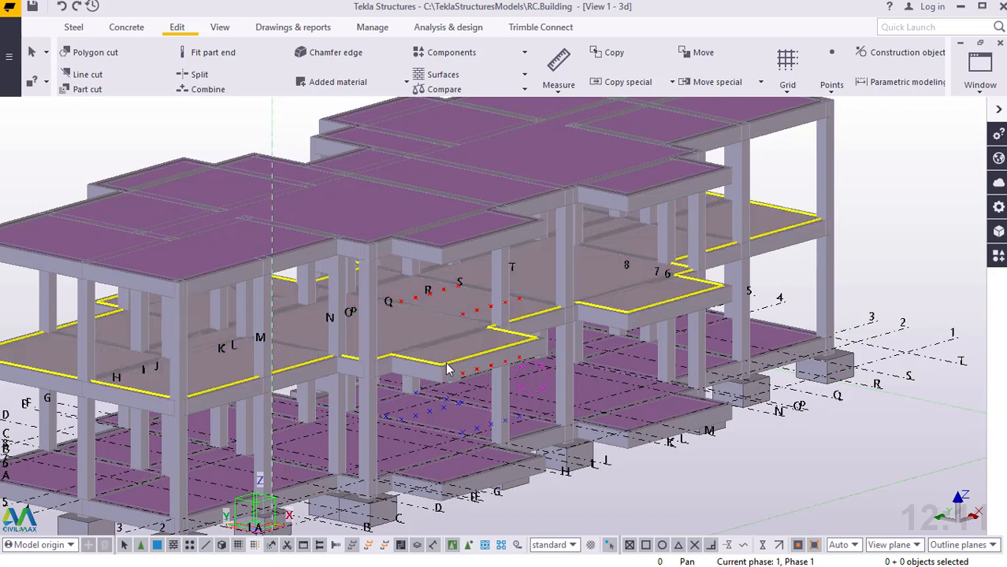
# Redraw the 3D building view to clear the temporary point markers around the floor slabs
pyautogui.scroll(5, 446, 369)
pyautogui.scroll(-1, 581, 232)
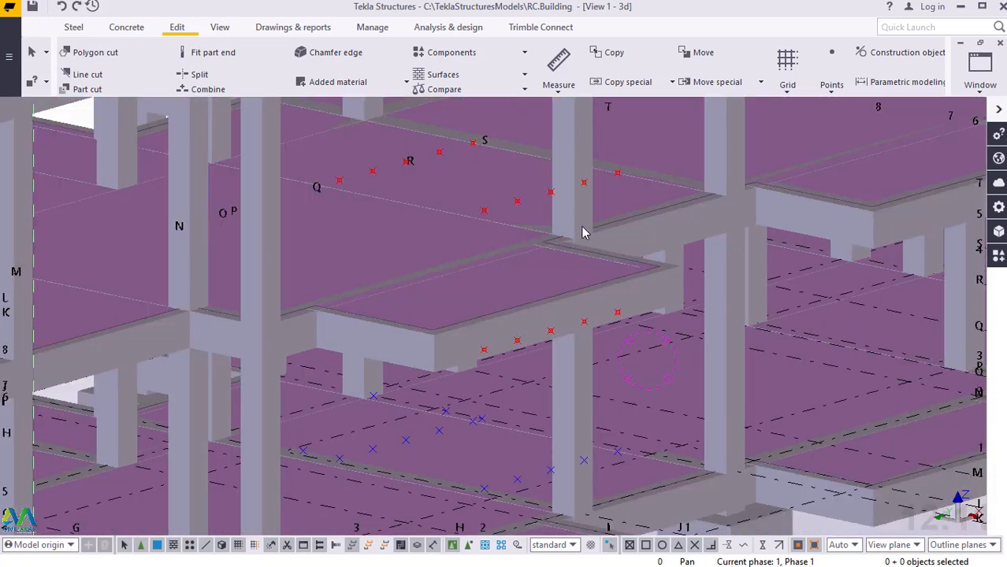
pyautogui.scroll(-1, 583, 231)
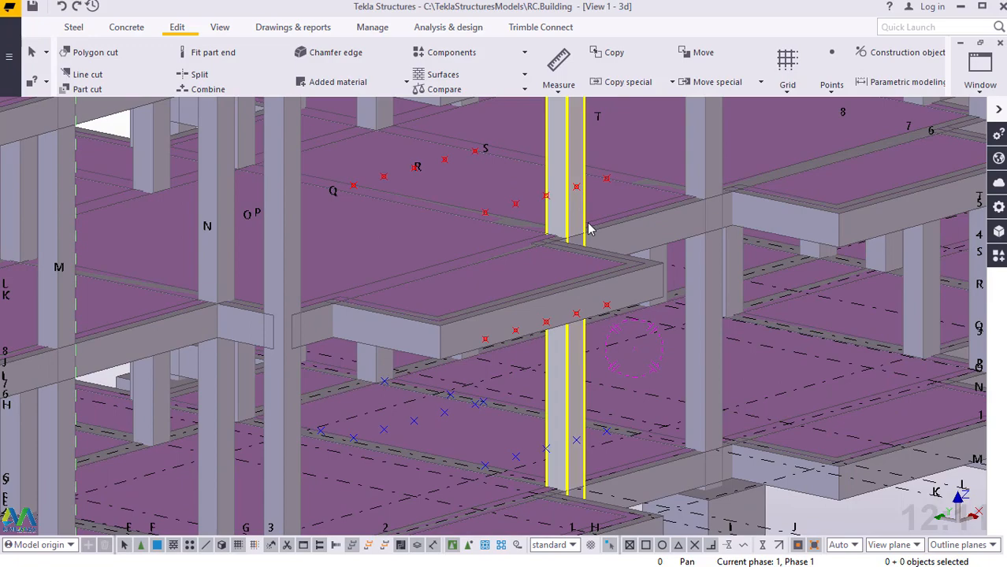
pyautogui.scroll(-4, 528, 252)
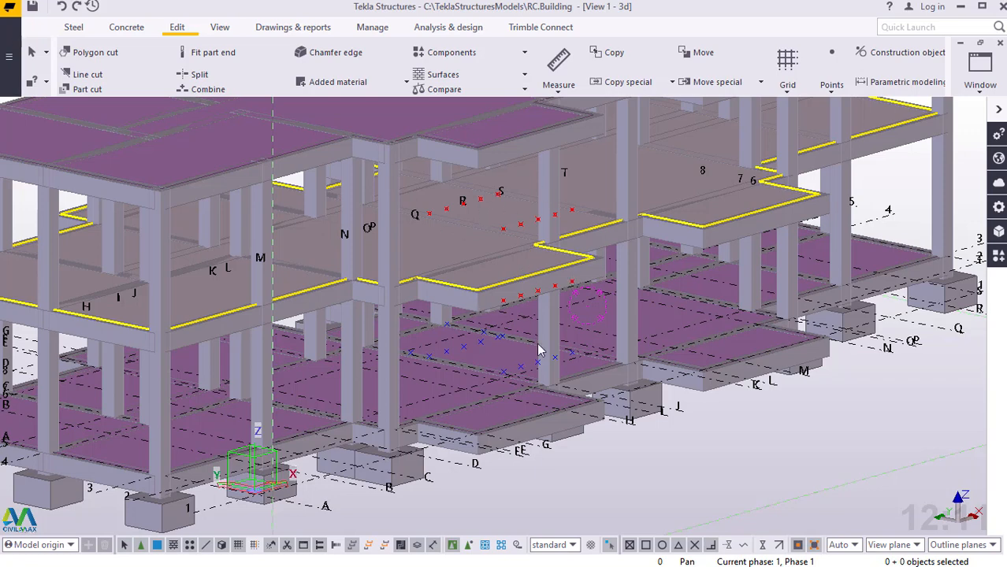
pyautogui.rightClick(737, 439)
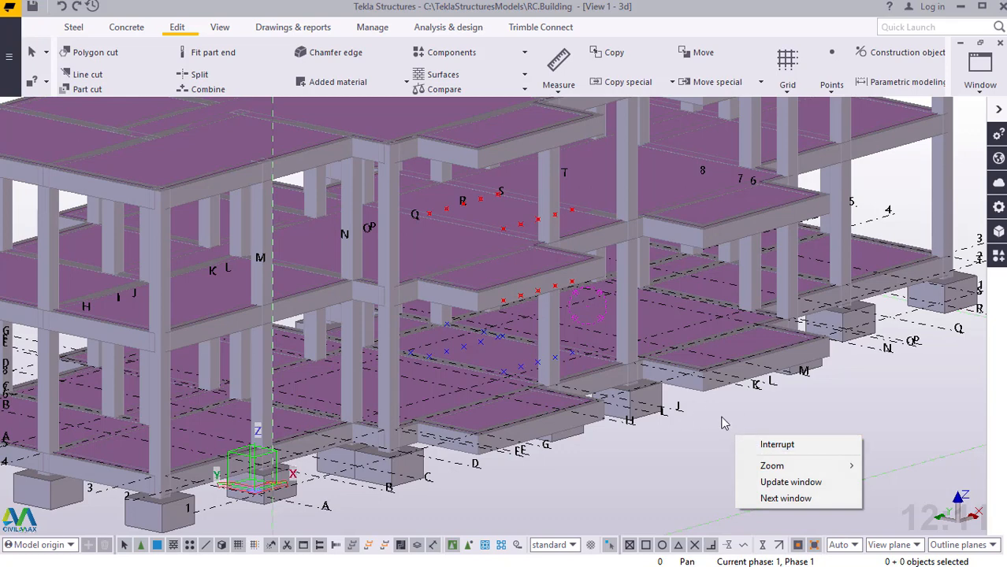
pyautogui.click(723, 423)
pyautogui.rightClick(719, 229)
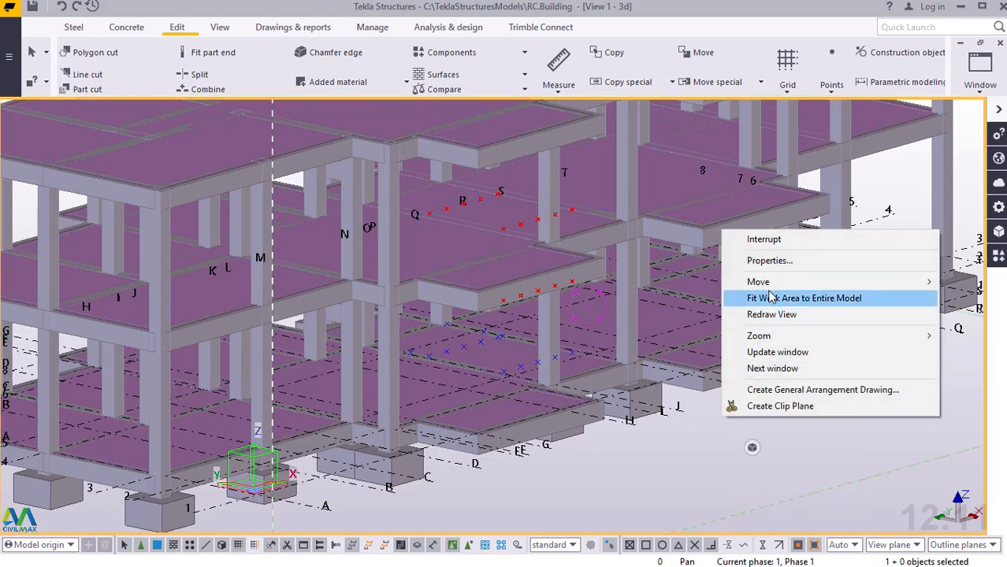
pyautogui.click(776, 314)
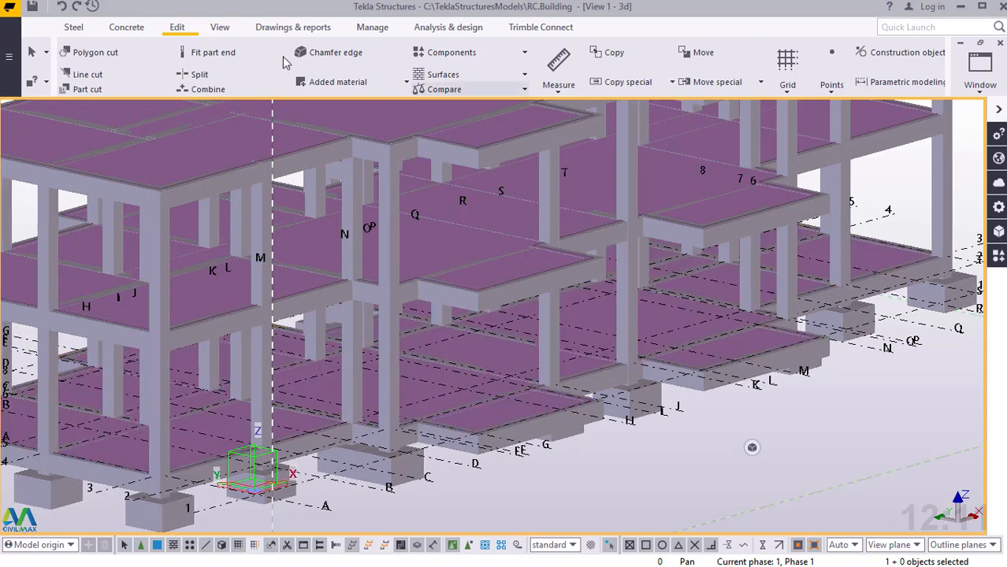
# Switch the building view to plan and examine the central bay between grid lines J and K
pyautogui.click(218, 28)
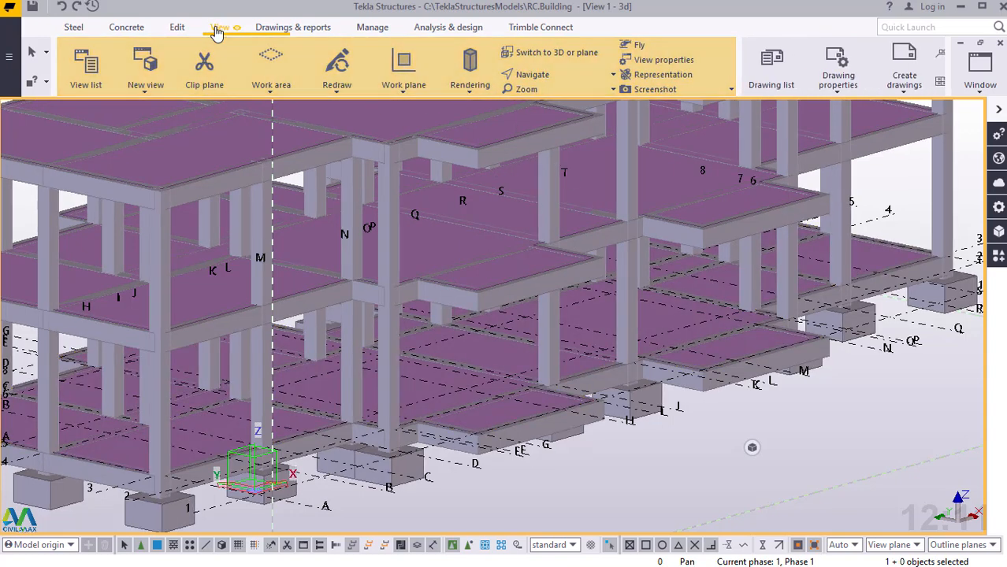
pyautogui.click(564, 55)
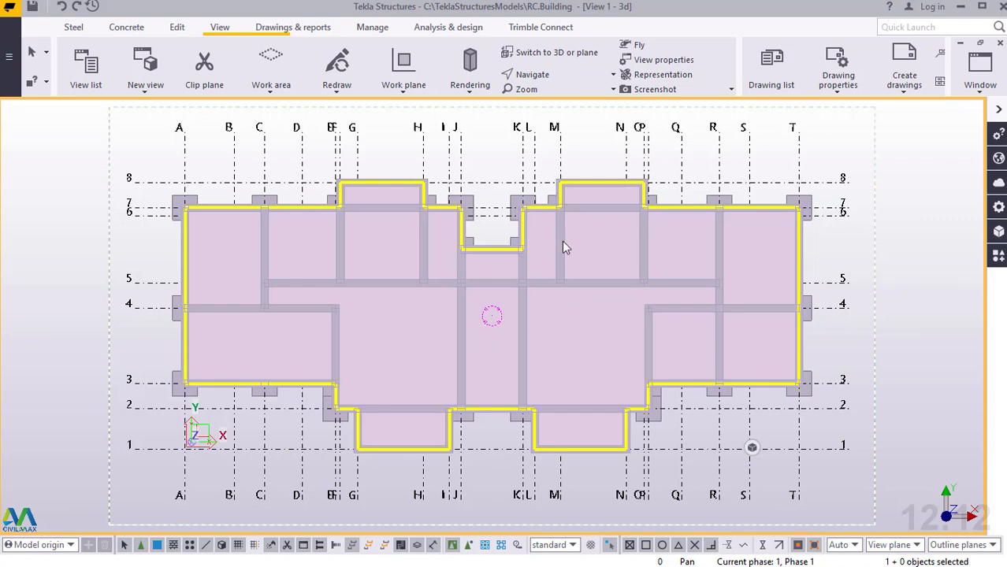
pyautogui.scroll(2, 526, 225)
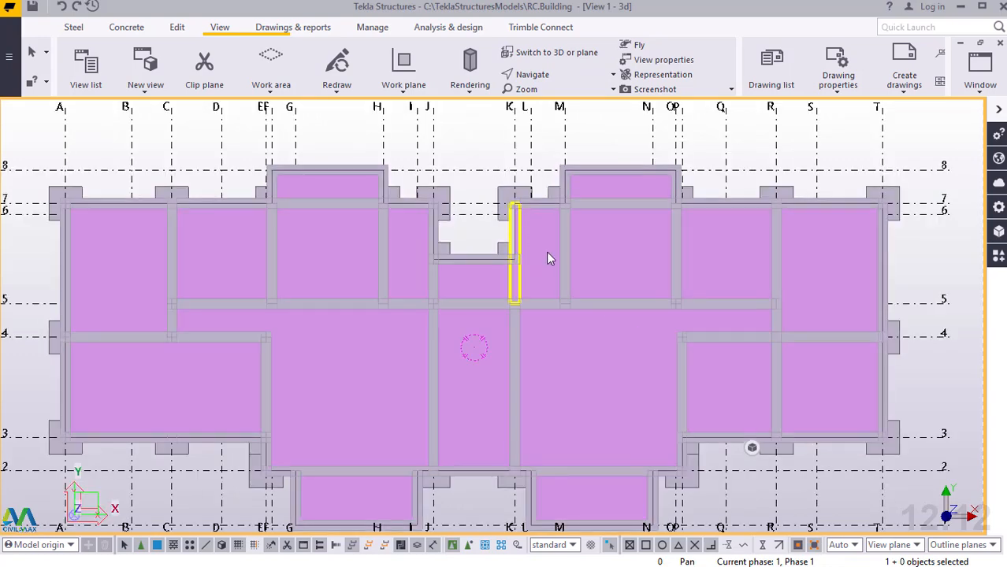
pyautogui.scroll(-2, 562, 338)
pyautogui.scroll(2, 562, 337)
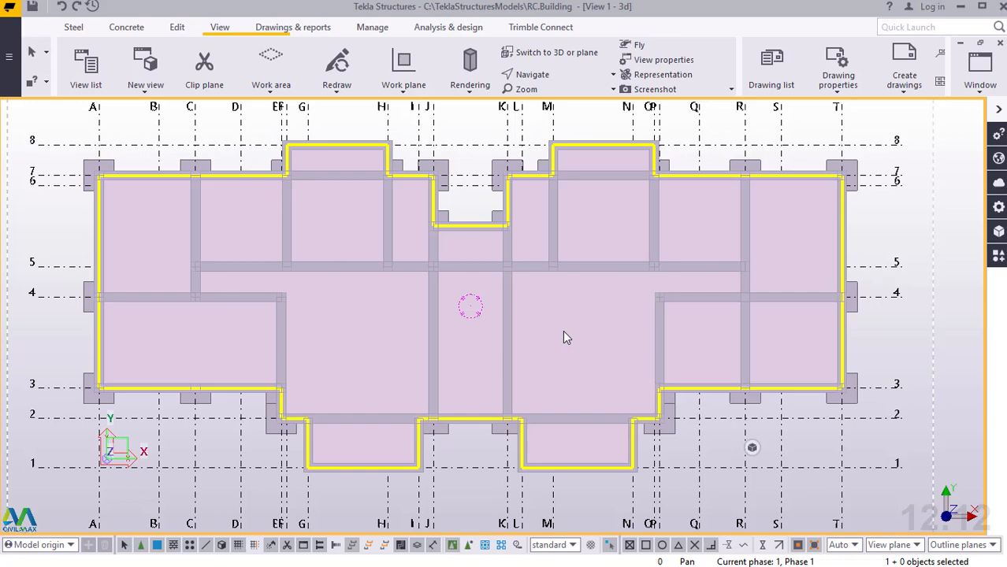
pyautogui.scroll(-2, 559, 336)
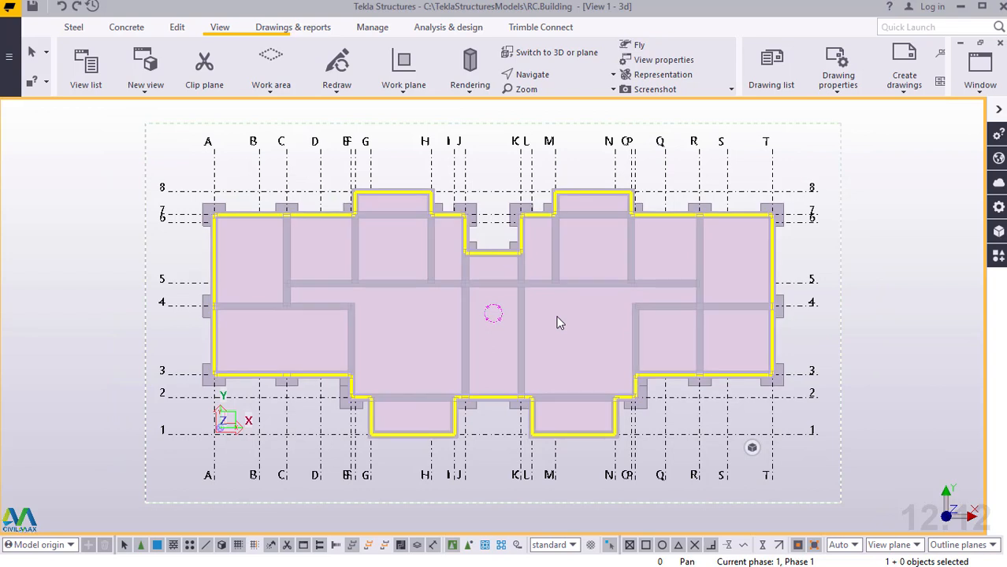
pyautogui.scroll(1, 558, 322)
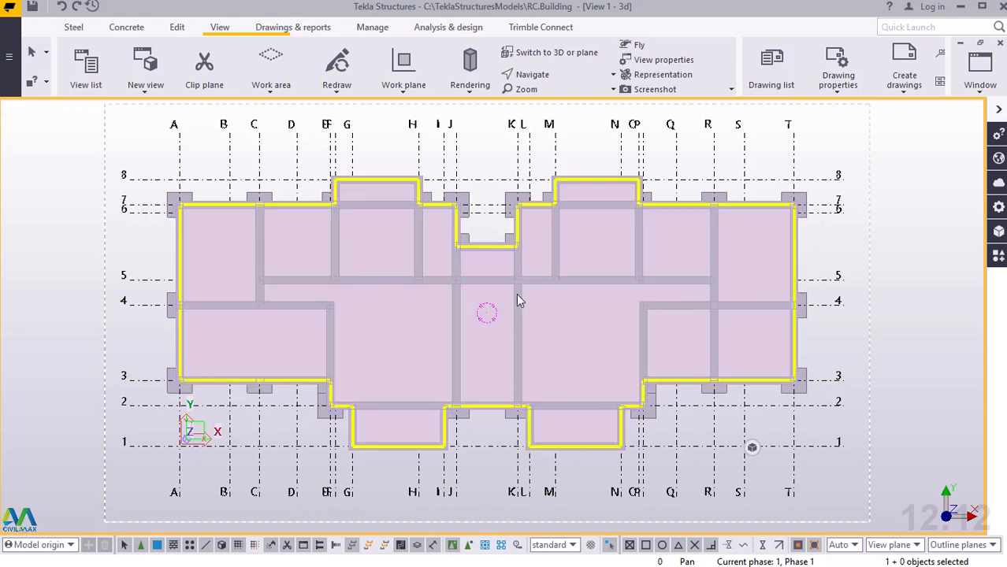
pyautogui.scroll(5, 520, 297)
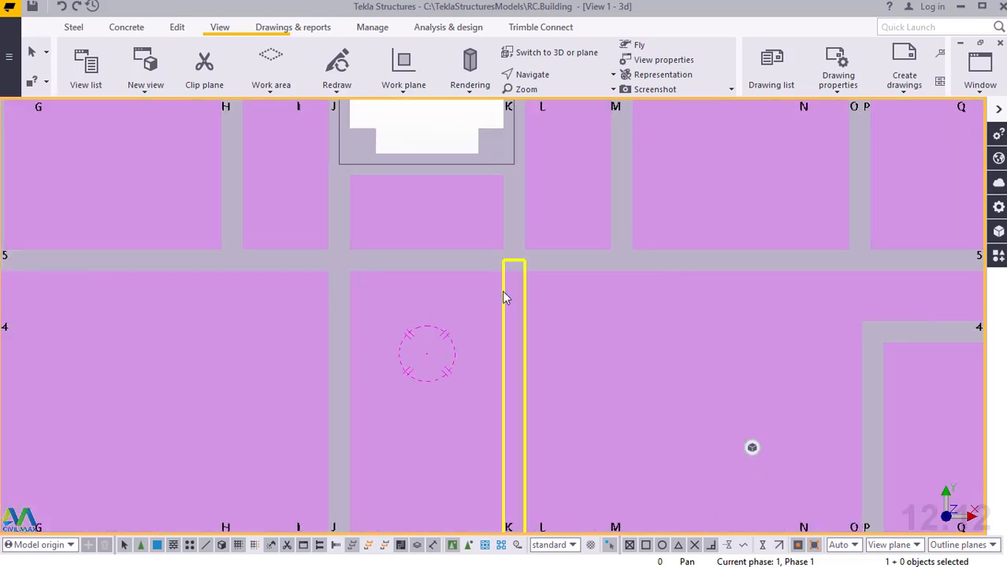
pyautogui.scroll(-5, 386, 323)
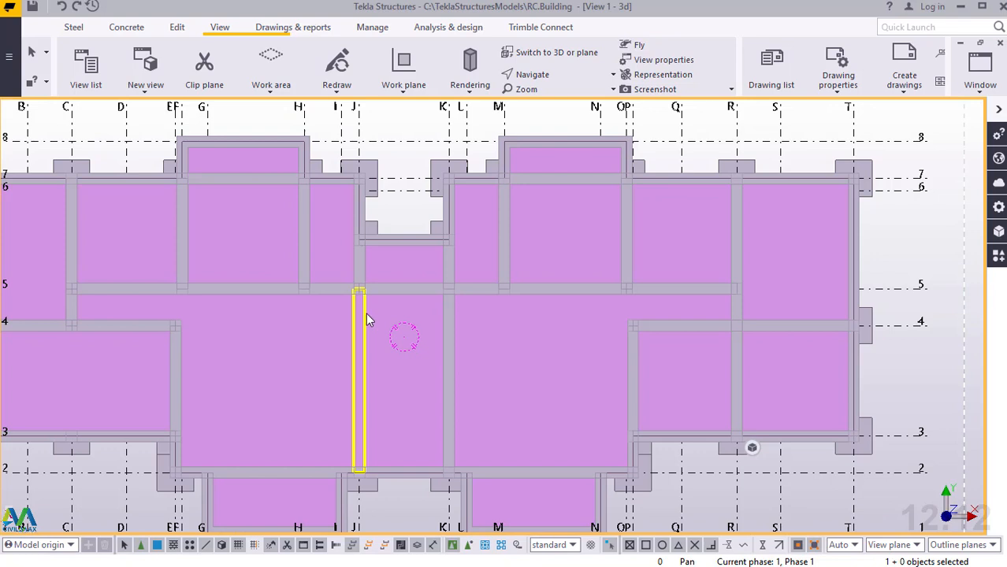
pyautogui.click(326, 311)
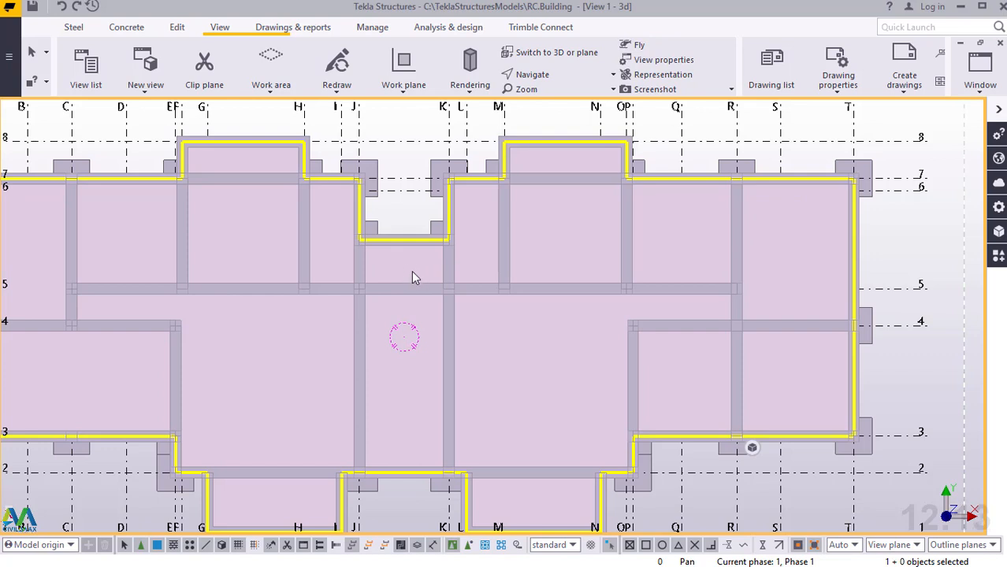
pyautogui.scroll(-3, 413, 272)
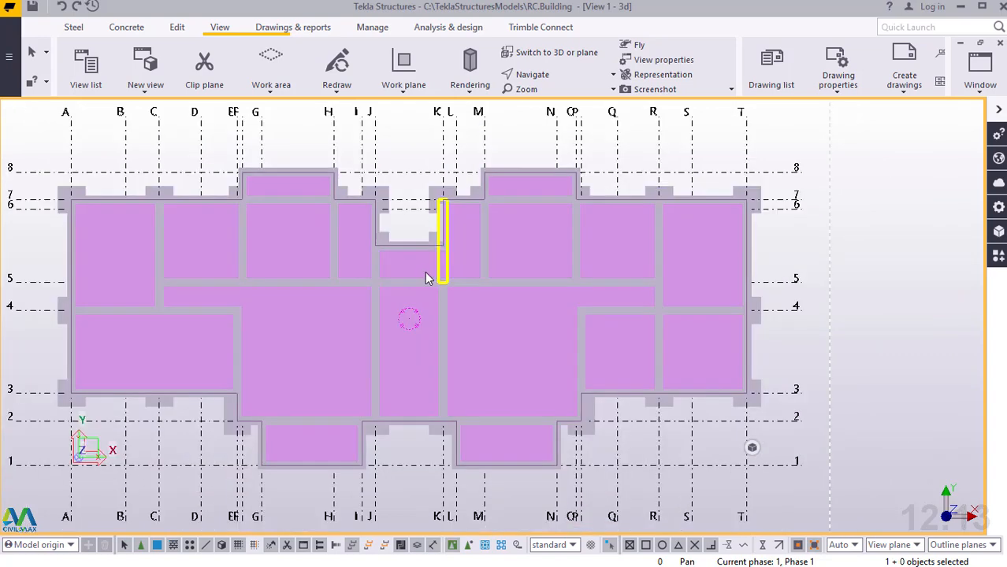
pyautogui.scroll(2, 415, 273)
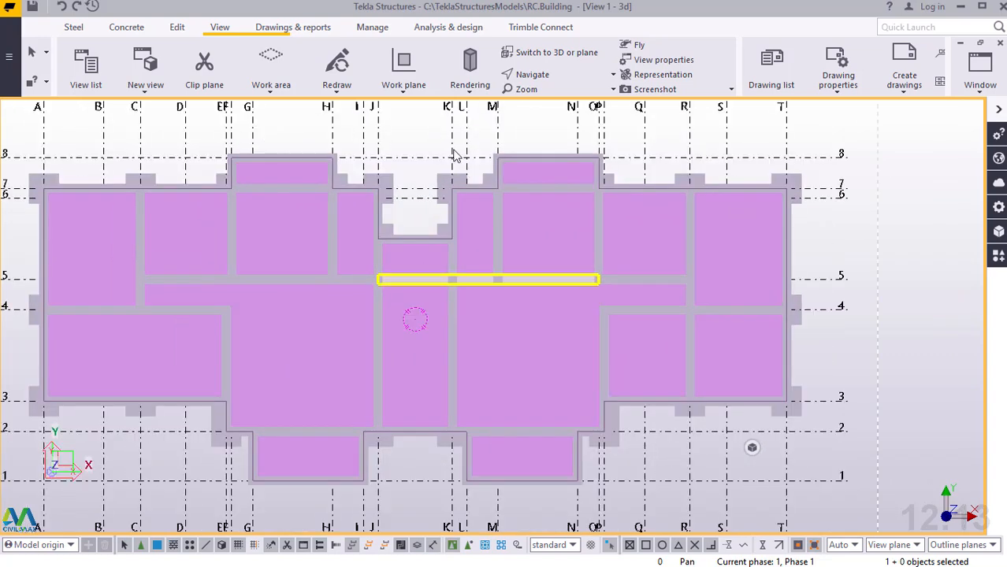
# Return to the 3D view and examine the column base beneath the projecting middle-floor slab
pyautogui.click(555, 54)
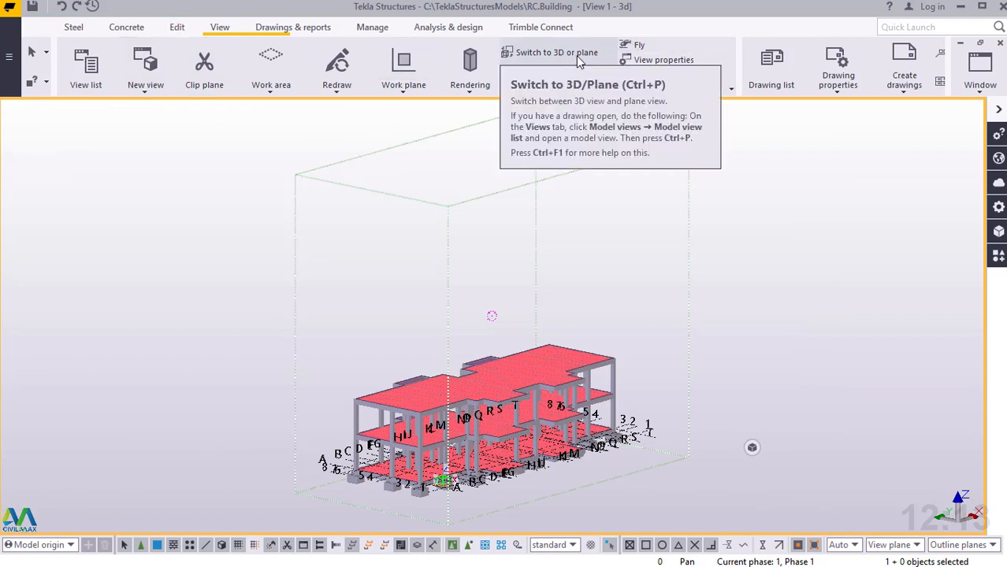
pyautogui.scroll(6, 513, 469)
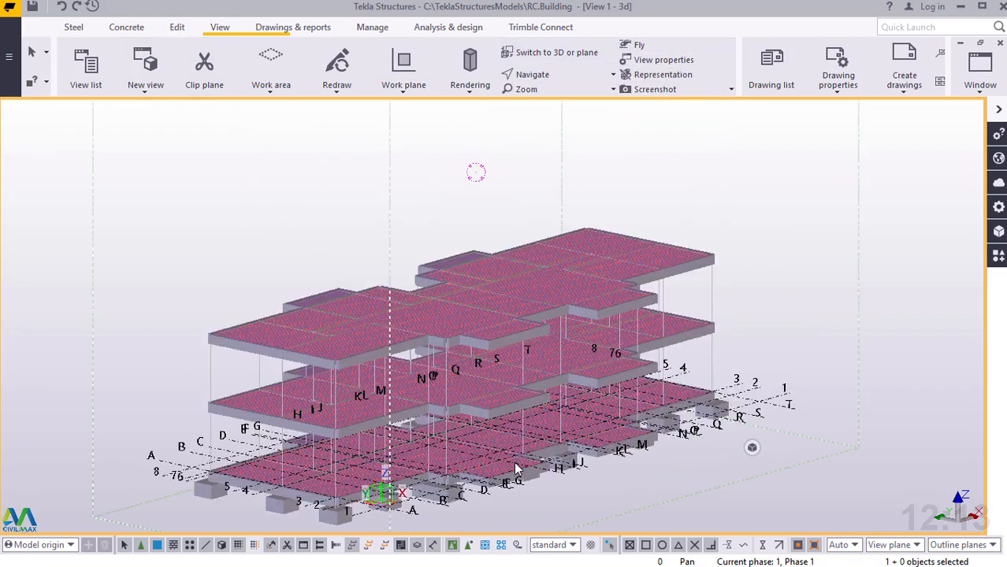
pyautogui.scroll(3, 516, 469)
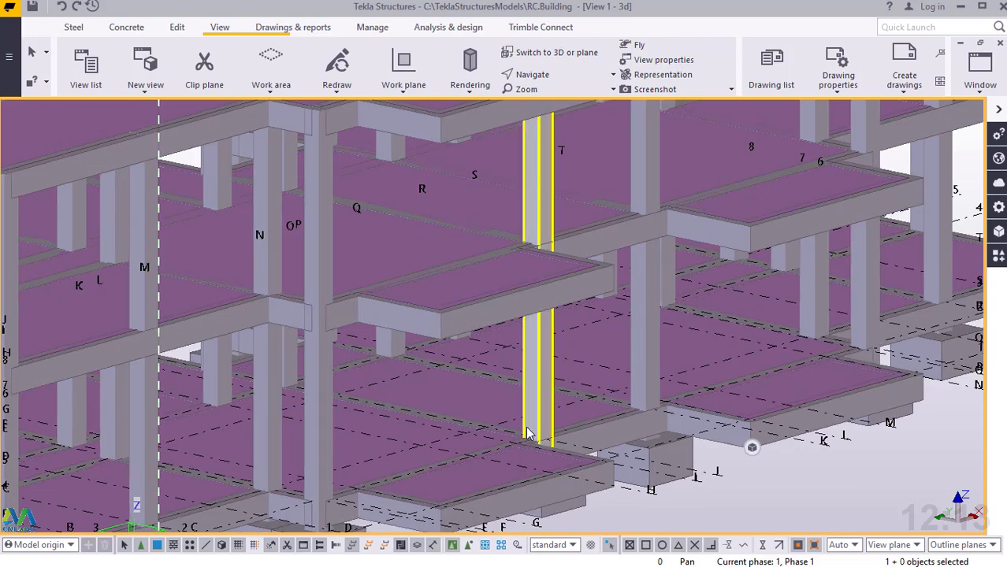
pyautogui.scroll(5, 400, 364)
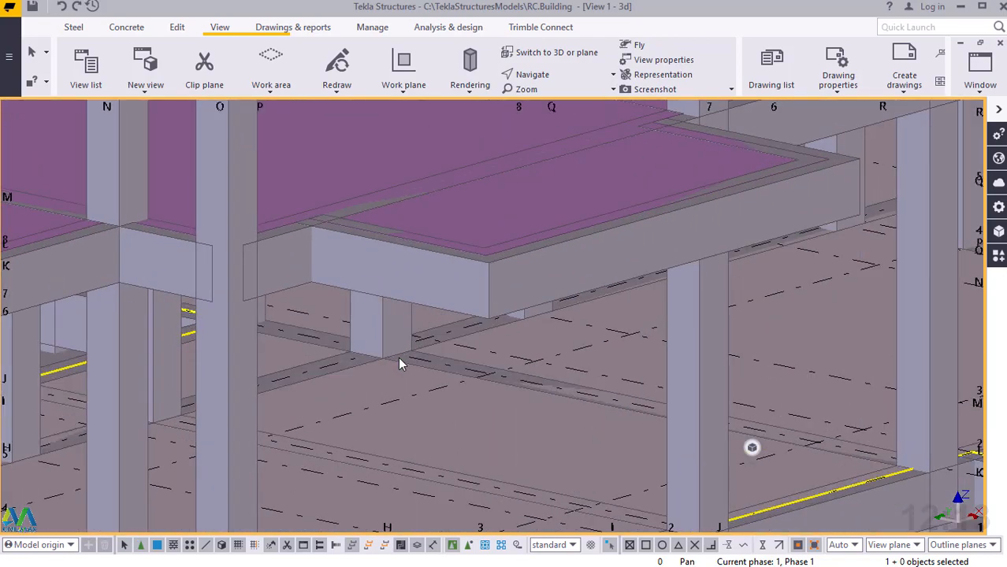
pyautogui.scroll(5, 414, 360)
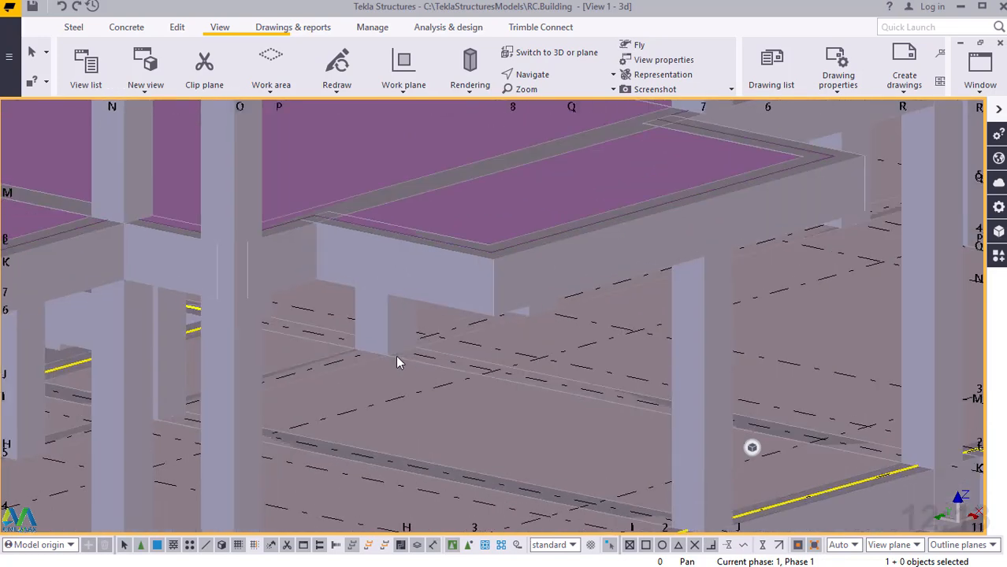
pyautogui.scroll(5, 395, 361)
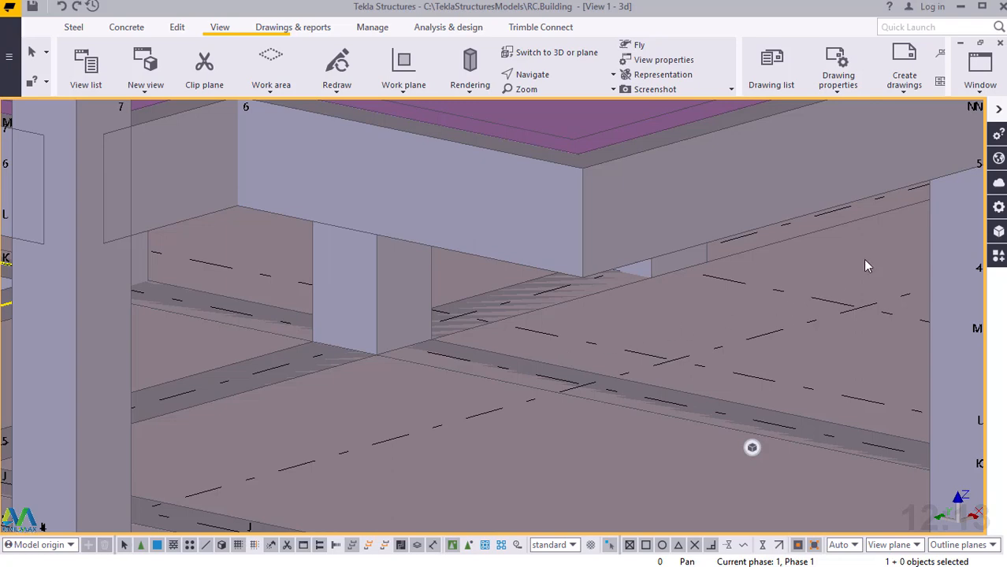
pyautogui.scroll(-3, 865, 266)
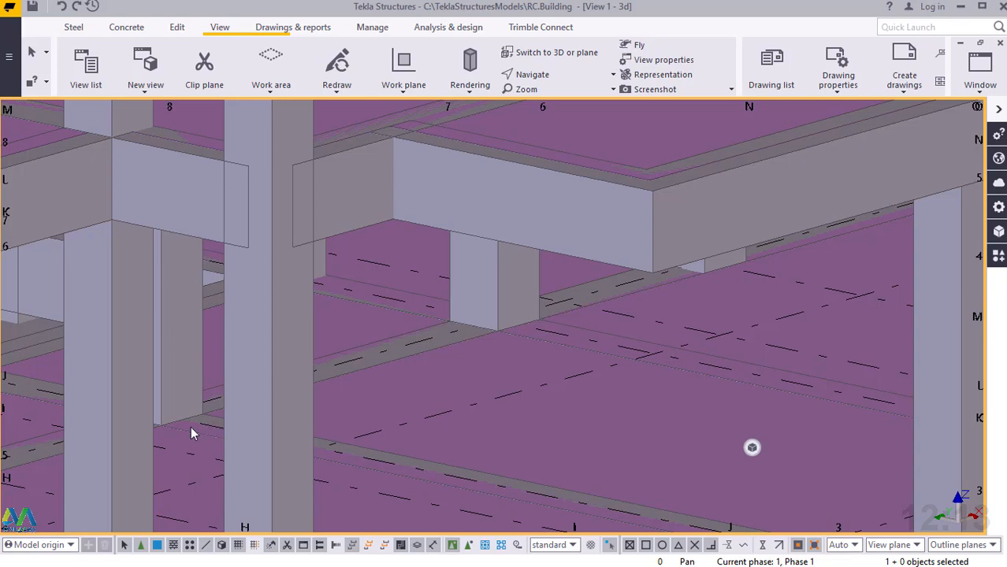
pyautogui.scroll(3, 577, 341)
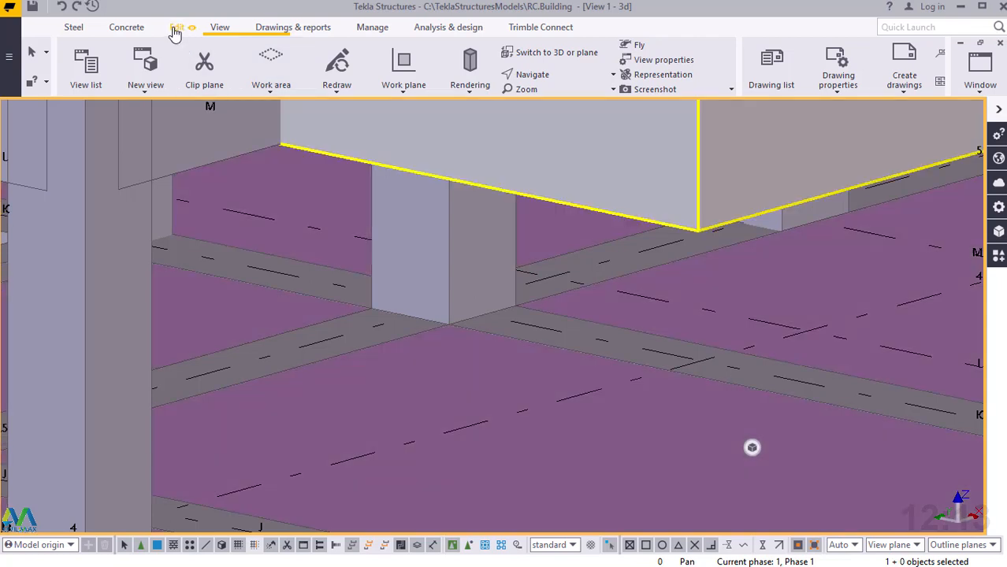
pyautogui.click(176, 28)
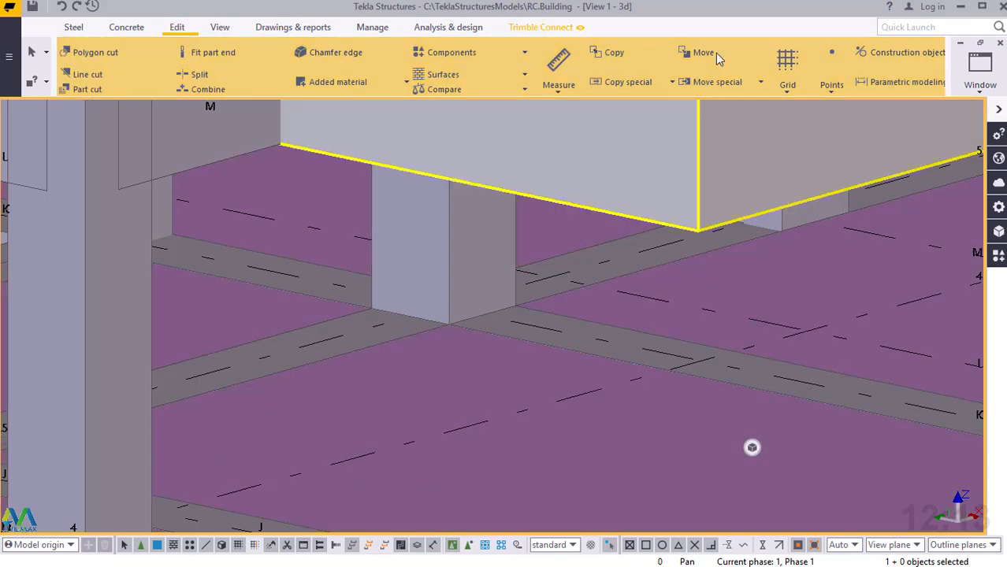
pyautogui.click(832, 93)
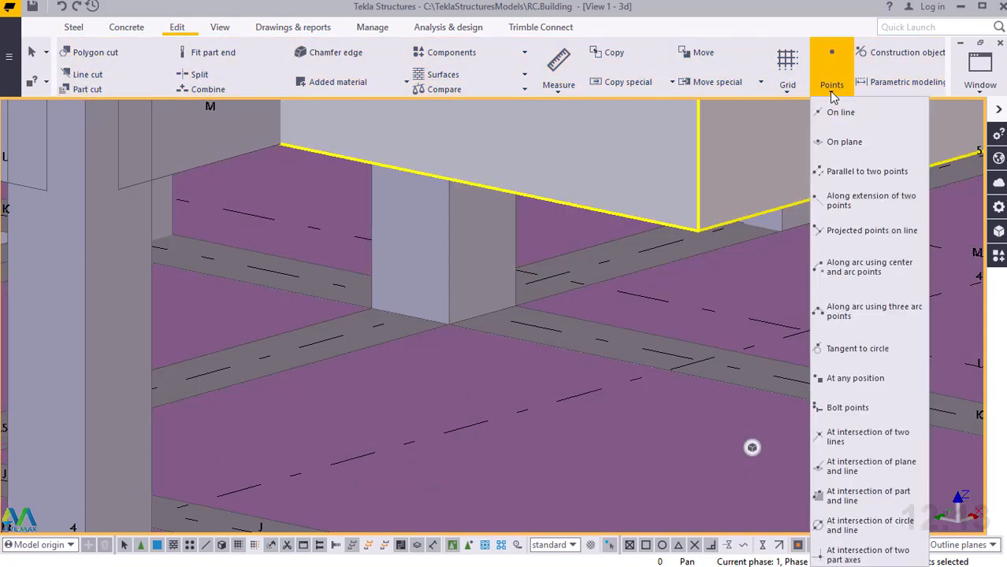
pyautogui.click(859, 379)
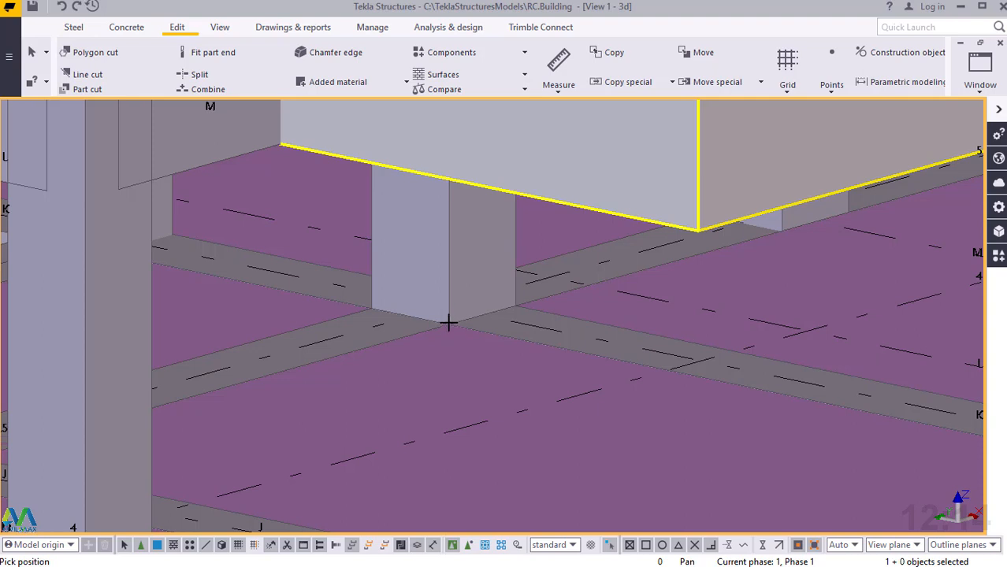
pyautogui.scroll(3, 446, 323)
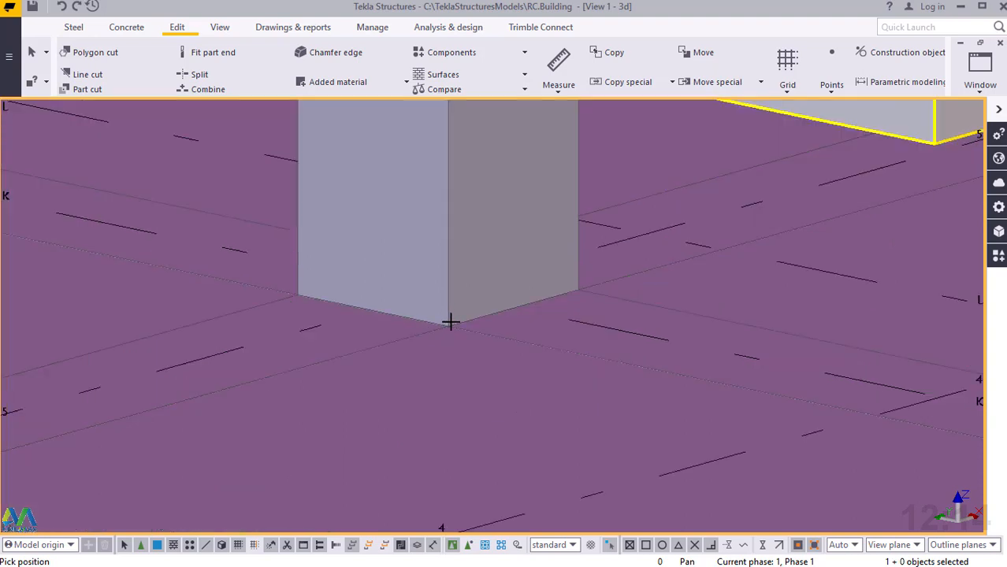
pyautogui.scroll(-3, 446, 323)
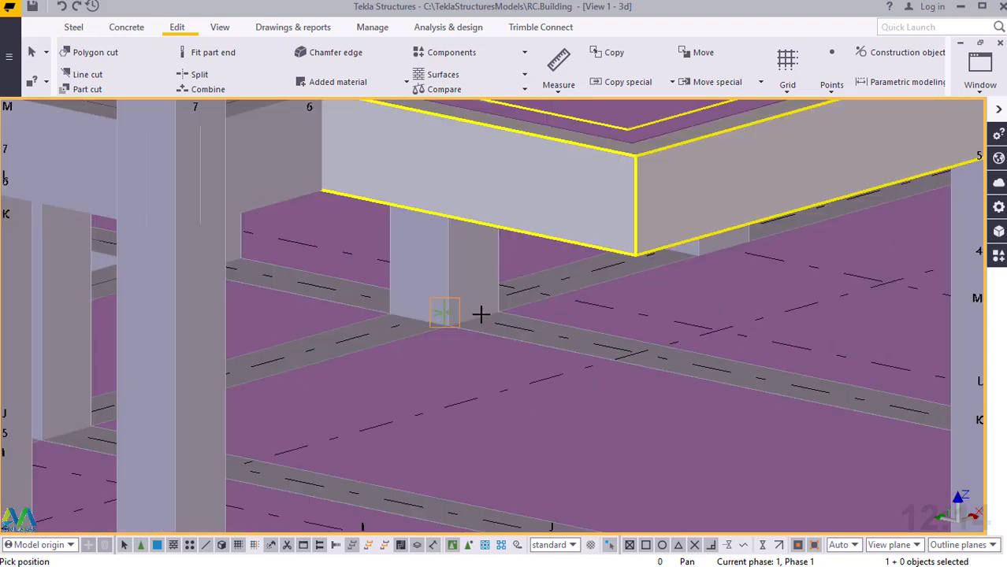
pyautogui.rightClick(450, 270)
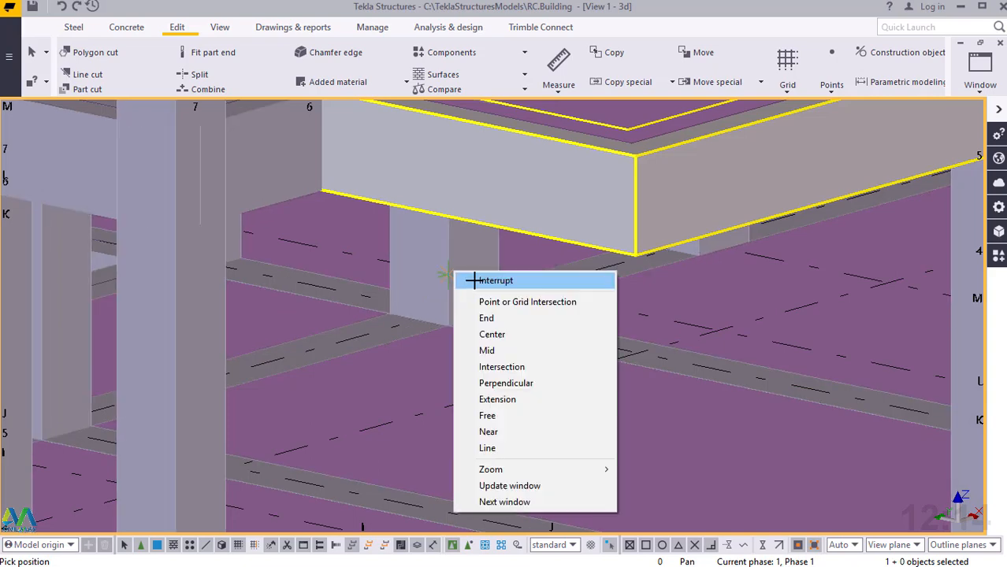
pyautogui.click(480, 280)
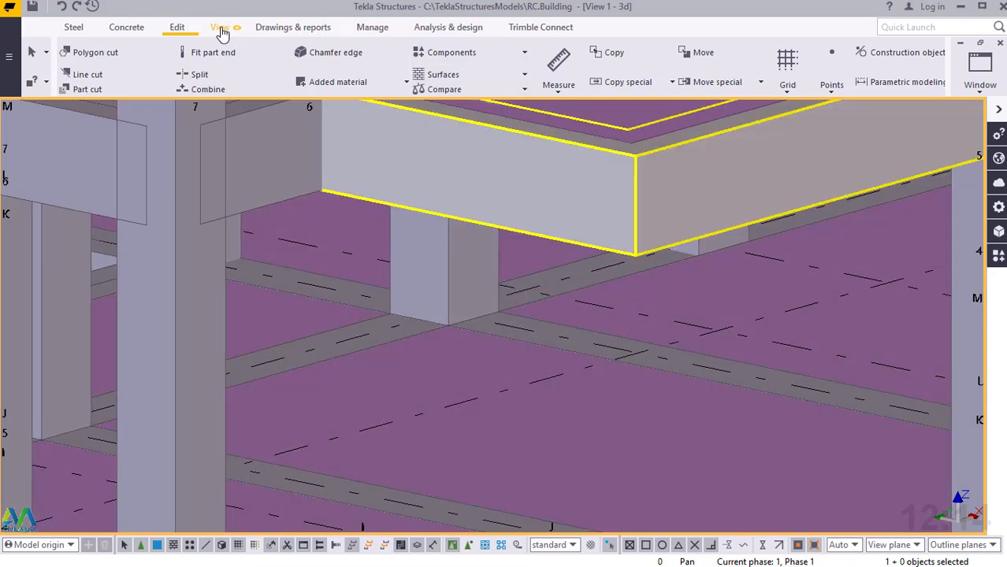
# Set the 3D view's projection to Orthogonal and fit the work area to the entire model
pyautogui.click(221, 29)
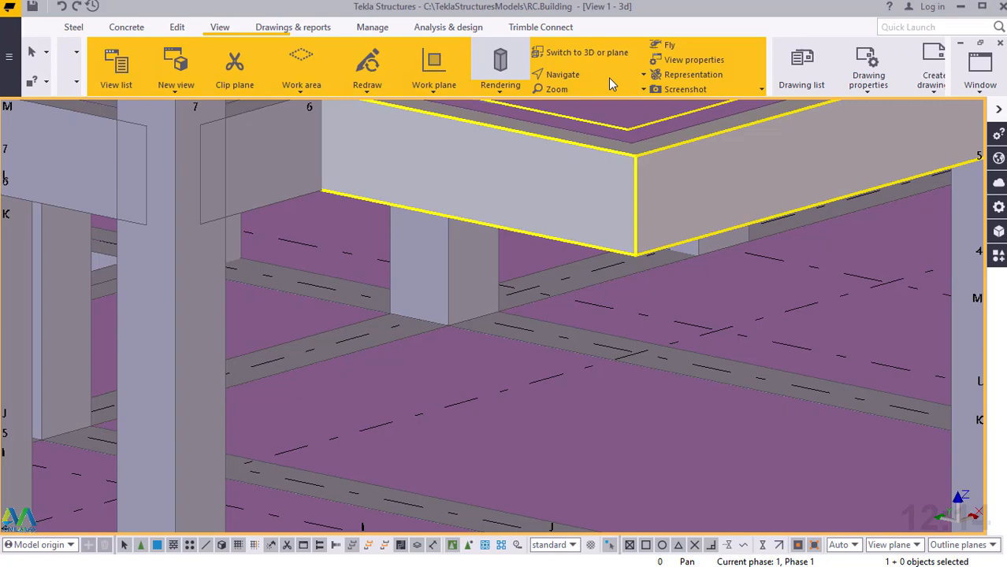
pyautogui.click(664, 60)
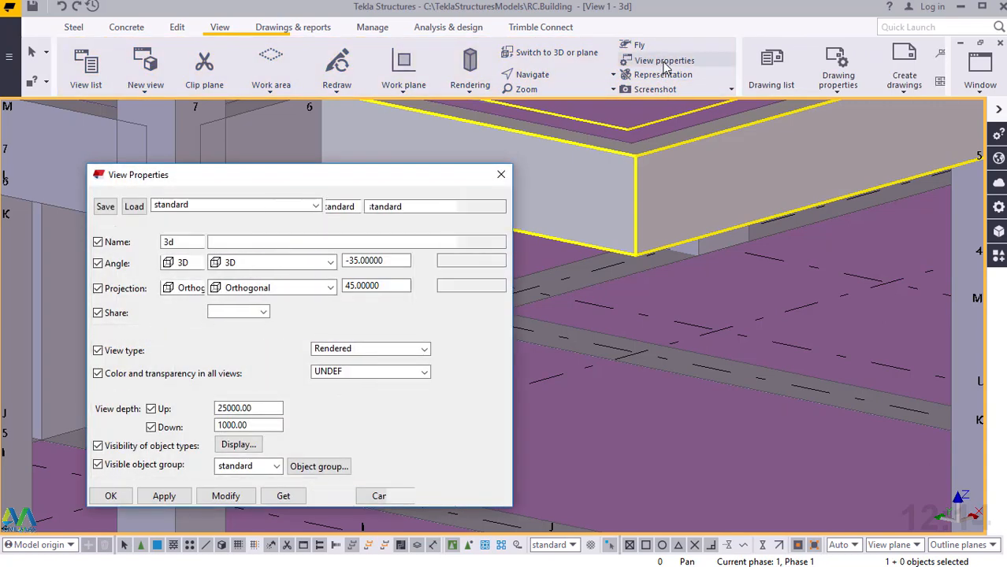
pyautogui.click(330, 288)
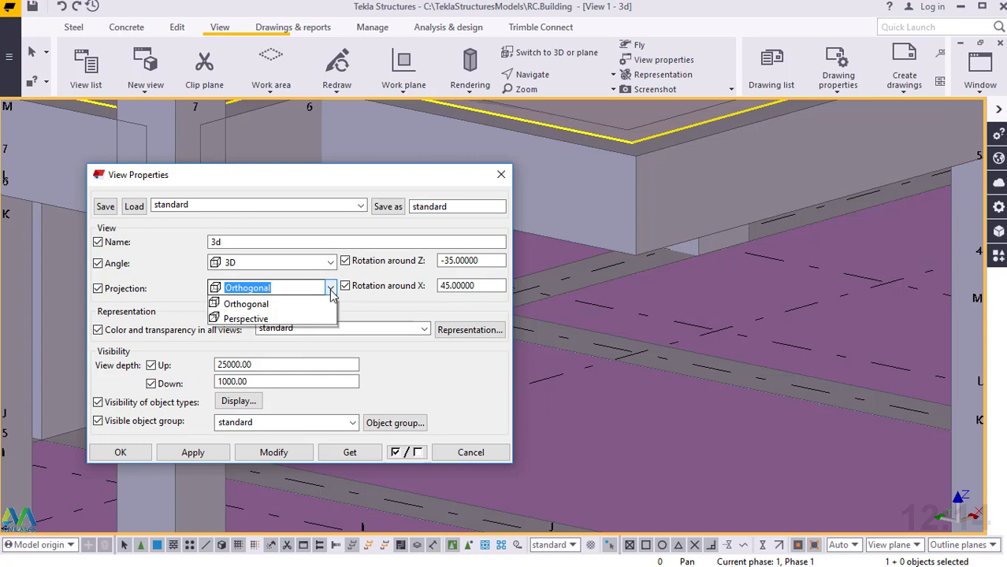
pyautogui.click(252, 306)
pyautogui.click(272, 452)
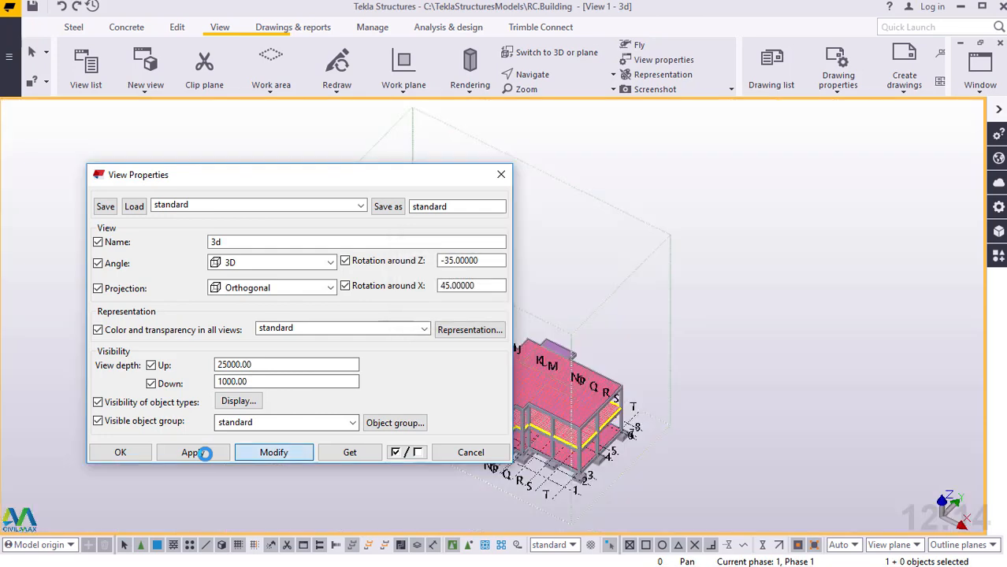
pyautogui.click(196, 453)
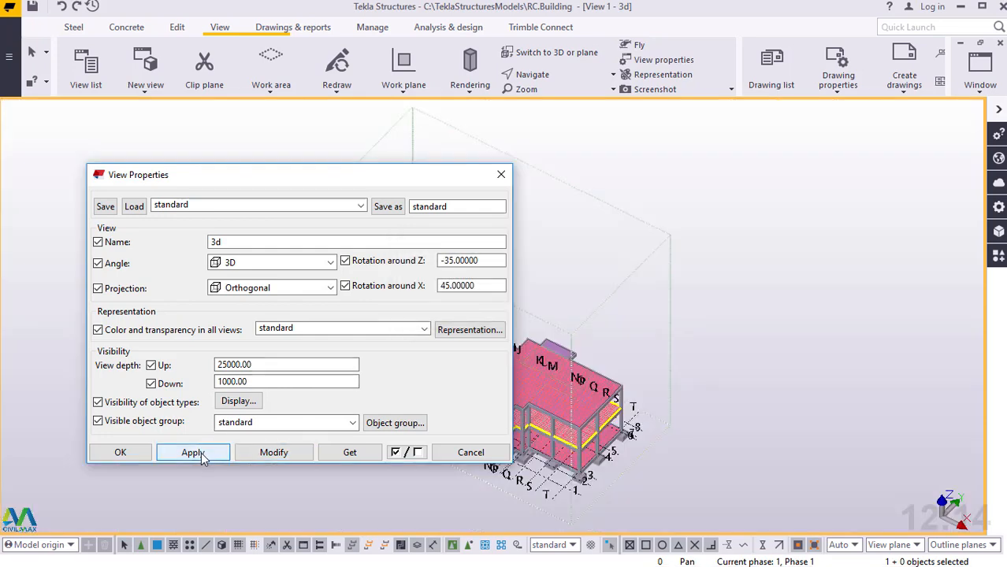
pyautogui.click(122, 453)
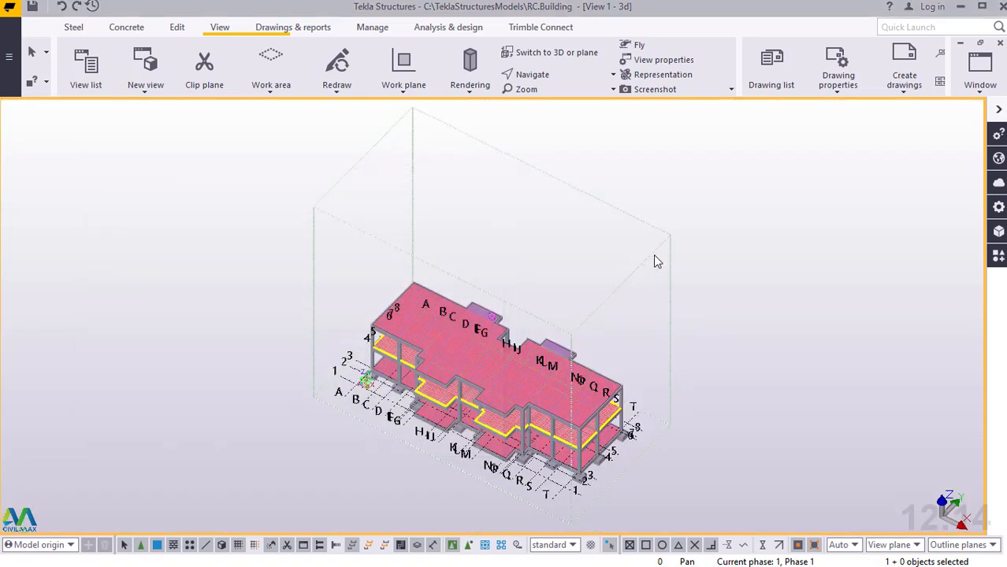
pyautogui.rightClick(664, 245)
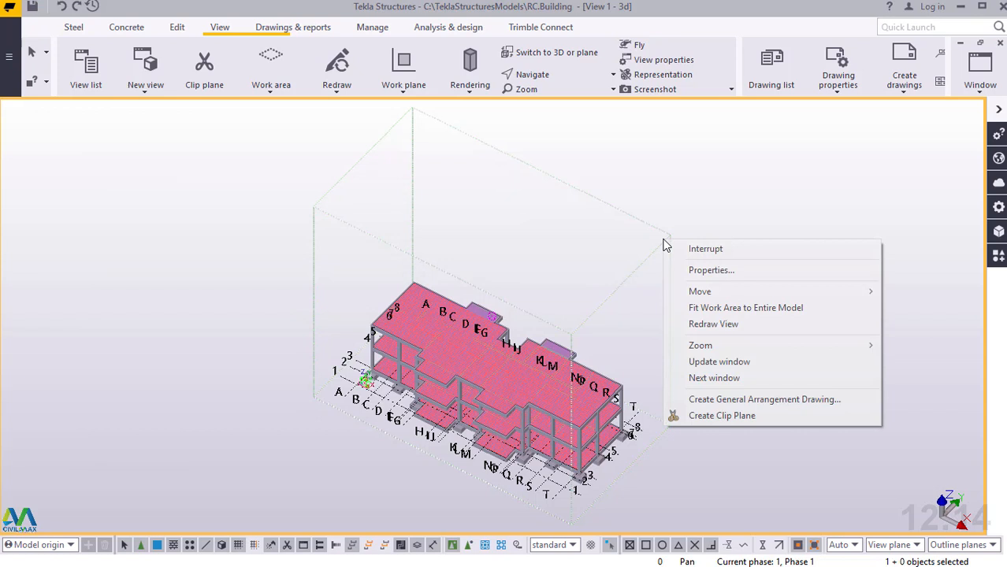
pyautogui.click(726, 307)
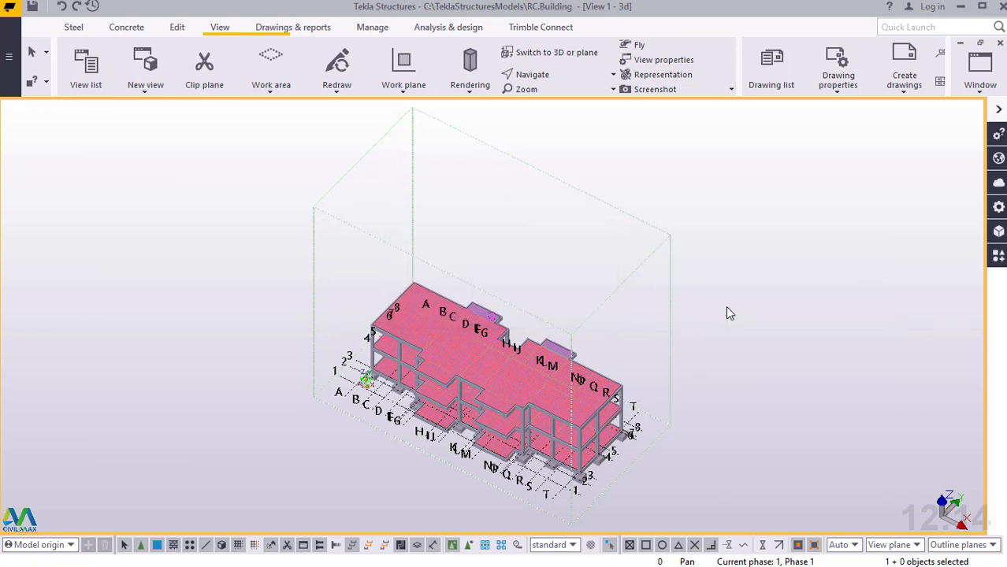
# Place a point at any position at the intersection of grid lines K and 5, inside the central bay column's base
pyautogui.scroll(8, 508, 425)
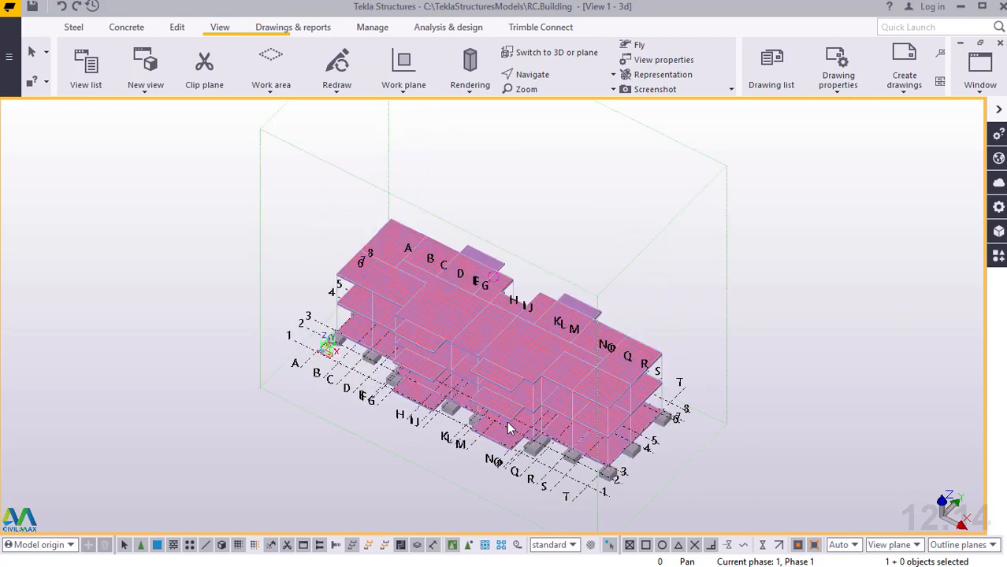
pyautogui.scroll(3, 520, 413)
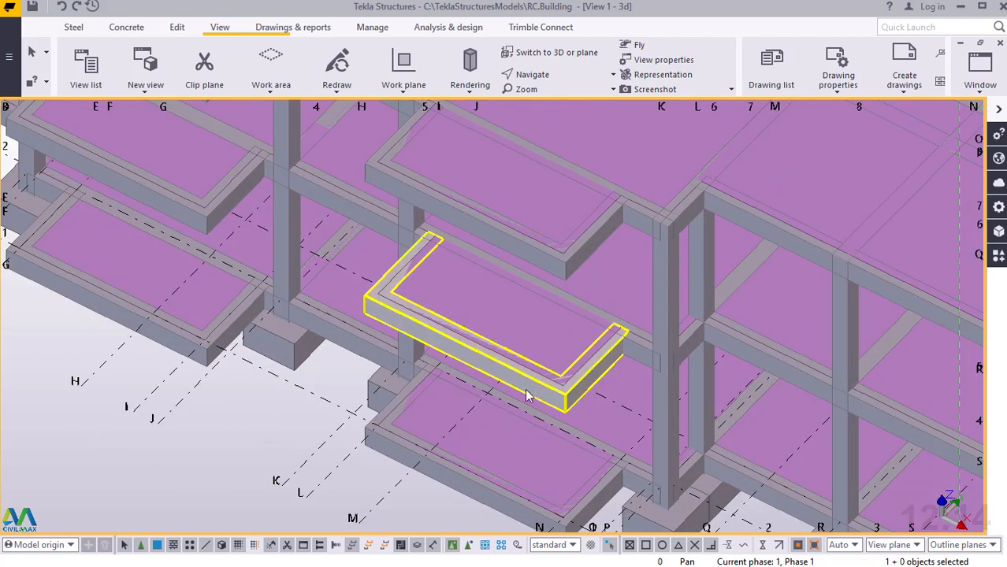
pyautogui.moveTo(430, 380)
pyautogui.keyDown('ctrl'); pyautogui.mouseDown(button='middle')
pyautogui.moveTo(511, 294)
pyautogui.moveTo(617, 261)
pyautogui.moveTo(606, 285)
pyautogui.moveTo(276, 301)
pyautogui.mouseUp(button='middle'); pyautogui.keyUp('ctrl')
pyautogui.scroll(3, 300, 295)
pyautogui.scroll(10, 310, 283)
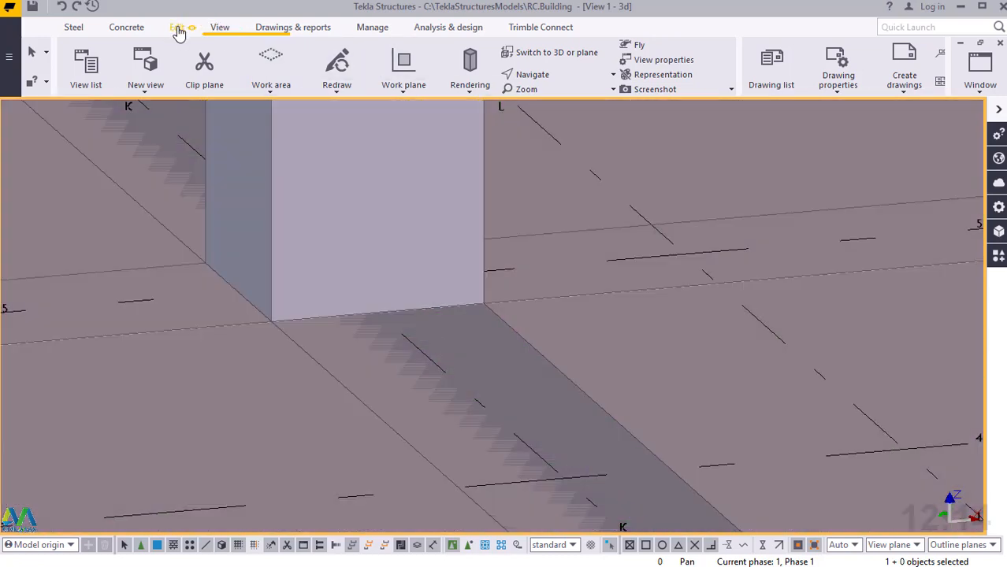
pyautogui.click(178, 28)
pyautogui.click(831, 82)
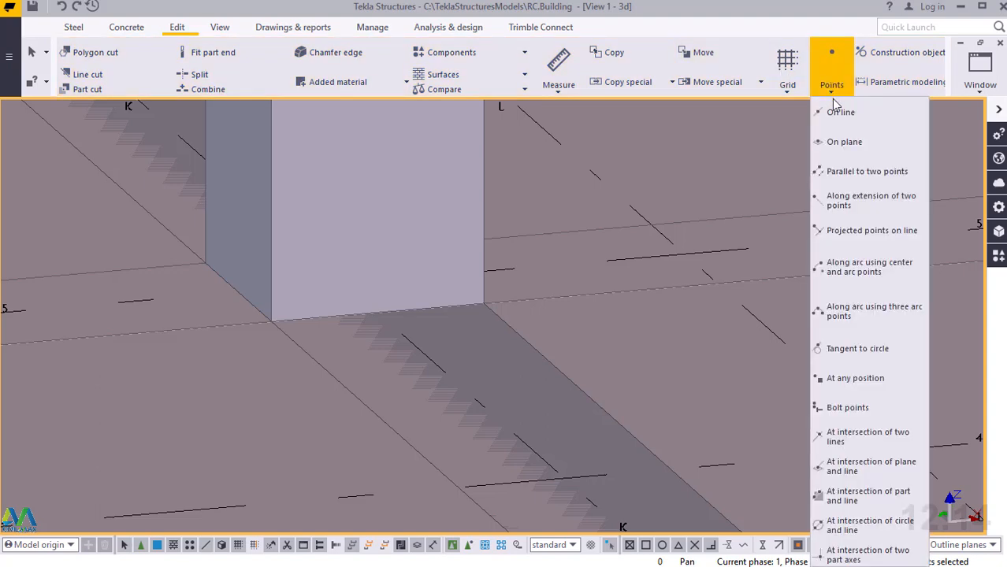
pyautogui.click(856, 379)
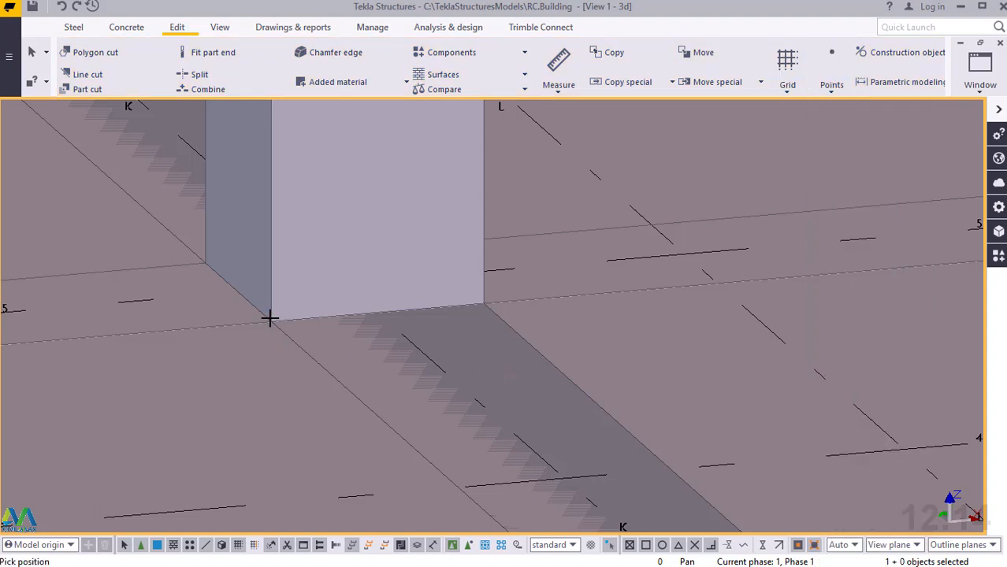
pyautogui.click(344, 280)
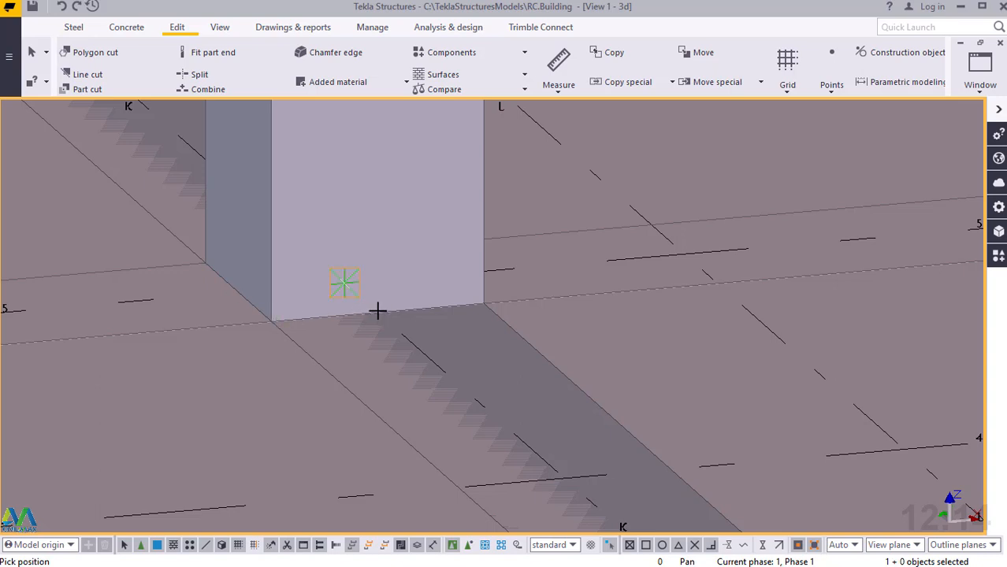
pyautogui.rightClick(374, 209)
pyautogui.click(388, 218)
# Copy the column's centre point linearly once with dY -150, onto the front edge of the column base
pyautogui.click(346, 283)
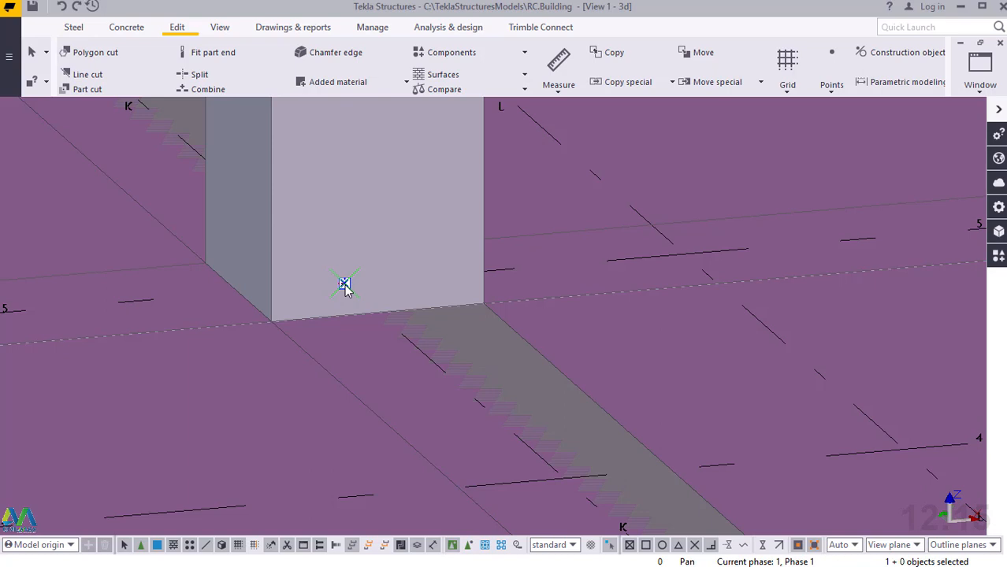
pyautogui.rightClick(344, 285)
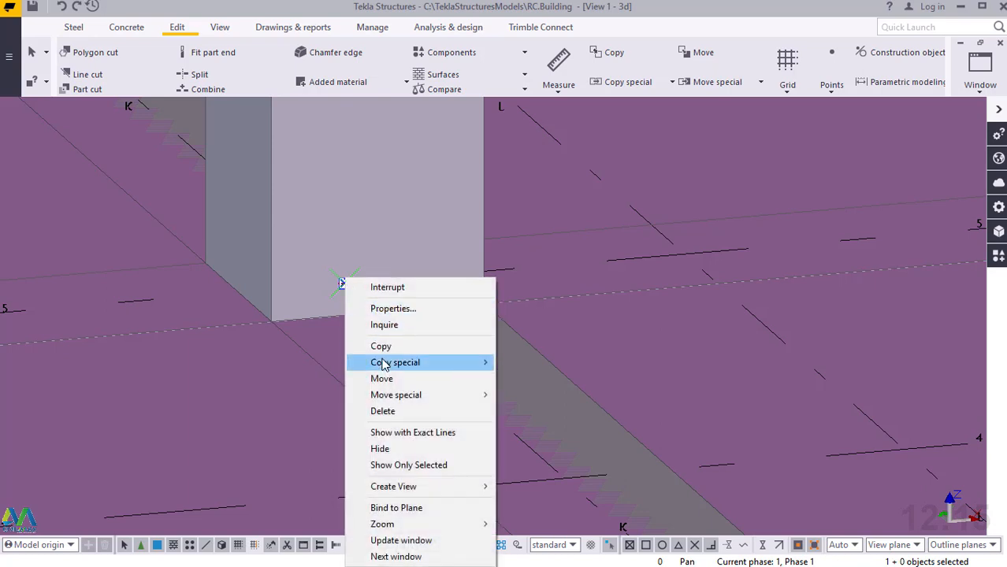
pyautogui.moveTo(386, 367)
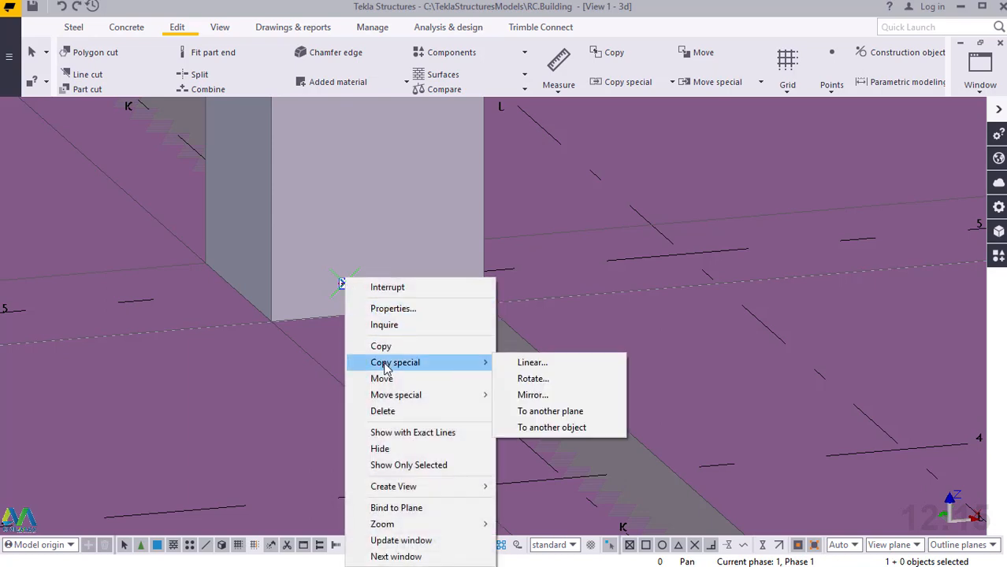
pyautogui.click(524, 365)
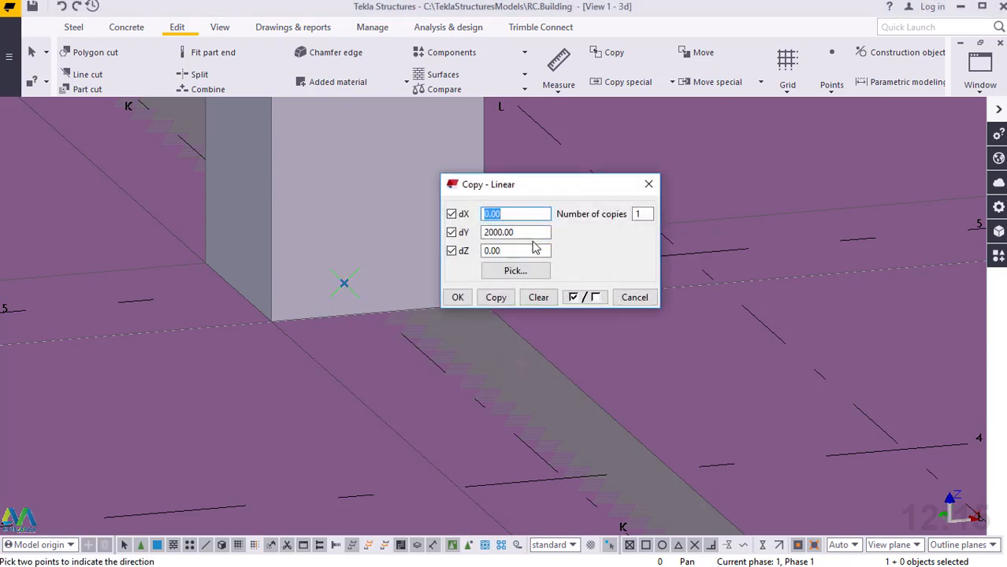
pyautogui.moveTo(522, 235); pyautogui.dragTo(463, 234)
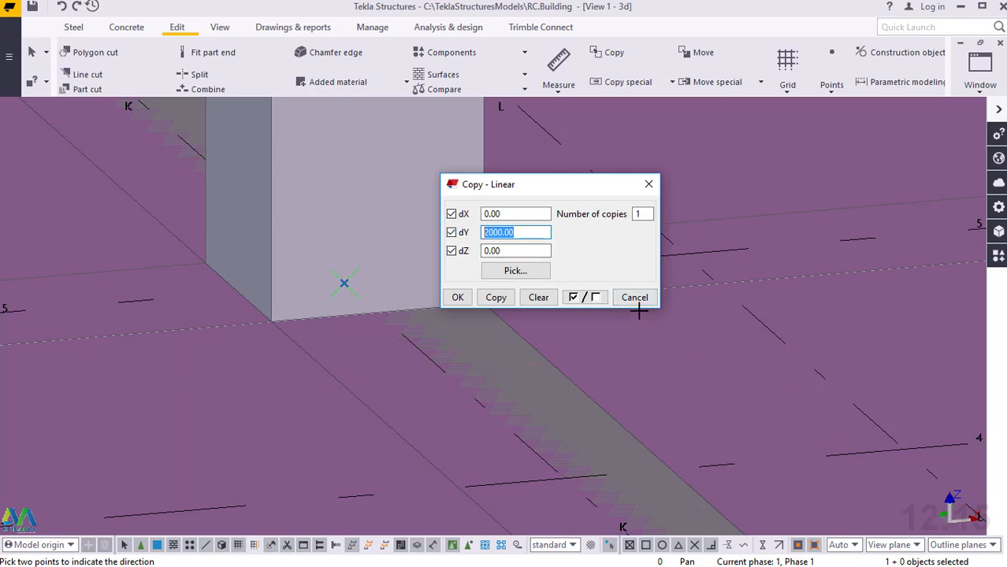
pyautogui.write('-150')
pyautogui.click(494, 297)
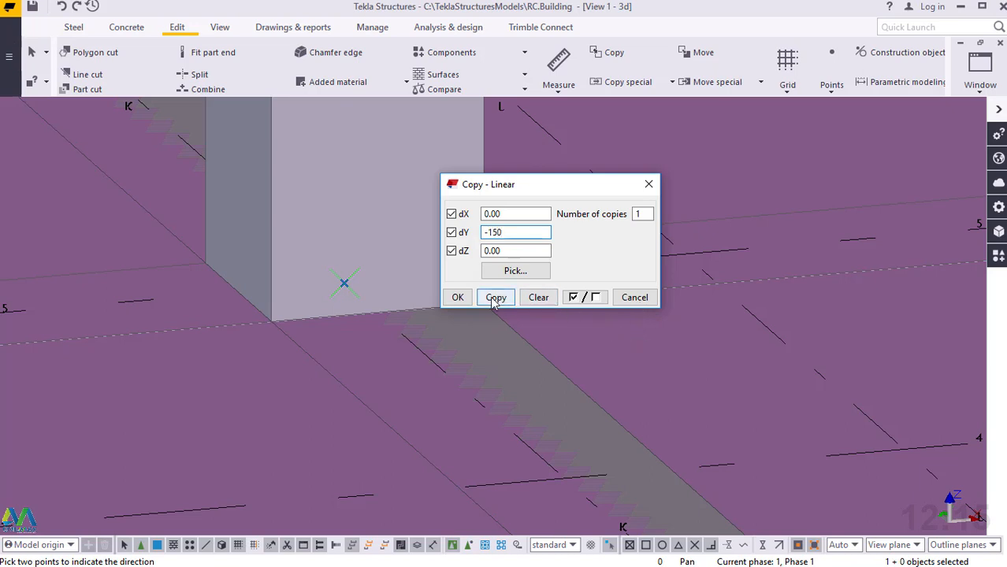
pyautogui.click(460, 299)
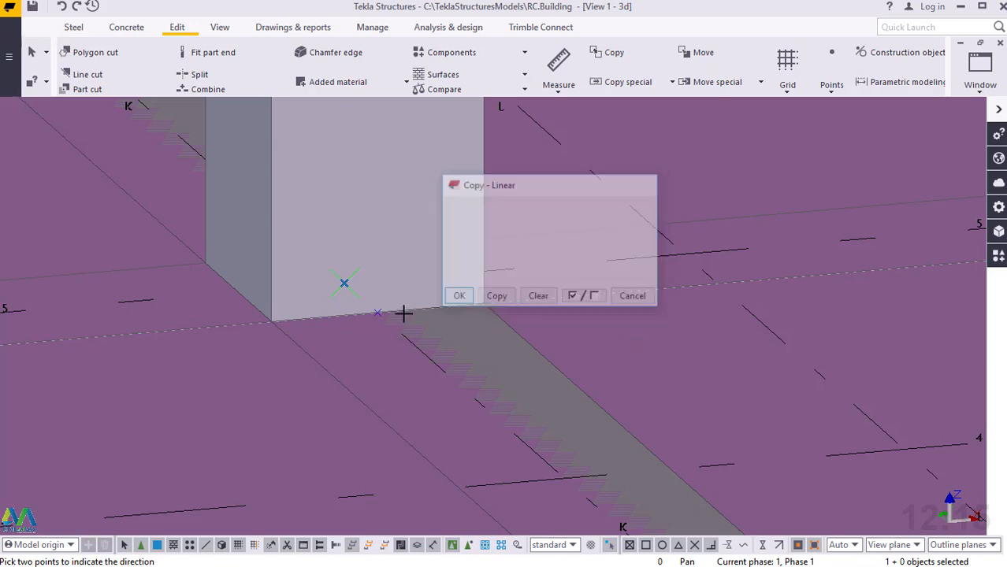
pyautogui.rightClick(404, 275)
pyautogui.click(445, 285)
# Place points at both front corners of the column base at grid K-5
pyautogui.click(832, 85)
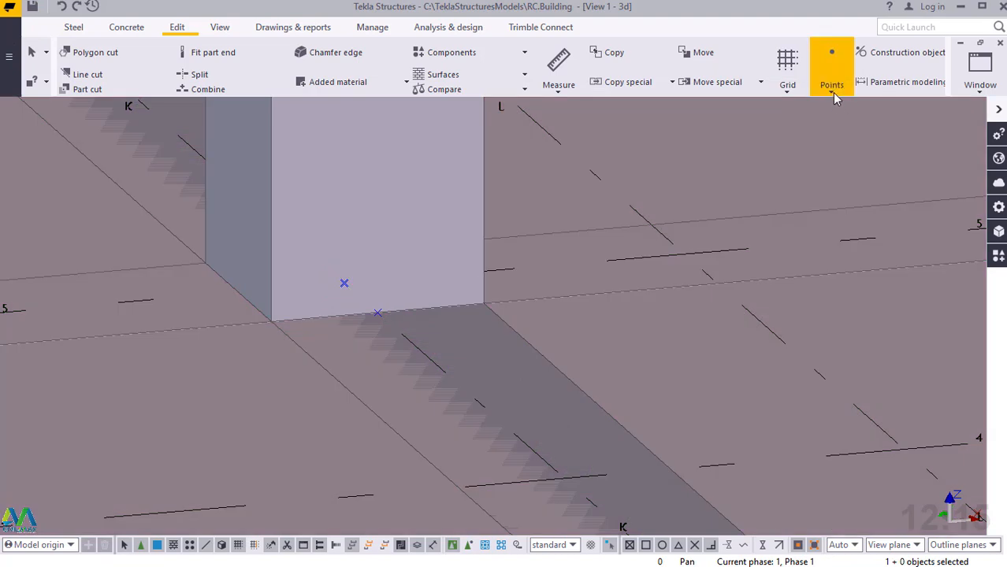
pyautogui.click(854, 378)
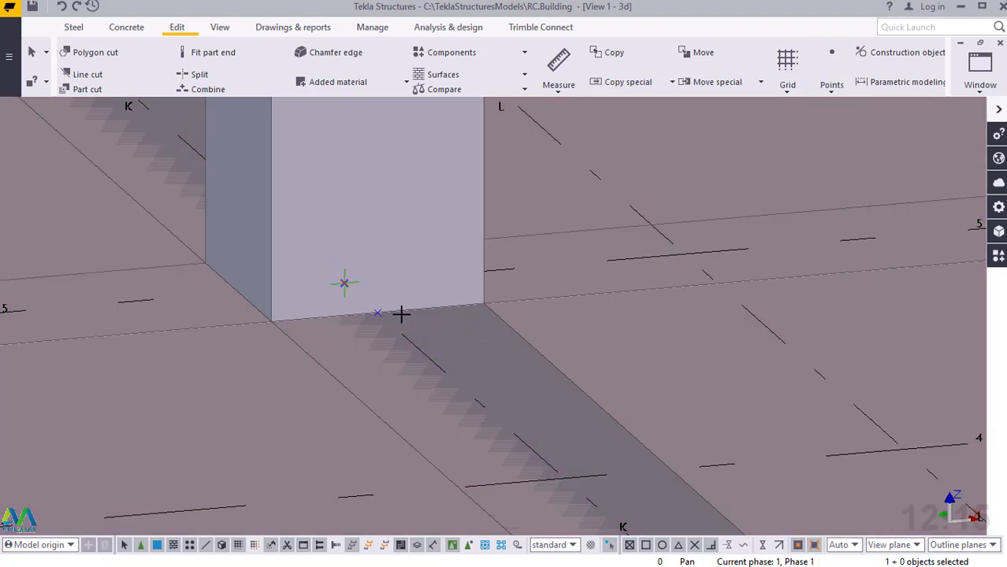
pyautogui.click(481, 302)
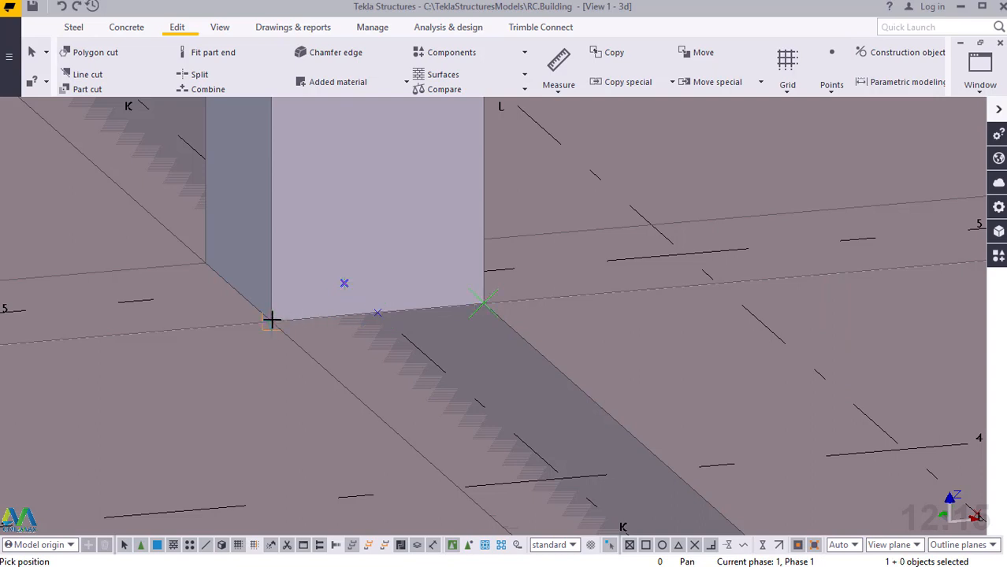
pyautogui.click(271, 320)
pyautogui.rightClick(297, 265)
pyautogui.click(323, 271)
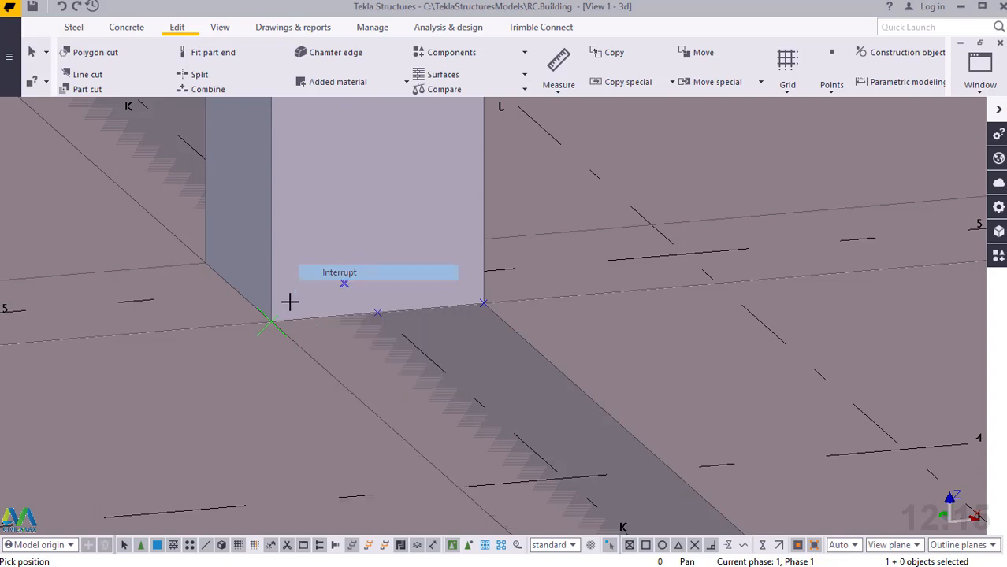
# Copy the midpoint on the column base's front edge linearly once with dY -1000, along grid line K
pyautogui.scroll(5, 283, 321)
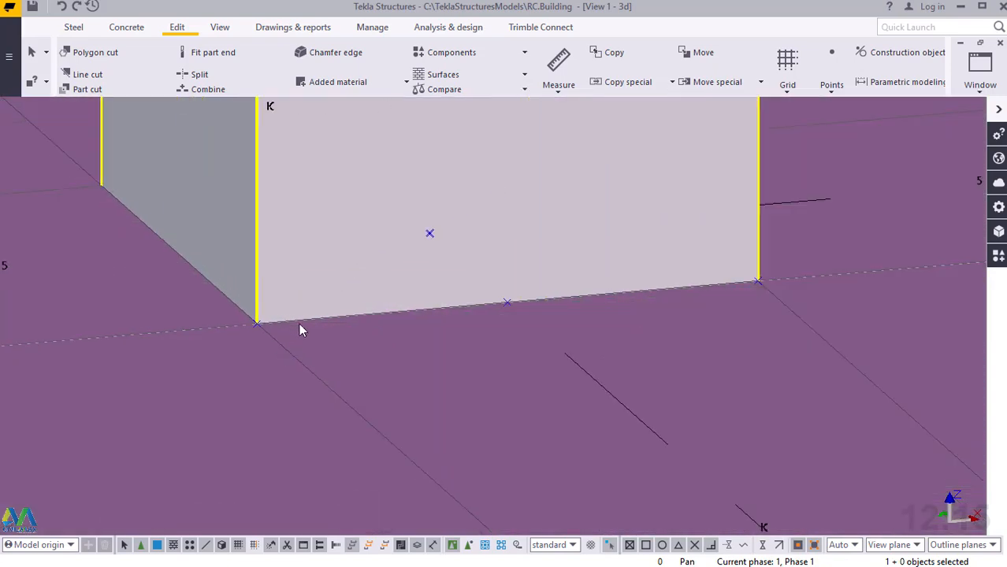
pyautogui.scroll(-4, 299, 329)
pyautogui.scroll(1, 418, 321)
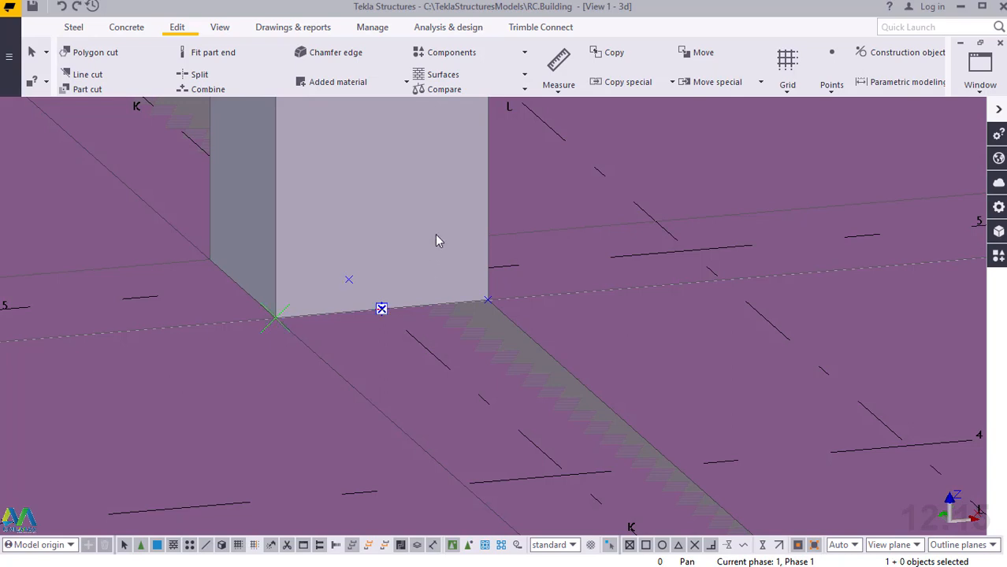
pyautogui.scroll(-2, 438, 245)
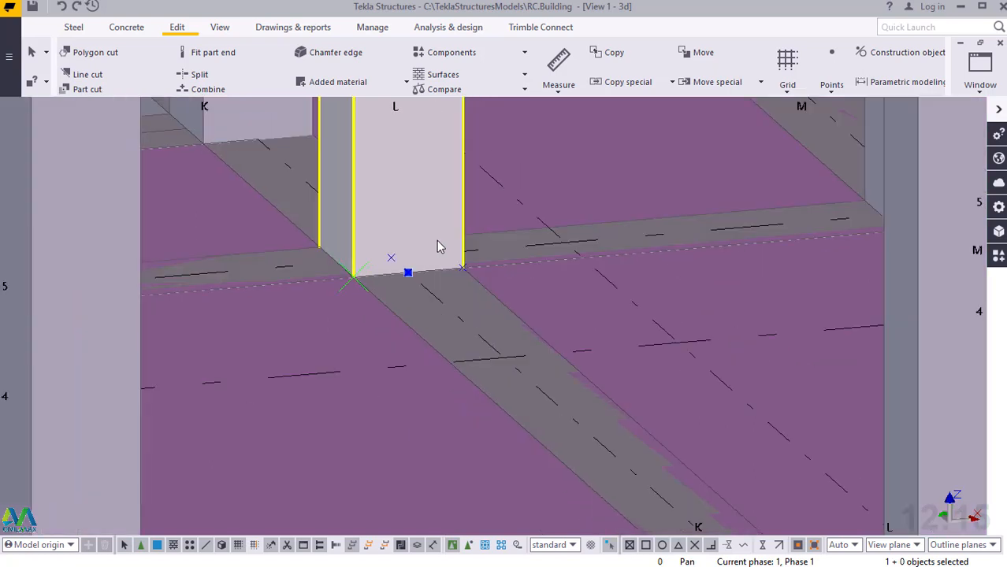
pyautogui.rightClick(407, 272)
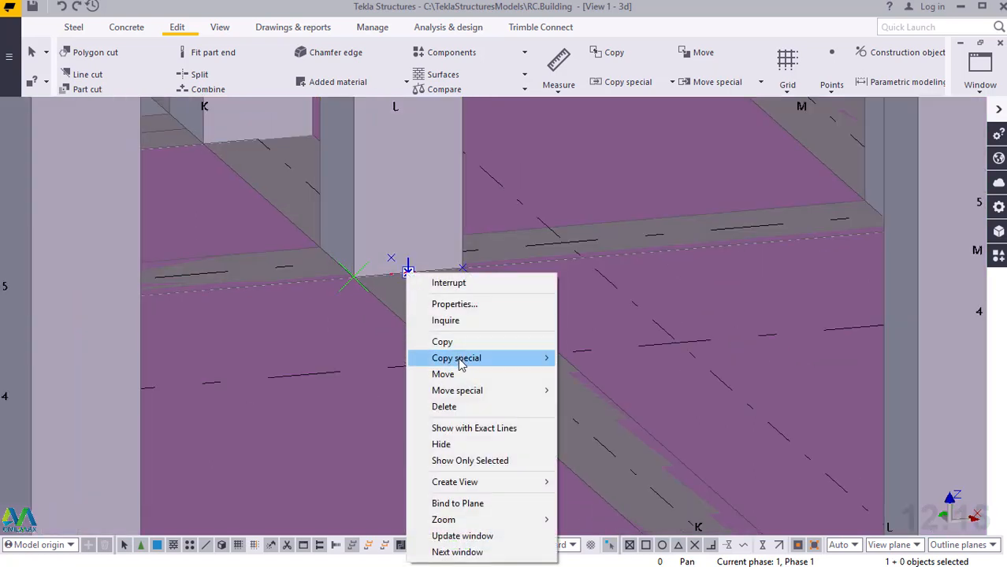
pyautogui.moveTo(459, 361)
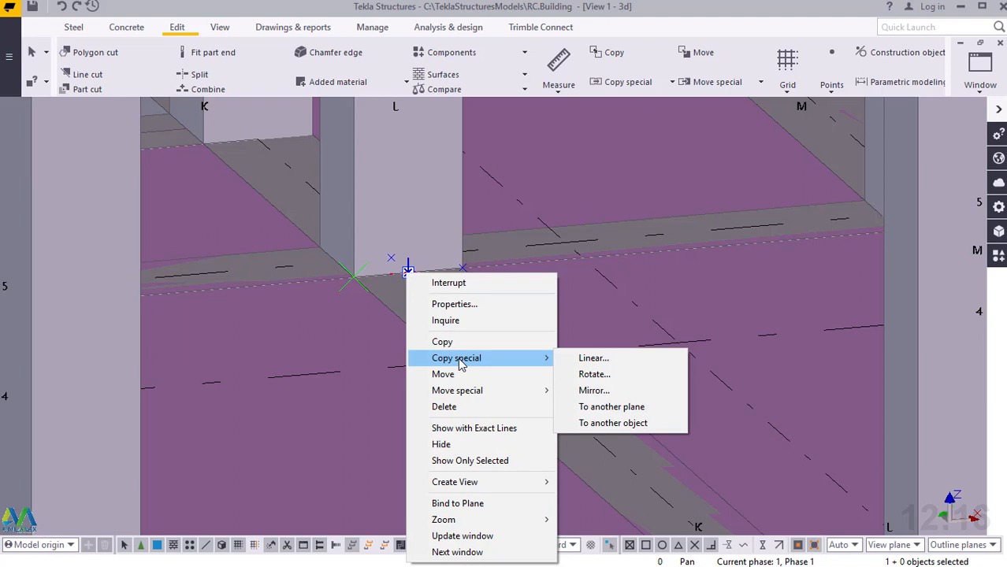
pyautogui.click(591, 358)
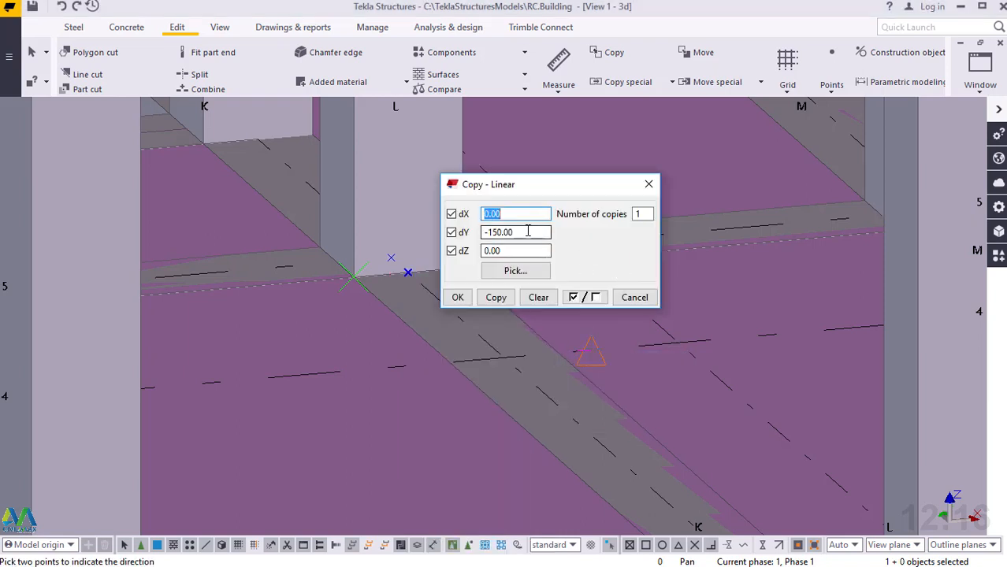
pyautogui.moveTo(523, 233); pyautogui.dragTo(493, 230)
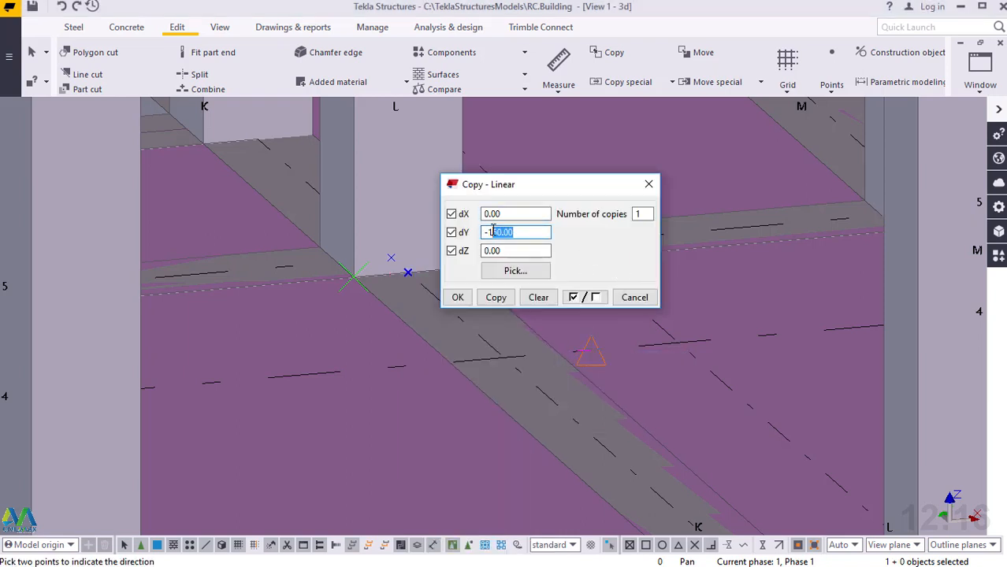
pyautogui.write('00')
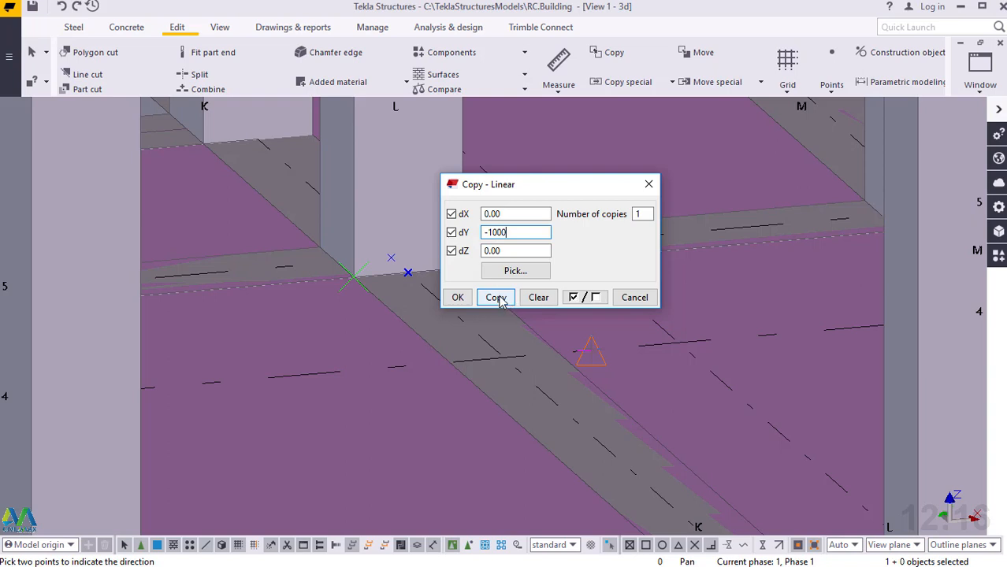
pyautogui.click(497, 298)
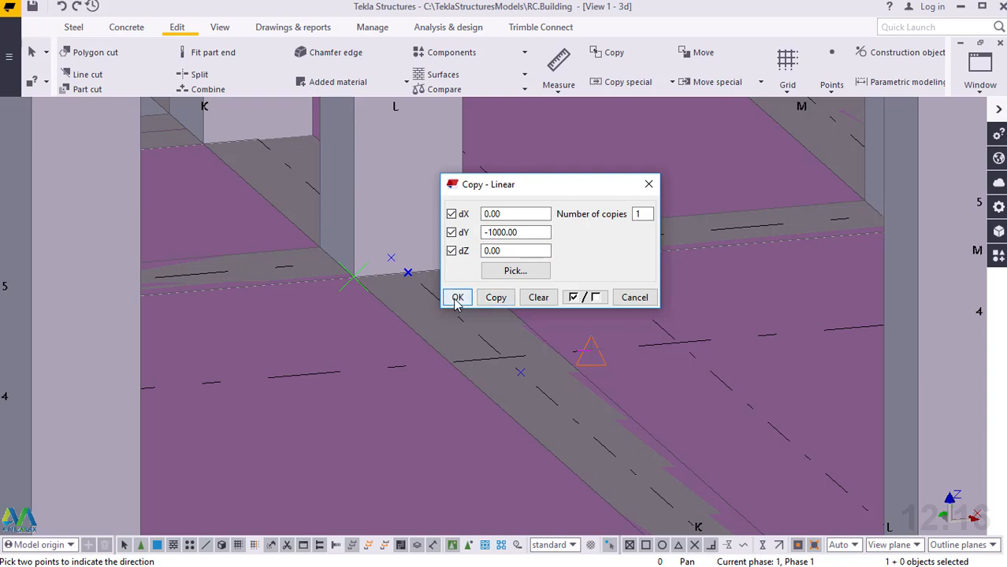
pyautogui.click(457, 297)
pyautogui.rightClick(524, 213)
pyautogui.click(543, 220)
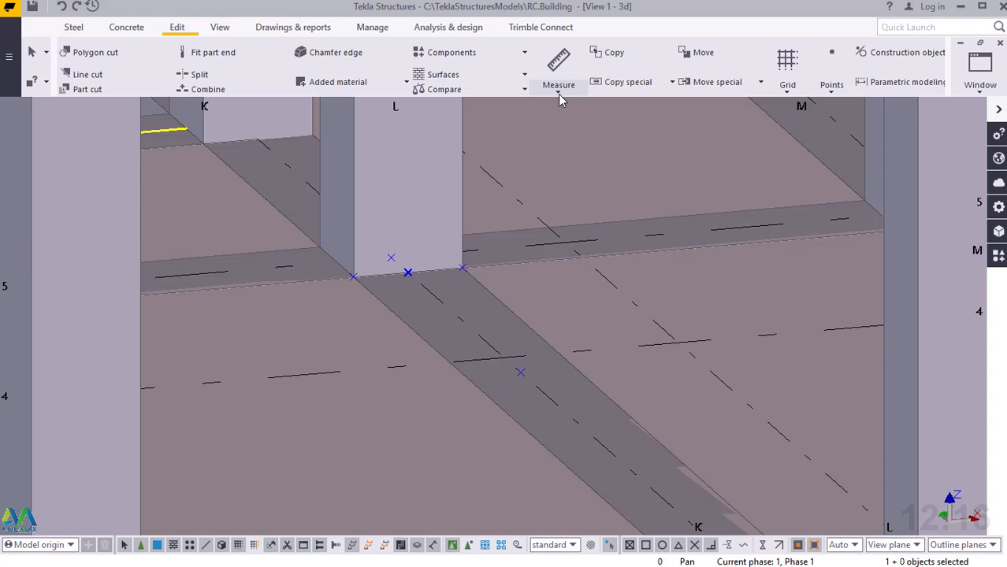
# Measure the distance between the midpoint on the column base's front edge and its linear copy along grid line K
pyautogui.click(558, 92)
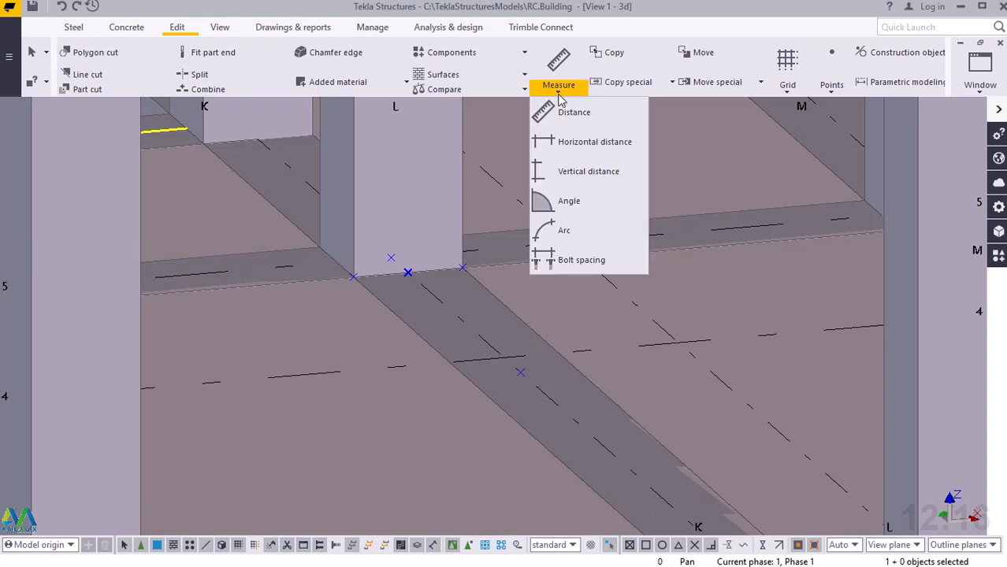
pyautogui.click(566, 113)
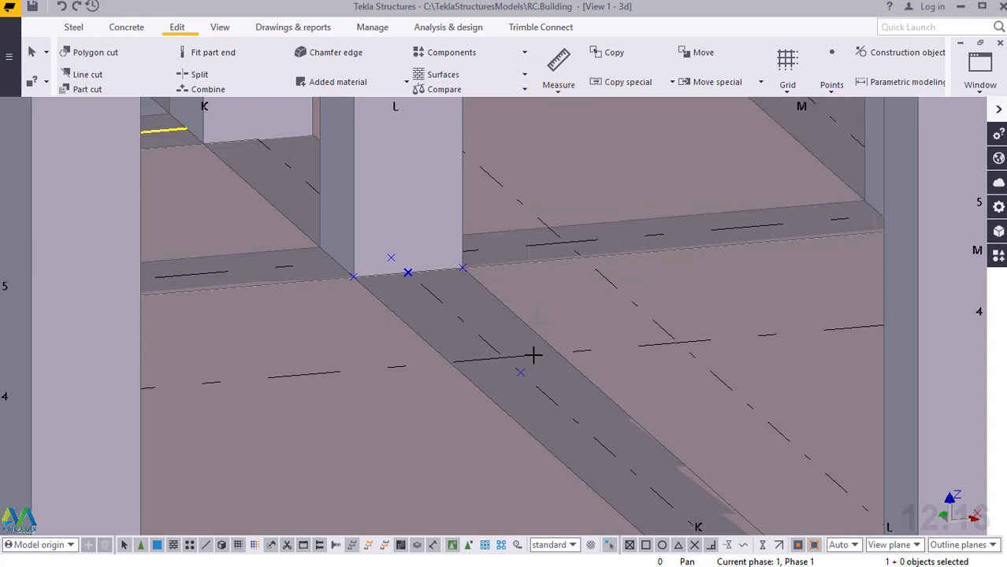
pyautogui.click(410, 270)
pyautogui.click(406, 272)
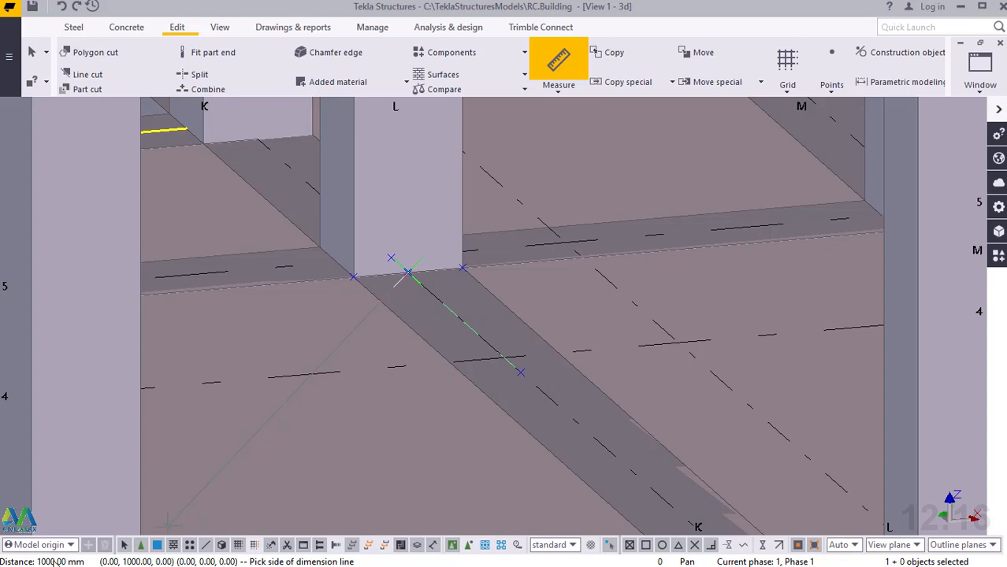
pyautogui.rightClick(398, 166)
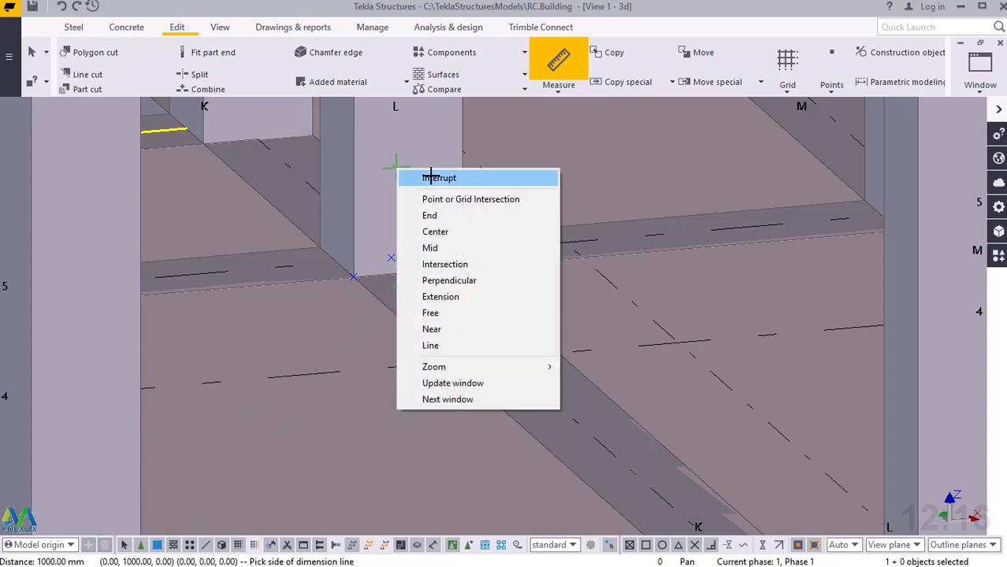
pyautogui.click(425, 175)
pyautogui.scroll(-6, 443, 186)
pyautogui.scroll(5, 487, 297)
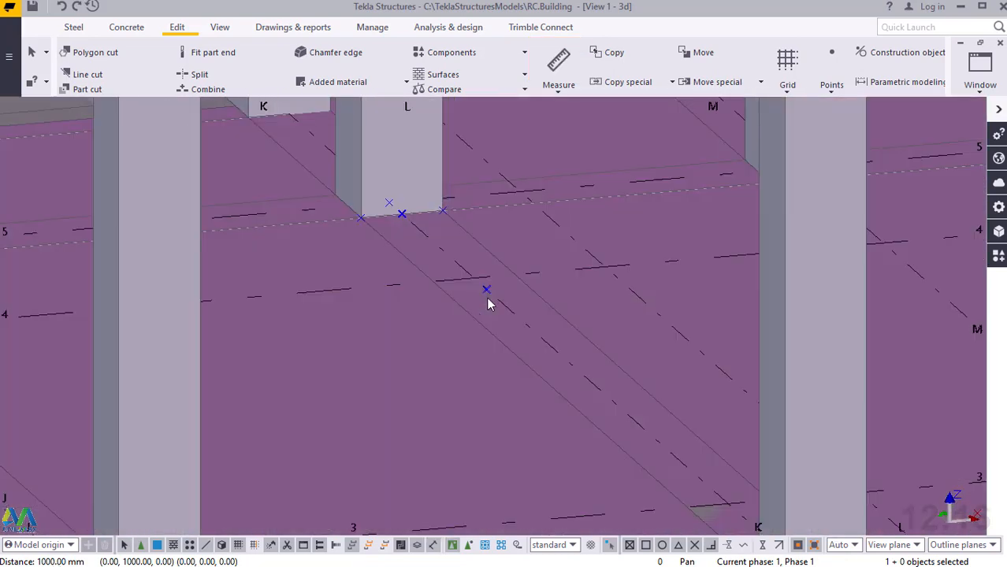
# Copy the outermost point on grid line K linearly once with dY -500, further along the beam away from the column
pyautogui.scroll(-3, 488, 304)
pyautogui.scroll(3, 507, 300)
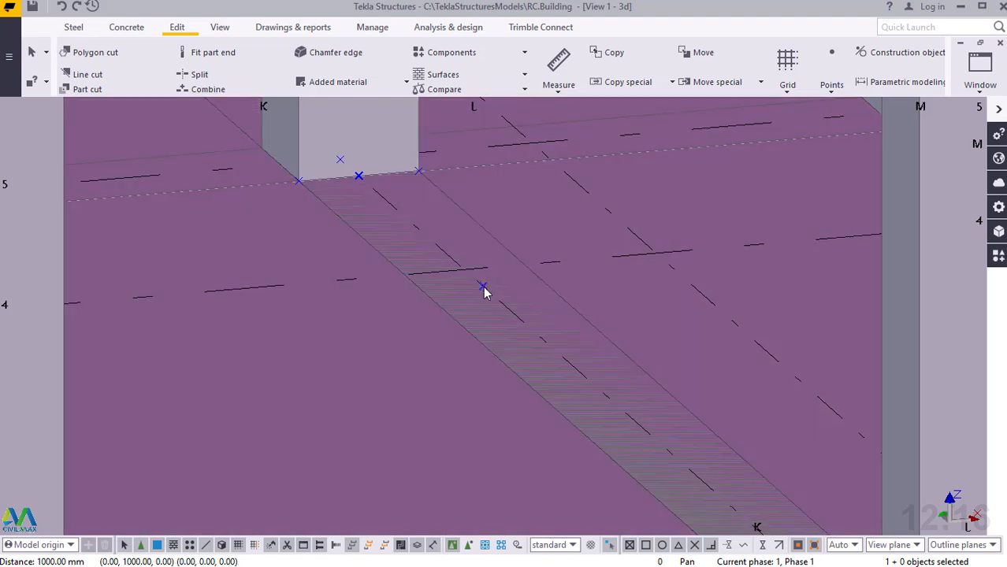
pyautogui.rightClick(483, 289)
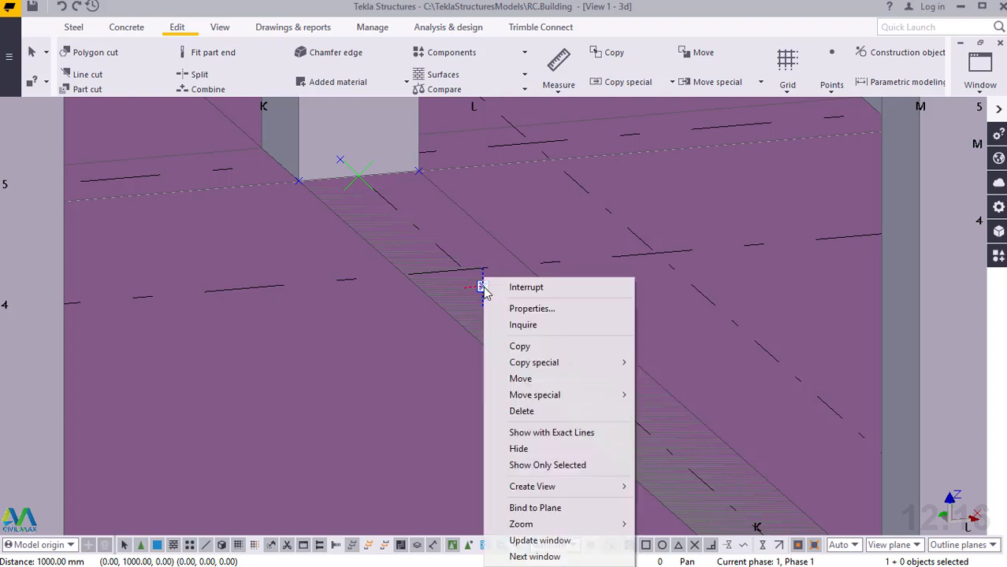
pyautogui.moveTo(564, 363)
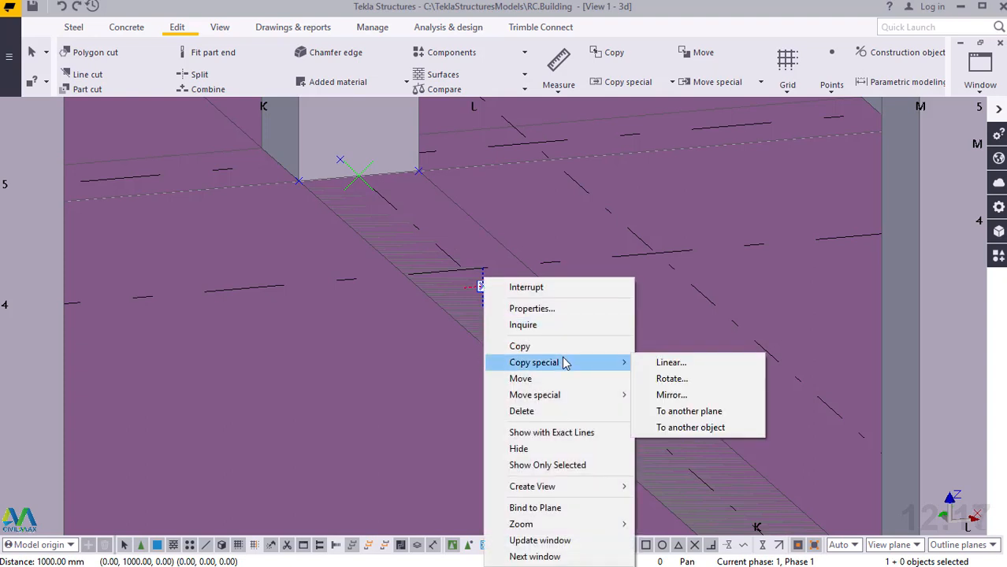
pyautogui.click(674, 364)
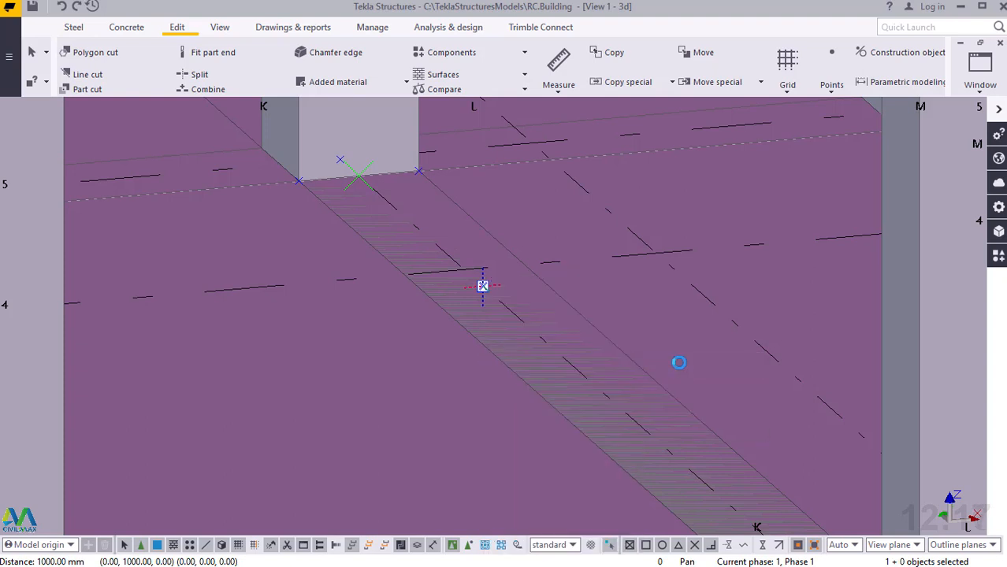
pyautogui.moveTo(523, 232); pyautogui.dragTo(492, 228)
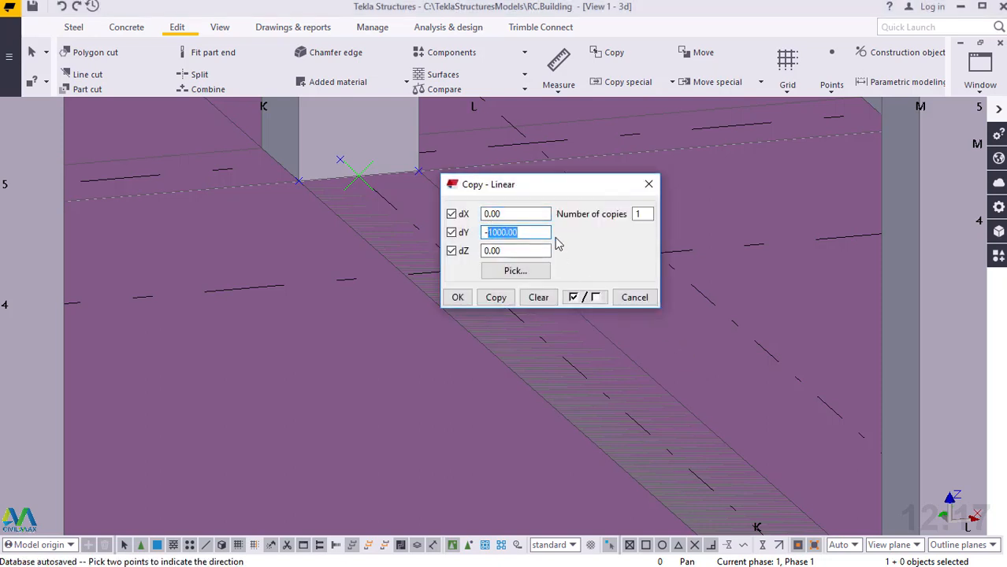
pyautogui.write('500.00')
pyautogui.click(457, 298)
pyautogui.rightClick(561, 186)
pyautogui.click(587, 193)
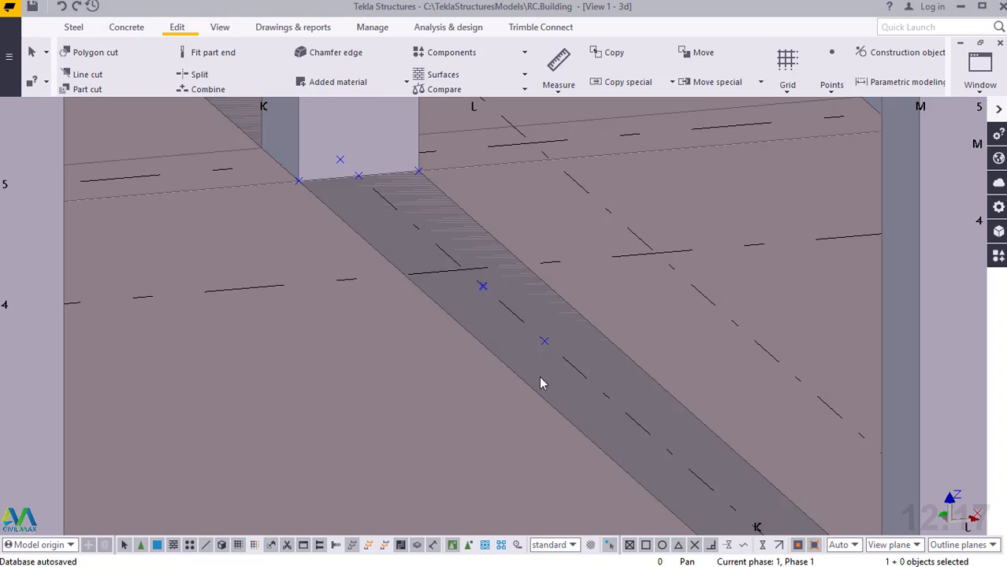
# Place a point at any position on the grid K beam's edge facing grid J, level with the outermost point on the beam's centreline
pyautogui.scroll(1, 520, 385)
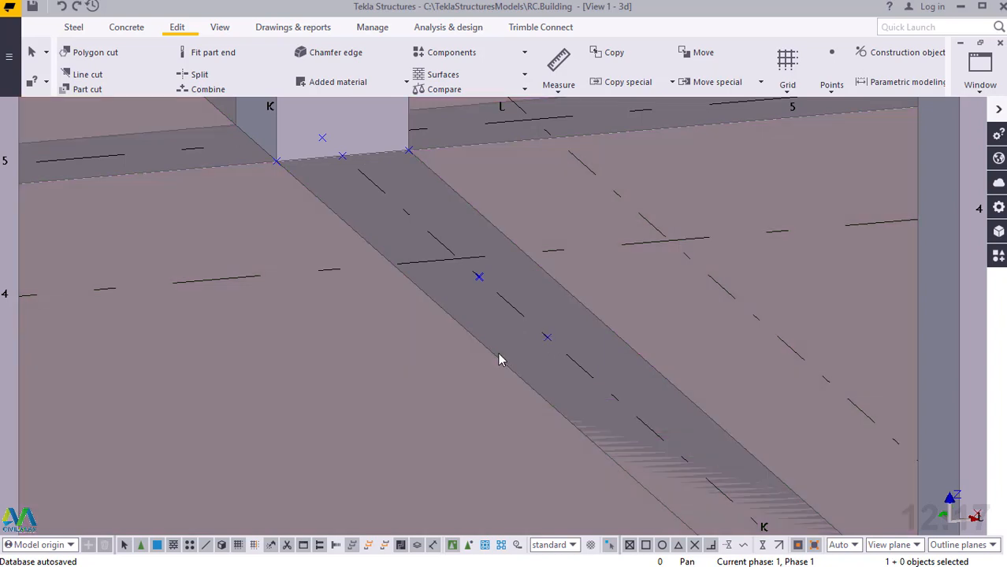
pyautogui.click(831, 90)
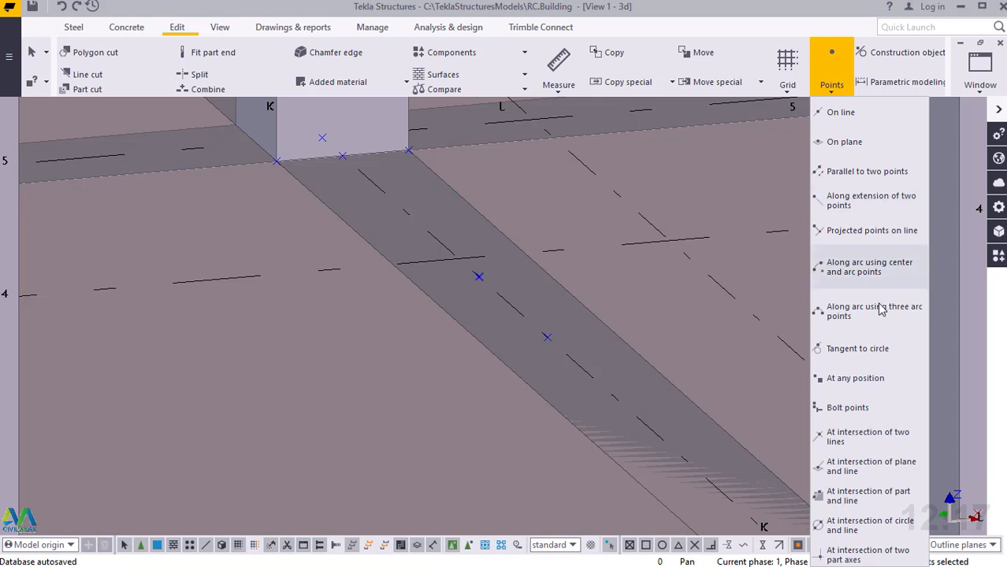
pyautogui.click(855, 379)
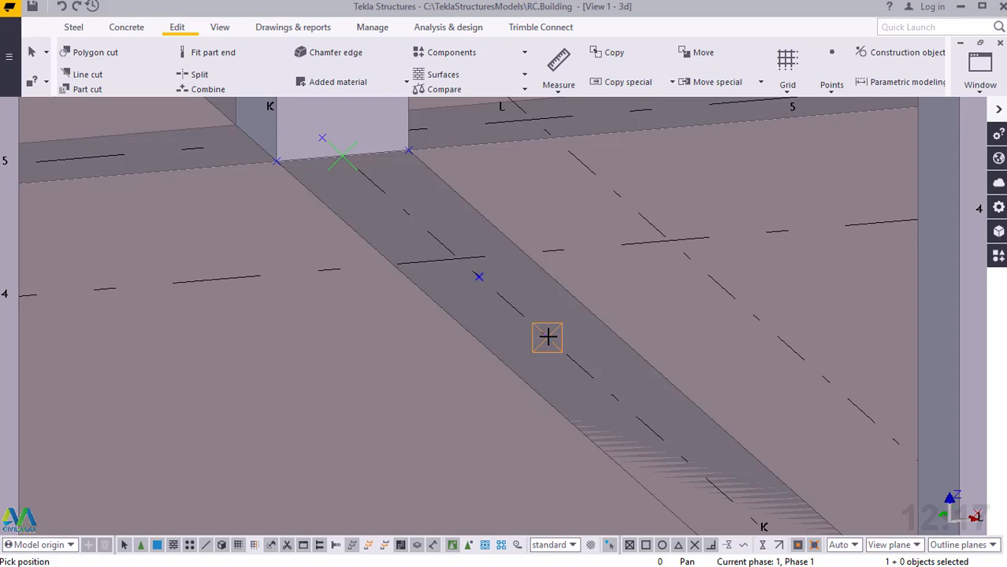
pyautogui.click(495, 351)
pyautogui.scroll(-3, 488, 345)
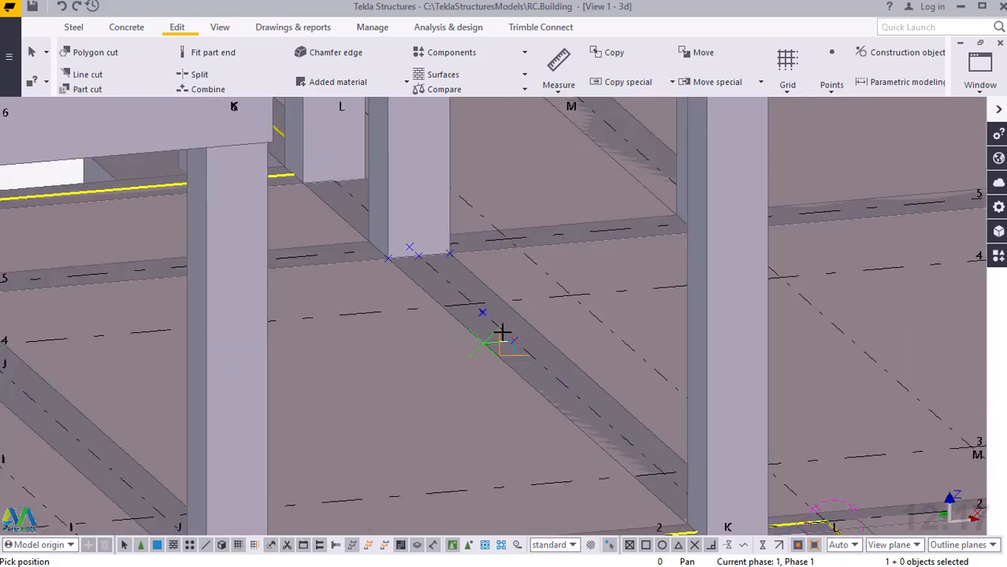
pyautogui.rightClick(586, 187)
pyautogui.click(623, 203)
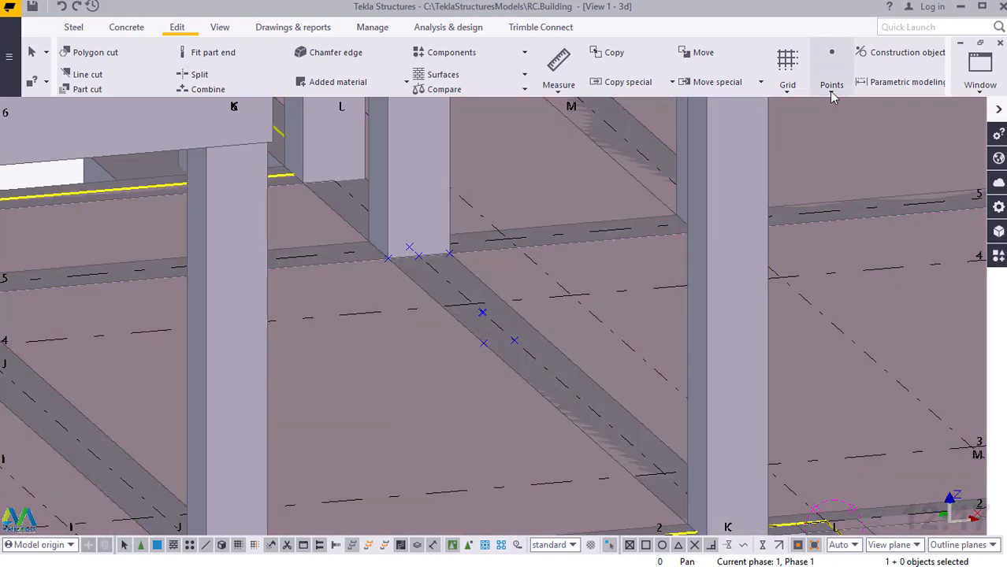
# Place a point at any position on the grid J beam's near edge, directly across the bay from the grid K beam's edge point
pyautogui.click(832, 78)
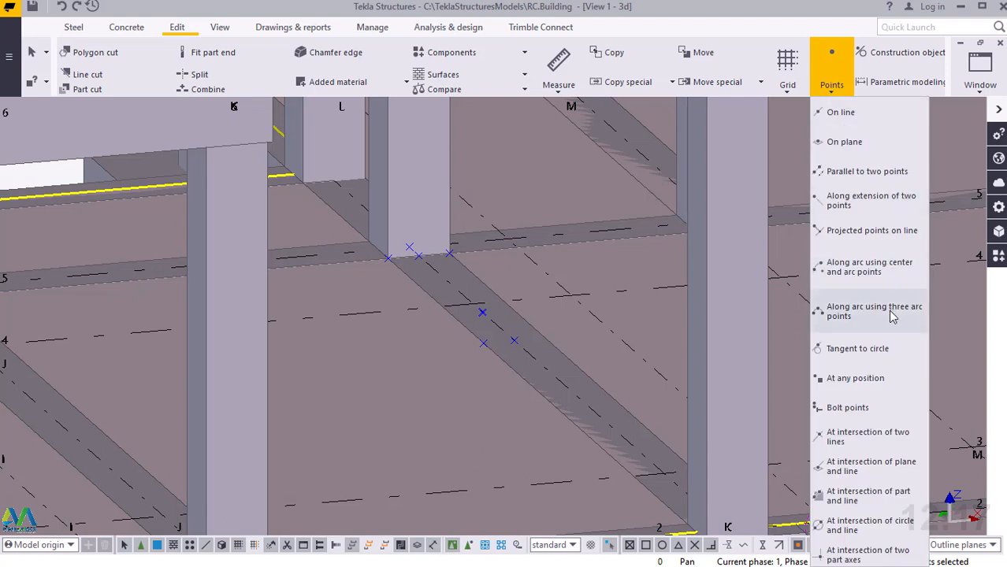
pyautogui.click(855, 378)
pyautogui.click(483, 345)
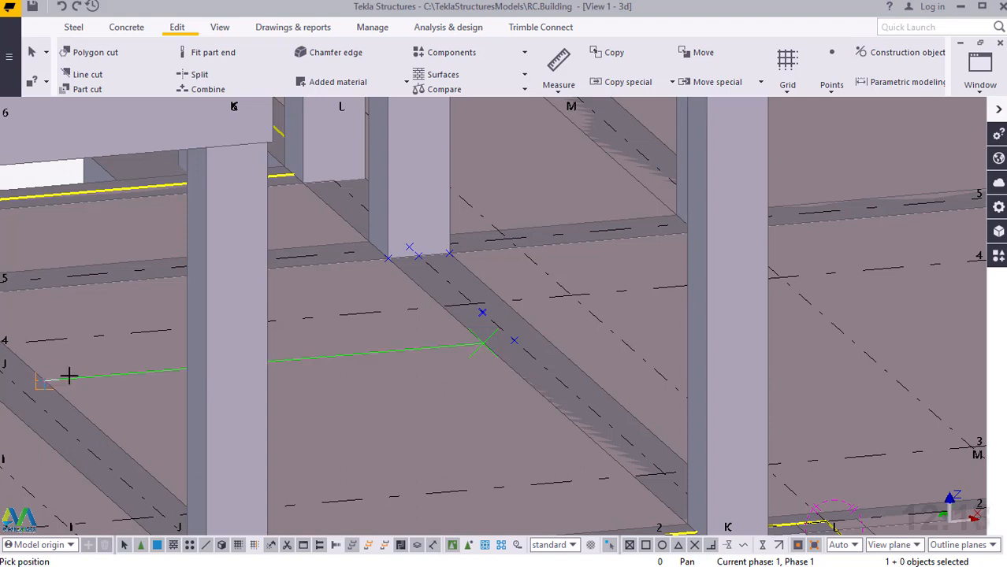
pyautogui.click(71, 373)
pyautogui.rightClick(77, 371)
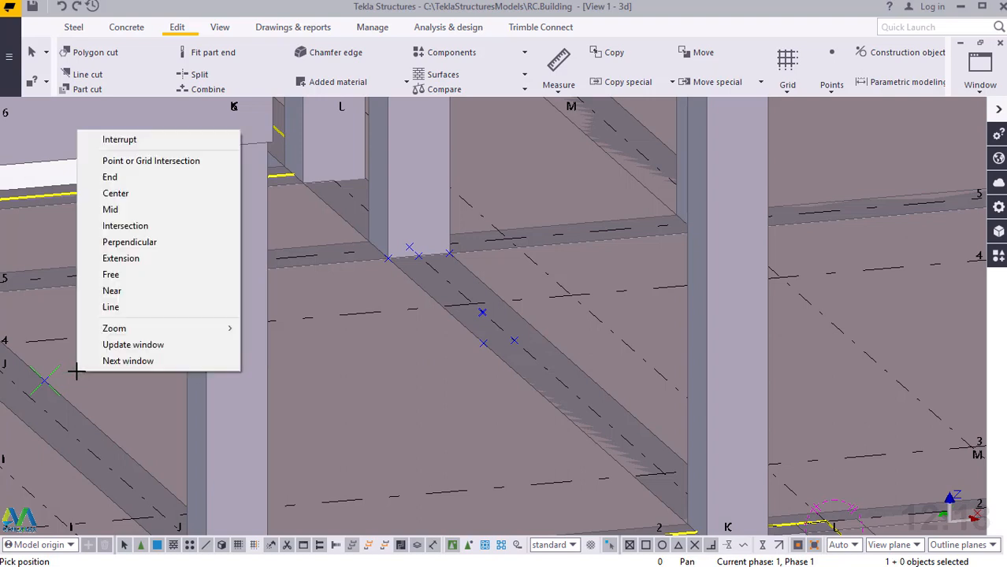
pyautogui.click(127, 138)
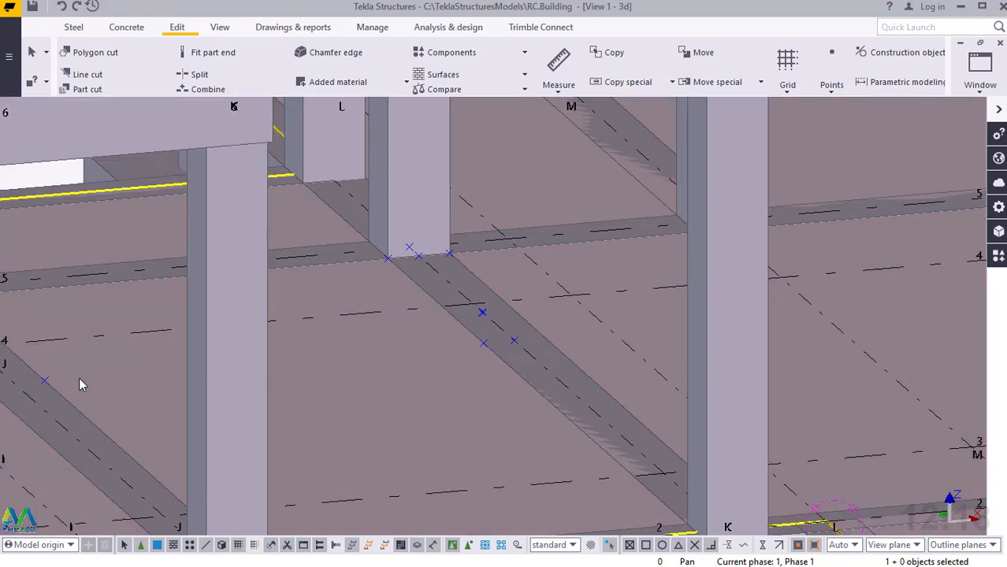
# Divide the line between the edge points on the grid K and grid J beams with 1 point
pyautogui.click(51, 380)
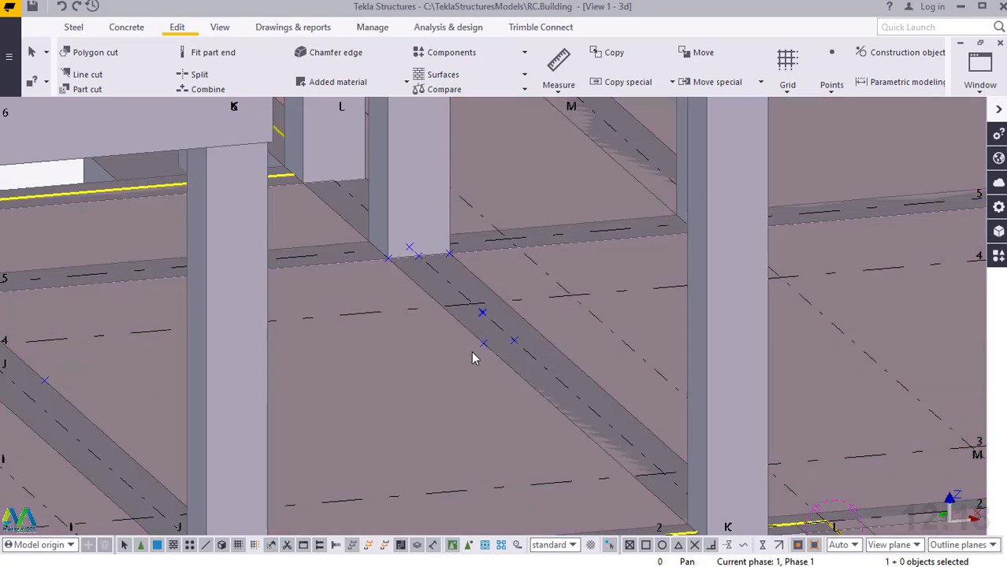
pyautogui.click(483, 344)
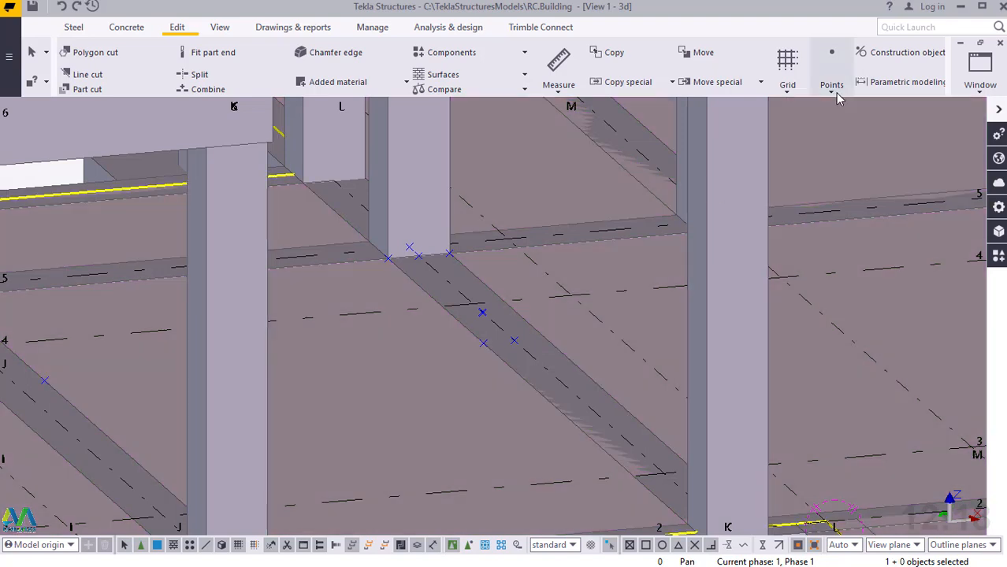
pyautogui.click(833, 85)
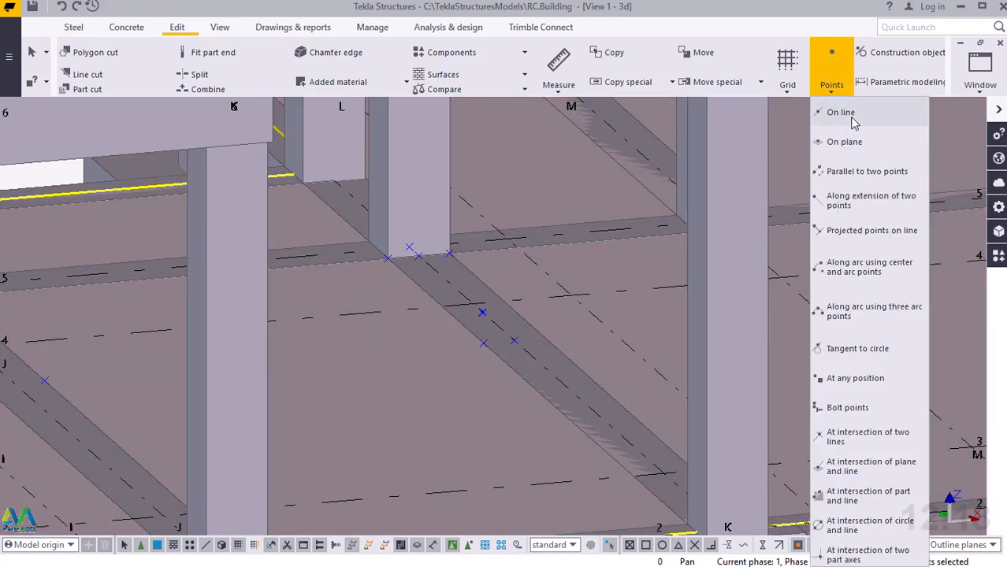
pyautogui.click(854, 116)
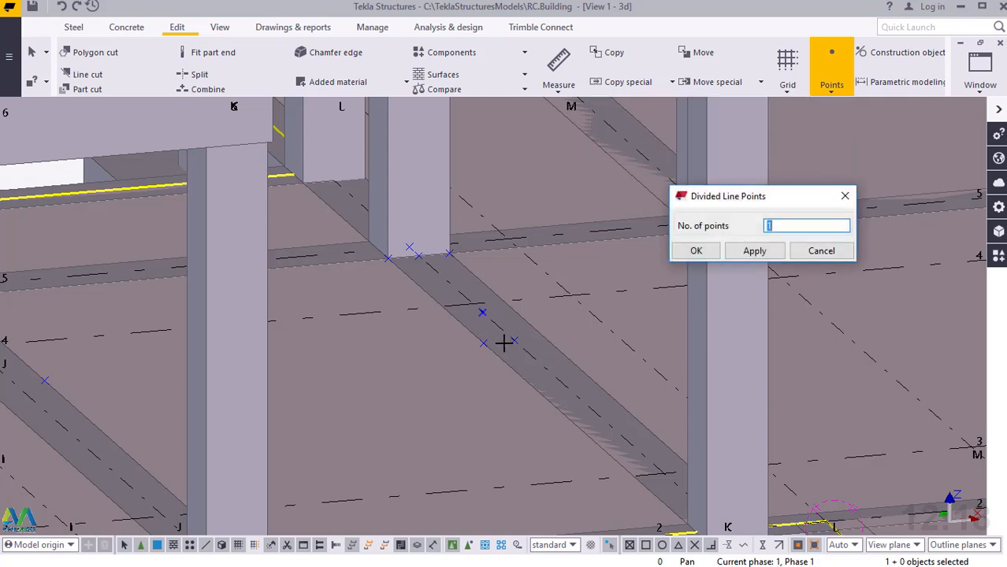
pyautogui.click(483, 343)
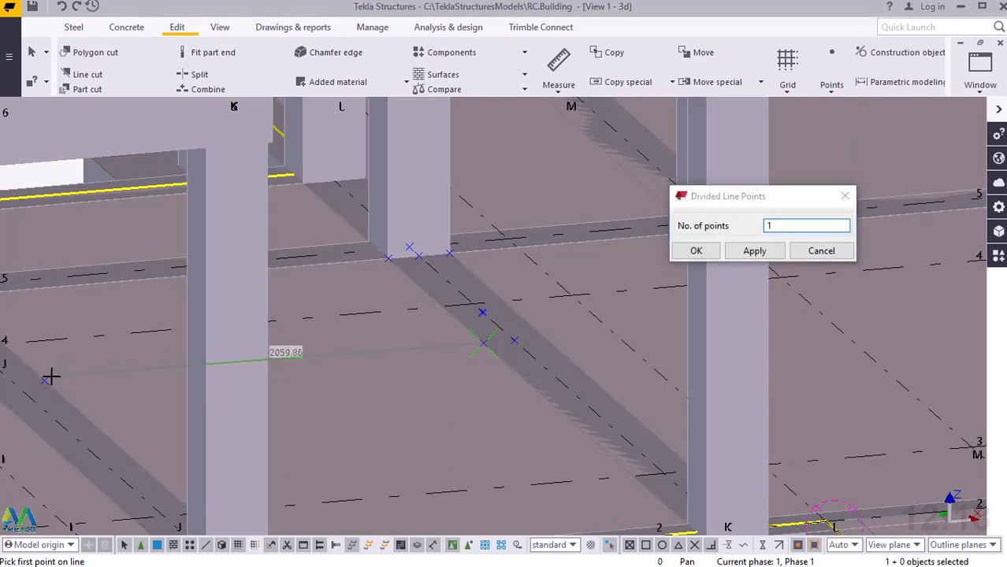
pyautogui.click(47, 380)
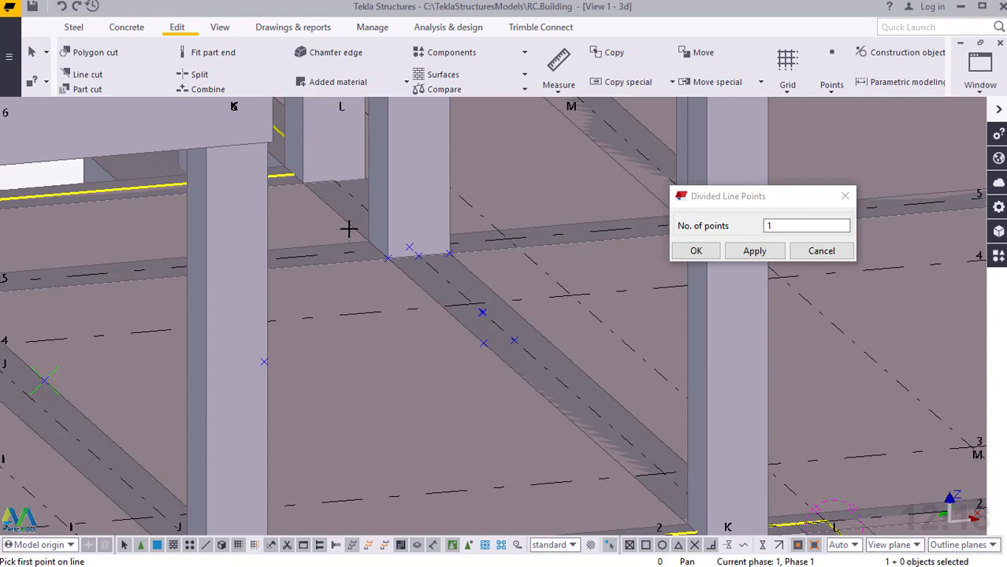
pyautogui.rightClick(349, 223)
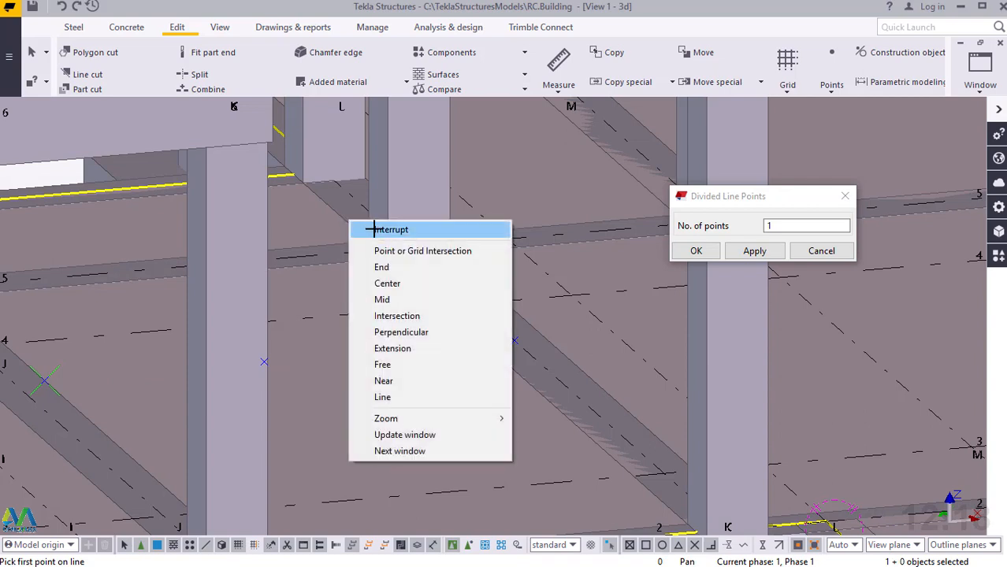
pyautogui.click(371, 228)
pyautogui.click(695, 253)
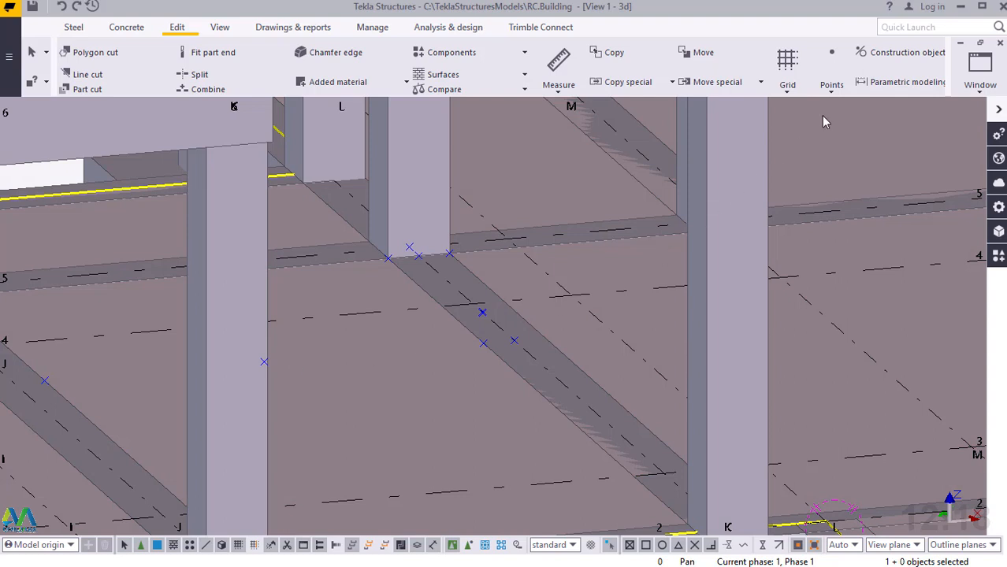
# Divide the line between the grid K beam's edge point and the mid-bay point with 1 point
pyautogui.click(832, 85)
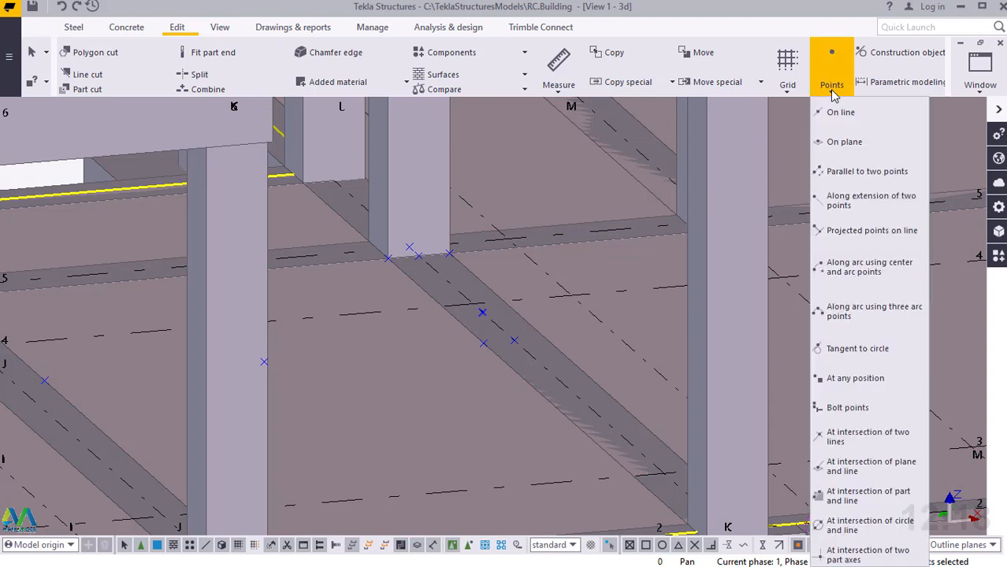
pyautogui.click(839, 113)
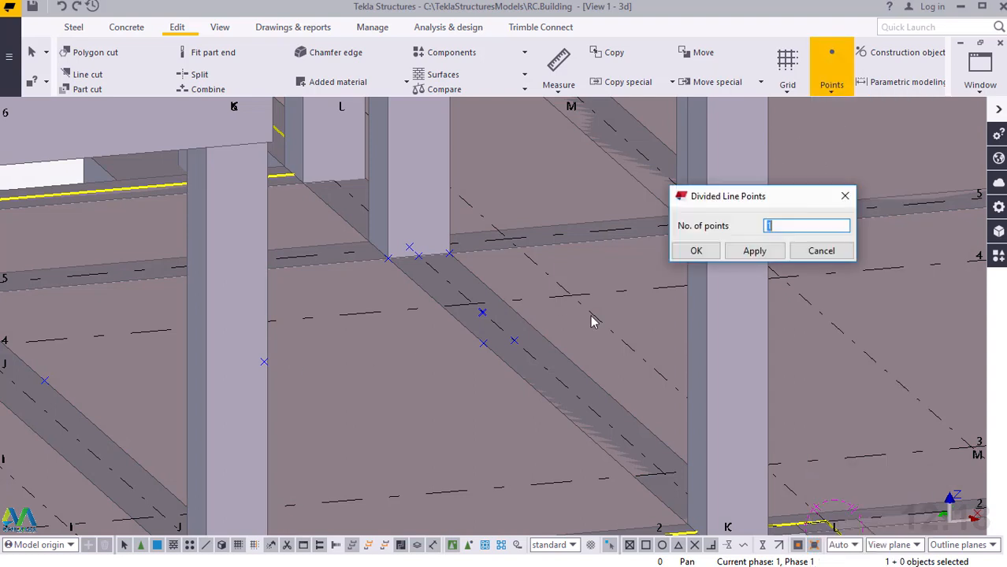
pyautogui.click(483, 345)
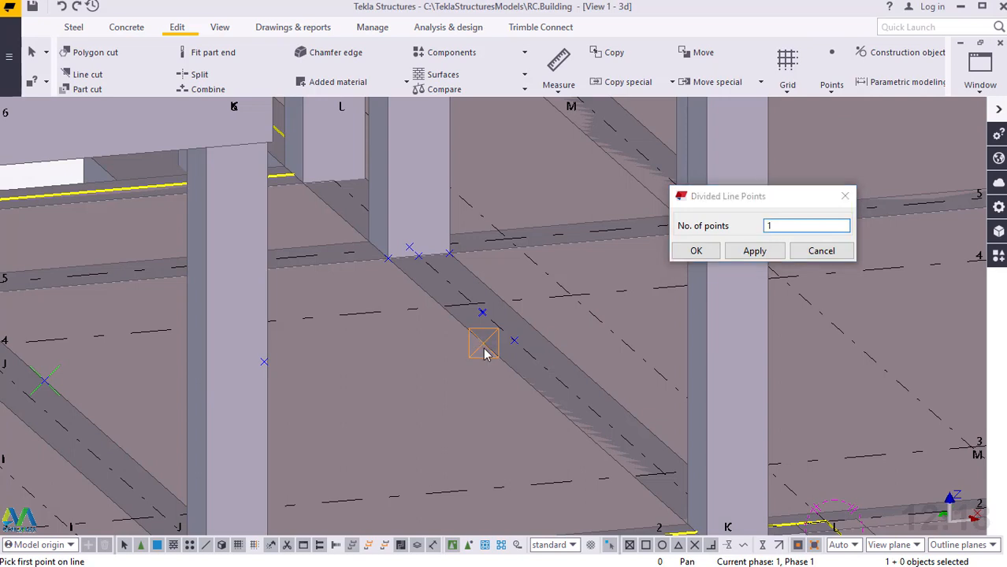
pyautogui.click(265, 363)
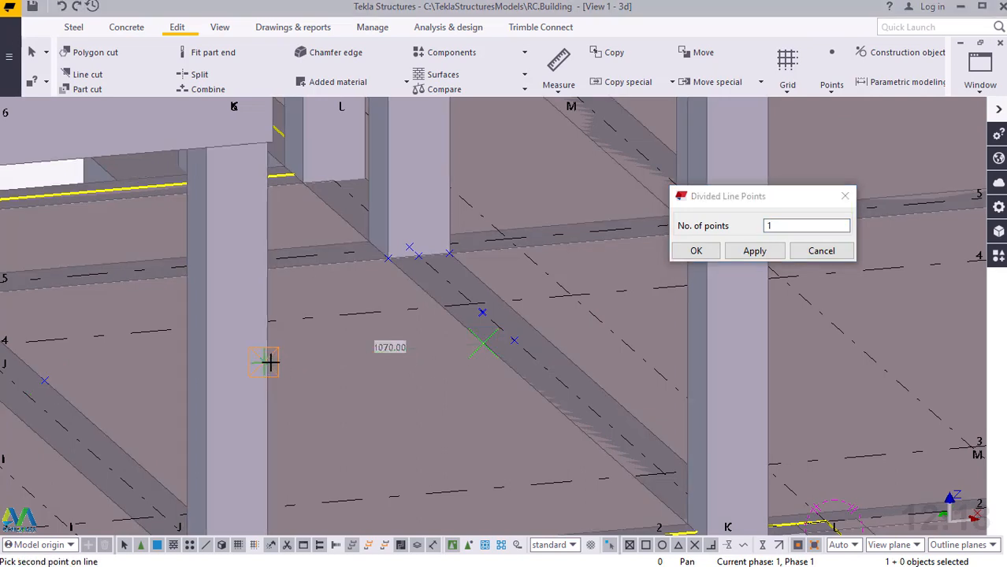
pyautogui.click(371, 341)
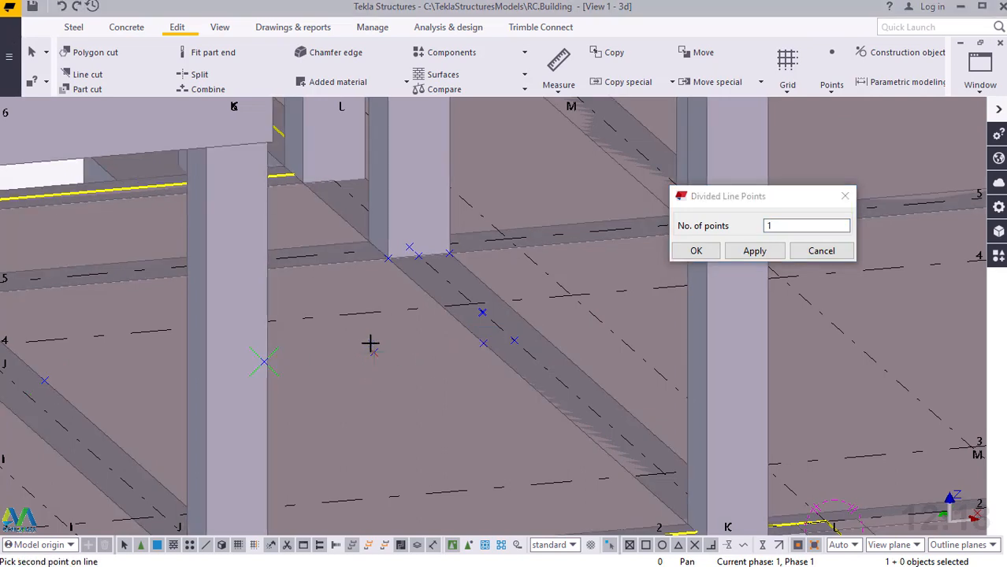
pyautogui.rightClick(371, 341)
pyautogui.click(414, 108)
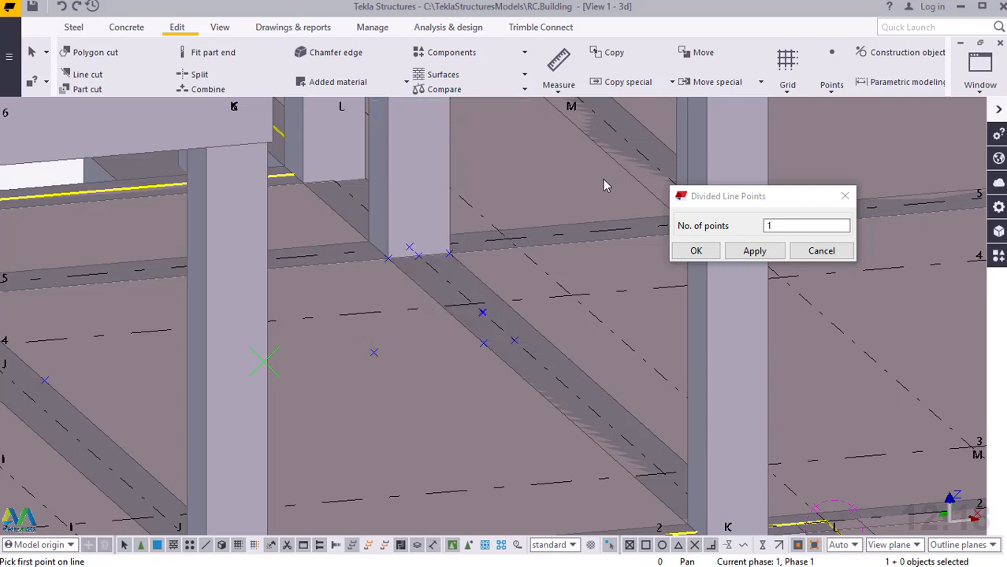
pyautogui.click(697, 250)
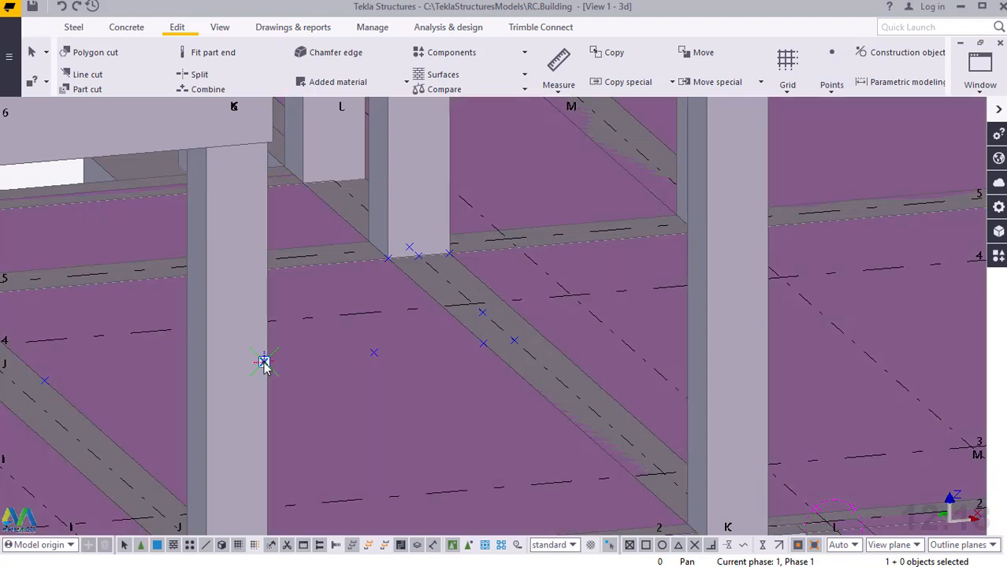
# Copy the mid-bay point toward grid J, using the spacing from the quarter-bay point near grid K to the mid-bay point
pyautogui.rightClick(264, 362)
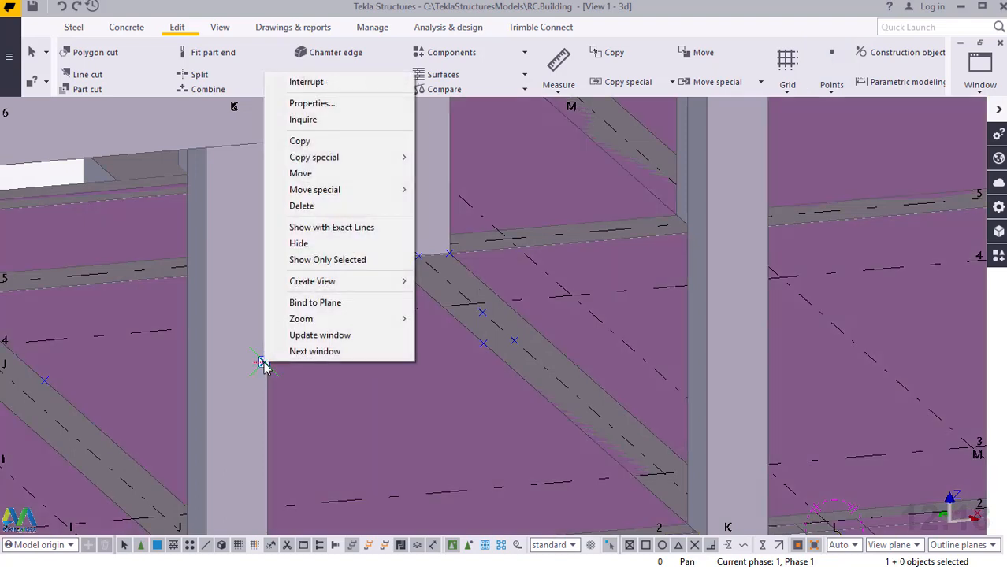
pyautogui.click(299, 141)
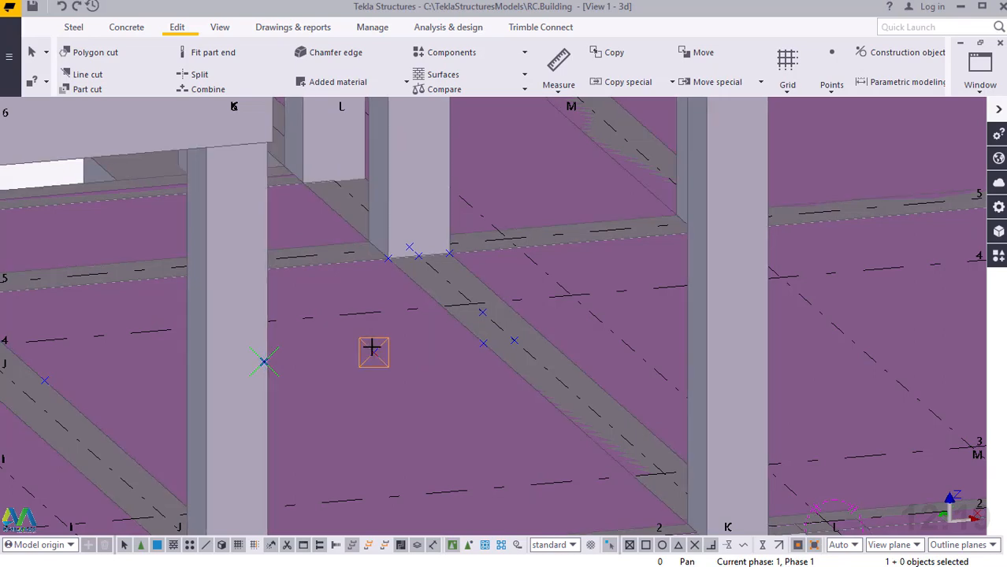
pyautogui.click(265, 363)
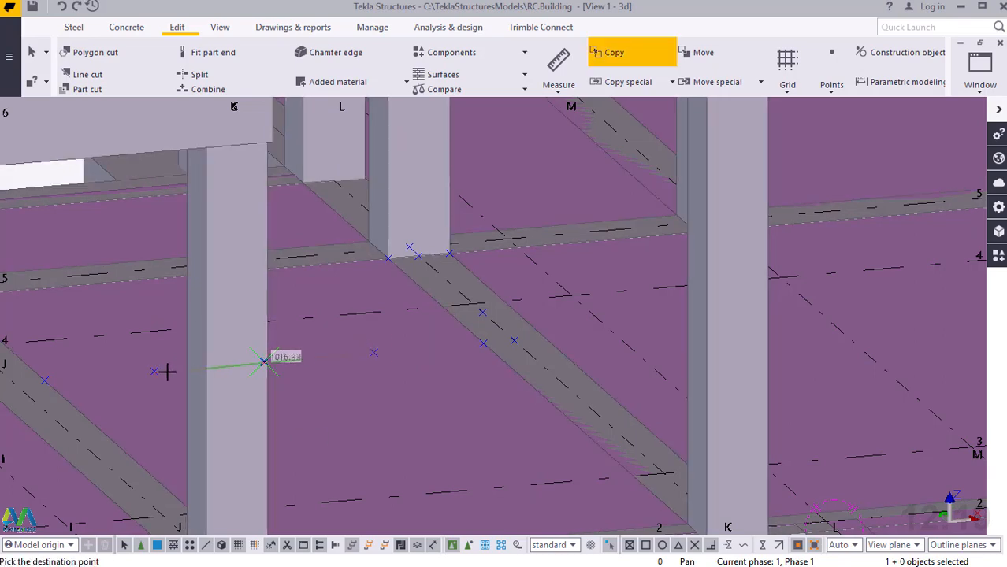
pyautogui.rightClick(264, 361)
pyautogui.click(236, 113)
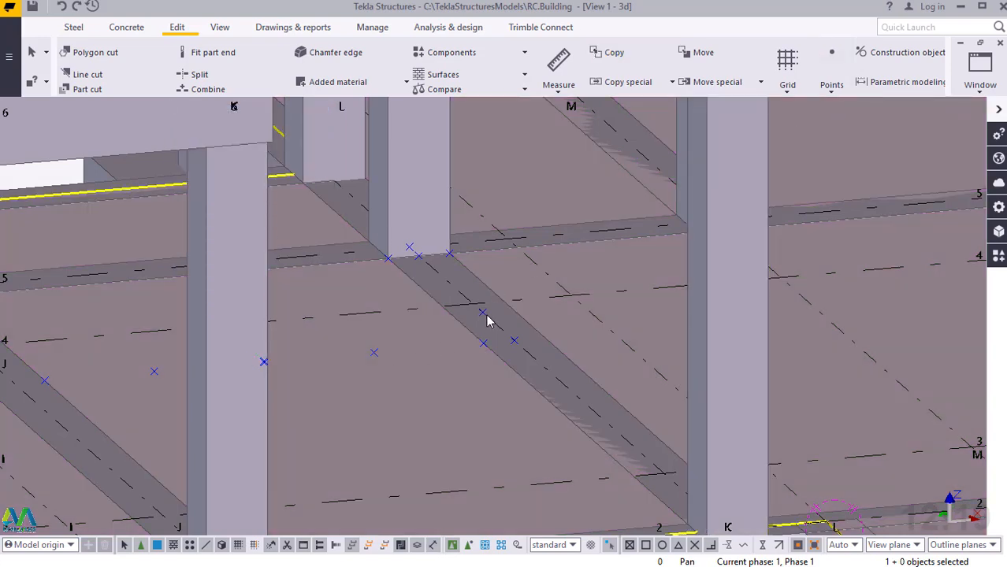
# Linearly copy the row of five points spanning the bay between grids K and J once, with dY -2000
pyautogui.scroll(-2, 490, 319)
pyautogui.scroll(-1, 504, 327)
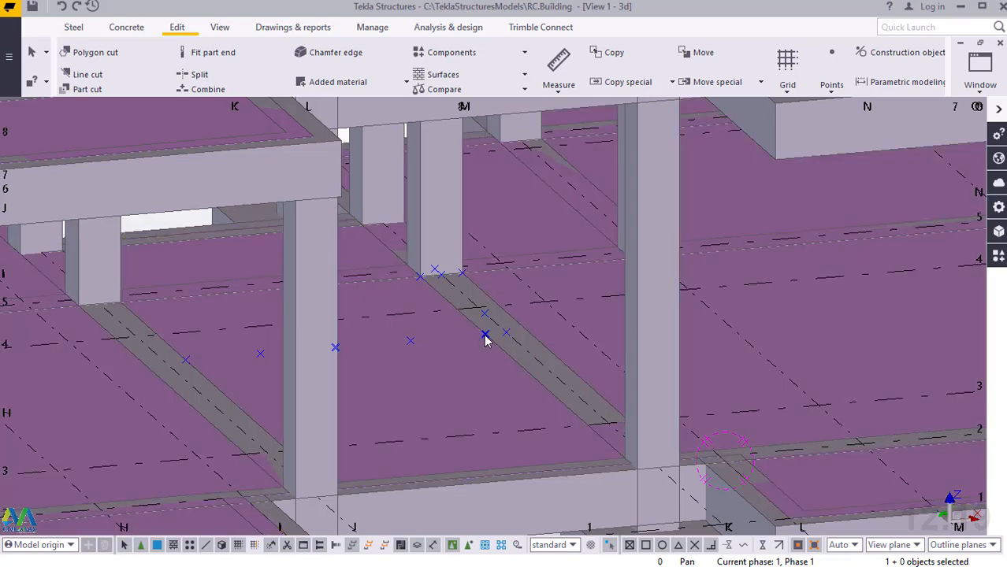
pyautogui.click(484, 335)
pyautogui.click(409, 341)
pyautogui.keyDown('ctrl'); pyautogui.click(485, 335); pyautogui.keyUp('ctrl')
pyautogui.keyDown('ctrl'); pyautogui.click(335, 348); pyautogui.keyUp('ctrl')
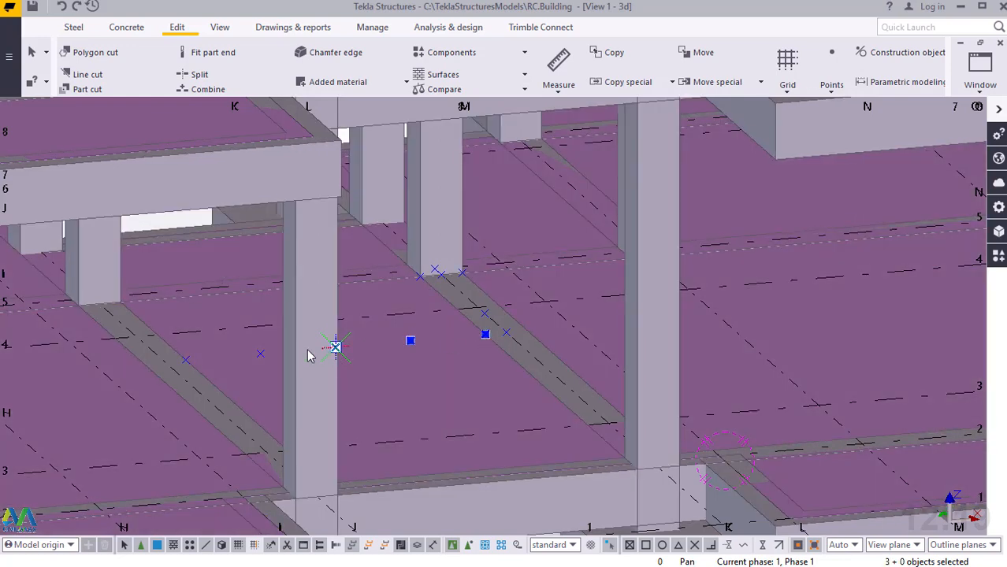
pyautogui.keyDown('ctrl'); pyautogui.click(261, 354); pyautogui.keyUp('ctrl')
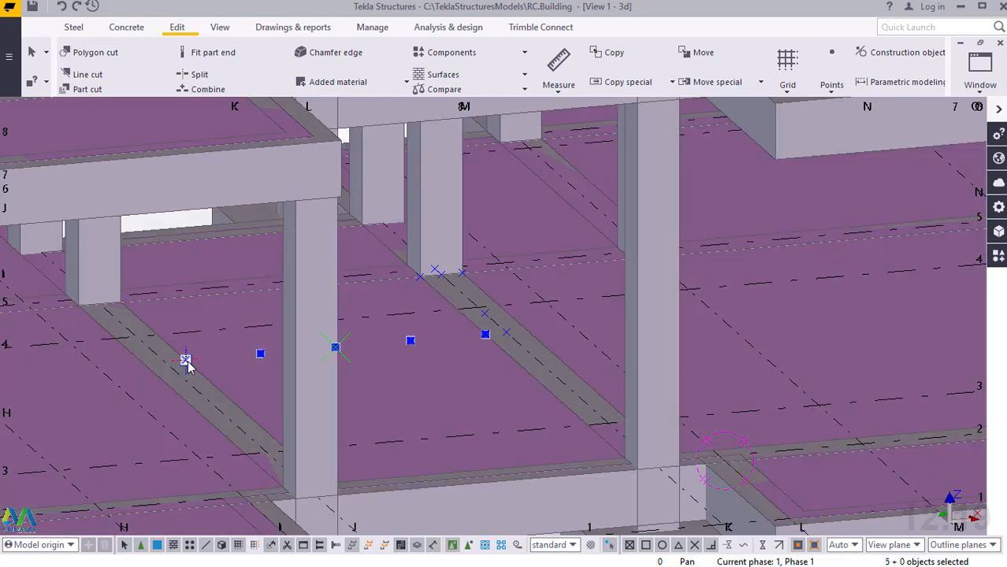
pyautogui.keyDown('ctrl'); pyautogui.click(186, 360); pyautogui.keyUp('ctrl')
pyautogui.rightClick(410, 340)
pyautogui.moveTo(482, 85)
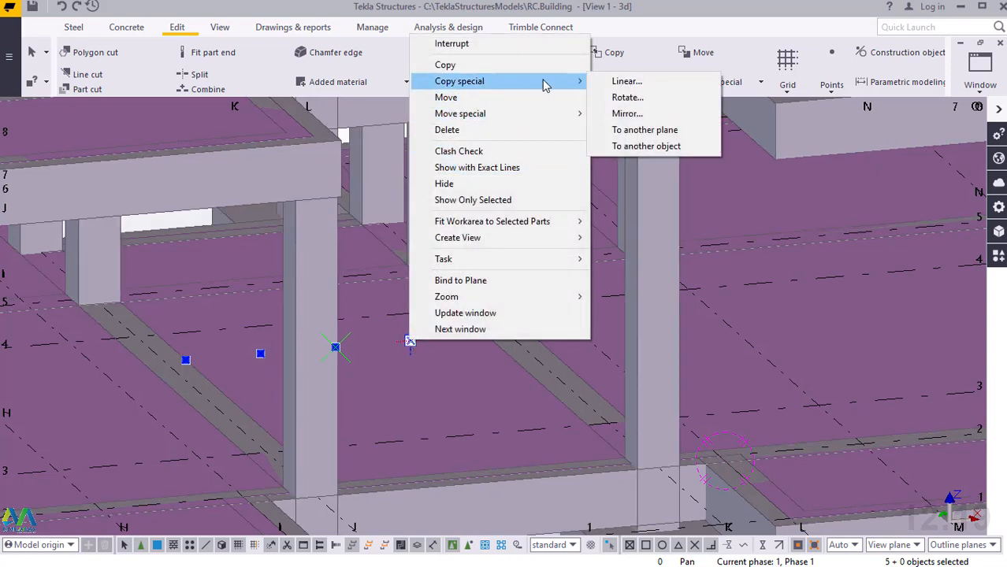
pyautogui.click(616, 83)
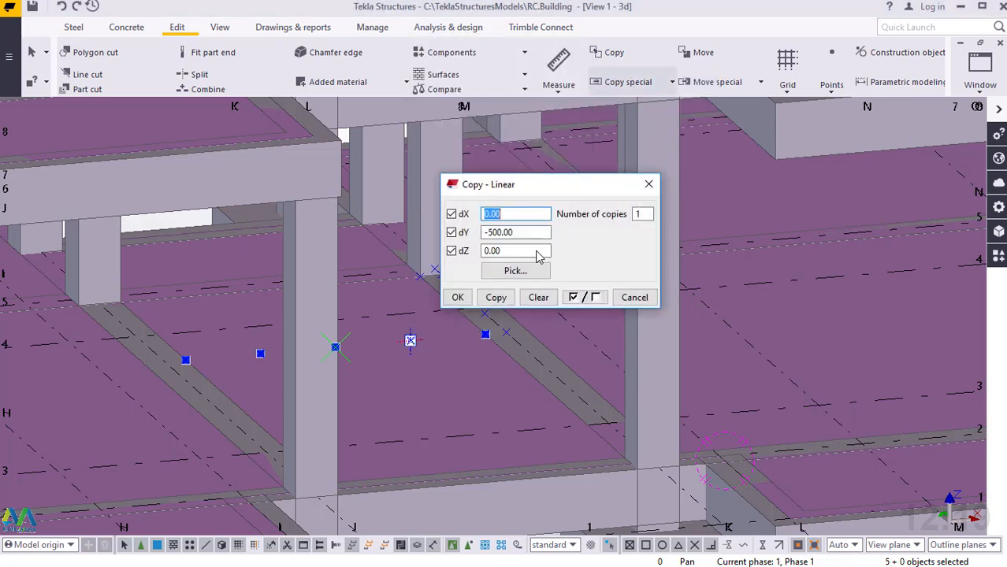
pyautogui.click(524, 229)
pyautogui.moveTo(516, 229); pyautogui.dragTo(490, 226)
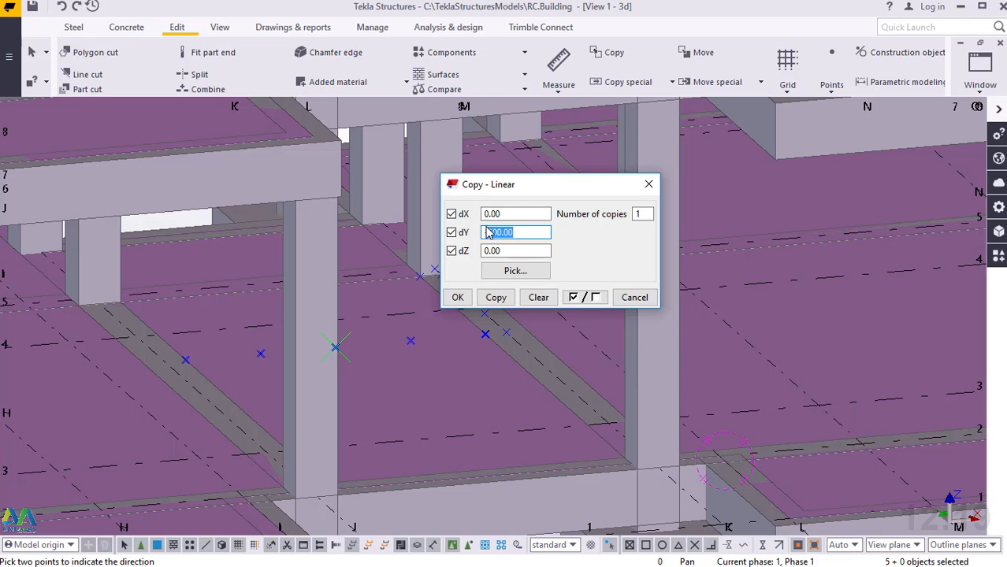
pyautogui.write('2000')
pyautogui.click(497, 299)
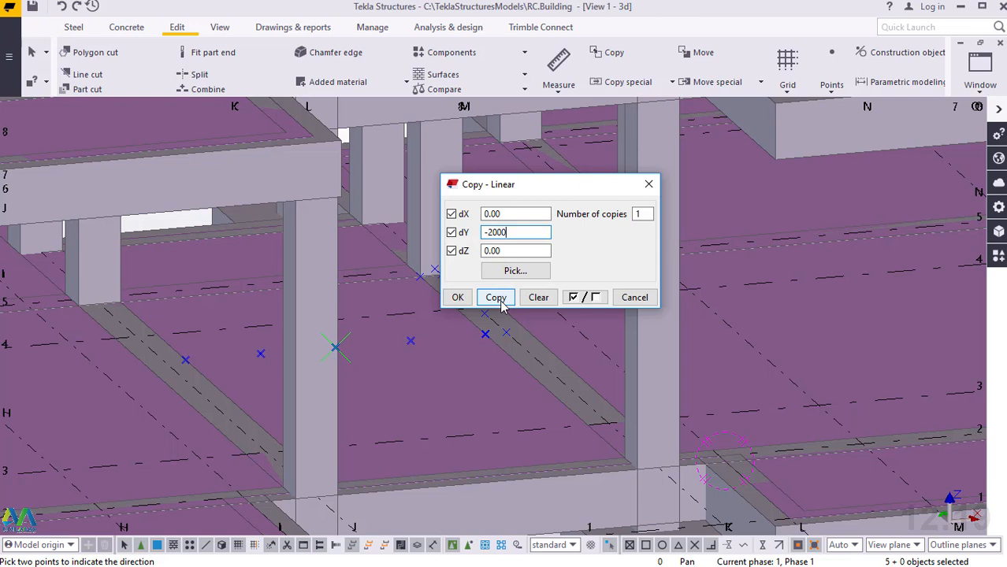
pyautogui.click(498, 300)
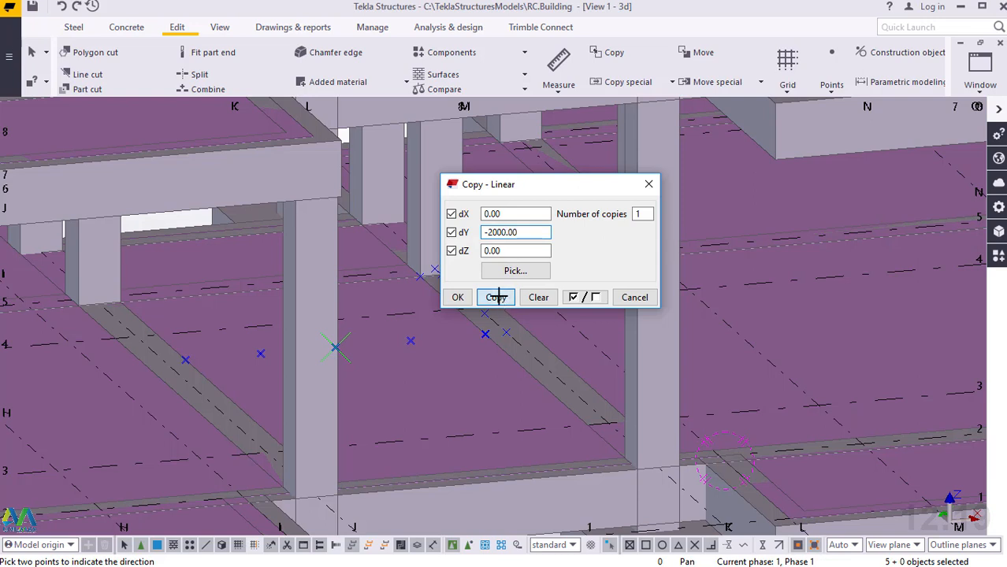
pyautogui.click(468, 297)
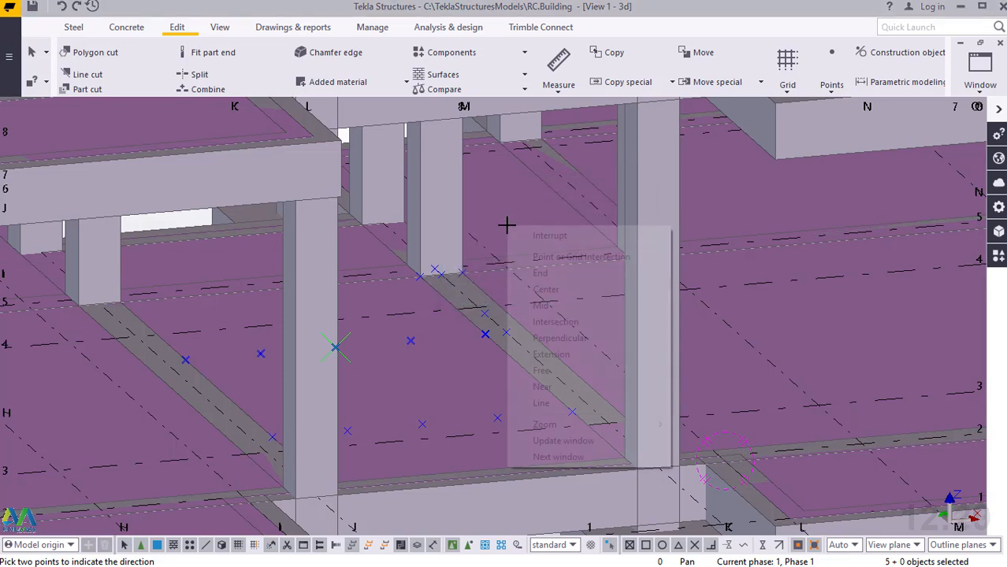
pyautogui.rightClick(521, 227)
pyautogui.click(524, 231)
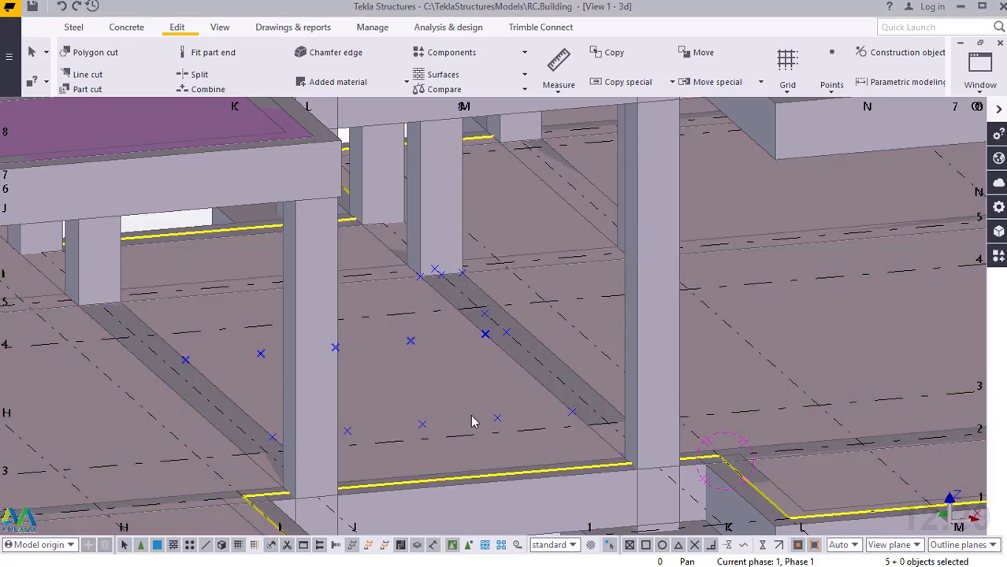
# Linearly copy the five new points of the -2000 row once straight up, with dX 0, dY 0 and dZ 1500
pyautogui.moveTo(471, 418)
pyautogui.keyDown('ctrl'); pyautogui.mouseDown(button='middle')
pyautogui.moveTo(533, 422)
pyautogui.moveTo(528, 430)
pyautogui.mouseUp(button='middle'); pyautogui.keyUp('ctrl')
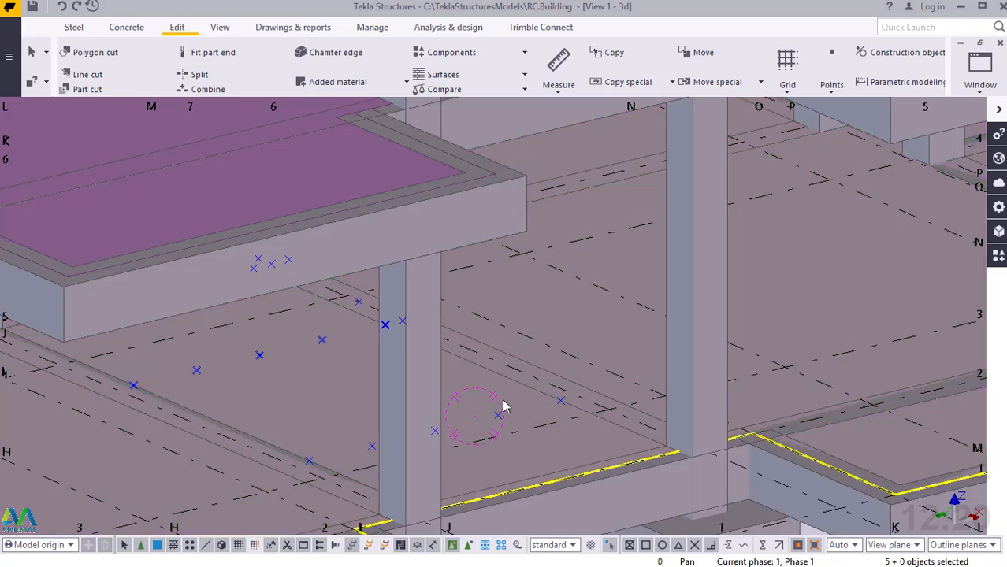
pyautogui.moveTo(504, 406); pyautogui.dragTo(526, 387, button='middle')
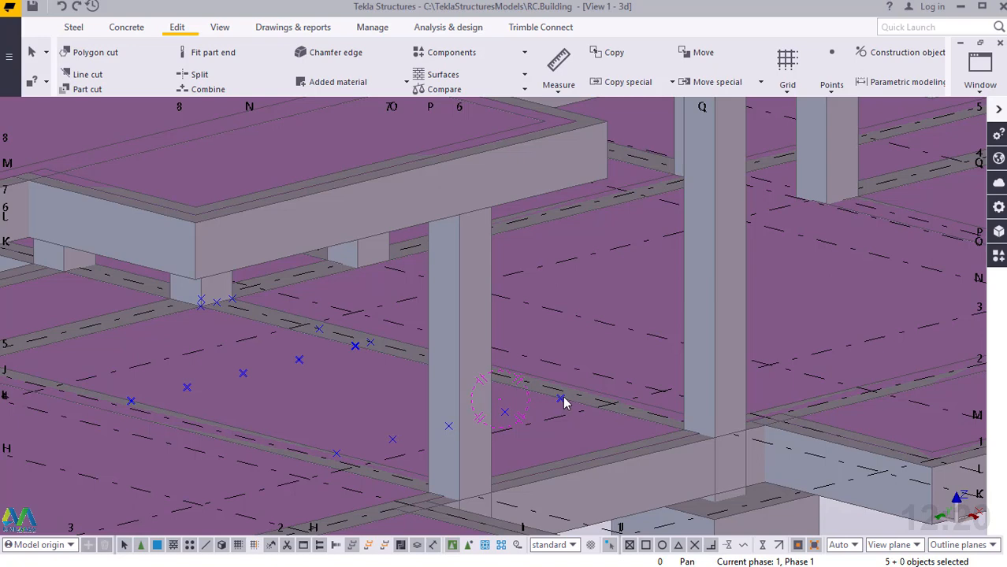
pyautogui.click(561, 399)
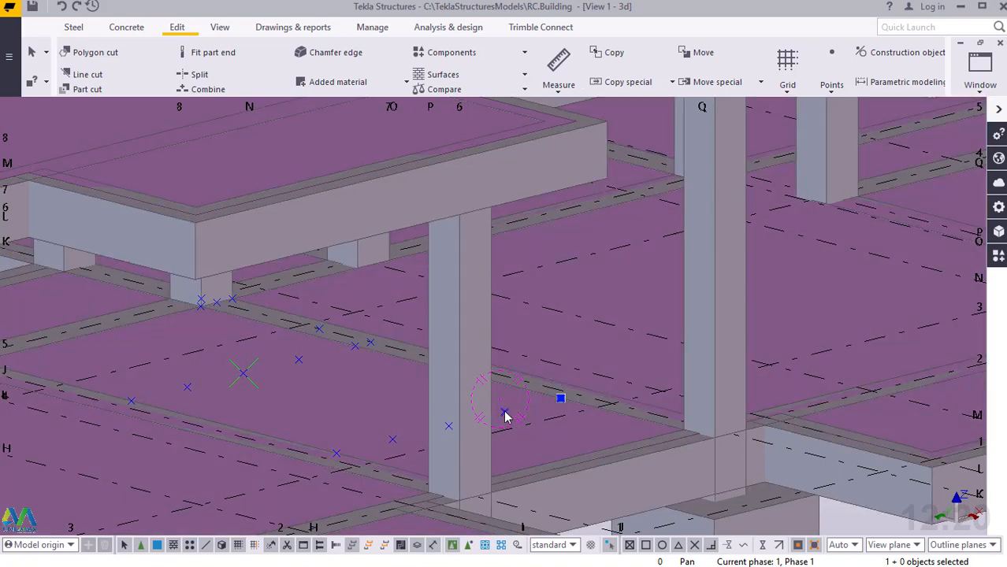
pyautogui.keyDown('shift'); pyautogui.click(504, 412); pyautogui.keyUp('shift')
pyautogui.keyDown('shift'); pyautogui.click(393, 440); pyautogui.keyUp('shift')
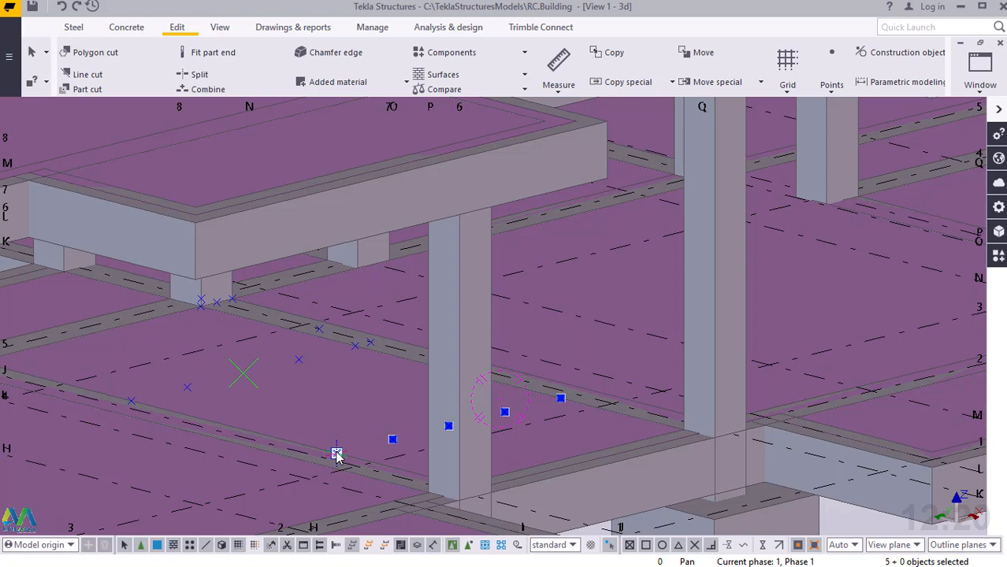
pyautogui.rightClick(336, 455)
pyautogui.moveTo(465, 226)
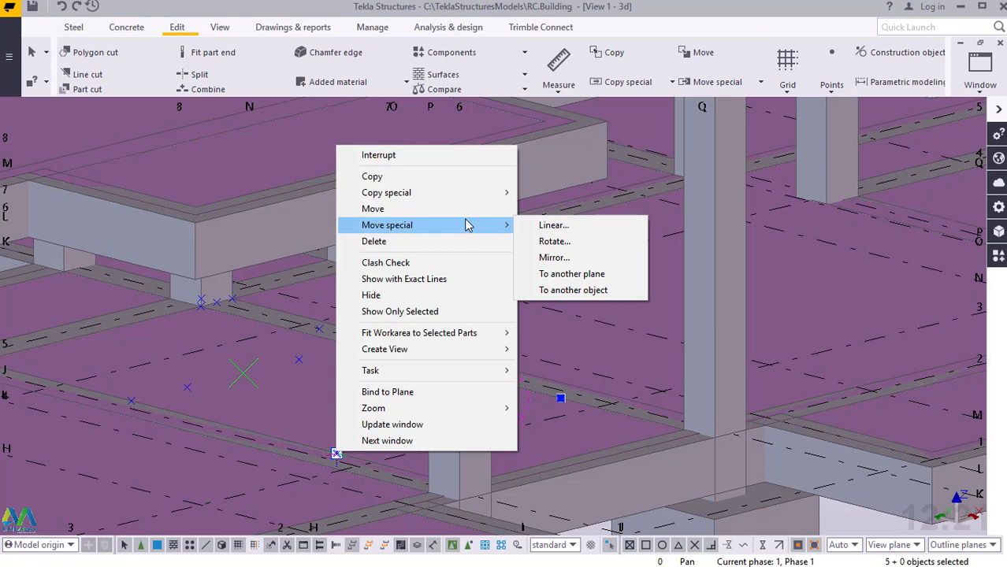
pyautogui.moveTo(469, 195)
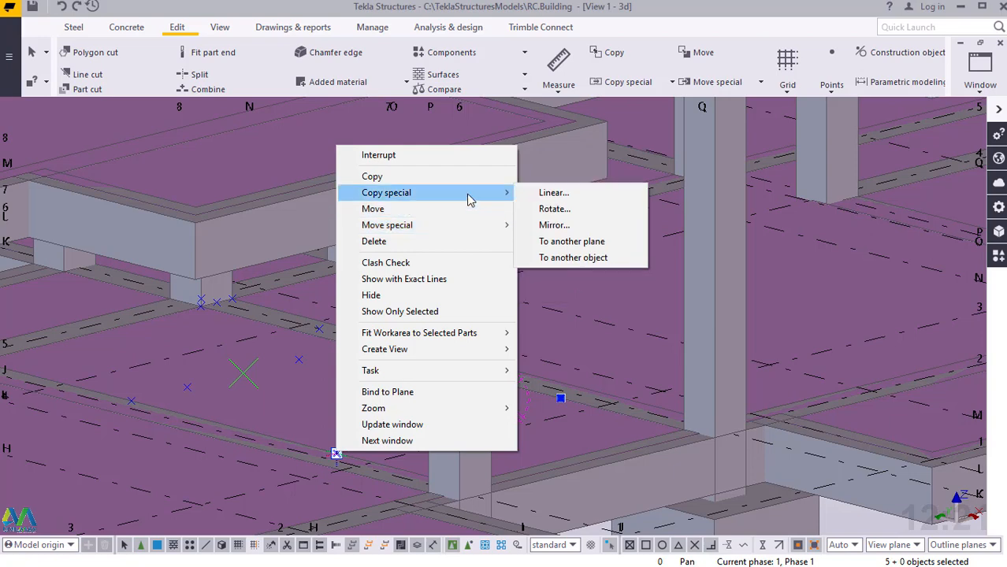
pyautogui.click(554, 193)
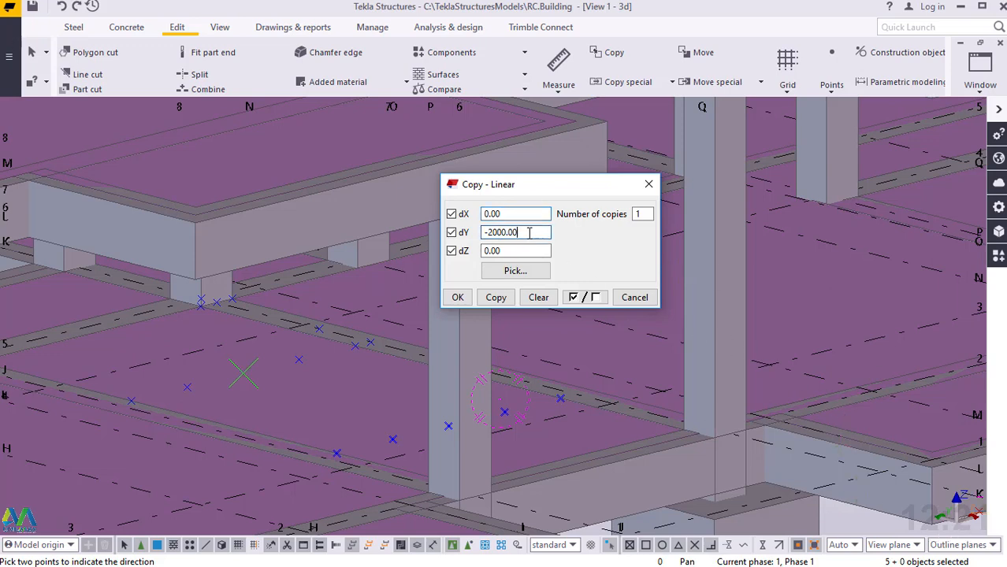
pyautogui.moveTo(530, 233); pyautogui.dragTo(483, 232)
pyautogui.write('0')
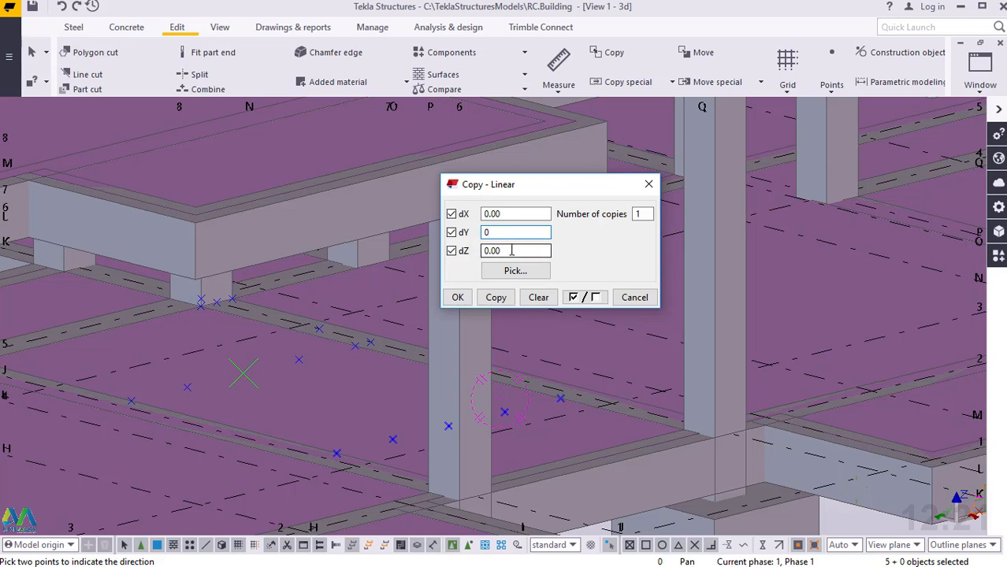
pyautogui.moveTo(511, 250); pyautogui.dragTo(478, 250)
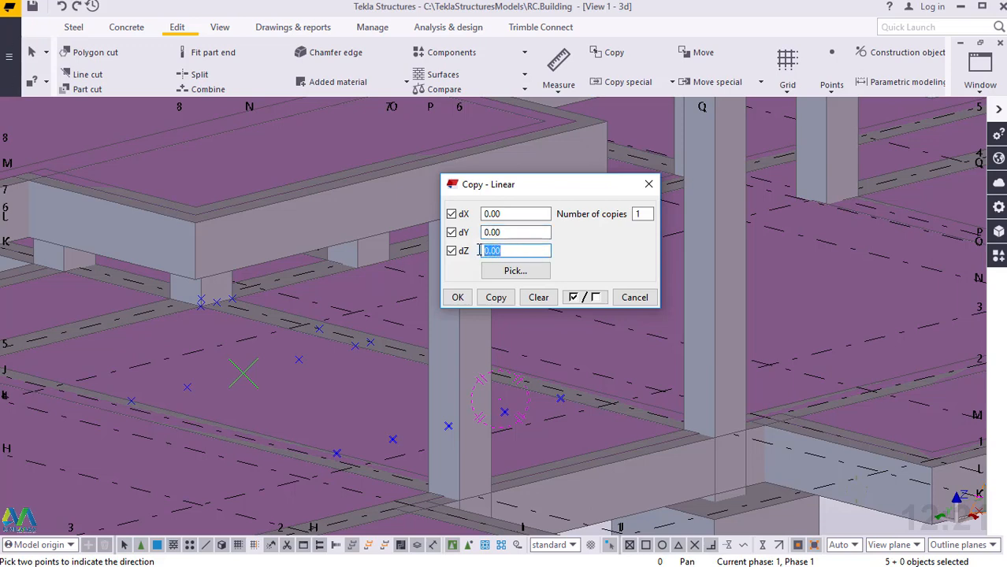
pyautogui.write('1500')
pyautogui.click(496, 297)
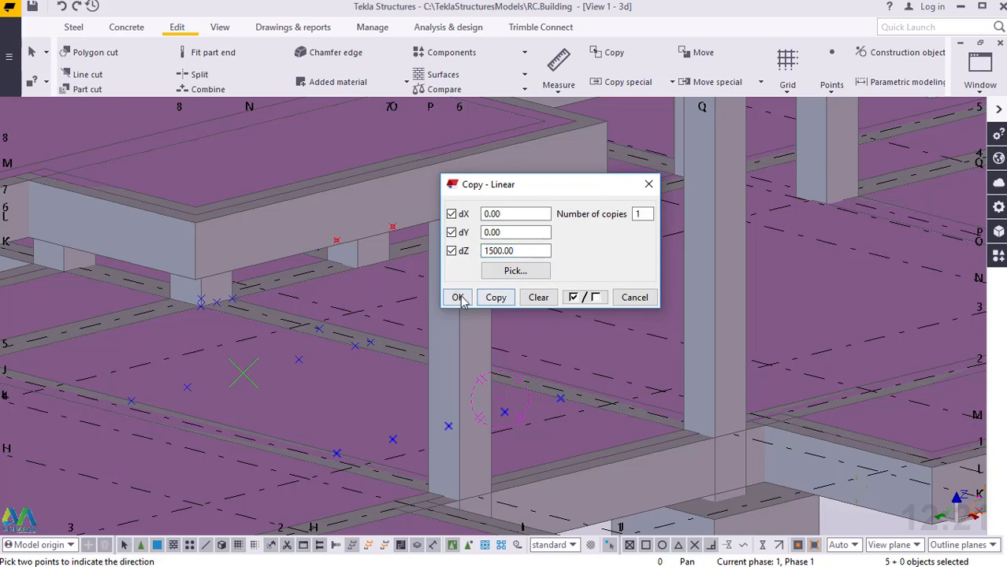
pyautogui.click(456, 297)
pyautogui.rightClick(530, 205)
pyautogui.click(562, 213)
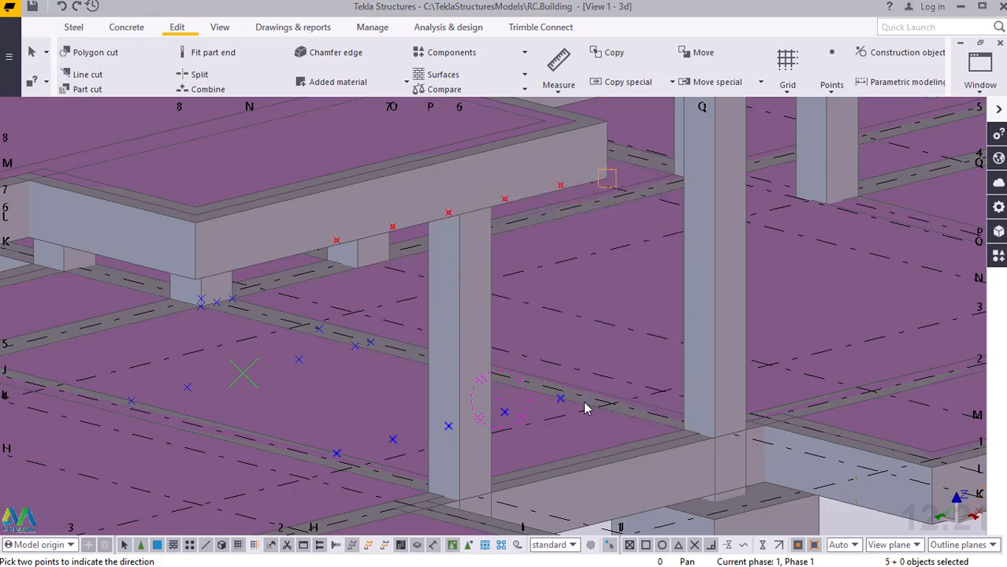
# Linearly copy the five raised points once more, with dZ 1500
pyautogui.scroll(-3, 585, 403)
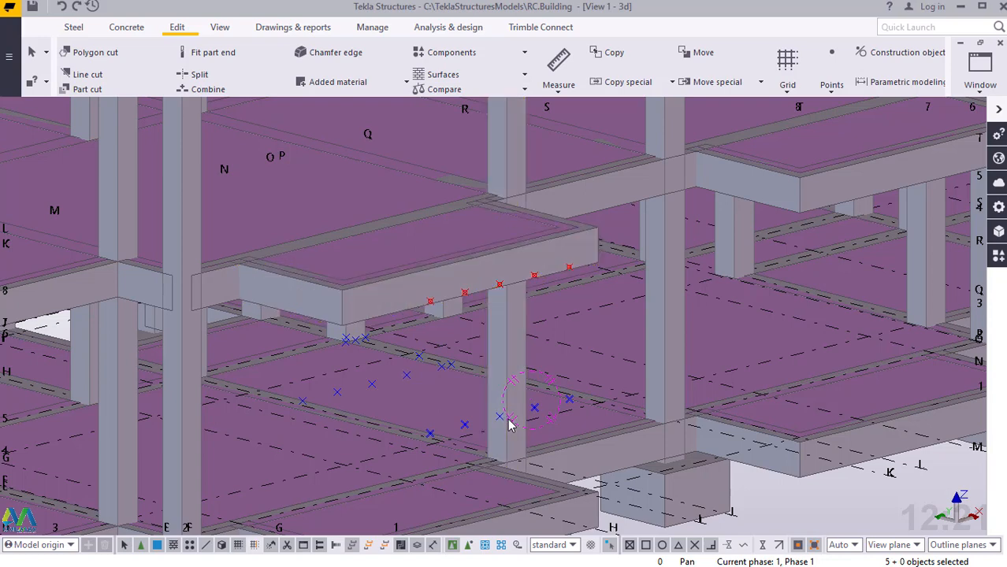
pyautogui.click(569, 268)
pyautogui.keyDown('shift'); pyautogui.click(534, 275); pyautogui.keyUp('shift')
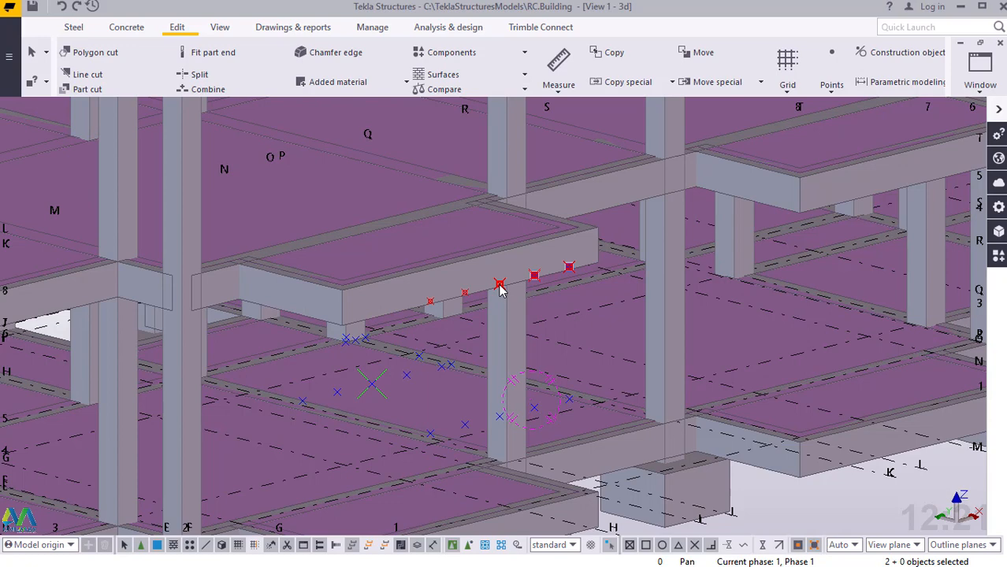
pyautogui.keyDown('shift'); pyautogui.click(500, 285); pyautogui.keyUp('shift')
pyautogui.keyDown('shift'); pyautogui.click(465, 293); pyautogui.keyUp('shift')
pyautogui.keyDown('shift'); pyautogui.click(430, 303); pyautogui.keyUp('shift')
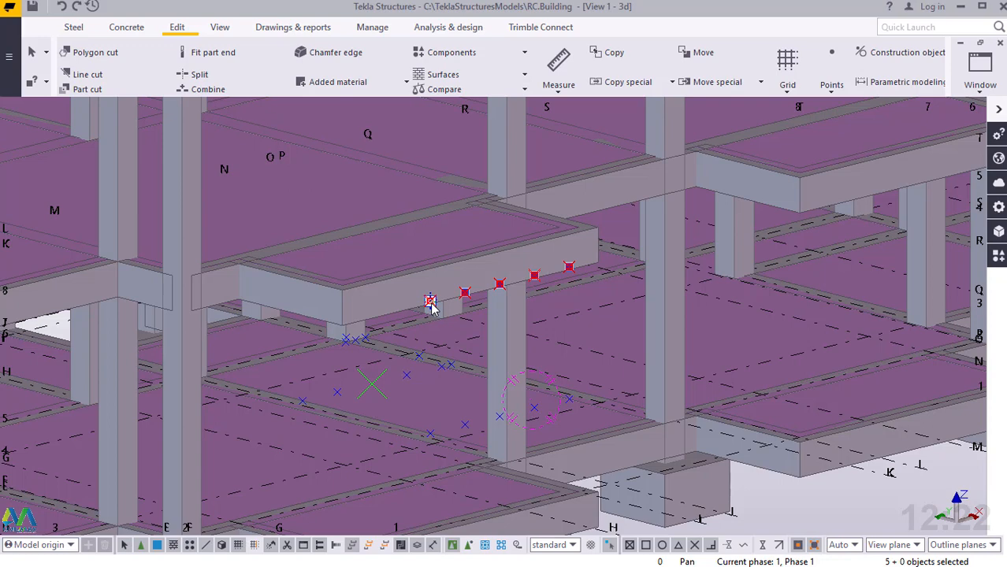
pyautogui.rightClick(431, 306)
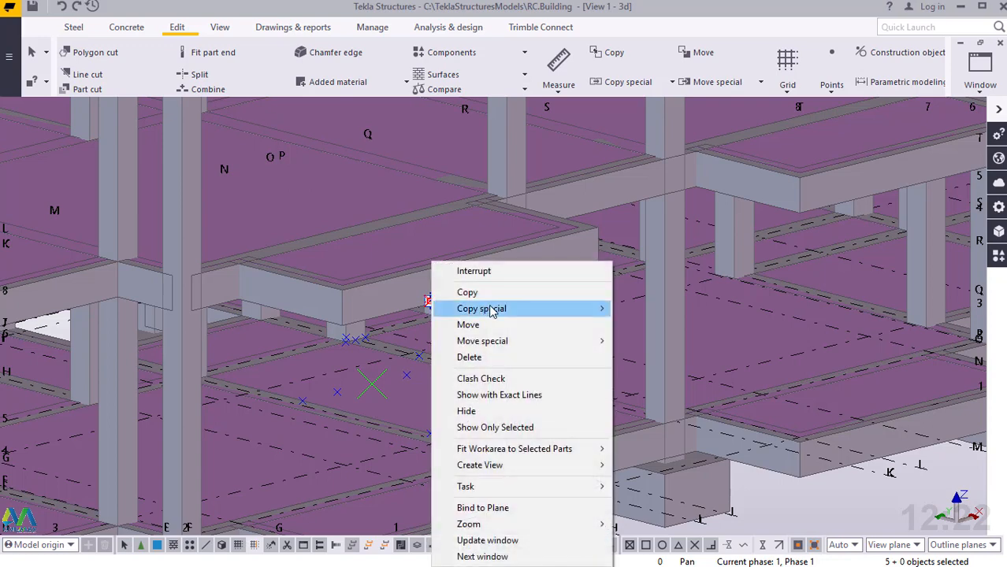
pyautogui.moveTo(602, 309)
pyautogui.click(639, 309)
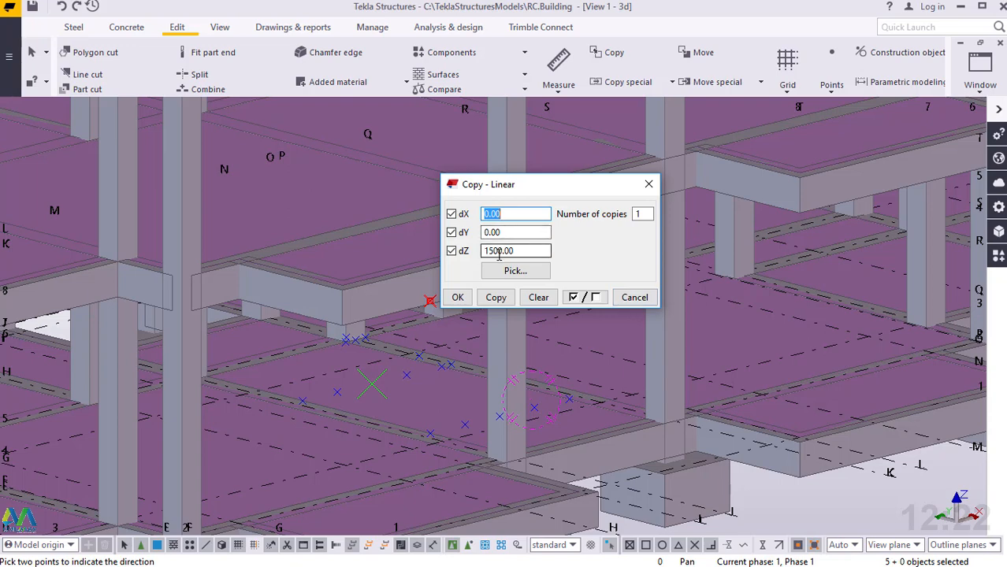
pyautogui.click(495, 298)
pyautogui.click(457, 297)
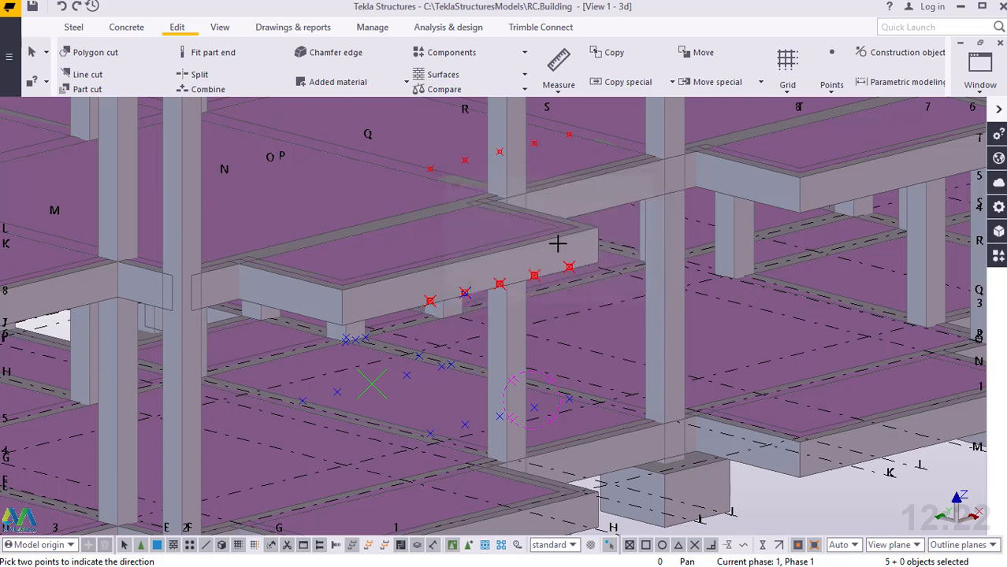
pyautogui.rightClick(572, 158)
pyautogui.click(608, 168)
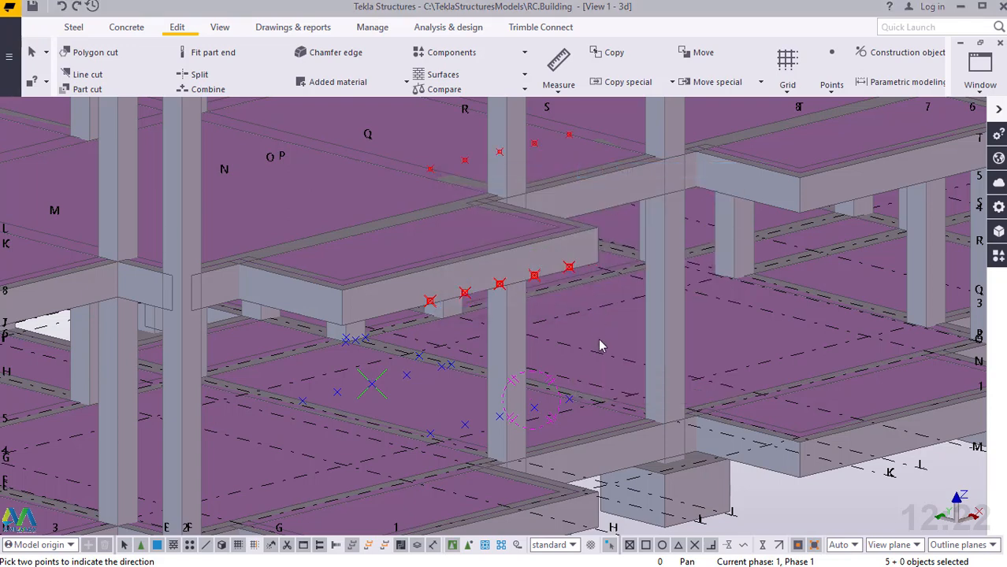
# Linearly copy the five topmost points once, with dX 0, dY 2000 and dZ 0
pyautogui.scroll(-2, 602, 346)
pyautogui.scroll(1, 489, 187)
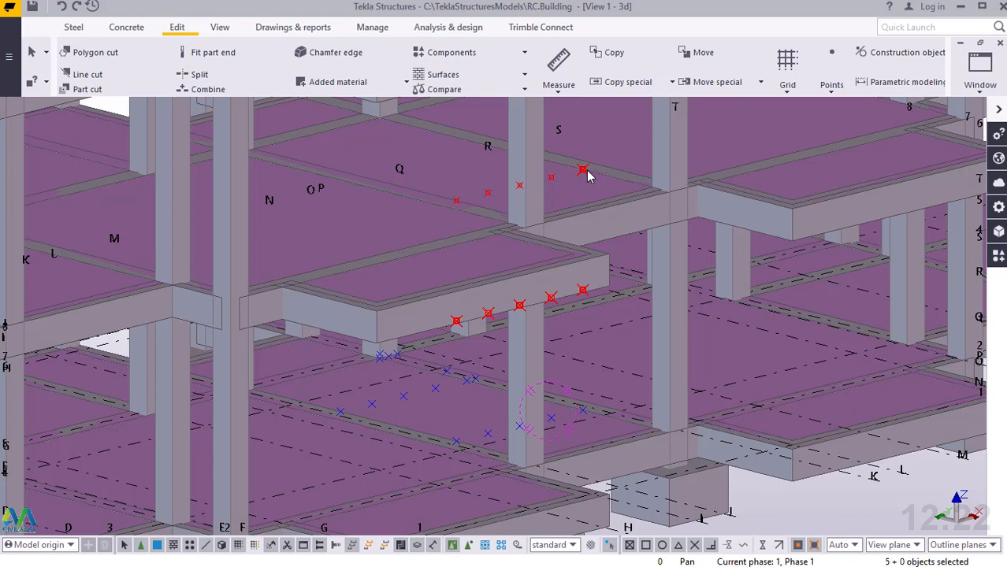
pyautogui.click(583, 171)
pyautogui.keyDown('ctrl'); pyautogui.click(552, 178); pyautogui.keyUp('ctrl')
pyautogui.keyDown('ctrl'); pyautogui.click(519, 187); pyautogui.keyUp('ctrl')
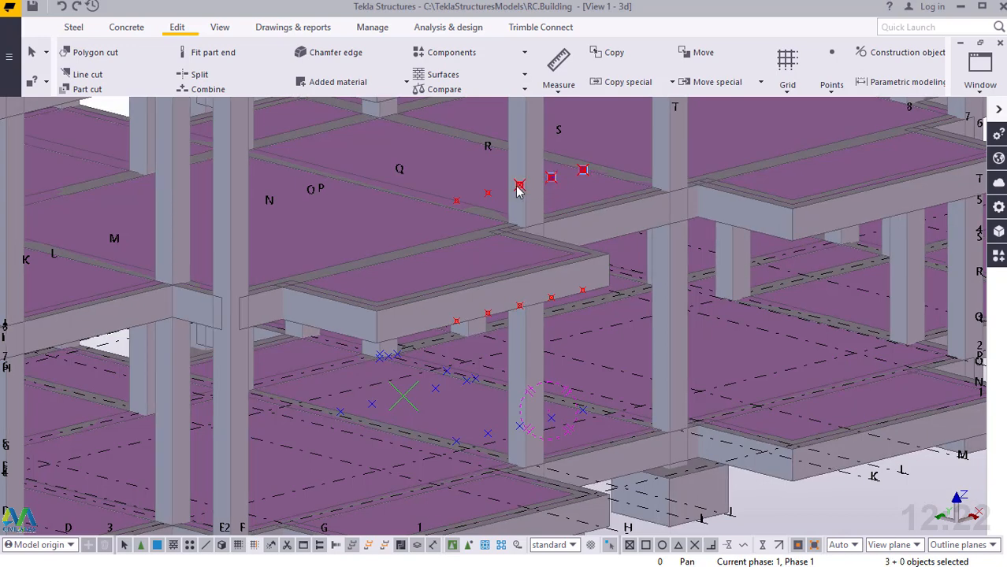
pyautogui.keyDown('ctrl'); pyautogui.click(488, 193); pyautogui.keyUp('ctrl')
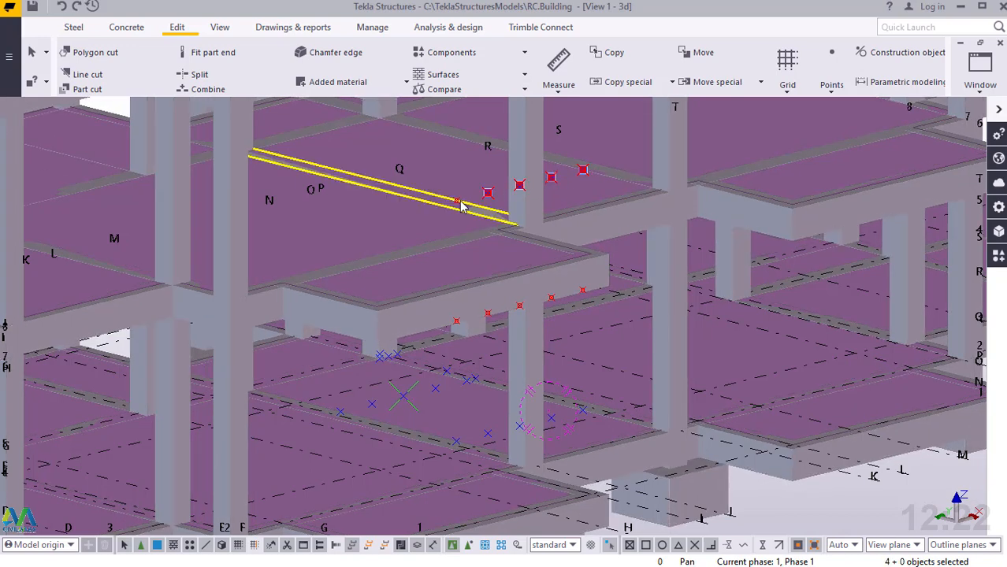
pyautogui.keyDown('ctrl'); pyautogui.click(457, 201); pyautogui.keyUp('ctrl')
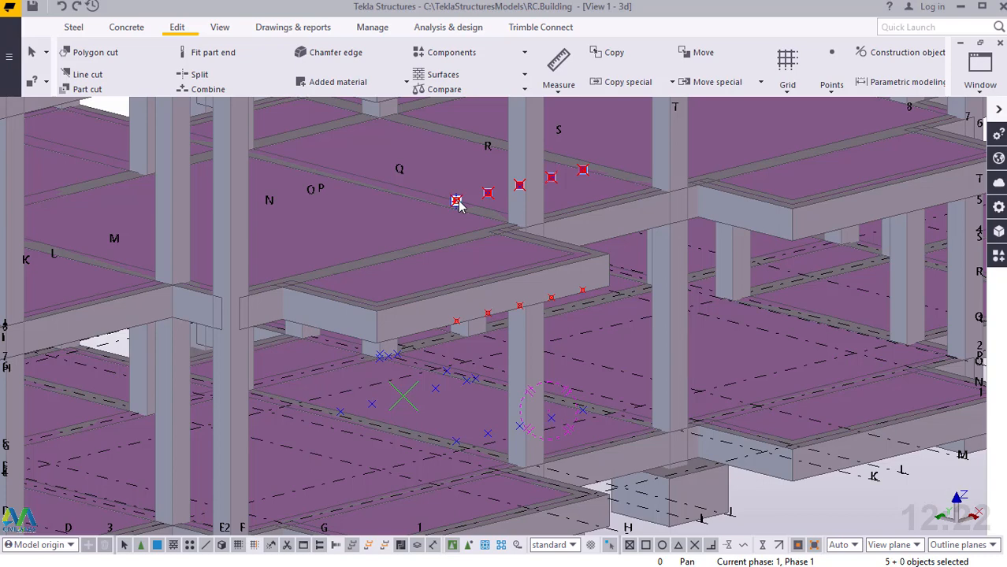
pyautogui.rightClick(457, 203)
pyautogui.moveTo(520, 251)
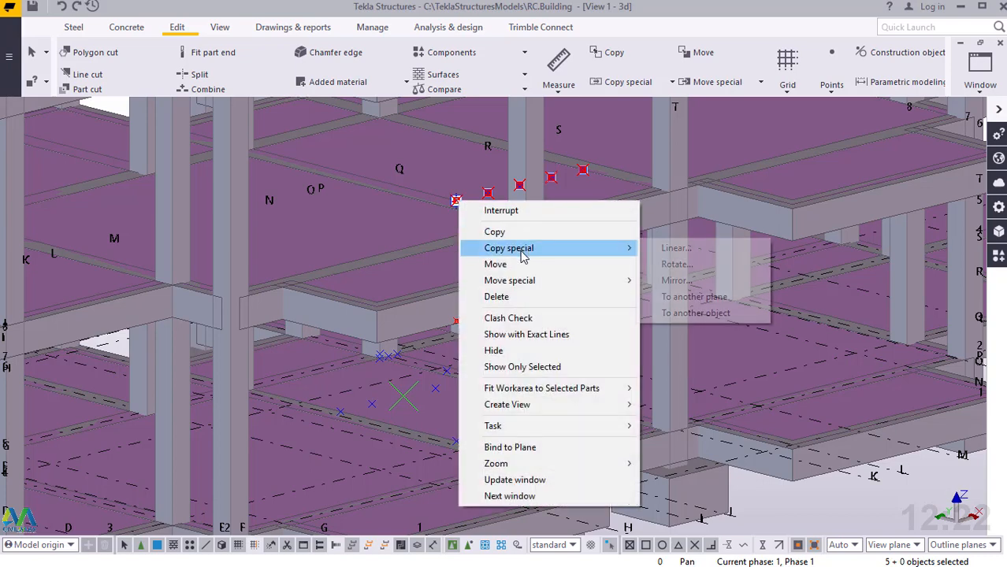
pyautogui.click(672, 249)
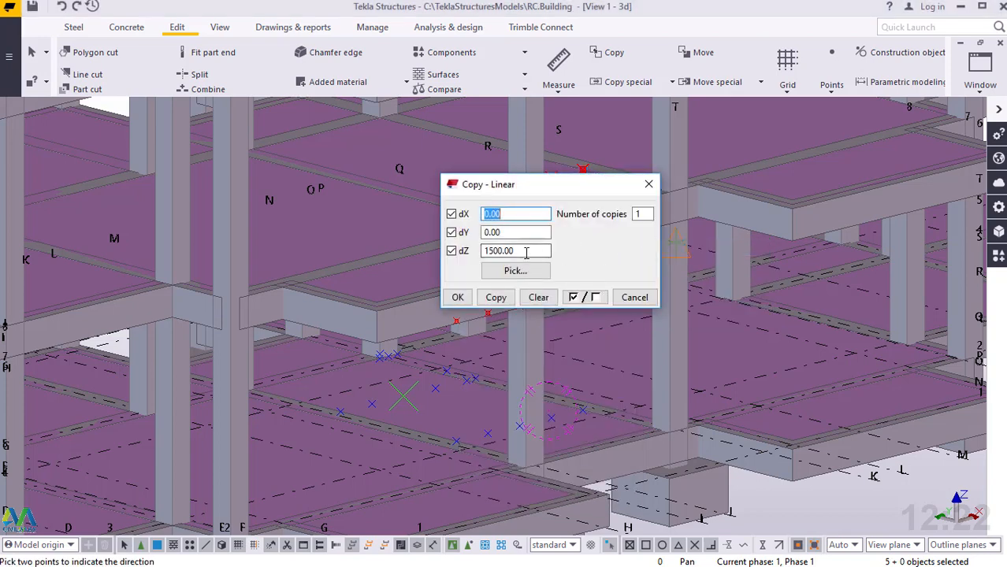
pyautogui.moveTo(526, 252); pyautogui.dragTo(479, 251)
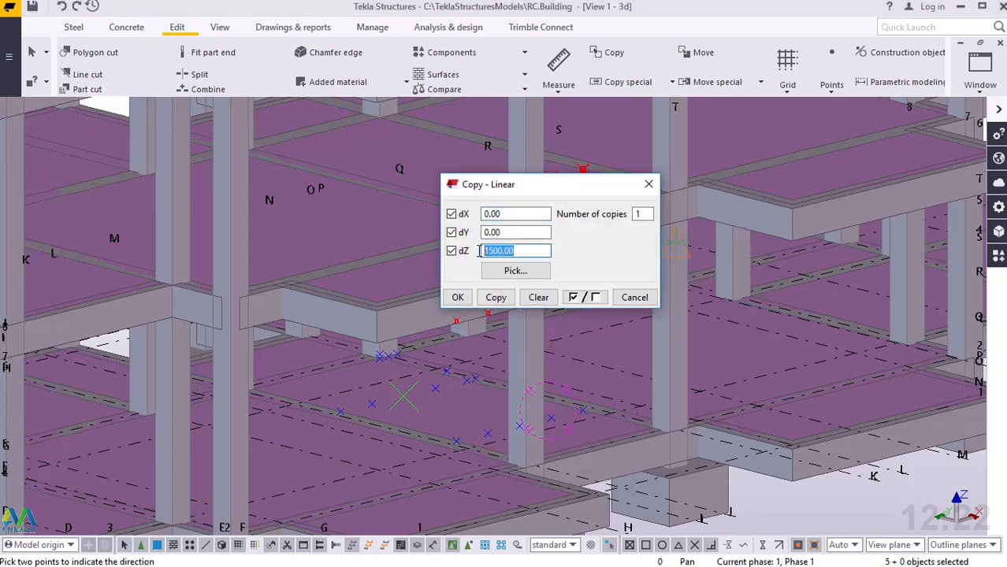
pyautogui.write('0')
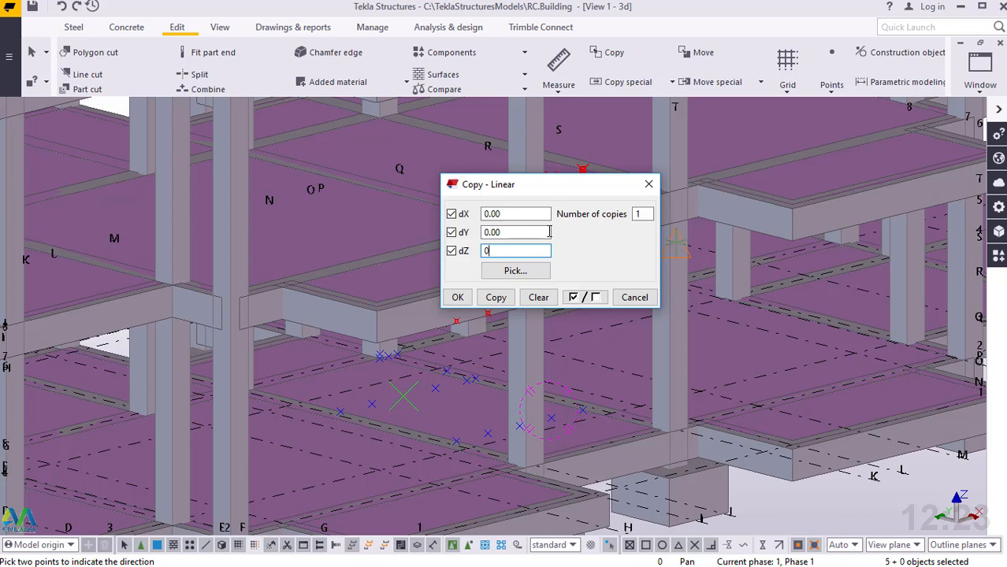
pyautogui.moveTo(554, 186); pyautogui.dragTo(682, 183)
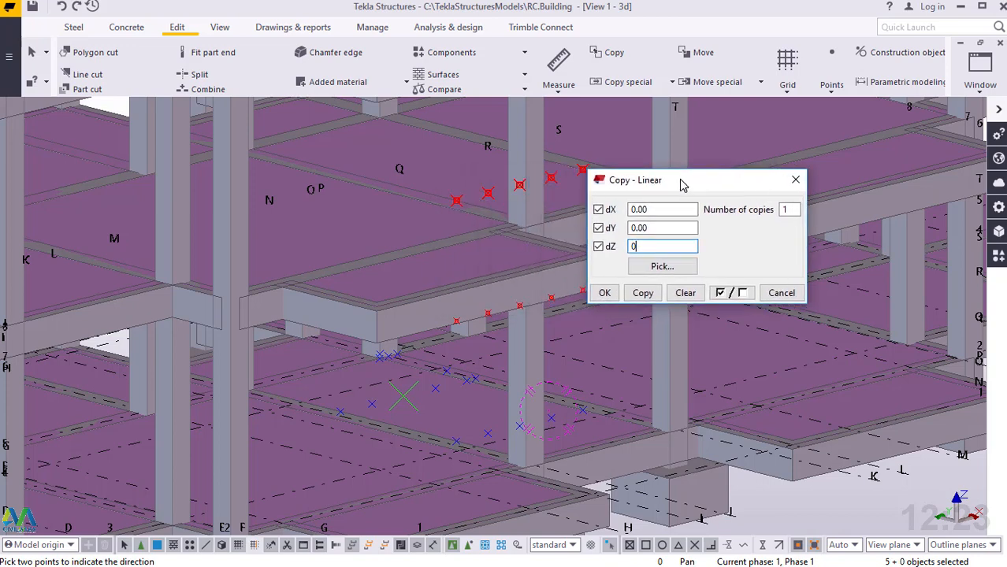
pyautogui.click(664, 230)
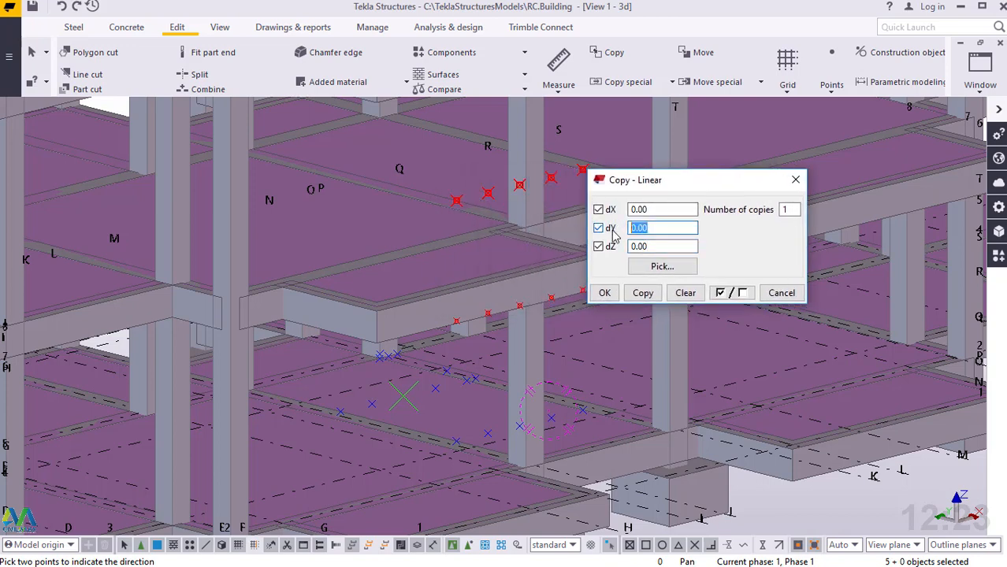
pyautogui.write('2000')
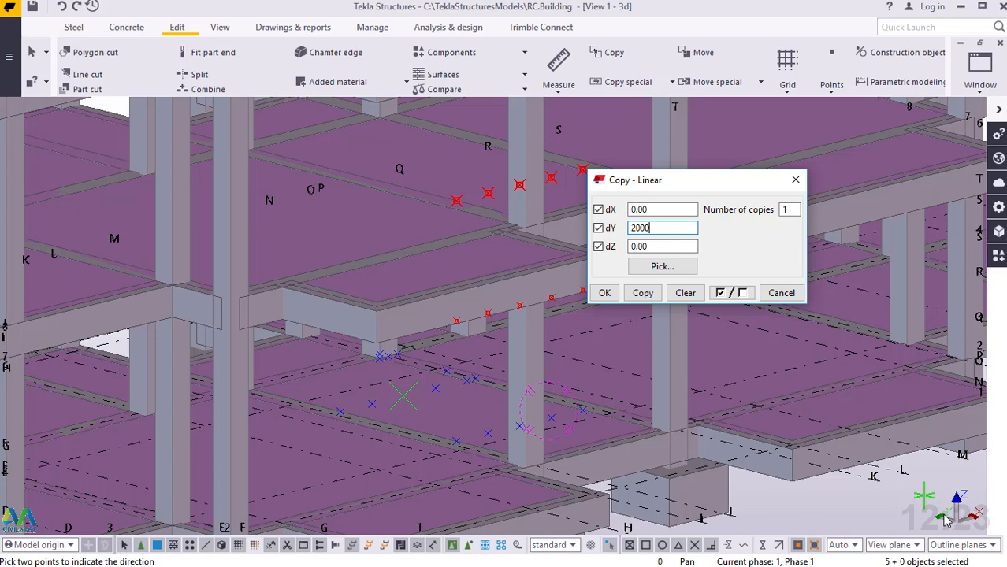
pyautogui.click(643, 296)
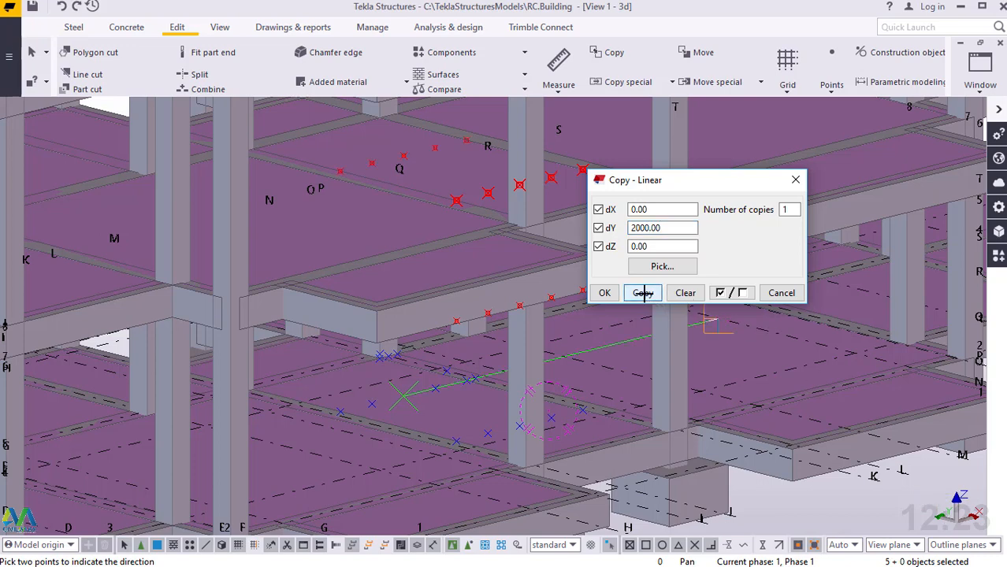
pyautogui.click(613, 294)
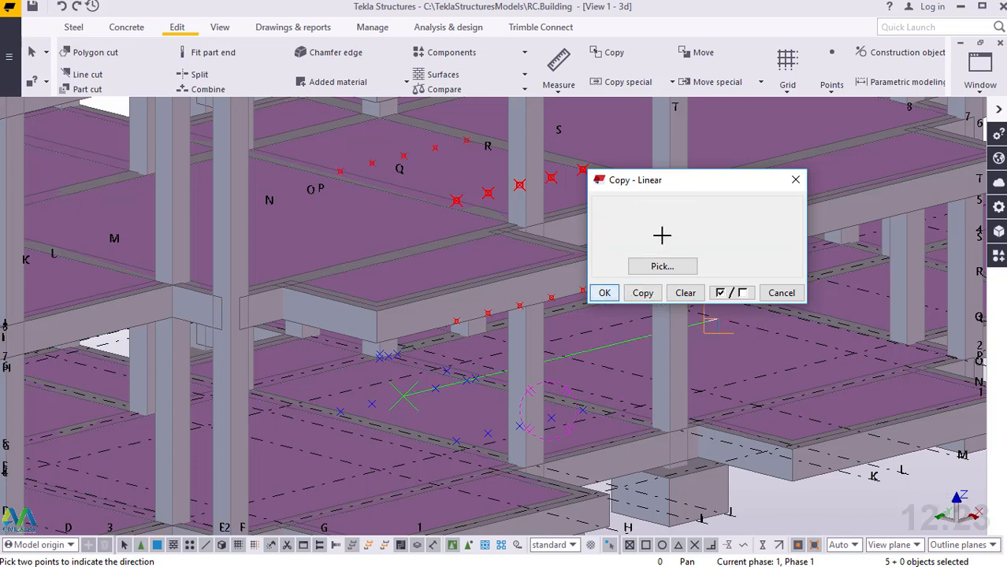
pyautogui.rightClick(666, 141)
pyautogui.click(685, 152)
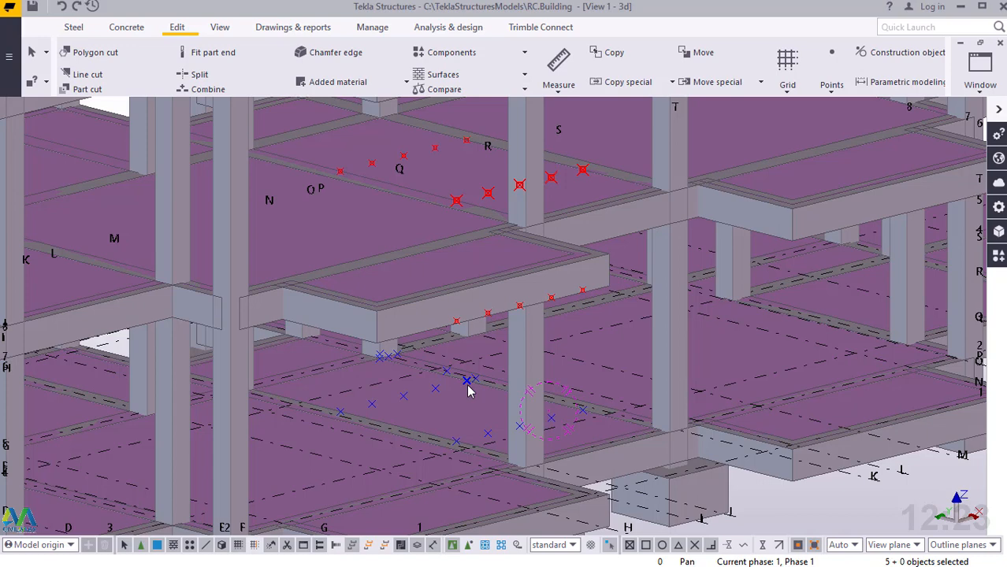
# Start the Reinforced Concrete Stair (95) component from the applications and components catalog
pyautogui.click(998, 258)
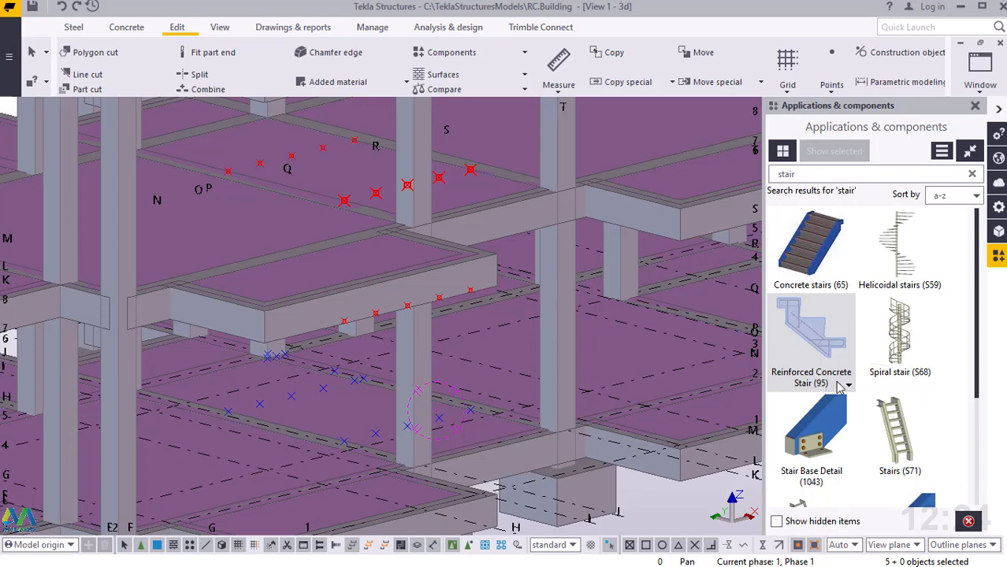
pyautogui.click(827, 335)
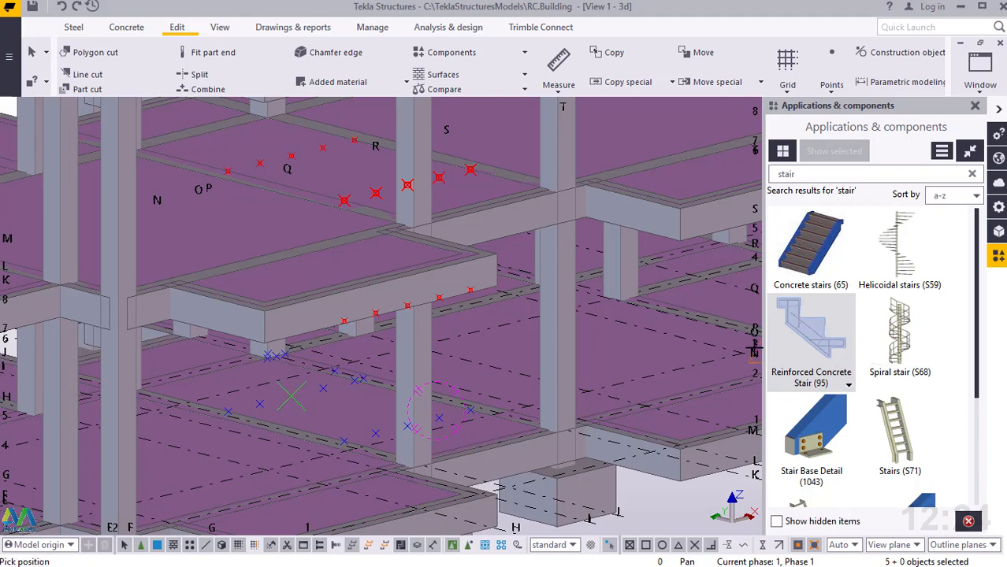
pyautogui.click(817, 337)
pyautogui.scroll(4, 351, 382)
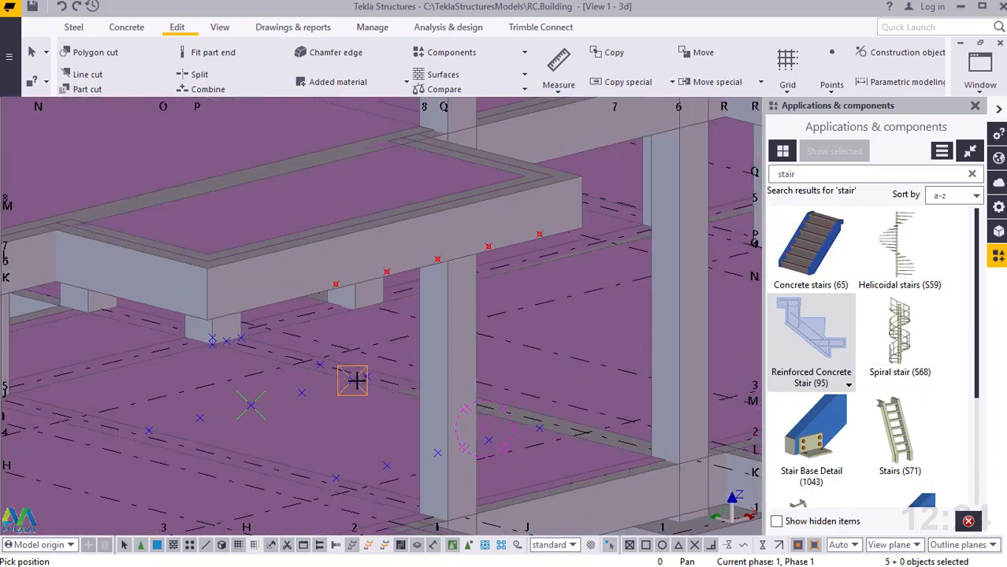
pyautogui.scroll(2, 355, 381)
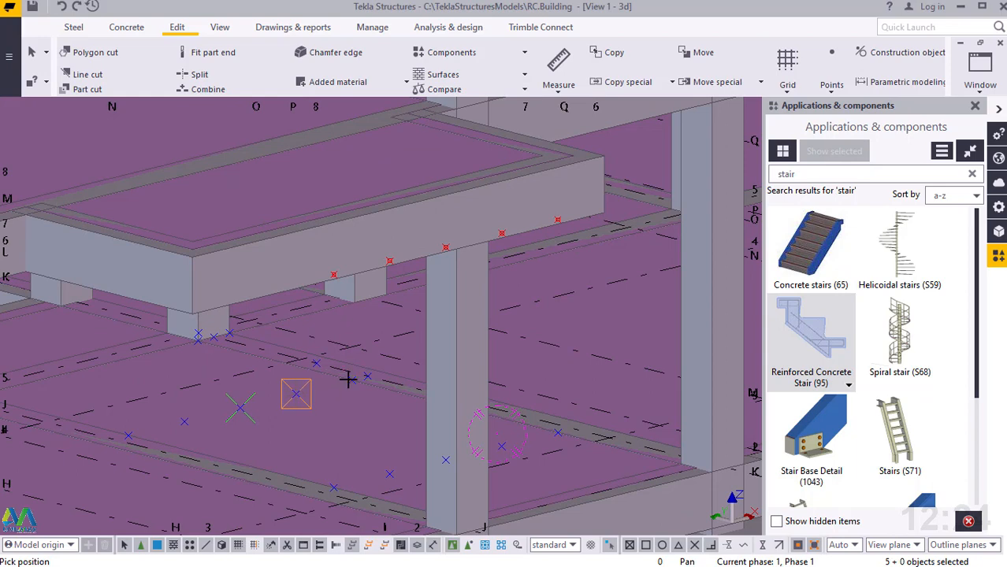
pyautogui.click(296, 394)
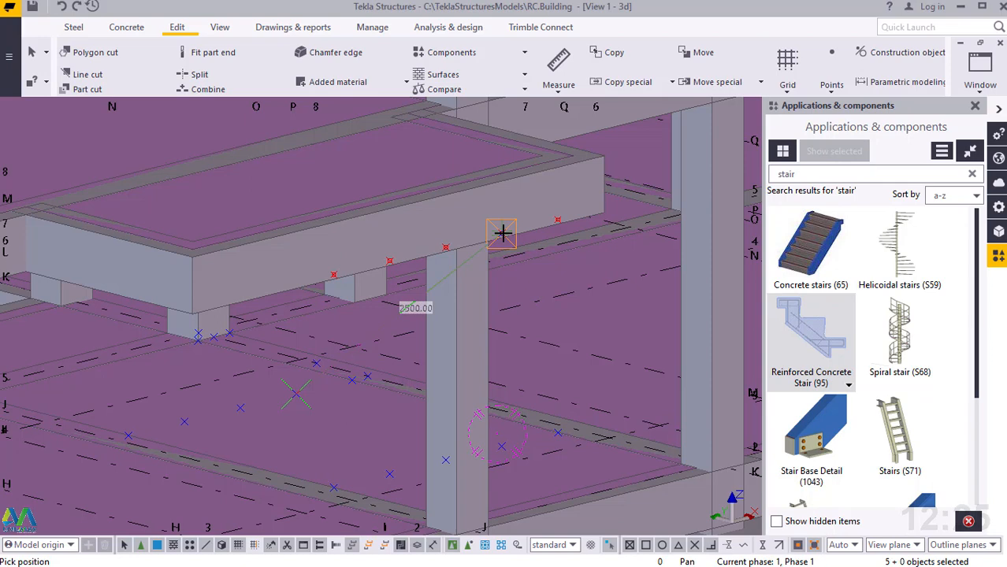
pyautogui.rightClick(502, 234)
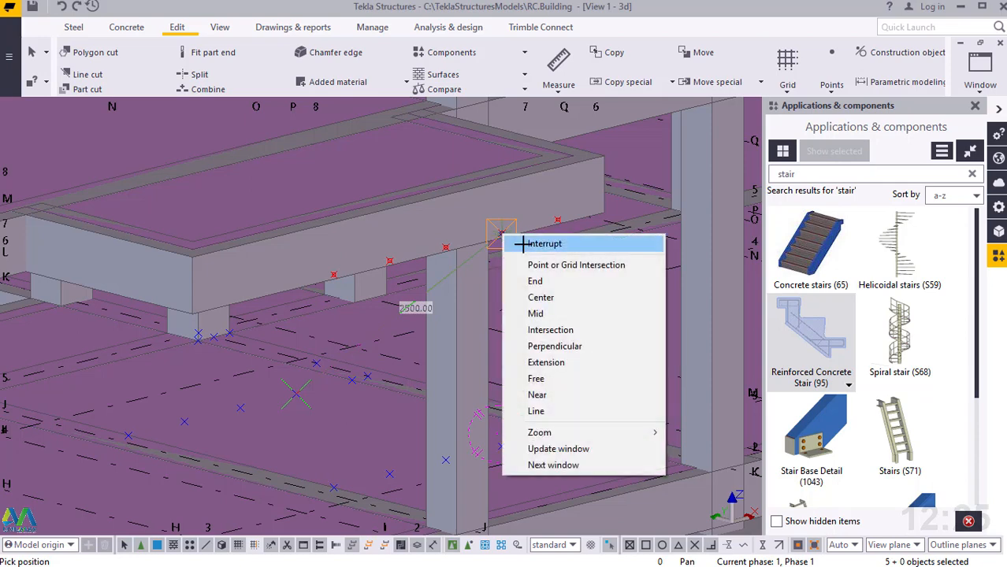
pyautogui.click(526, 244)
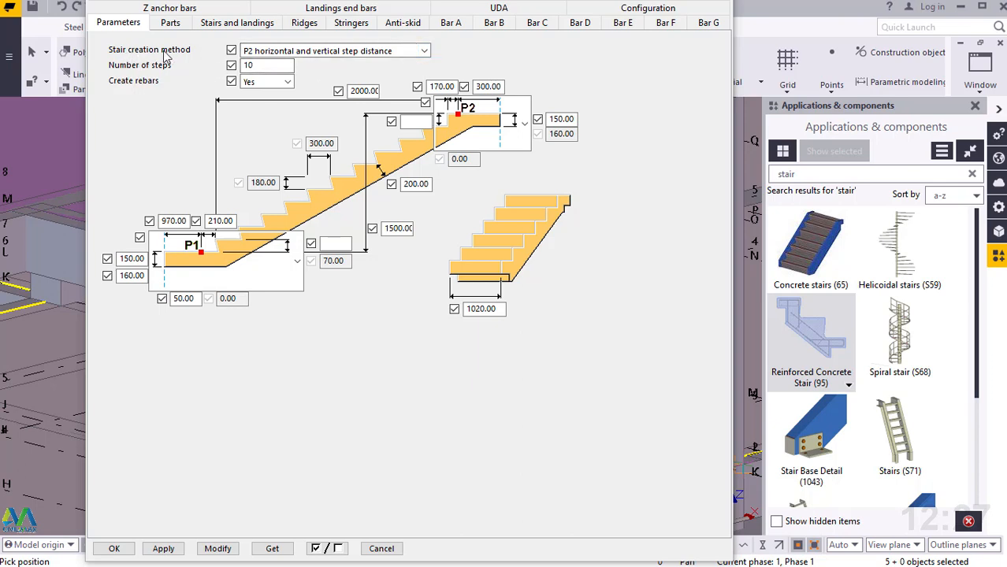
# Try to set the stair's P2 landing length to 1350 and its P1 landing length to 150, reviewing the stair creation methods
pyautogui.click(423, 52)
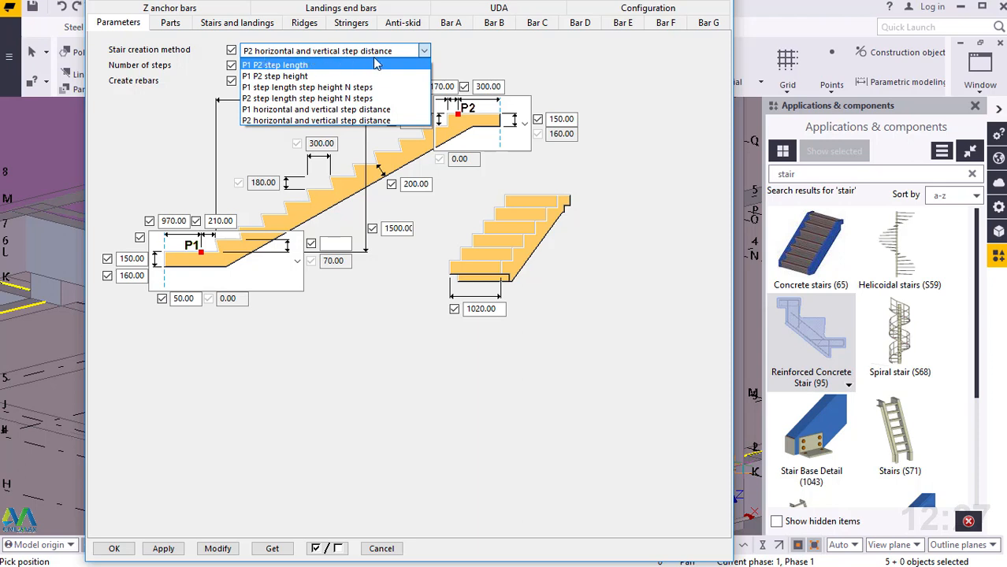
pyautogui.click(495, 51)
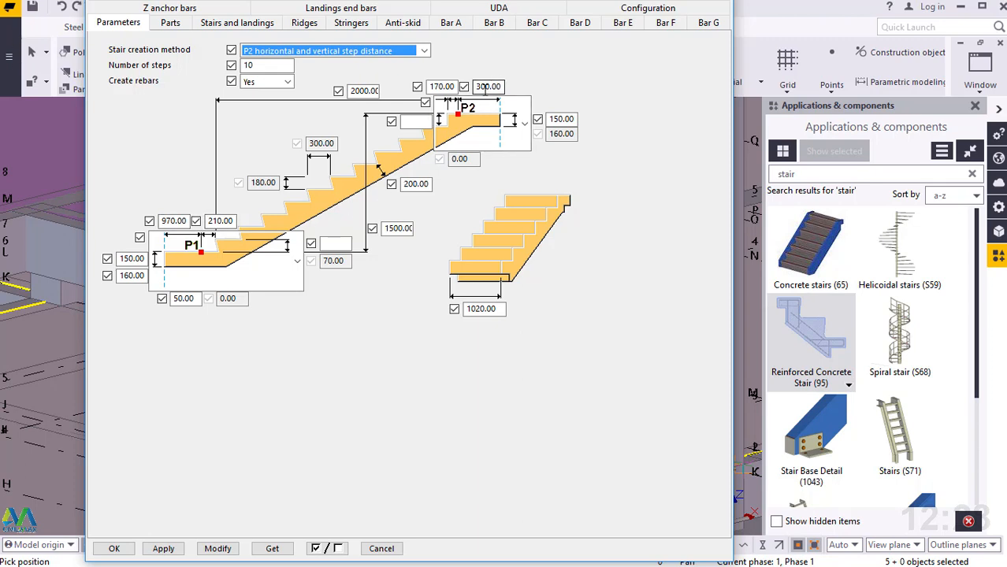
pyautogui.click(479, 86)
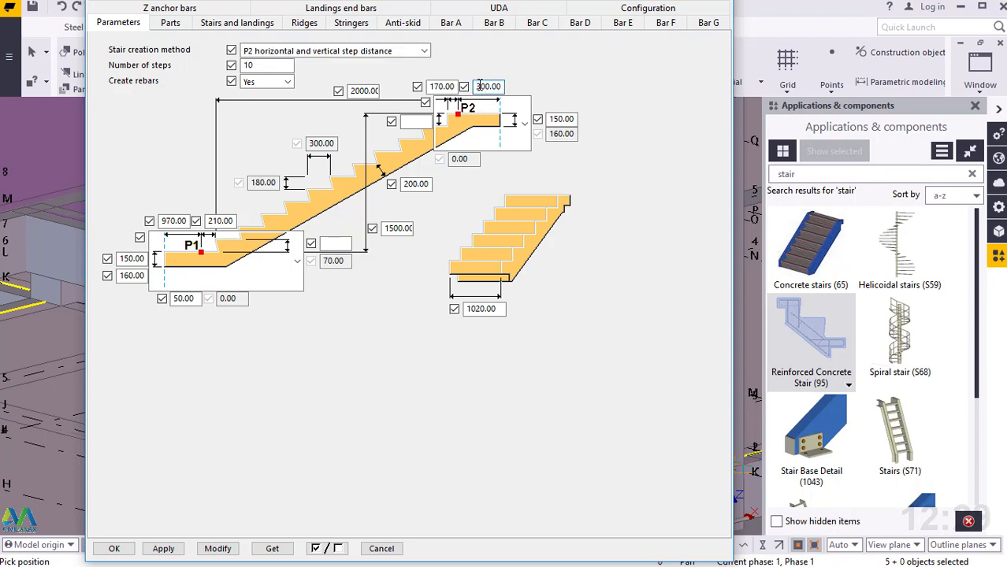
pyautogui.write('13')
pyautogui.write('5')
pyautogui.moveTo(177, 221); pyautogui.dragTo(163, 222)
pyautogui.write('15')
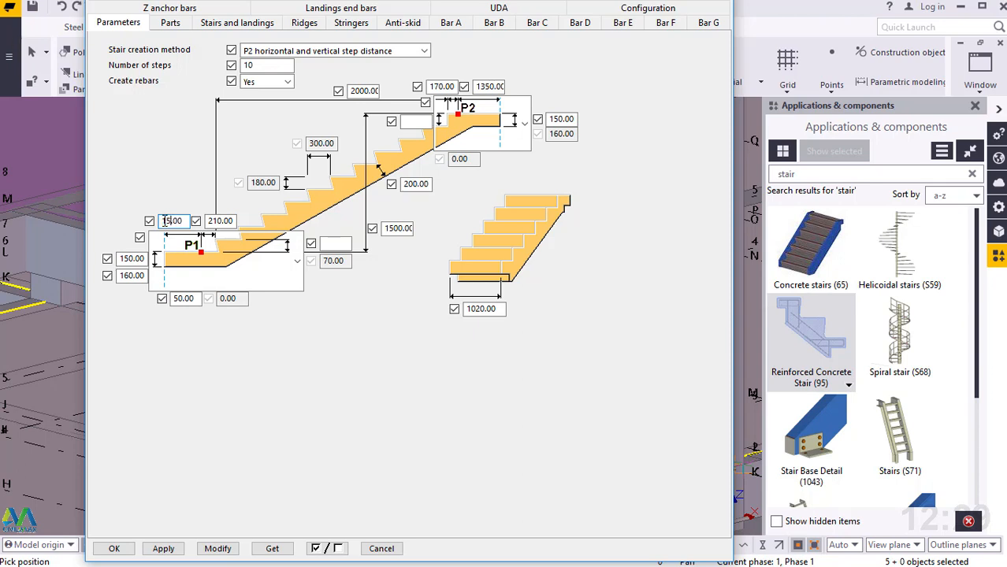
pyautogui.write('0')
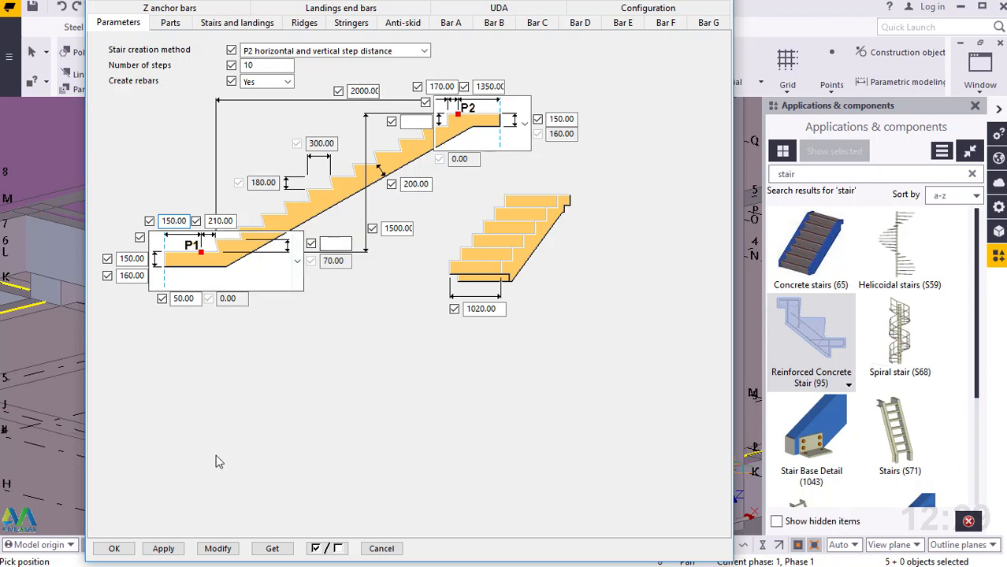
pyautogui.click(212, 549)
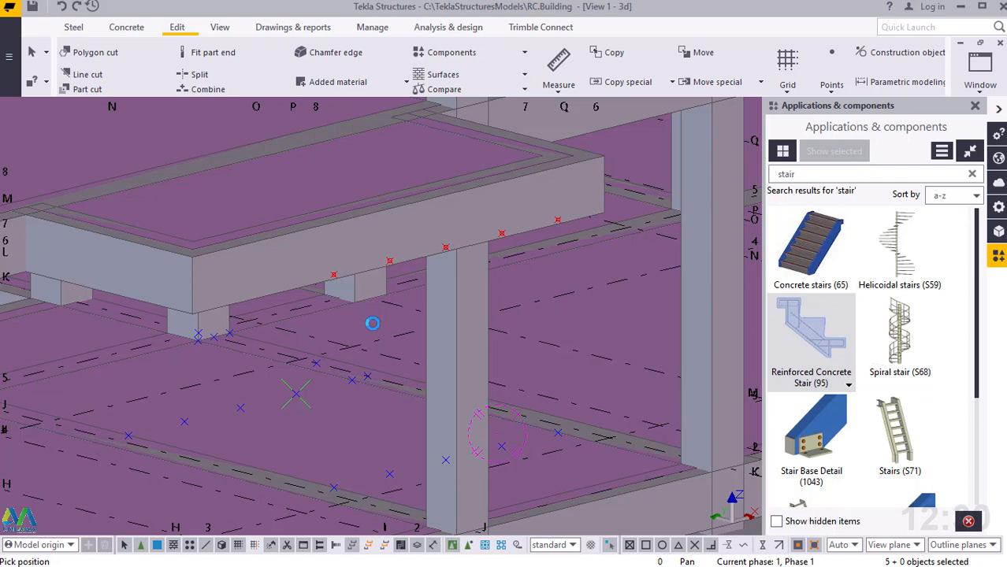
# Place the reinforced concrete stair from the fourth point of the floor-level row to the fourth point of the first raised row
pyautogui.click(297, 394)
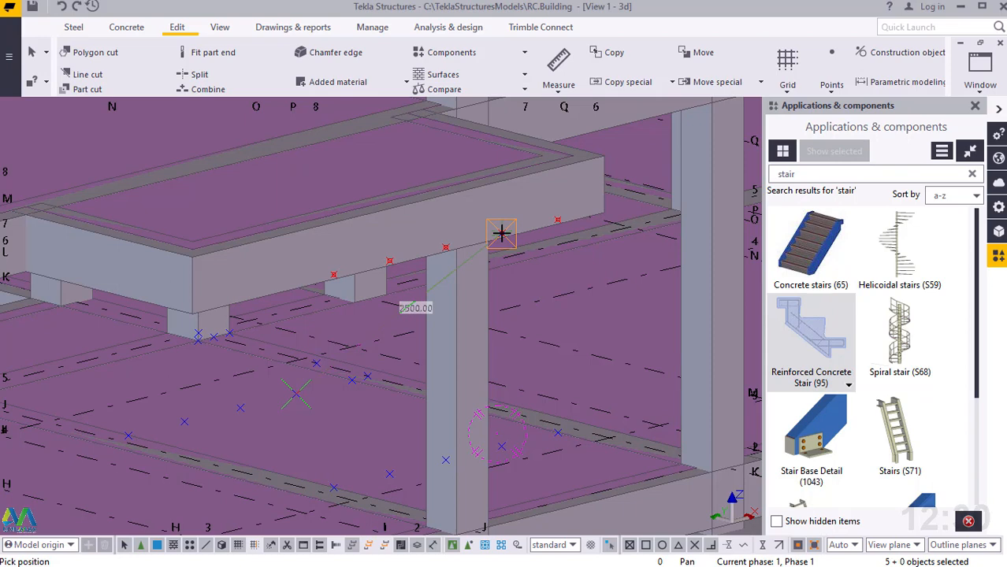
pyautogui.click(501, 233)
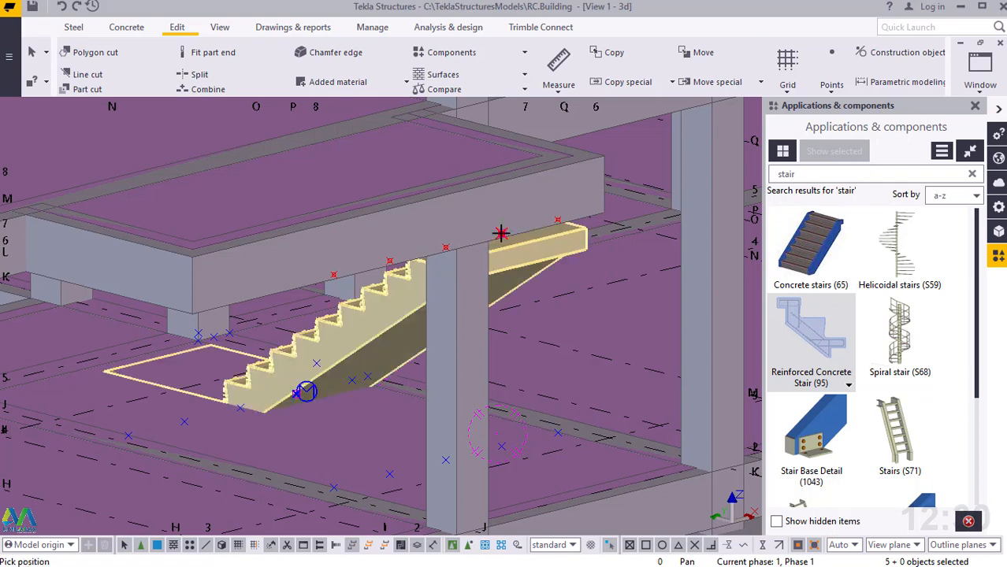
pyautogui.rightClick(501, 232)
pyautogui.click(538, 244)
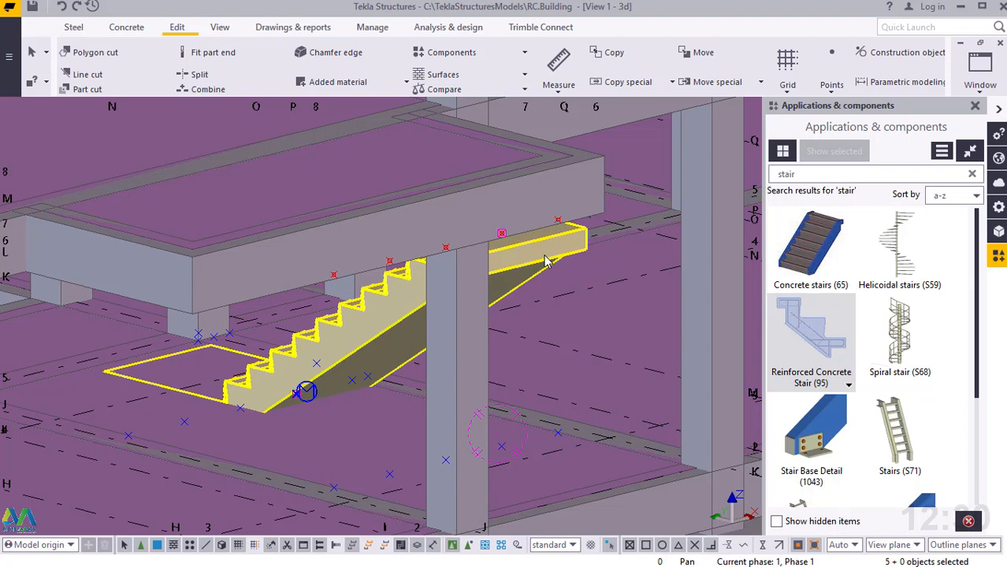
pyautogui.doubleClick(548, 262)
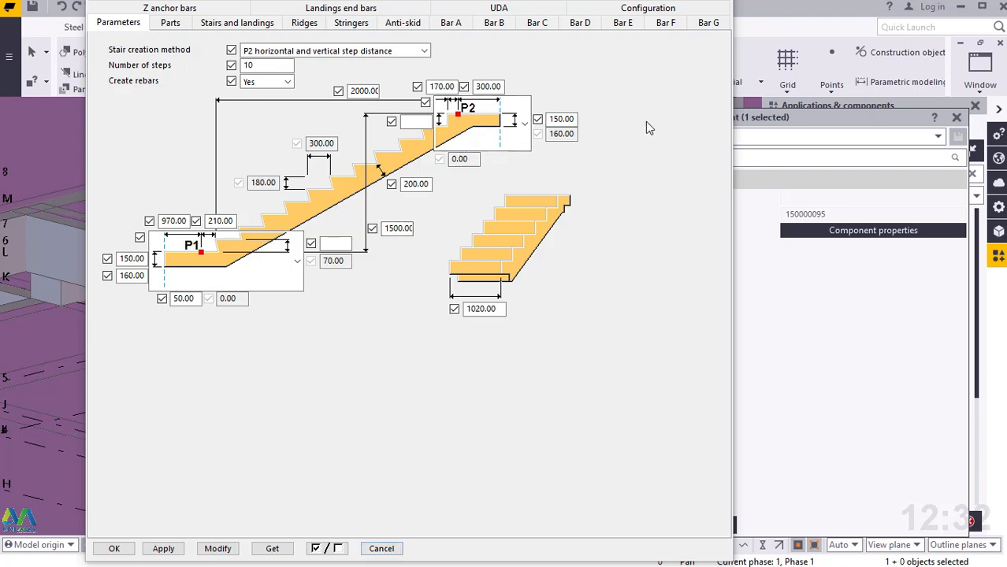
pyautogui.click(380, 547)
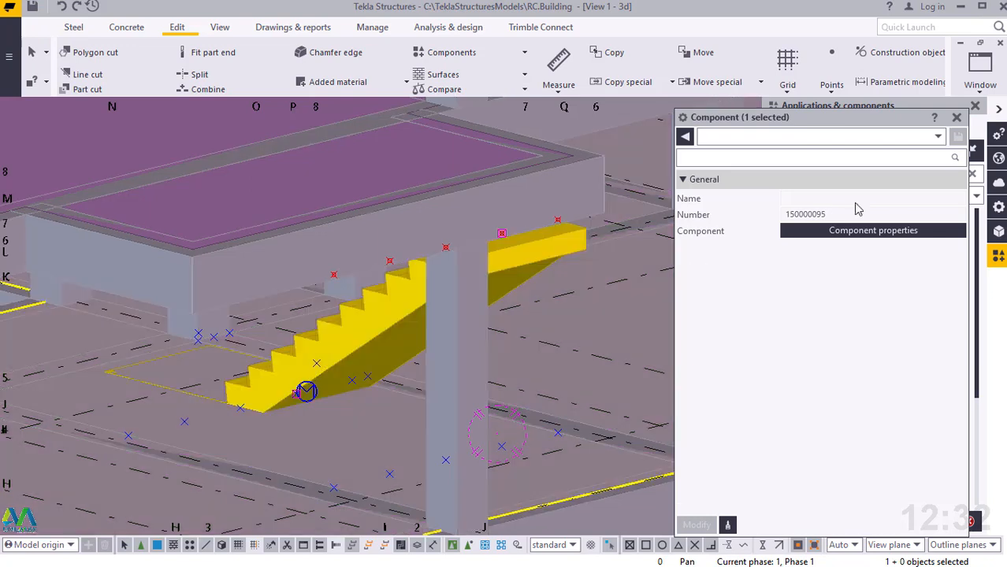
pyautogui.click(957, 118)
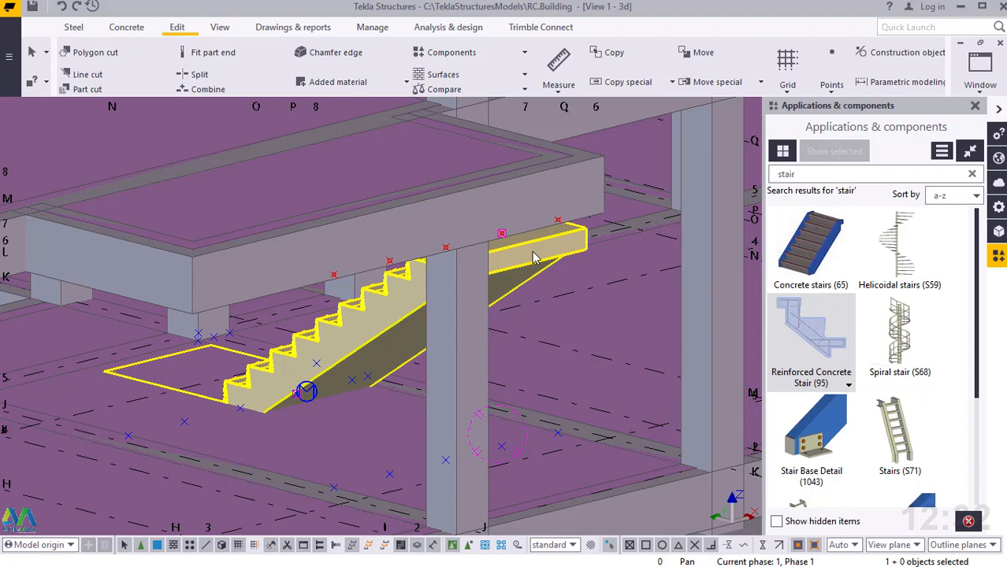
# Open the placed stair's component properties and examine its P1 and P2 landings in the model
pyautogui.doubleClick(533, 258)
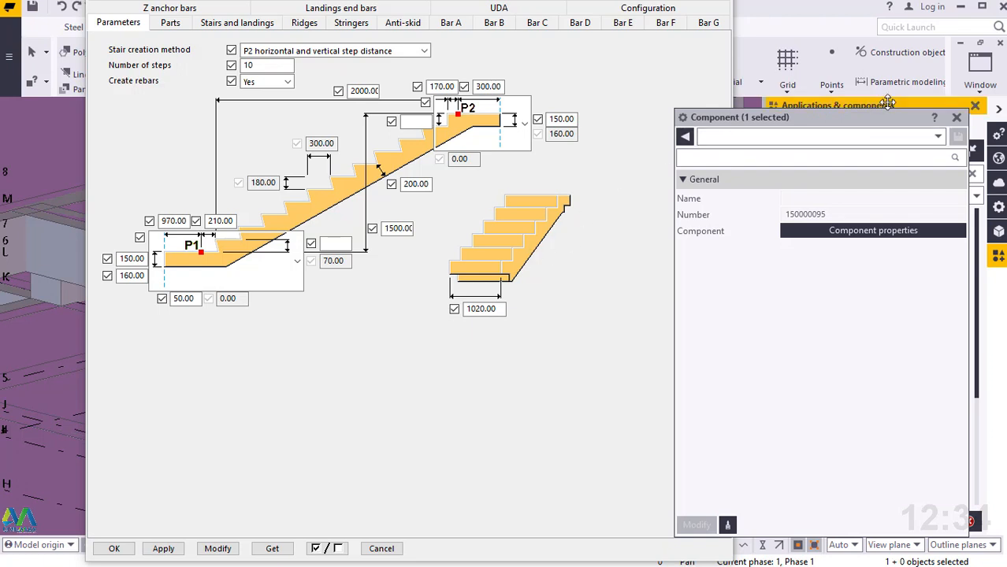
pyautogui.click(957, 120)
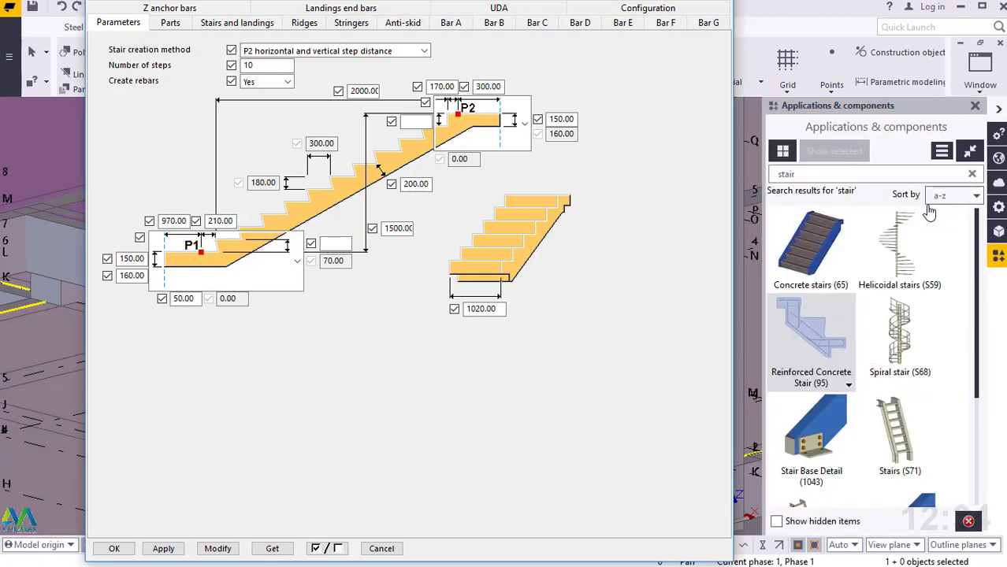
pyautogui.click(975, 108)
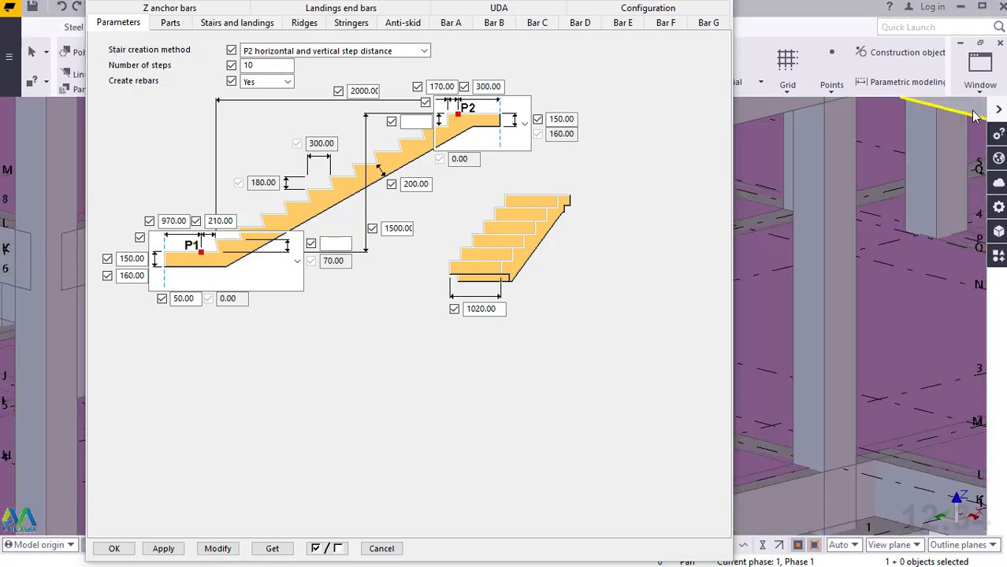
pyautogui.scroll(-5, 924, 337)
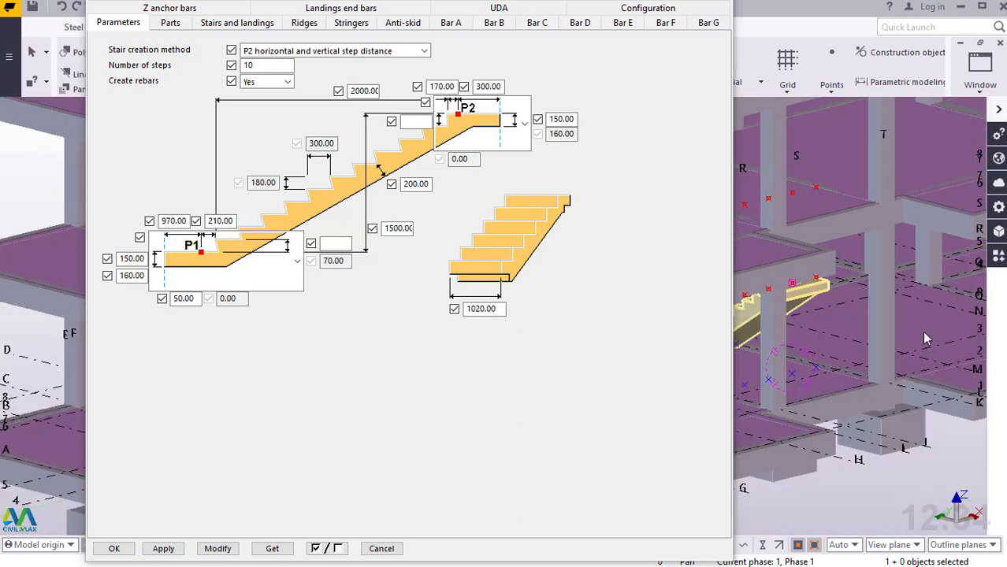
pyautogui.scroll(5, 818, 317)
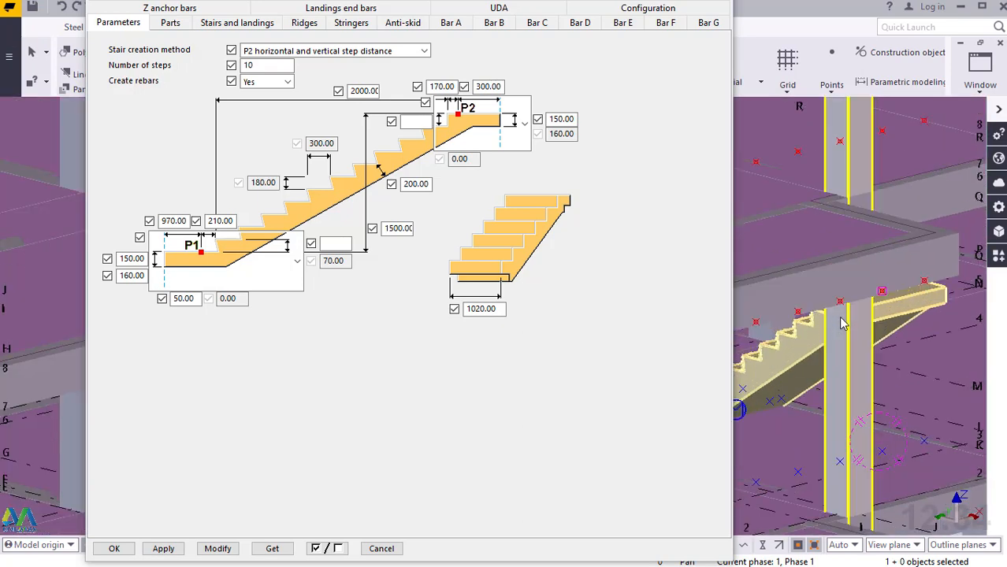
pyautogui.scroll(2, 949, 304)
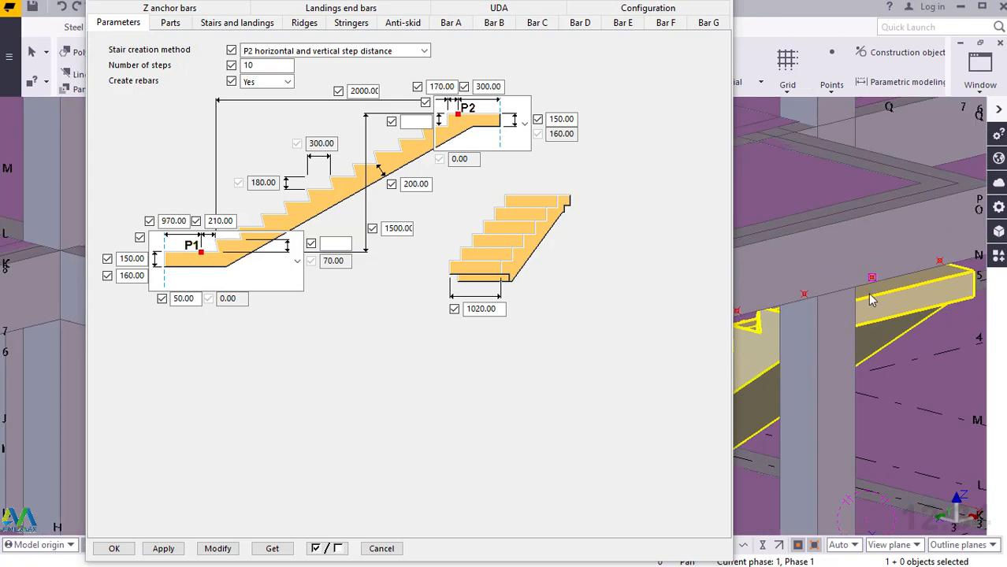
pyautogui.scroll(-3, 837, 290)
pyautogui.scroll(3, 925, 307)
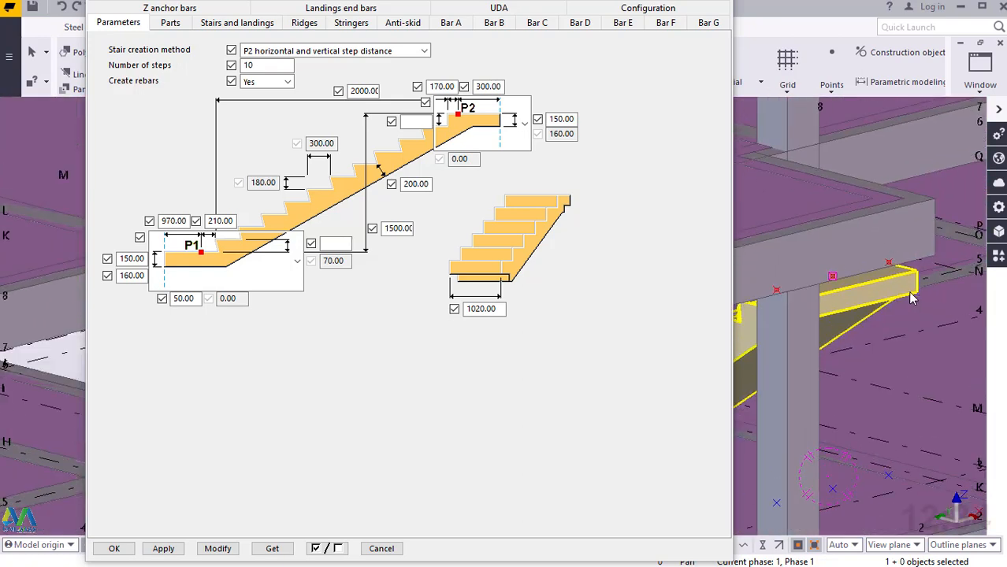
pyautogui.scroll(-5, 907, 295)
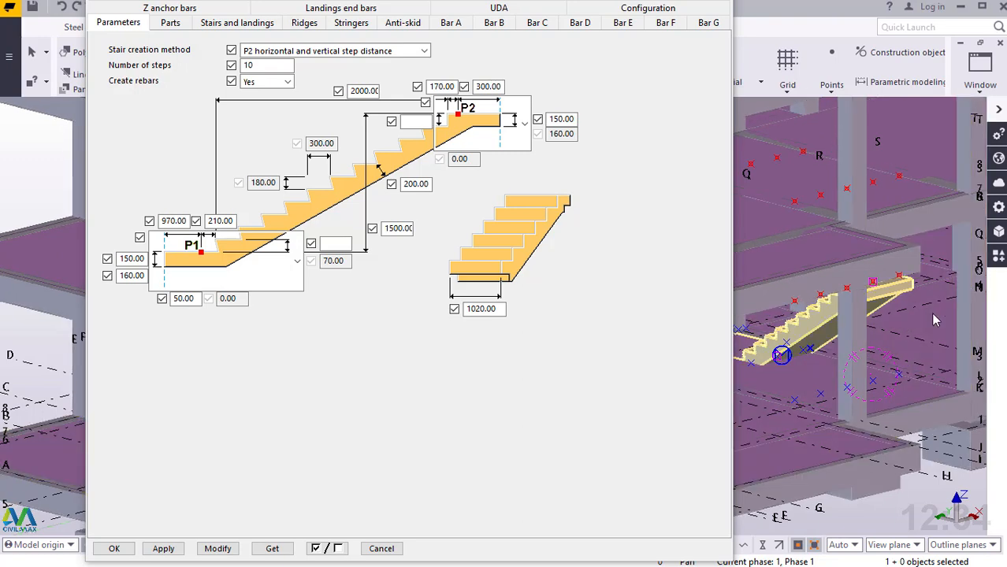
pyautogui.scroll(4, 756, 347)
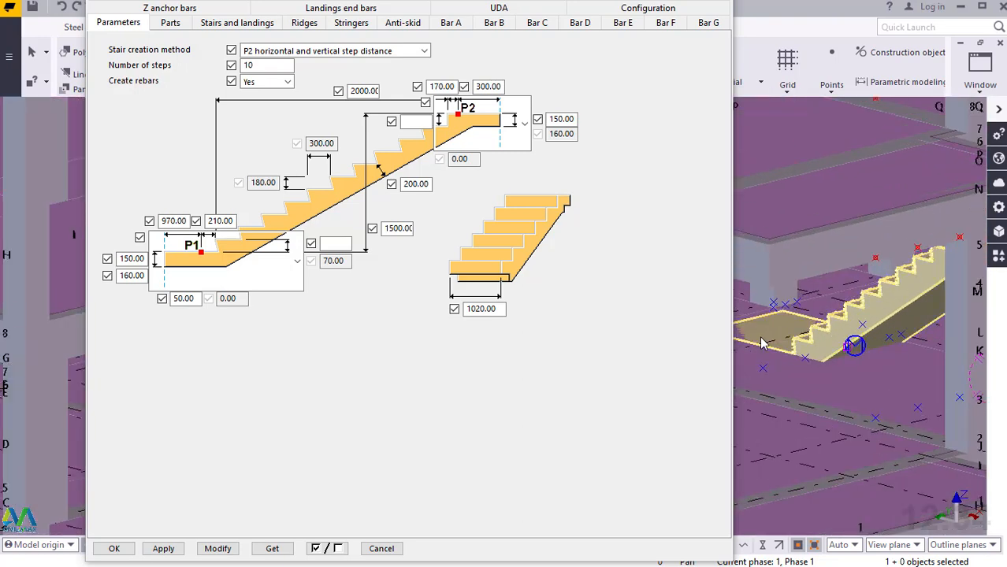
pyautogui.scroll(2, 761, 344)
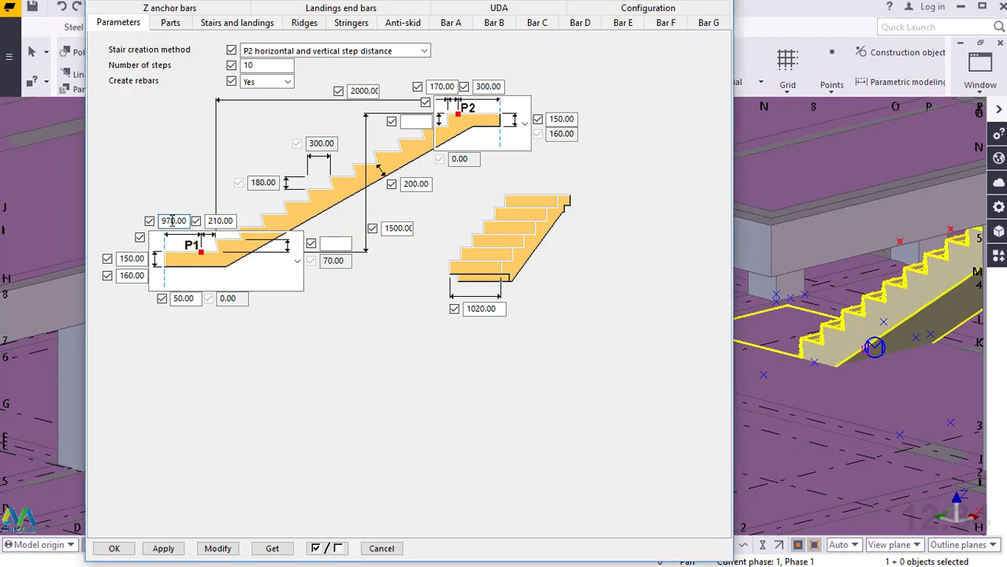
# Set the stair's P1 landing length to 150 and its P2 landing length to 1350, and apply the values to the stair
pyautogui.press('BackSpace')
pyautogui.press('BackSpace')
pyautogui.write('15')
pyautogui.click(487, 87)
pyautogui.press('BackSpace')
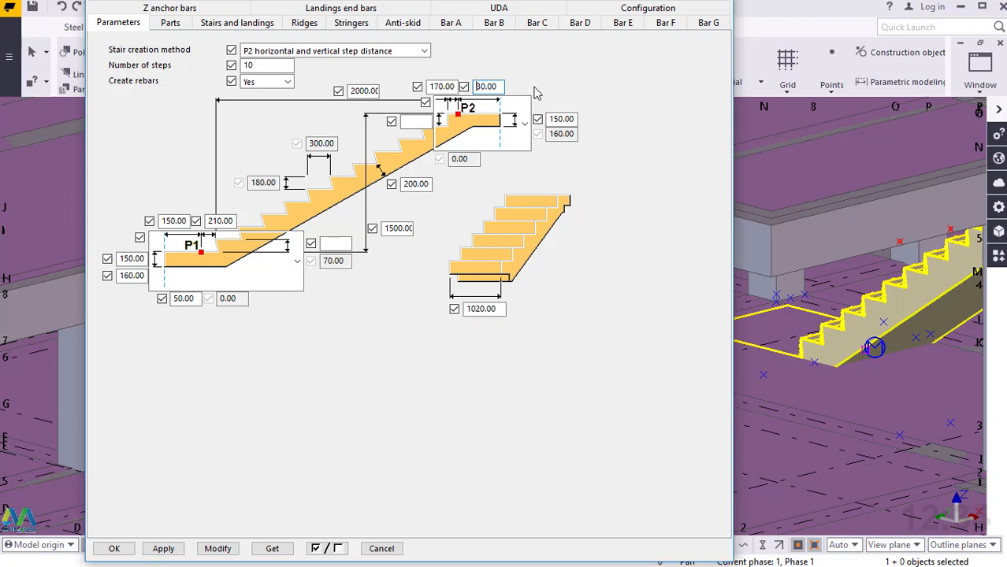
pyautogui.write('1')
pyautogui.click(114, 549)
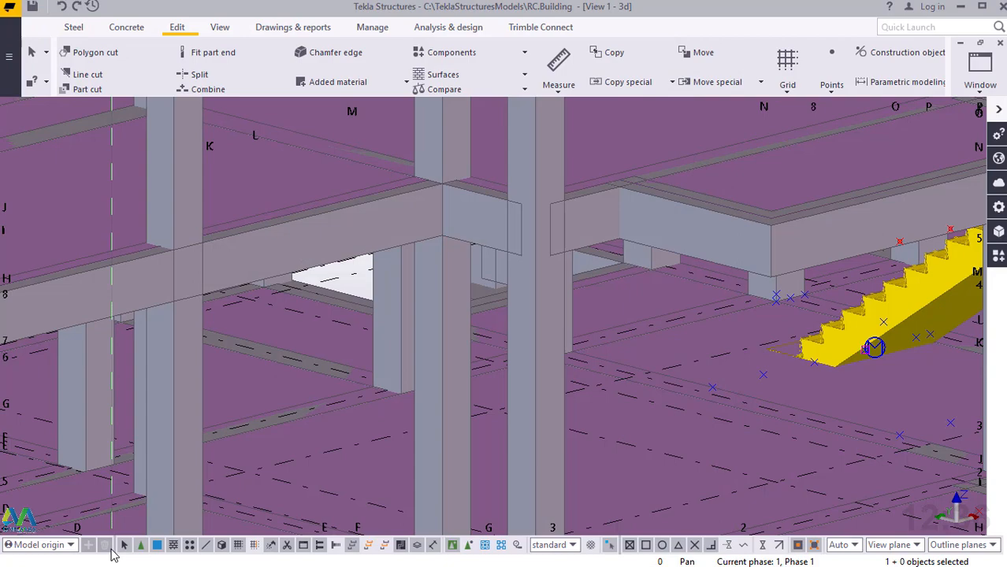
# Examine the modified stair's steps and landings from several sides, including how it lines up with the reference points and columns
pyautogui.scroll(-5, 174, 378)
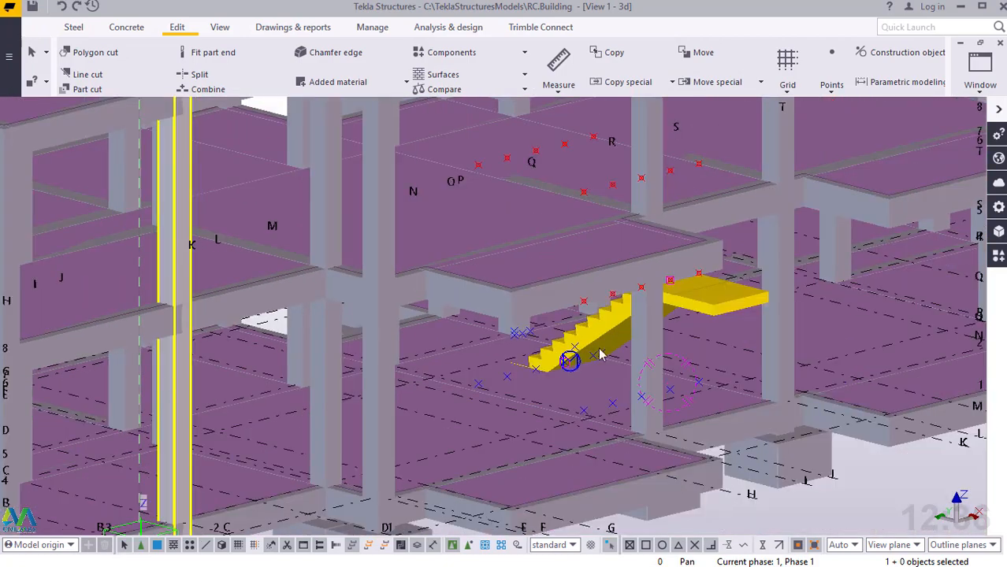
pyautogui.scroll(5, 694, 293)
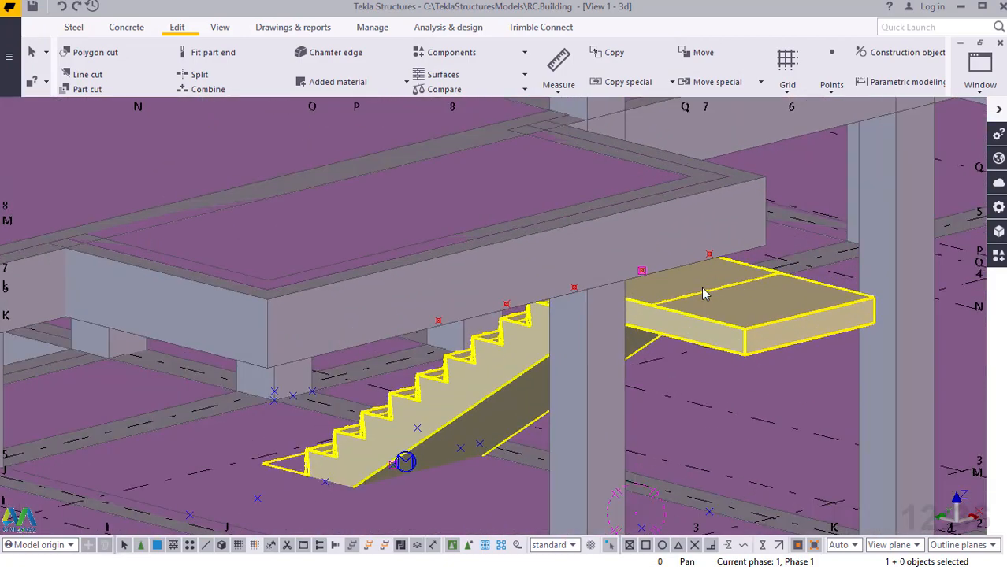
pyautogui.keyDown('ctrl'); pyautogui.moveTo(686, 314); pyautogui.dragTo(597, 342, button='middle'); pyautogui.keyUp('ctrl')
pyautogui.scroll(6, 645, 282)
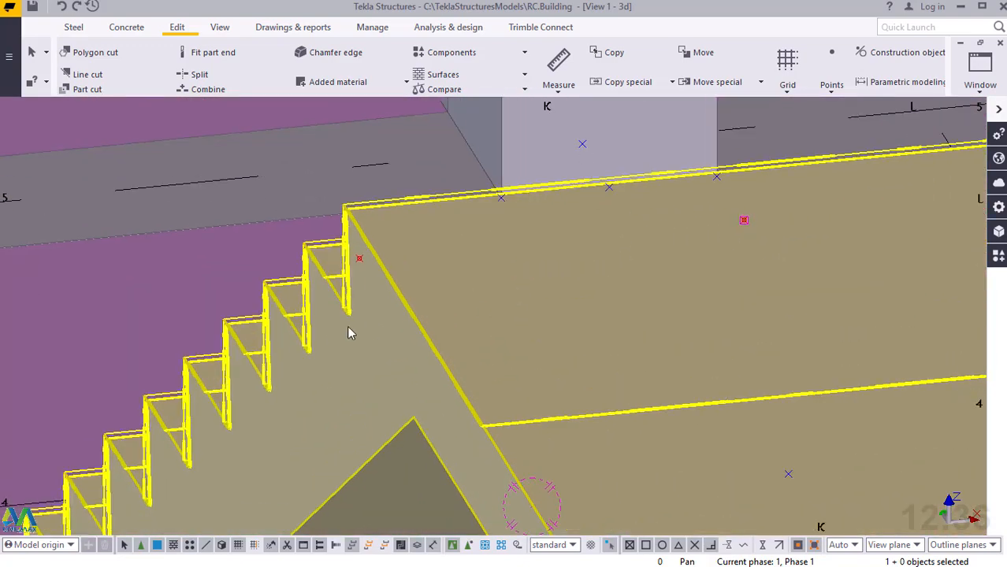
pyautogui.moveTo(299, 331); pyautogui.dragTo(618, 280, button='middle')
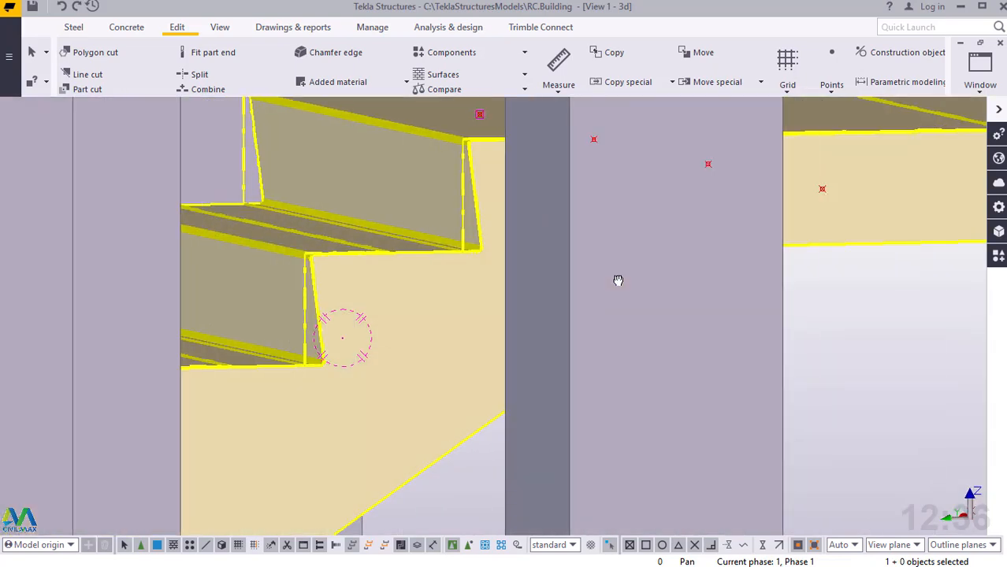
pyautogui.scroll(6, 308, 348)
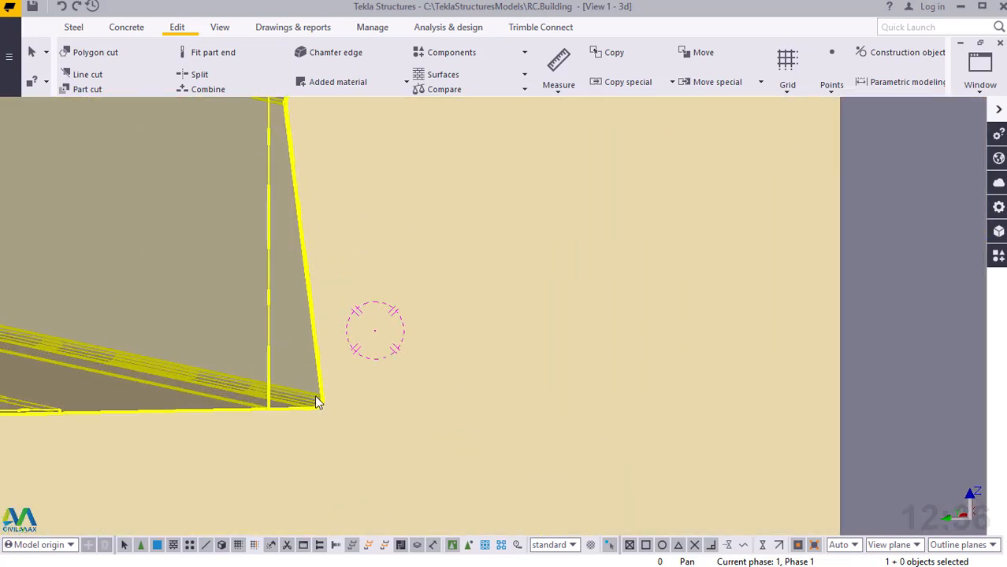
pyautogui.scroll(5, 320, 400)
pyautogui.scroll(-3, 340, 409)
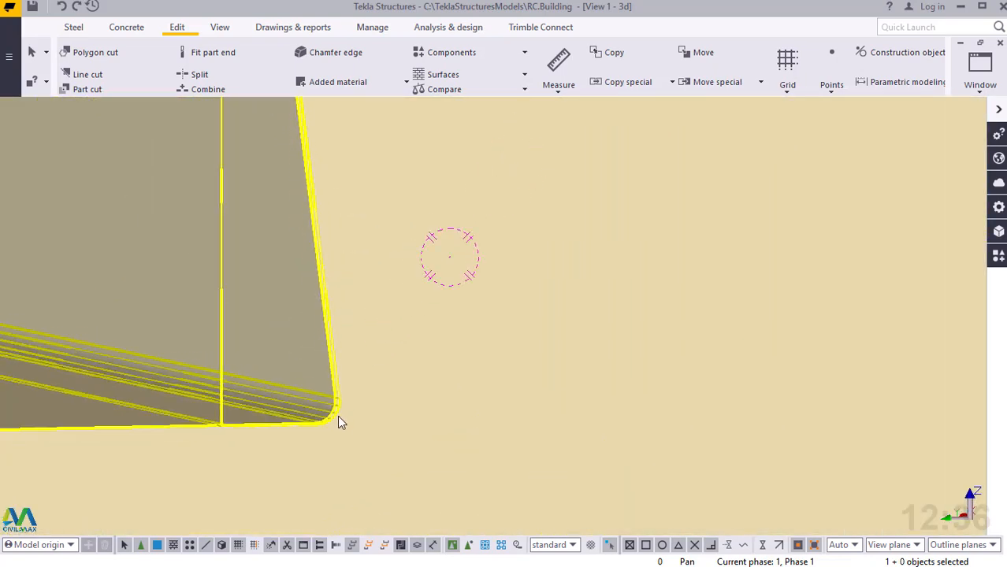
pyautogui.scroll(-6, 342, 415)
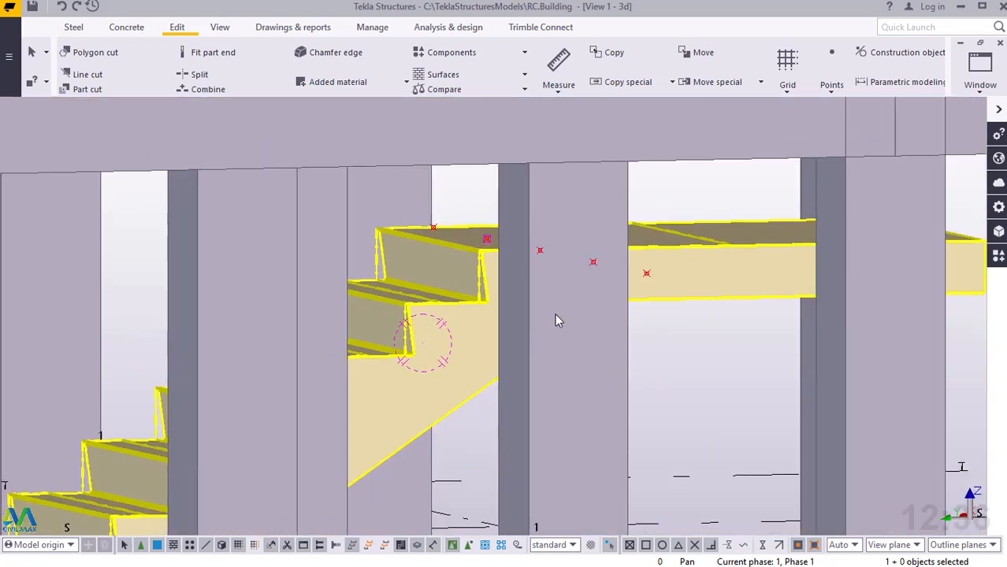
pyautogui.scroll(-2, 555, 313)
pyautogui.keyDown('ctrl'); pyautogui.moveTo(578, 308); pyautogui.dragTo(298, 356, button='middle'); pyautogui.keyUp('ctrl')
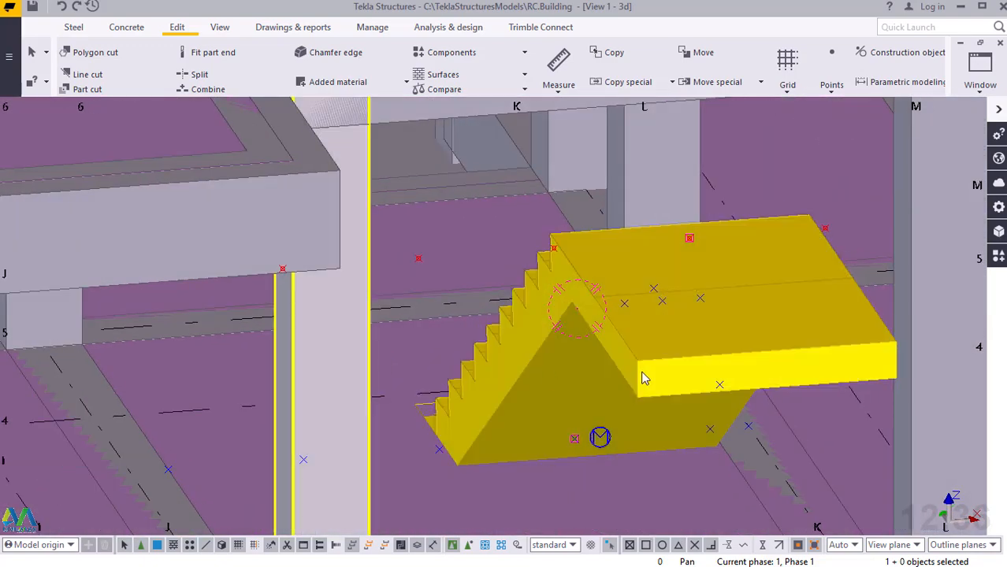
pyautogui.scroll(-5, 686, 369)
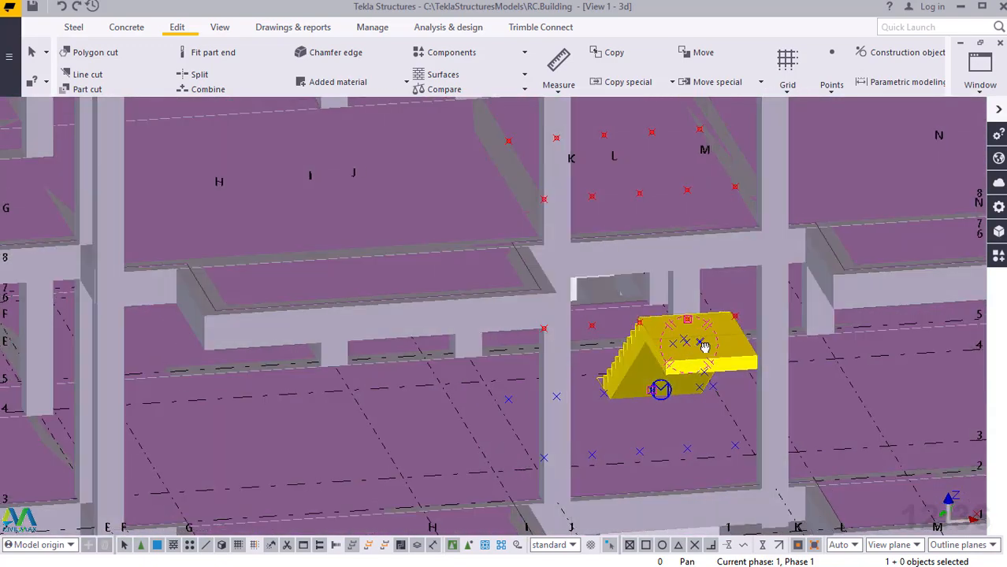
pyautogui.keyDown('ctrl'); pyautogui.moveTo(703, 347); pyautogui.dragTo(756, 334, button='middle'); pyautogui.keyUp('ctrl')
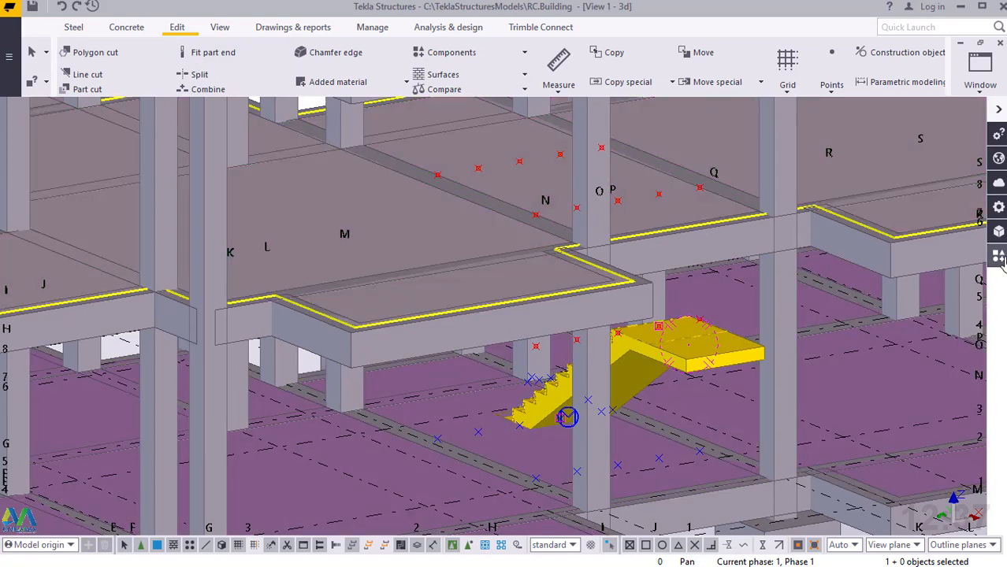
# Place a second Reinforced Concrete Stair (95) from the second point of the first raised row to the second point of the rear upper row
pyautogui.click(998, 260)
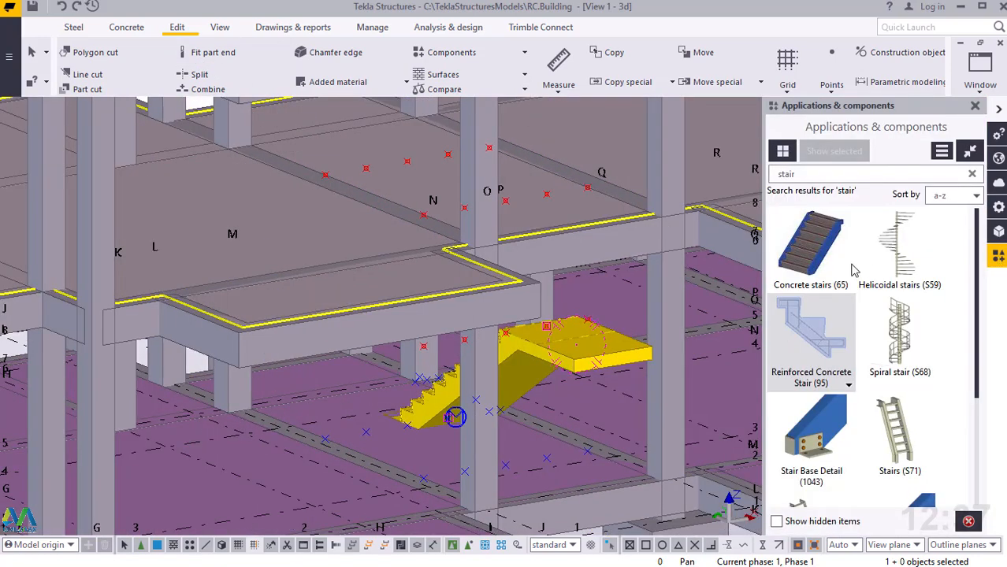
pyautogui.click(816, 350)
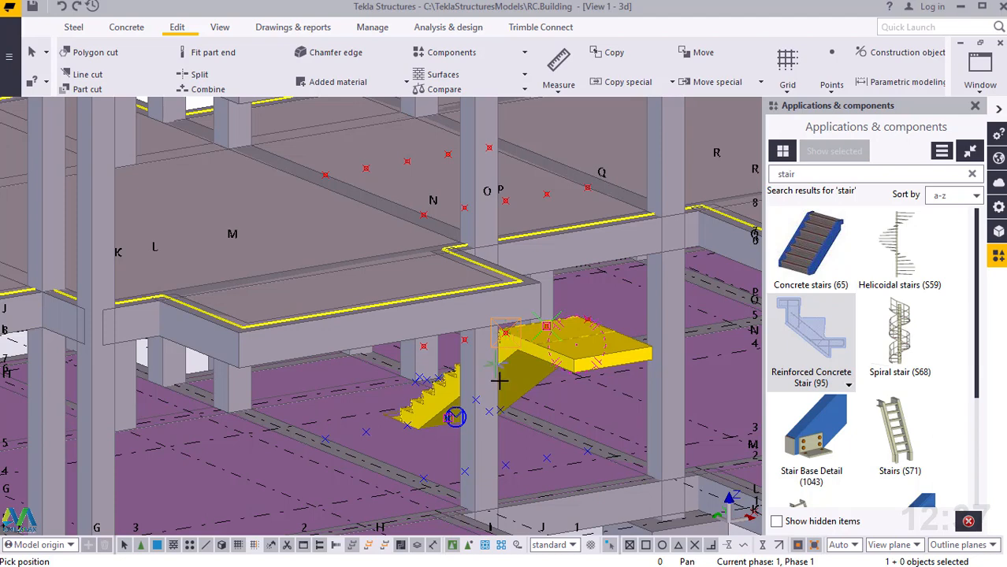
pyautogui.scroll(1, 490, 366)
pyautogui.scroll(1, 468, 335)
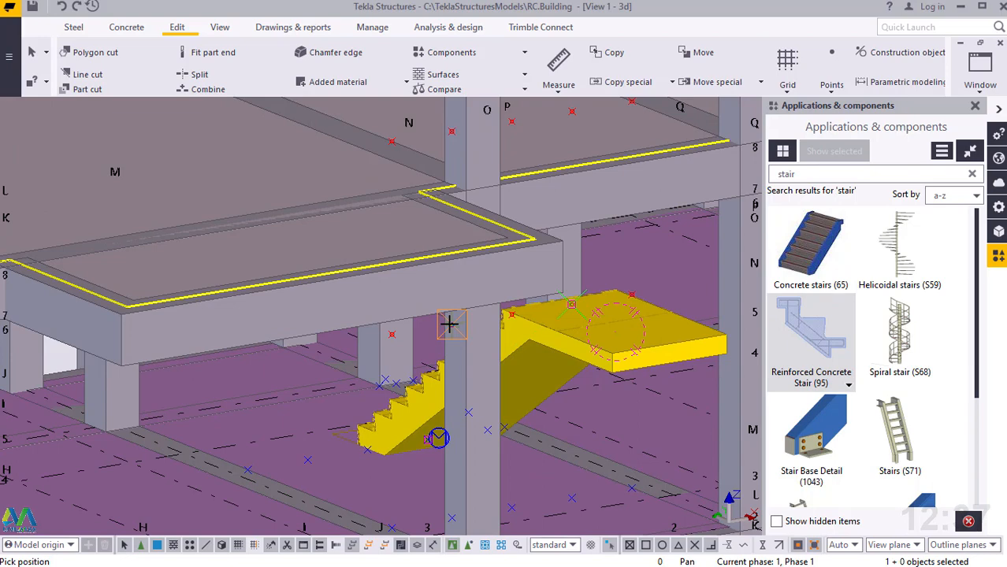
pyautogui.scroll(-1, 579, 446)
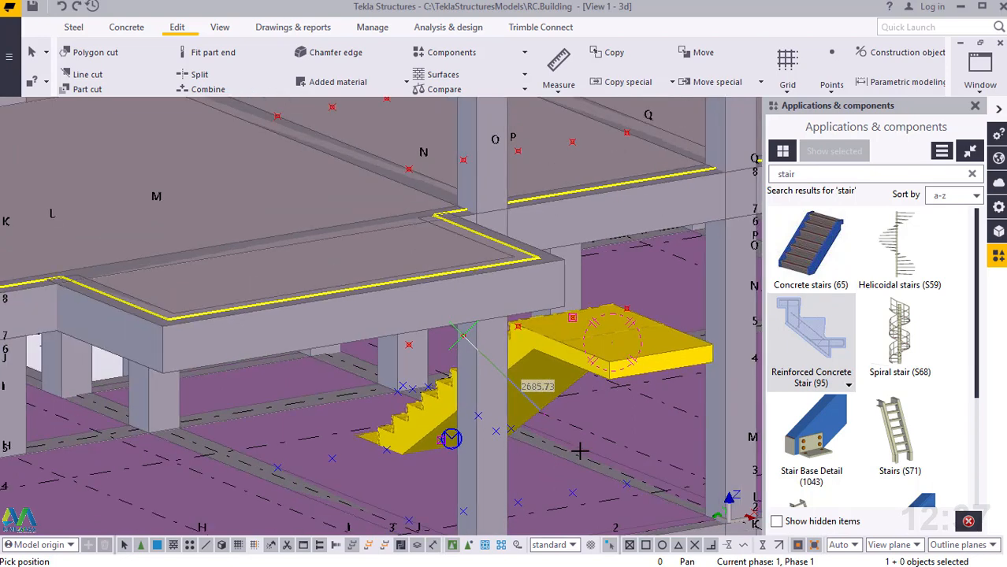
pyautogui.scroll(-1, 587, 438)
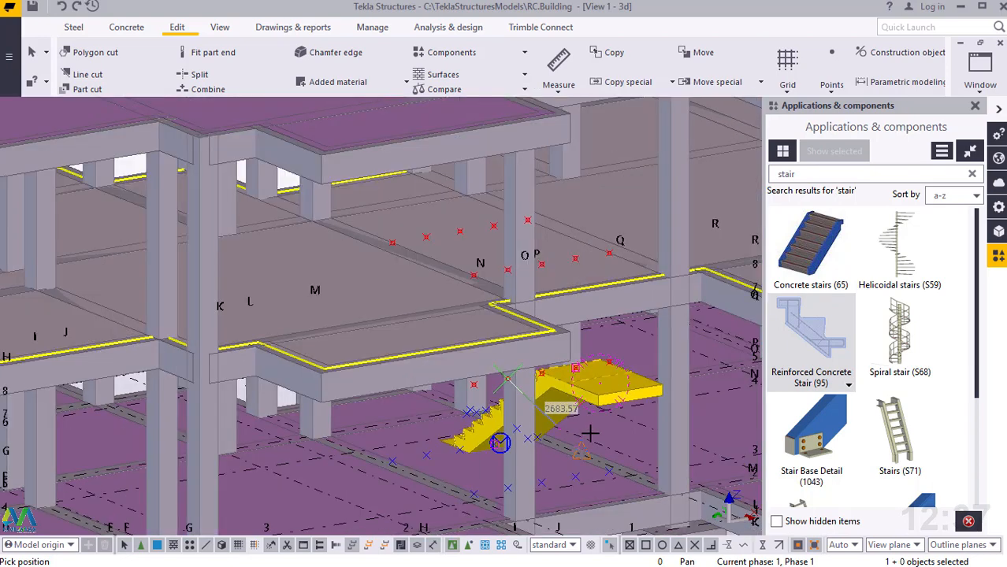
pyautogui.click(426, 235)
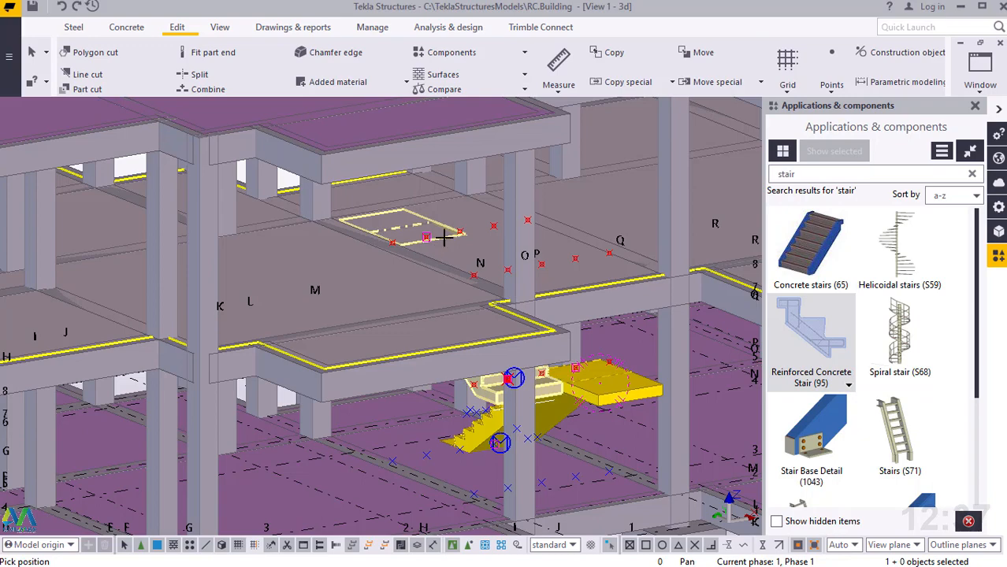
pyautogui.rightClick(446, 236)
pyautogui.click(471, 242)
pyautogui.scroll(3, 554, 391)
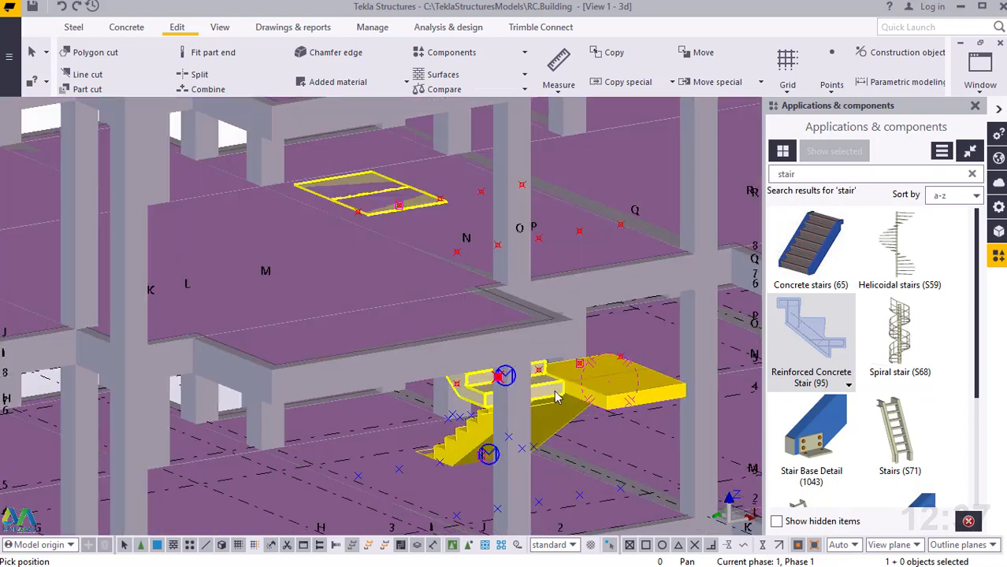
# Close the component catalog and examine how the second stair flight's lower end sits beside the first stair's landing
pyautogui.scroll(-1, 554, 393)
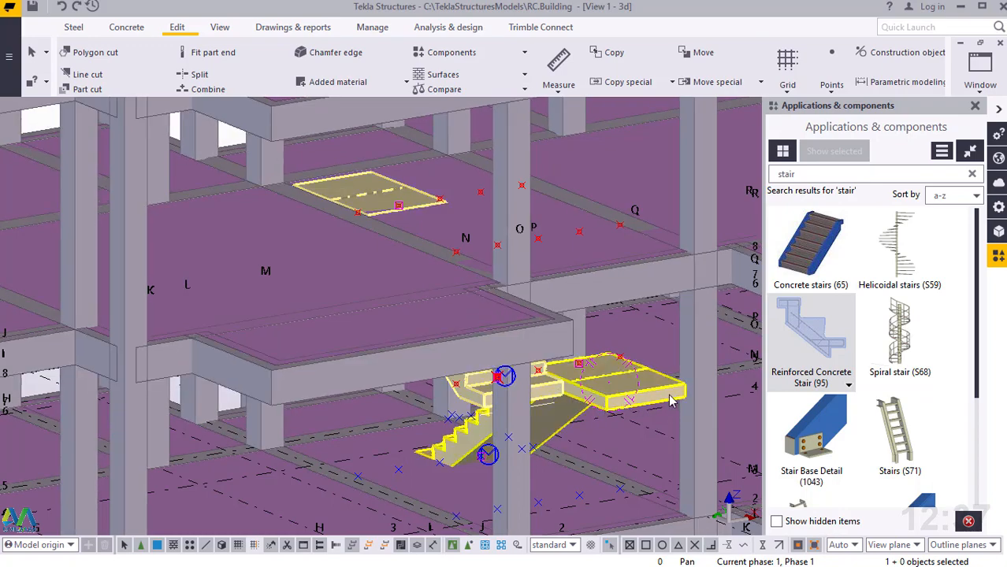
pyautogui.scroll(5, 567, 404)
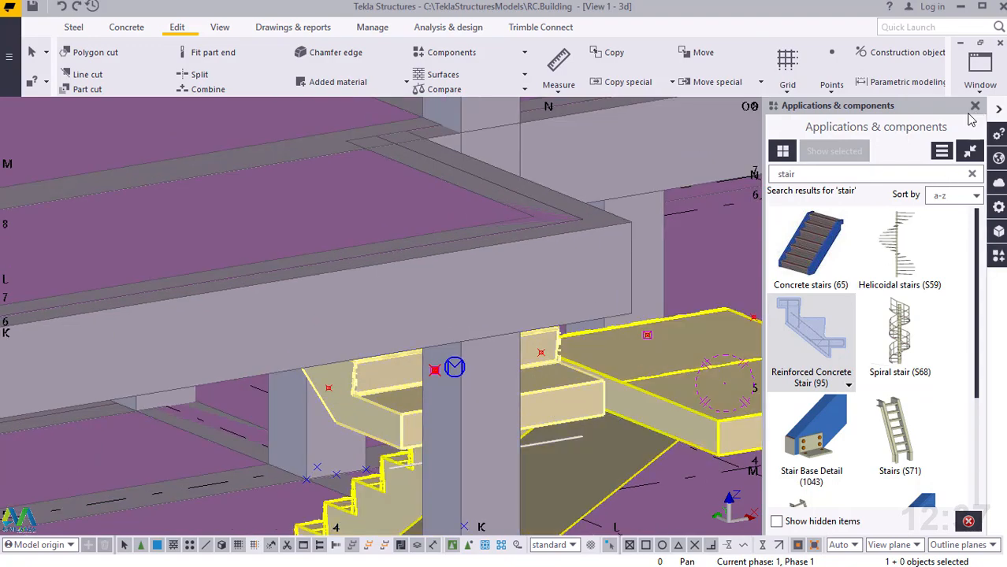
pyautogui.click(974, 105)
pyautogui.scroll(-8, 682, 345)
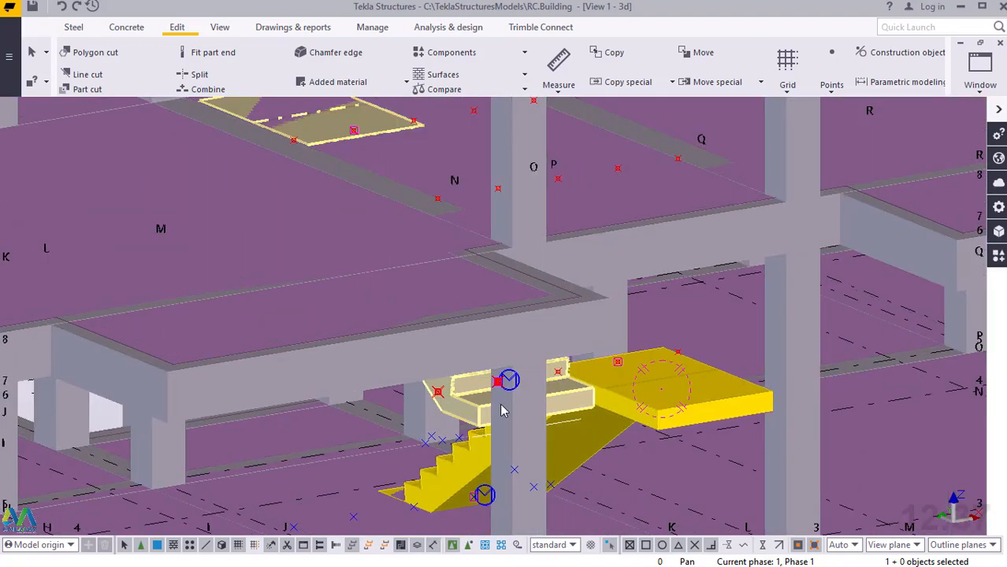
pyautogui.scroll(3, 552, 403)
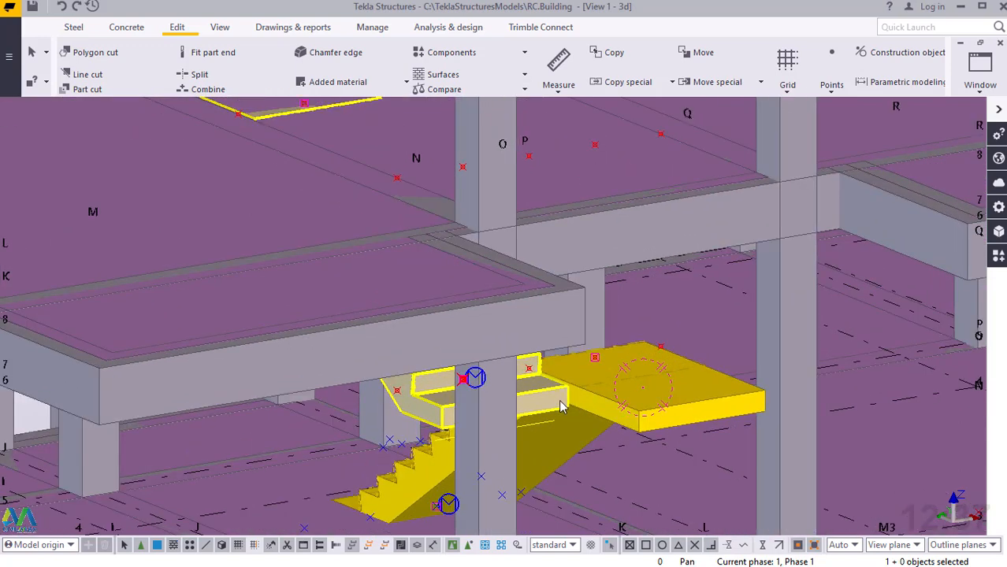
pyautogui.scroll(-1, 520, 407)
pyautogui.scroll(2, 545, 404)
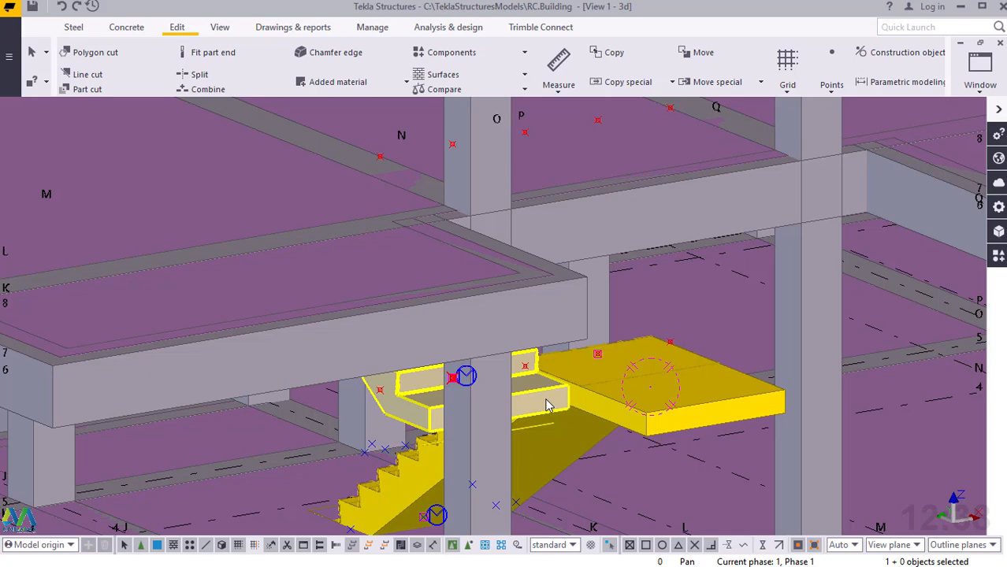
# Open the second stair's component properties and compare its lower landing in the model with the first stair's landing
pyautogui.doubleClick(549, 405)
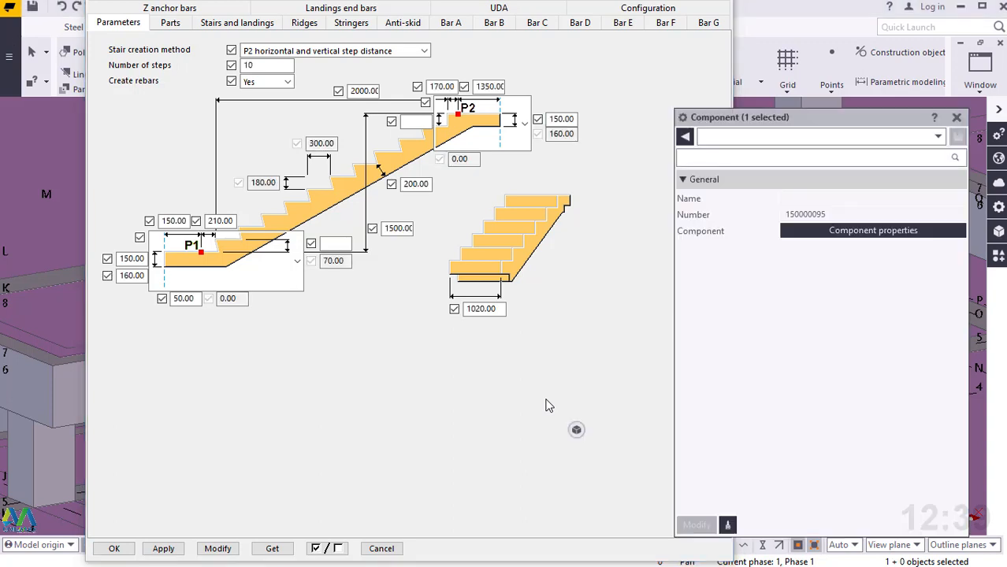
pyautogui.click(957, 118)
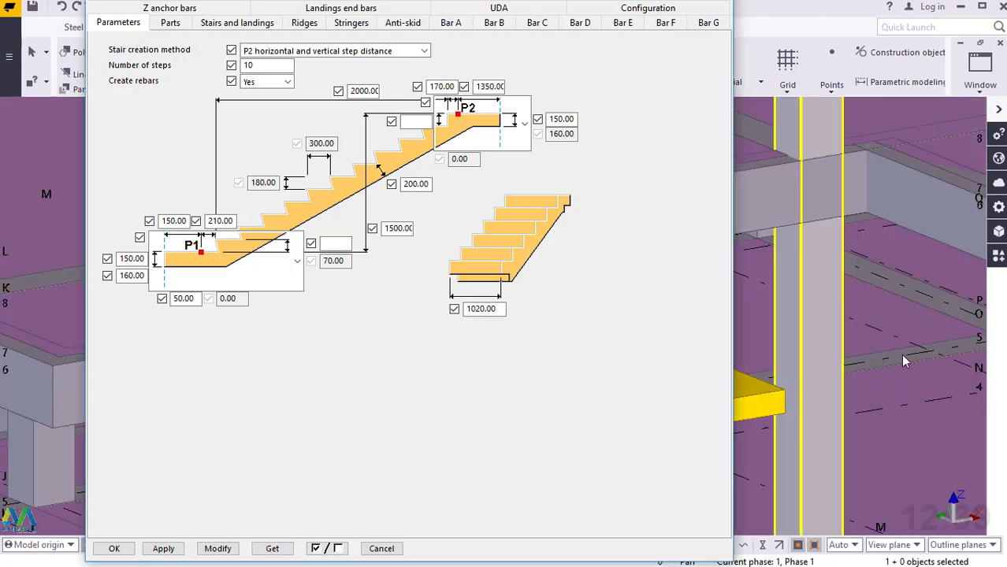
pyautogui.scroll(-5, 905, 360)
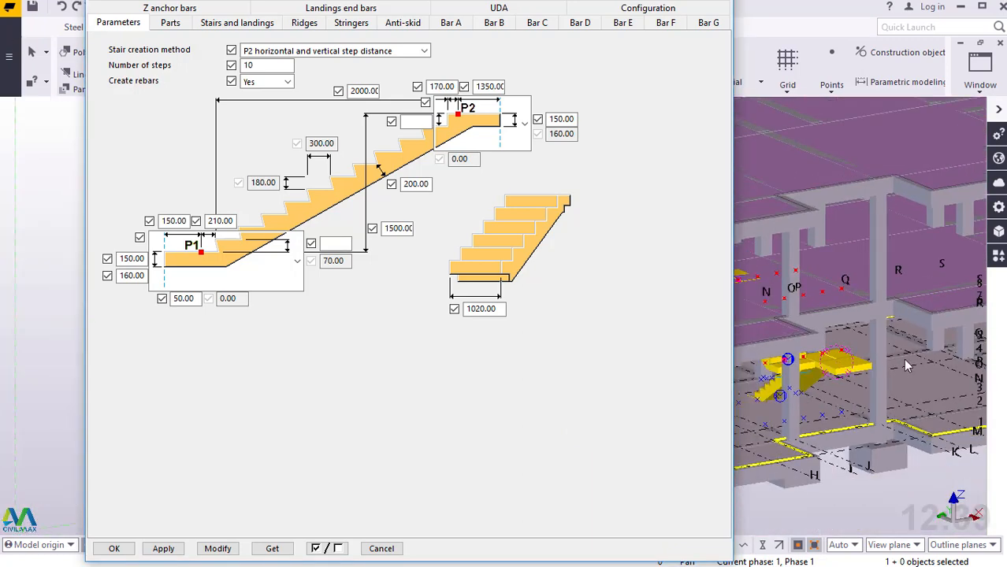
pyautogui.scroll(4, 811, 352)
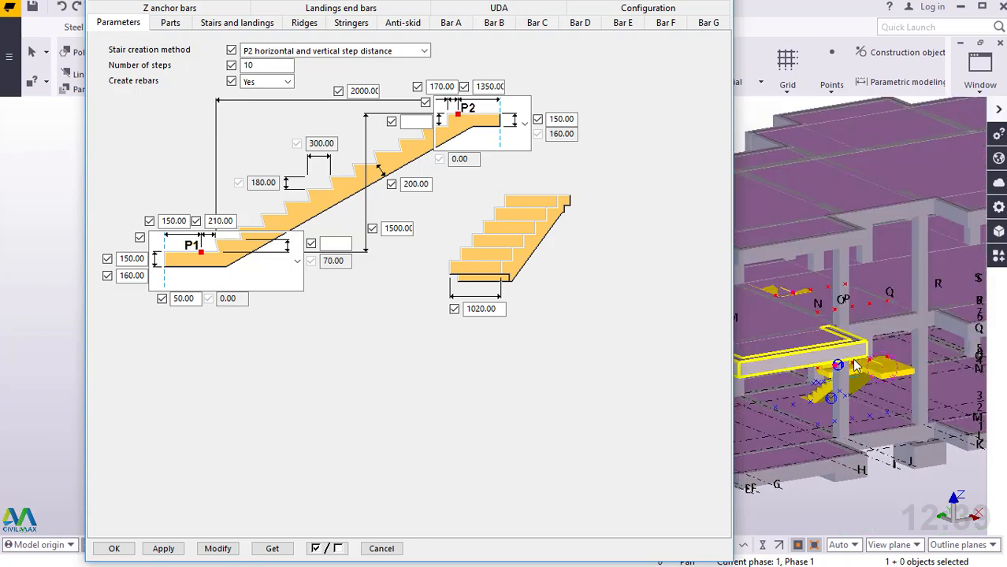
pyautogui.scroll(-2, 836, 363)
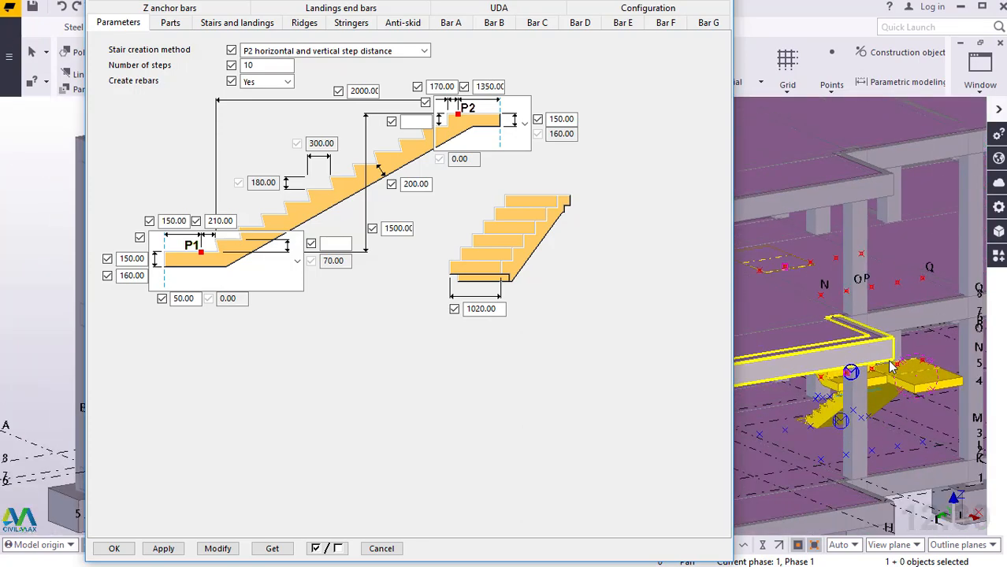
pyautogui.scroll(4, 819, 367)
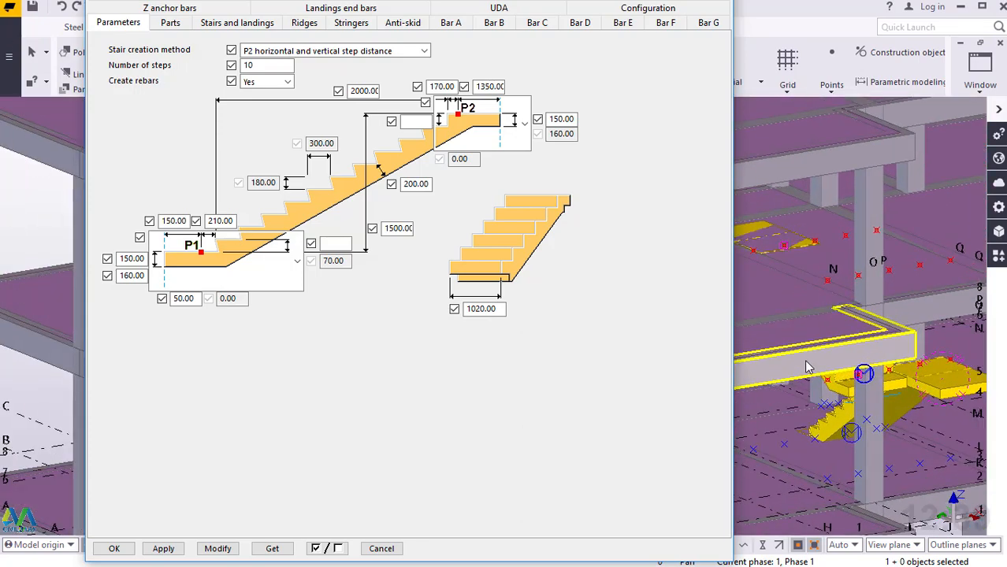
pyautogui.scroll(2, 841, 391)
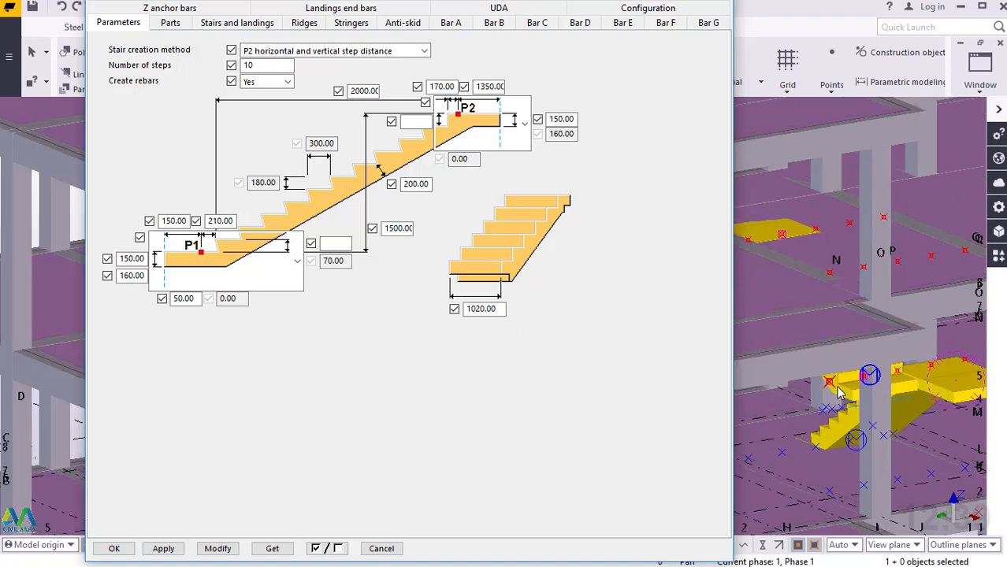
pyautogui.scroll(2, 843, 392)
pyautogui.scroll(-2, 841, 393)
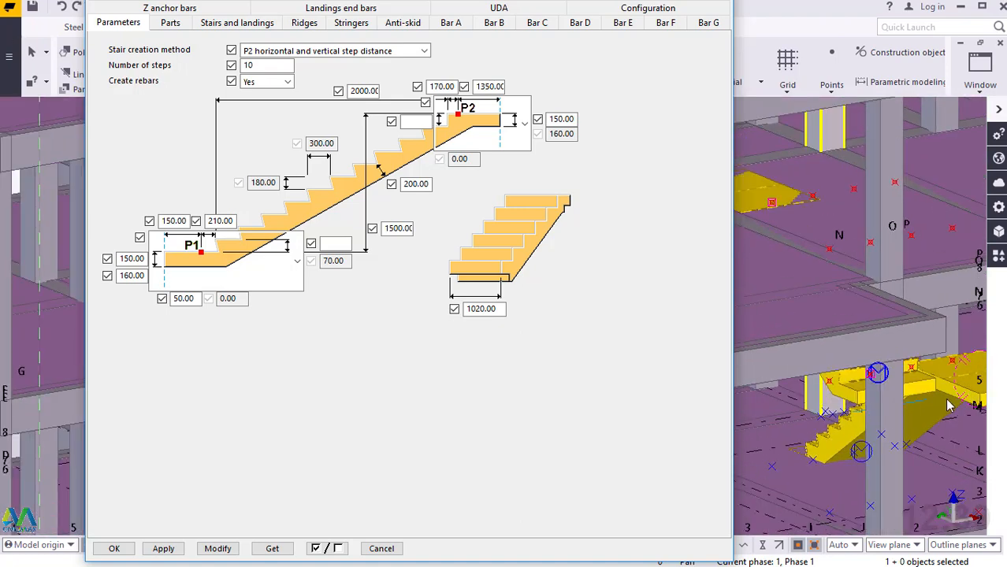
pyautogui.scroll(1, 929, 393)
pyautogui.scroll(-1, 934, 398)
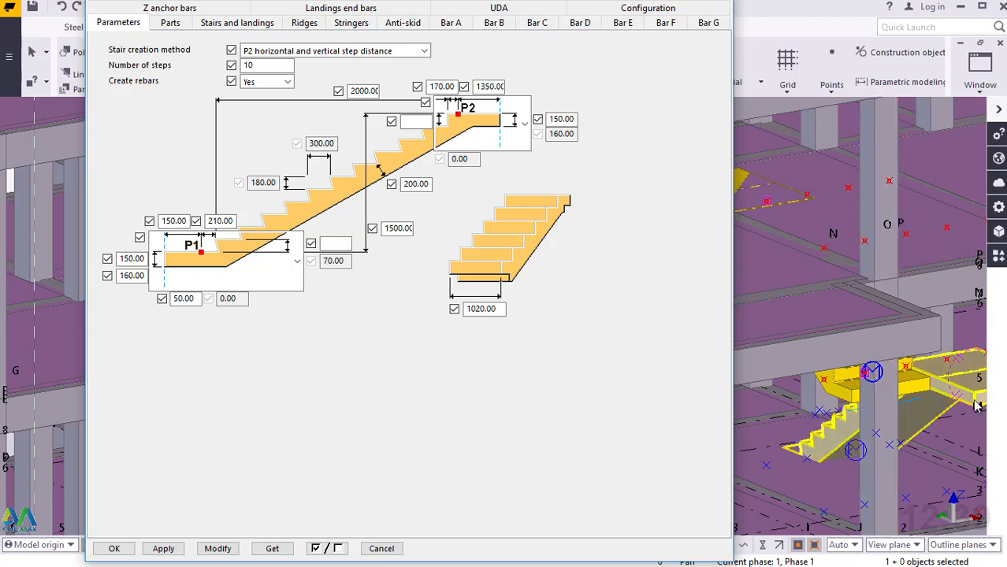
pyautogui.scroll(1, 977, 405)
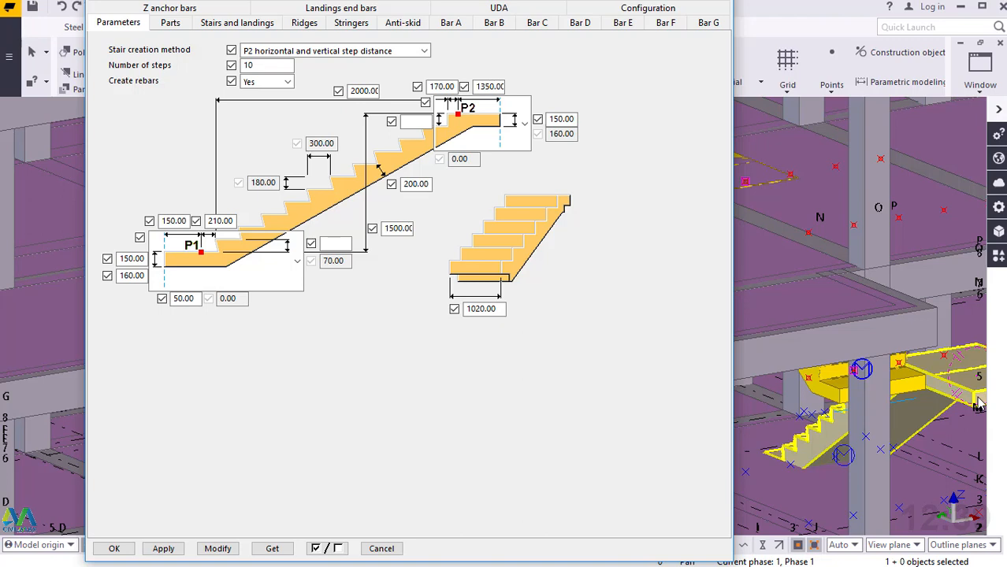
# Set the second stair's P1 landing length to 970 and its P2 landing length to 150, and apply the values to the stair
pyautogui.click(171, 222)
pyautogui.press('BackSpace')
pyautogui.press('BackSpace')
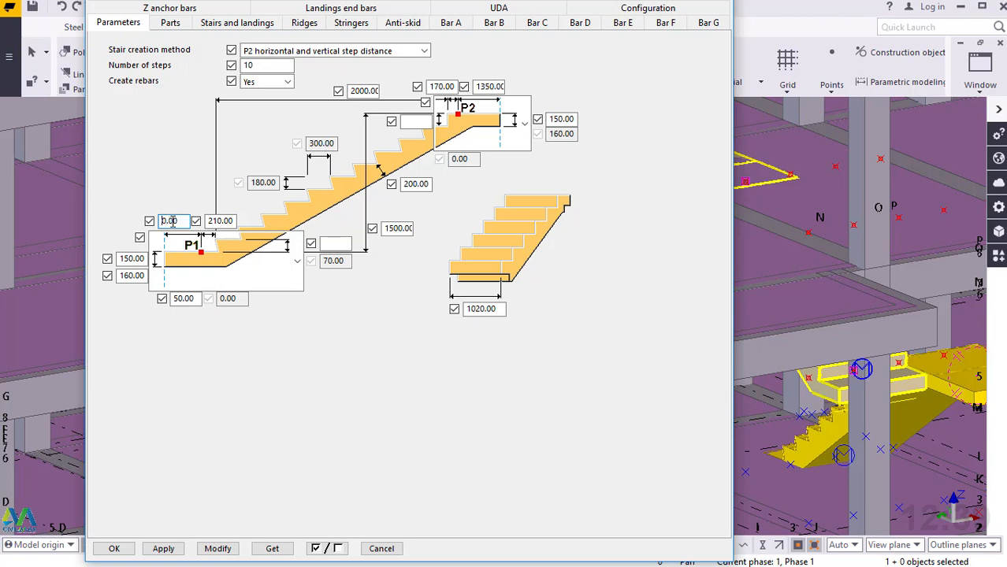
pyautogui.write('97')
pyautogui.click(488, 87)
pyautogui.press('BackSpace')
pyautogui.press('BackSpace')
pyautogui.write('1')
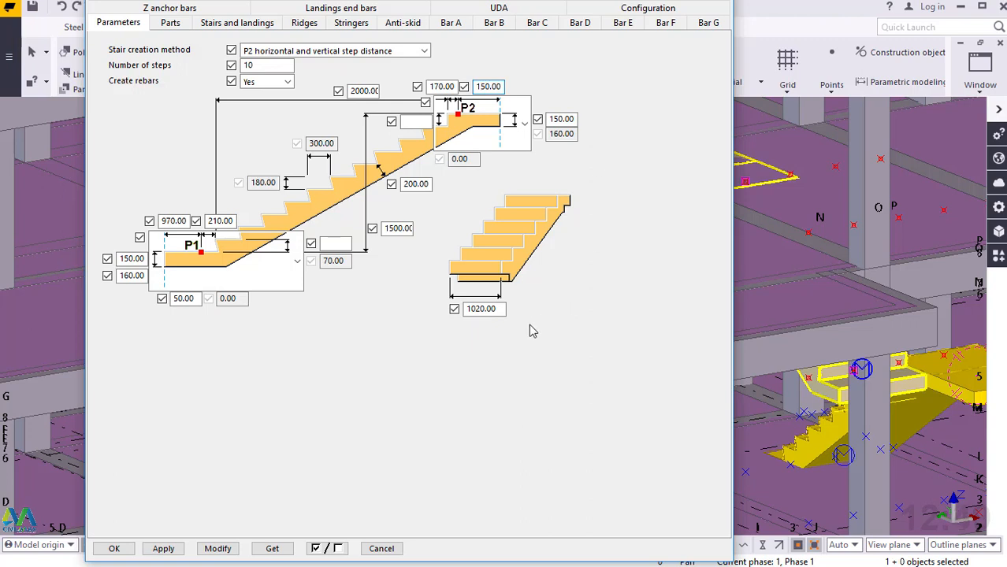
pyautogui.click(488, 312)
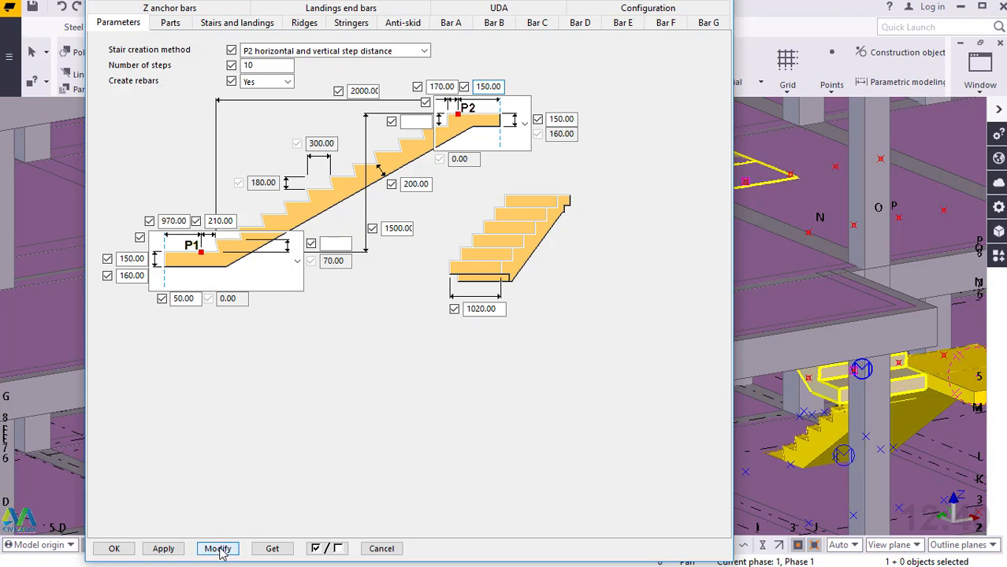
pyautogui.click(219, 550)
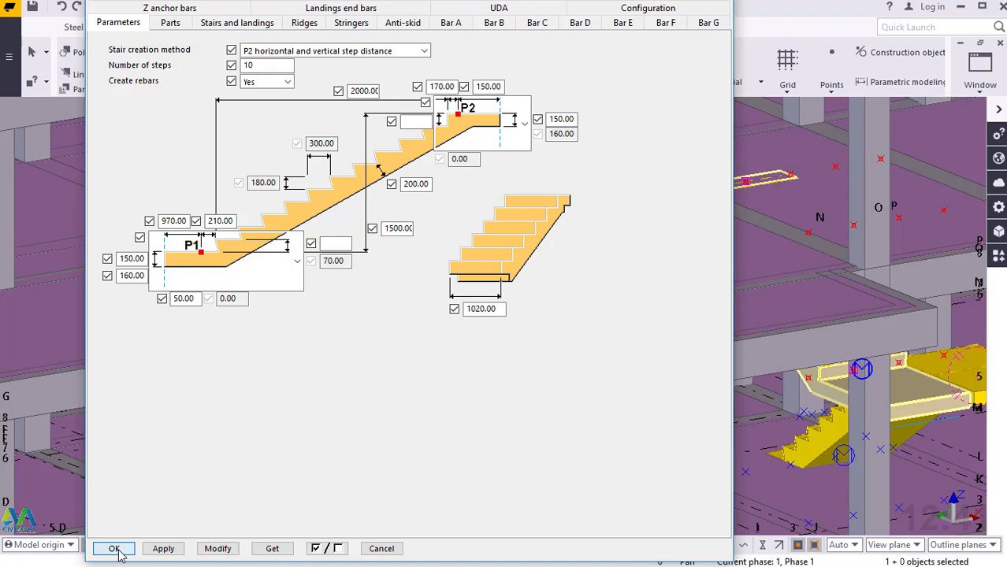
pyautogui.click(115, 549)
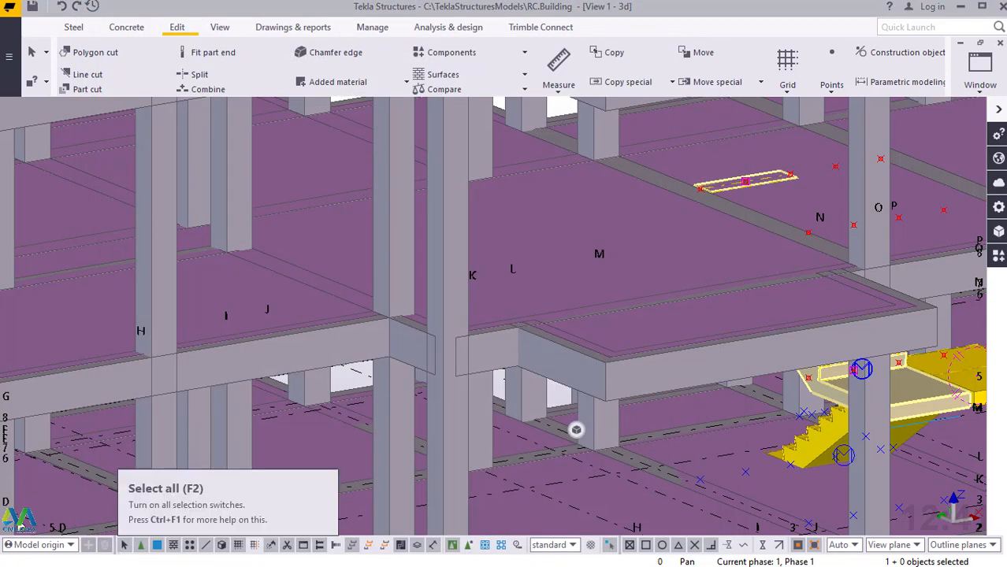
# Examine the second stair's extended lower landing where it meets the first stair's landing
pyautogui.scroll(-3, 402, 354)
pyautogui.moveTo(945, 355); pyautogui.dragTo(553, 376, button='middle')
pyautogui.moveTo(722, 351); pyautogui.dragTo(735, 348, button='middle')
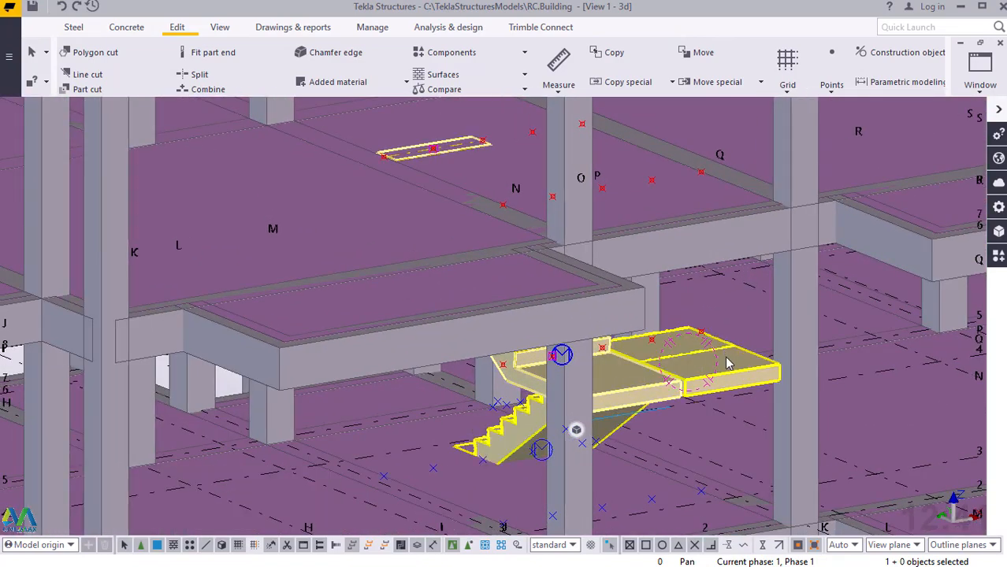
pyautogui.scroll(-1, 730, 362)
pyautogui.scroll(3, 496, 189)
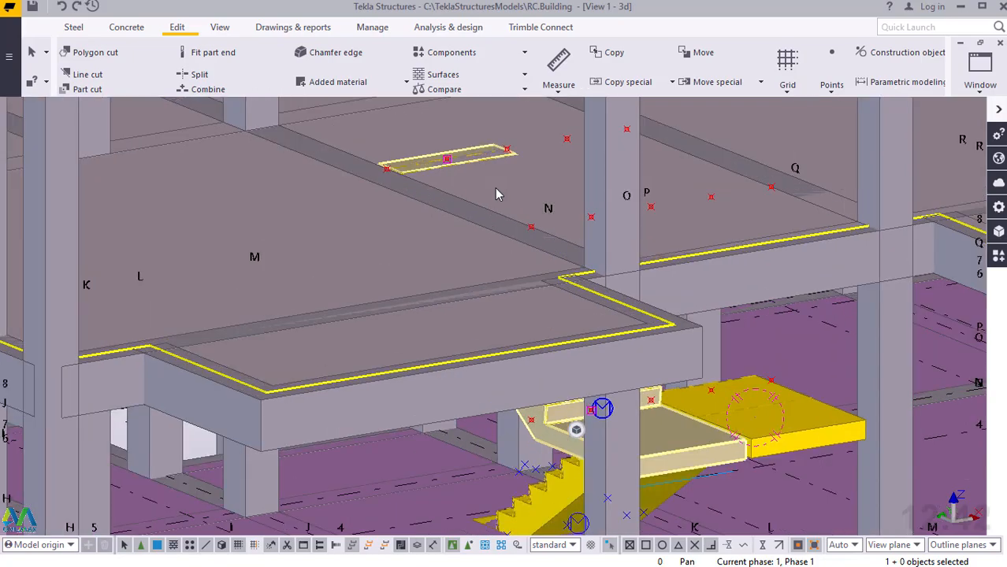
# Show the model parts as transparent and examine the second stair's upper end in the slab and the joint between the two landings
pyautogui.hotkey('ctrl', '2')
pyautogui.scroll(8, 395, 175)
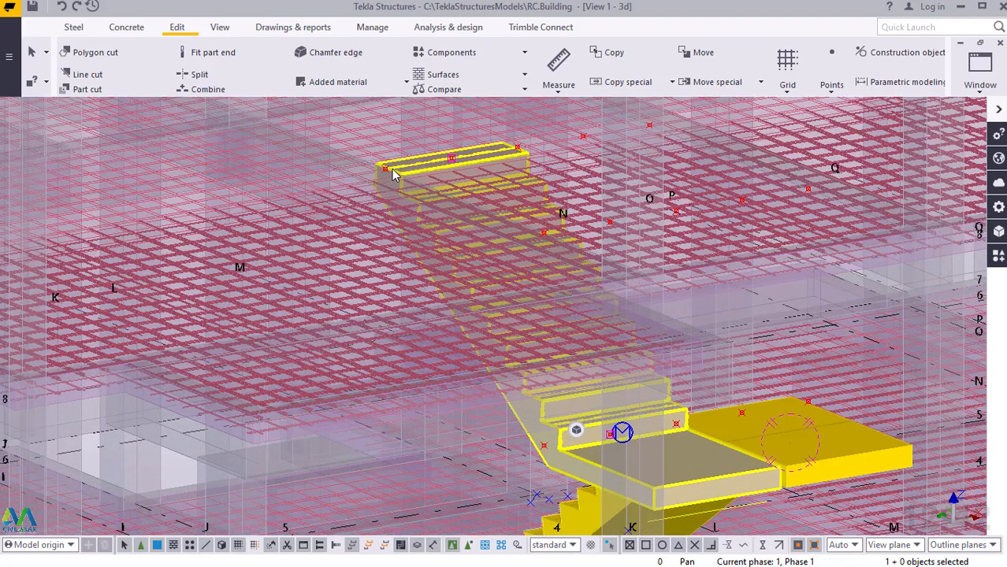
pyautogui.scroll(6, 330, 209)
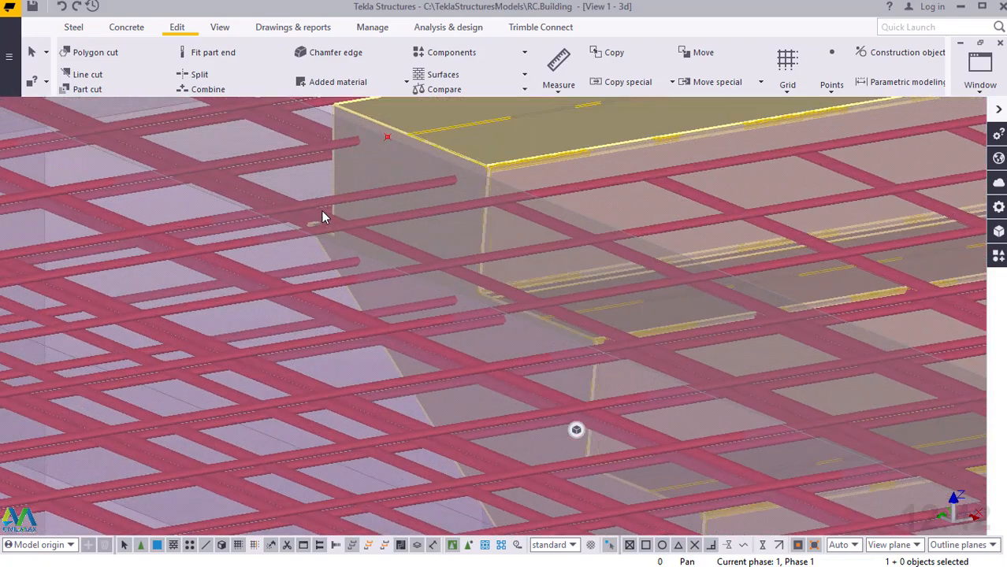
pyautogui.scroll(-8, 326, 258)
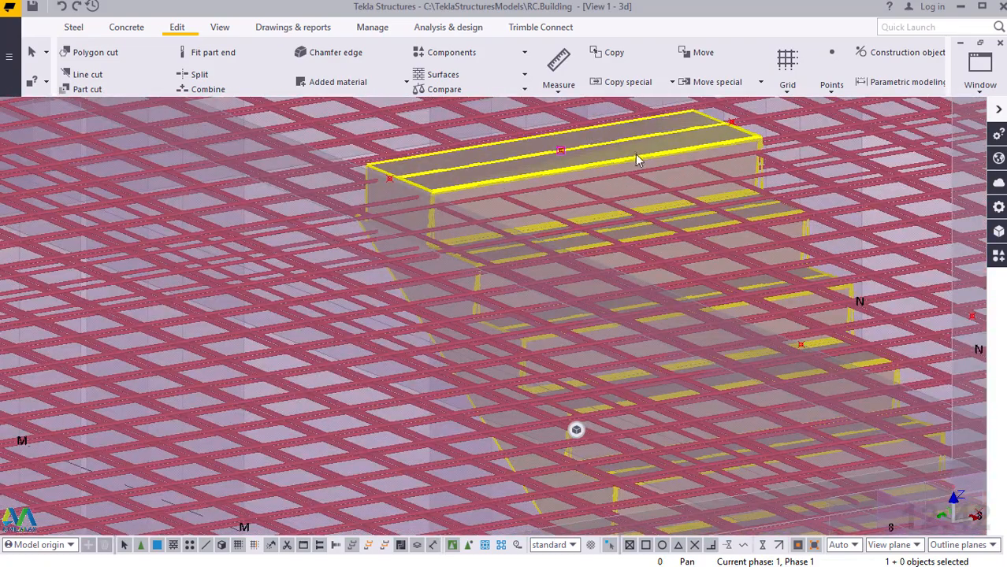
pyautogui.scroll(10, 409, 227)
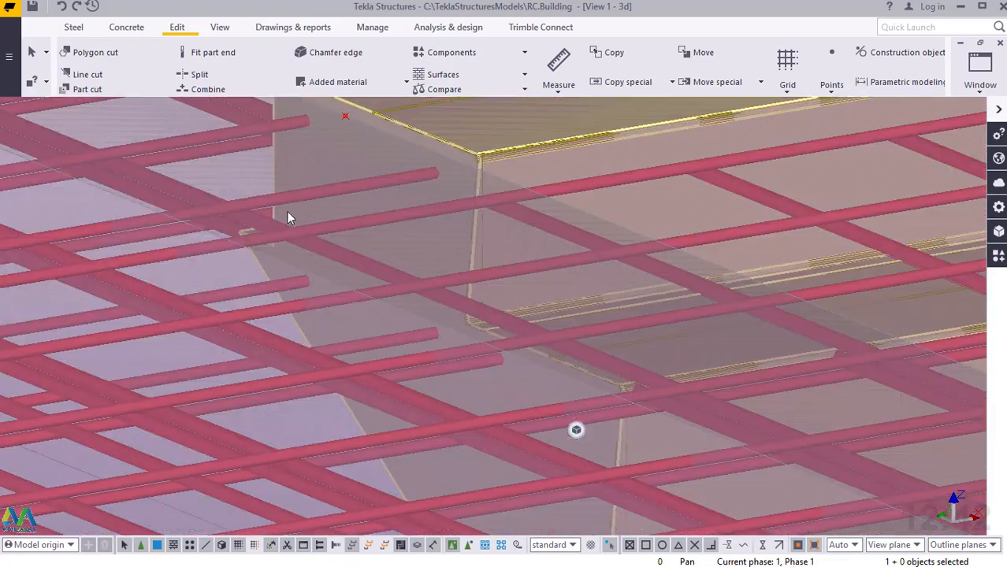
pyautogui.scroll(-10, 277, 208)
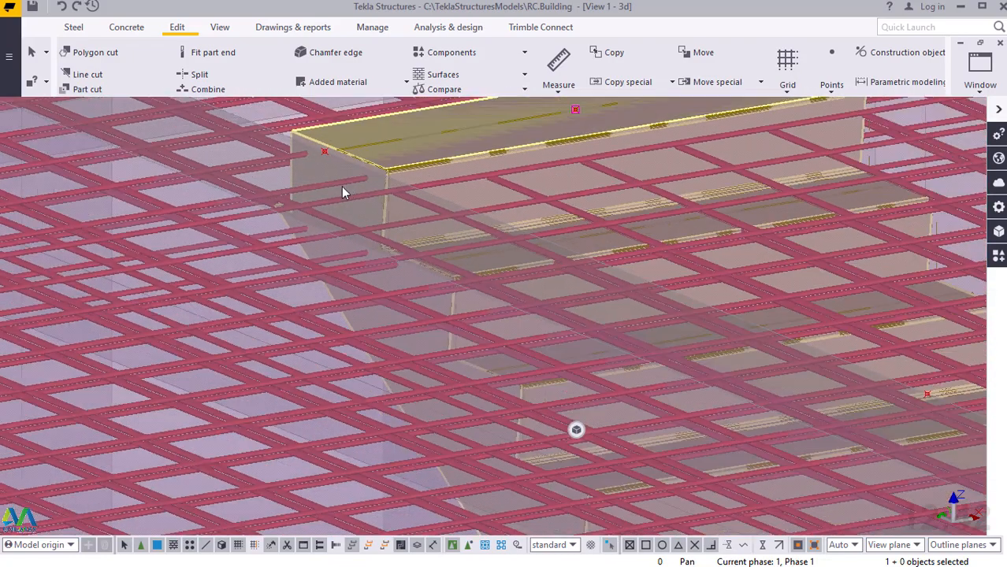
pyautogui.scroll(-10, 347, 185)
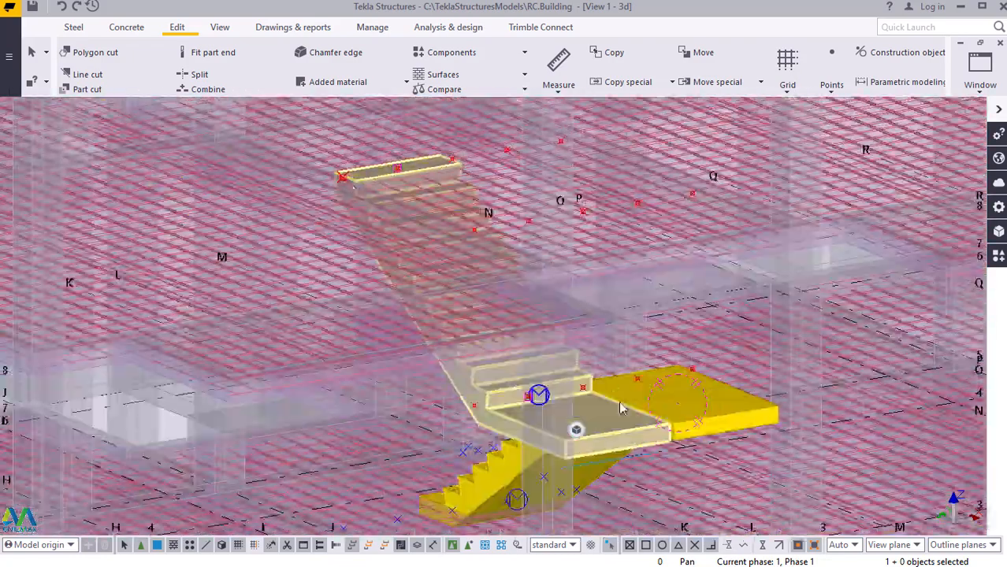
pyautogui.scroll(10, 607, 370)
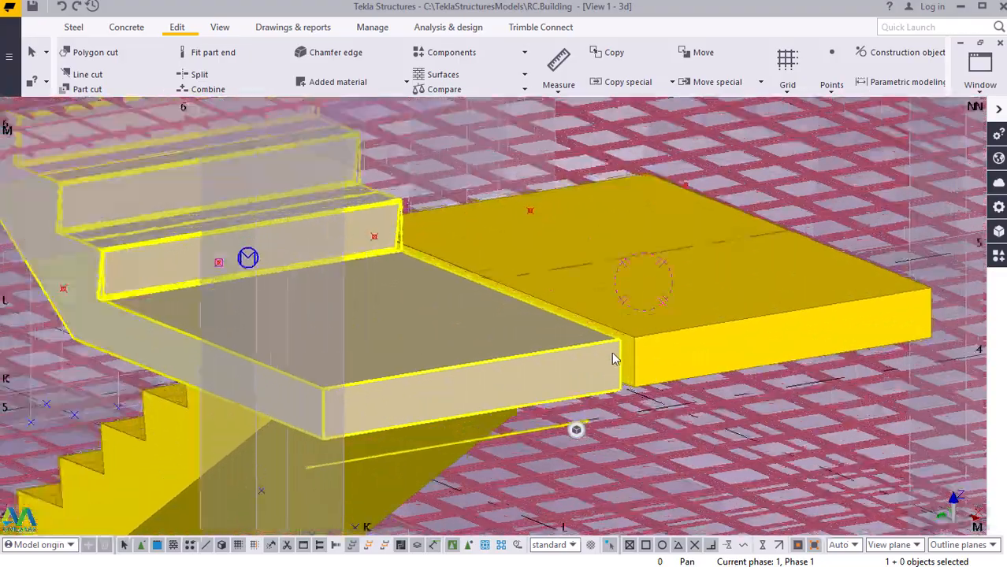
pyautogui.scroll(-10, 654, 354)
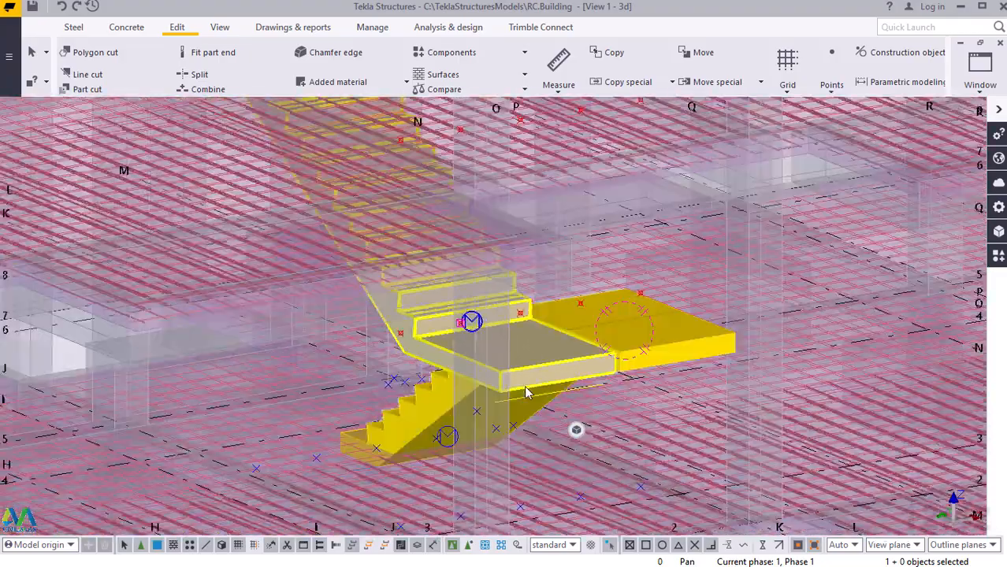
pyautogui.scroll(-2, 536, 376)
pyautogui.scroll(5, 402, 214)
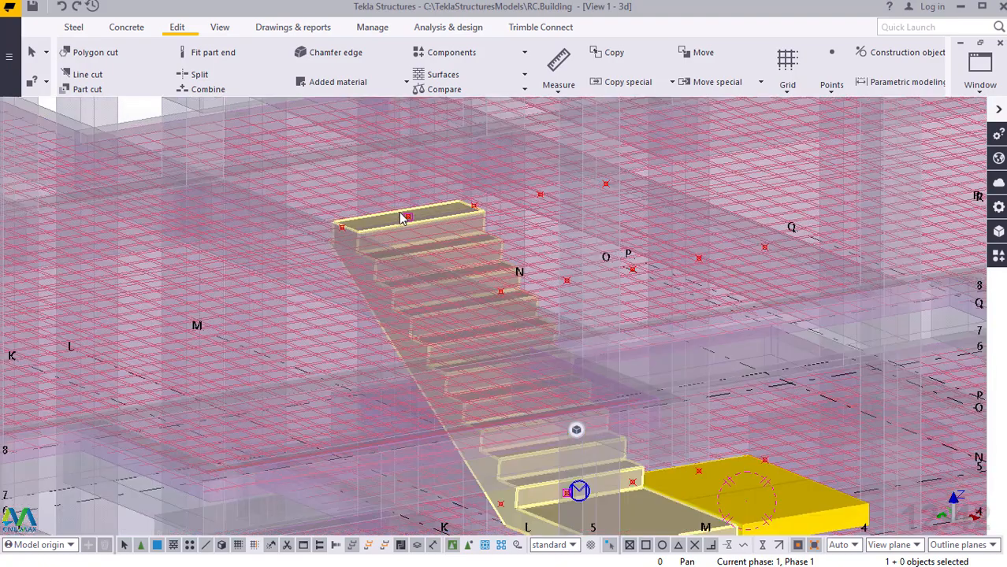
pyautogui.scroll(3, 397, 228)
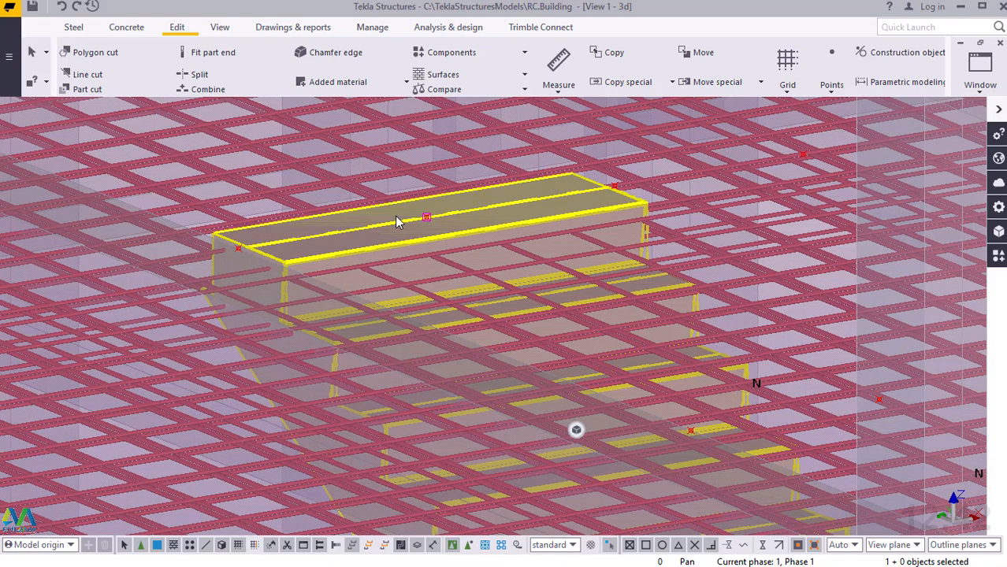
# Open the second stair's component properties, set its P2 landing length to 250, and apply the value to the stair
pyautogui.doubleClick(396, 218)
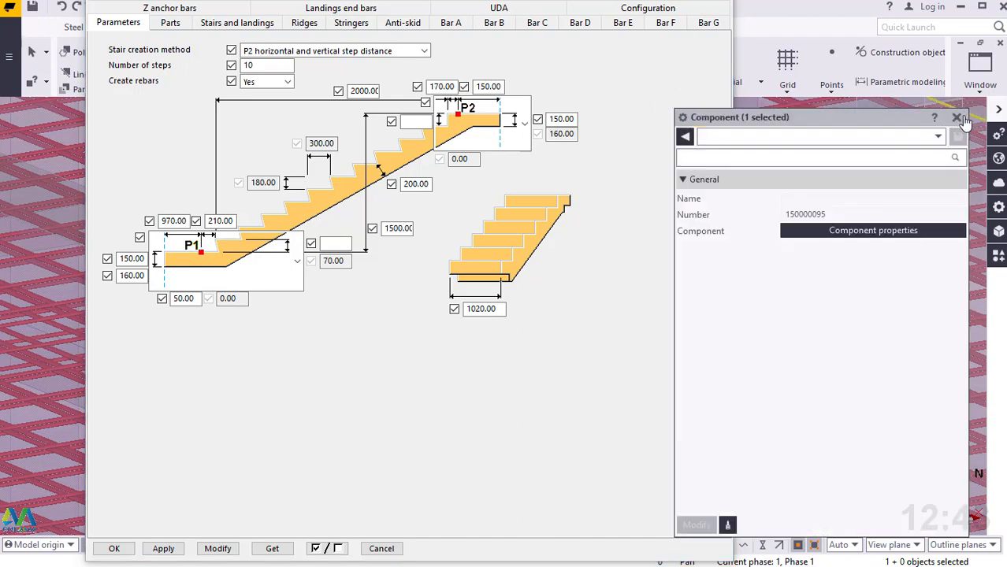
pyautogui.click(958, 118)
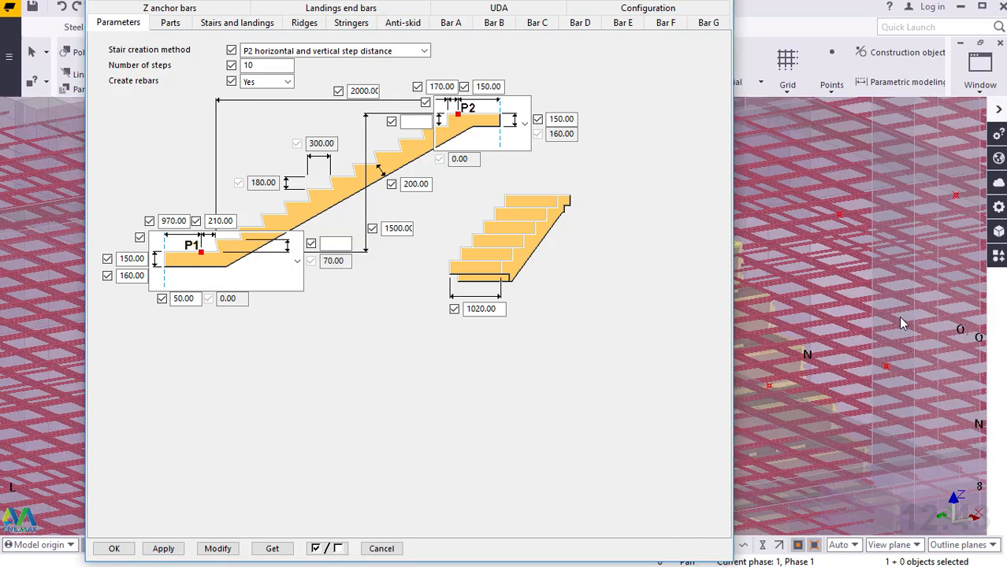
pyautogui.scroll(-5, 901, 323)
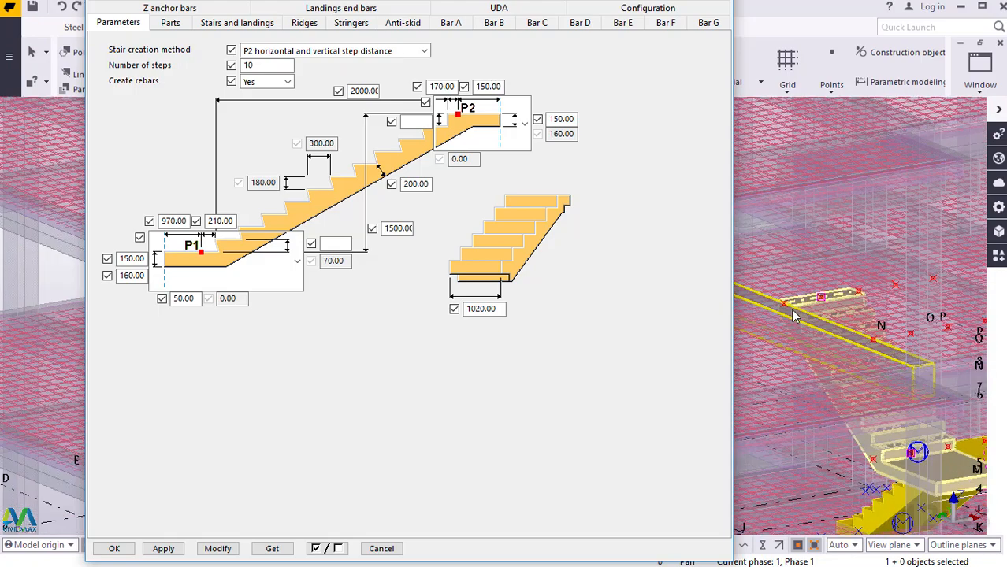
pyautogui.scroll(5, 790, 309)
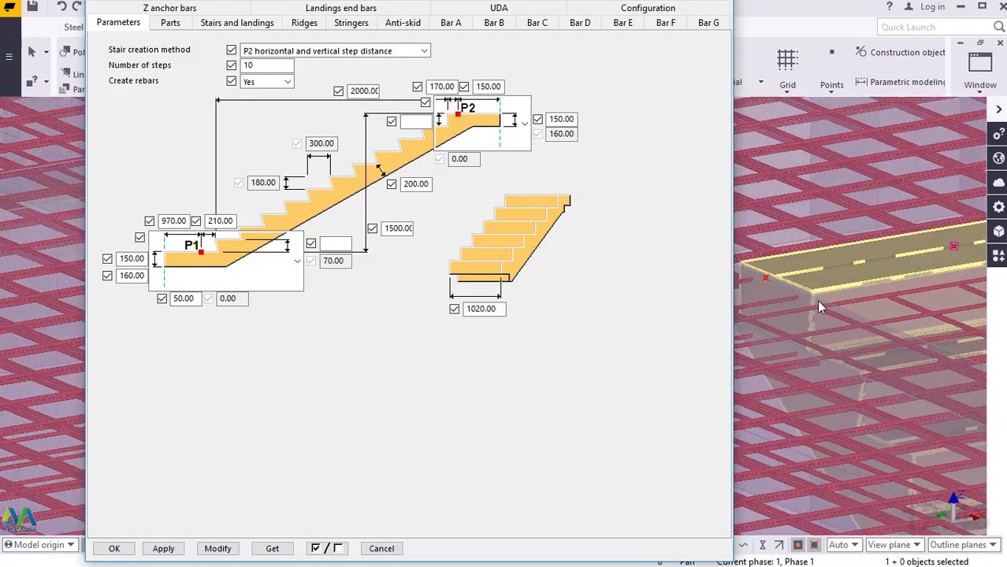
pyautogui.scroll(3, 826, 300)
pyautogui.scroll(-3, 772, 305)
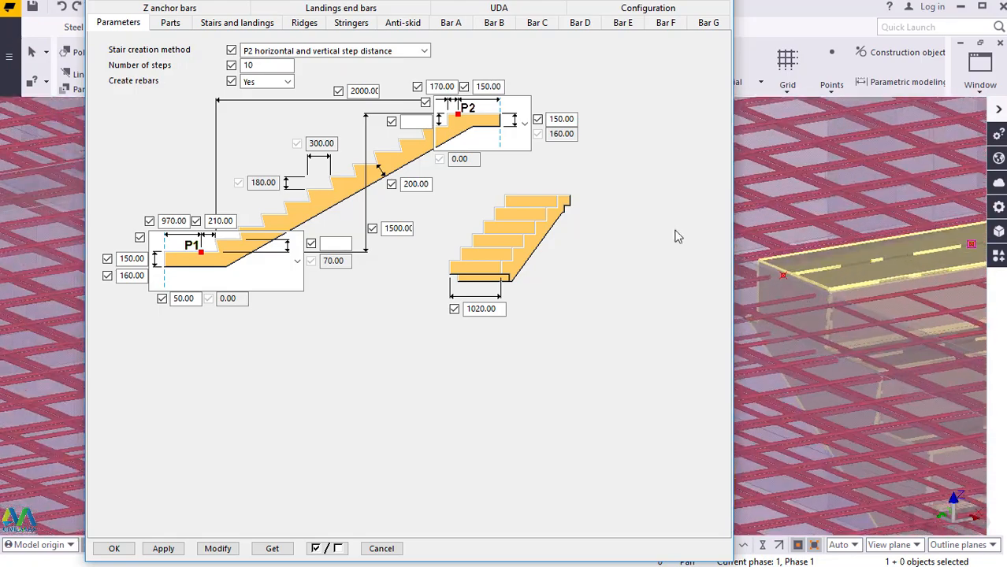
pyautogui.click(483, 87)
pyautogui.press('BackSpace')
pyautogui.write('2')
pyautogui.click(220, 547)
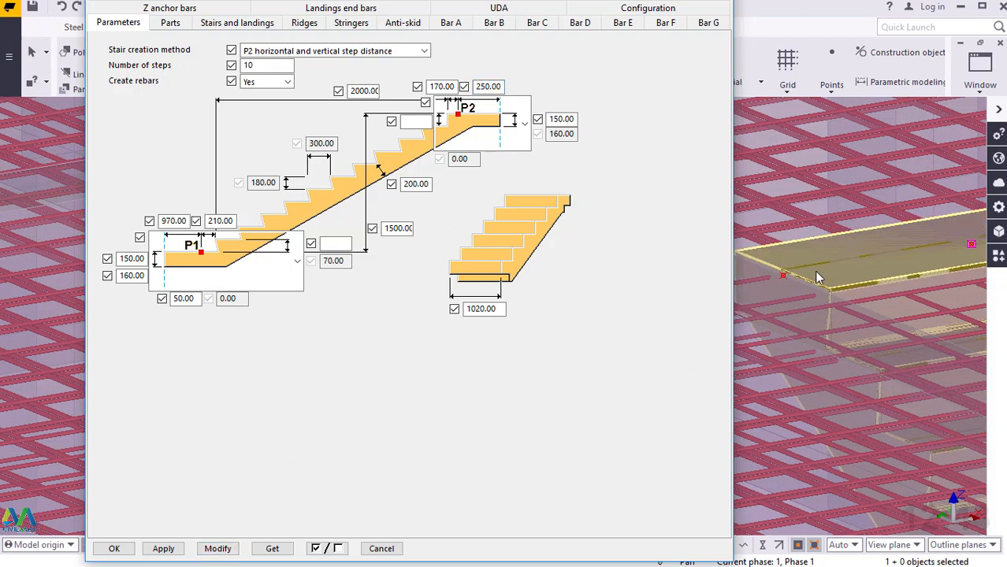
# Examine the second stair's extended upper landing in the slab and the gap between its lower landing and the first stair's landing
pyautogui.scroll(8, 765, 292)
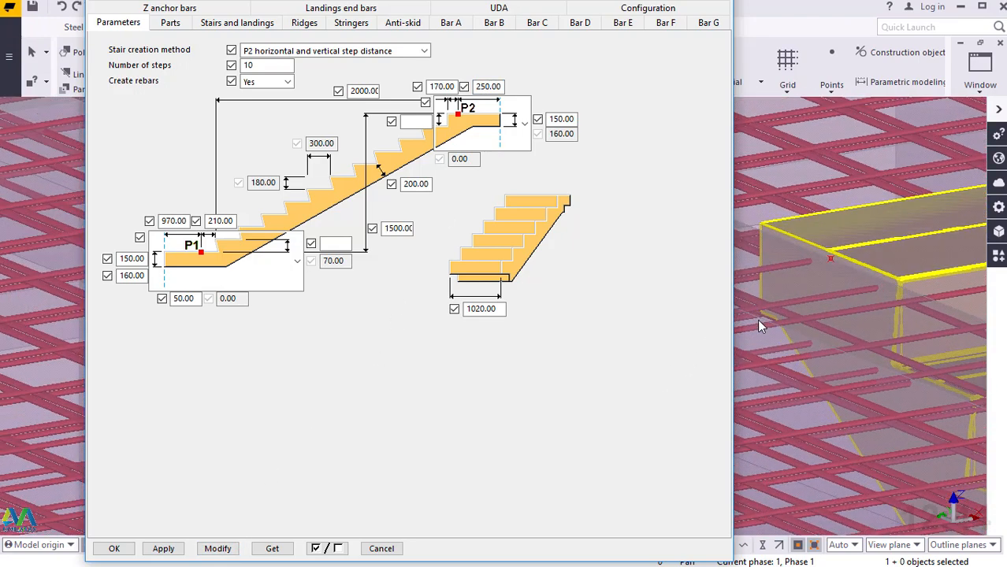
pyautogui.scroll(-8, 775, 256)
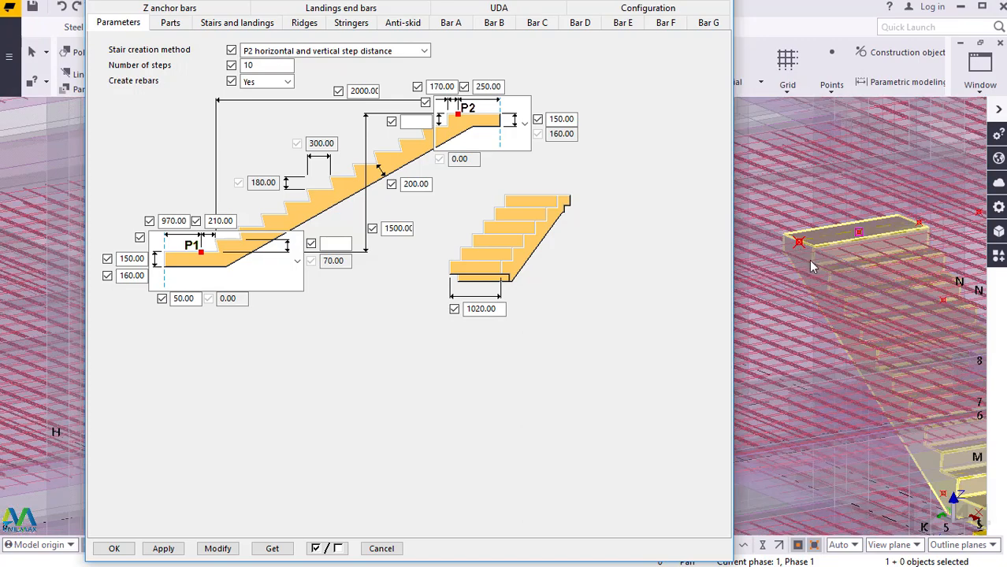
pyautogui.scroll(-4, 801, 277)
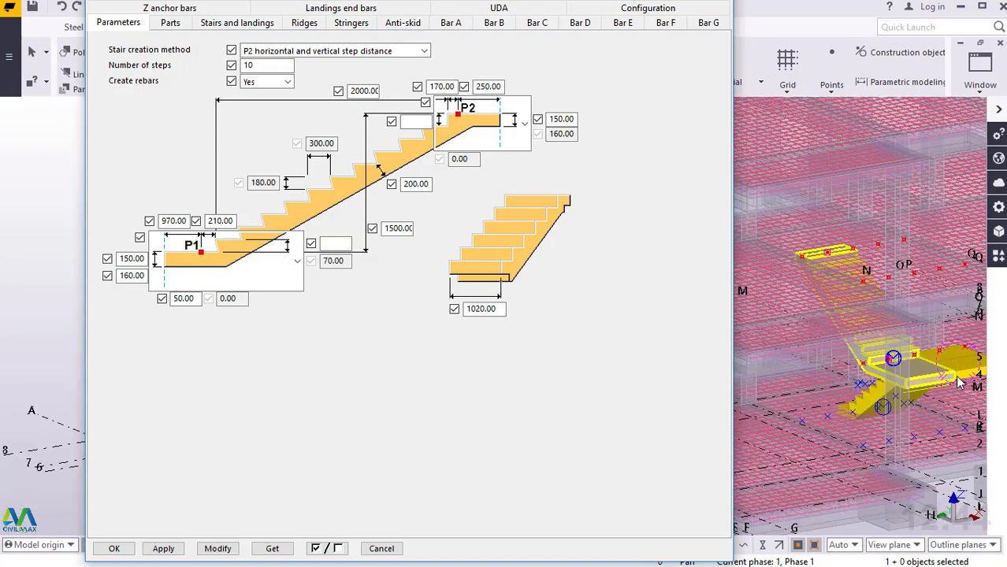
pyautogui.scroll(6, 957, 385)
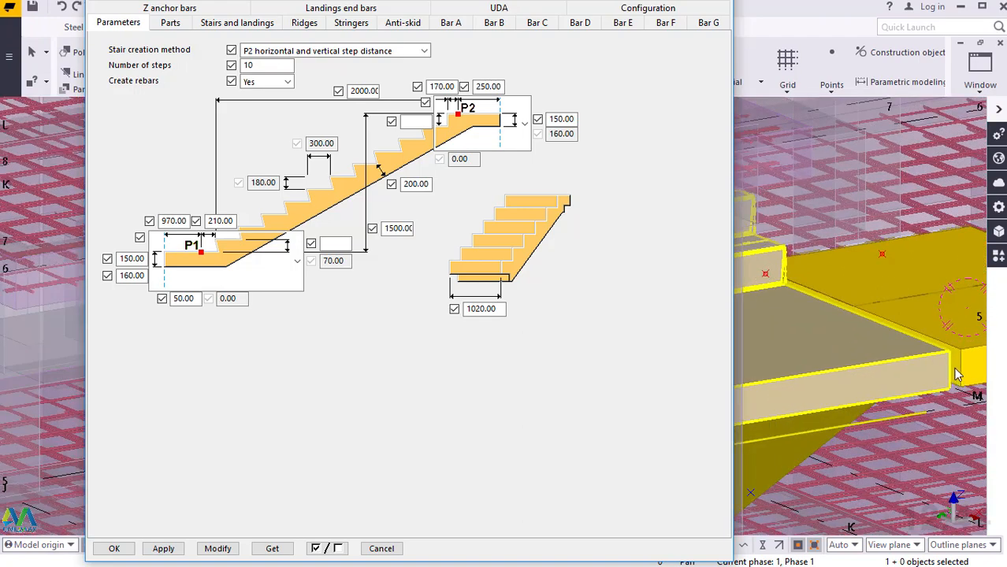
pyautogui.moveTo(949, 368); pyautogui.dragTo(836, 387, button='middle')
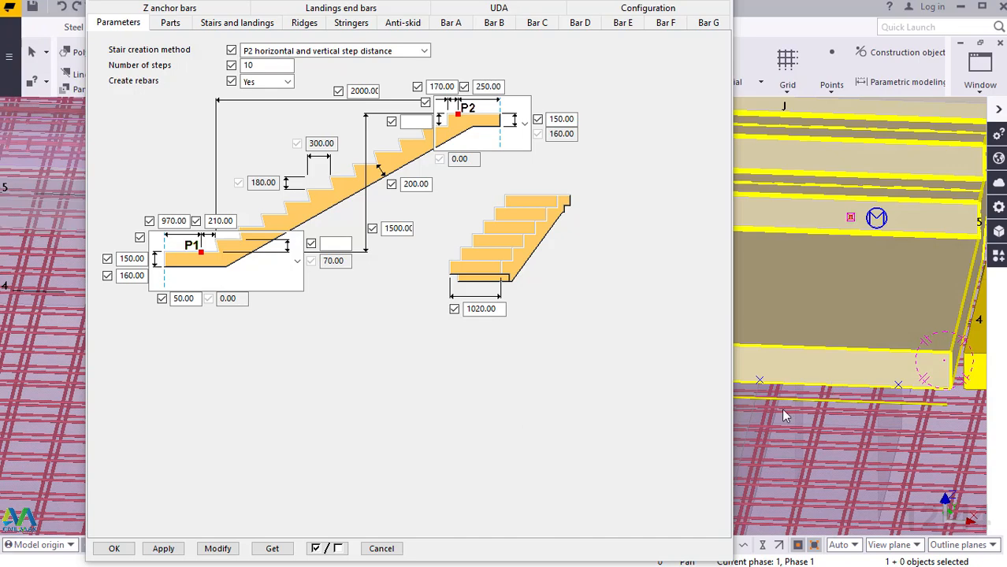
pyautogui.scroll(-1, 949, 371)
pyautogui.moveTo(966, 355); pyautogui.dragTo(891, 373, button='middle')
pyautogui.scroll(1, 891, 370)
pyautogui.scroll(1, 856, 382)
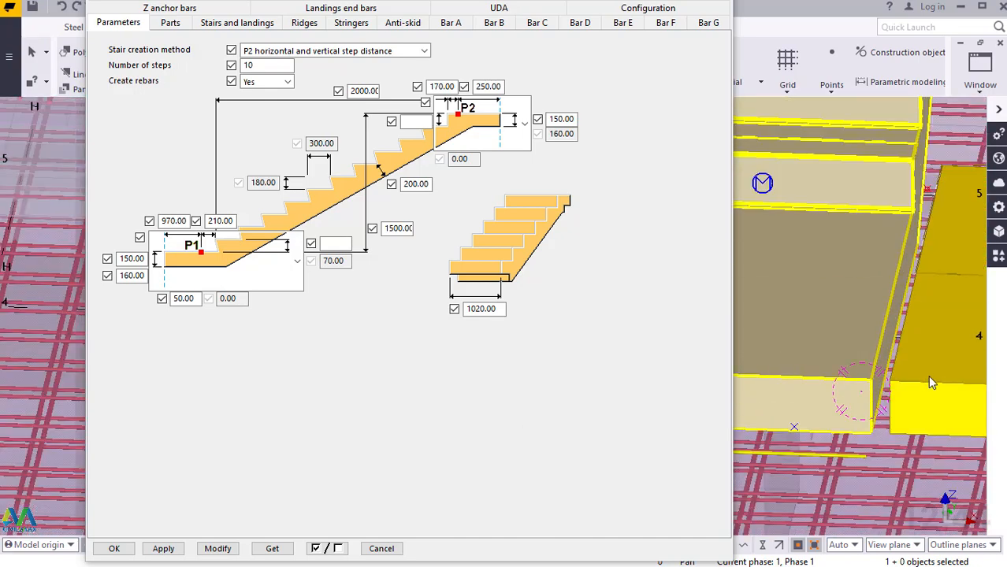
pyautogui.scroll(1, 927, 323)
pyautogui.scroll(2, 921, 319)
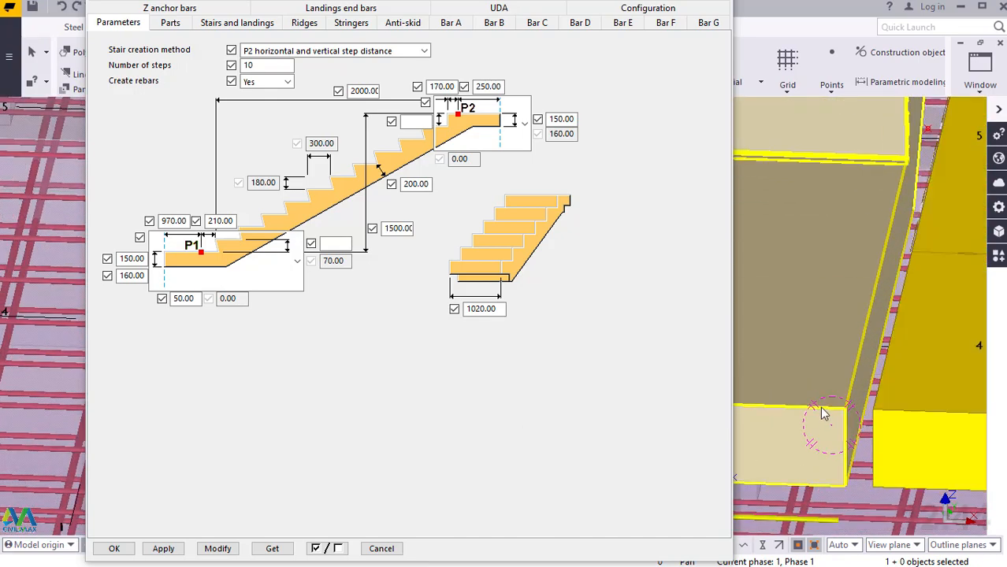
pyautogui.scroll(-2, 843, 358)
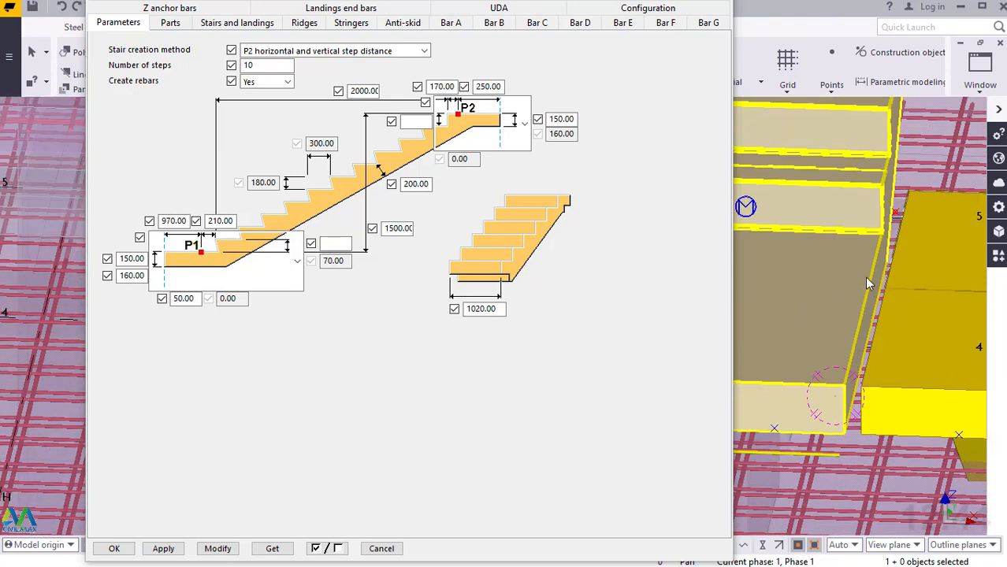
# Widen the second stair's lower landing by 50 on the side facing the first stair's landing, and apply the change
pyautogui.click(928, 290)
pyautogui.click(236, 22)
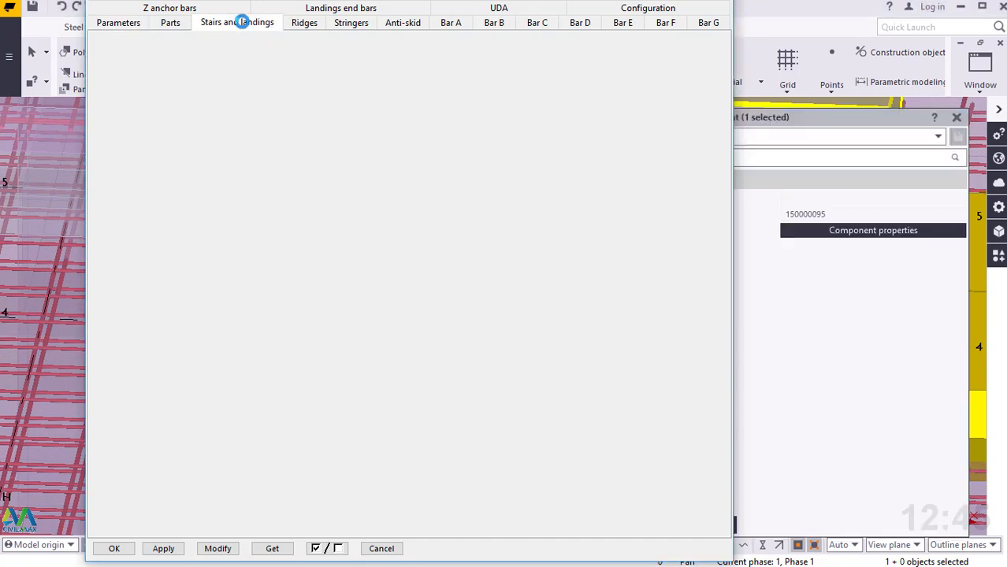
pyautogui.click(956, 117)
pyautogui.scroll(3, 885, 398)
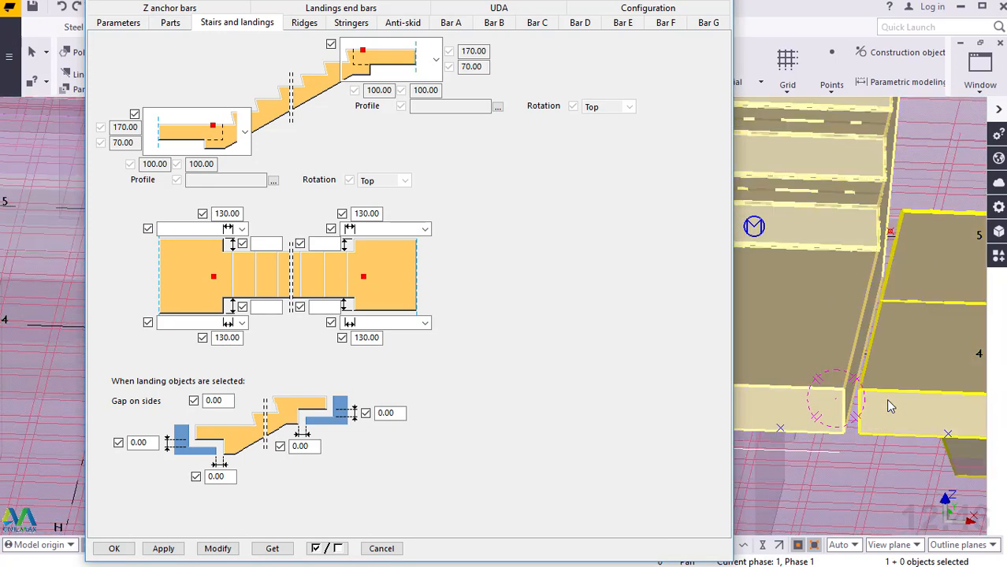
pyautogui.scroll(2, 885, 398)
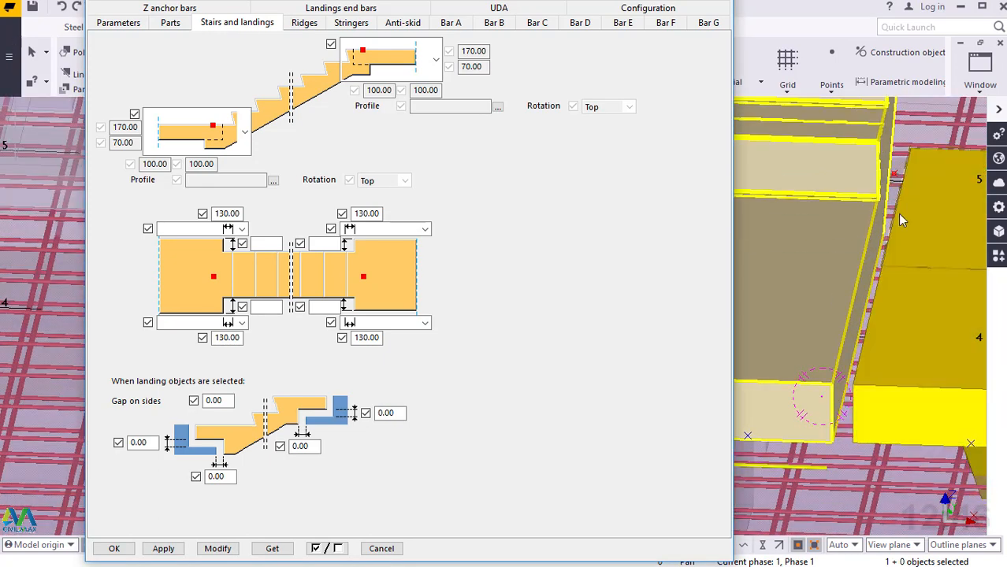
pyautogui.click(892, 392)
pyautogui.click(879, 396)
pyautogui.click(267, 309)
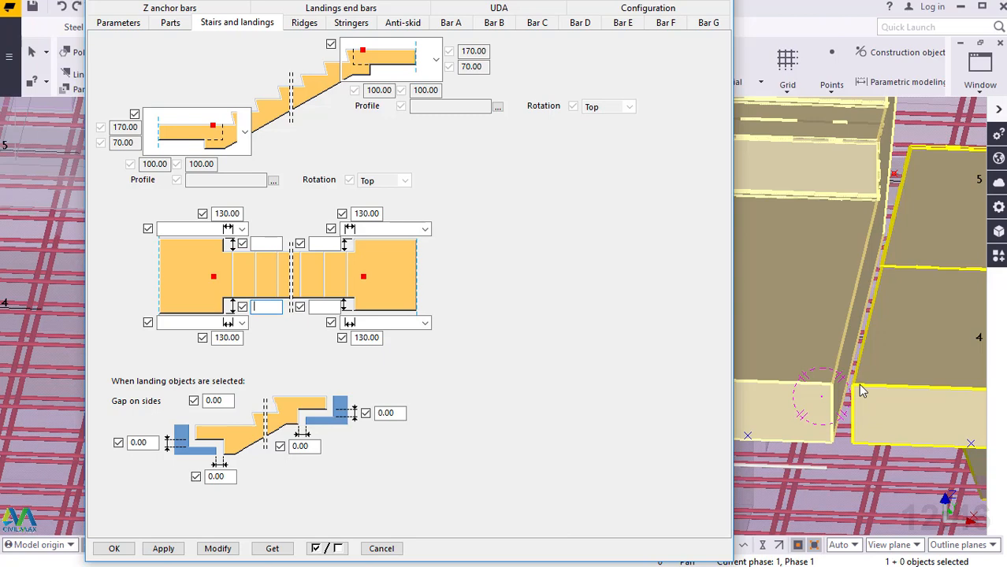
pyautogui.write('50')
pyautogui.click(218, 554)
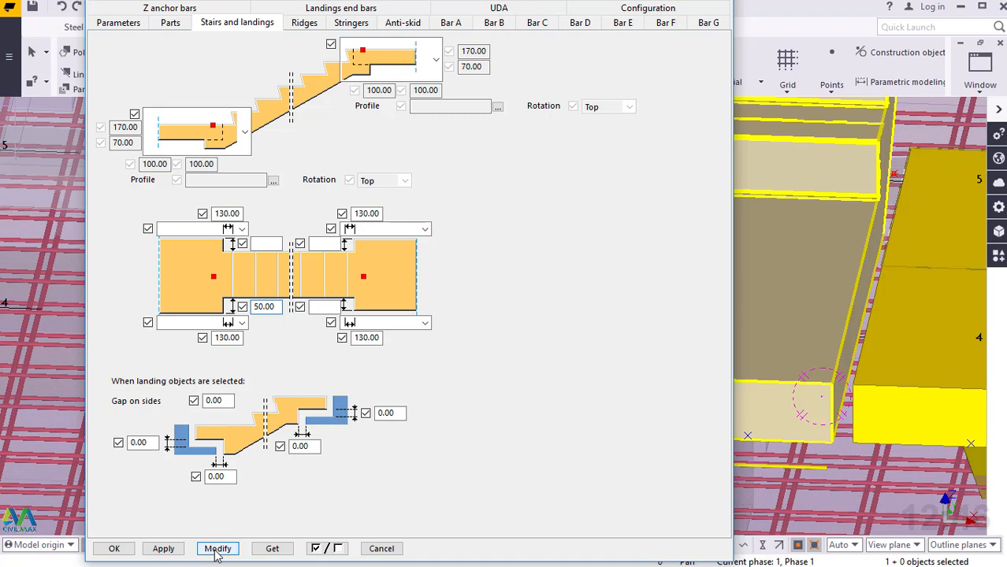
pyautogui.click(217, 549)
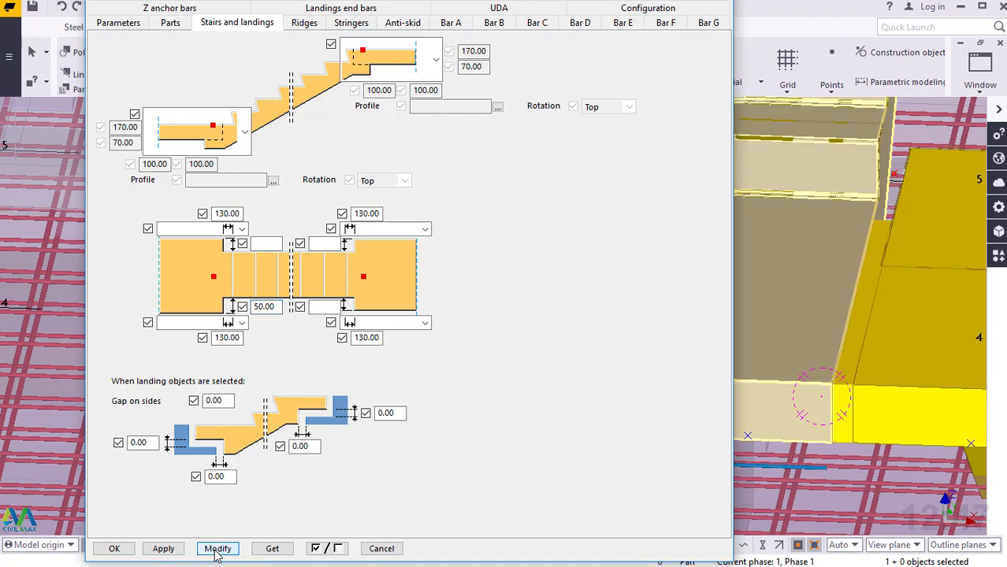
# Examine the joint between the two landings along the widened edge, and close the stair's component properties with the values accepted
pyautogui.scroll(3, 855, 348)
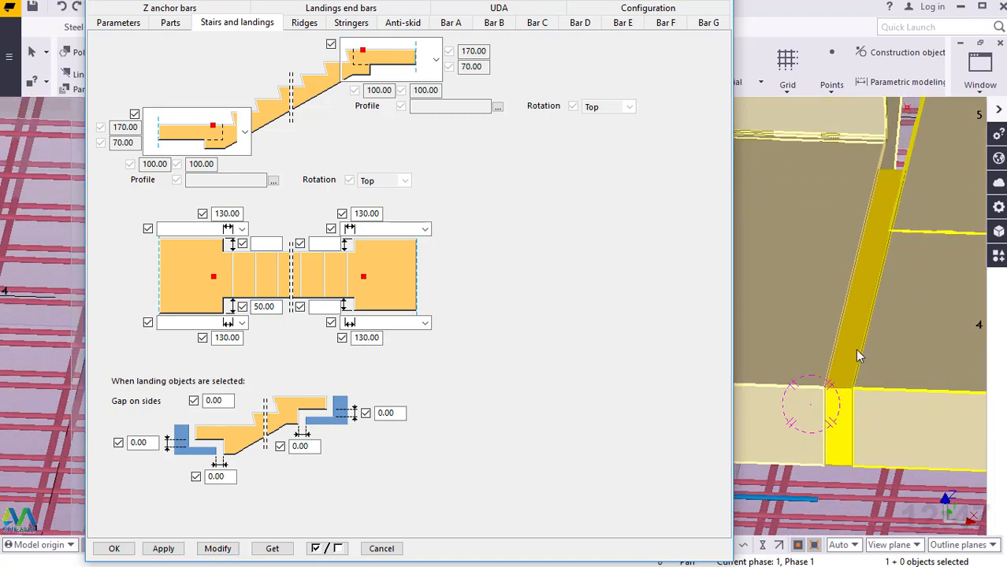
pyautogui.scroll(-2, 829, 440)
pyautogui.scroll(2, 884, 239)
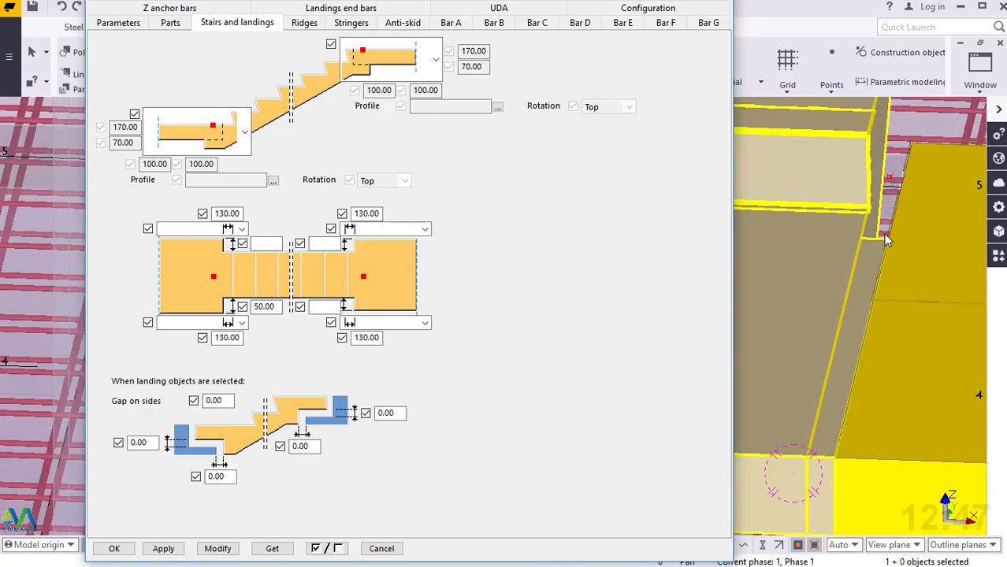
pyautogui.scroll(-1, 827, 273)
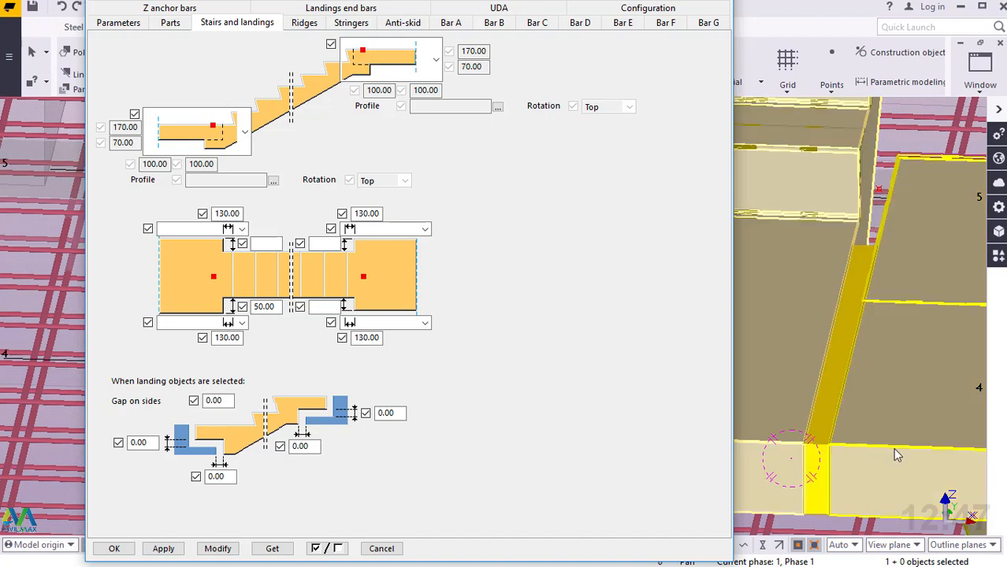
pyautogui.scroll(-2, 825, 364)
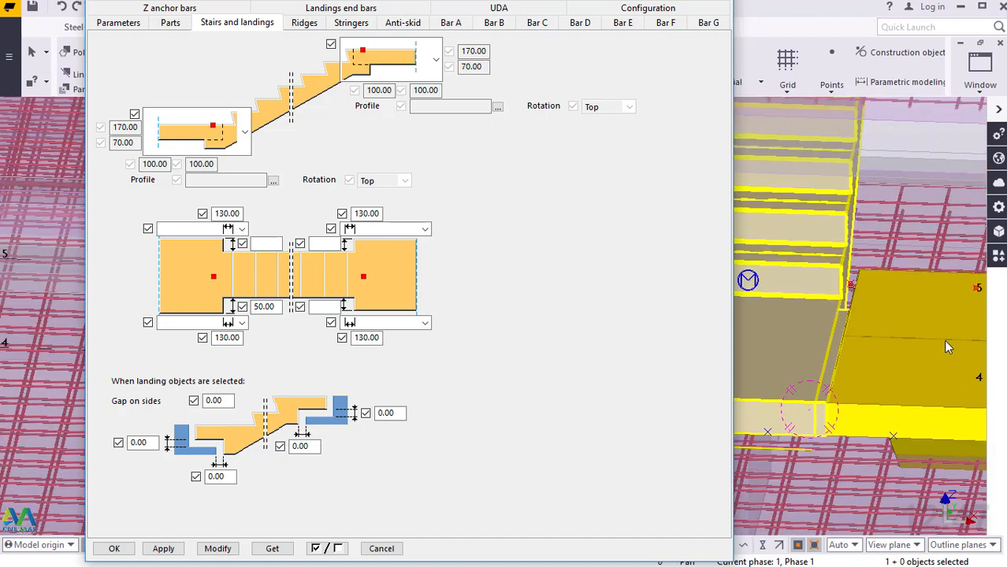
pyautogui.scroll(-2, 939, 342)
pyautogui.scroll(-3, 937, 347)
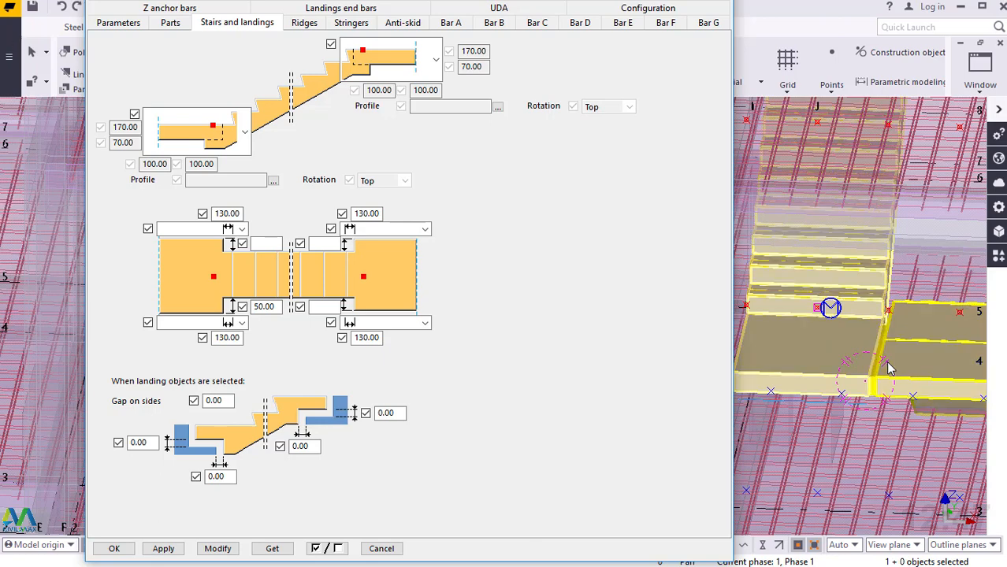
pyautogui.scroll(-3, 873, 358)
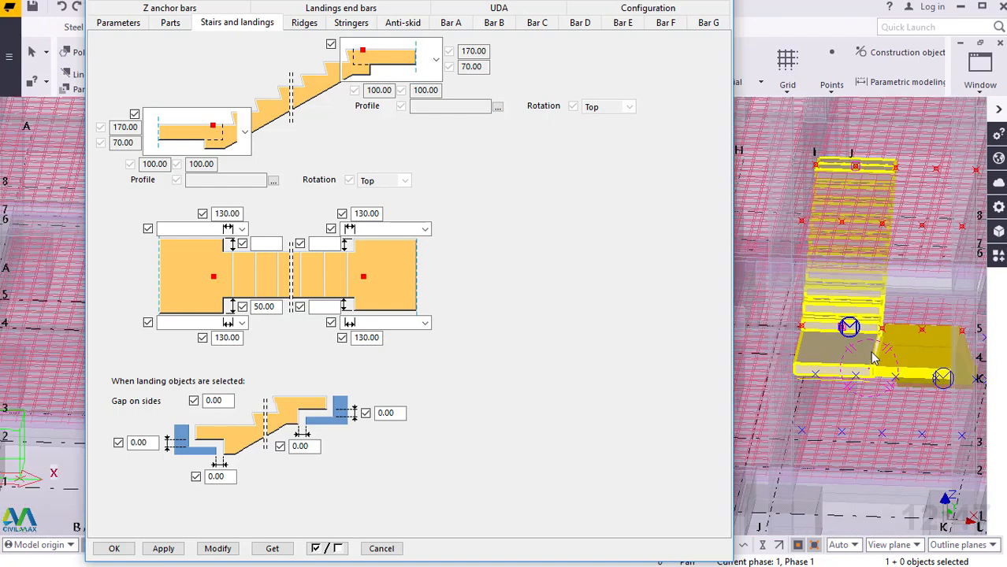
pyautogui.scroll(-2, 873, 359)
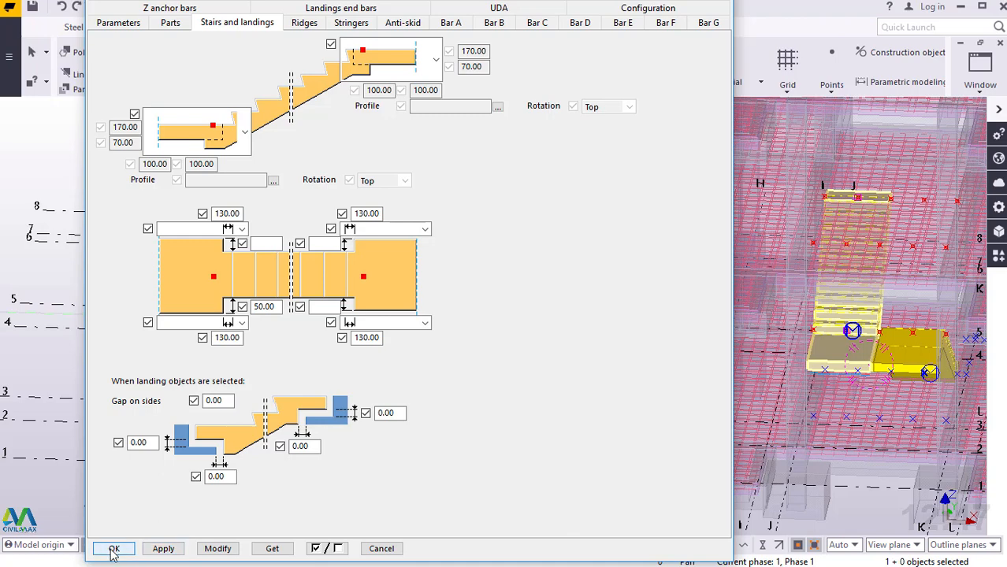
pyautogui.click(157, 548)
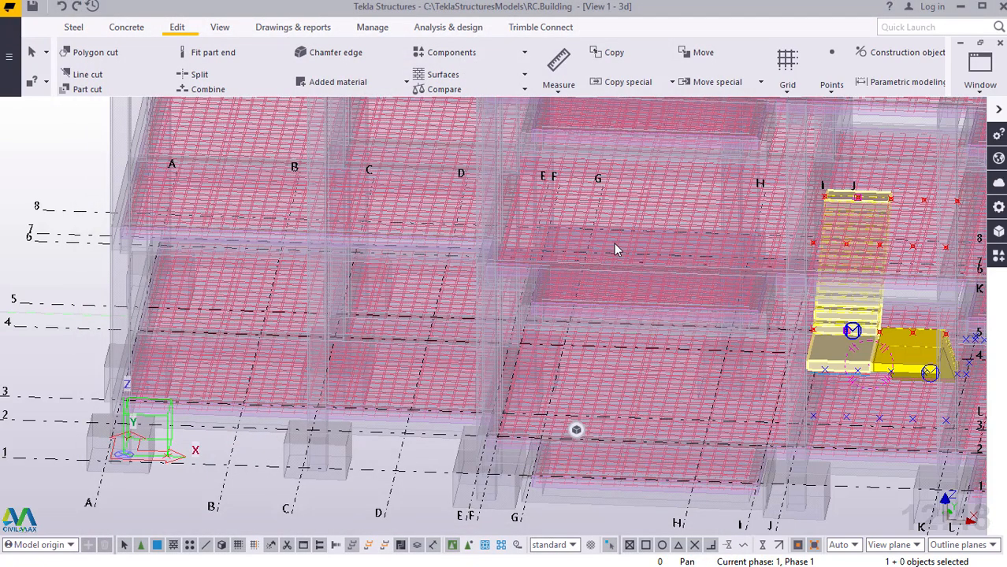
# Show the model parts as rendered and examine the joined landings and the outer landing edge beside the column
pyautogui.hotkey('ctrl', '4')
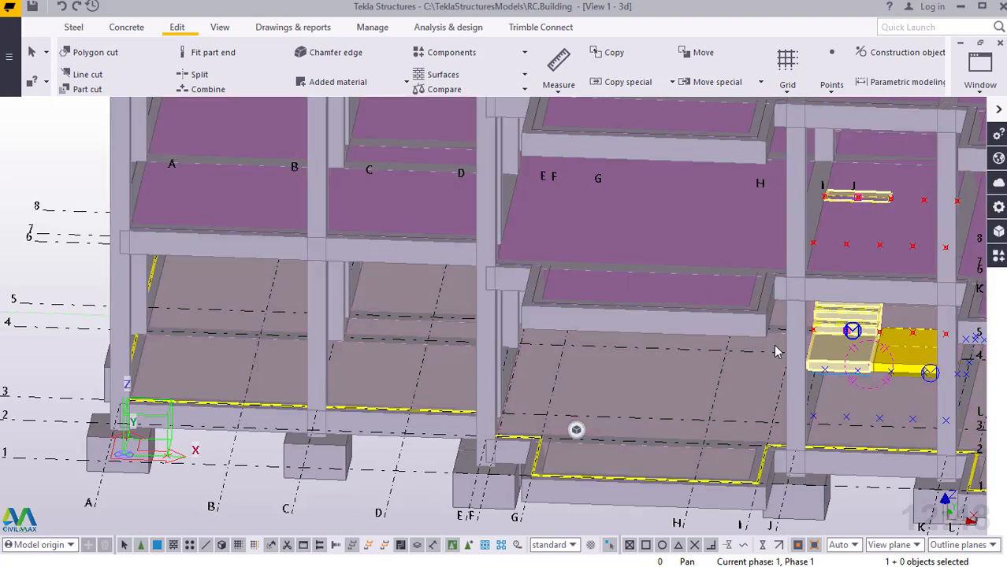
pyautogui.keyDown('ctrl'); pyautogui.moveTo(776, 352); pyautogui.dragTo(830, 318, button='middle'); pyautogui.keyUp('ctrl')
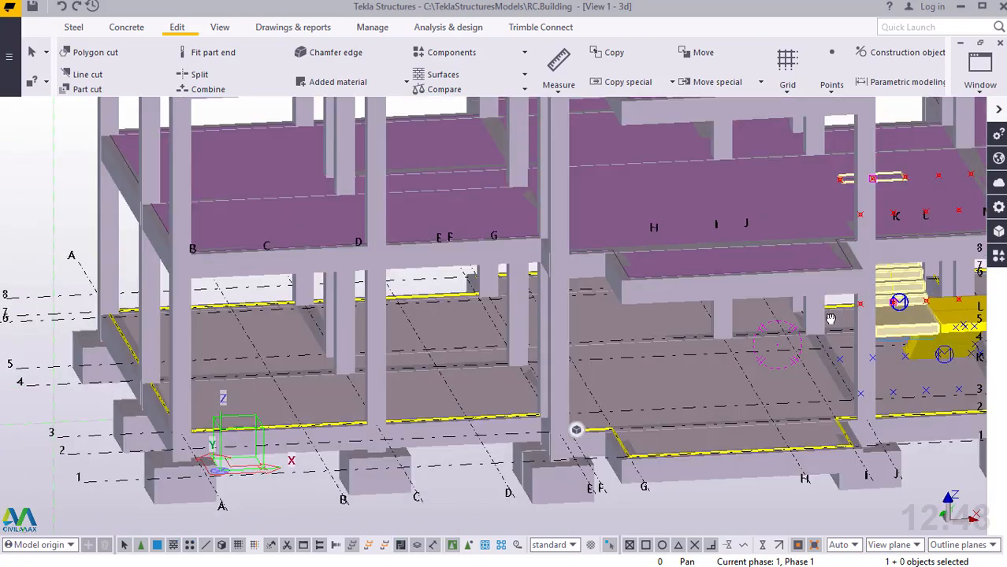
pyautogui.scroll(-4, 831, 318)
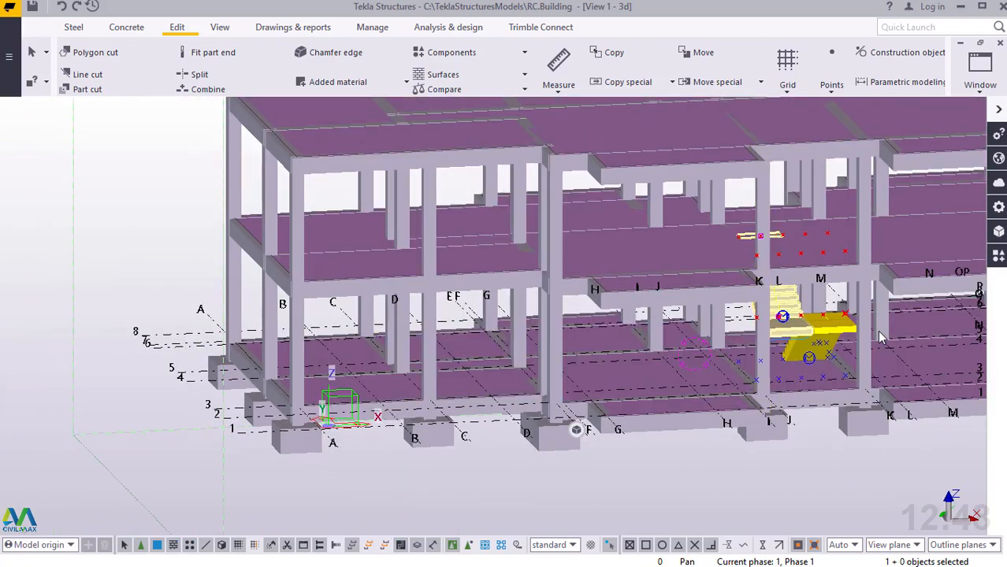
pyautogui.scroll(5, 847, 337)
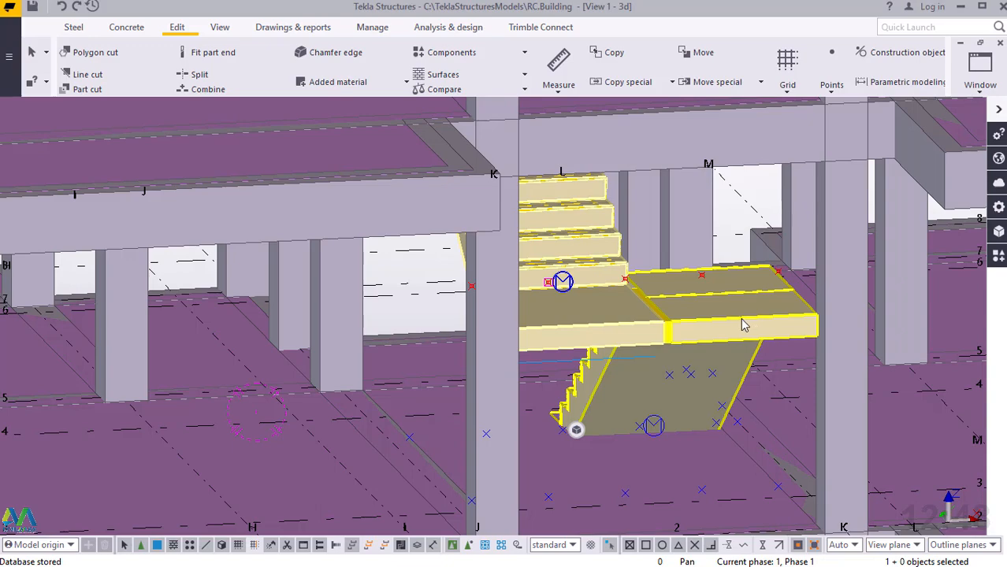
pyautogui.keyDown('ctrl'); pyautogui.moveTo(761, 323); pyautogui.dragTo(829, 334, button='middle'); pyautogui.keyUp('ctrl')
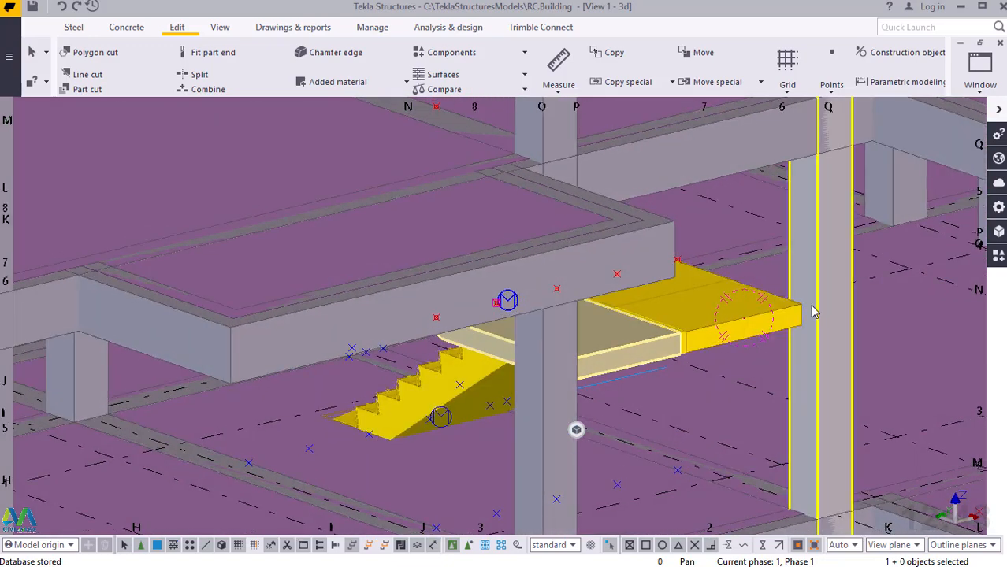
pyautogui.scroll(3, 814, 311)
pyautogui.scroll(2, 813, 311)
pyautogui.scroll(-2, 814, 312)
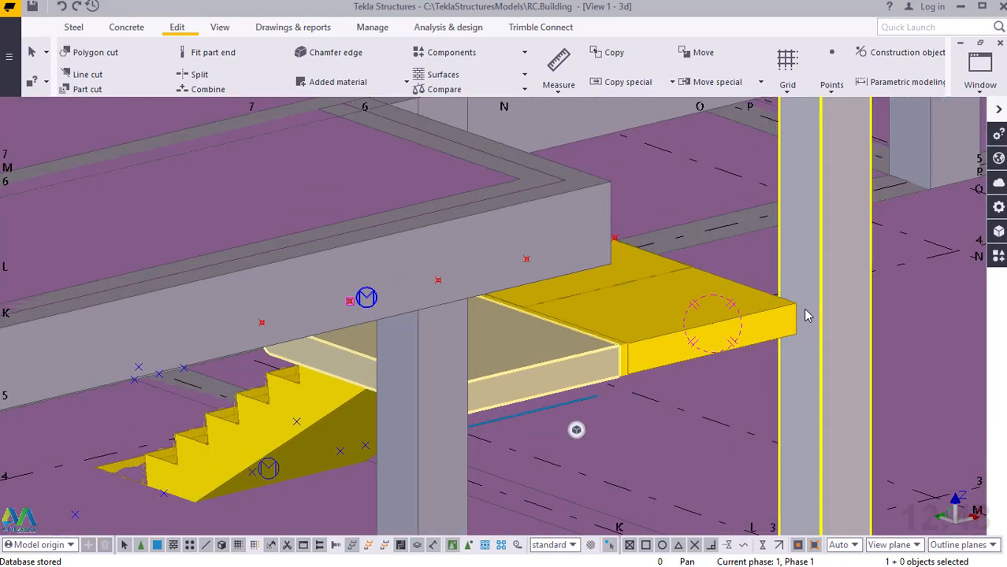
pyautogui.scroll(-2, 805, 314)
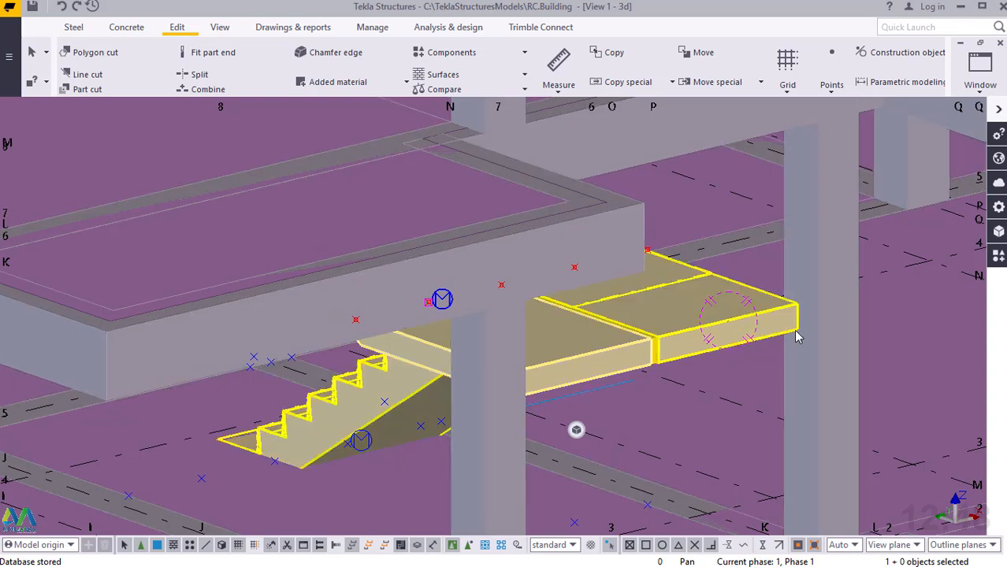
# Place reference points at the landing's outer upper corner and at the adjacent column's edges at landing level
pyautogui.scroll(2, 796, 336)
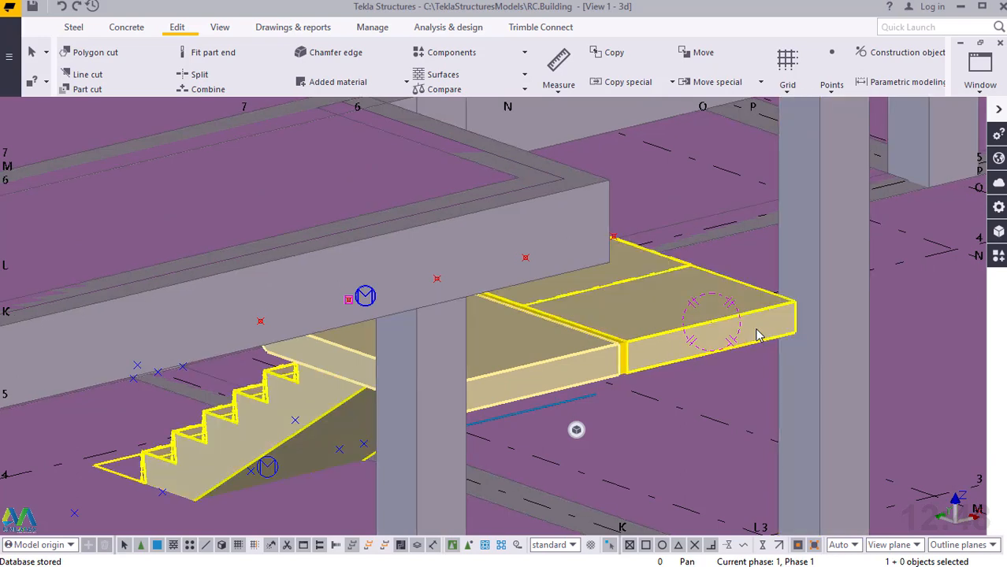
pyautogui.scroll(1, 762, 323)
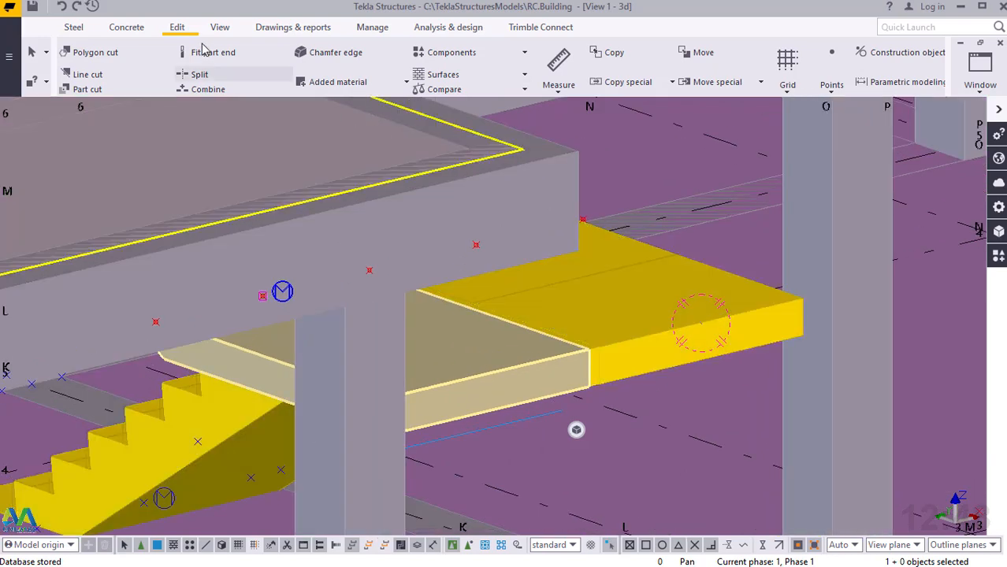
pyautogui.click(831, 79)
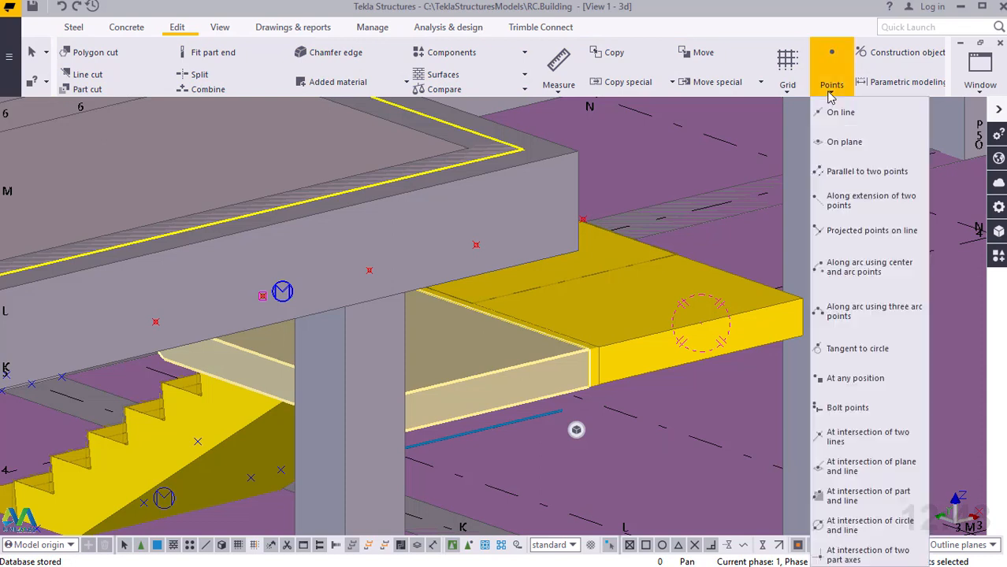
pyautogui.click(854, 378)
pyautogui.scroll(5, 826, 314)
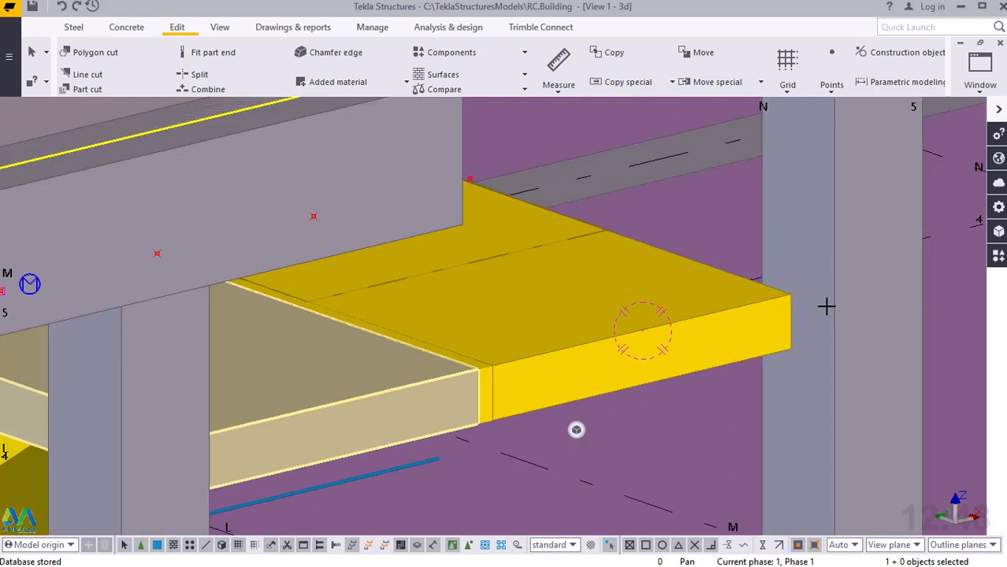
pyautogui.click(778, 291)
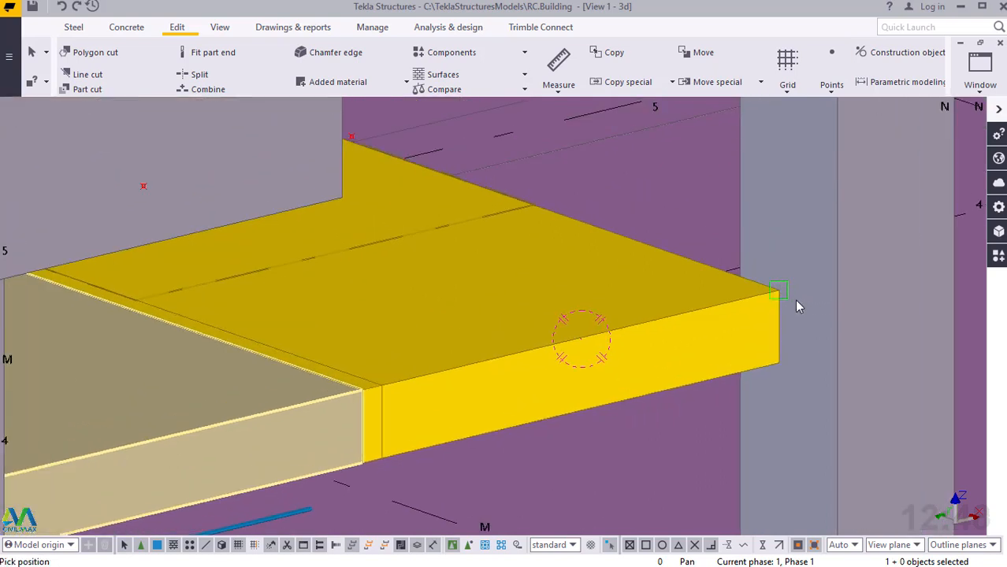
pyautogui.click(838, 305)
pyautogui.rightClick(774, 215)
pyautogui.click(816, 224)
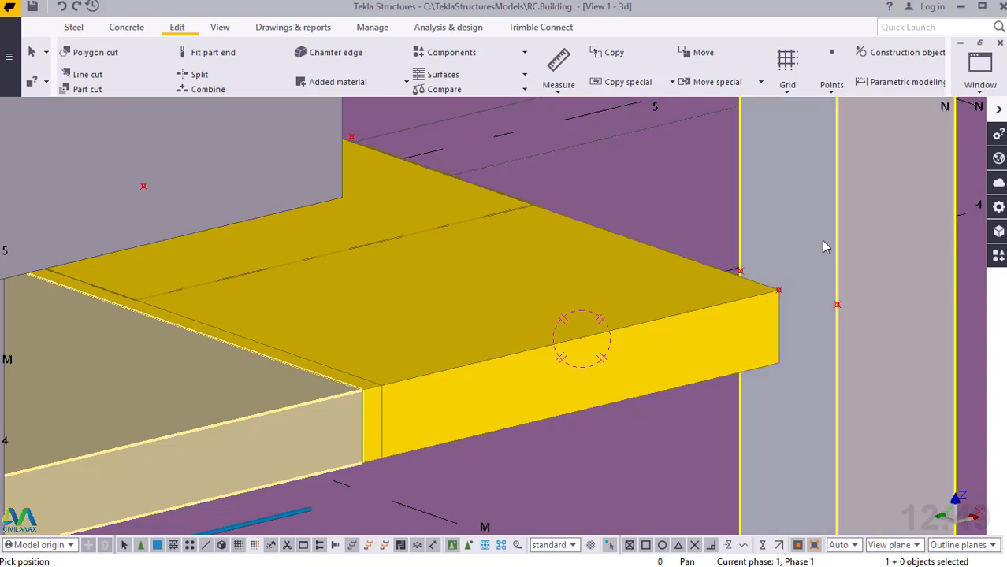
# Add 1 dividing point on the line between the two column-edge points beside the landing corner
pyautogui.click(830, 86)
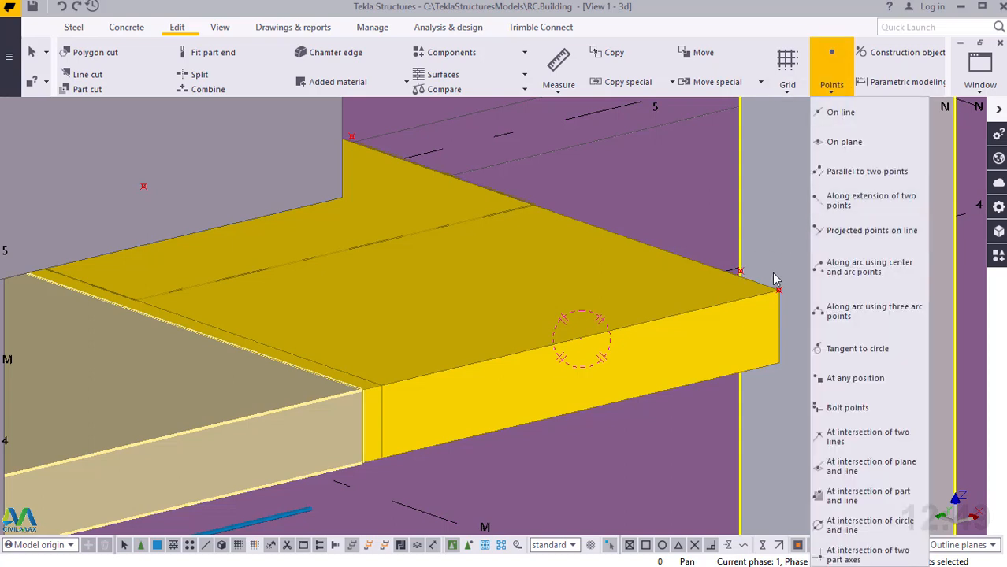
pyautogui.click(842, 114)
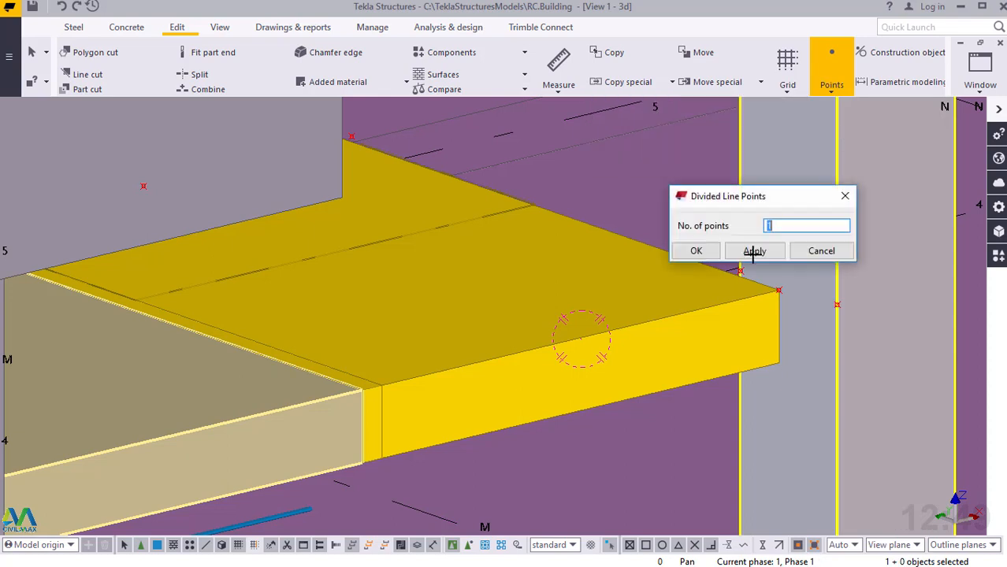
pyautogui.click(836, 304)
pyautogui.rightClick(873, 283)
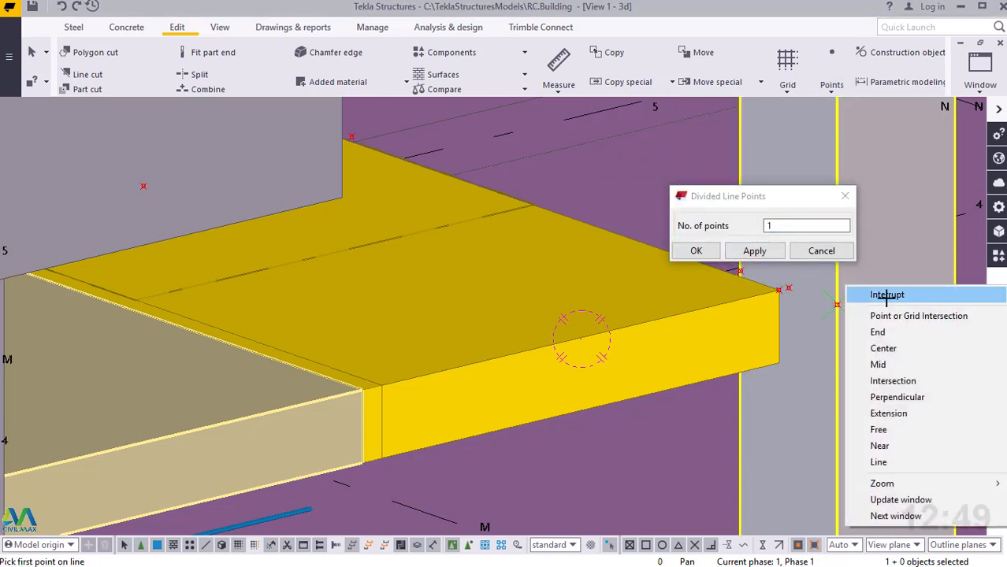
pyautogui.click(887, 295)
pyautogui.click(696, 251)
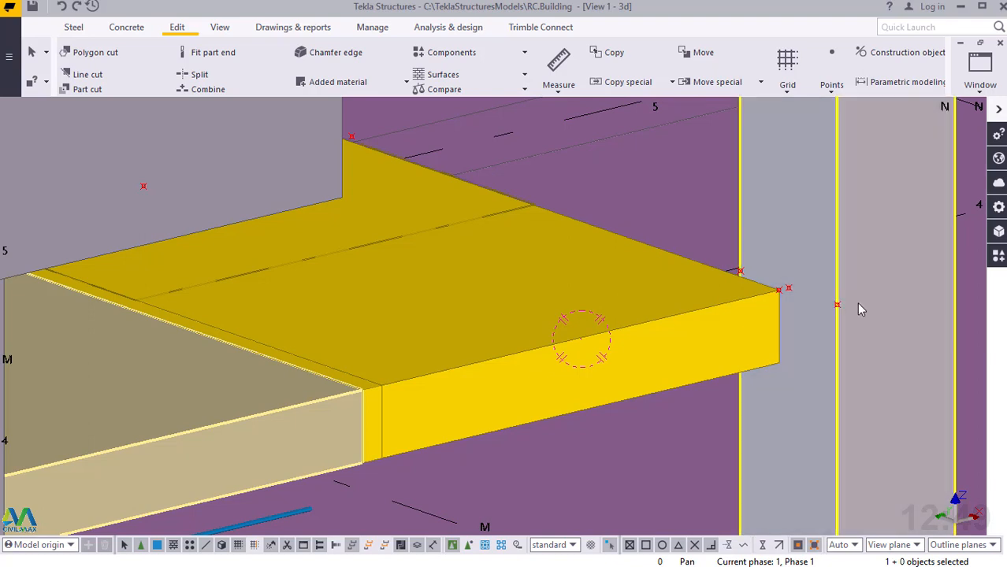
# Make one linear copy of the midpoint on the column face with dX 150, dY 0 and dZ 0
pyautogui.click(788, 289)
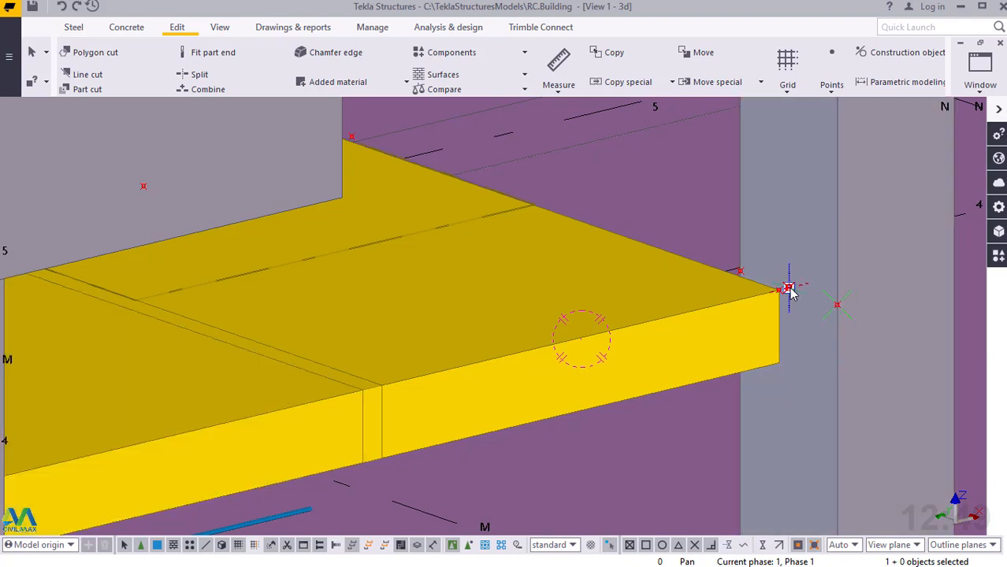
pyautogui.rightClick(790, 291)
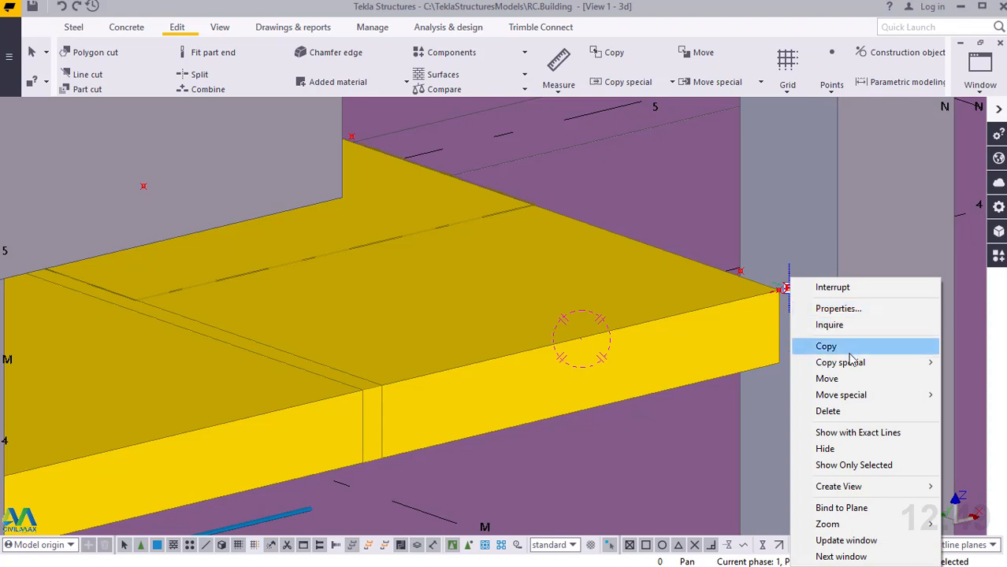
pyautogui.moveTo(849, 362)
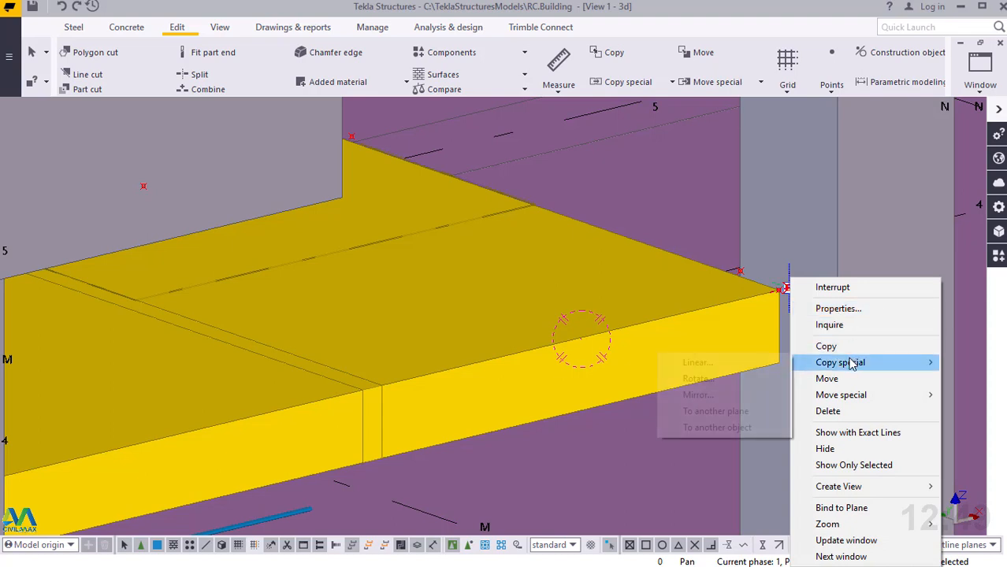
pyautogui.click(749, 363)
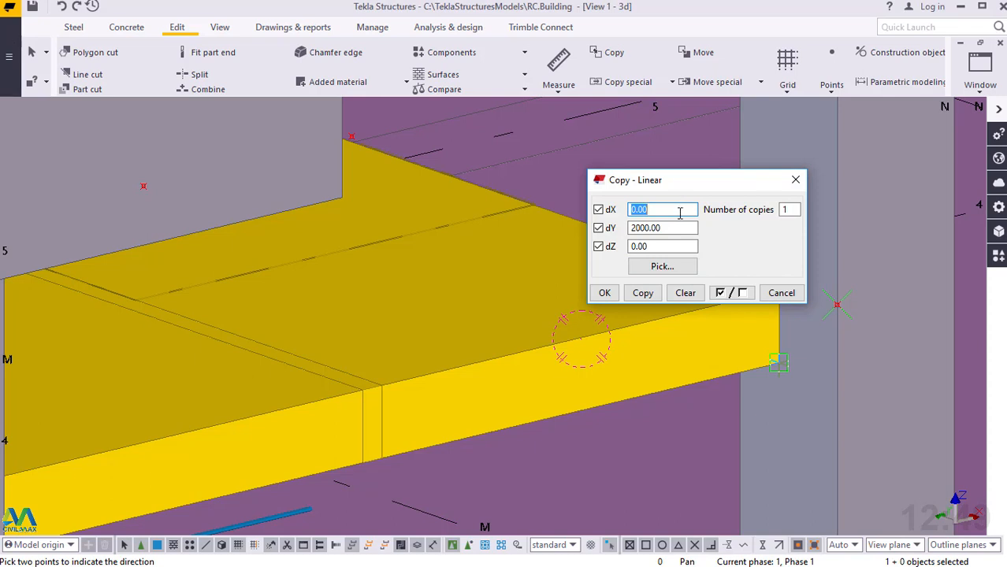
pyautogui.write('150')
pyautogui.moveTo(693, 228); pyautogui.dragTo(622, 230)
pyautogui.write('0')
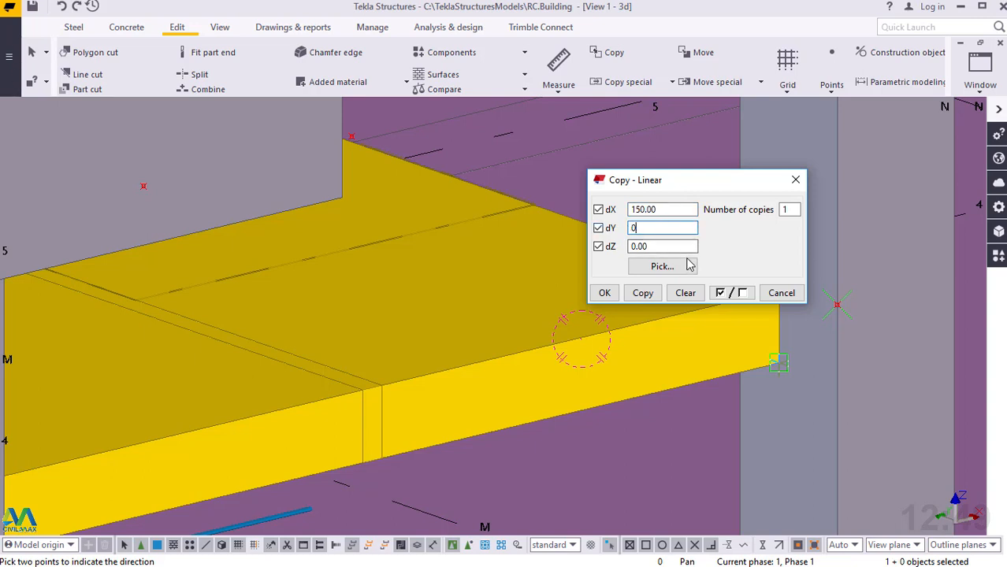
pyautogui.click(646, 293)
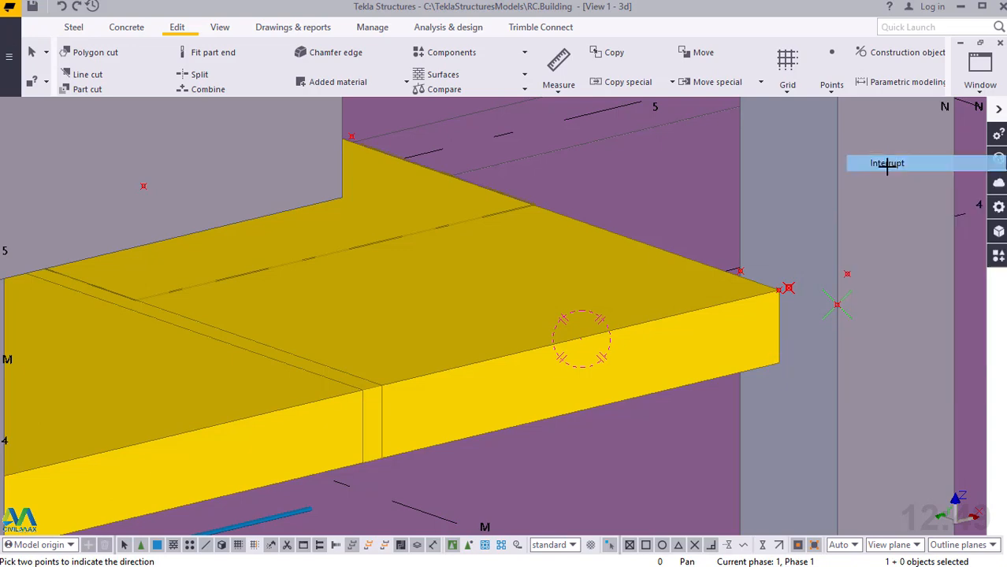
pyautogui.scroll(-5, 791, 232)
pyautogui.scroll(-2, 793, 236)
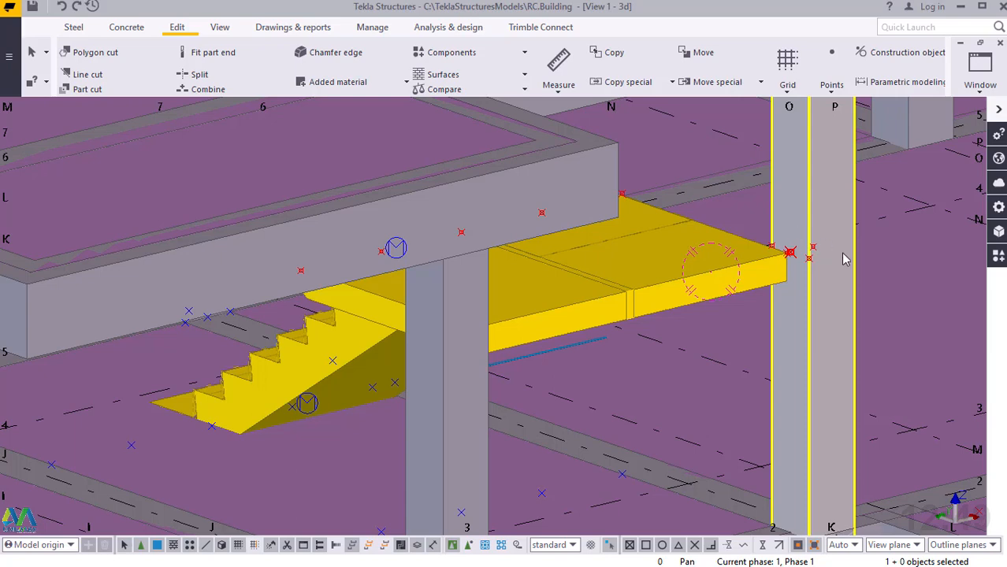
# Place a reference point on the far edge of the column's front face, level with the existing column-corner point
pyautogui.scroll(4, 844, 258)
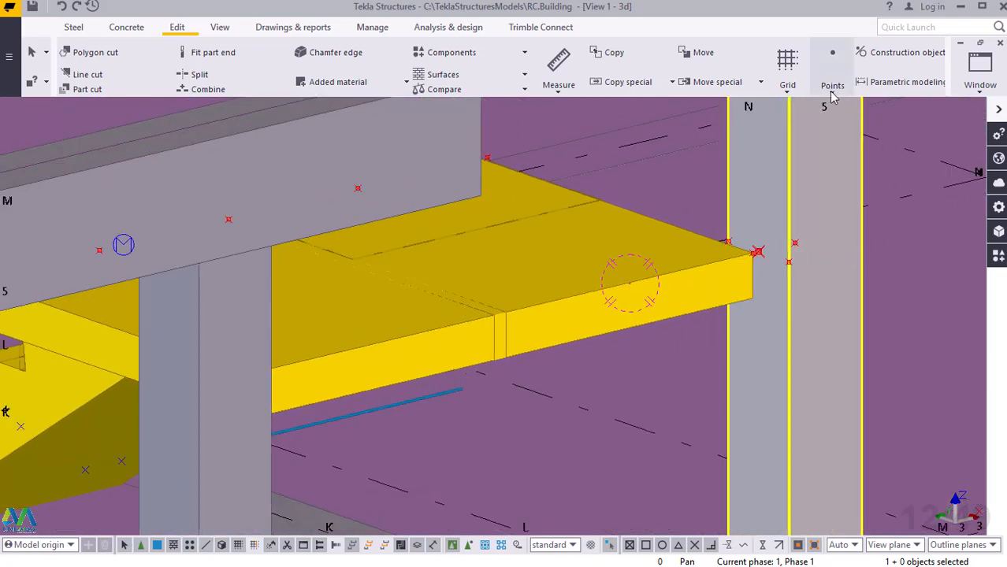
pyautogui.click(832, 91)
pyautogui.click(844, 379)
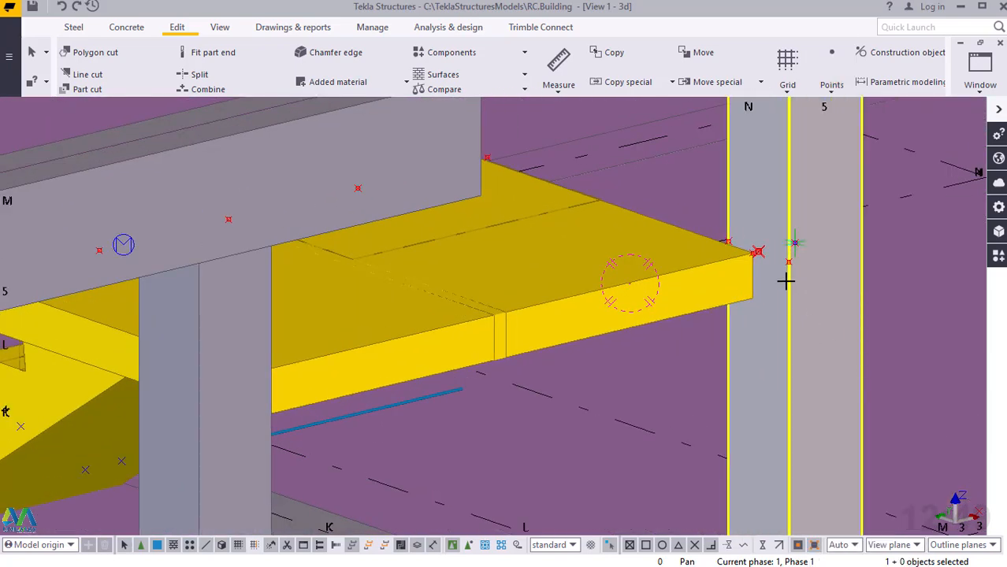
pyautogui.click(788, 262)
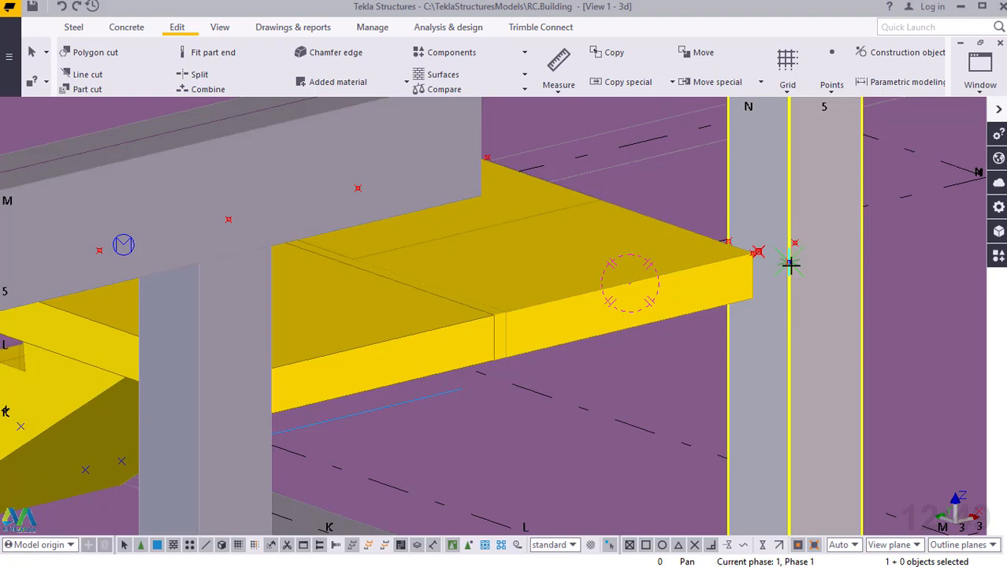
pyautogui.rightClick(866, 238)
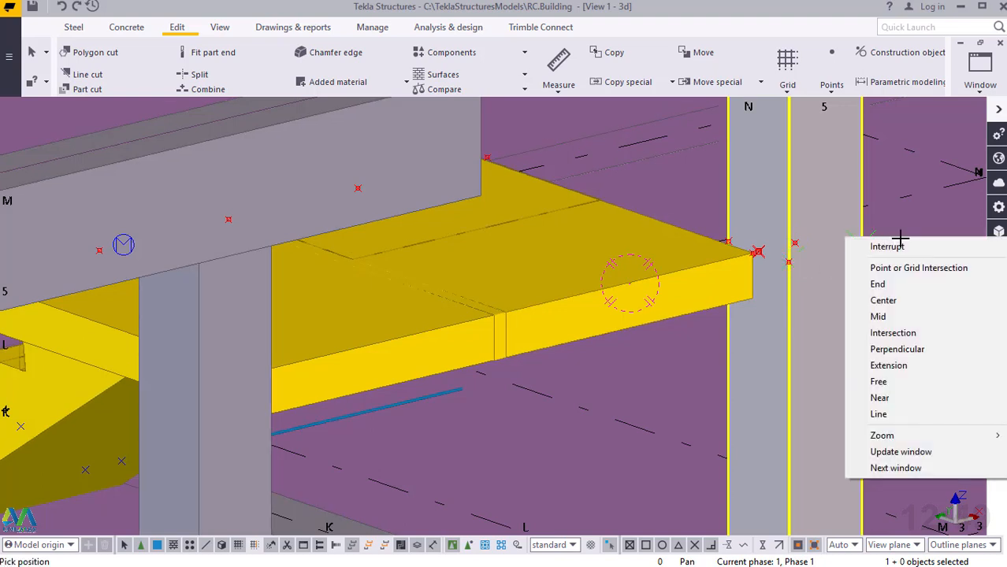
pyautogui.click(886, 247)
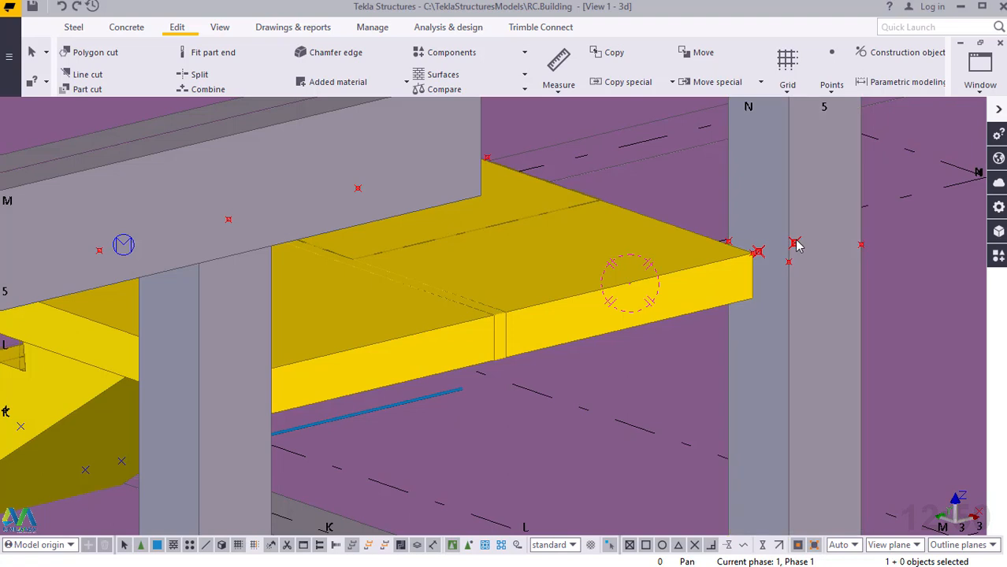
# Copy the column's center point to the neighbouring column, using the far-edge point and the neighbouring column's matching edge as references
pyautogui.click(796, 241)
pyautogui.rightClick(796, 243)
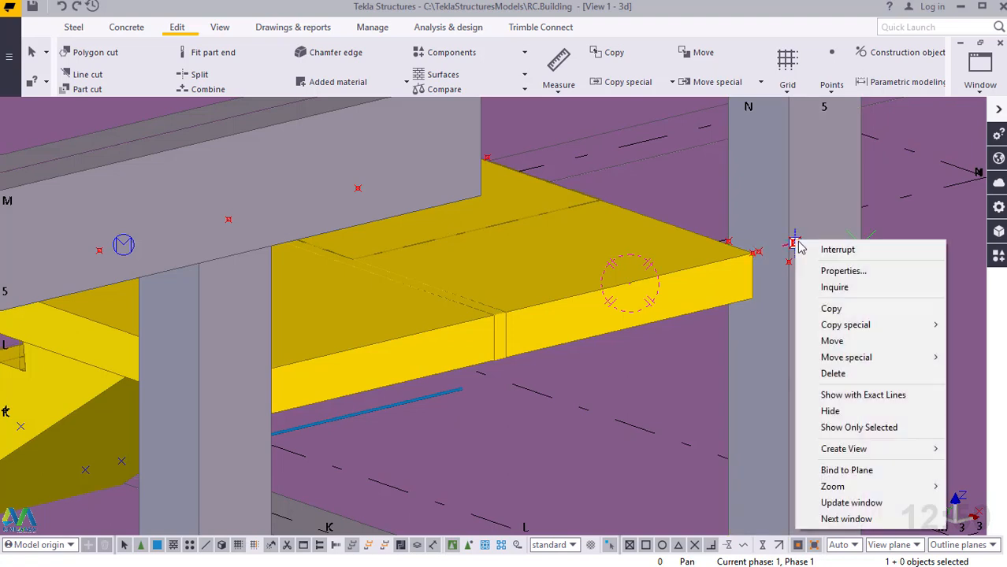
pyautogui.click(849, 309)
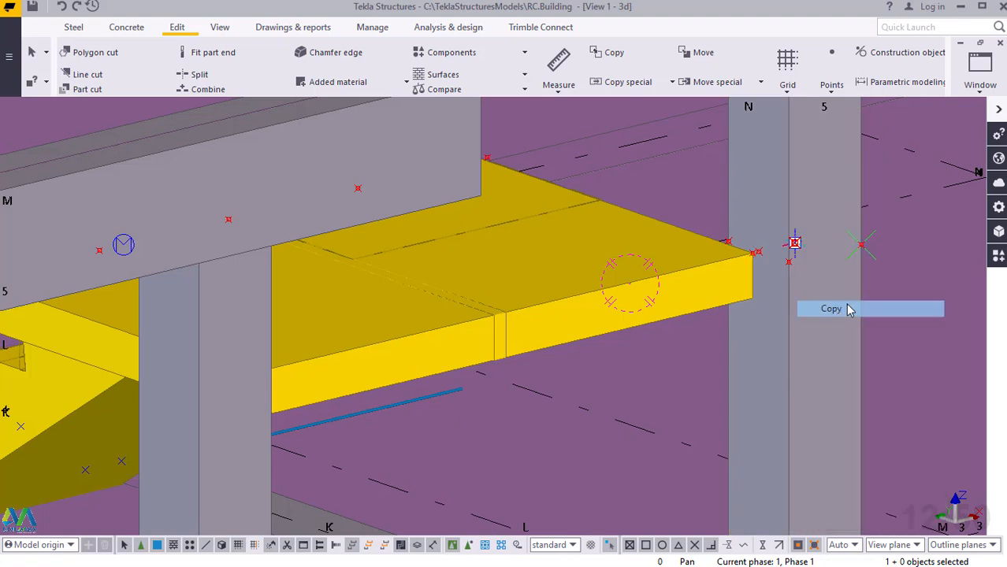
pyautogui.click(861, 244)
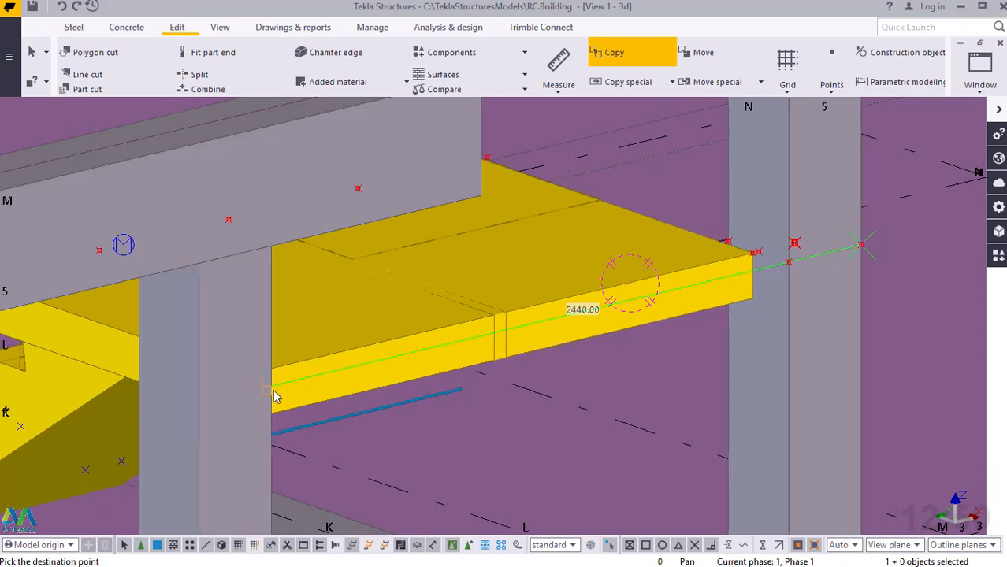
pyautogui.rightClick(318, 308)
pyautogui.click(369, 327)
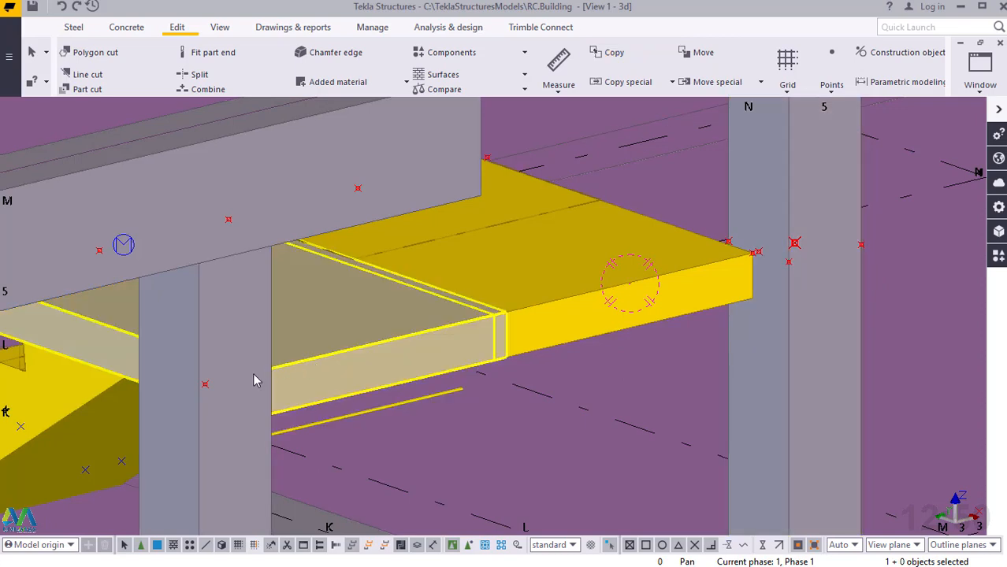
# Try a 400*30 profile on the long floor beam behind the stair slab, and restore its profile to 400*300
pyautogui.scroll(-5, 752, 375)
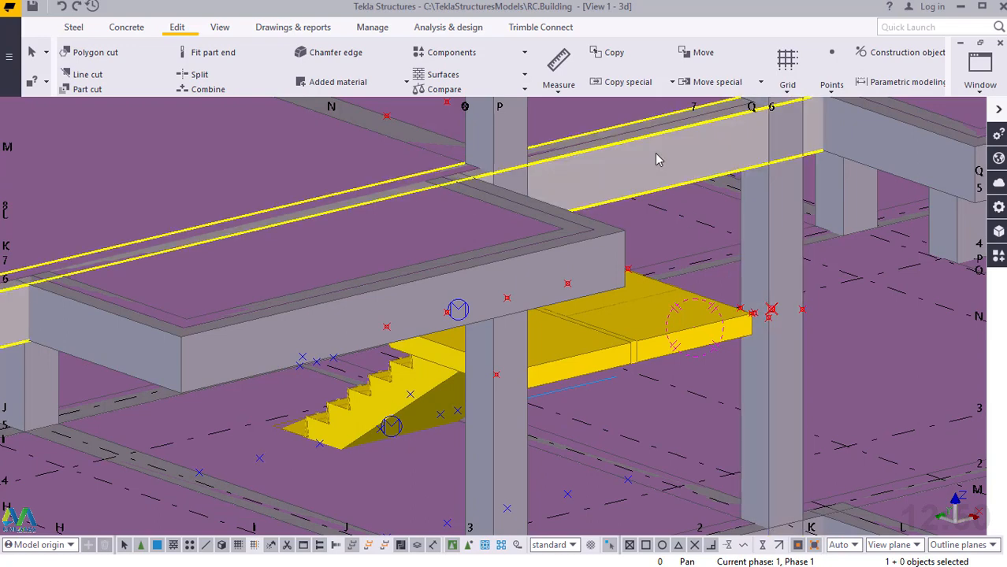
pyautogui.doubleClick(656, 158)
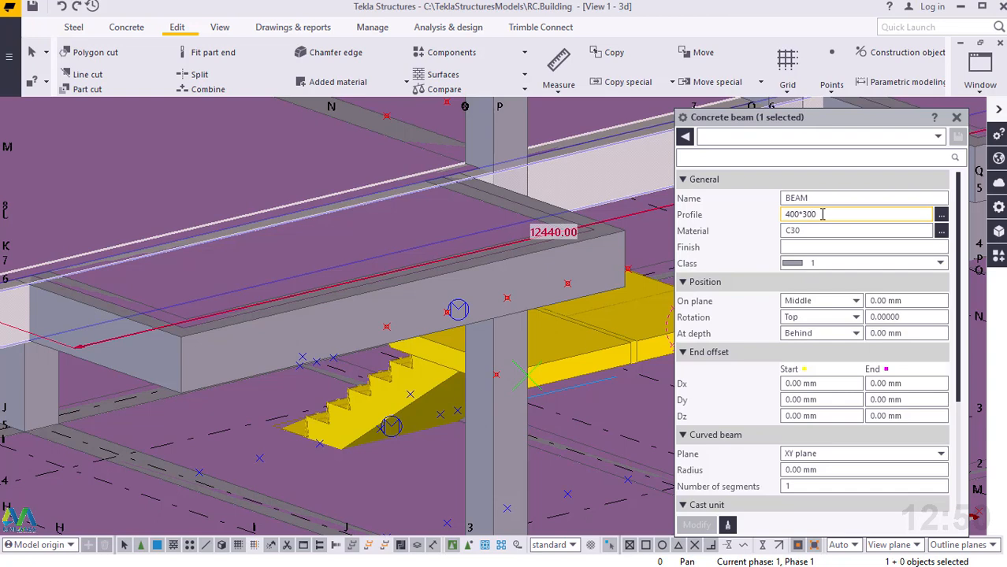
pyautogui.press('BackSpace')
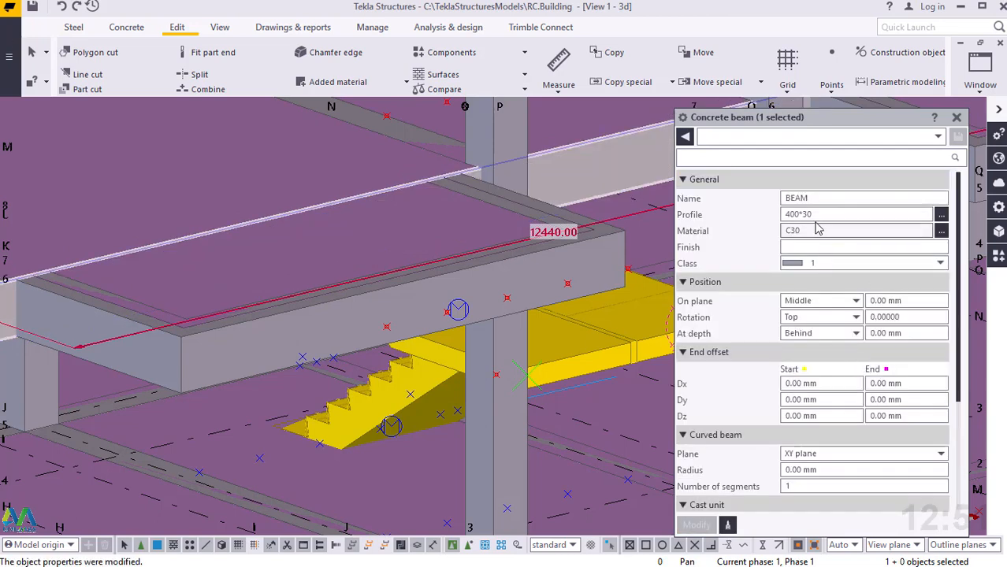
pyautogui.click(828, 214)
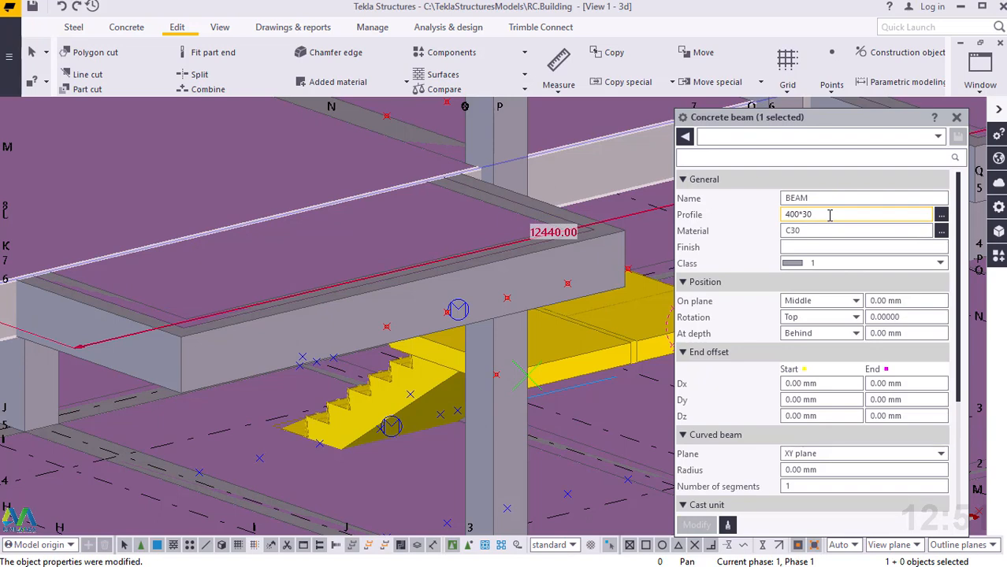
pyautogui.write('0')
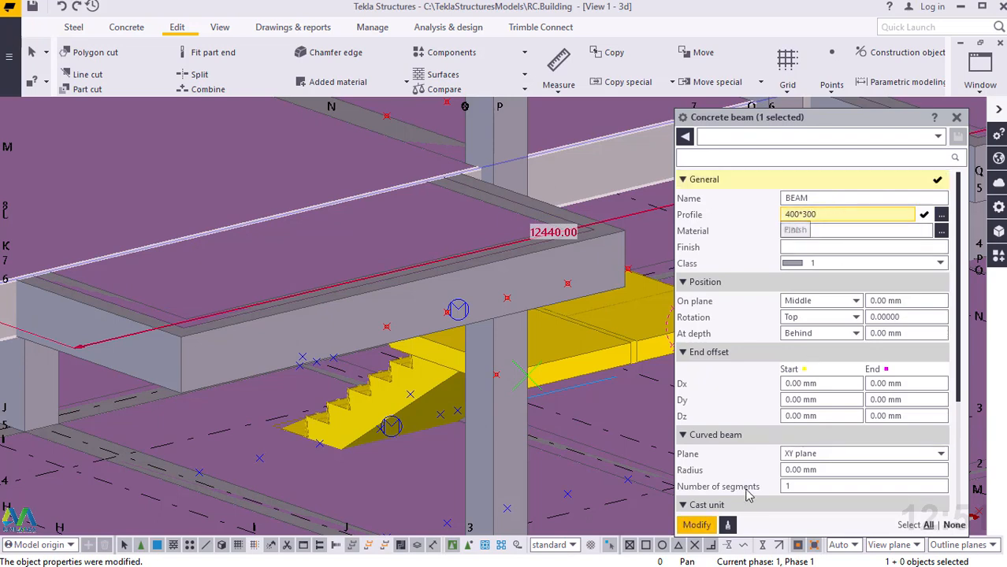
pyautogui.click(696, 526)
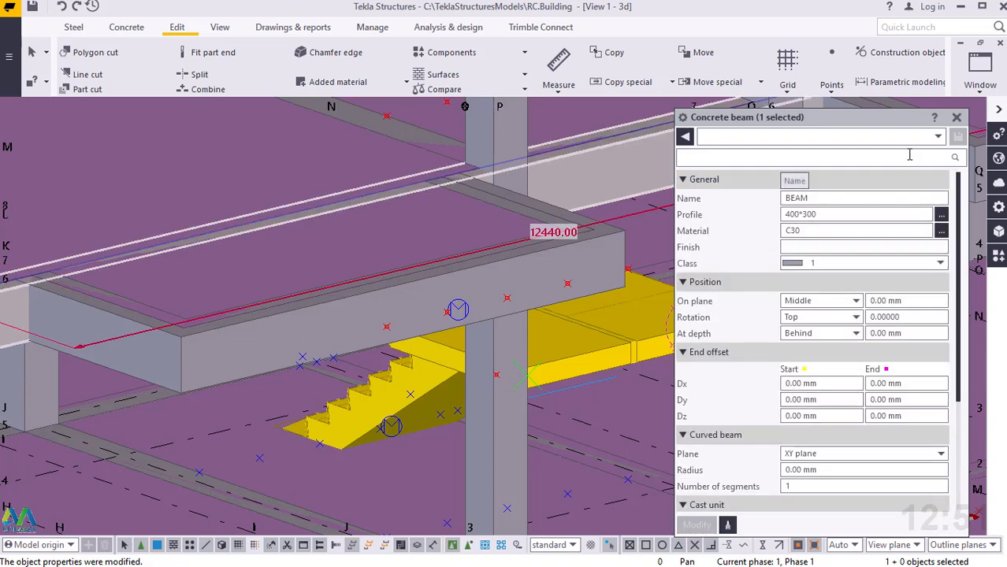
pyautogui.click(956, 119)
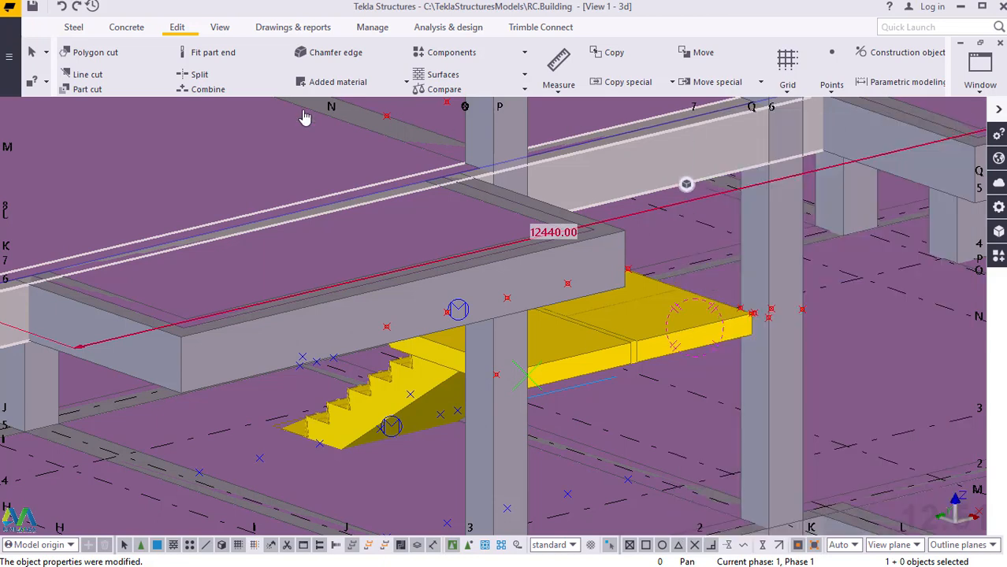
# Model a concrete beam between the center points on the two columns at the stair landing's outer edge
pyautogui.click(126, 28)
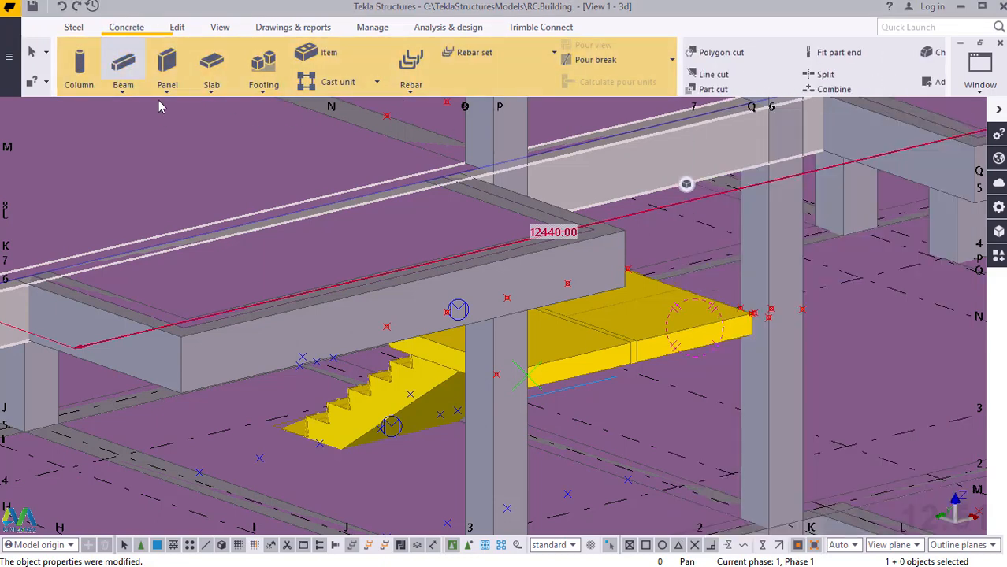
pyautogui.click(123, 93)
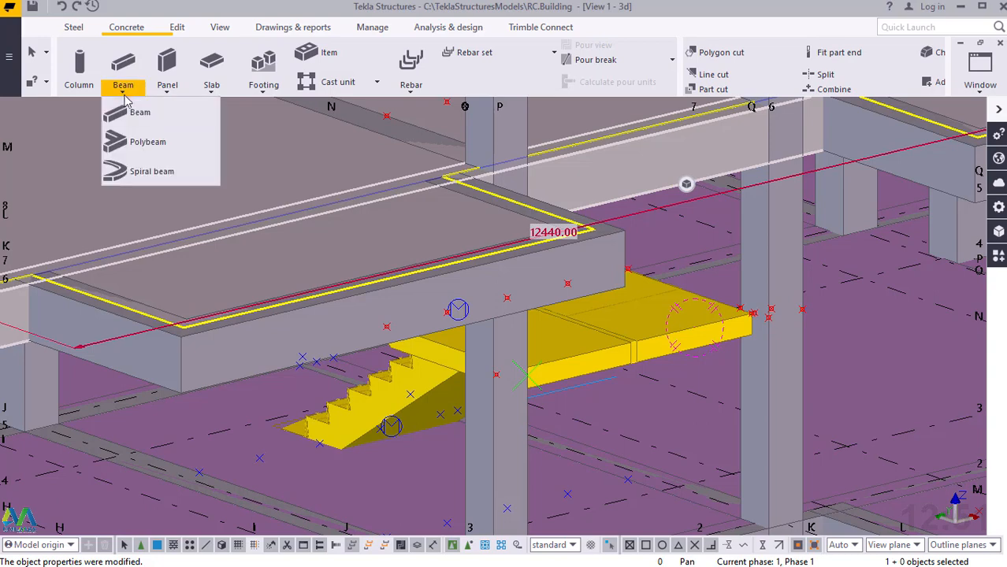
pyautogui.click(138, 107)
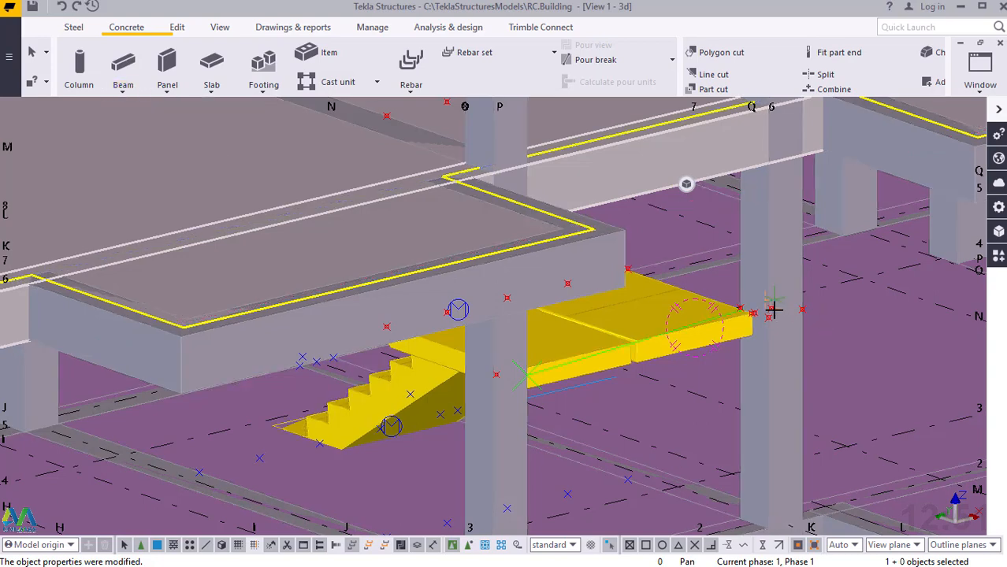
pyautogui.scroll(1, 773, 306)
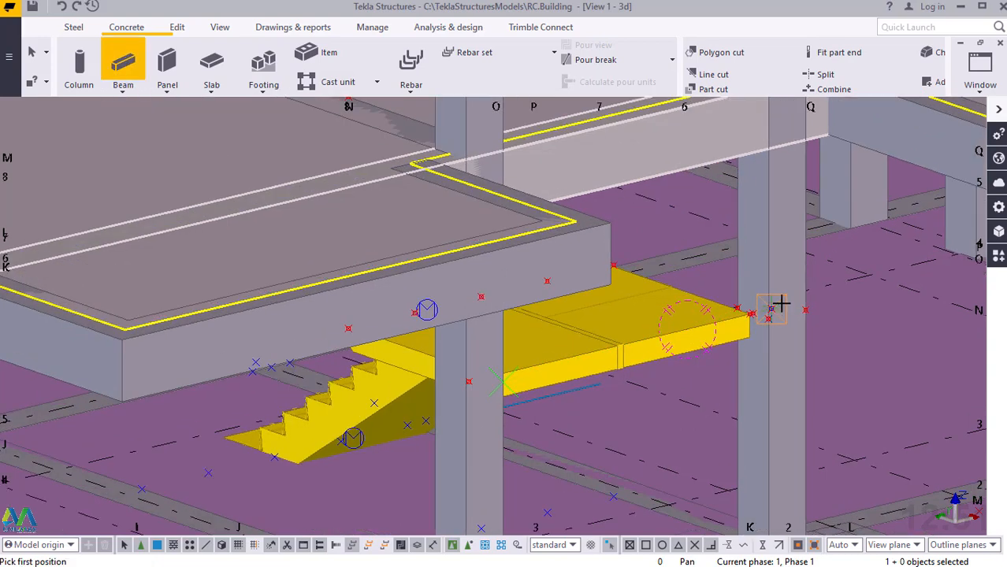
pyautogui.scroll(2, 778, 308)
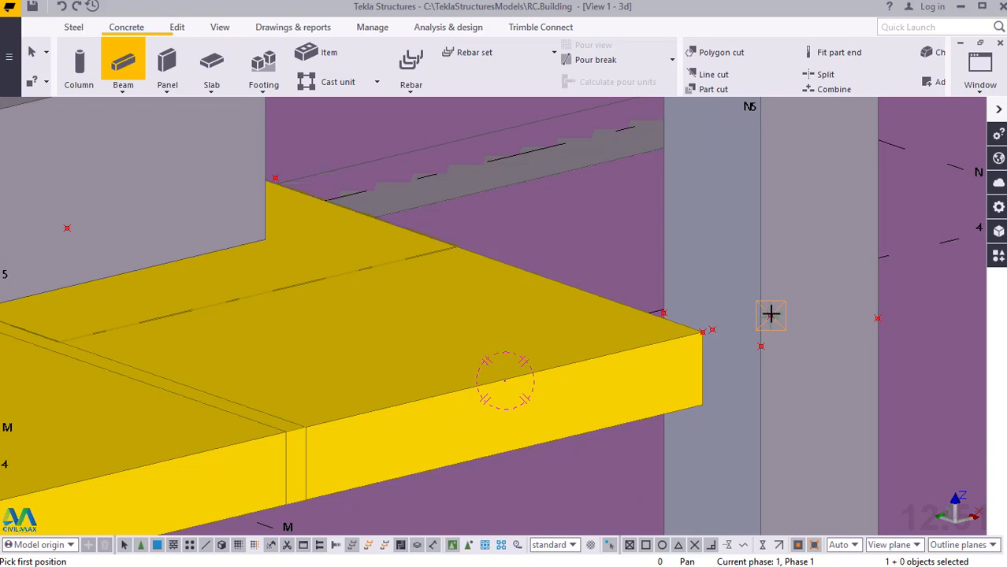
pyautogui.click(784, 264)
pyautogui.scroll(-3, 784, 264)
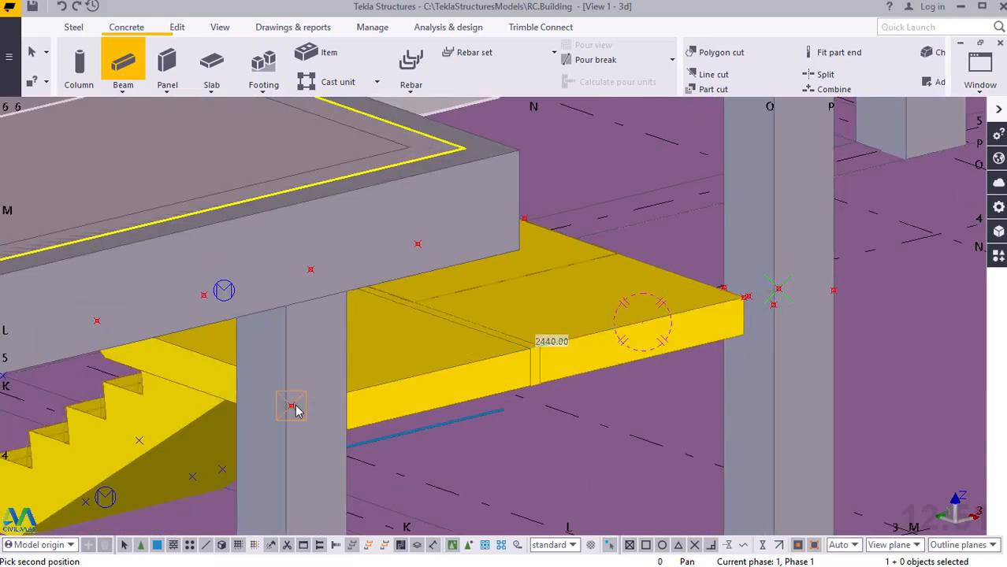
pyautogui.click(292, 407)
pyautogui.rightClick(579, 303)
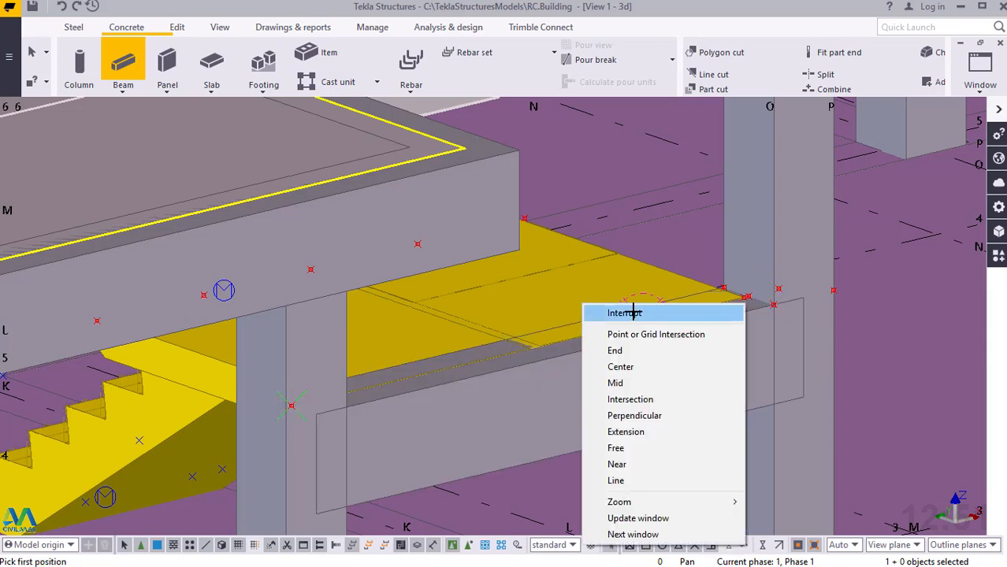
pyautogui.click(636, 313)
# Examine the new landing beam at its column connections, and the stair flights in relation to the surrounding floors
pyautogui.click(781, 324)
pyautogui.scroll(2, 786, 311)
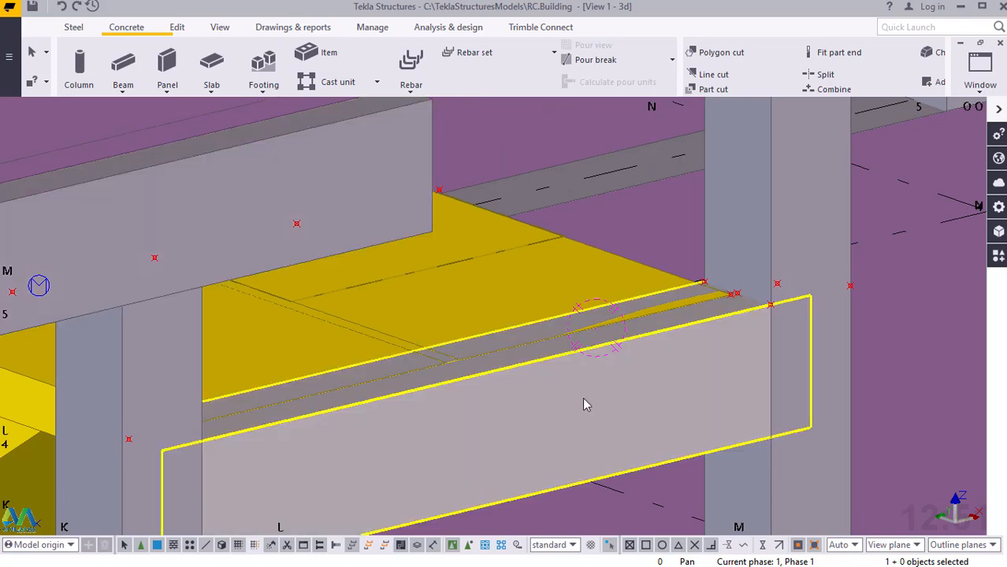
pyautogui.scroll(-3, 606, 393)
pyautogui.scroll(4, 688, 341)
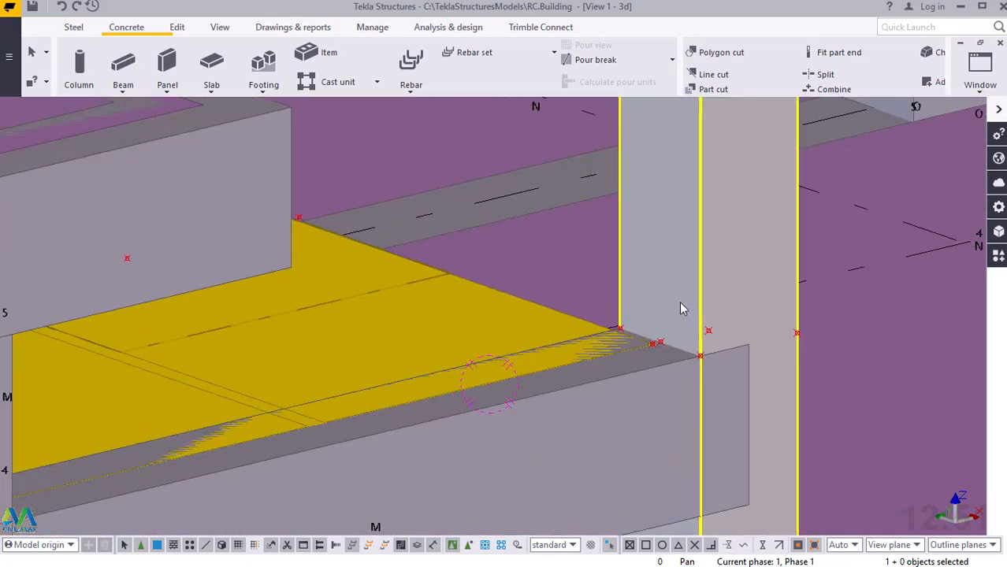
pyautogui.scroll(-5, 651, 495)
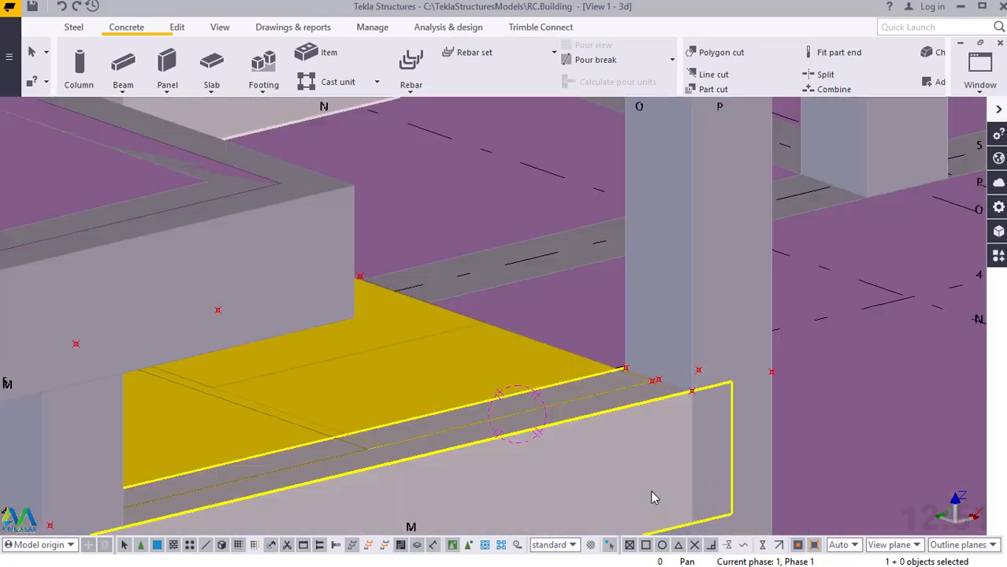
pyautogui.scroll(-2, 618, 275)
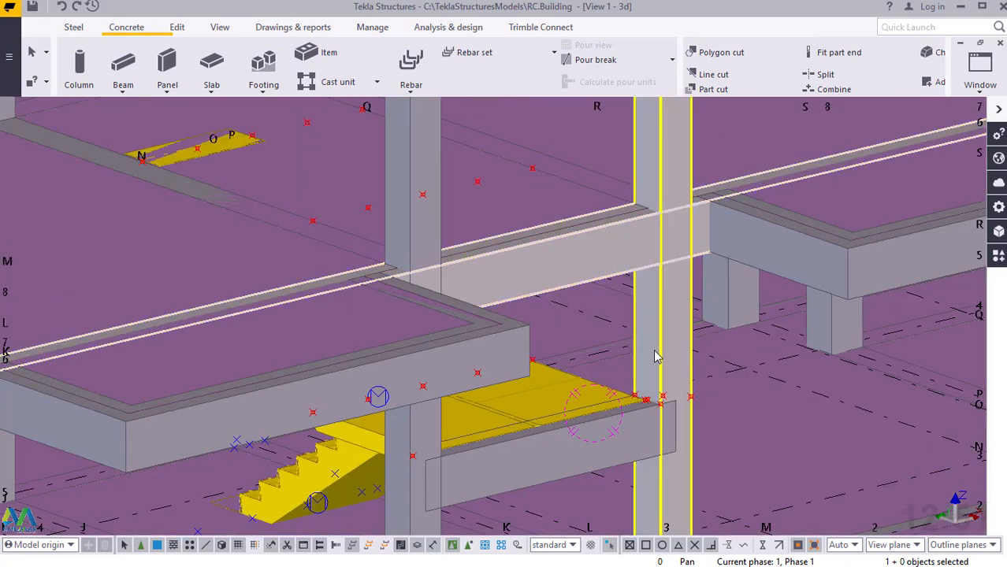
pyautogui.scroll(-2, 654, 362)
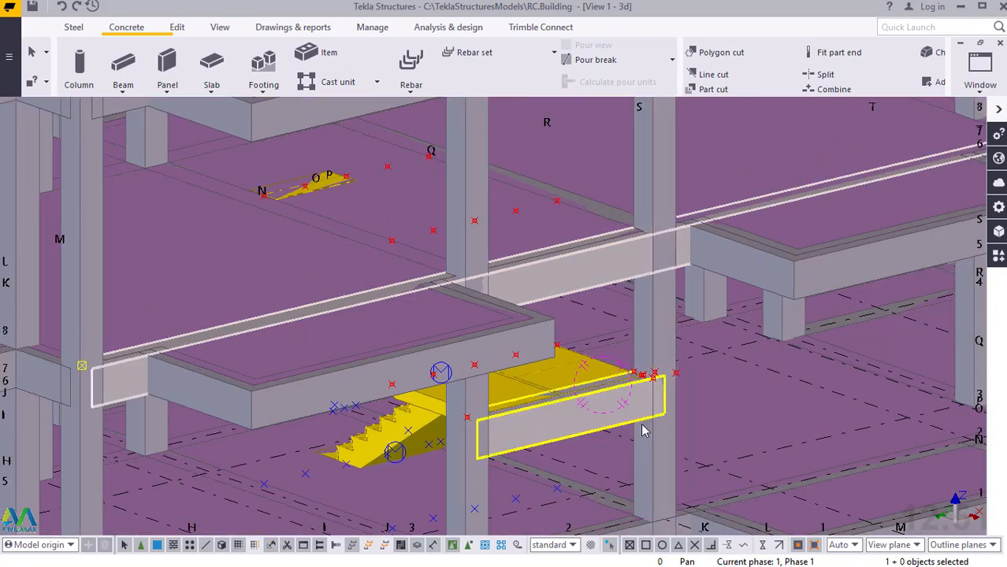
pyautogui.scroll(-3, 634, 398)
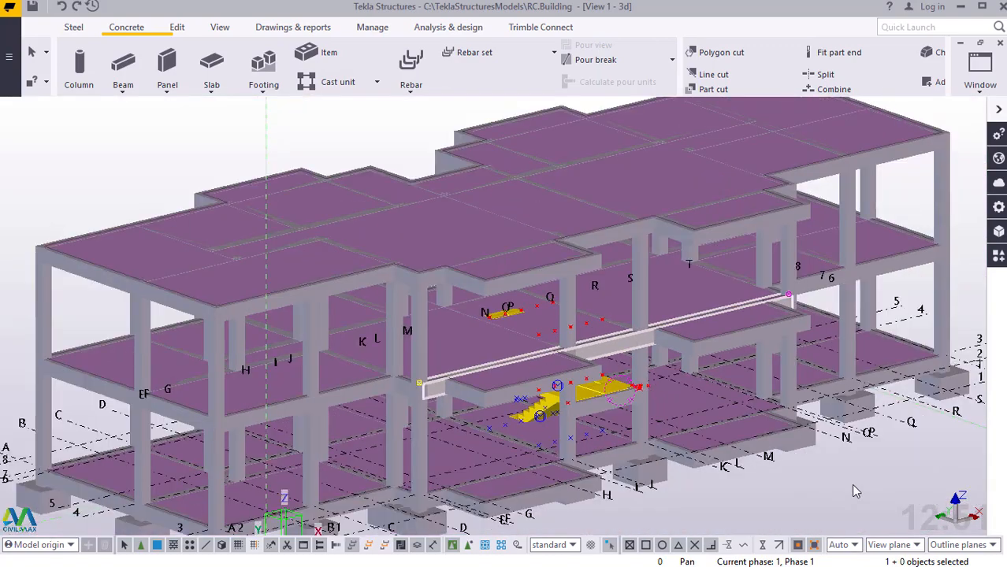
pyautogui.click(855, 477)
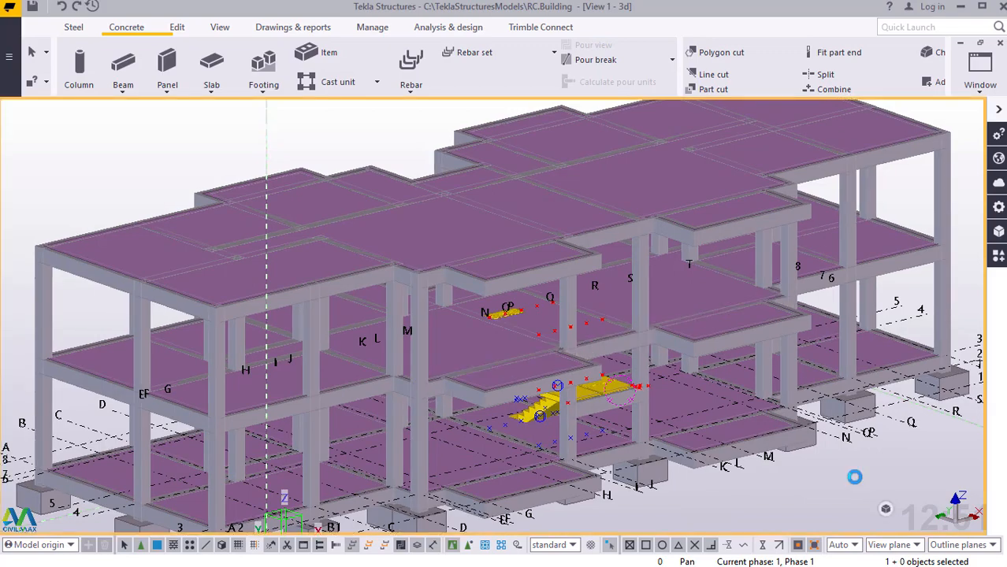
pyautogui.scroll(4, 559, 376)
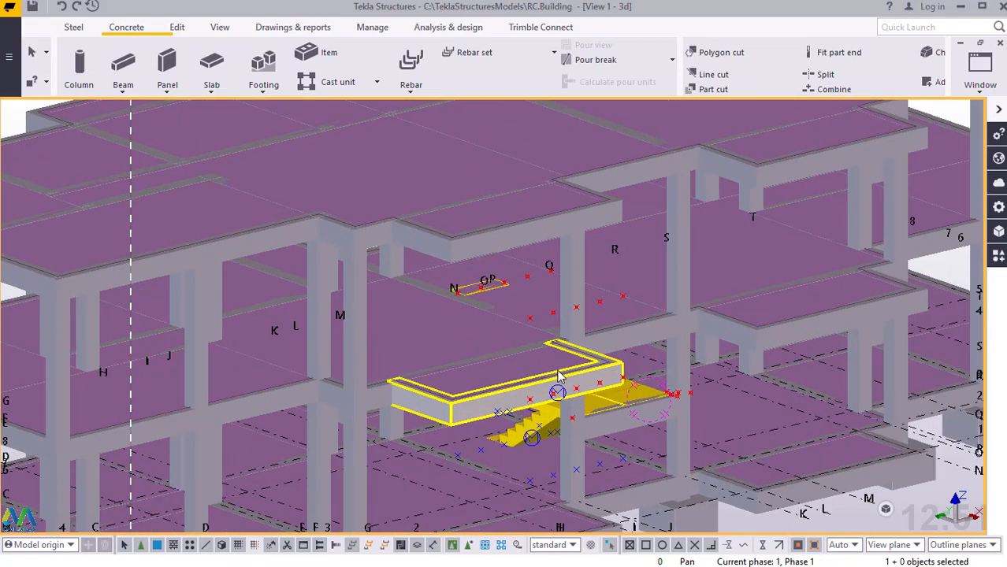
pyautogui.scroll(2, 595, 412)
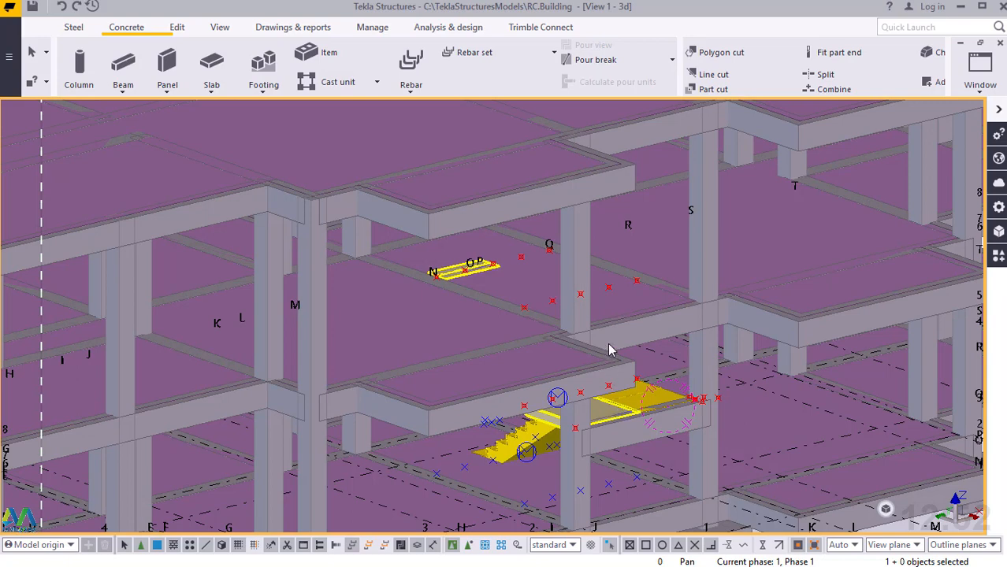
pyautogui.scroll(3, 610, 307)
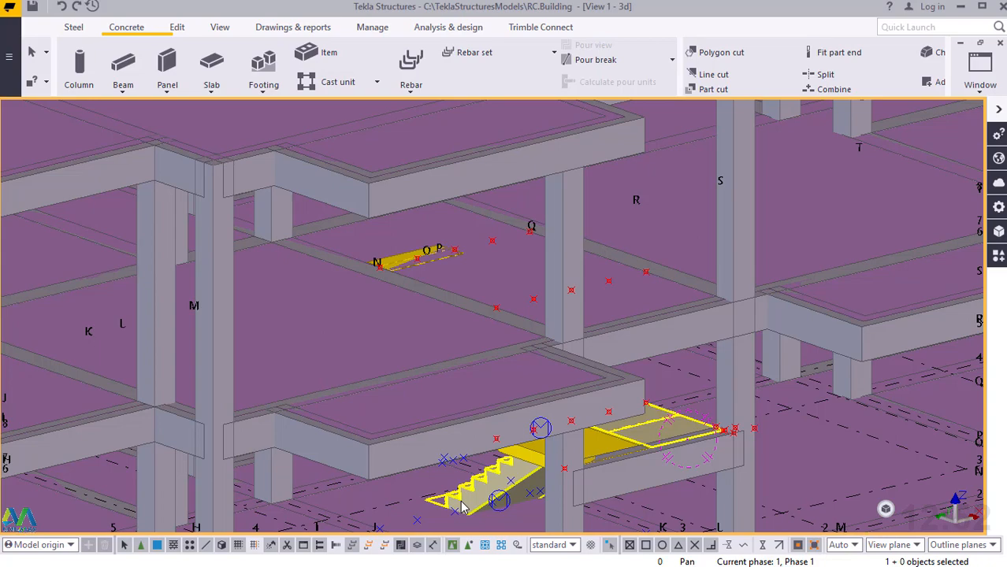
# Make the structure around the stair transparent and switch the 3D view to a plan of the stair flights
pyautogui.hotkey('ctrl', '5')
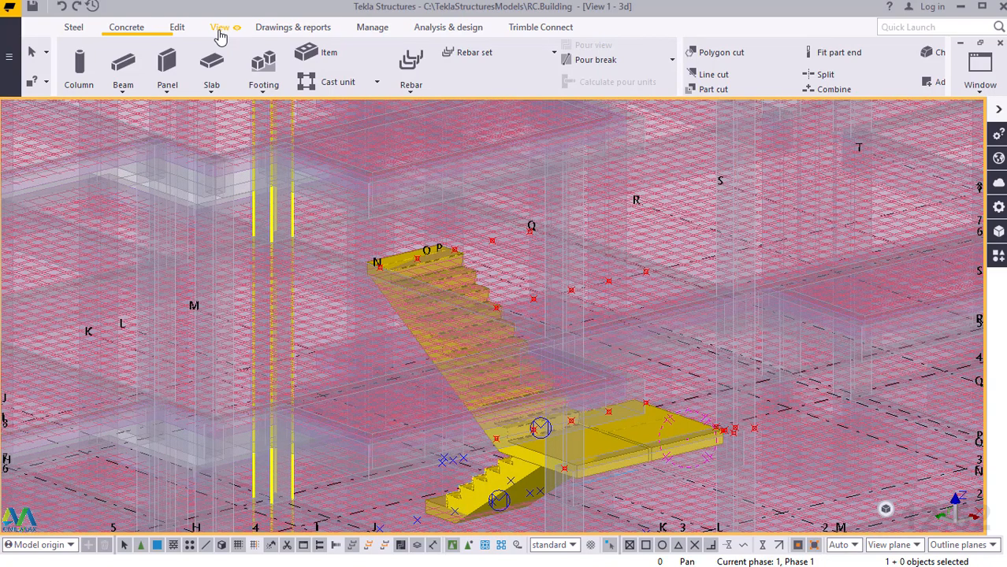
pyautogui.click(220, 30)
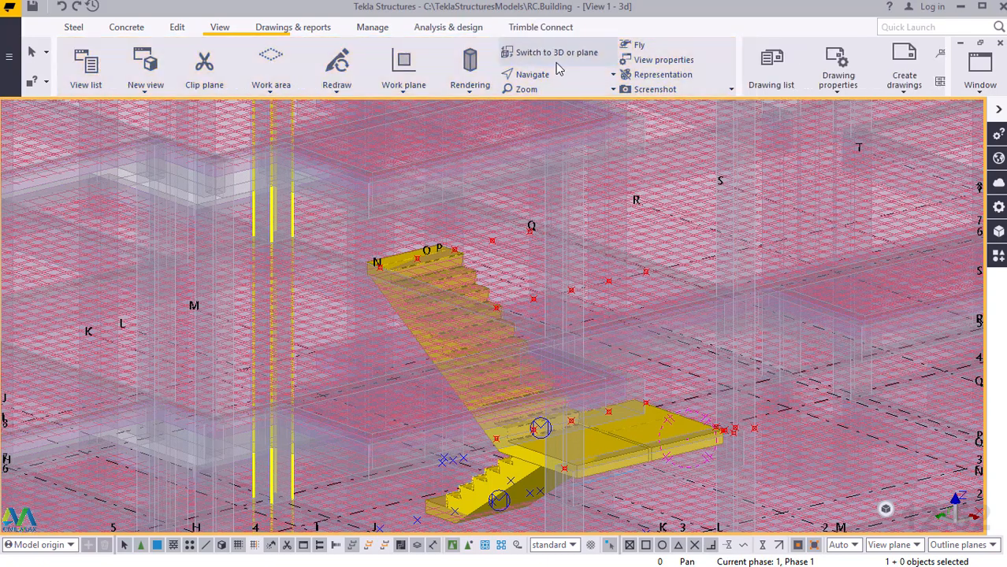
pyautogui.click(556, 62)
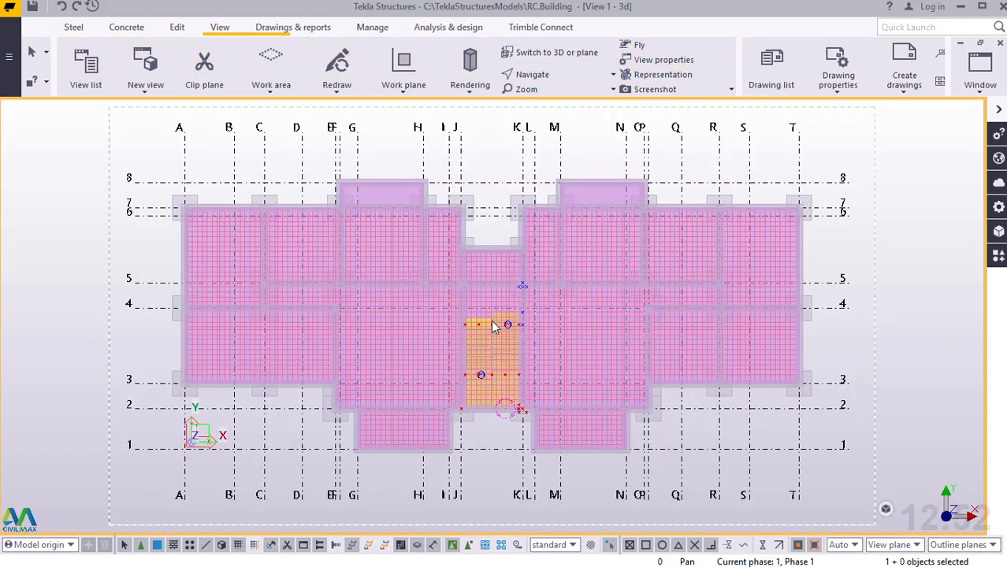
pyautogui.scroll(6, 494, 327)
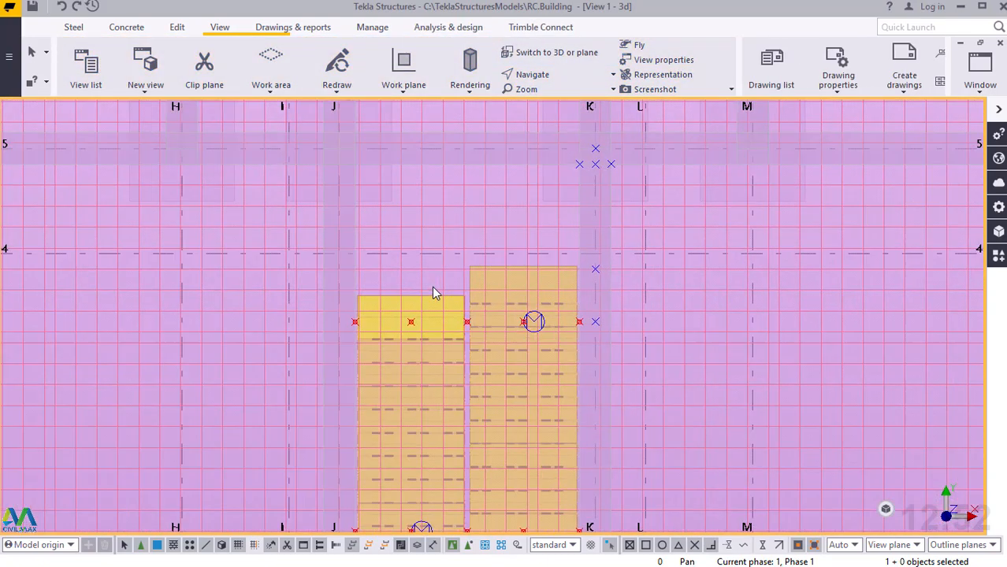
pyautogui.scroll(4, 433, 292)
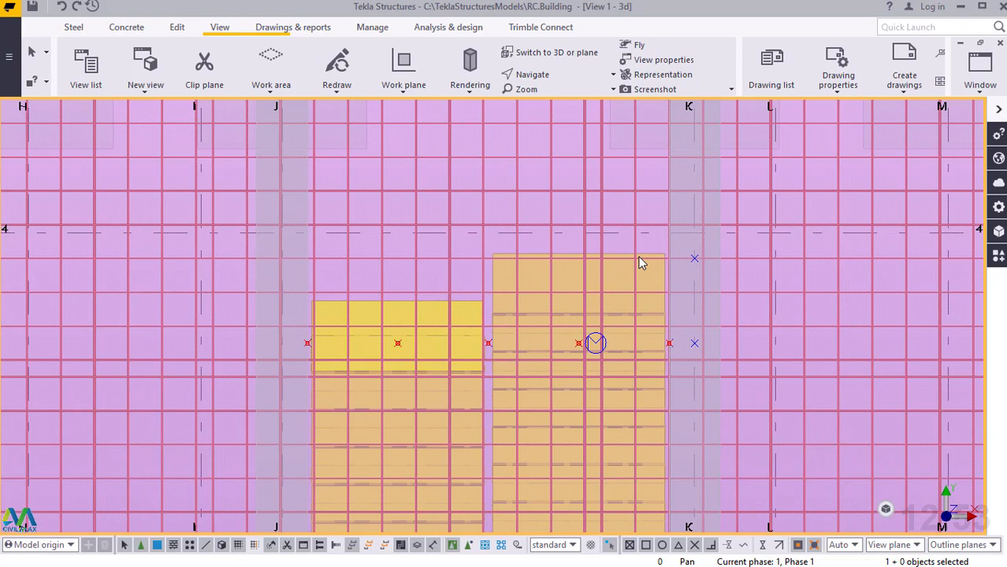
# Place points at both end corners of the stair flight beside grid K, near grid 4
pyautogui.click(178, 27)
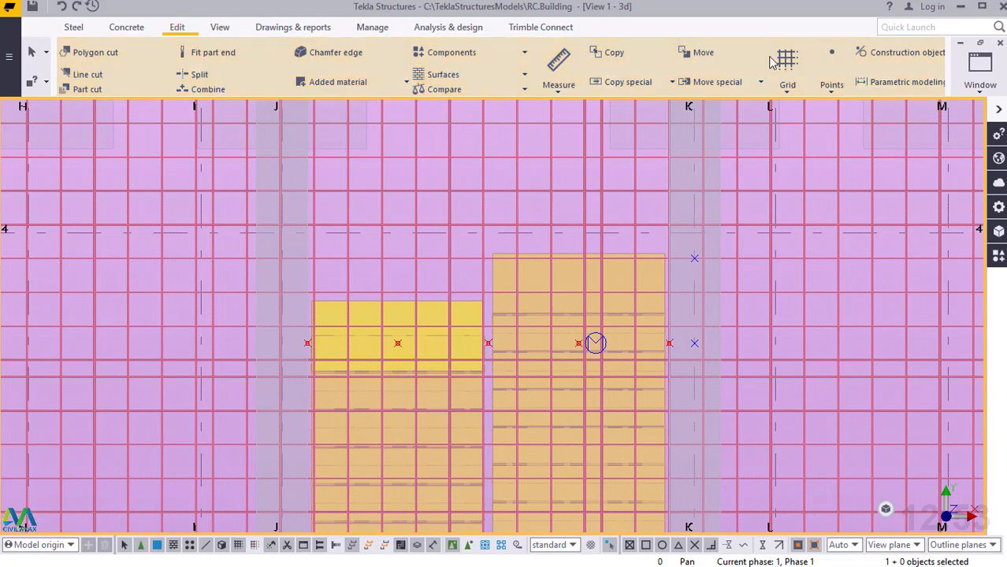
pyautogui.click(831, 87)
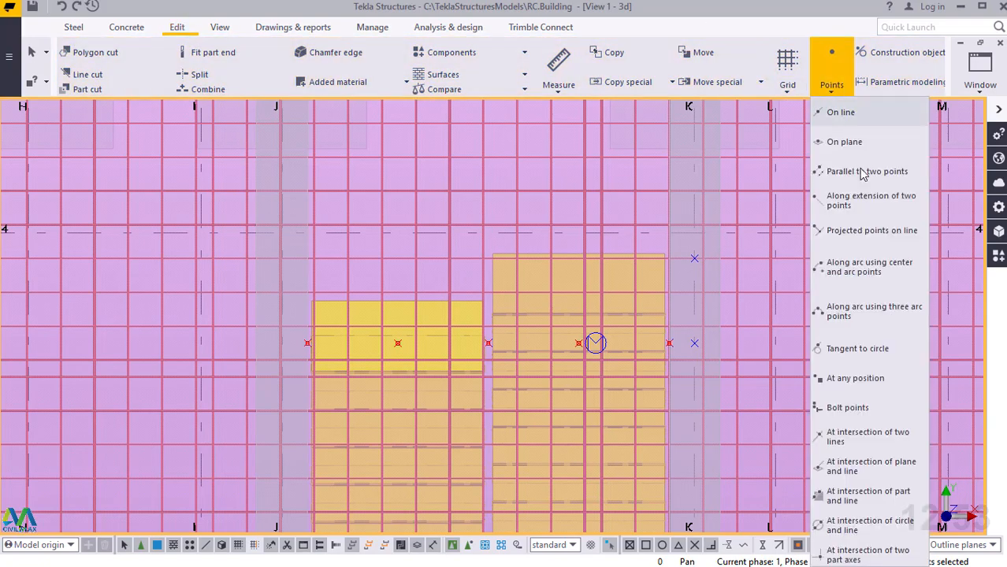
pyautogui.click(843, 379)
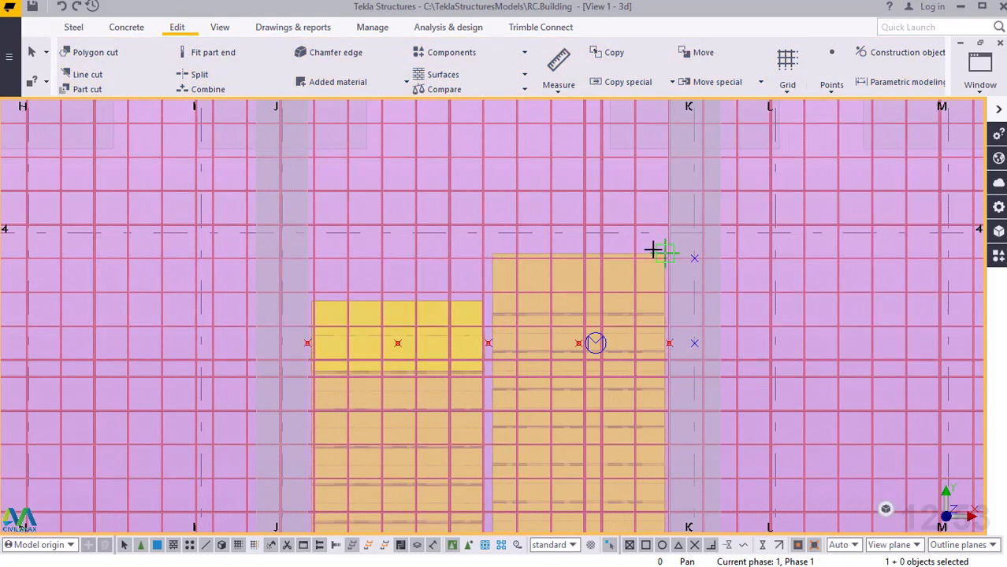
pyautogui.scroll(5, 537, 263)
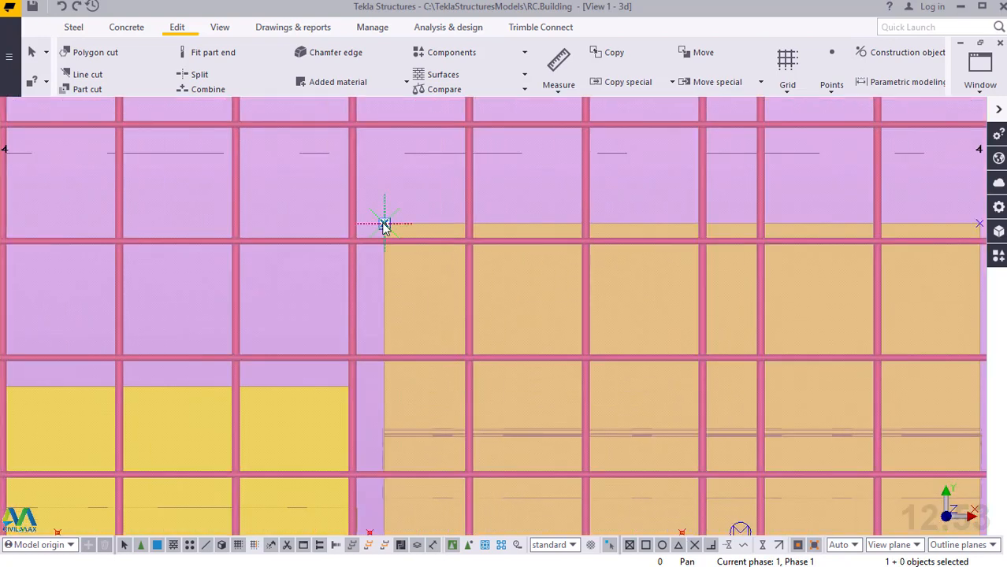
# Make one linear copy of the flight's inner corner point with dX -50, dY 0 and dZ 0
pyautogui.rightClick(384, 225)
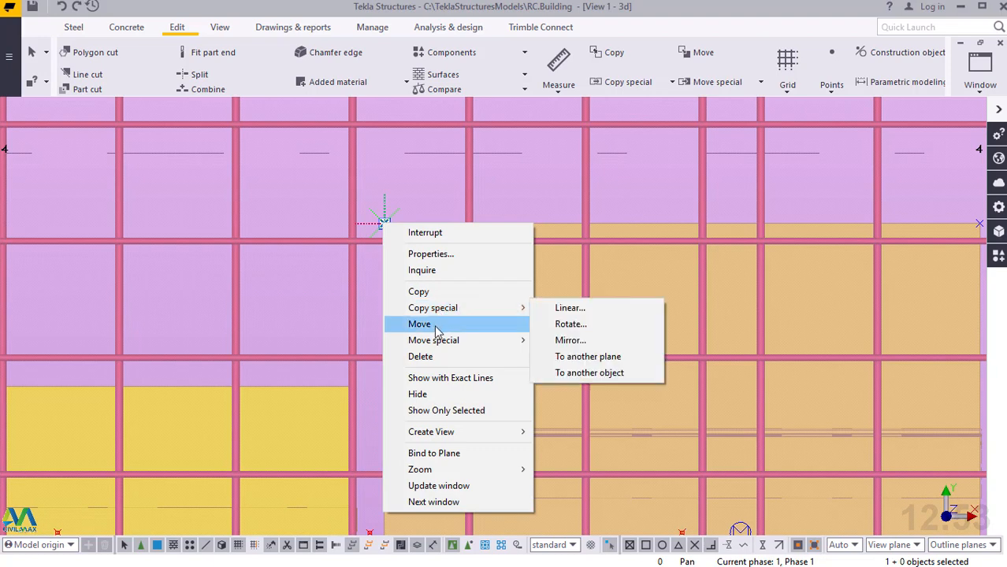
pyautogui.moveTo(438, 312)
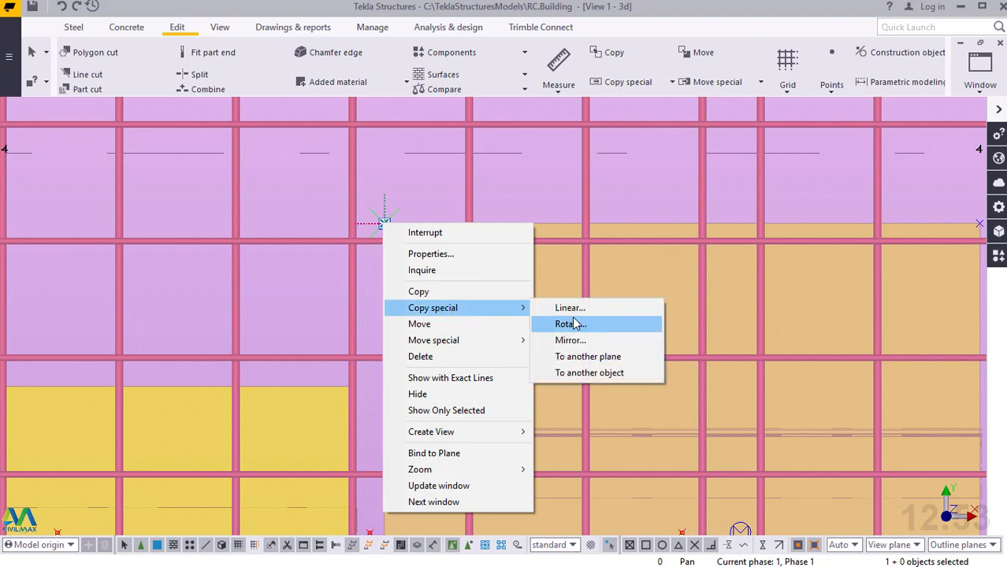
pyautogui.click(570, 308)
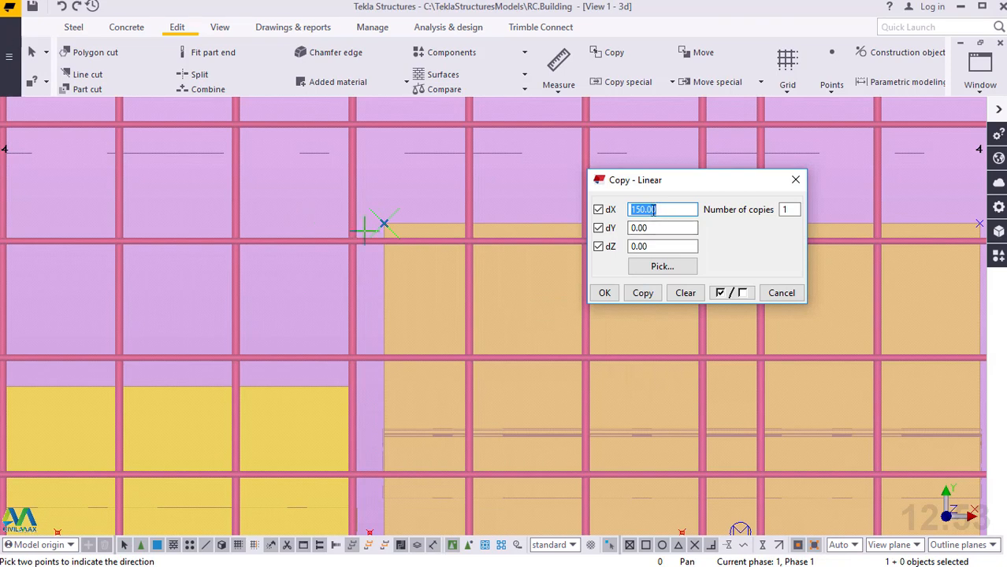
pyautogui.moveTo(659, 210); pyautogui.dragTo(623, 207)
pyautogui.write('-50')
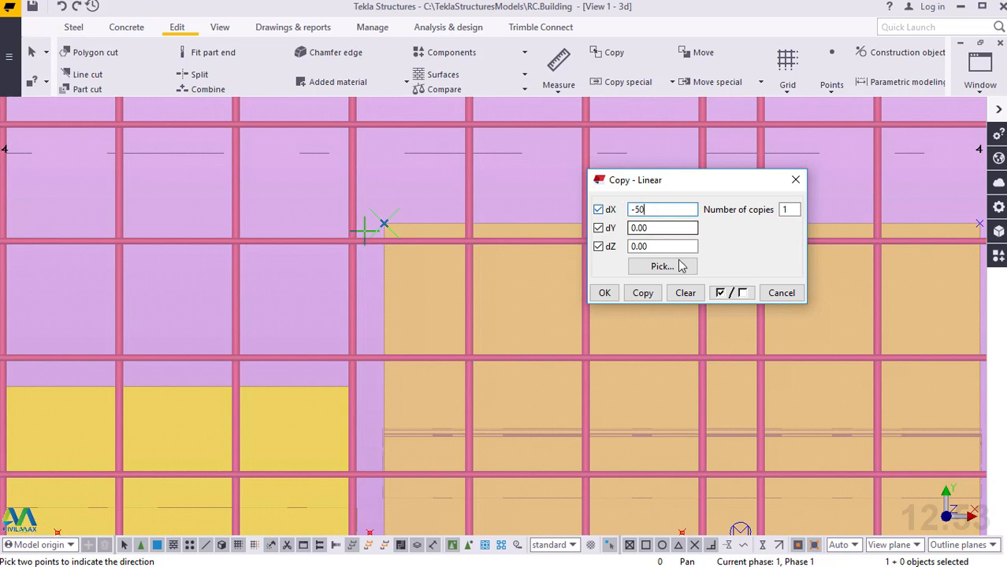
pyautogui.click(642, 293)
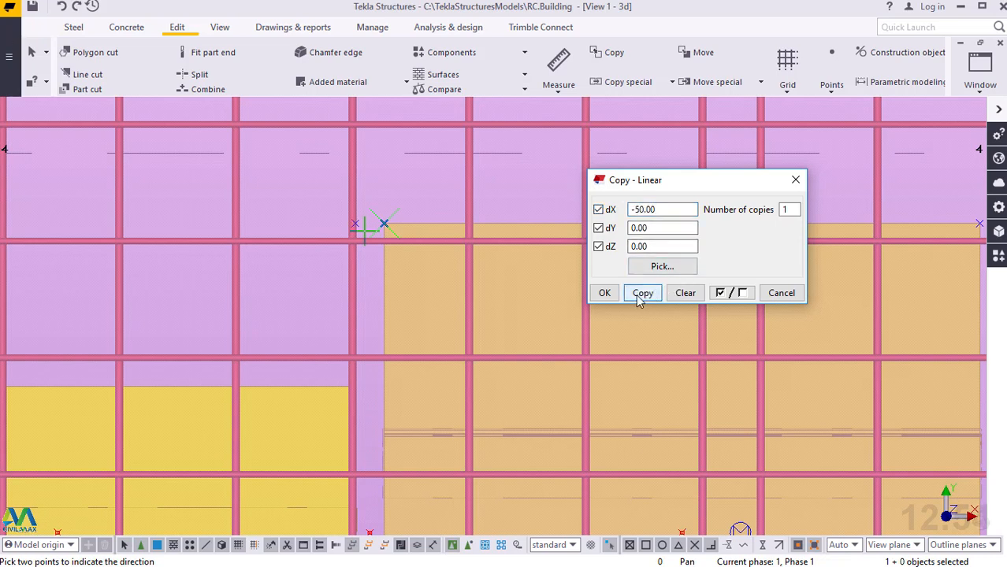
pyautogui.click(602, 293)
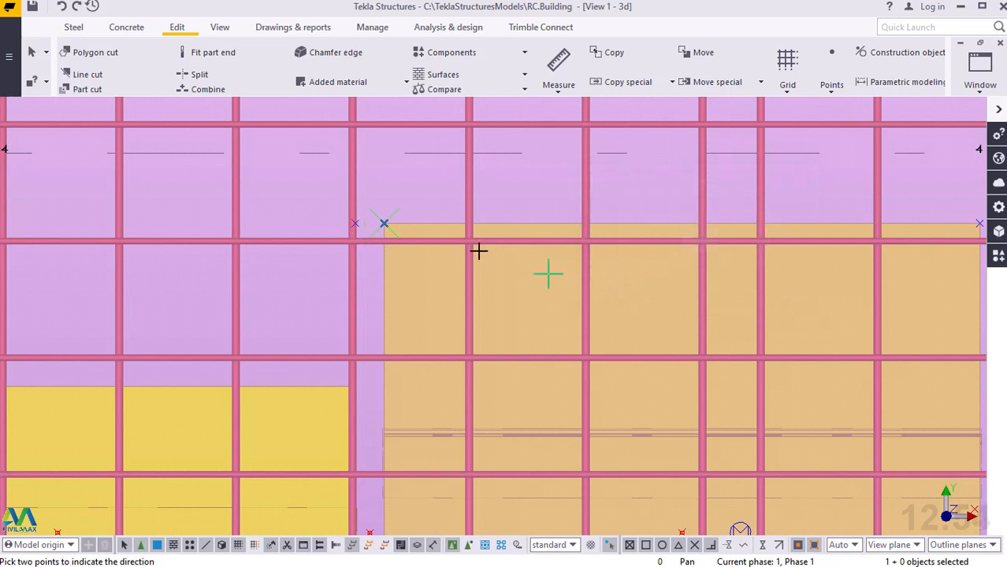
pyautogui.click(354, 224)
pyautogui.scroll(-5, 411, 223)
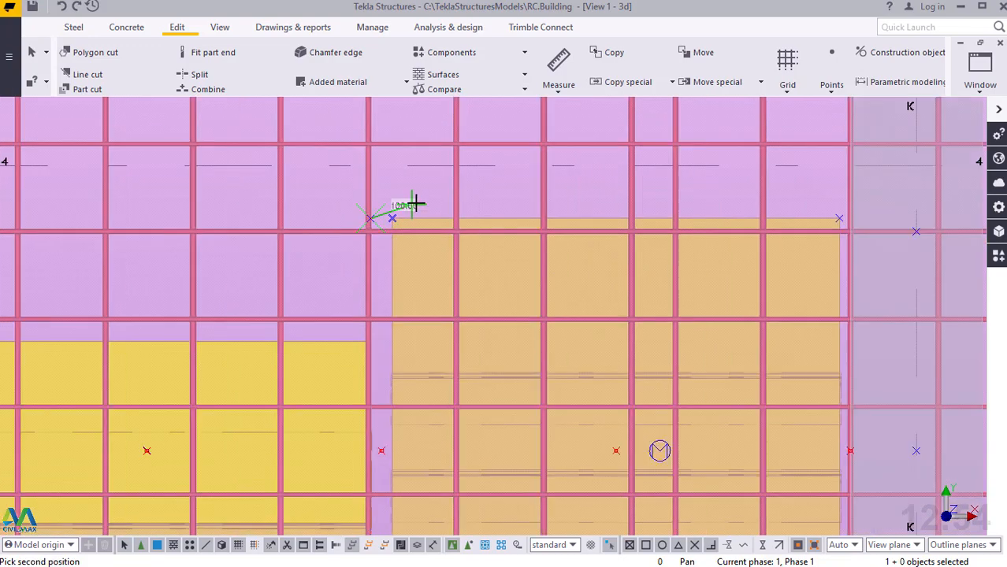
pyautogui.scroll(8, 391, 277)
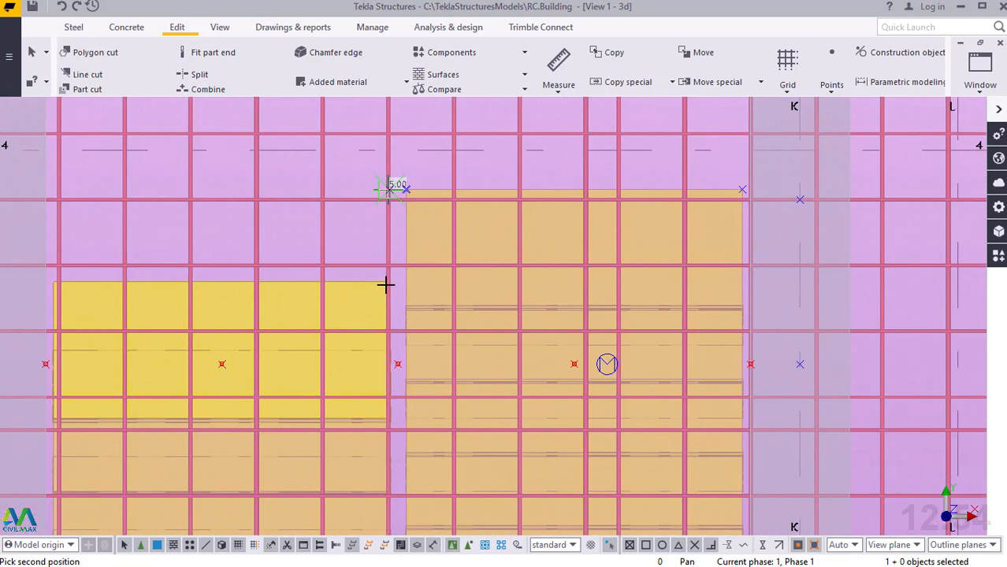
pyautogui.scroll(3, 386, 282)
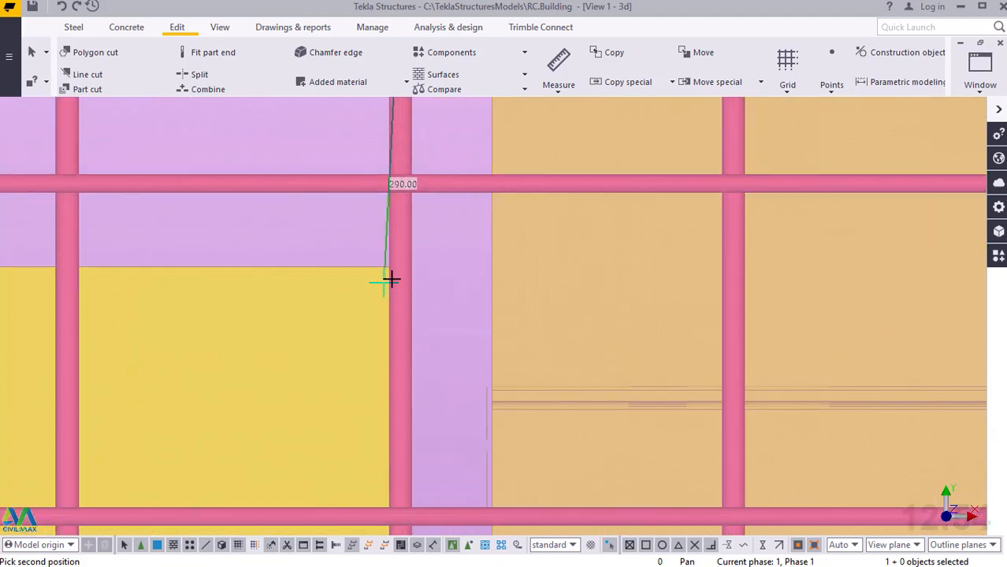
pyautogui.scroll(-3, 400, 267)
pyautogui.scroll(-6, 403, 272)
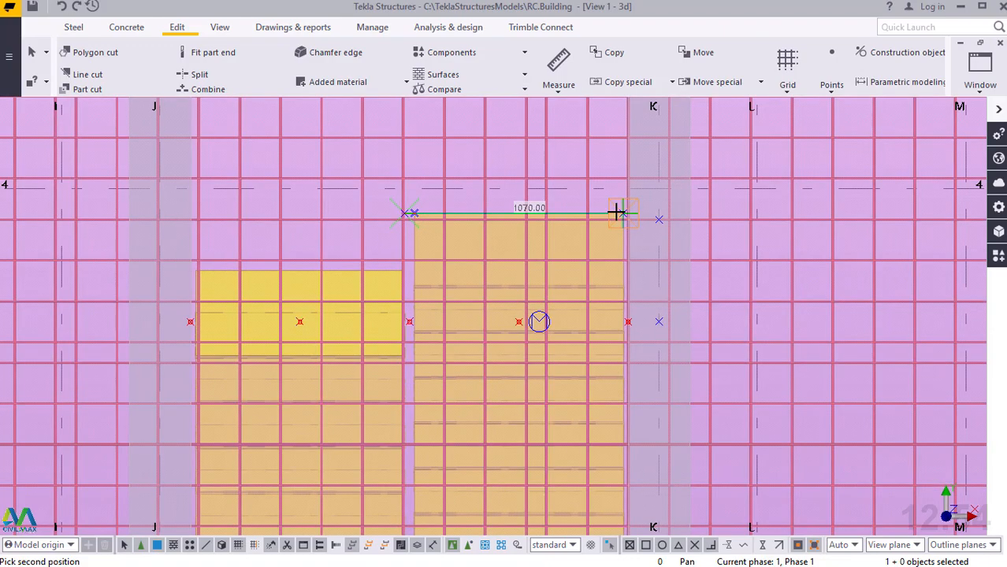
pyautogui.rightClick(514, 185)
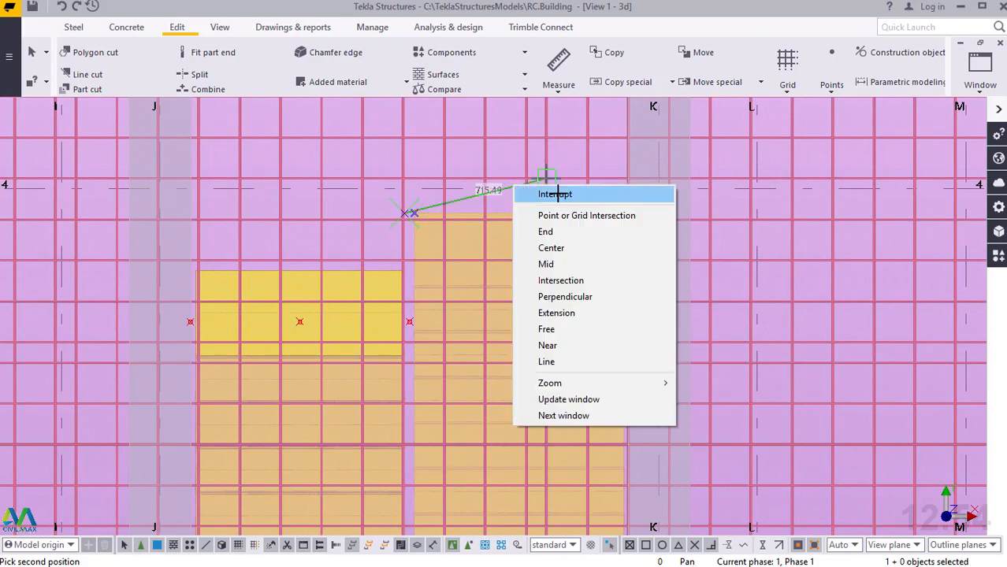
pyautogui.click(551, 193)
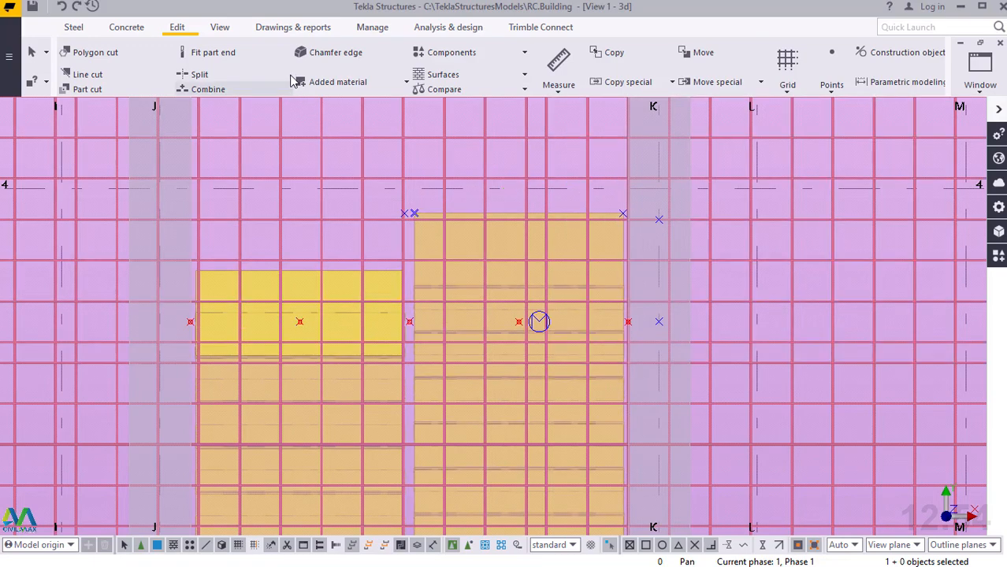
# Switch the stair view from plan back to 3D
pyautogui.click(238, 31)
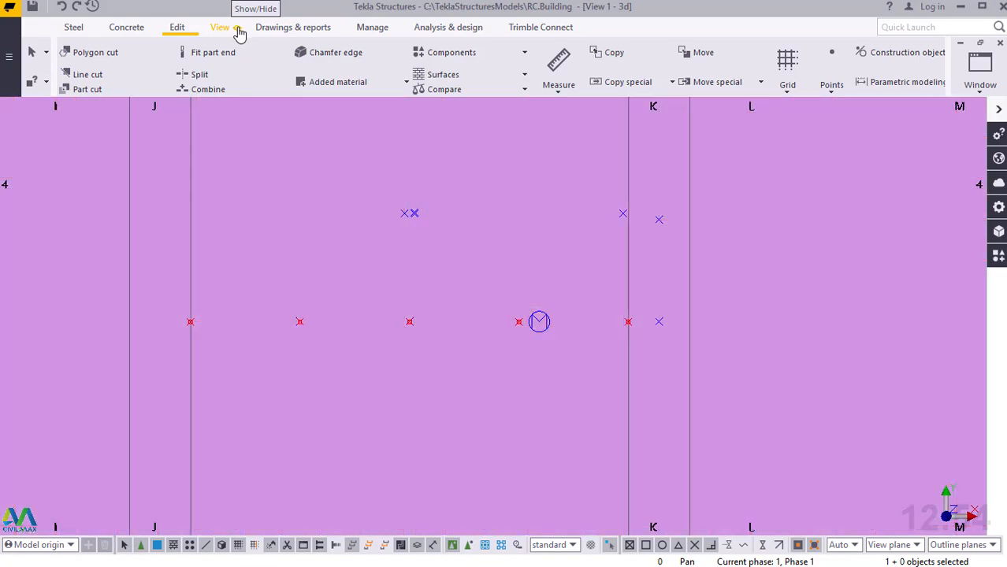
pyautogui.click(219, 28)
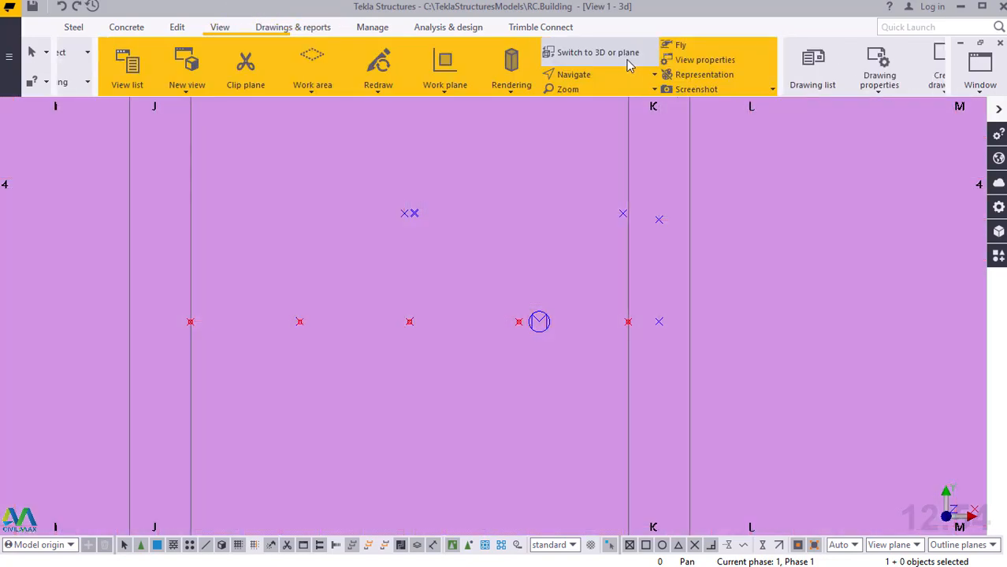
pyautogui.click(557, 53)
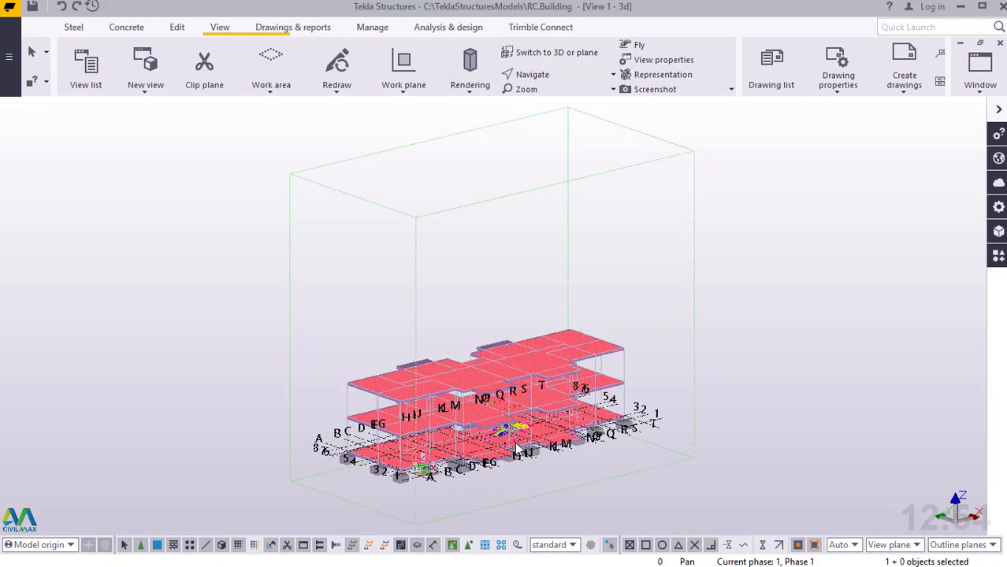
# Examine the reference points at the foot of the lower stair flight and where the upper flight meets the floor above
pyautogui.scroll(8, 516, 449)
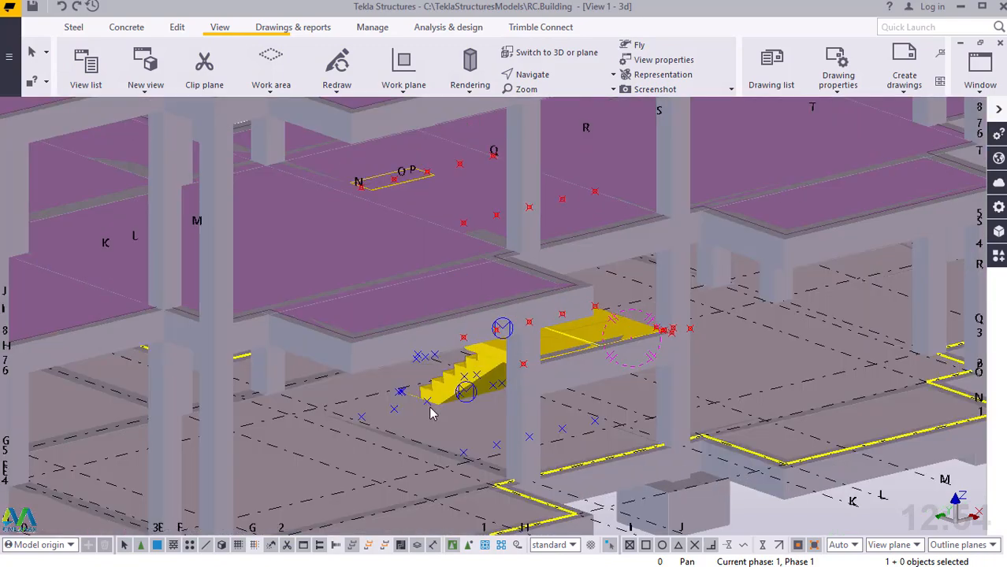
pyautogui.scroll(10, 431, 415)
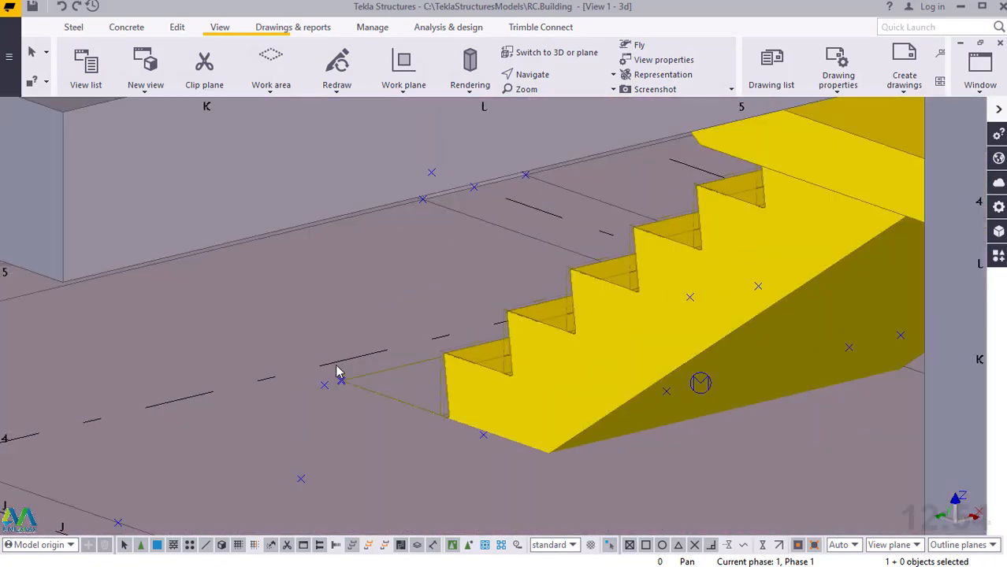
pyautogui.scroll(5, 338, 370)
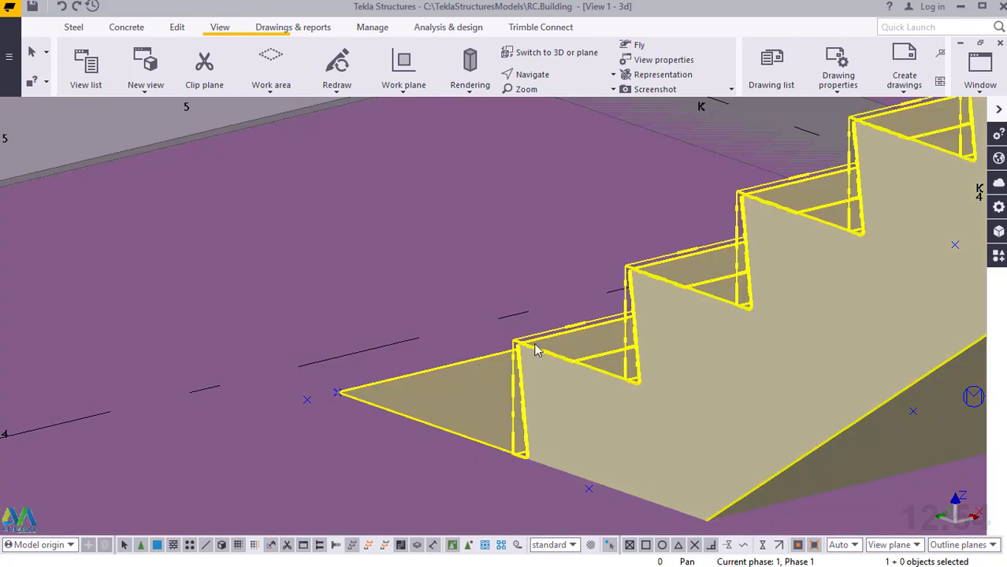
pyautogui.scroll(-4, 536, 350)
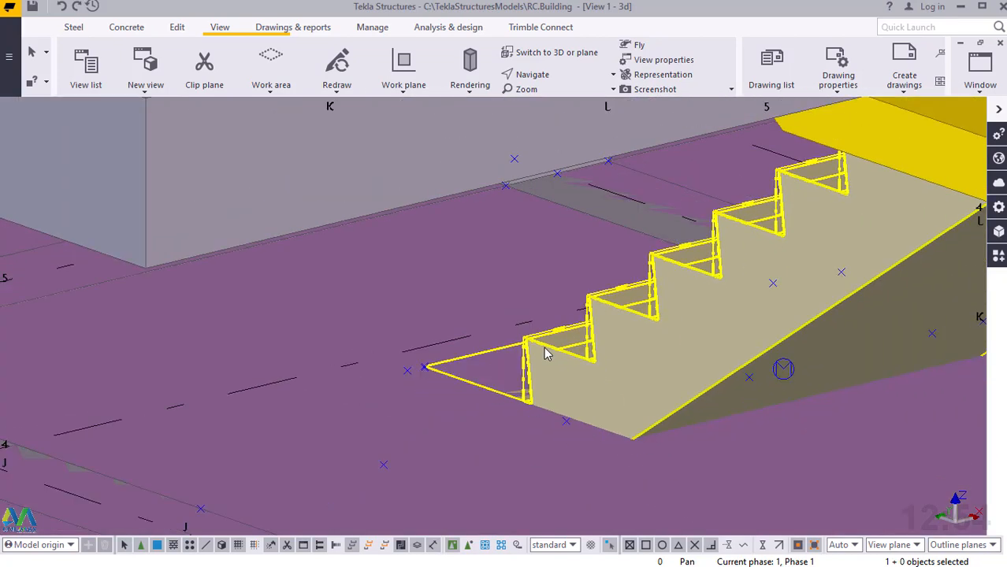
pyautogui.scroll(-8, 499, 416)
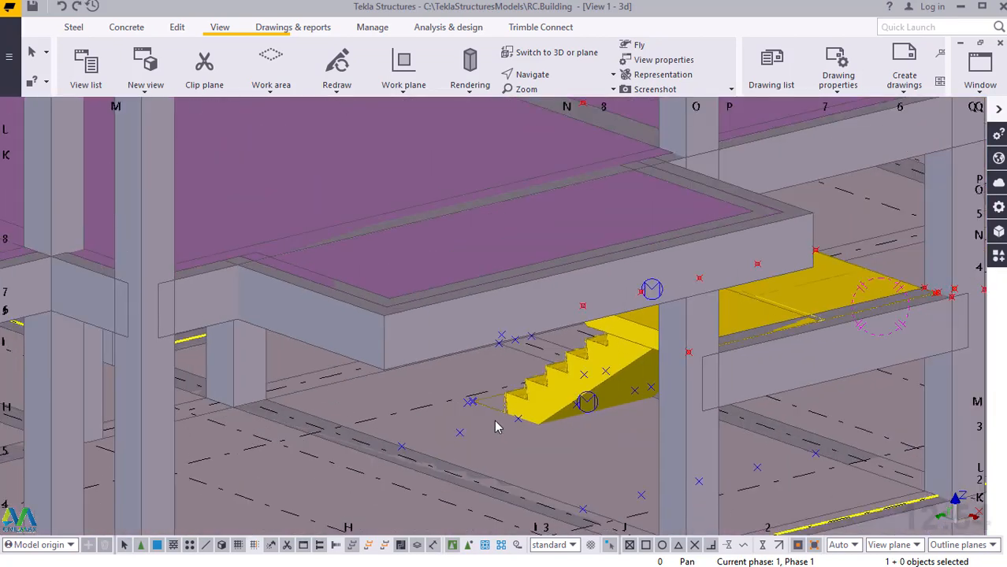
pyautogui.scroll(-4, 495, 426)
pyautogui.scroll(4, 492, 163)
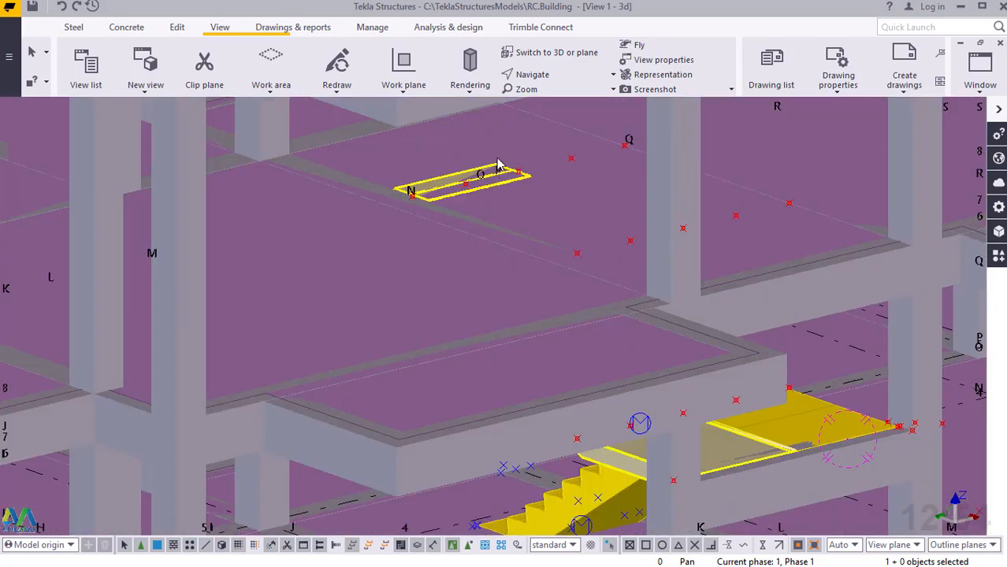
pyautogui.scroll(8, 497, 162)
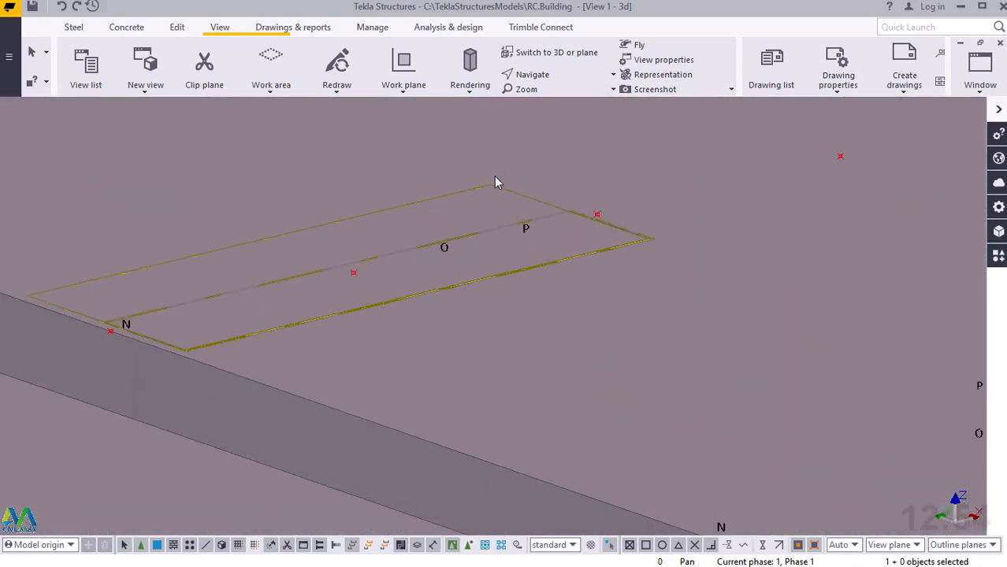
# Add points at both corners of the top stair step's end edge, near grid label P
pyautogui.scroll(2, 494, 183)
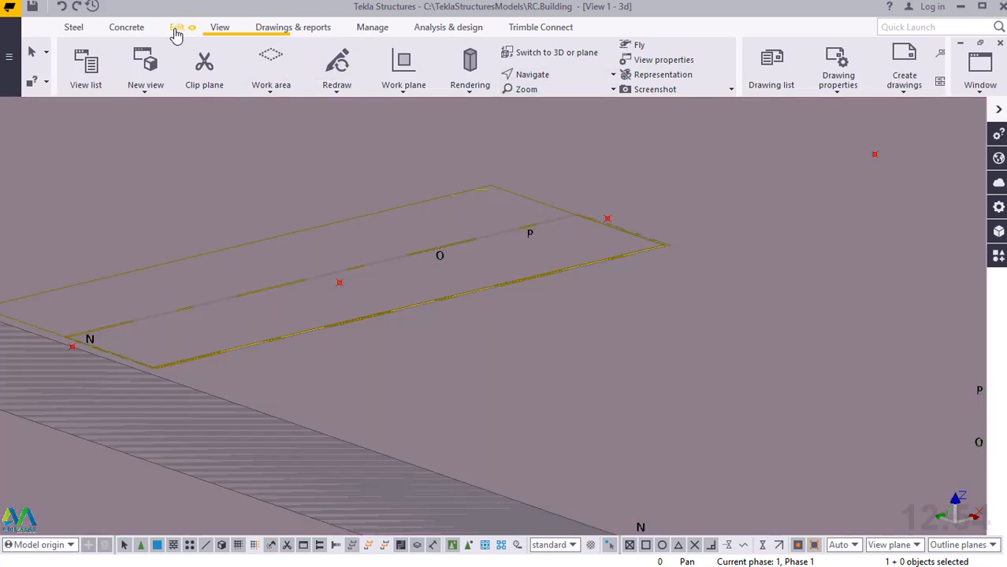
pyautogui.click(178, 27)
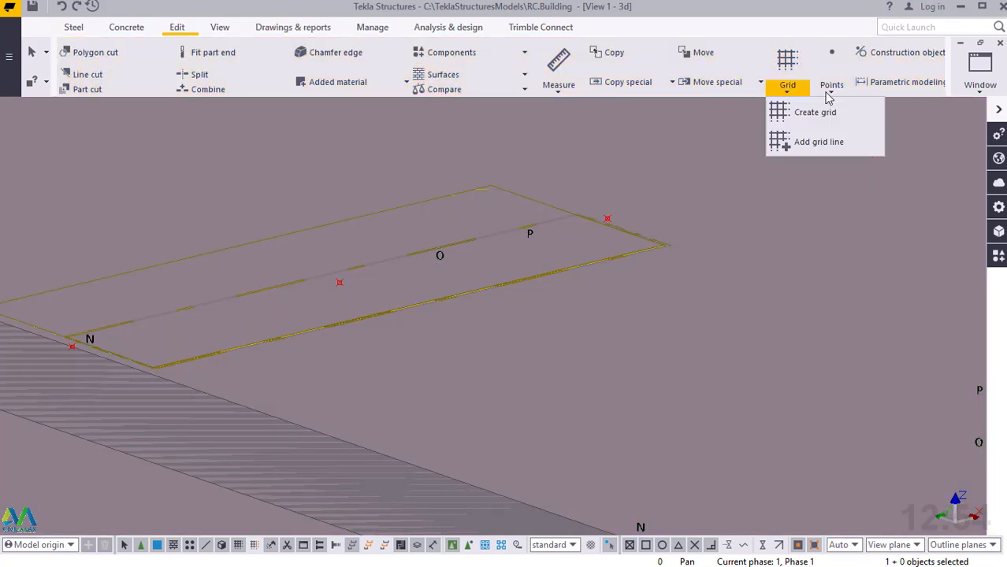
pyautogui.click(829, 92)
pyautogui.click(828, 376)
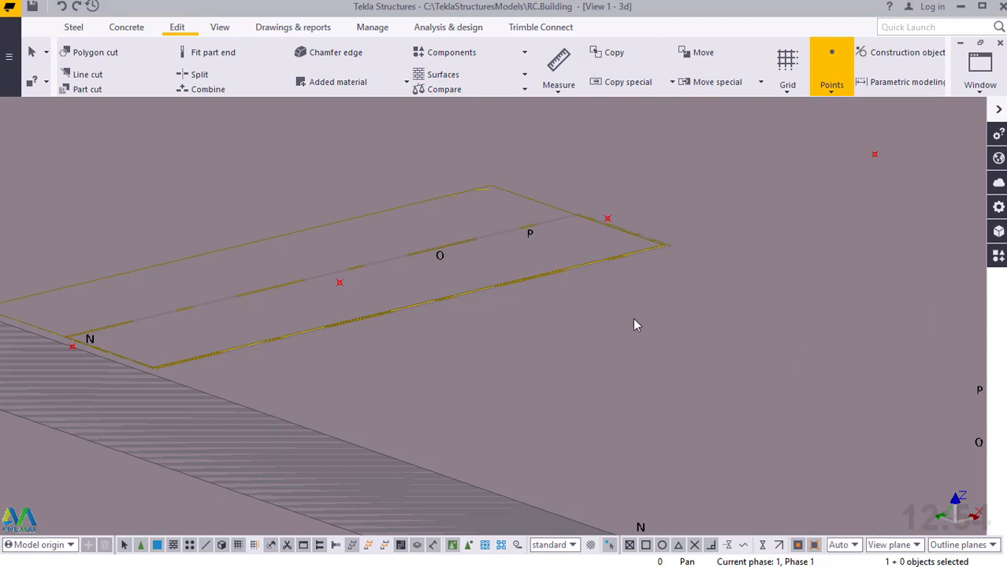
pyautogui.click(492, 185)
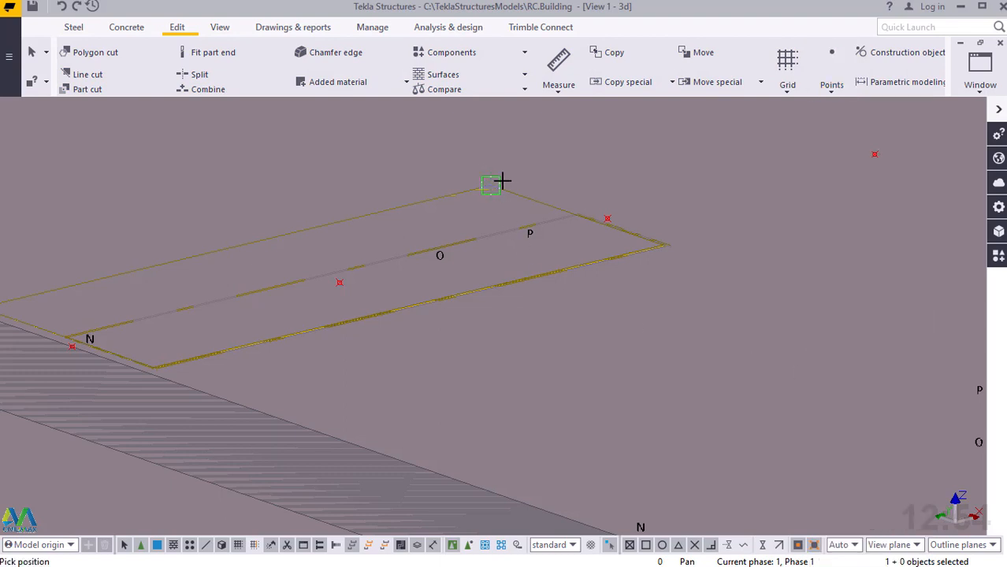
pyautogui.scroll(-1, 535, 181)
pyautogui.scroll(-1, 537, 182)
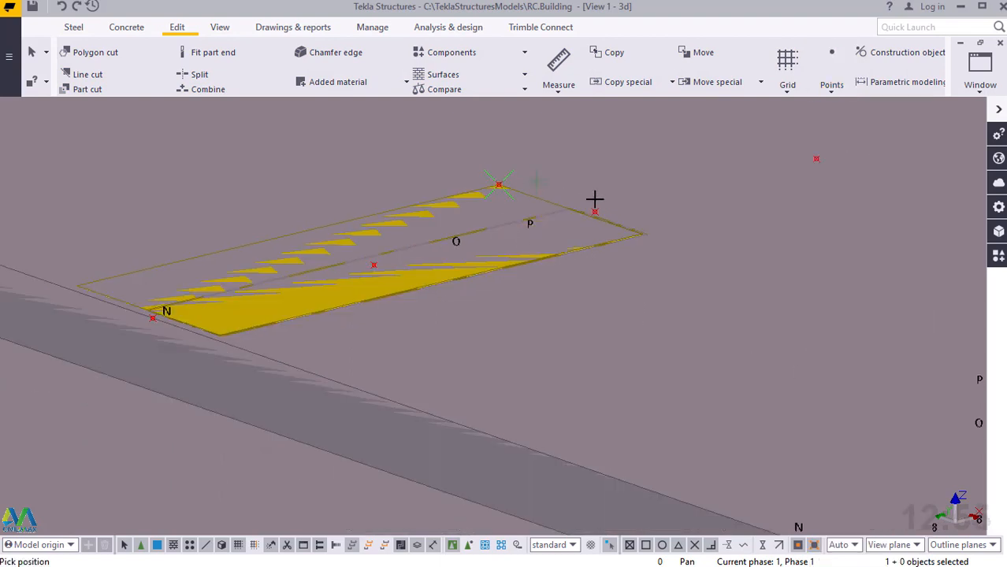
pyautogui.click(637, 235)
# Add a point at the top step's front corner near grid label N and another beside it on the slab edge
pyautogui.scroll(-3, 411, 252)
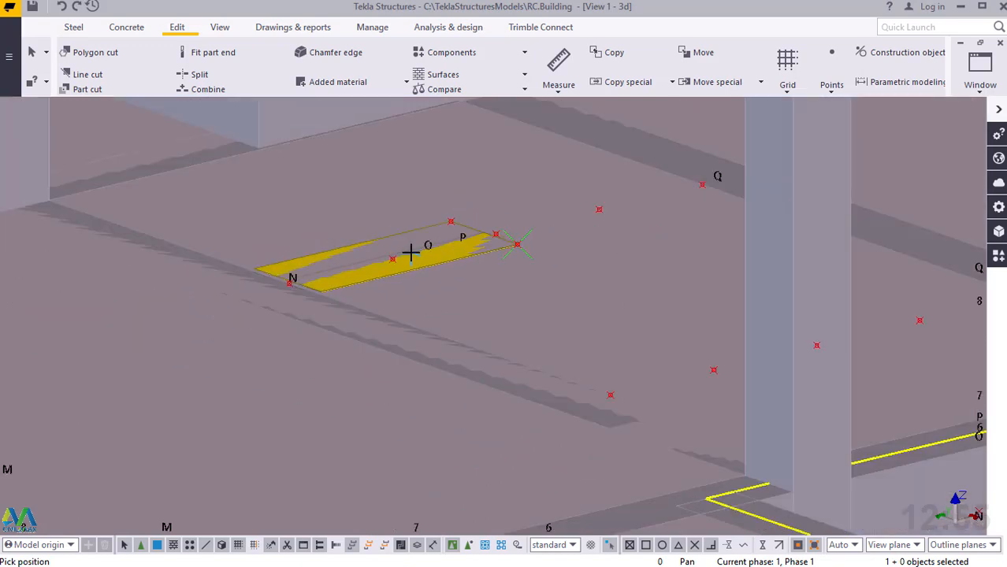
pyautogui.scroll(-4, 411, 252)
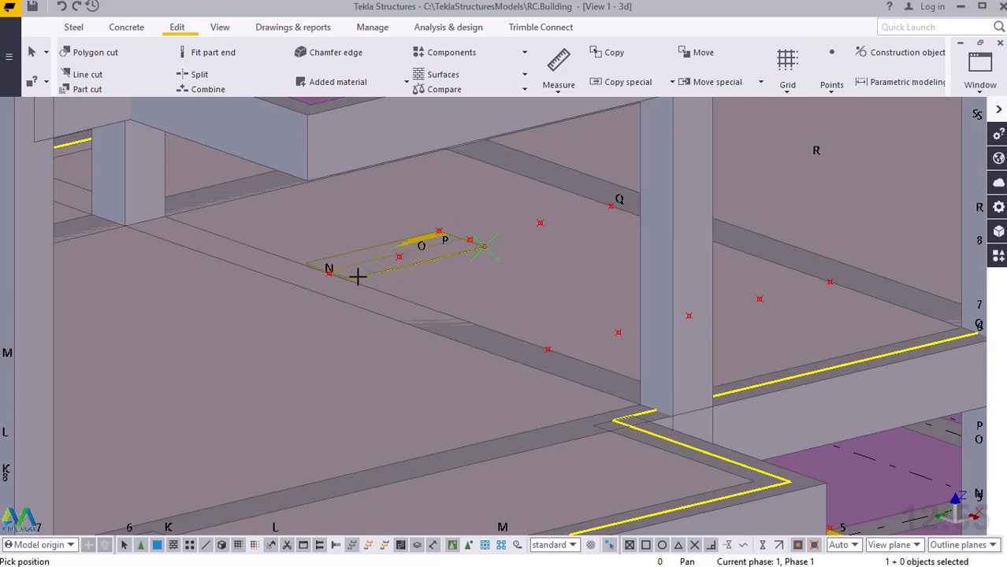
pyautogui.scroll(5, 357, 276)
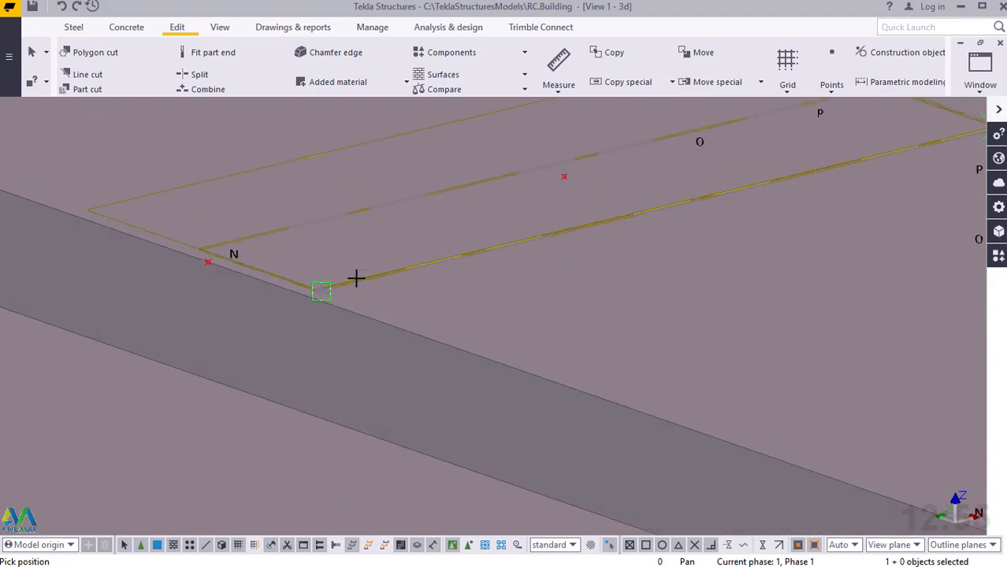
pyautogui.scroll(1, 319, 281)
pyautogui.scroll(2, 313, 282)
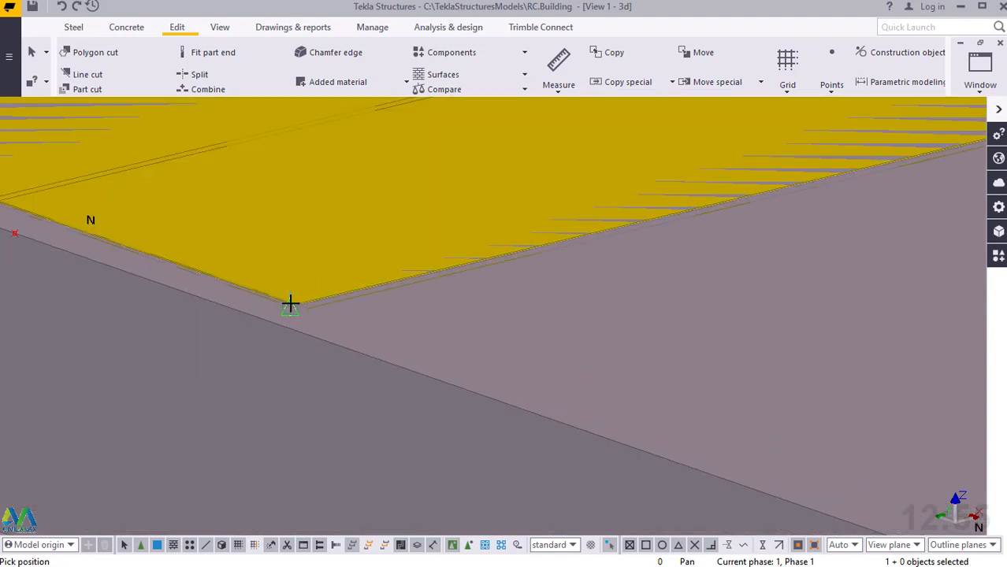
pyautogui.scroll(1, 290, 305)
pyautogui.scroll(1, 303, 281)
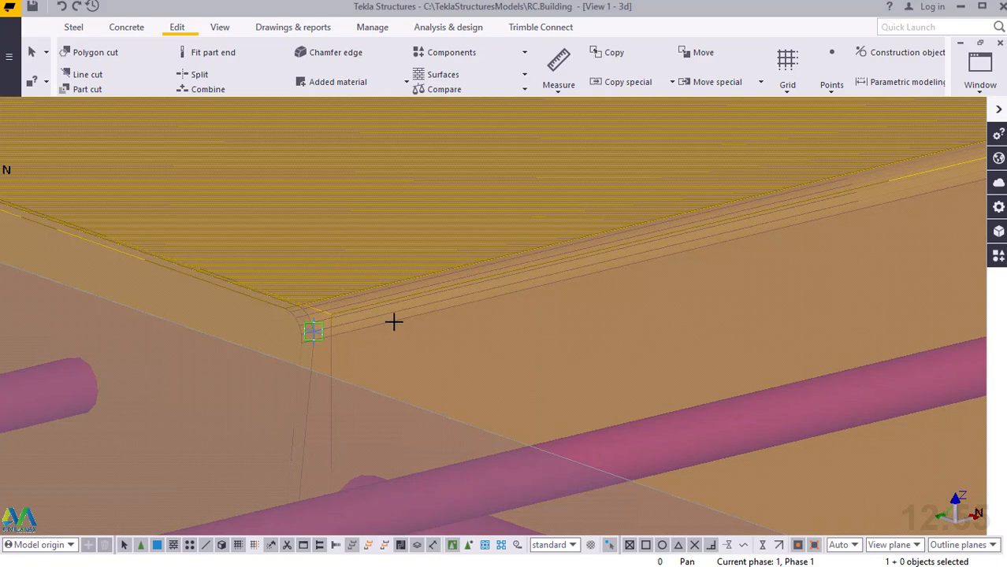
pyautogui.scroll(-2, 394, 321)
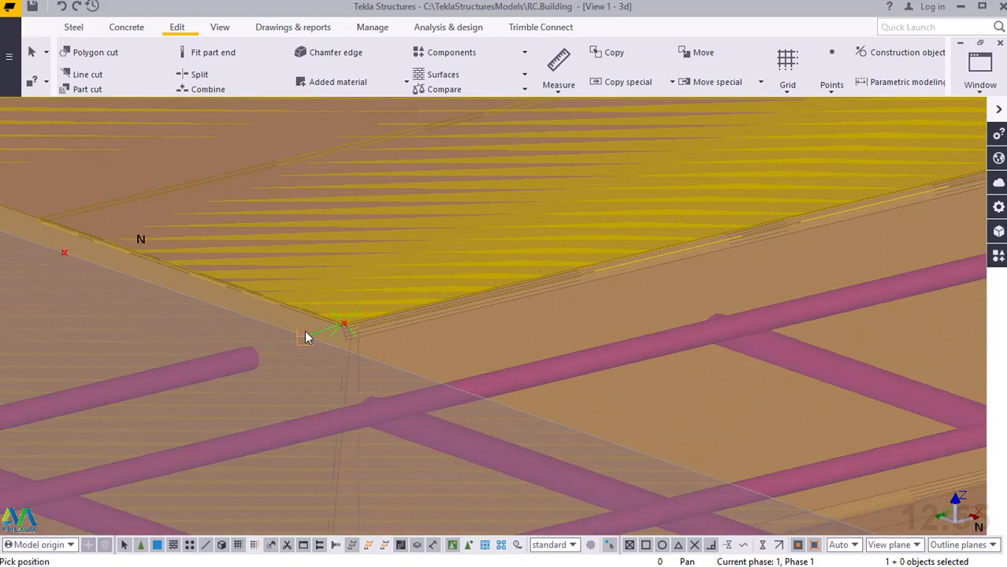
pyautogui.rightClick(344, 259)
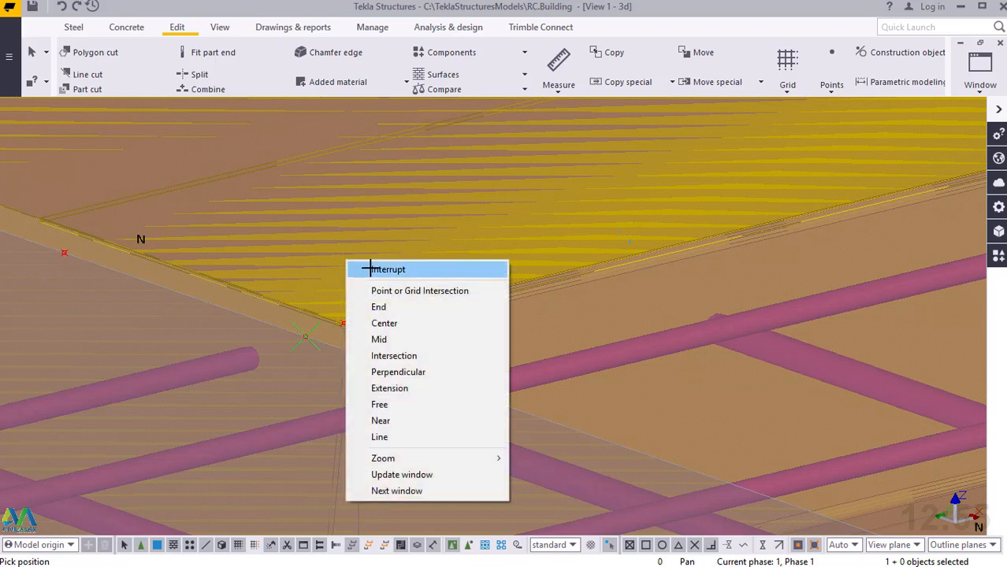
pyautogui.click(370, 268)
pyautogui.scroll(-7, 228, 346)
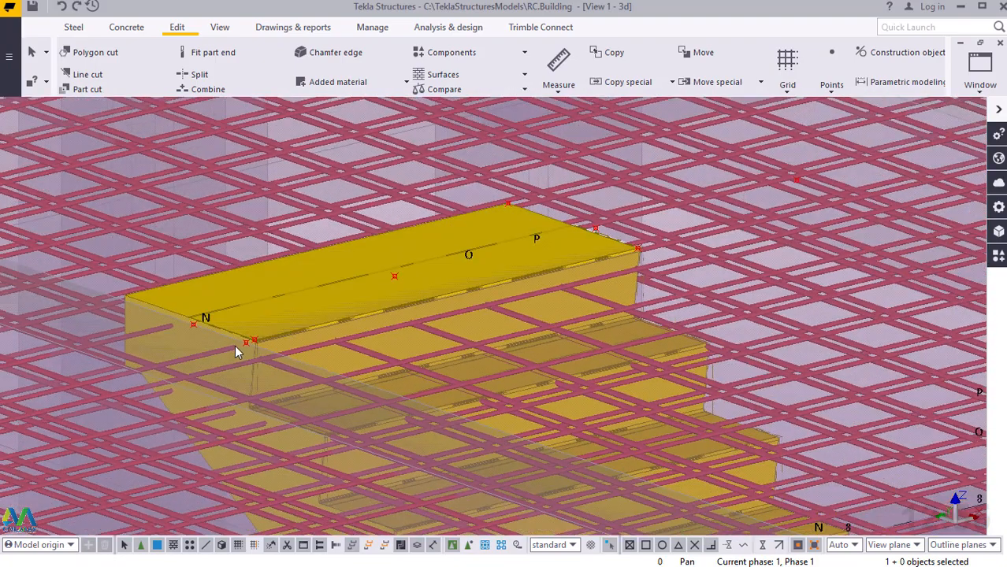
pyautogui.scroll(-5, 234, 345)
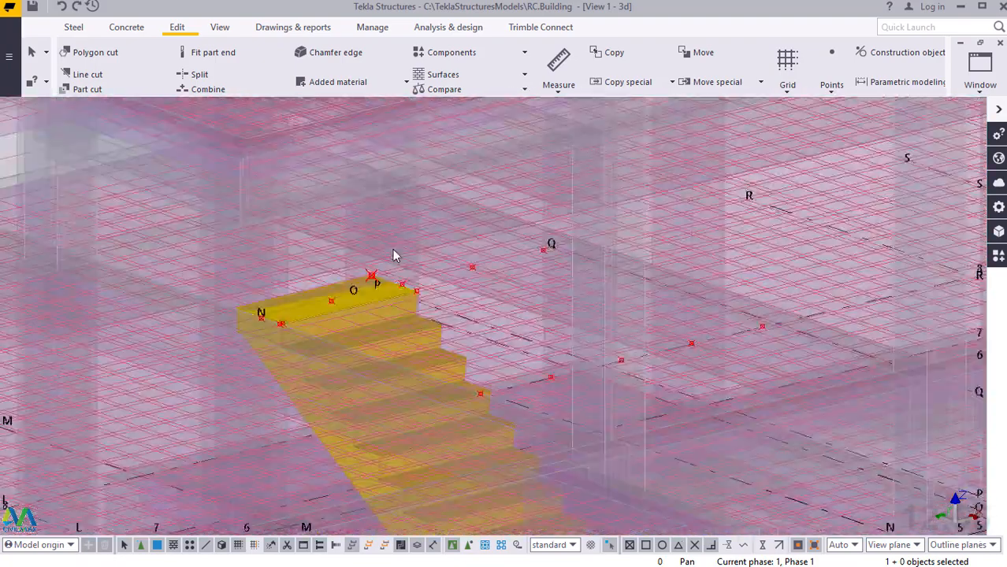
pyautogui.scroll(-6, 392, 249)
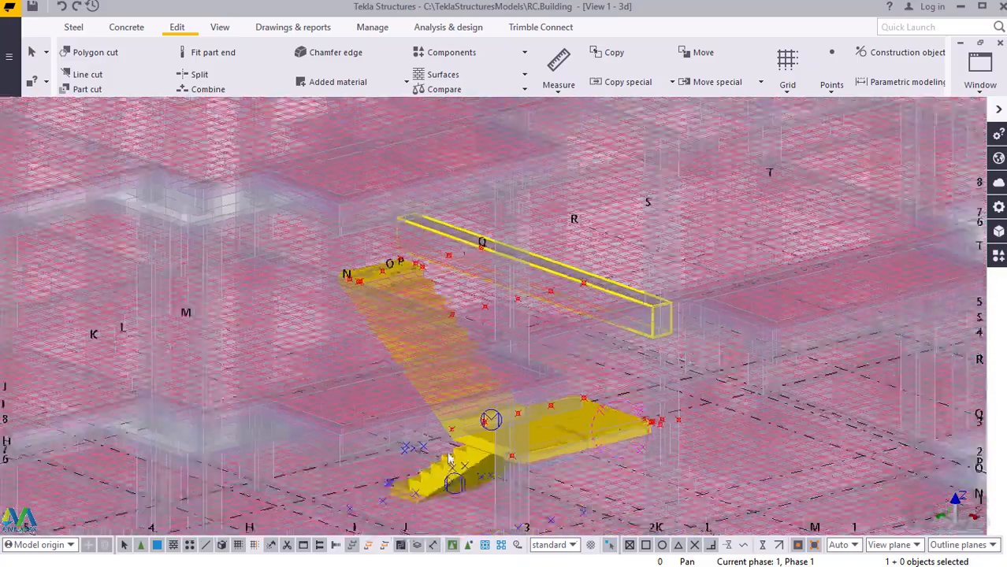
pyautogui.scroll(10, 441, 456)
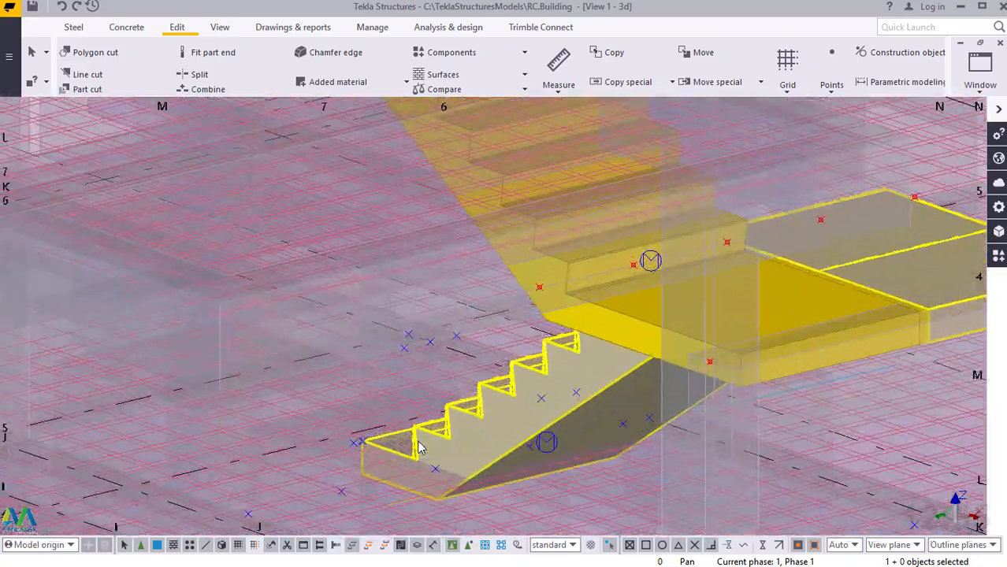
pyautogui.scroll(4, 418, 447)
pyautogui.keyDown('ctrl'); pyautogui.moveTo(420, 447); pyautogui.dragTo(473, 454, button='middle'); pyautogui.keyUp('ctrl')
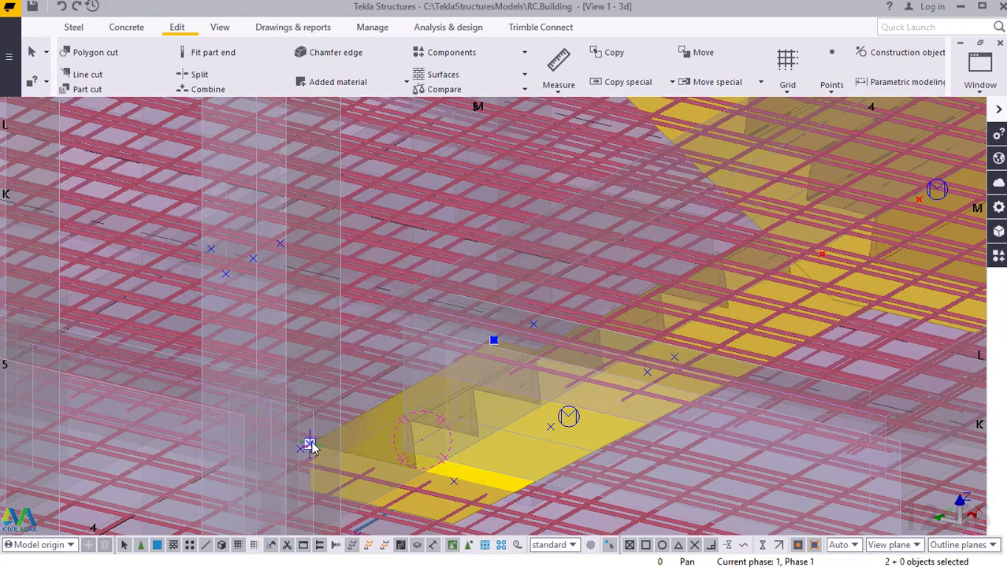
pyautogui.rightClick(311, 446)
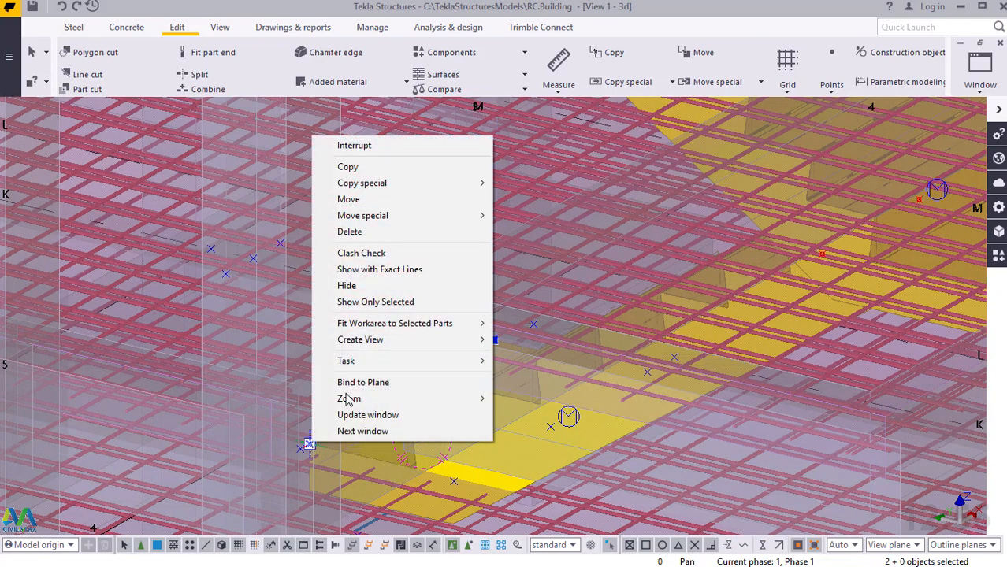
pyautogui.click(349, 166)
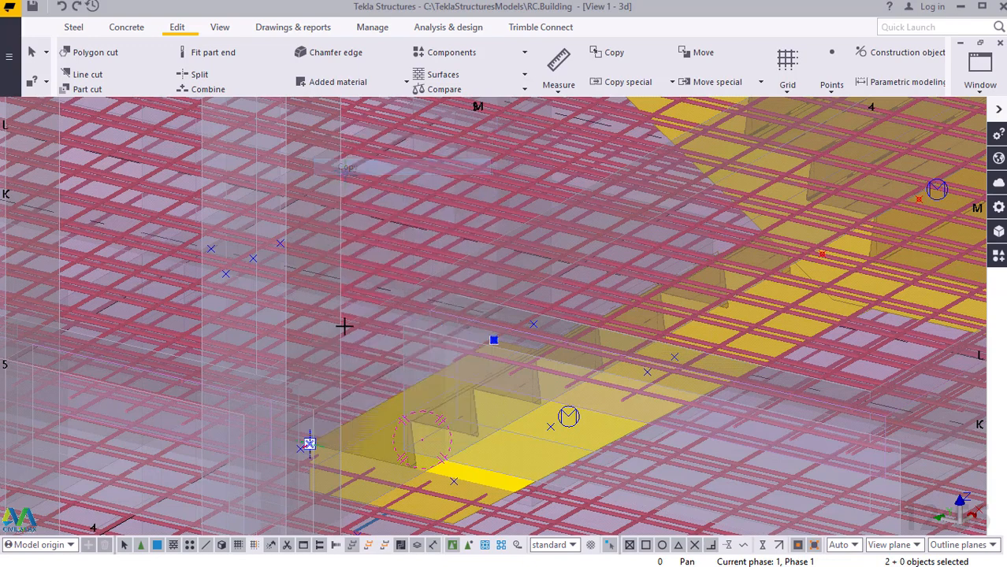
pyautogui.click(311, 445)
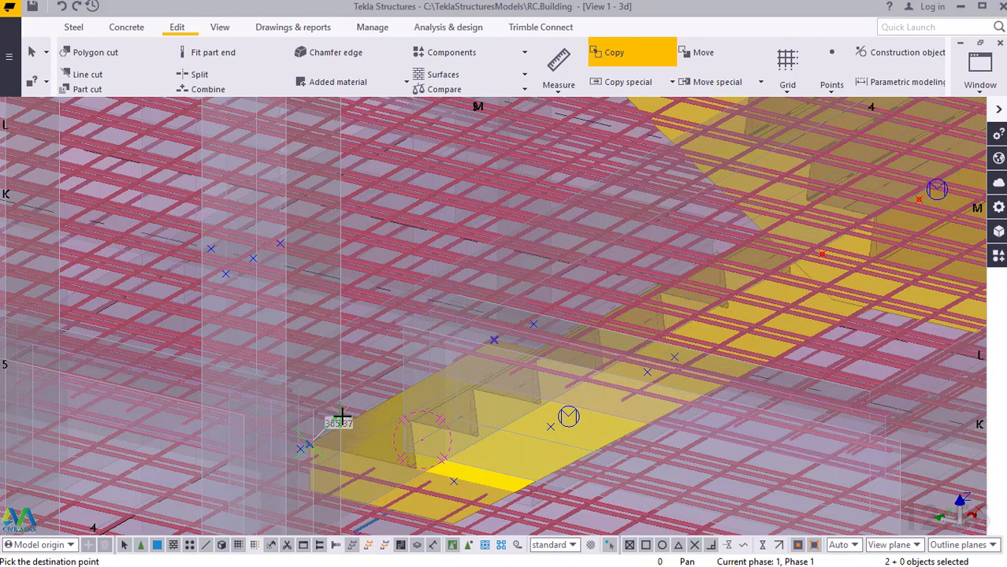
pyautogui.hotkey('ctrl', '4')
pyautogui.scroll(-5, 405, 409)
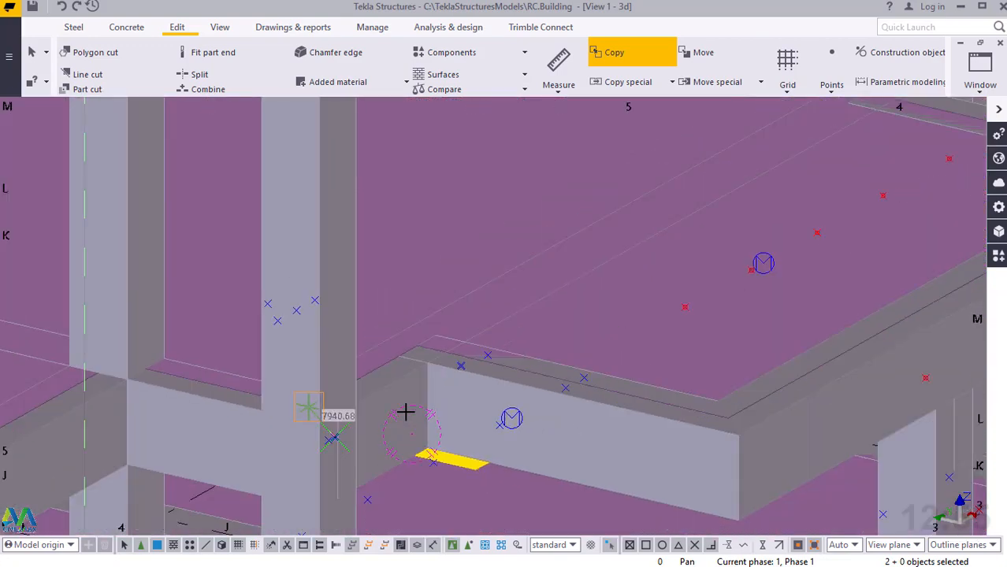
pyautogui.scroll(-2, 488, 394)
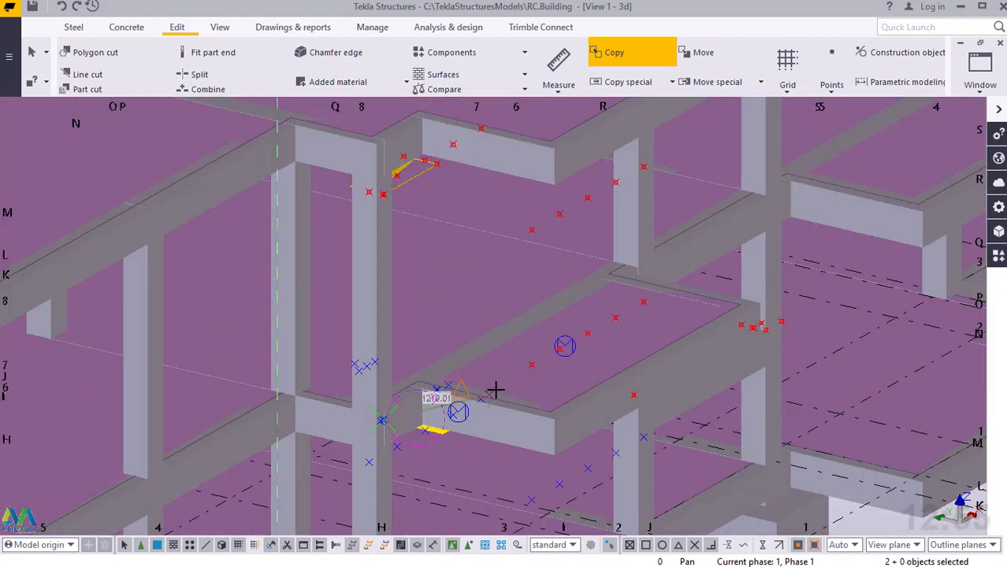
pyautogui.scroll(-2, 516, 223)
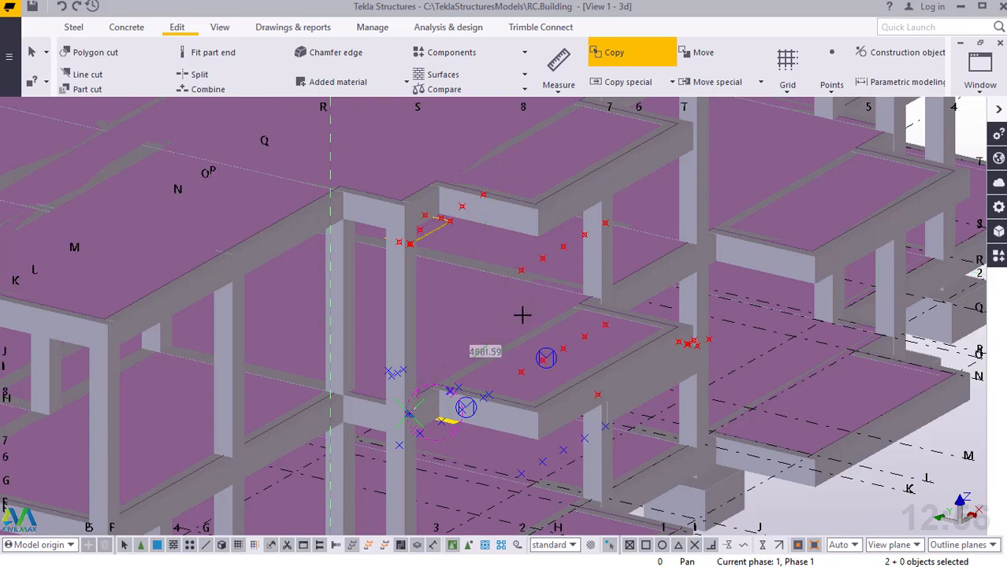
pyautogui.scroll(5, 520, 299)
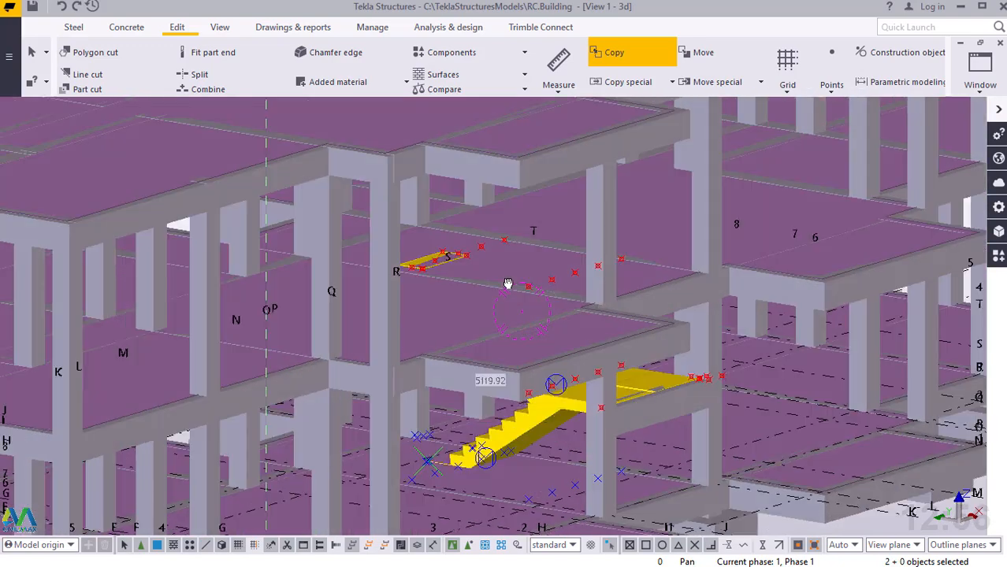
pyautogui.scroll(6, 475, 251)
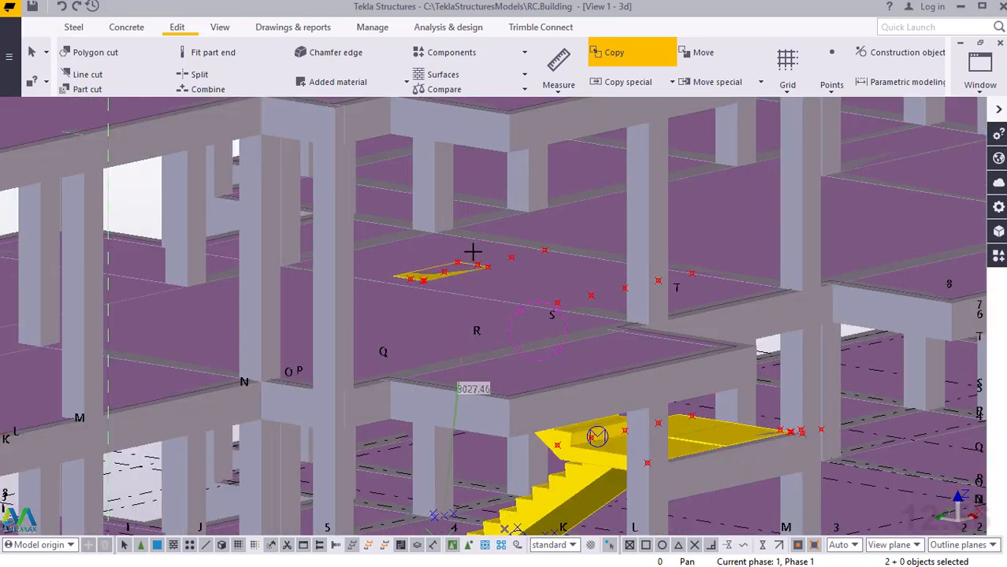
pyautogui.scroll(6, 475, 251)
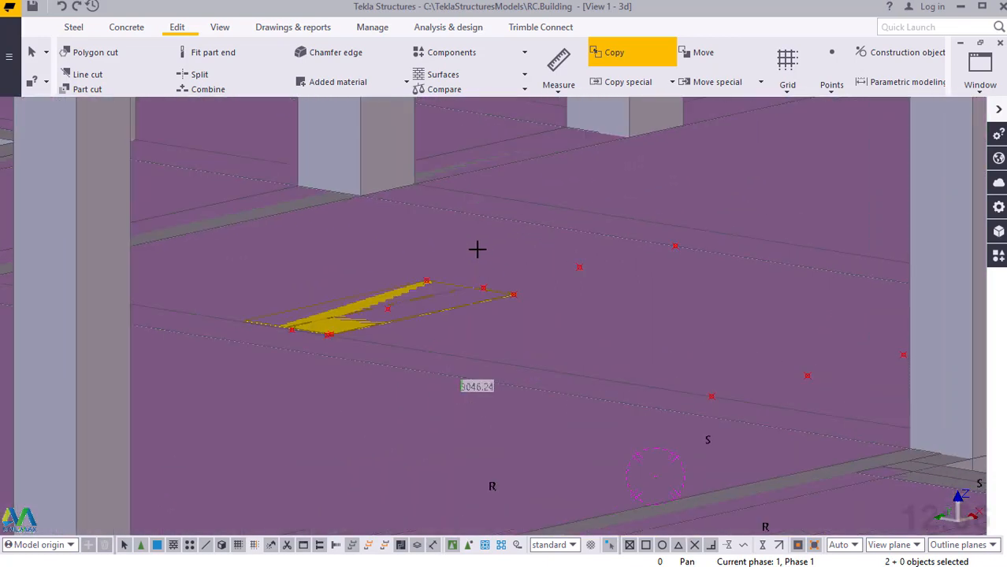
pyautogui.scroll(1, 476, 249)
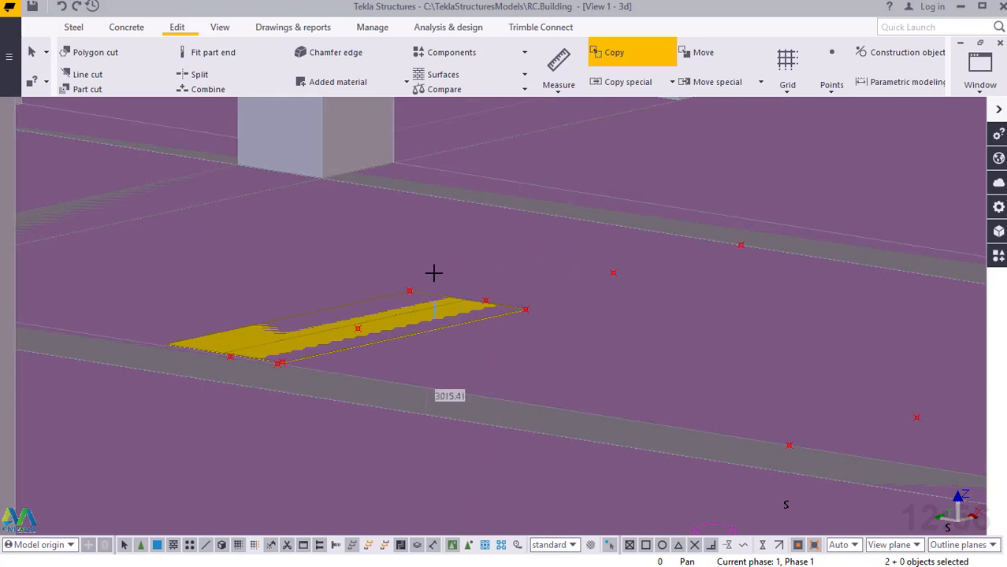
pyautogui.scroll(3, 434, 273)
pyautogui.scroll(1, 434, 273)
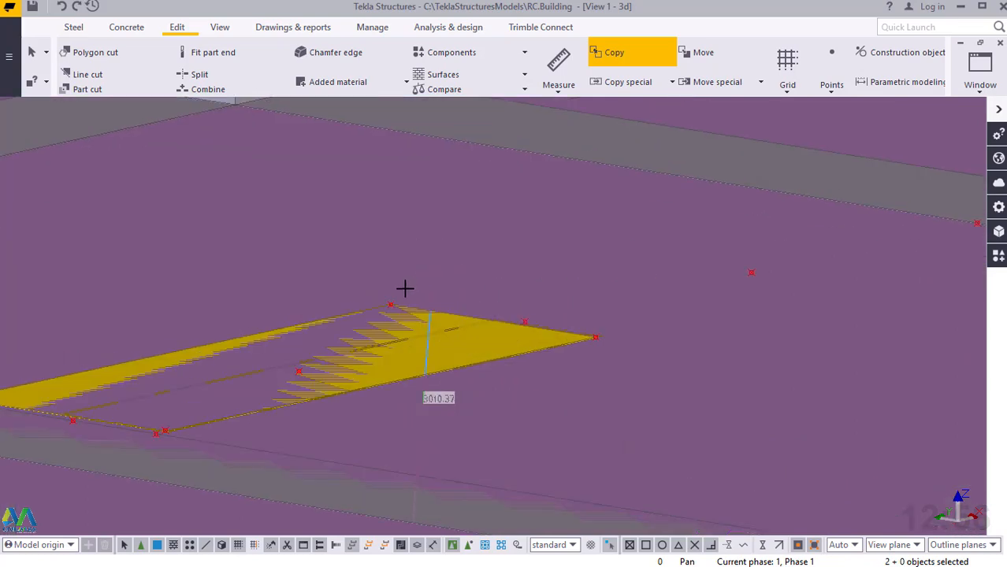
pyautogui.rightClick(407, 210)
pyautogui.click(441, 219)
# Add the point at the bottom stair step's far corner to the selected points and copy them up to the slab at the top step's far corner
pyautogui.scroll(-8, 440, 211)
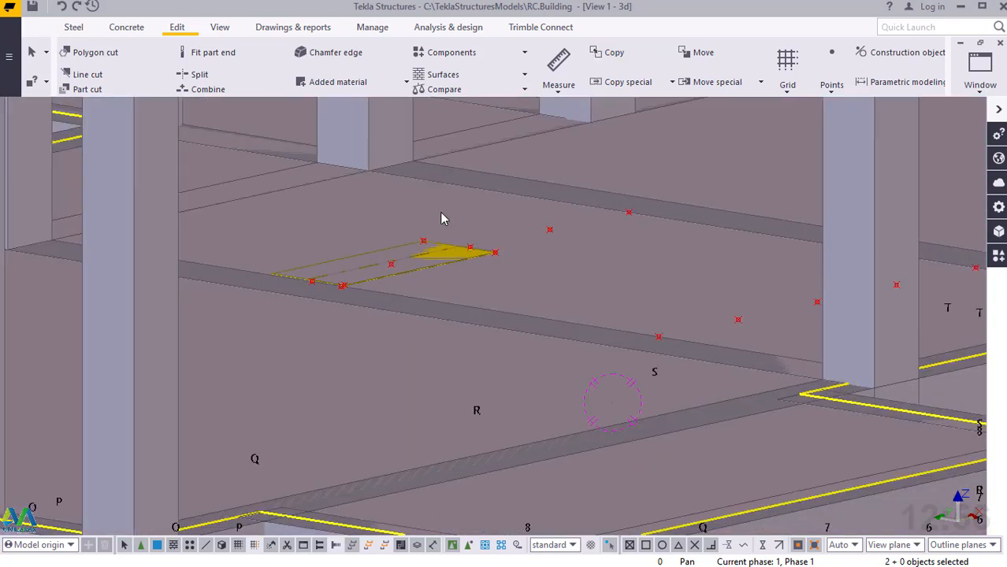
pyautogui.scroll(-5, 449, 217)
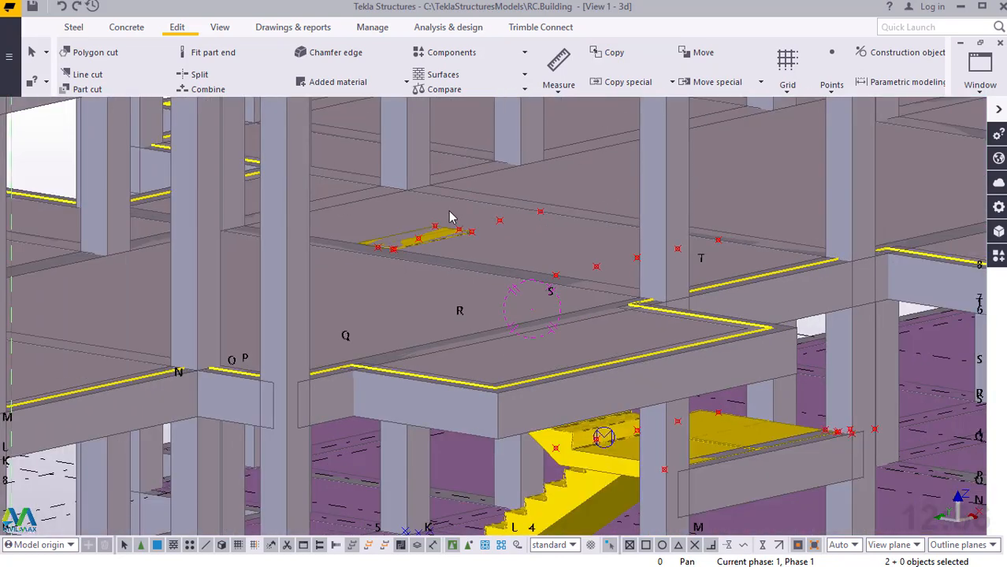
pyautogui.scroll(-6, 450, 217)
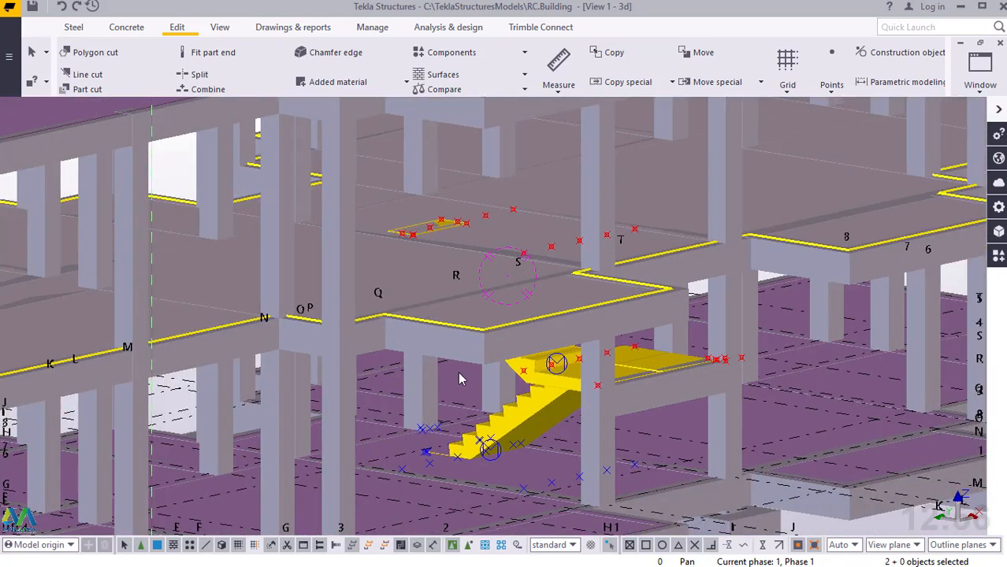
pyautogui.scroll(10, 426, 463)
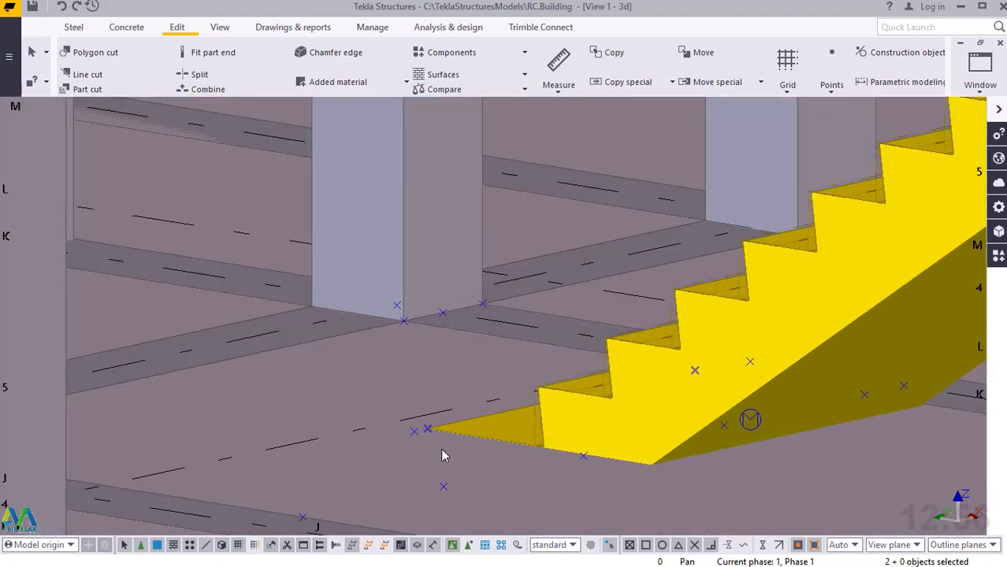
pyautogui.scroll(2, 417, 430)
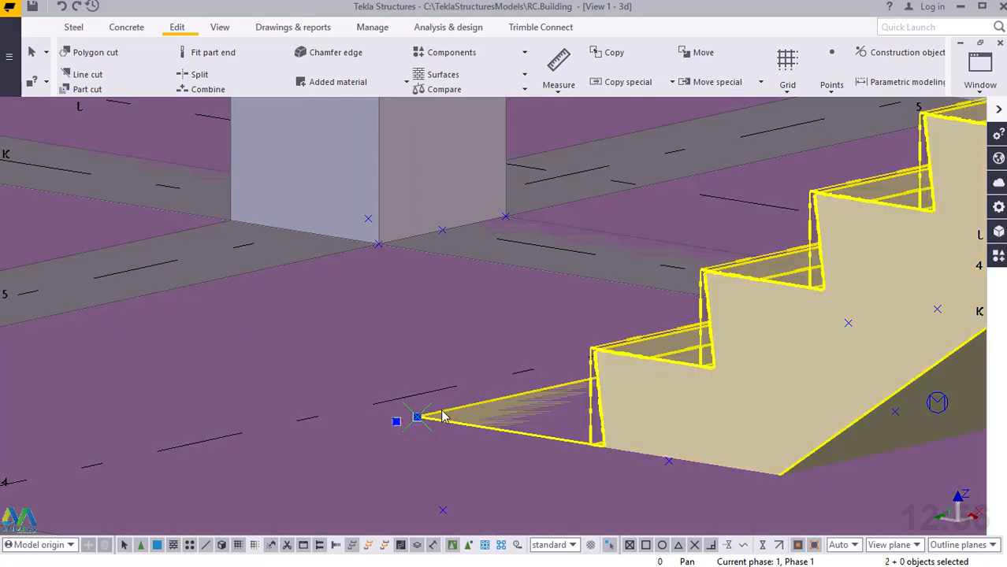
pyautogui.scroll(6, 445, 416)
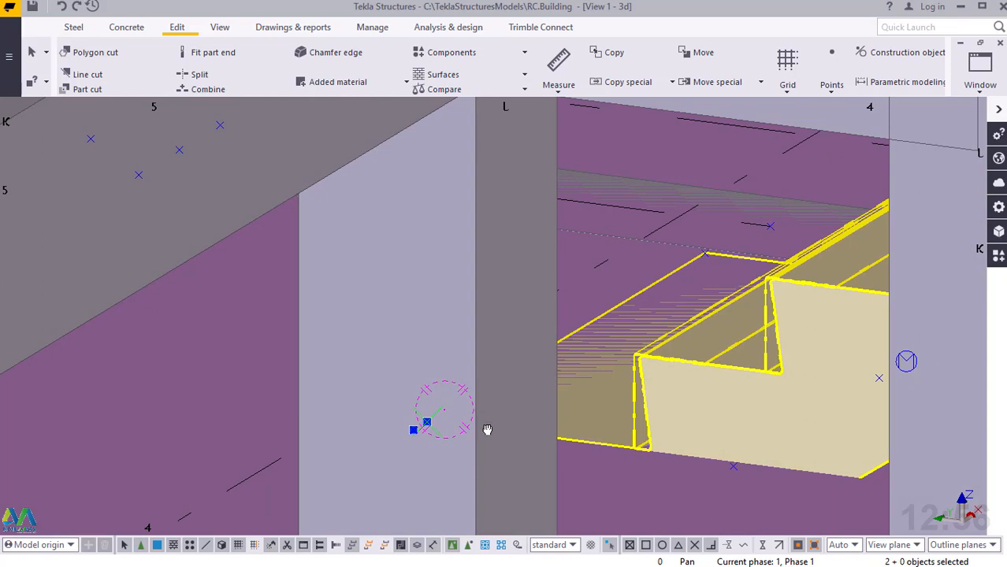
pyautogui.keyDown('ctrl'); pyautogui.moveTo(487, 429); pyautogui.dragTo(488, 431, button='middle'); pyautogui.keyUp('ctrl')
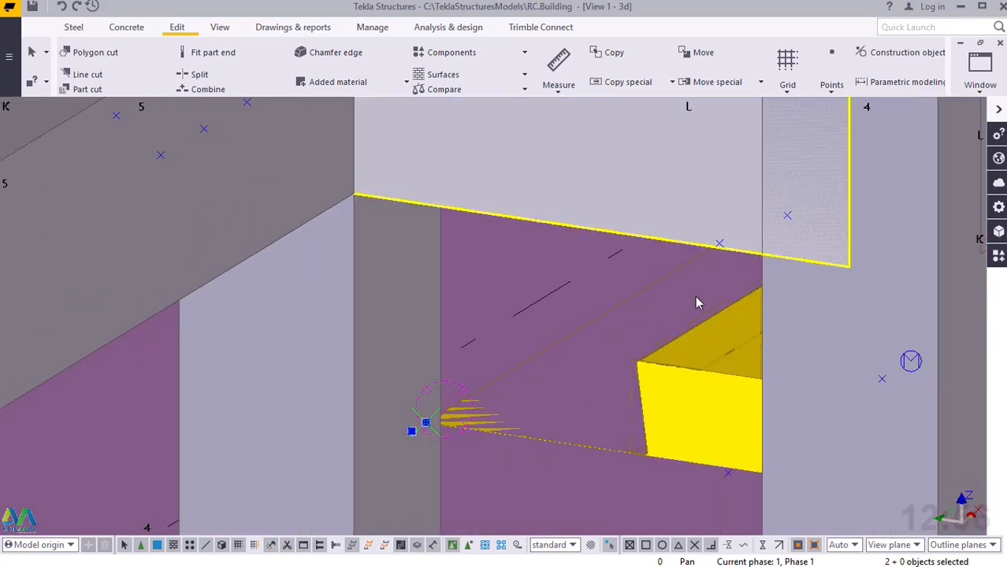
pyautogui.keyDown('ctrl'); pyautogui.moveTo(649, 364); pyautogui.dragTo(656, 357, button='middle'); pyautogui.keyUp('ctrl')
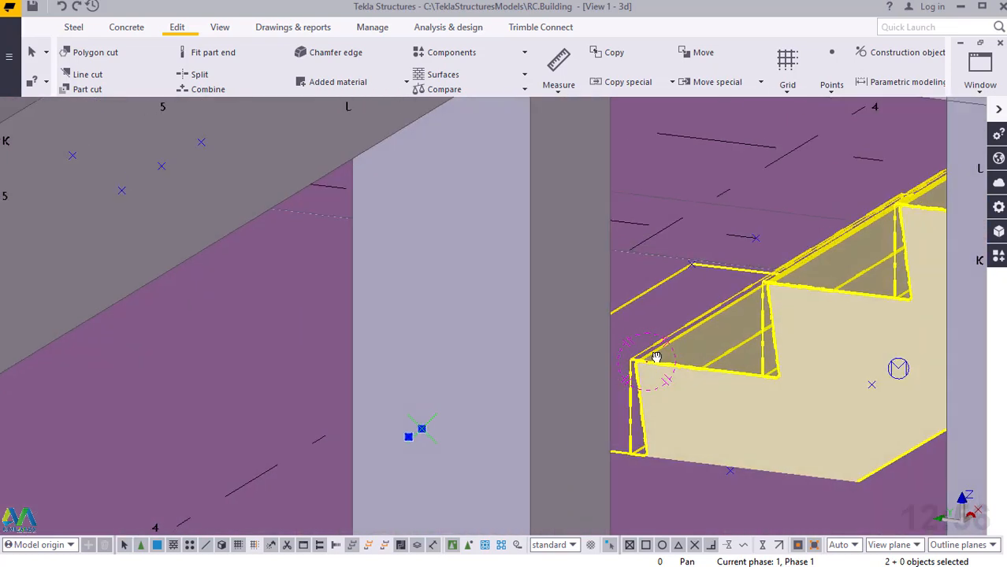
pyautogui.scroll(6, 696, 273)
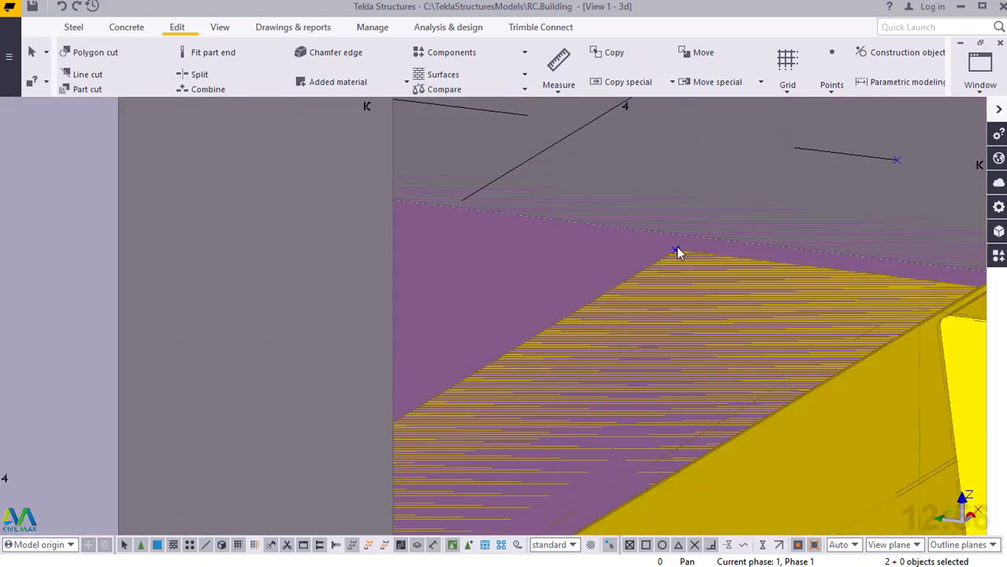
pyautogui.click(675, 250)
pyautogui.rightClick(675, 250)
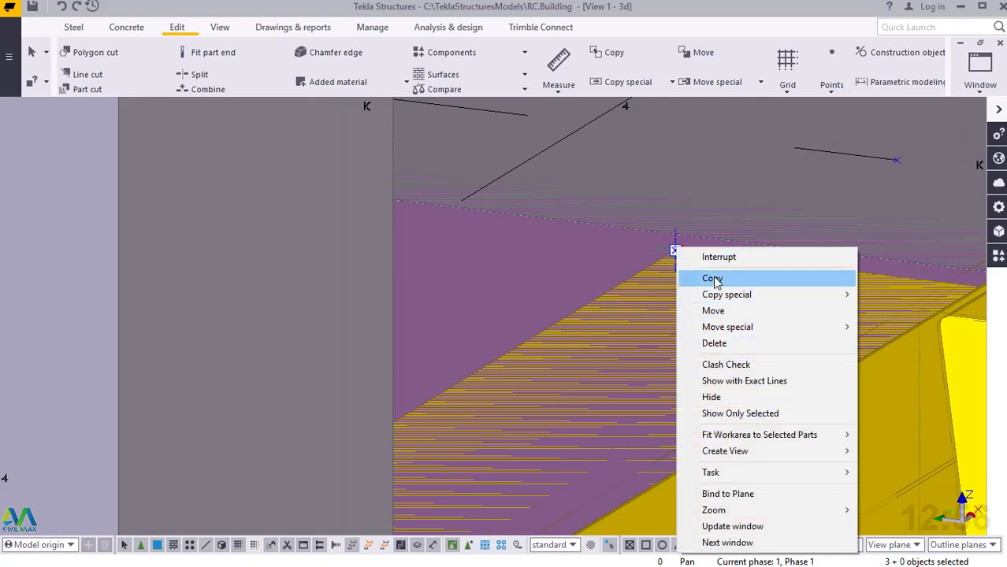
pyautogui.click(712, 279)
pyautogui.scroll(3, 700, 212)
pyautogui.scroll(3, 678, 232)
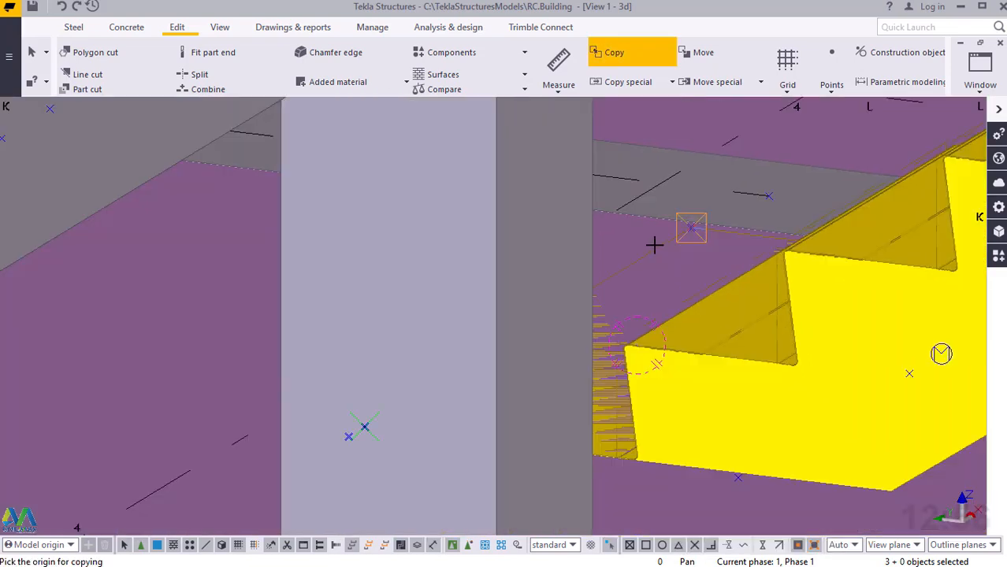
pyautogui.scroll(-1, 654, 245)
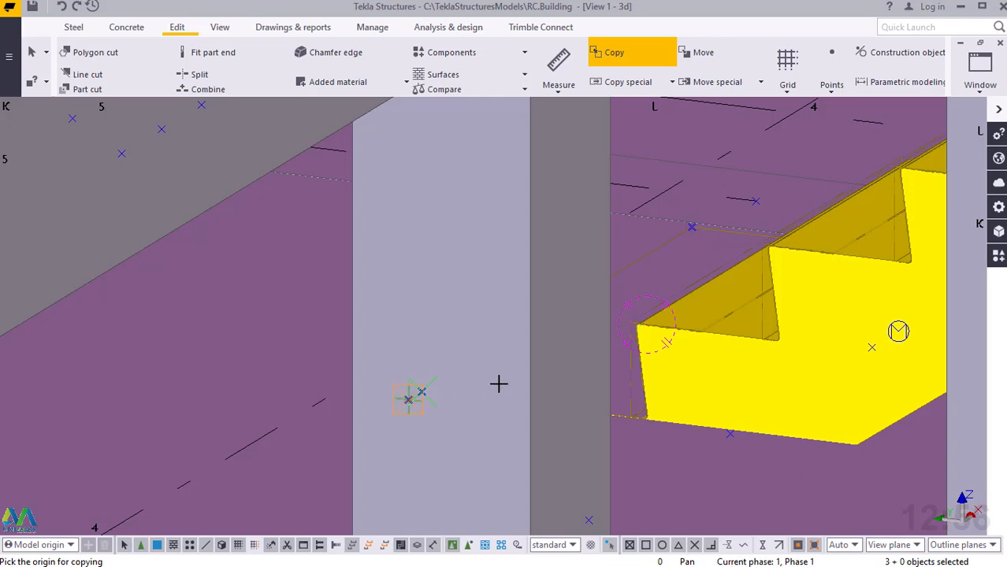
pyautogui.scroll(-4, 531, 429)
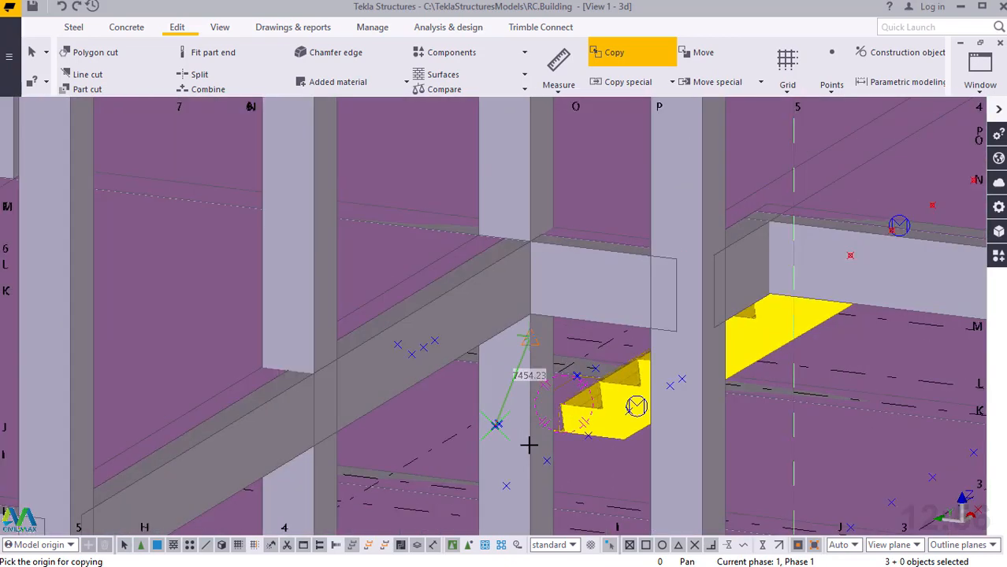
pyautogui.scroll(-5, 527, 443)
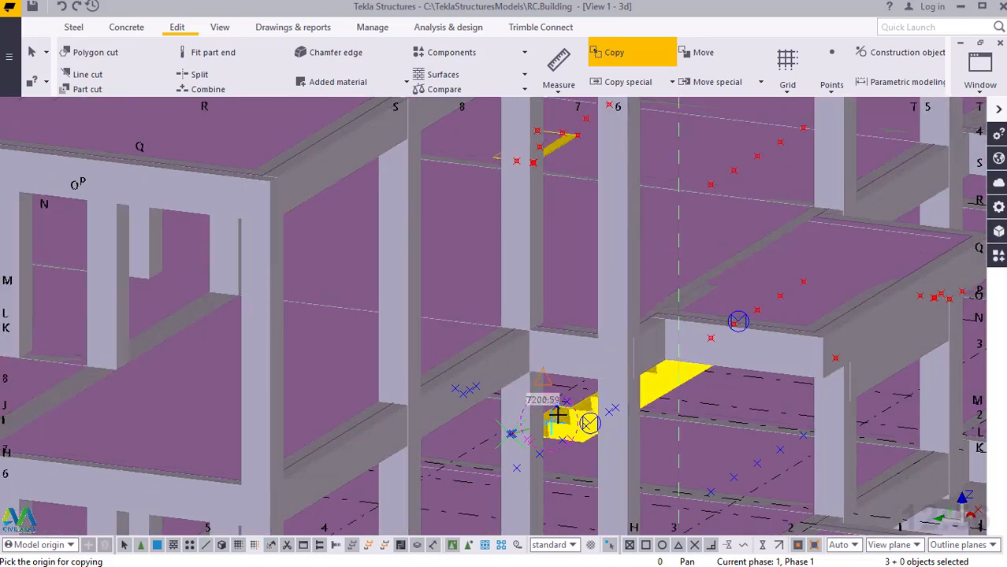
pyautogui.click(560, 397)
pyautogui.keyDown('ctrl'); pyautogui.moveTo(554, 399); pyautogui.dragTo(533, 408, button='middle'); pyautogui.keyUp('ctrl')
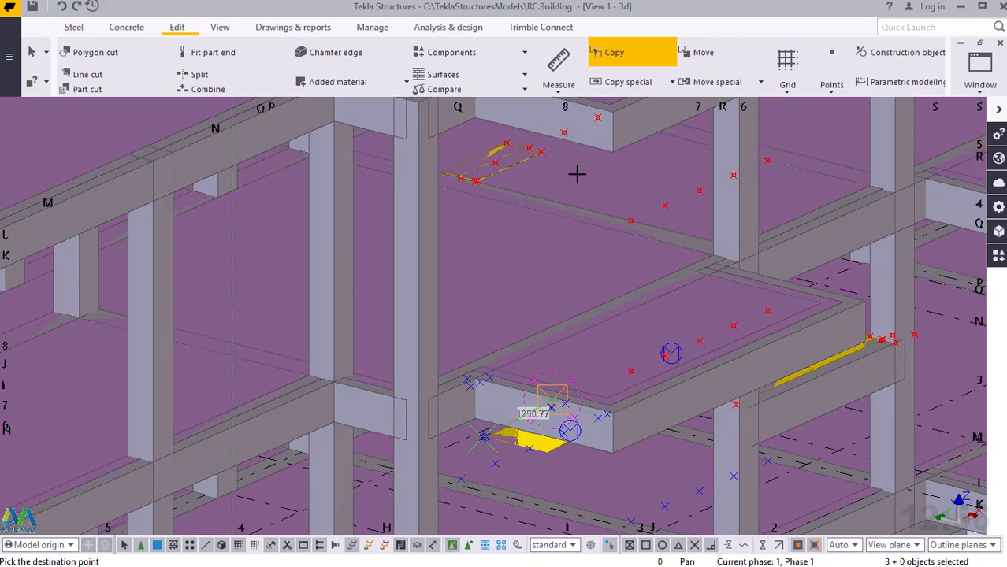
pyautogui.scroll(5, 530, 132)
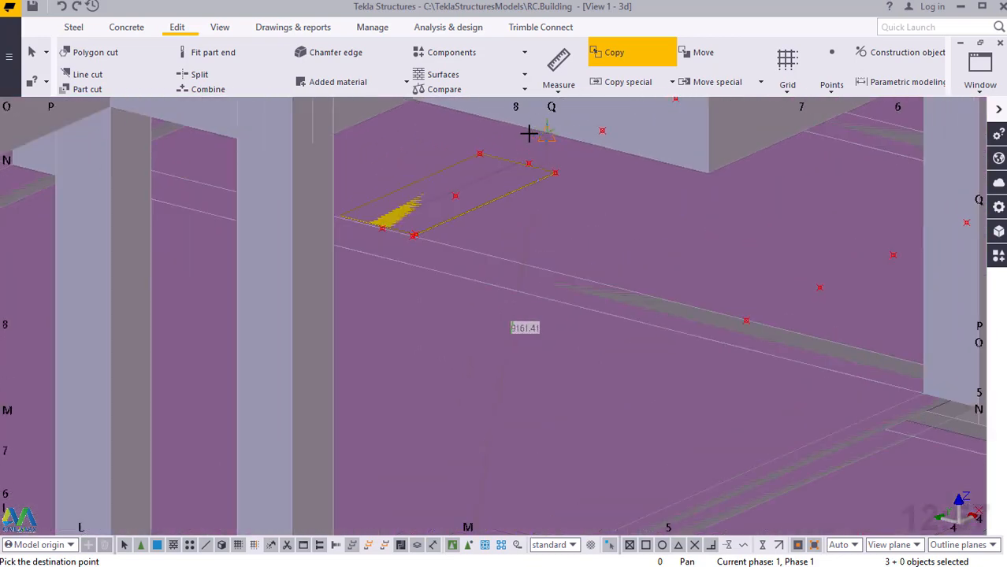
pyautogui.scroll(6, 529, 132)
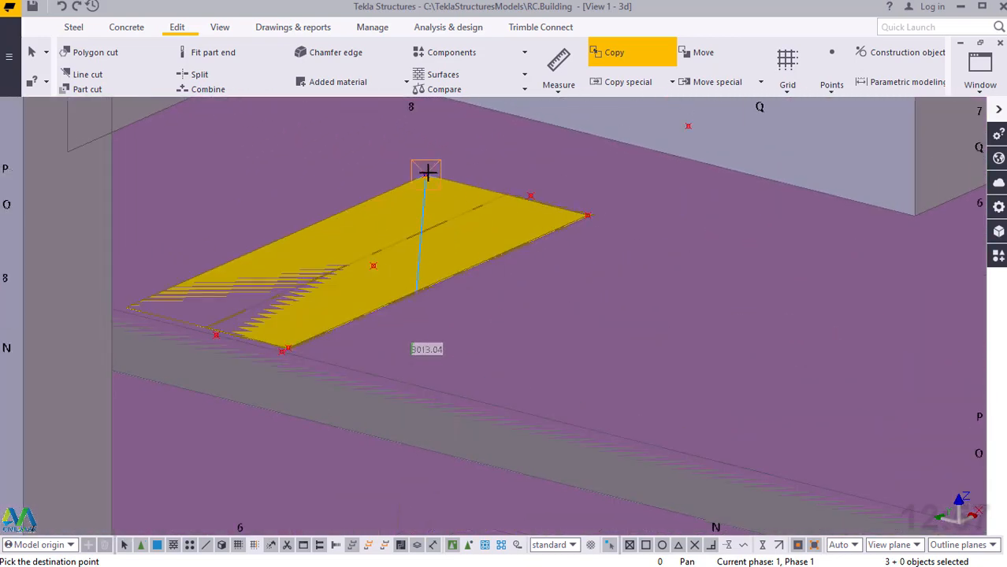
pyautogui.rightClick(472, 156)
pyautogui.click(505, 167)
pyautogui.scroll(-3, 516, 305)
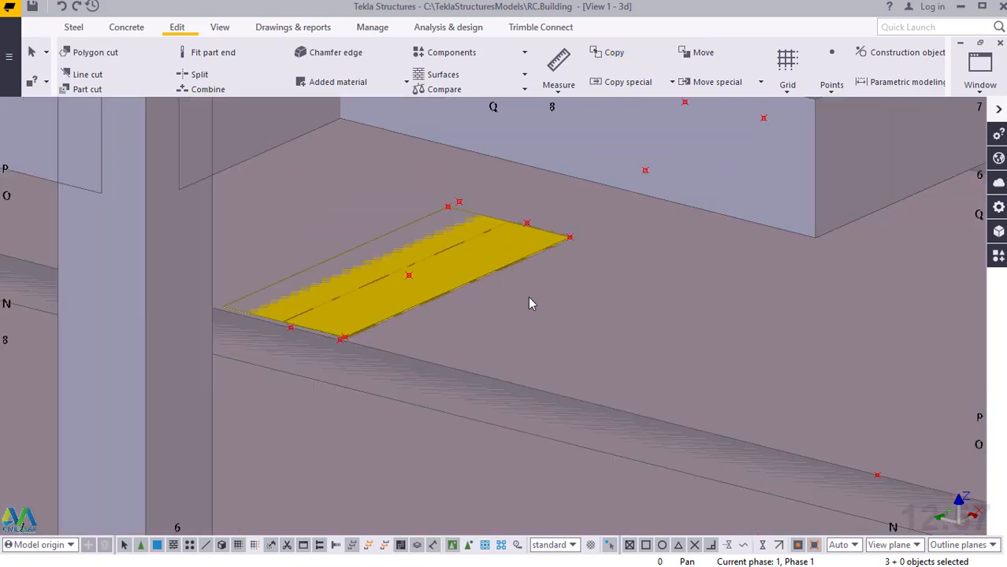
# Examine the copied points around the top stair step and along the slab edges from several angles
pyautogui.keyDown('ctrl'); pyautogui.moveTo(535, 289); pyautogui.dragTo(532, 281, button='middle'); pyautogui.keyUp('ctrl')
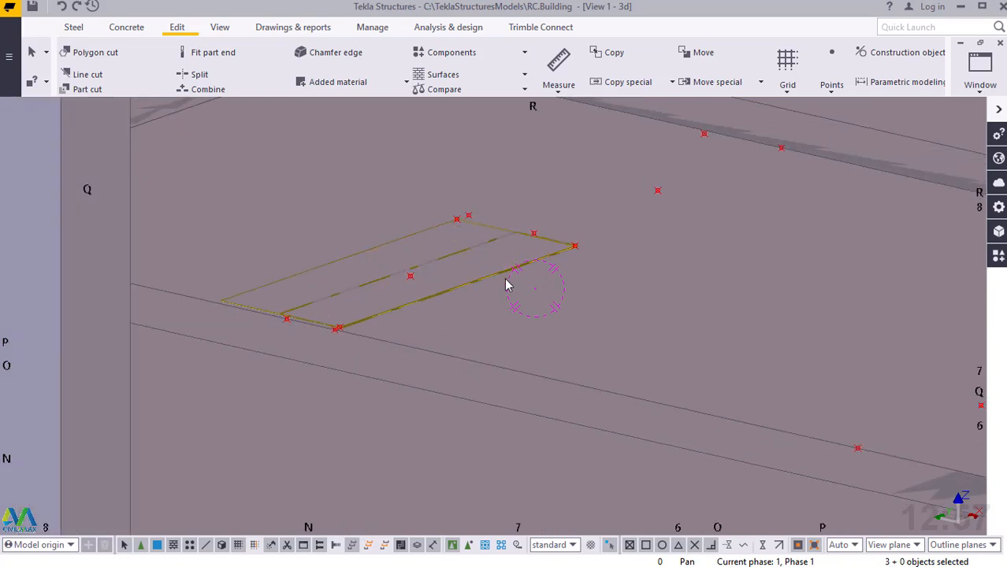
pyautogui.scroll(-4, 420, 273)
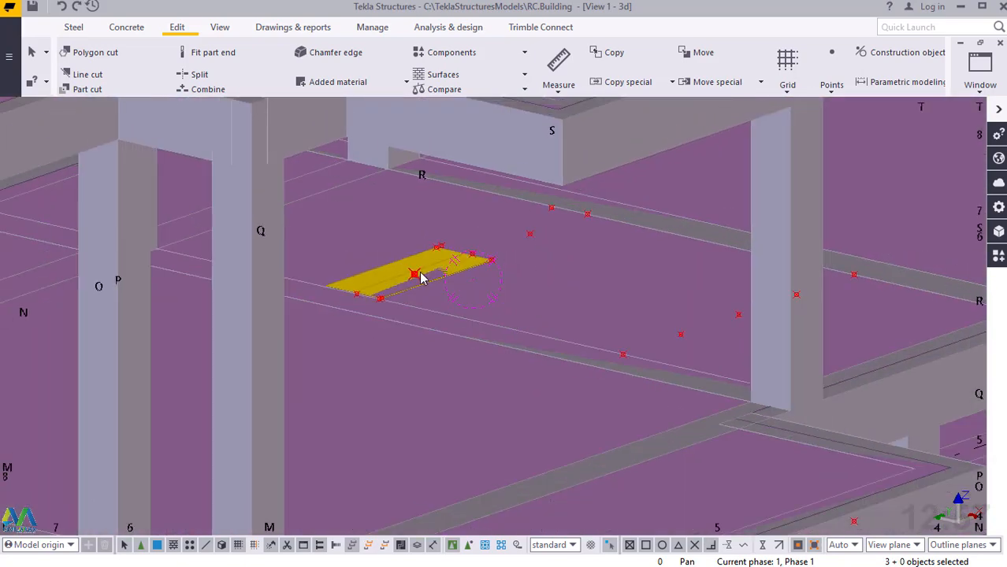
pyautogui.scroll(-5, 419, 274)
pyautogui.scroll(-2, 442, 270)
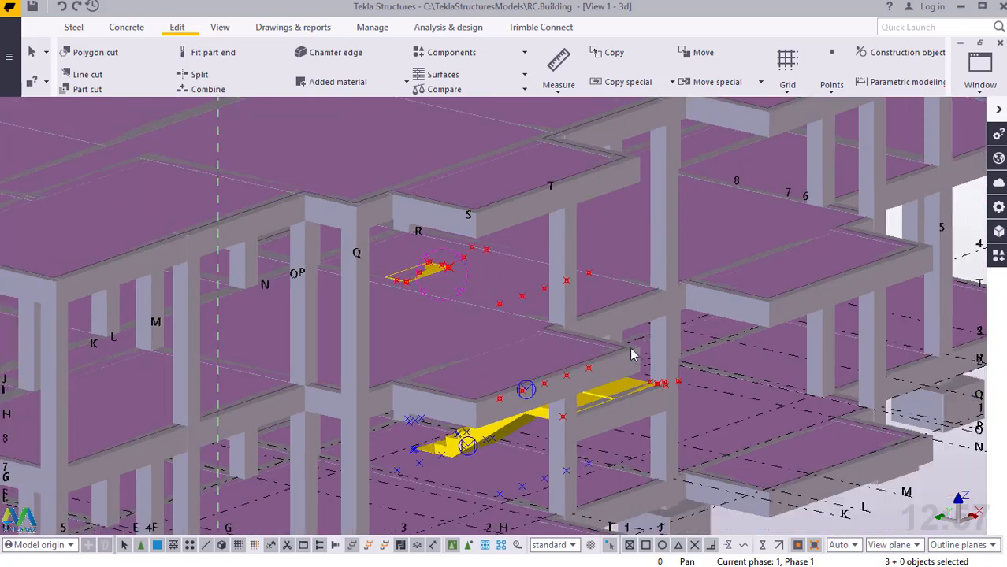
pyautogui.keyDown('ctrl'); pyautogui.moveTo(631, 354); pyautogui.dragTo(579, 392, button='middle'); pyautogui.keyUp('ctrl')
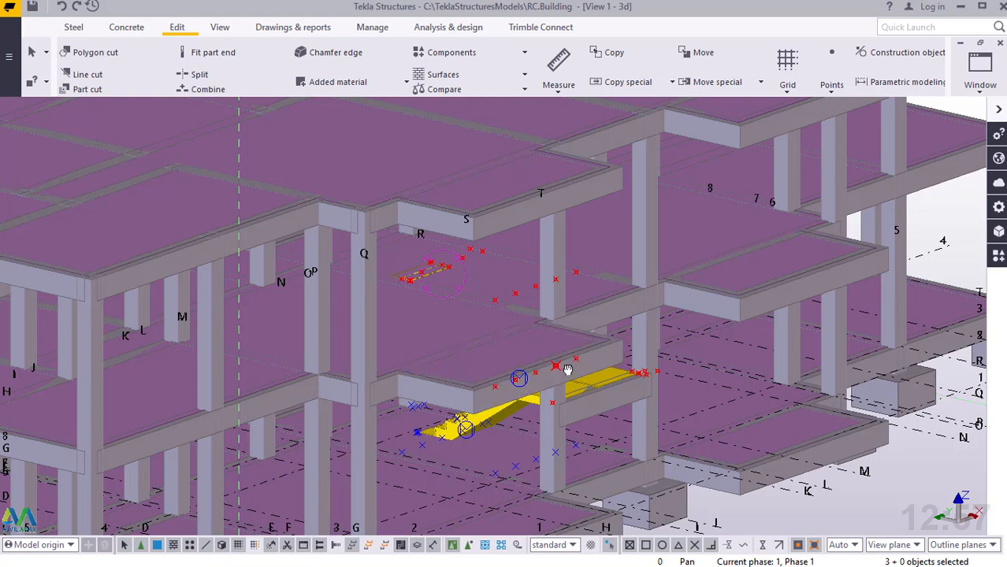
pyautogui.keyDown('ctrl'); pyautogui.moveTo(568, 369); pyautogui.dragTo(563, 378, button='middle'); pyautogui.keyUp('ctrl')
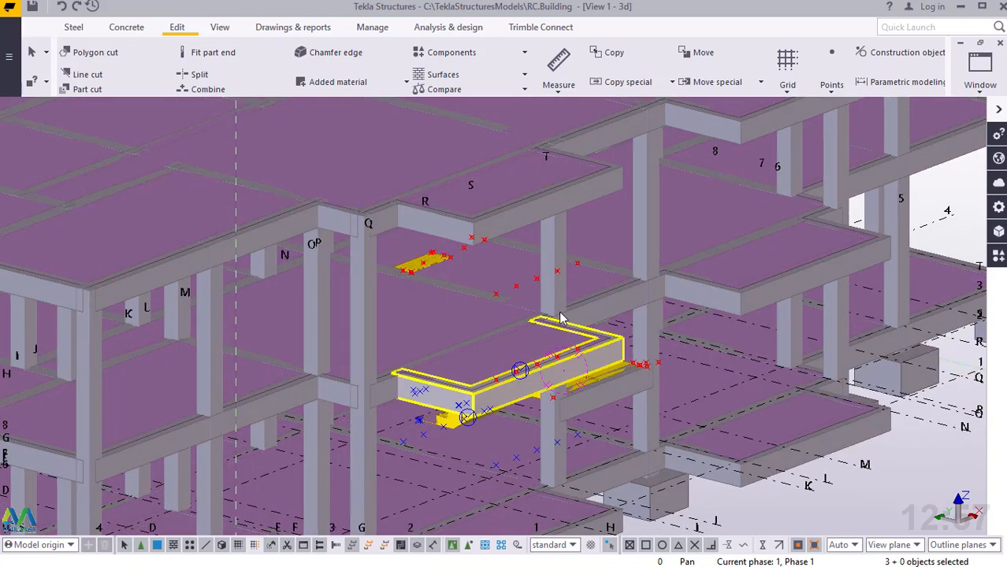
pyautogui.scroll(8, 540, 292)
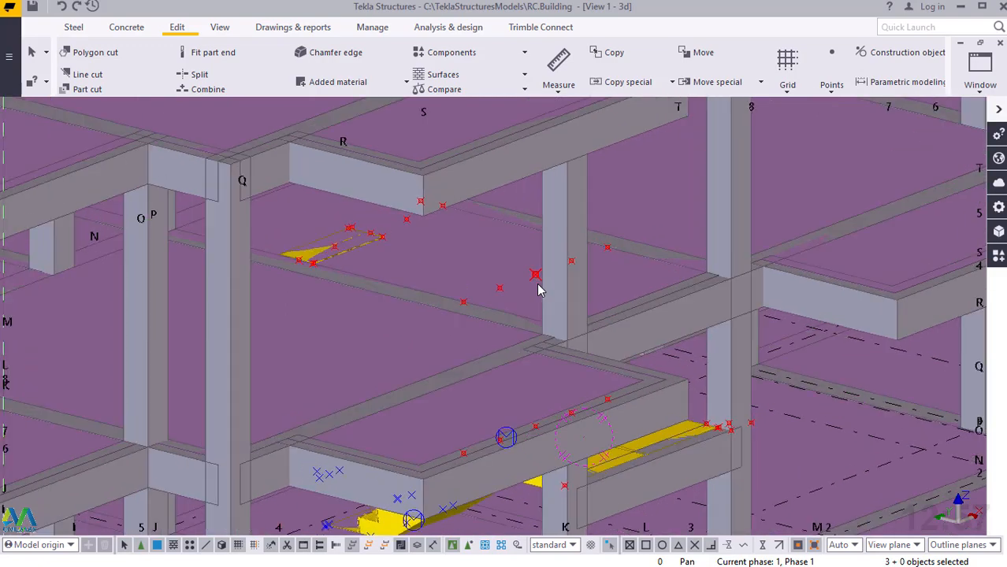
pyautogui.scroll(-5, 541, 288)
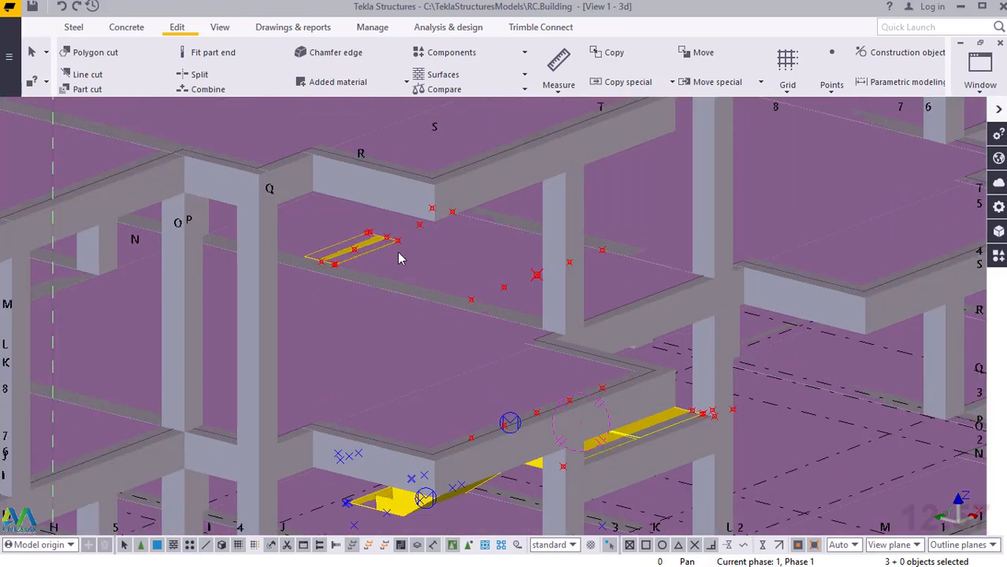
pyautogui.scroll(4, 375, 238)
pyautogui.scroll(5, 375, 238)
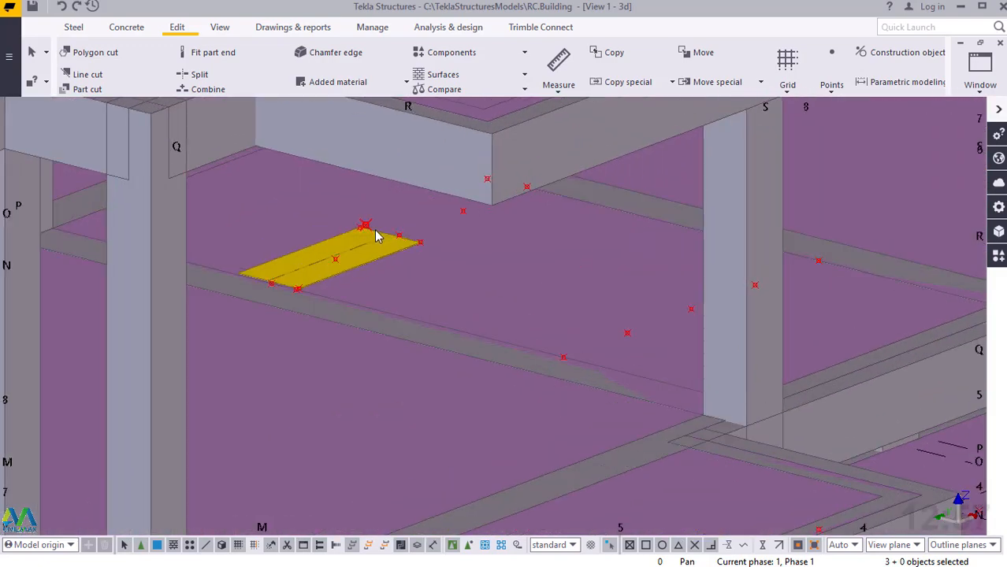
pyautogui.scroll(-3, 377, 237)
pyautogui.scroll(-2, 376, 236)
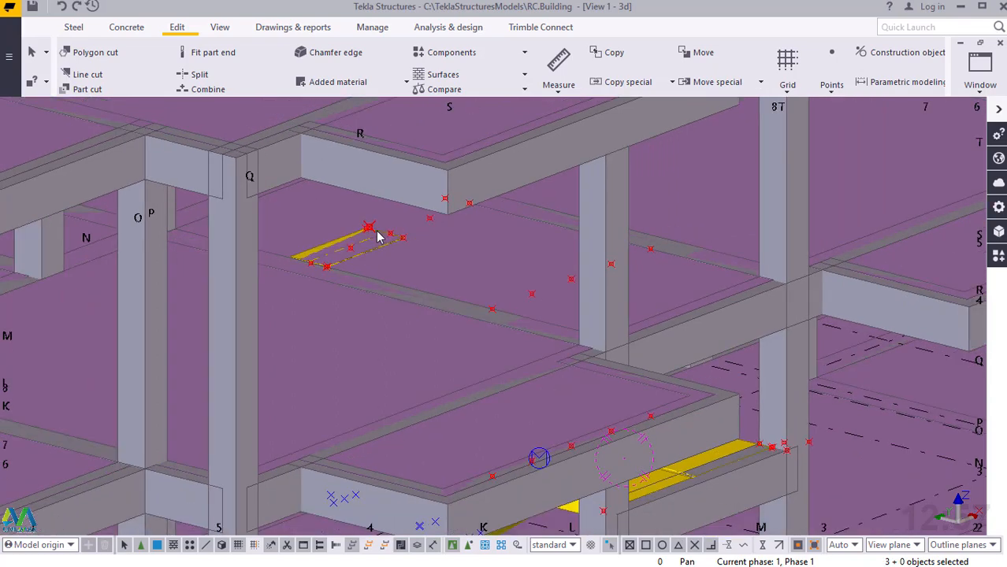
pyautogui.scroll(5, 377, 236)
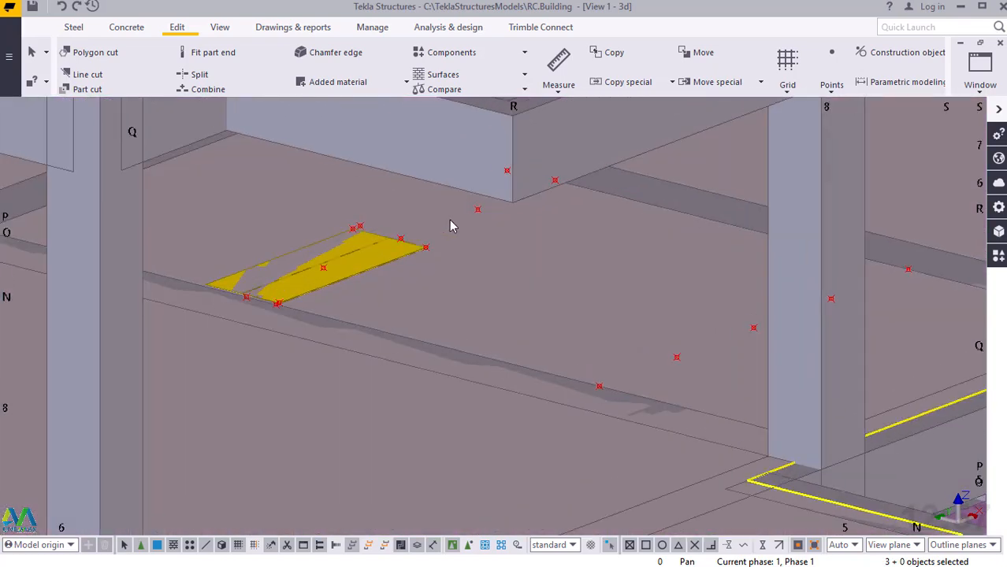
pyautogui.keyDown('ctrl'); pyautogui.moveTo(453, 230); pyautogui.dragTo(457, 219, button='middle'); pyautogui.keyUp('ctrl')
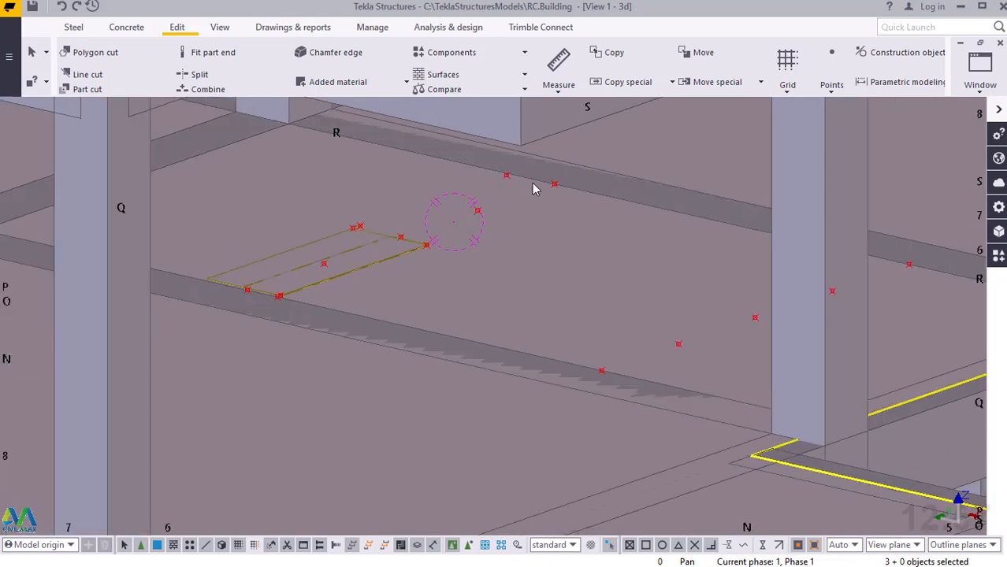
pyautogui.scroll(-6, 493, 241)
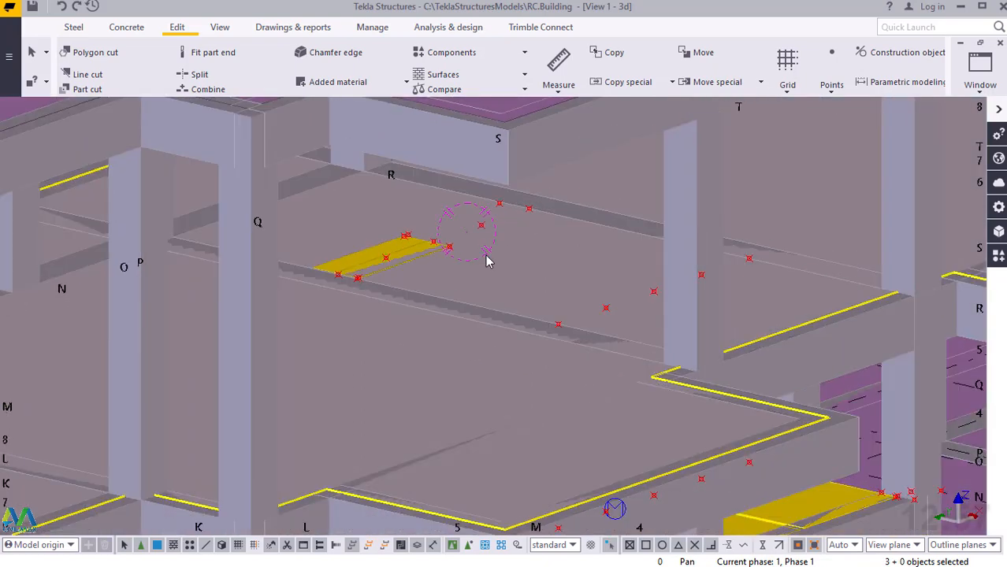
pyautogui.keyDown('ctrl'); pyautogui.moveTo(486, 261); pyautogui.dragTo(494, 254, button='middle'); pyautogui.keyUp('ctrl')
pyautogui.scroll(1, 497, 252)
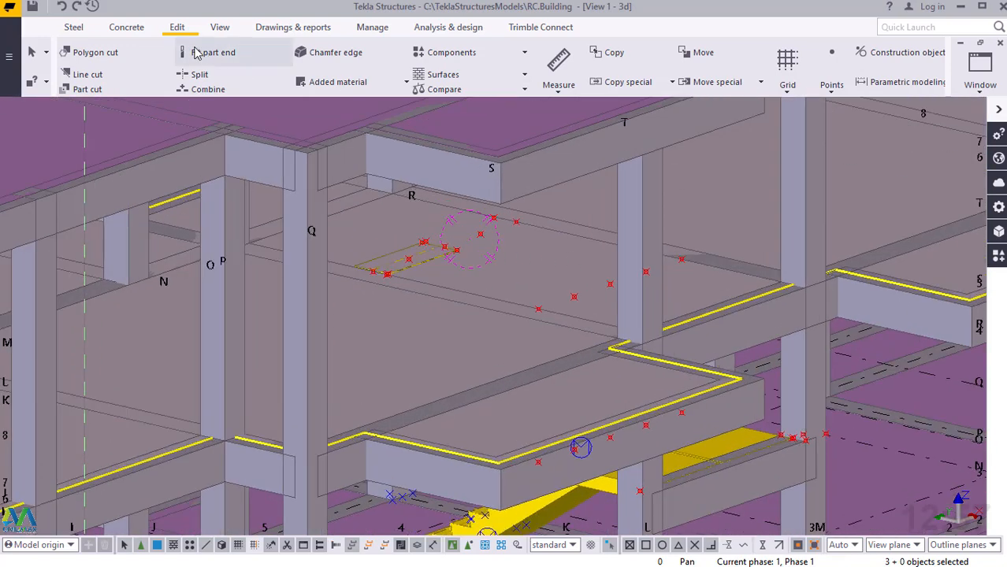
pyautogui.click(92, 52)
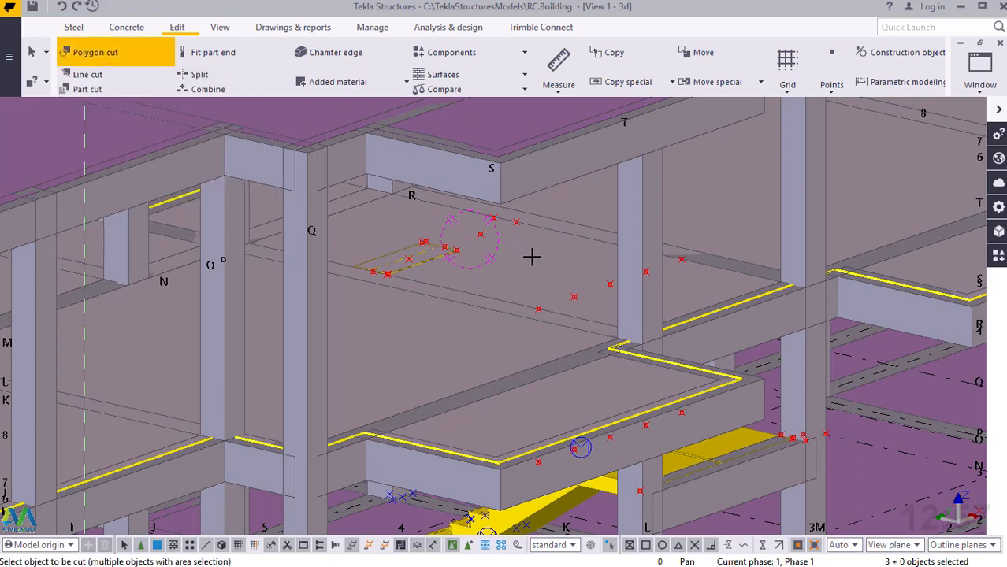
pyautogui.click(536, 254)
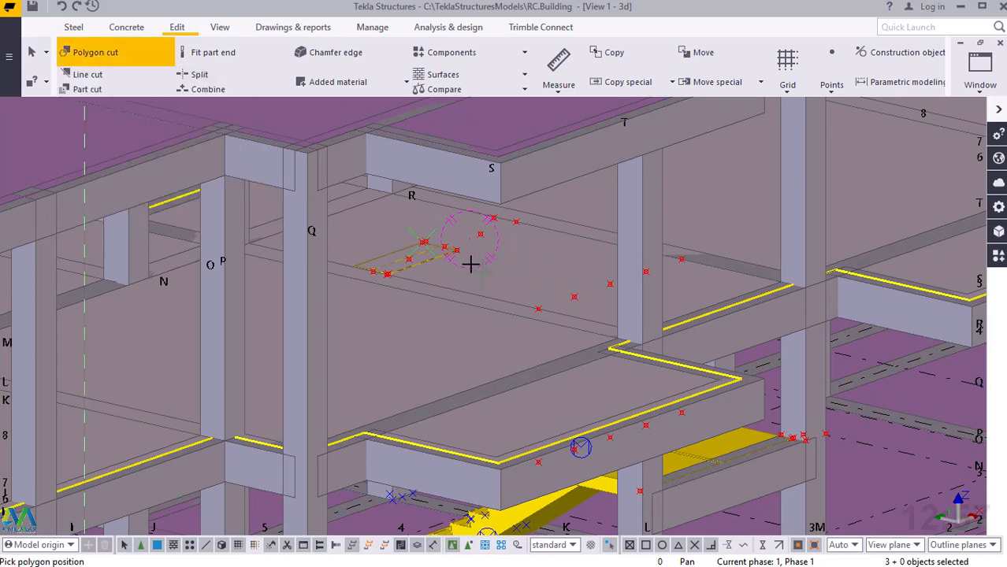
pyautogui.scroll(2, 470, 265)
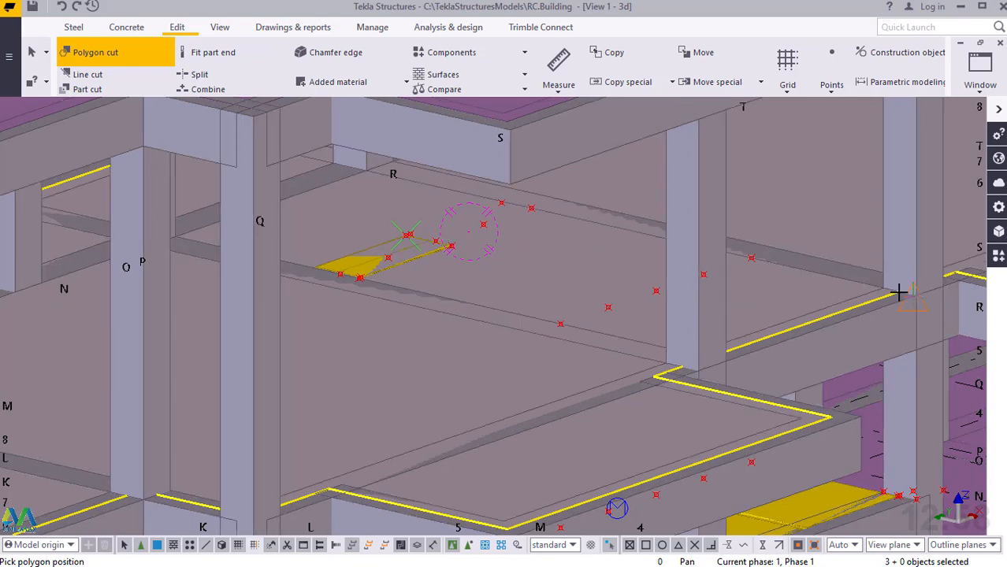
pyautogui.scroll(1, 897, 291)
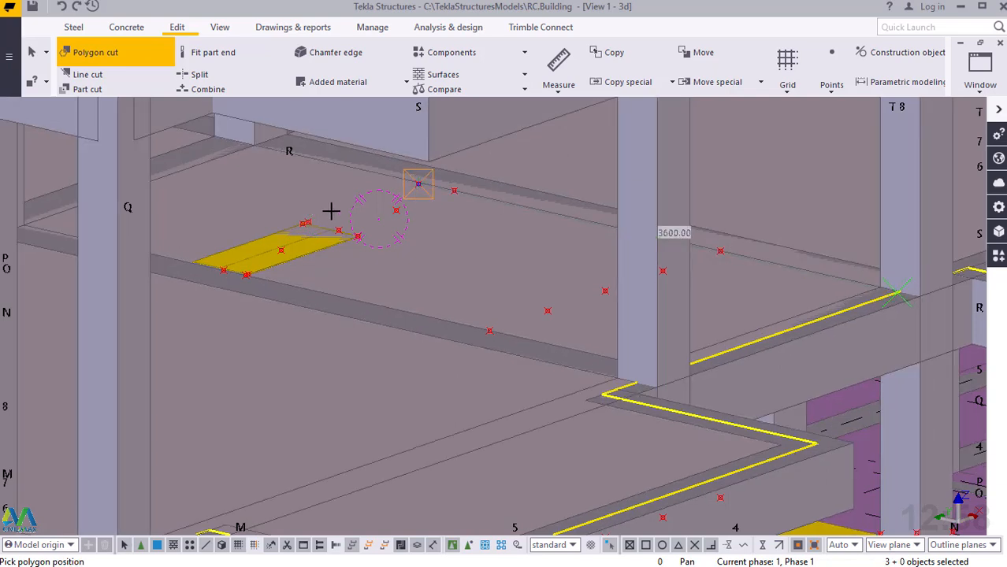
pyautogui.scroll(5, 307, 216)
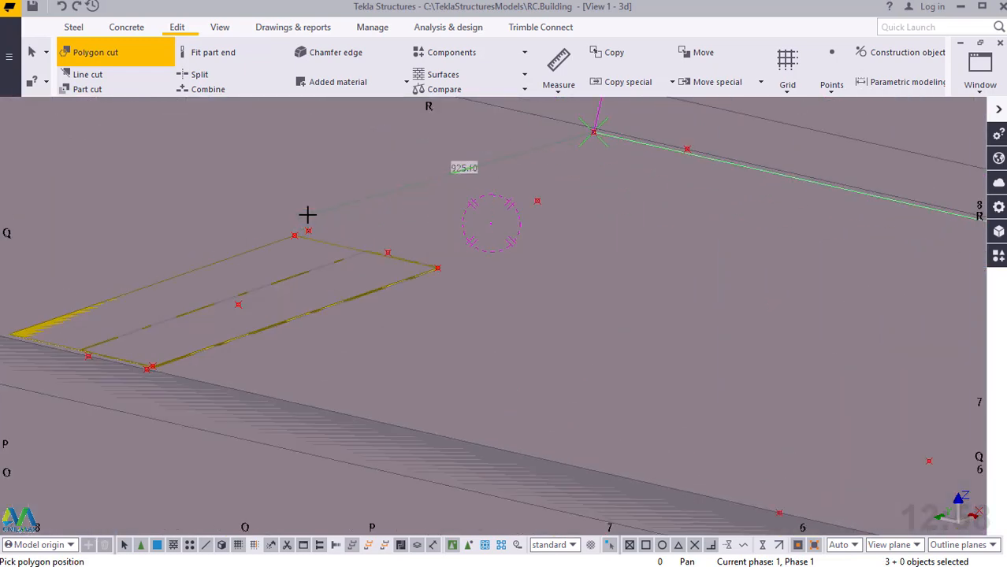
pyautogui.scroll(4, 307, 215)
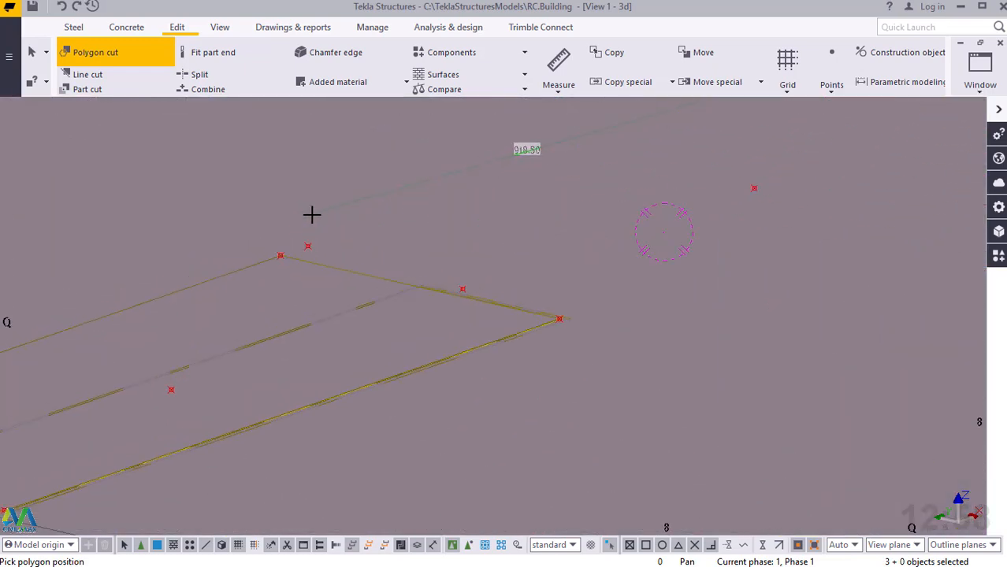
pyautogui.click(281, 258)
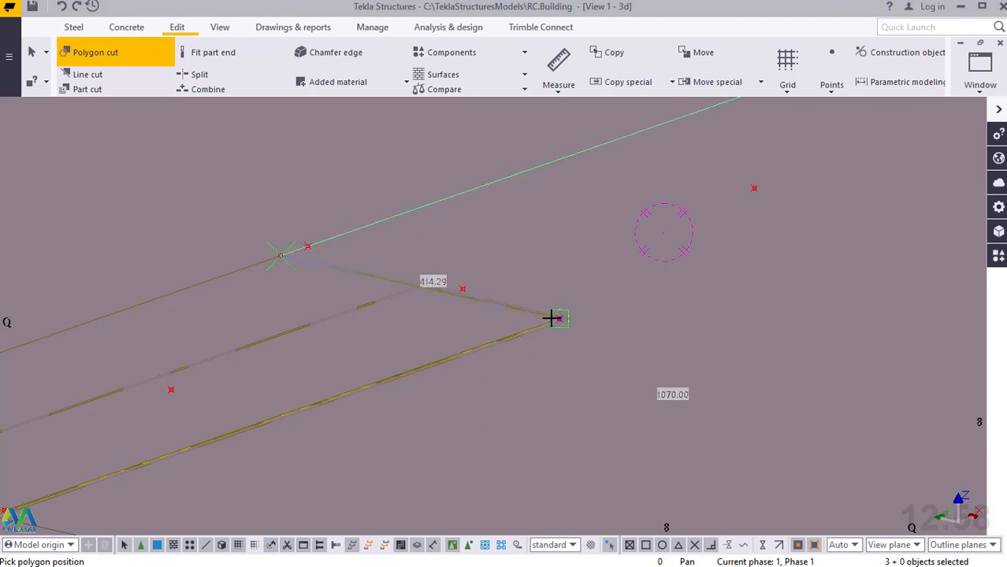
pyautogui.click(562, 320)
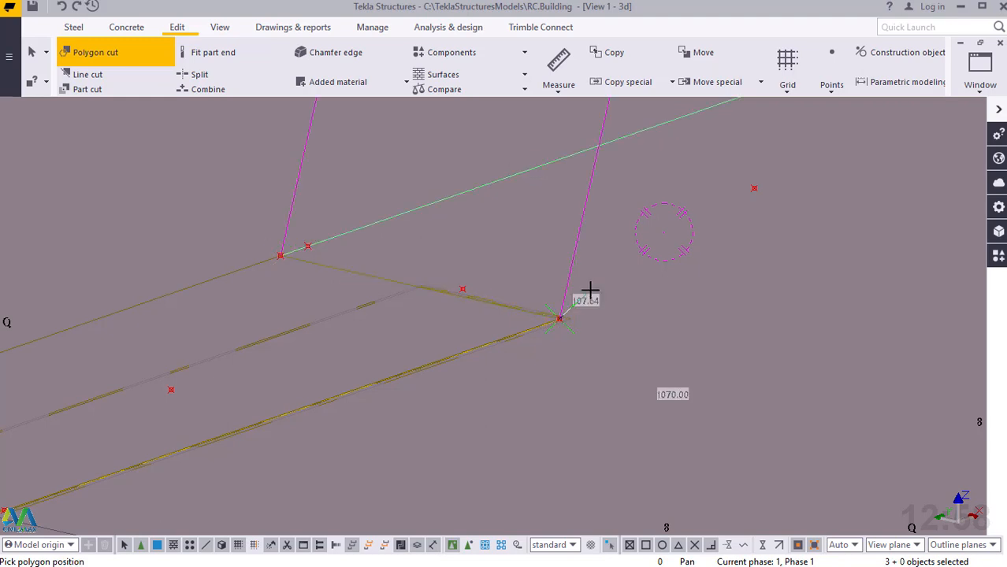
pyautogui.scroll(-2, 589, 287)
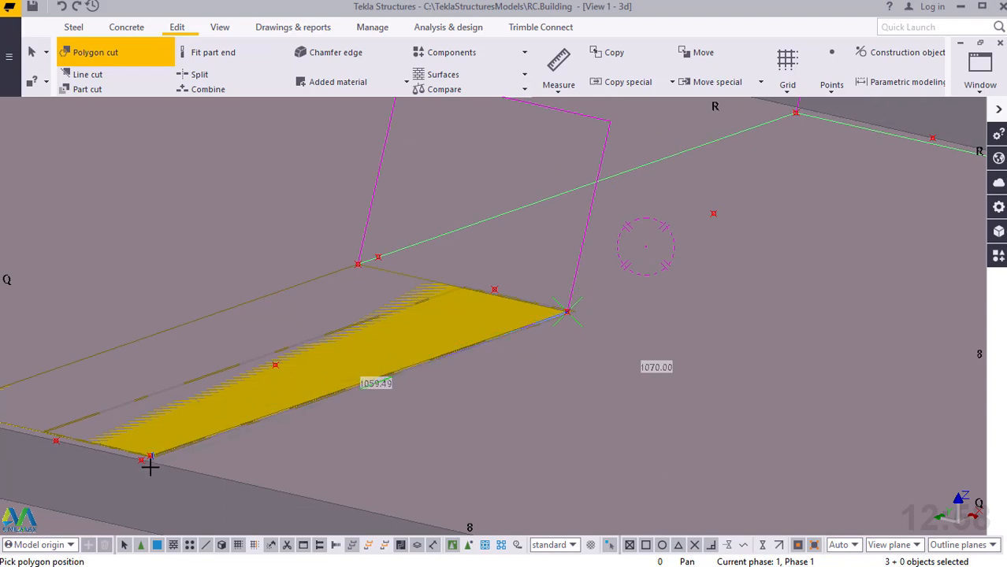
pyautogui.scroll(3, 145, 457)
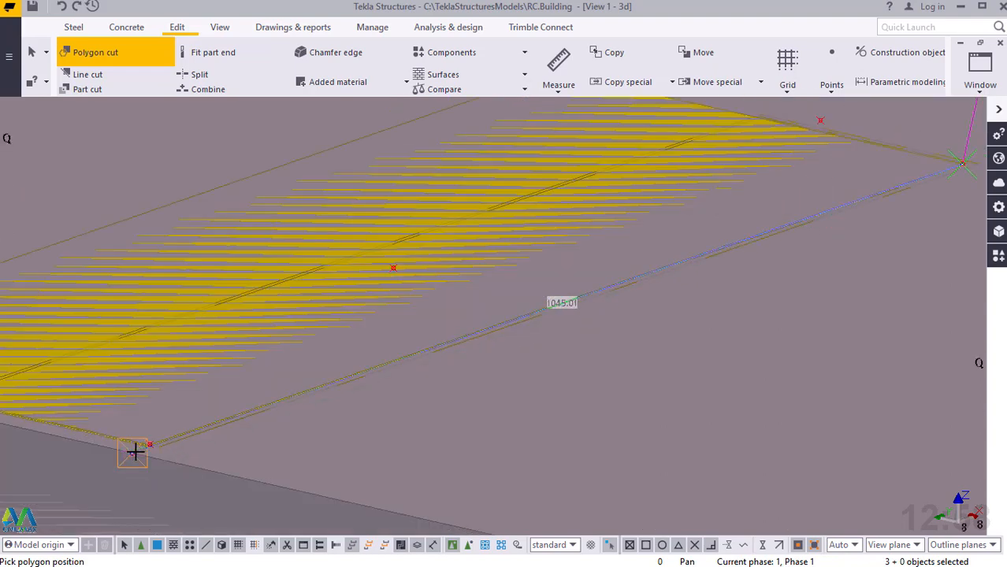
pyautogui.click(135, 451)
pyautogui.scroll(-4, 211, 332)
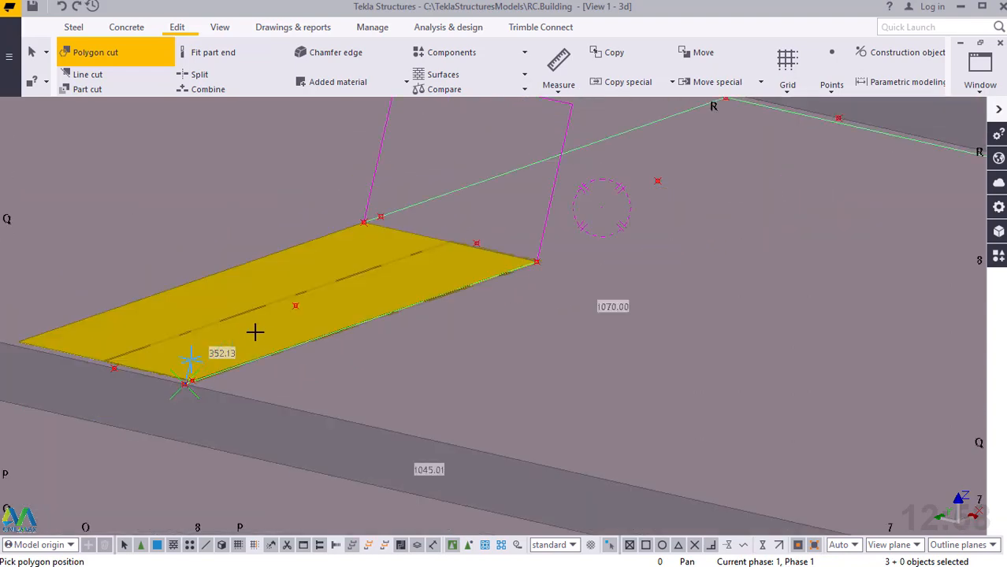
pyautogui.scroll(-5, 282, 330)
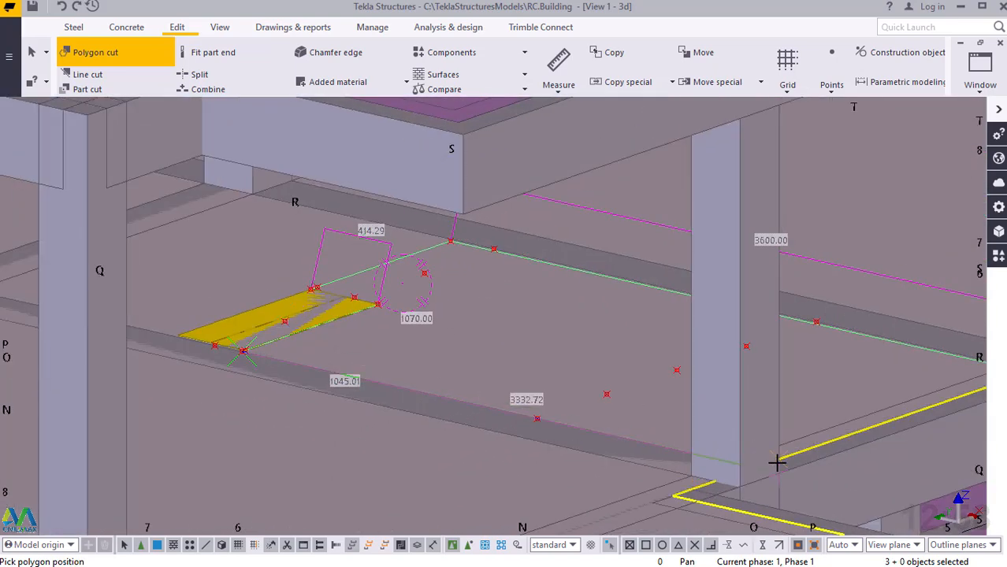
pyautogui.scroll(8, 759, 467)
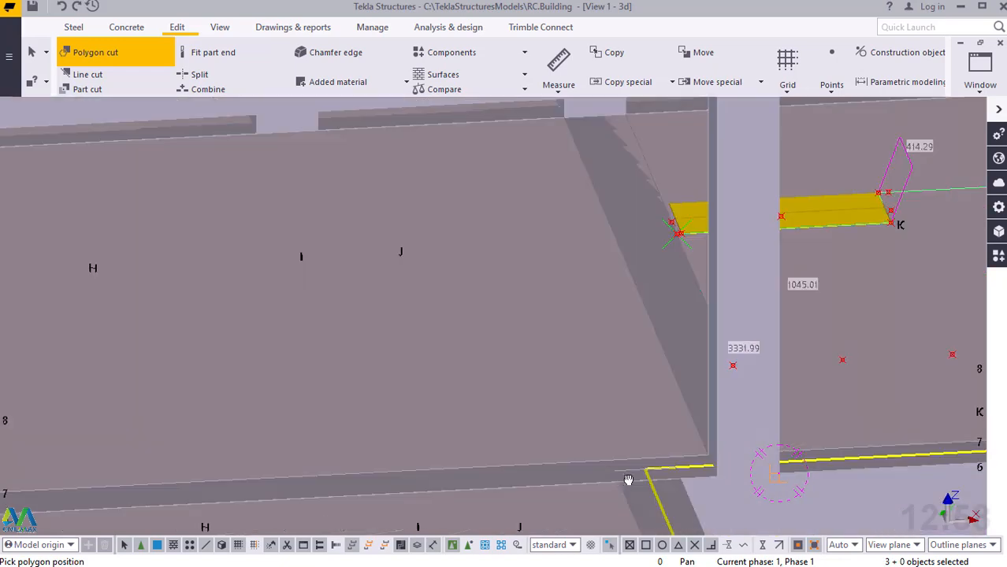
pyautogui.keyDown('ctrl'); pyautogui.moveTo(588, 483); pyautogui.dragTo(557, 482, button='middle'); pyautogui.keyUp('ctrl')
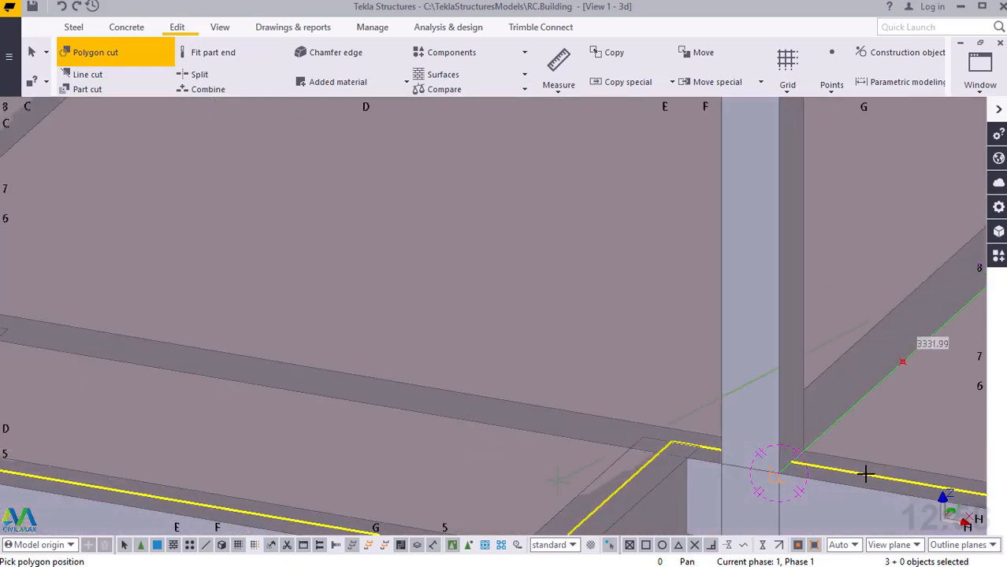
pyautogui.scroll(3, 854, 460)
pyautogui.scroll(3, 838, 459)
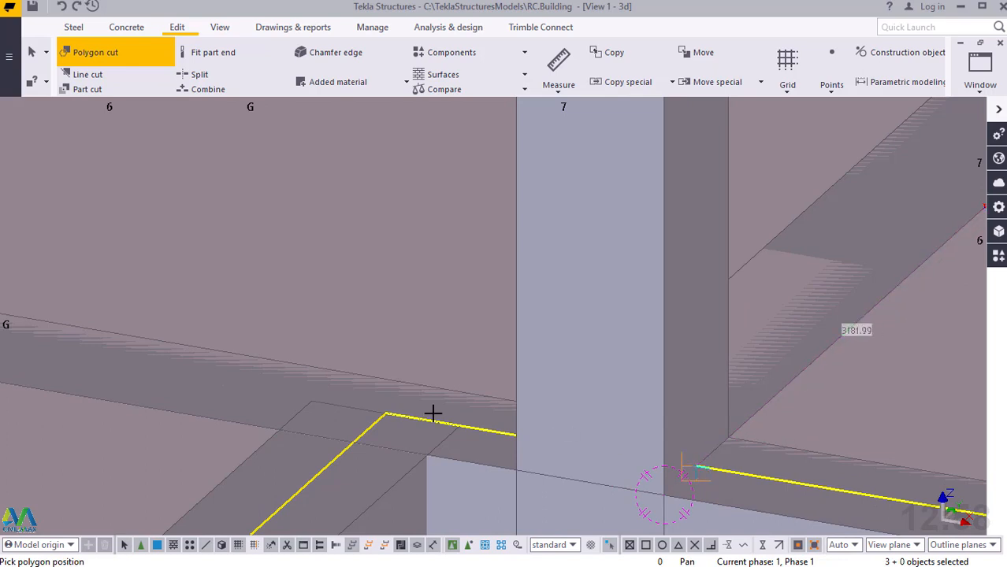
pyautogui.scroll(-5, 101, 359)
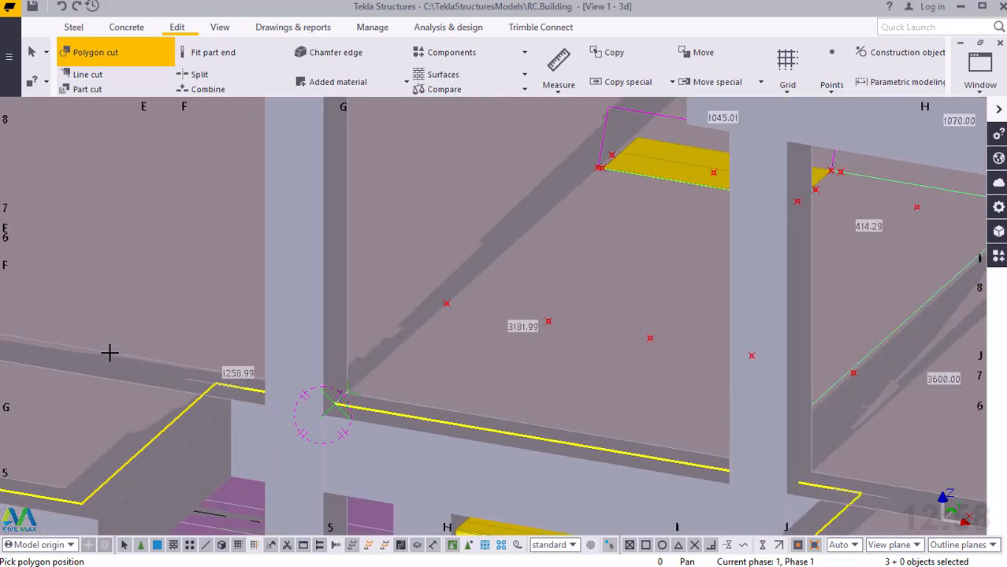
pyautogui.scroll(-2, 108, 353)
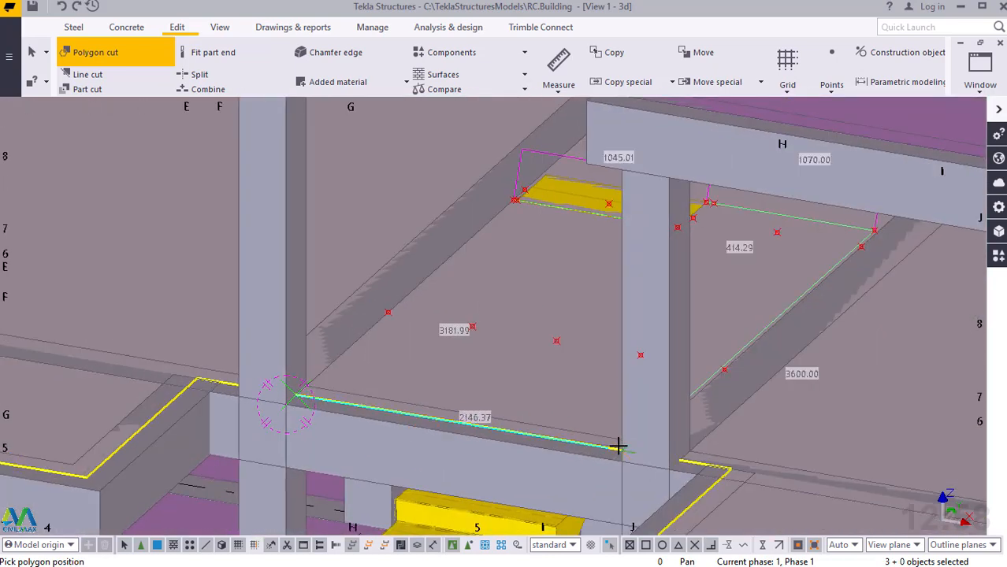
pyautogui.keyDown('ctrl'); pyautogui.moveTo(648, 452); pyautogui.dragTo(788, 465, button='middle'); pyautogui.keyUp('ctrl')
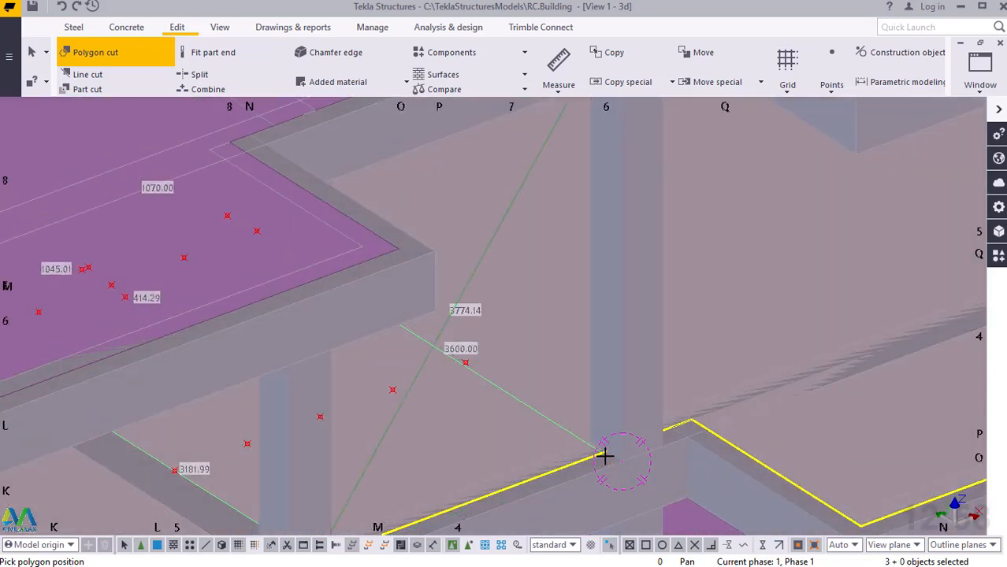
pyautogui.scroll(3, 603, 459)
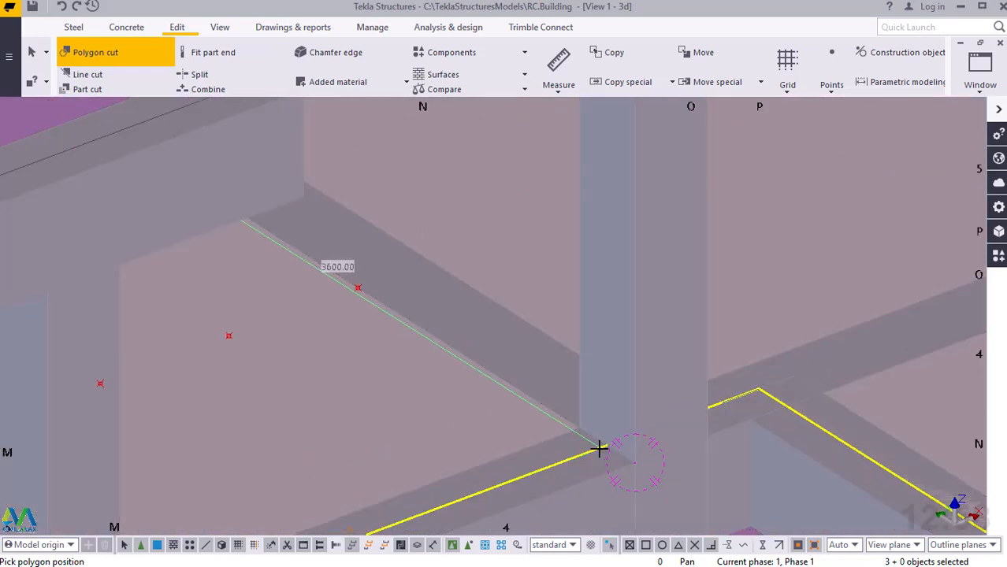
pyautogui.scroll(2, 599, 447)
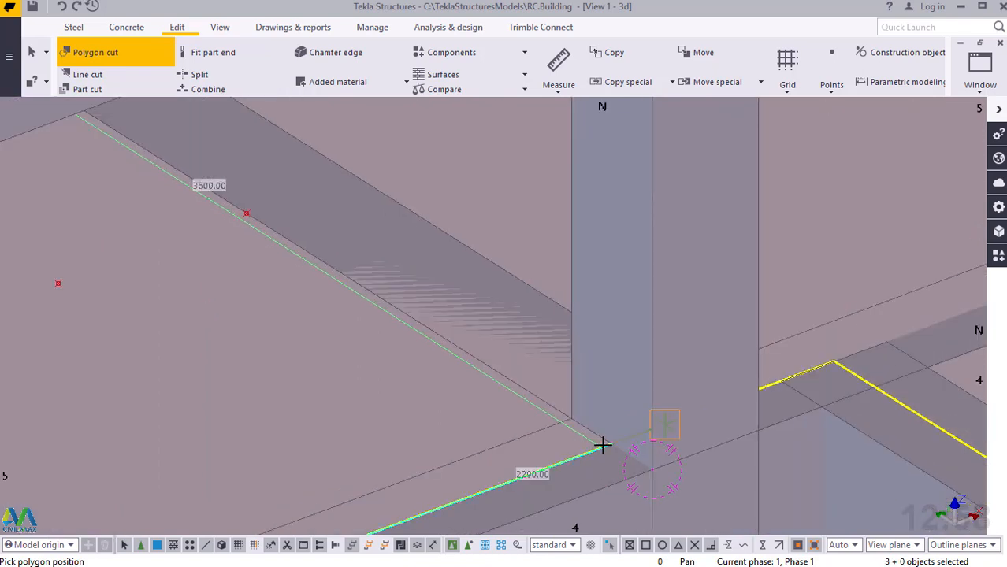
pyautogui.rightClick(463, 276)
pyautogui.click(604, 285)
pyautogui.scroll(-2, 680, 278)
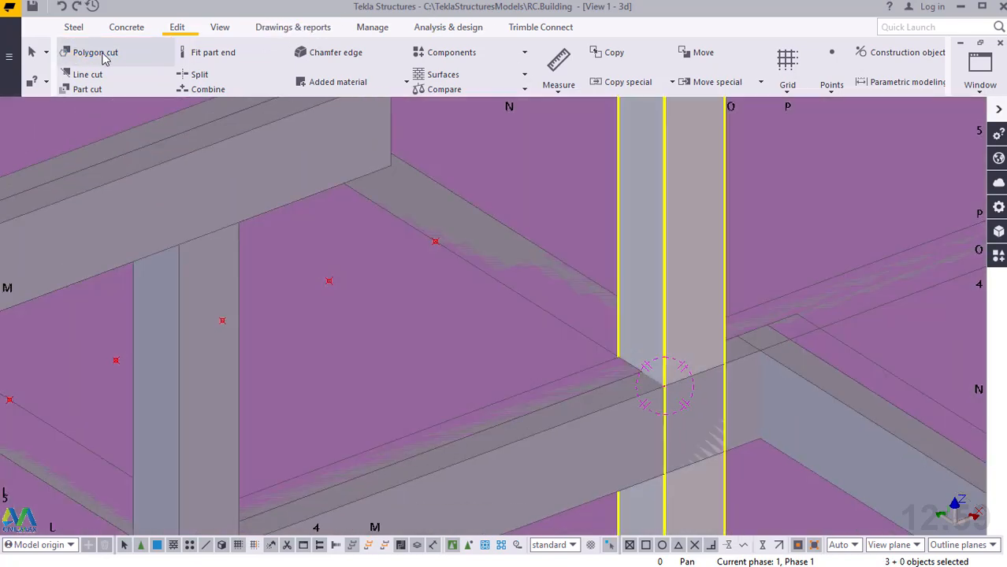
# Start a polygon cut on the upper floor slab, with its first corner where the inner beam edges meet at the stair bay's column
pyautogui.click(103, 54)
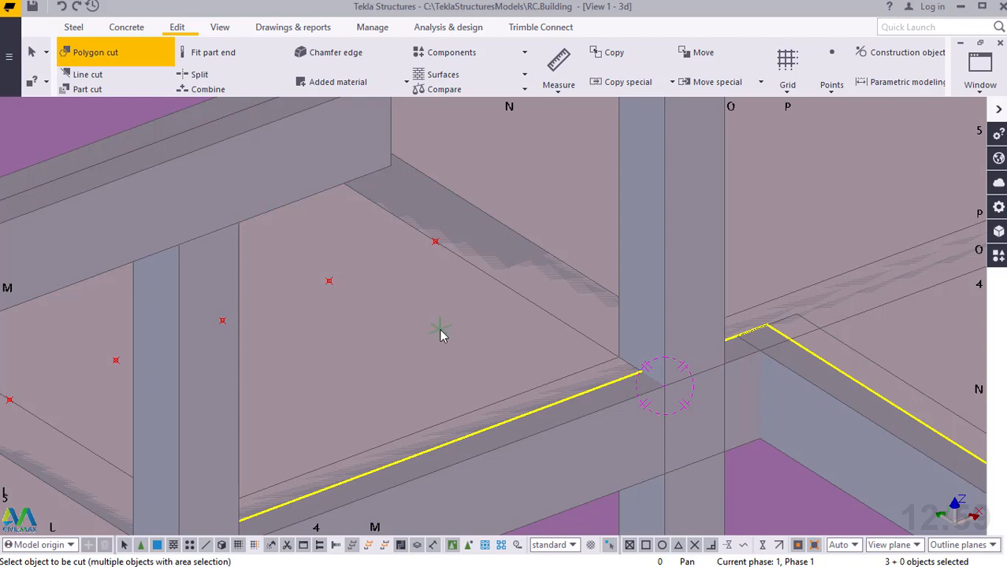
pyautogui.scroll(3, 611, 364)
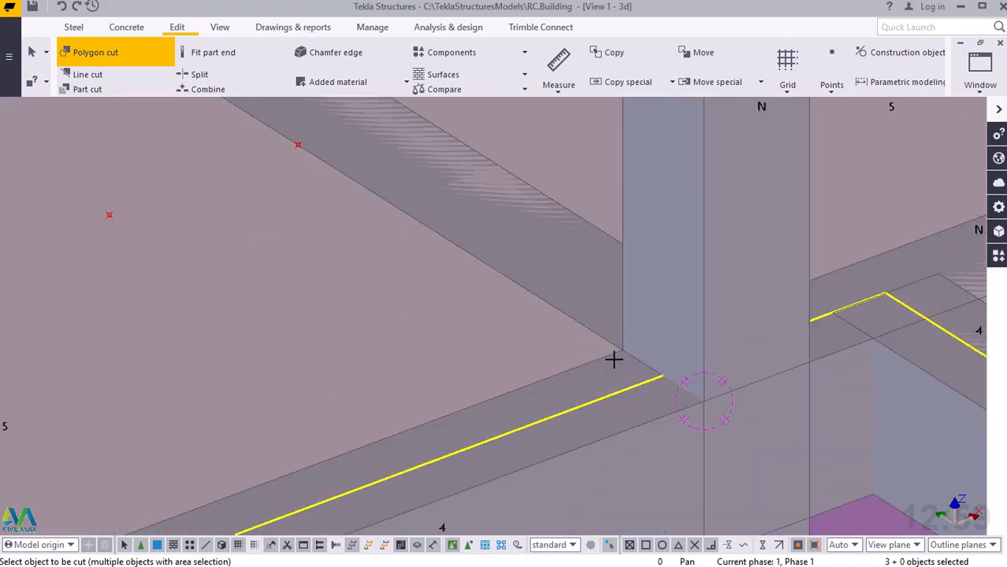
pyautogui.scroll(2, 615, 356)
pyautogui.click(622, 349)
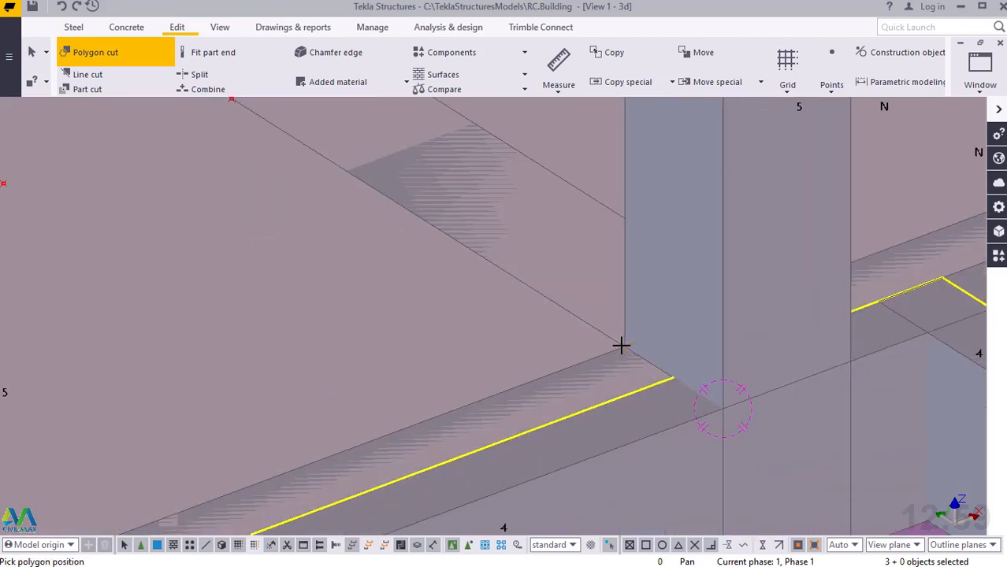
pyautogui.scroll(2, 621, 345)
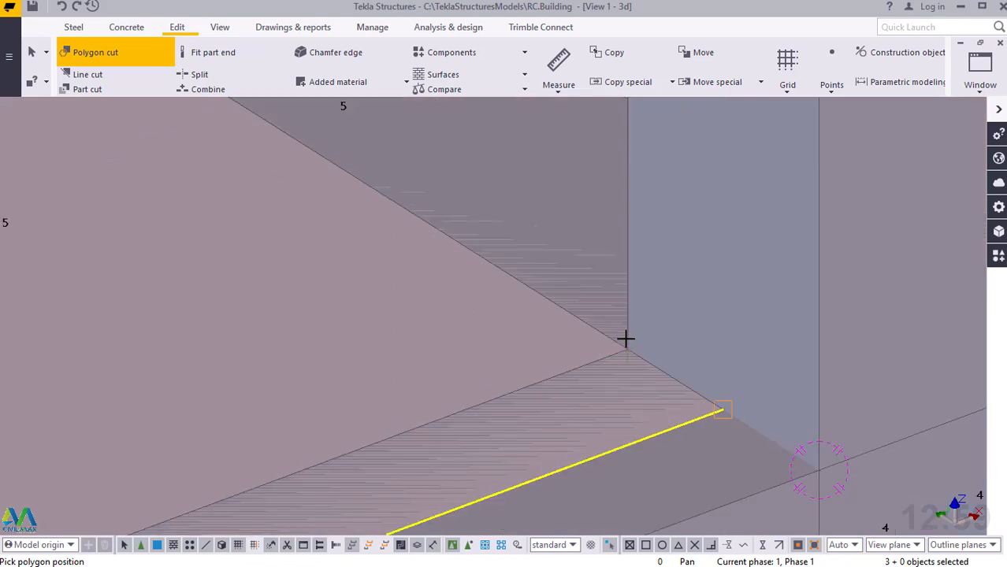
pyautogui.scroll(-3, 659, 288)
pyautogui.click(660, 290)
# Run the cut outline 2140 mm along the inner edge of the front beam to the inner corner at the neighbouring column
pyautogui.scroll(-4, 660, 290)
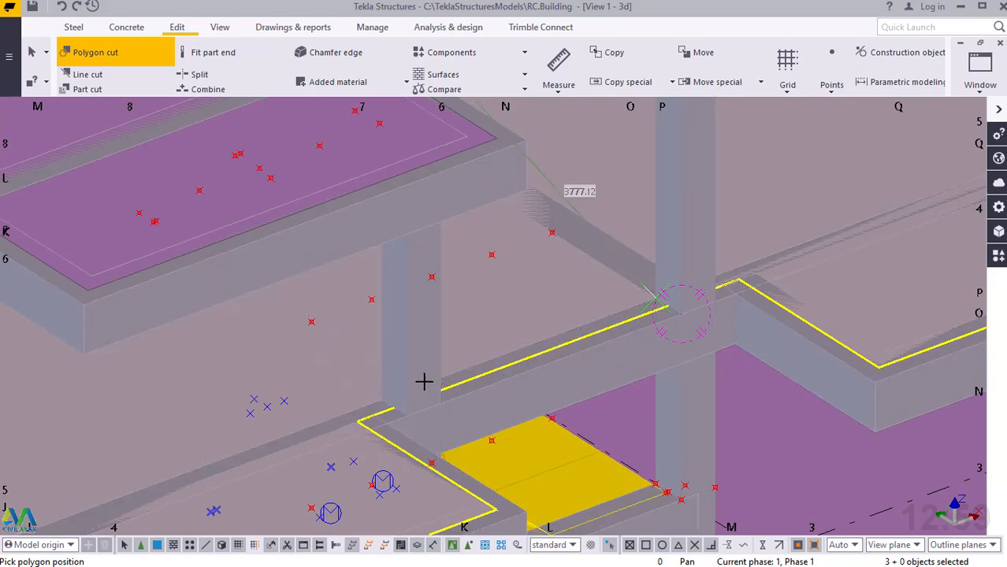
pyautogui.keyDown('ctrl'); pyautogui.moveTo(389, 389); pyautogui.dragTo(292, 418, button='middle'); pyautogui.keyUp('ctrl')
pyautogui.scroll(6, 423, 388)
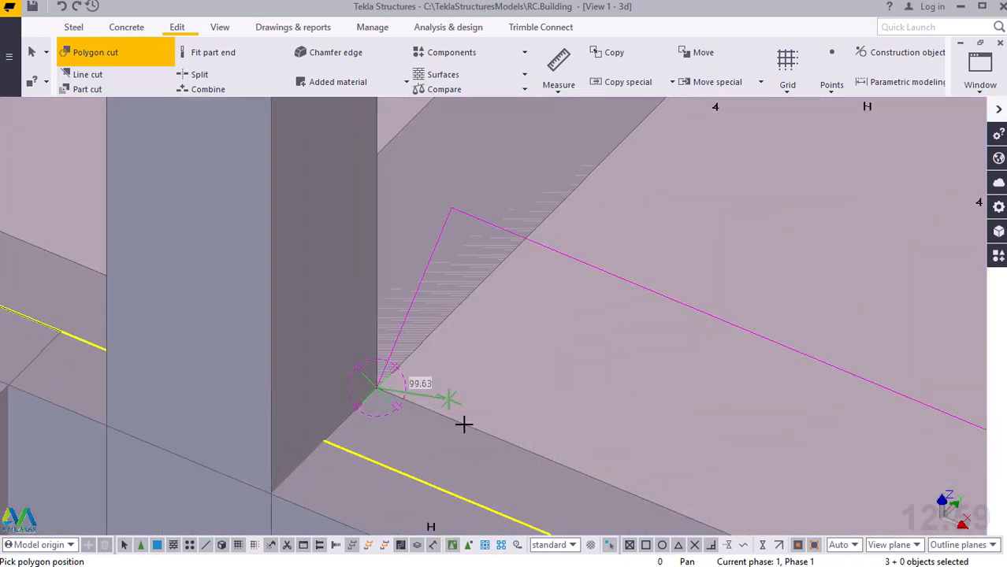
pyautogui.scroll(-4, 461, 425)
pyautogui.scroll(-4, 469, 426)
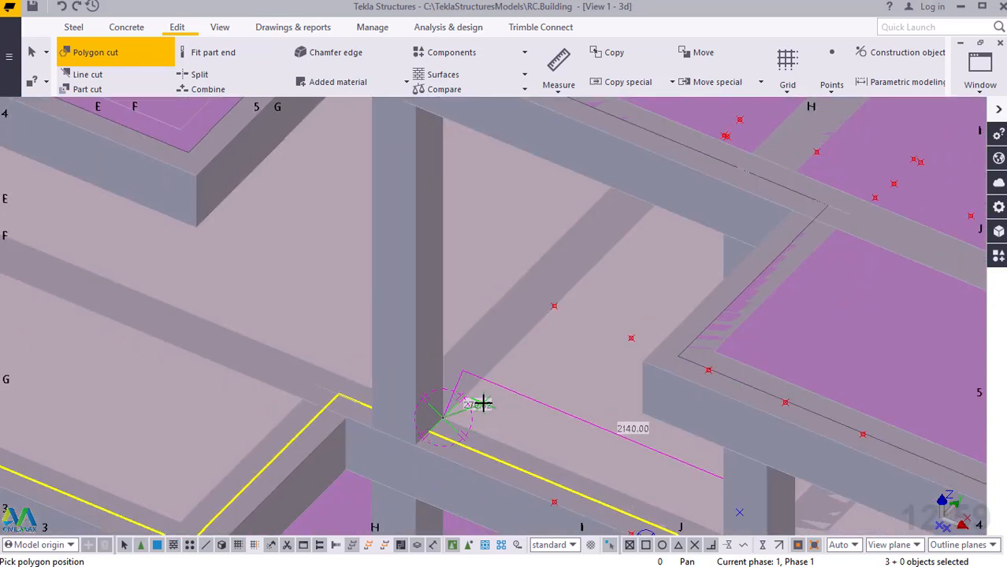
pyautogui.moveTo(533, 387); pyautogui.dragTo(657, 347, button='middle')
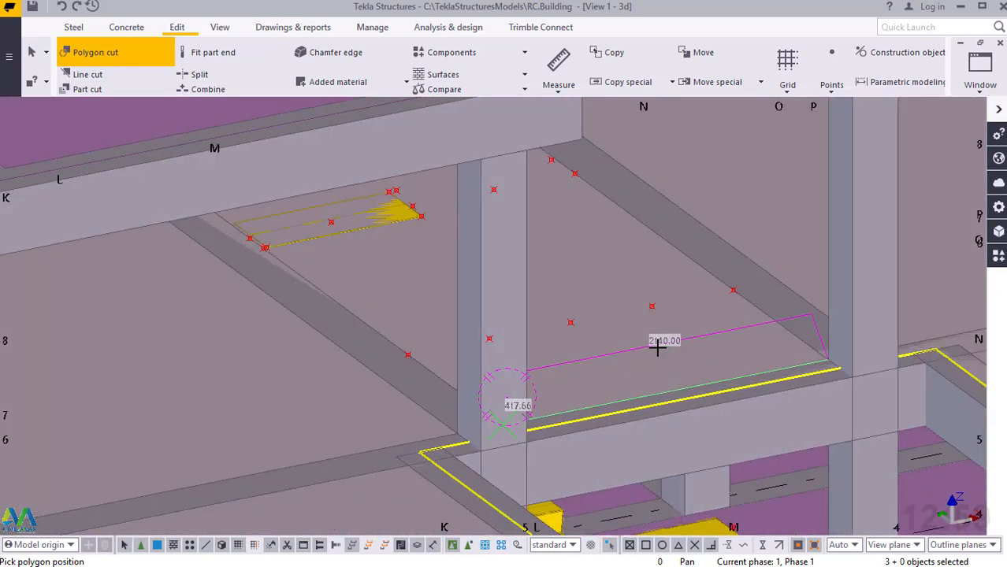
# Continue the cut outline about 3032 mm along the side beam's inner edge to the slab-edge point beside the top stair step's front corner
pyautogui.scroll(8, 251, 239)
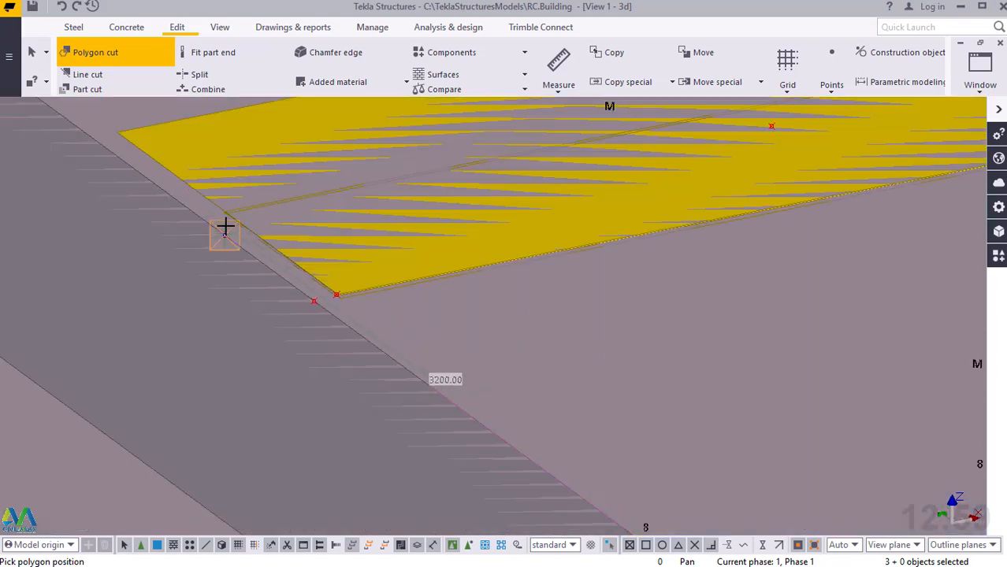
pyautogui.scroll(3, 226, 223)
pyautogui.scroll(-2, 324, 315)
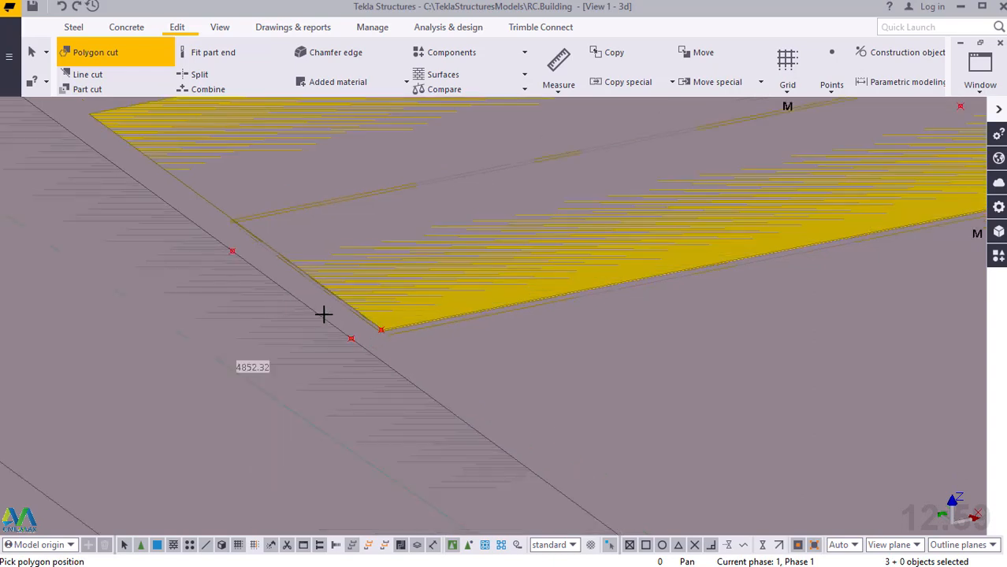
pyautogui.click(344, 334)
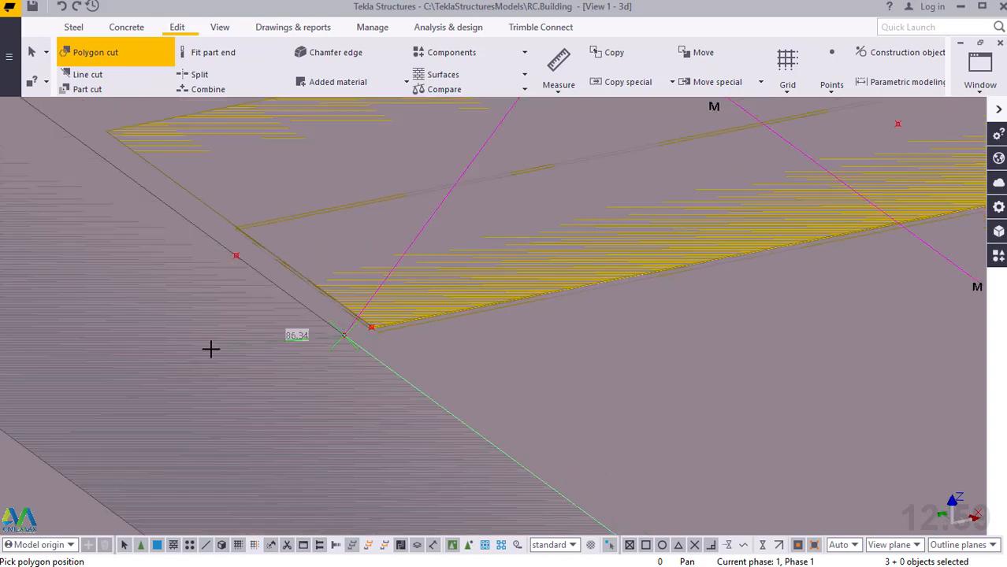
# Extend the cut outline along the top stair step's front edge to the point at its other front corner
pyautogui.scroll(-4, 211, 348)
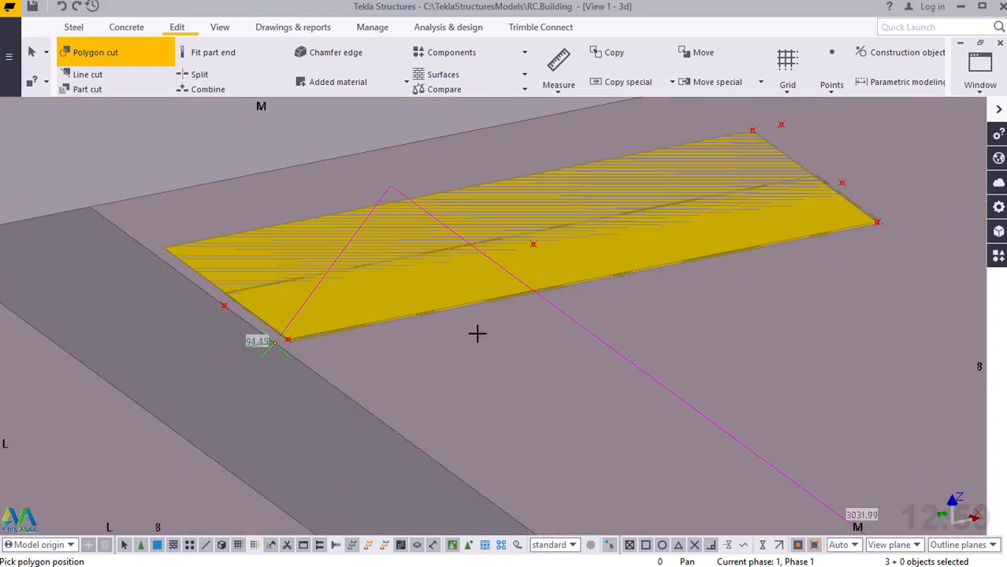
pyautogui.scroll(3, 881, 205)
pyautogui.scroll(2, 885, 229)
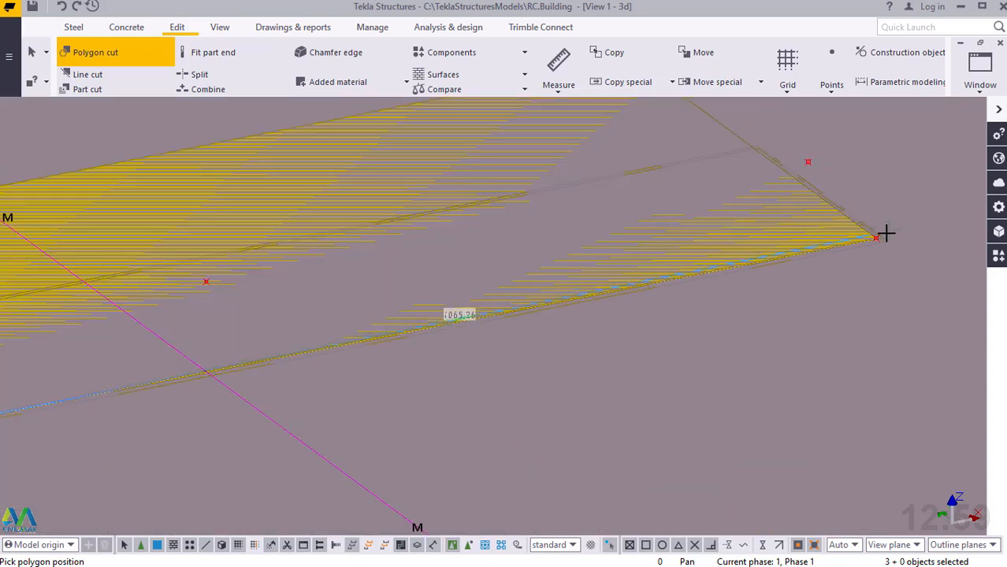
pyautogui.click(878, 241)
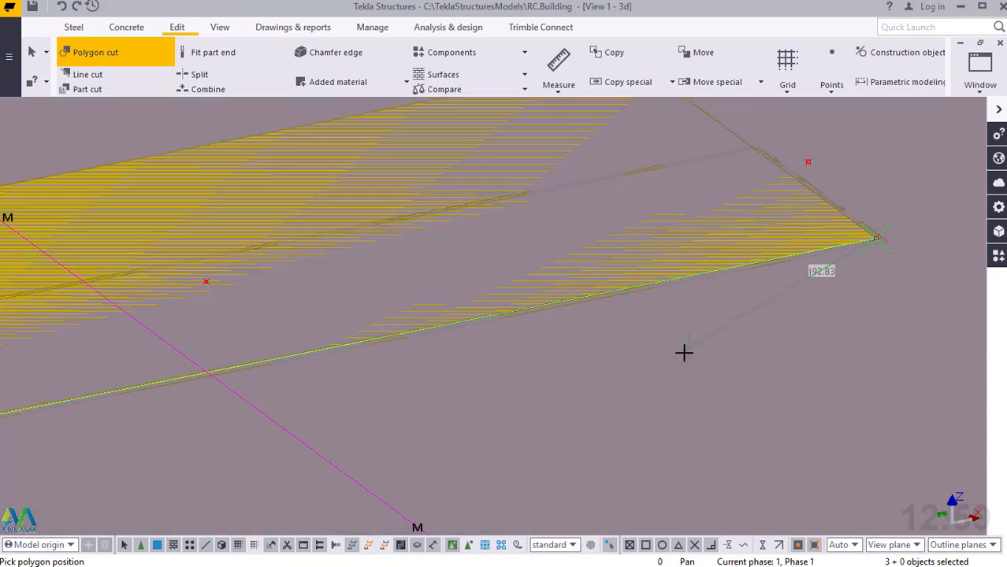
# Continue the cut outline about 414 mm along the top stair step's side to its rear corner and 1070 mm across to the opposite side beam's inner edge
pyautogui.scroll(-3, 683, 355)
pyautogui.scroll(2, 685, 158)
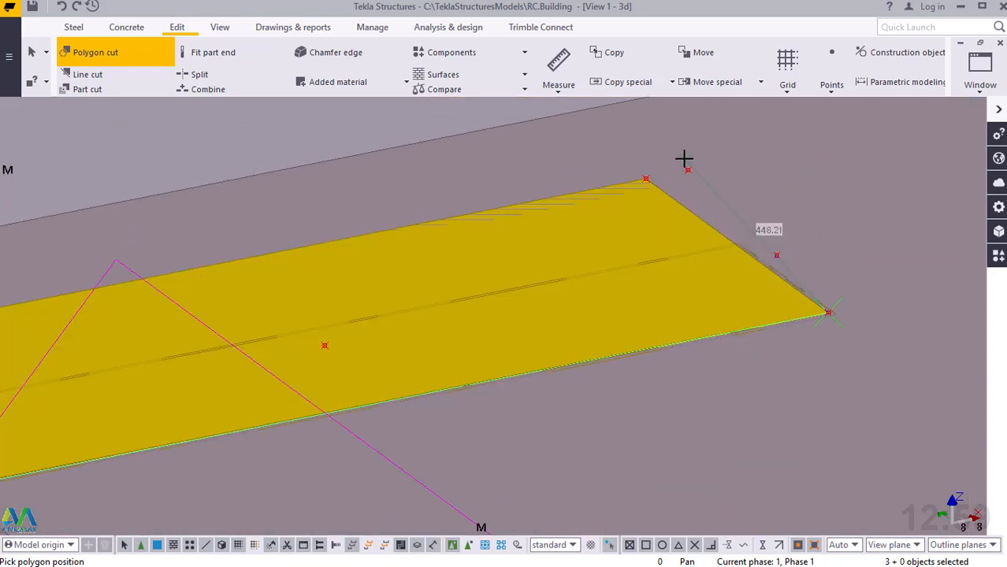
pyautogui.click(638, 184)
pyautogui.scroll(-3, 283, 315)
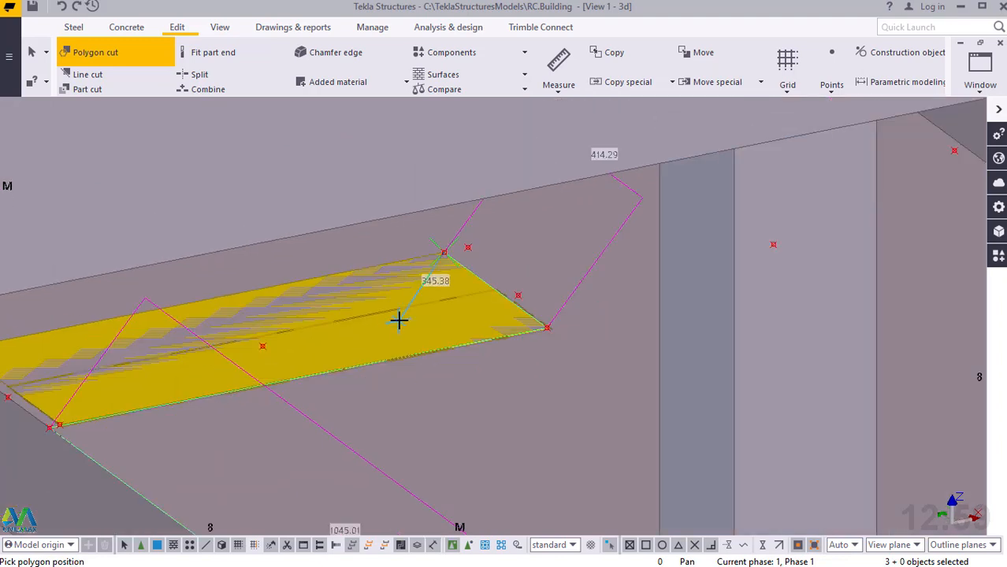
pyautogui.scroll(-3, 368, 324)
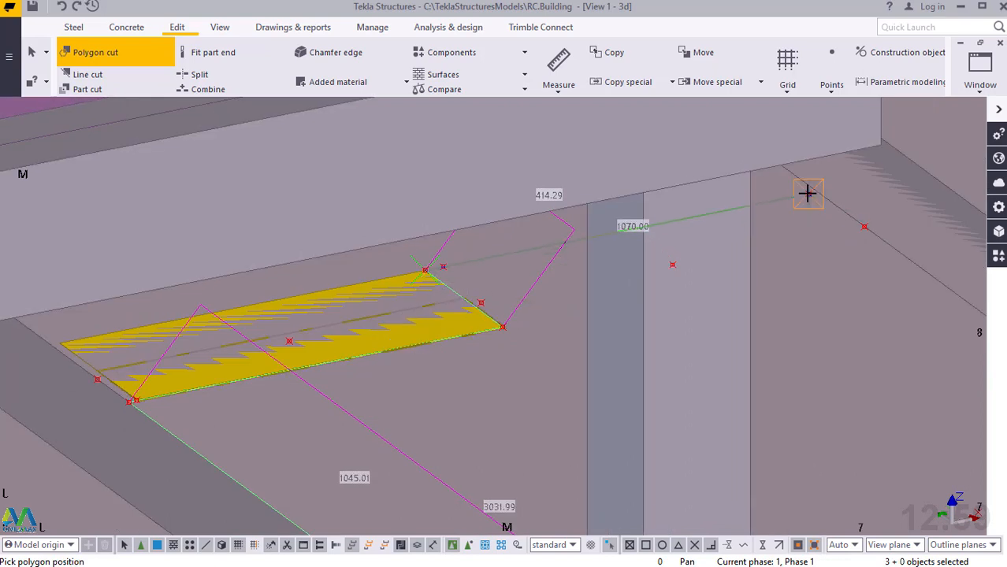
pyautogui.click(808, 194)
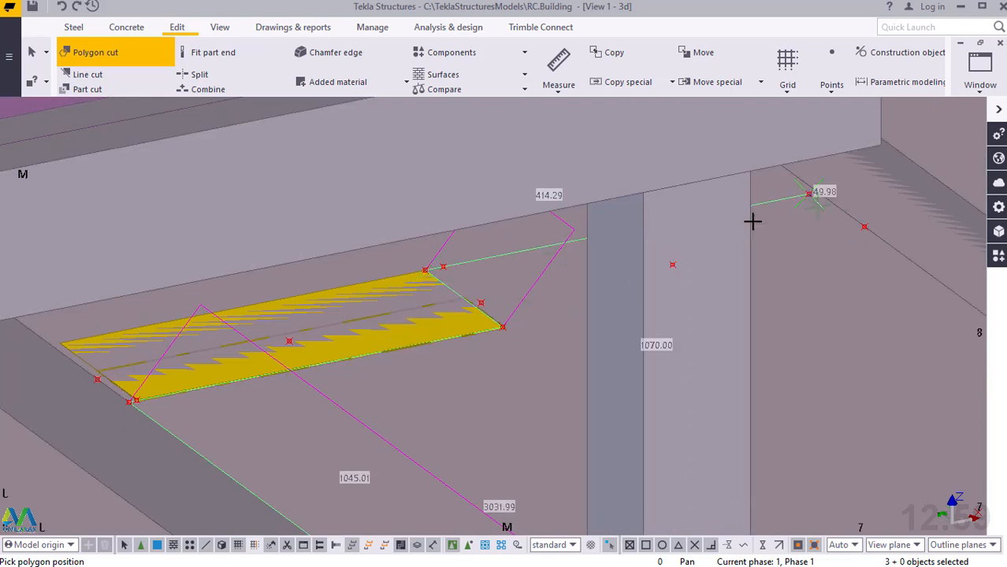
# Close the cut outline at its starting corner by the column, apply the polygon cut to the upper floor slab and end the command
pyautogui.scroll(-3, 651, 225)
pyautogui.scroll(-4, 651, 225)
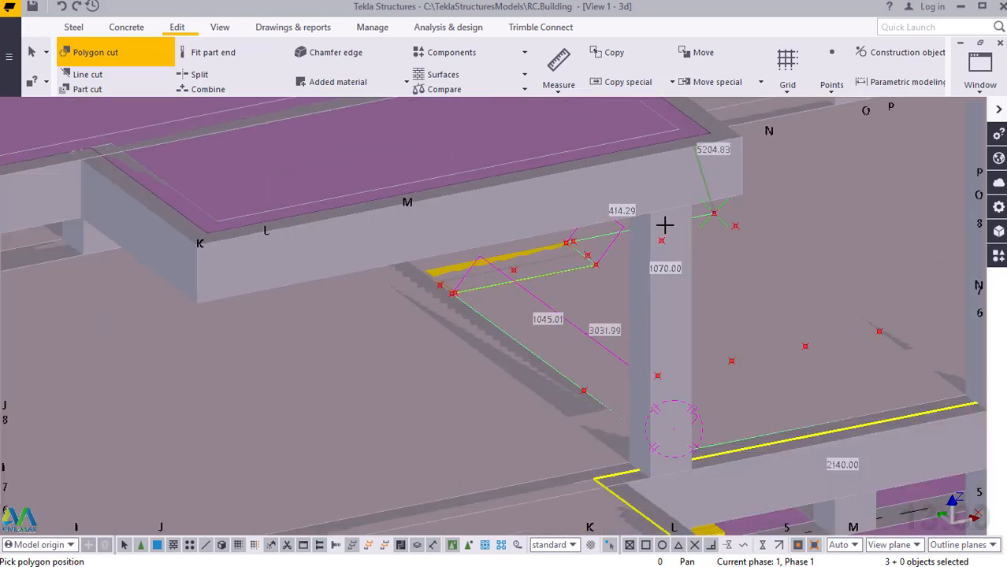
pyautogui.scroll(-3, 639, 351)
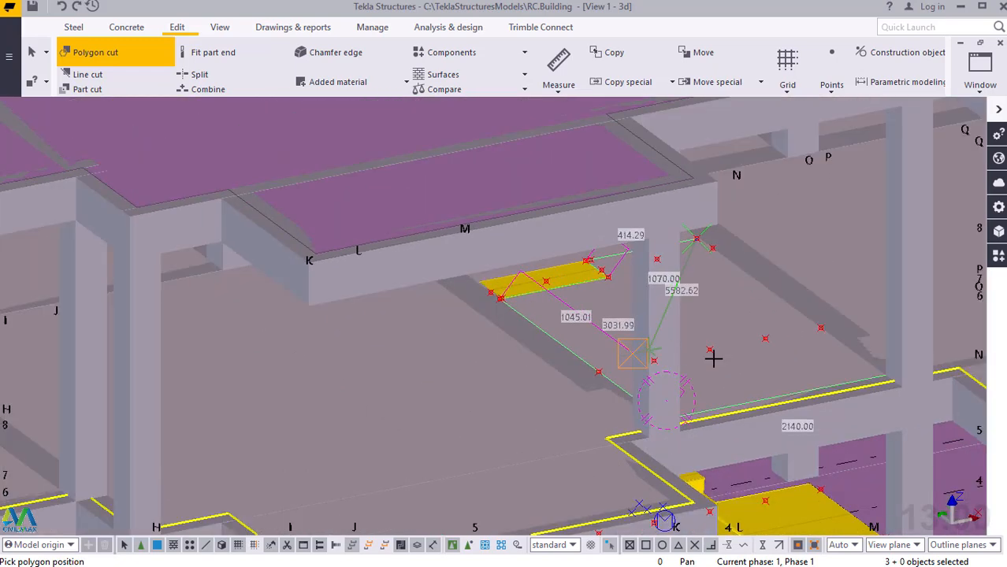
pyautogui.scroll(5, 871, 378)
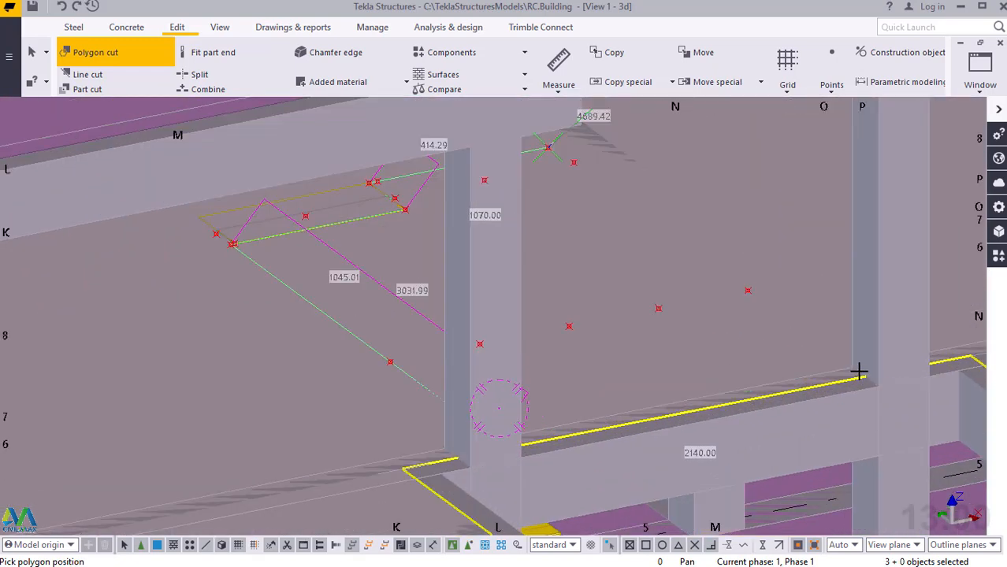
pyautogui.scroll(2, 838, 360)
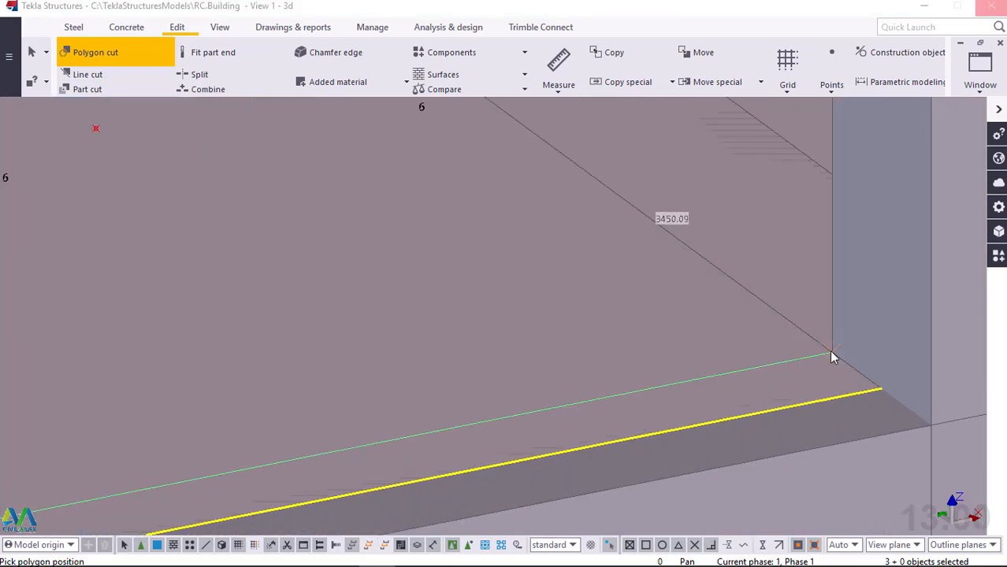
pyautogui.click(832, 356)
pyautogui.middleClick(832, 356)
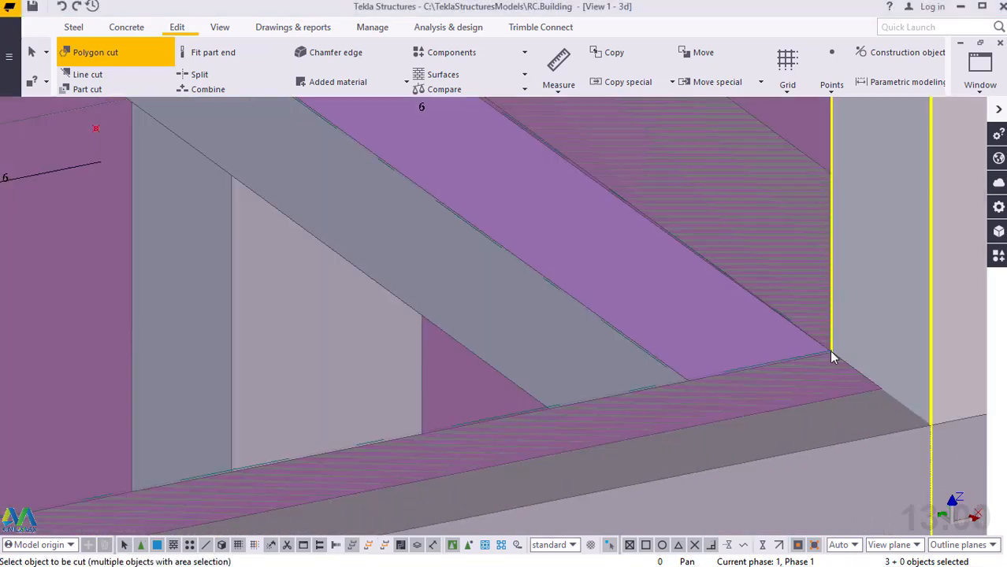
pyautogui.rightClick(666, 202)
pyautogui.click(710, 211)
# Delete the topmost slab above the stair bay
pyautogui.scroll(-5, 713, 329)
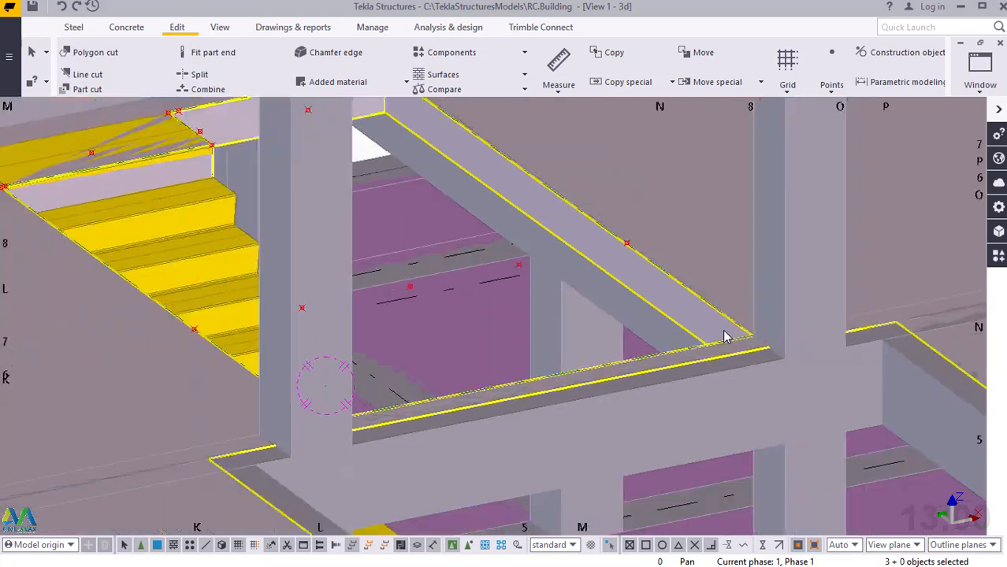
pyautogui.scroll(-4, 723, 333)
pyautogui.scroll(5, 430, 228)
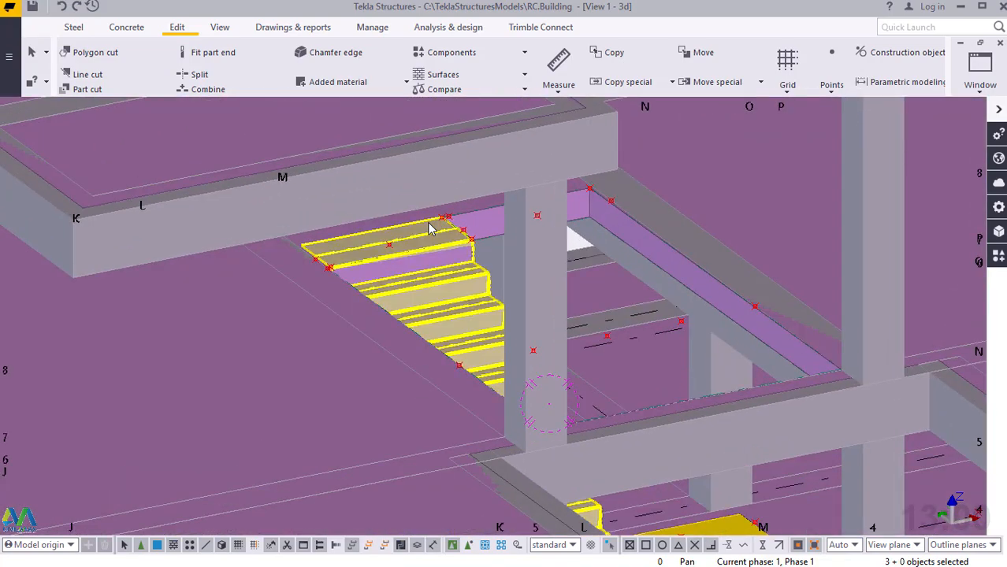
pyautogui.scroll(6, 429, 229)
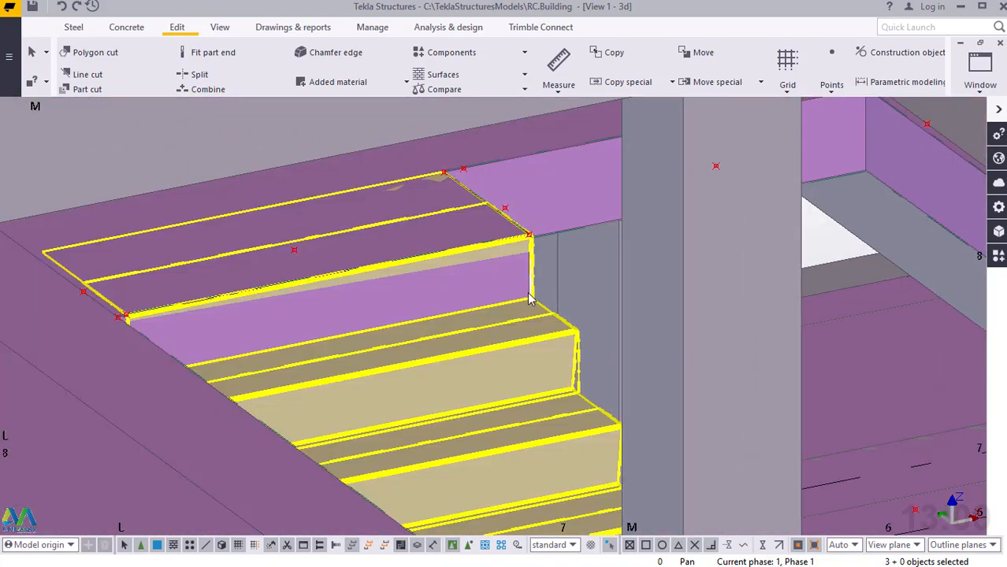
pyautogui.keyDown('ctrl'); pyautogui.moveTo(496, 289); pyautogui.dragTo(539, 299, button='middle'); pyautogui.keyUp('ctrl')
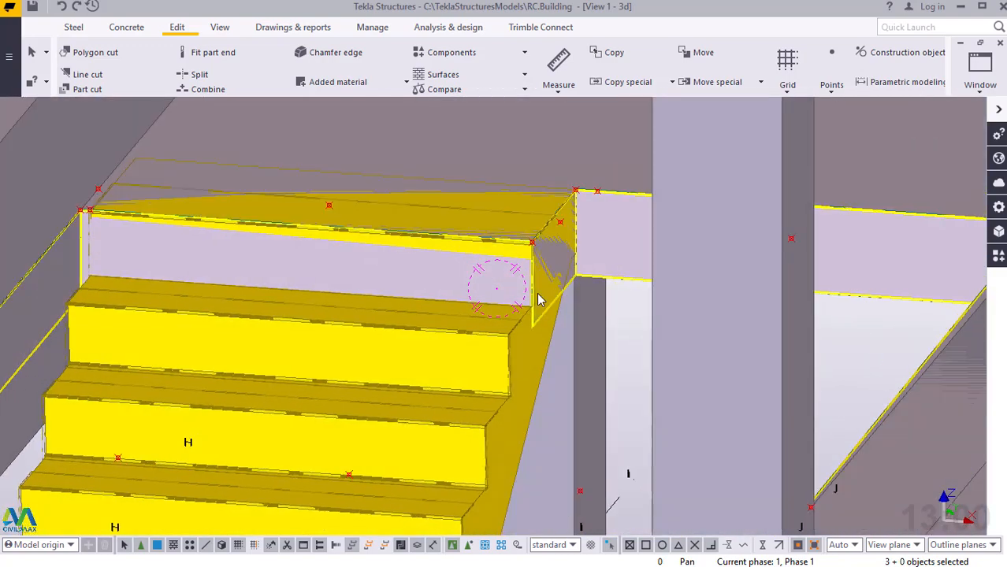
pyautogui.scroll(-10, 538, 299)
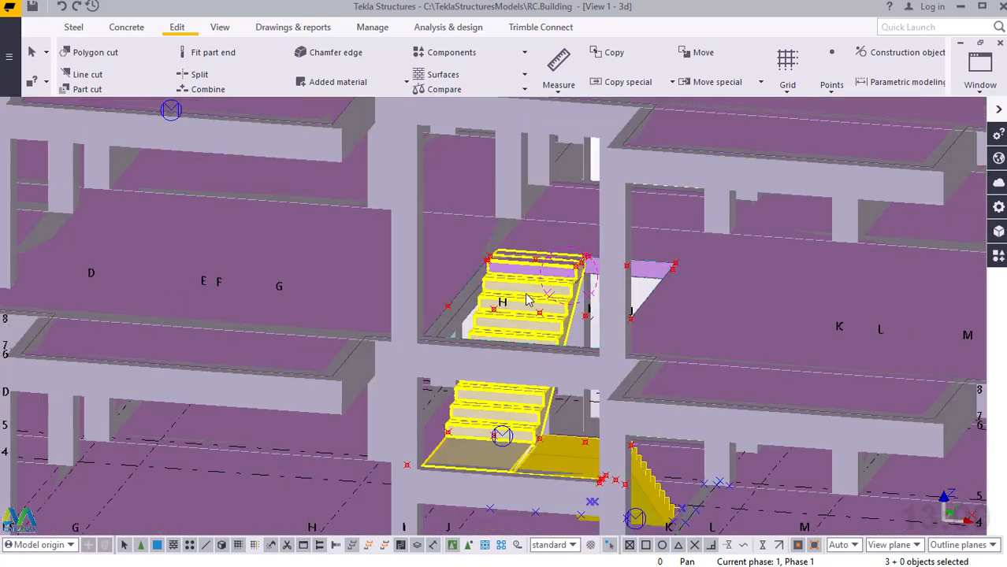
pyautogui.scroll(-5, 527, 299)
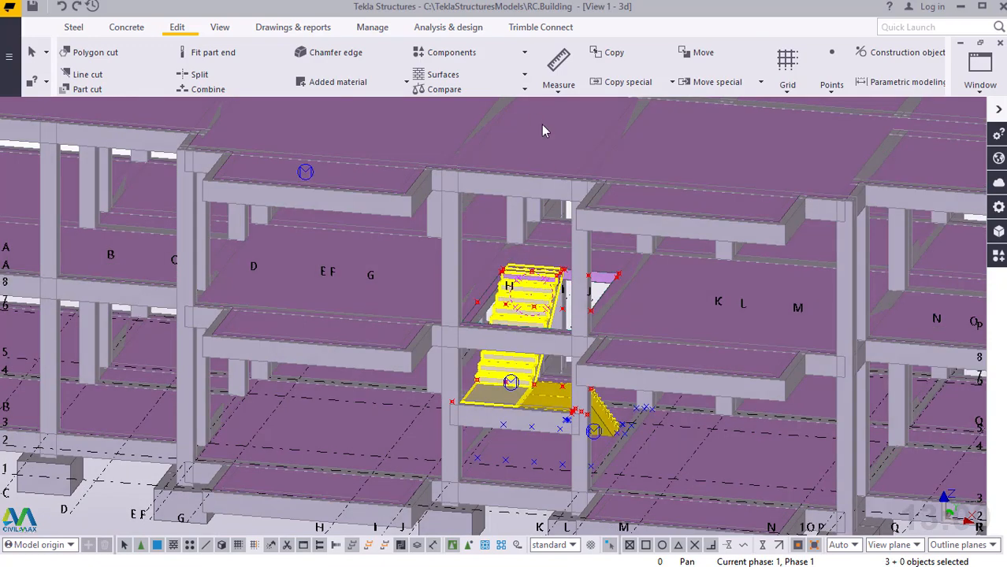
pyautogui.click(547, 124)
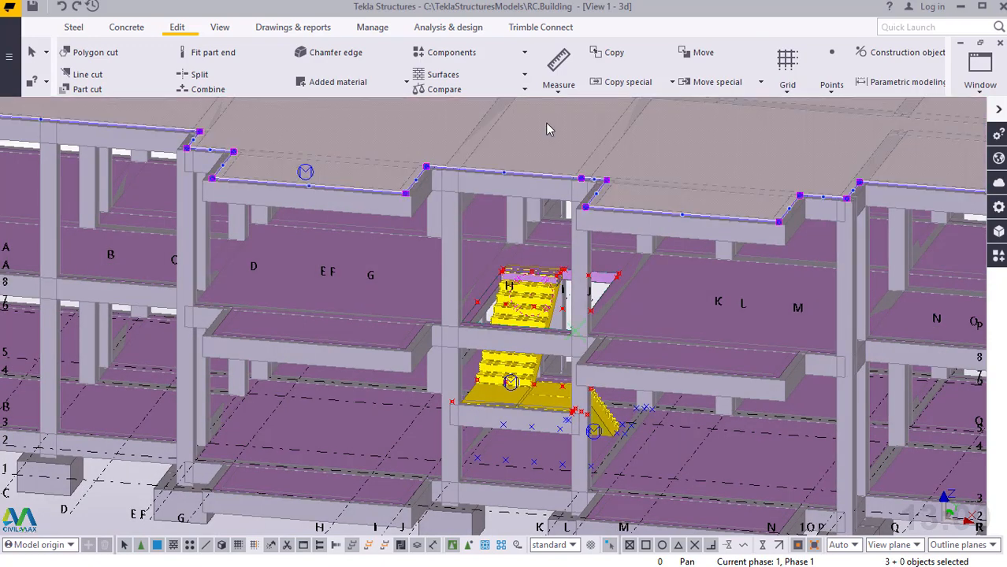
pyautogui.press('Delete')
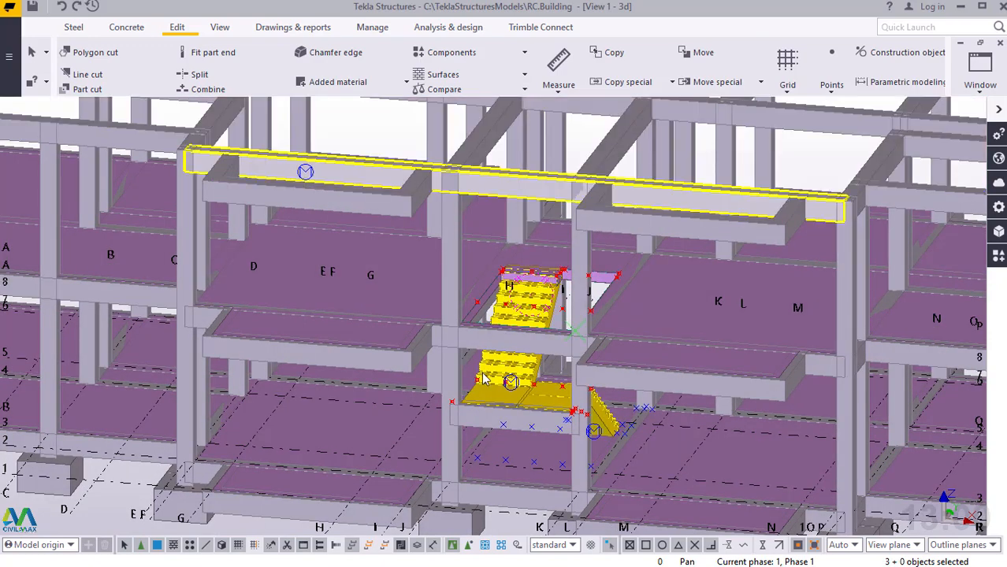
# Select both stair flights together with their mid-level landings
pyautogui.scroll(-5, 483, 380)
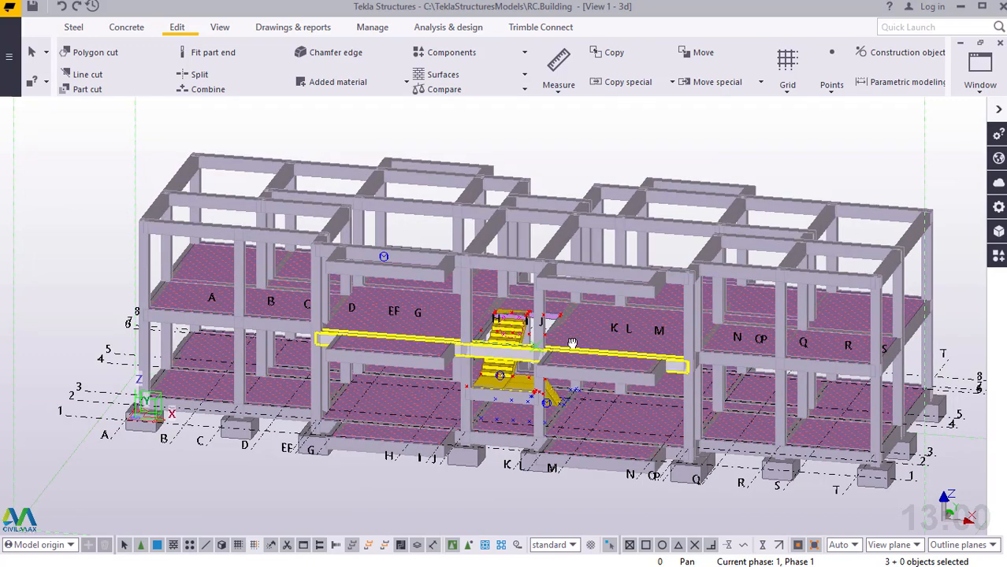
pyautogui.keyDown('ctrl'); pyautogui.moveTo(571, 344); pyautogui.dragTo(633, 345, button='middle'); pyautogui.keyUp('ctrl')
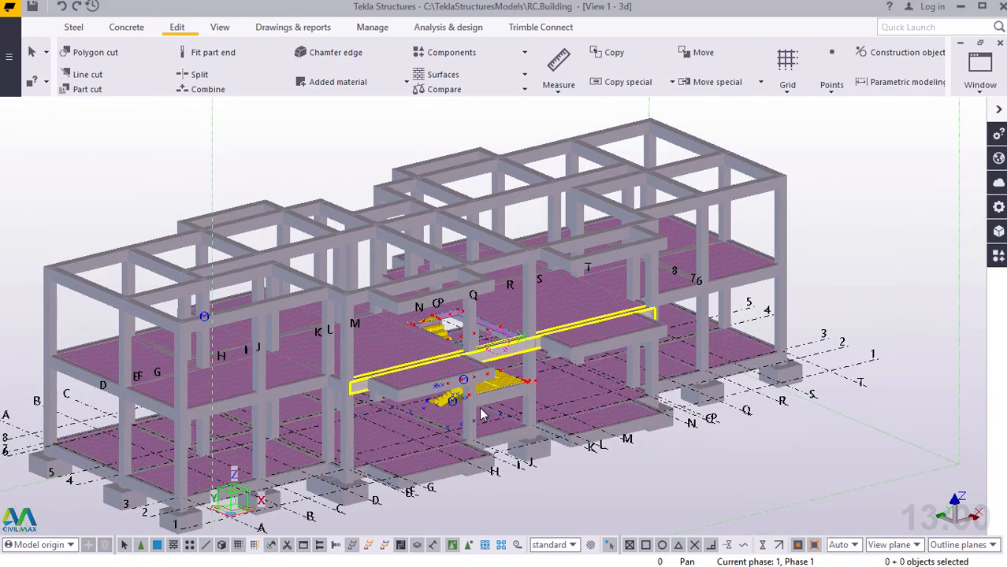
pyautogui.scroll(5, 474, 384)
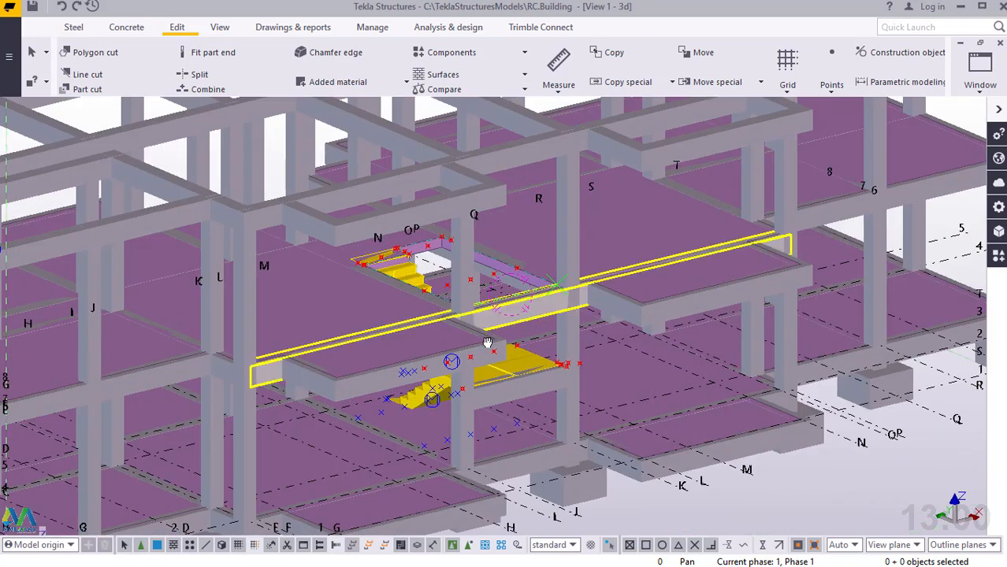
pyautogui.moveTo(476, 371); pyautogui.dragTo(454, 297, button='middle')
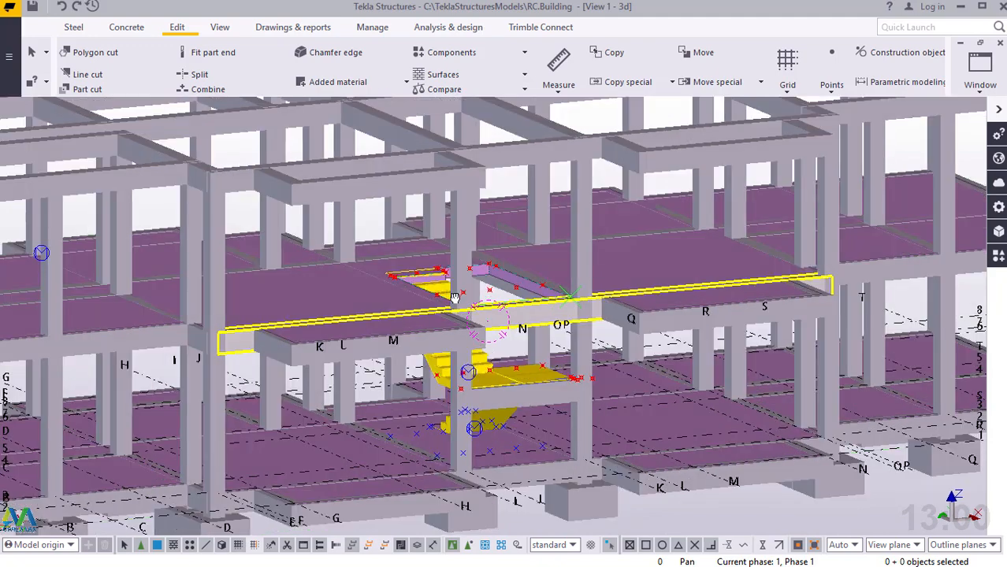
pyautogui.scroll(5, 512, 384)
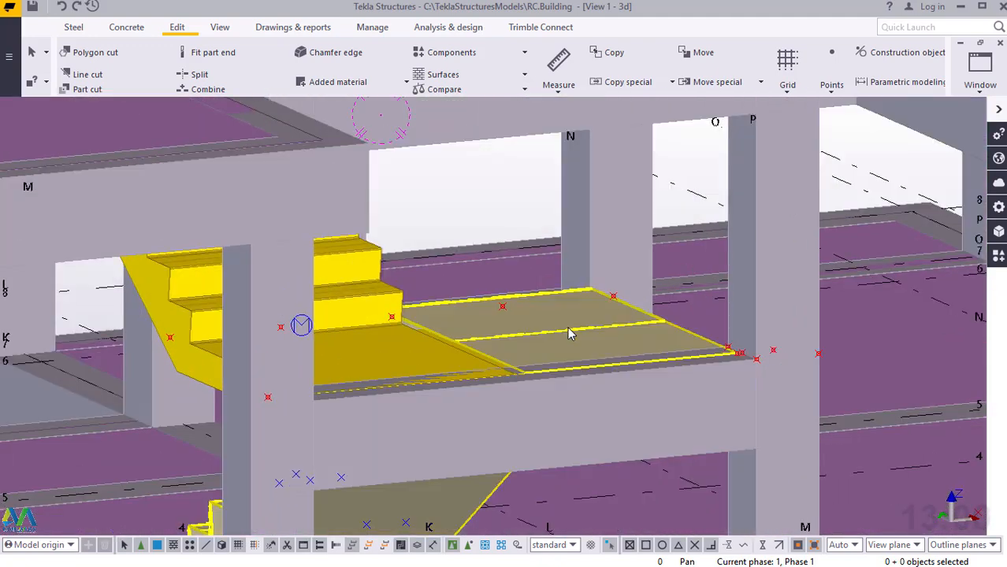
pyautogui.click(573, 324)
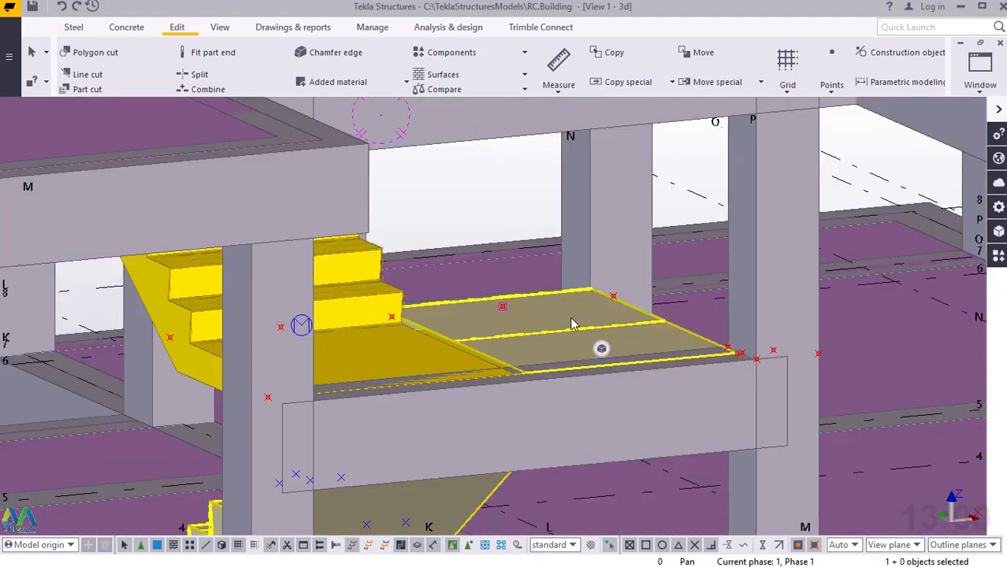
pyautogui.click(407, 364)
pyautogui.keyDown('ctrl'); pyautogui.click(369, 350); pyautogui.keyUp('ctrl')
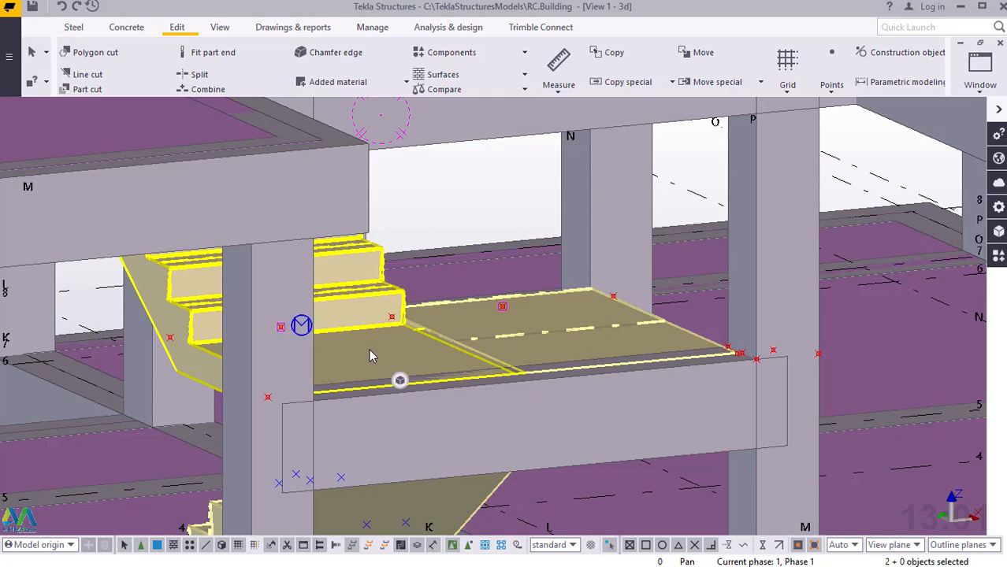
pyautogui.rightClick(370, 356)
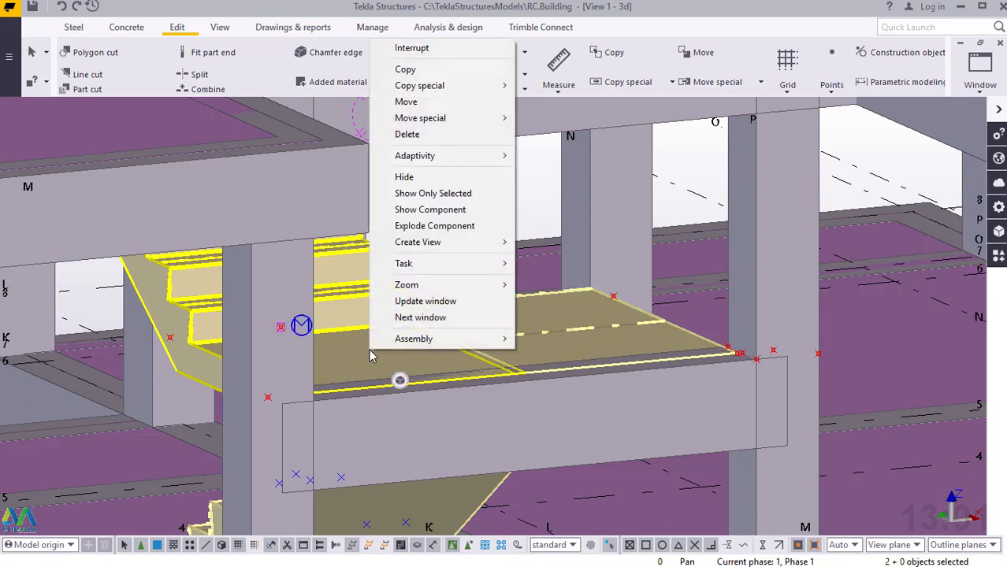
pyautogui.moveTo(435, 93)
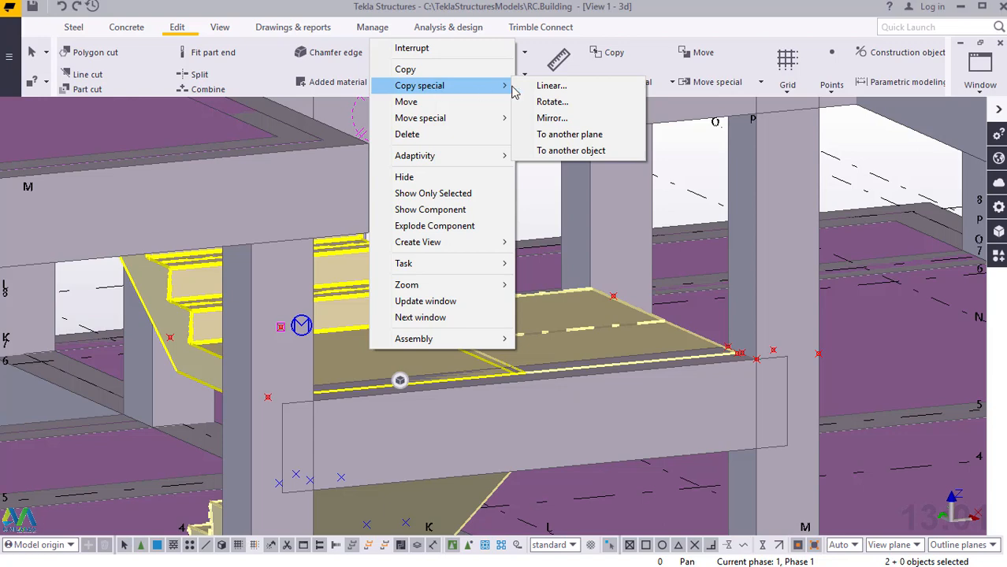
pyautogui.click(551, 86)
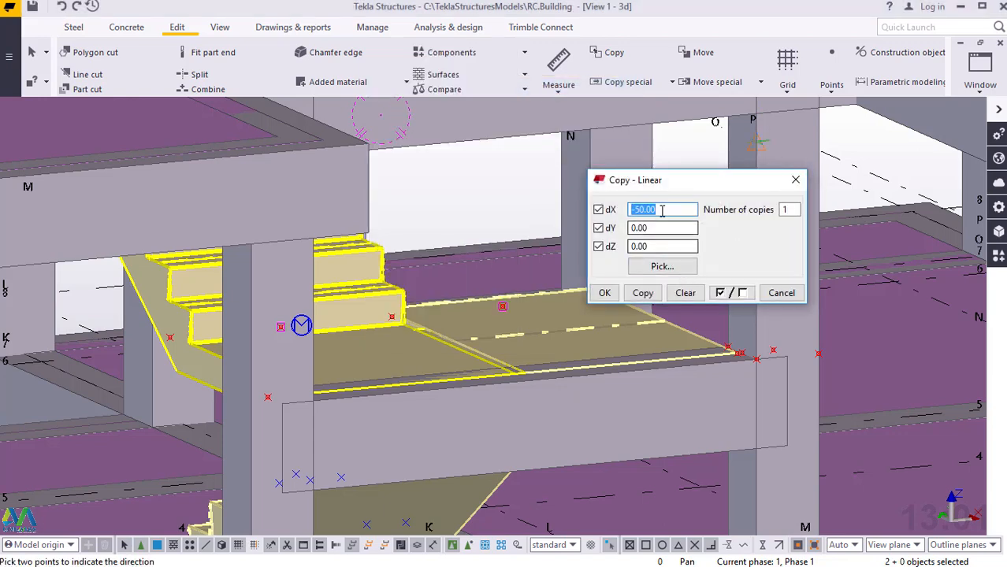
pyautogui.write('0')
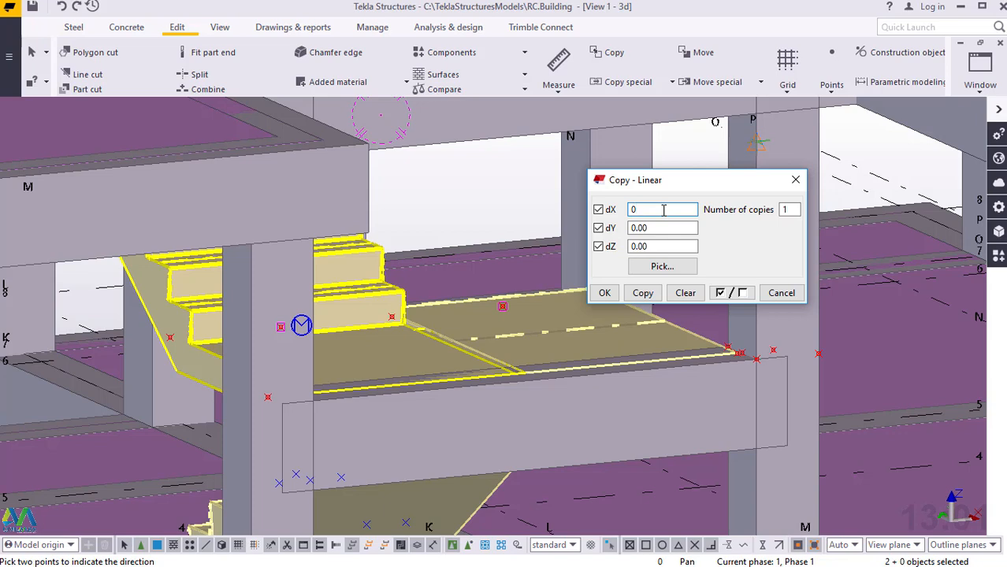
pyautogui.press('Tab')
pyautogui.press('Tab')
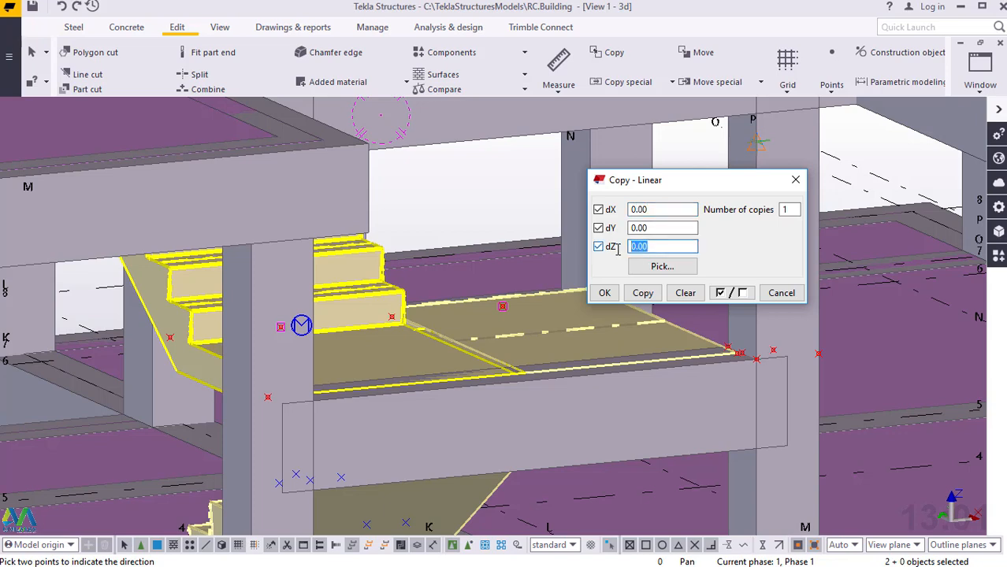
pyautogui.write('3000')
pyautogui.click(795, 180)
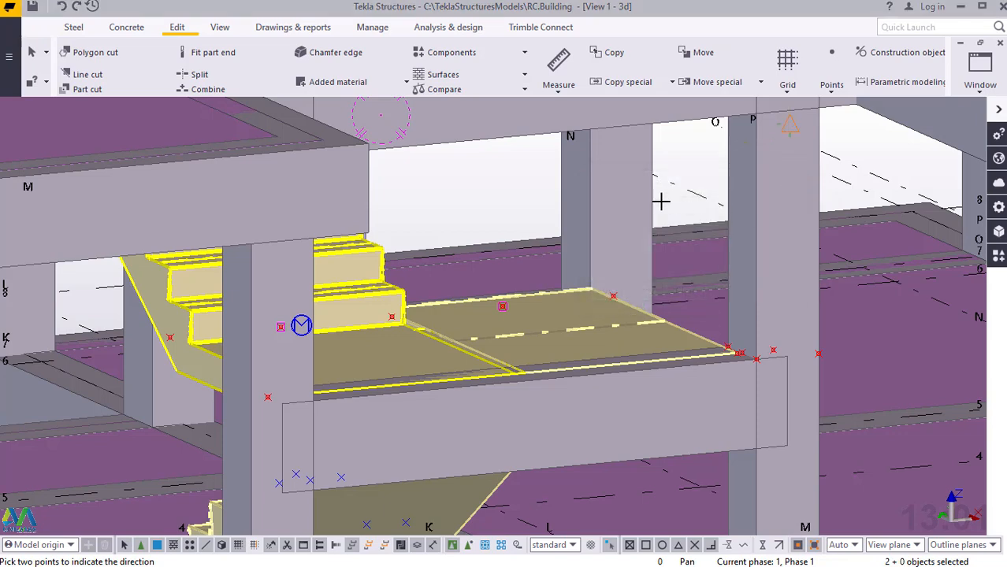
pyautogui.rightClick(642, 201)
pyautogui.click(657, 206)
# Add the landing beam to the selected stair flights and landings and copy them linearly with dX 0, dZ 3000 and 3 copies
pyautogui.click(614, 405)
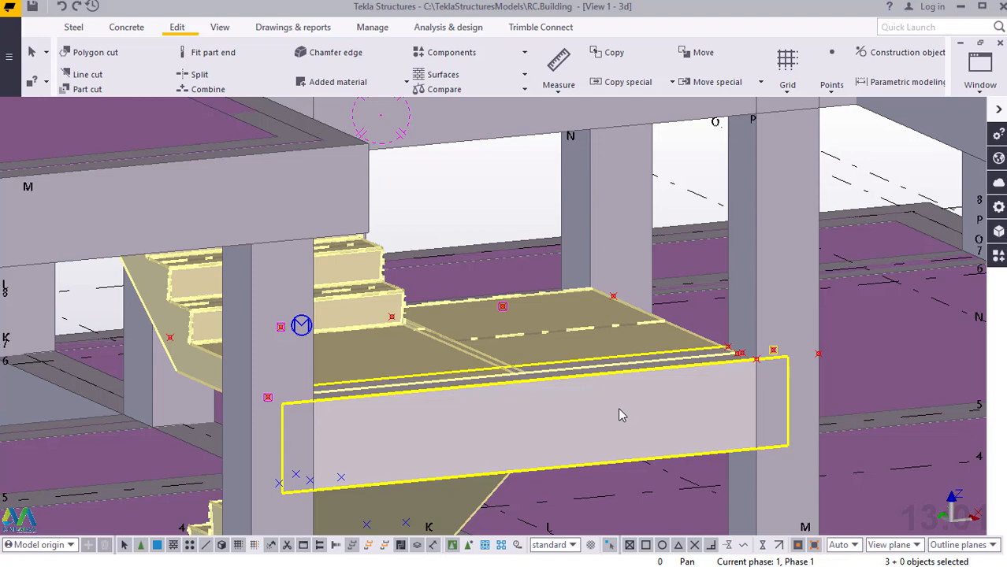
pyautogui.rightClick(618, 407)
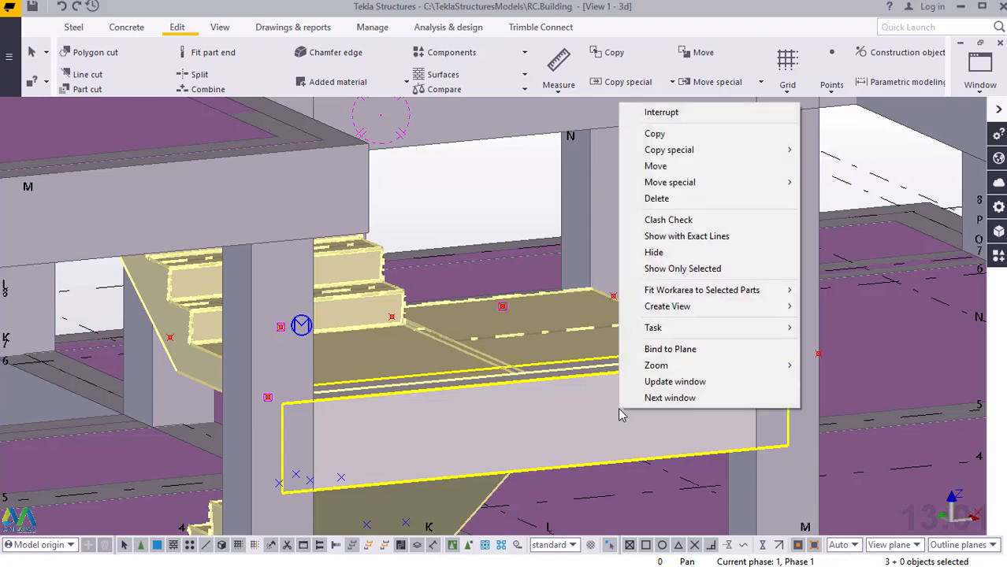
pyautogui.moveTo(685, 151)
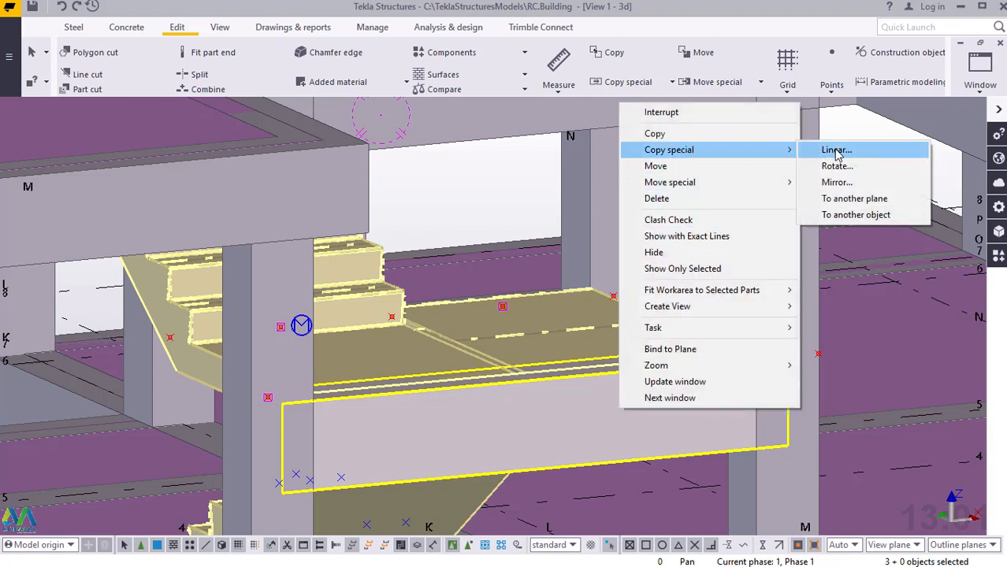
pyautogui.click(836, 151)
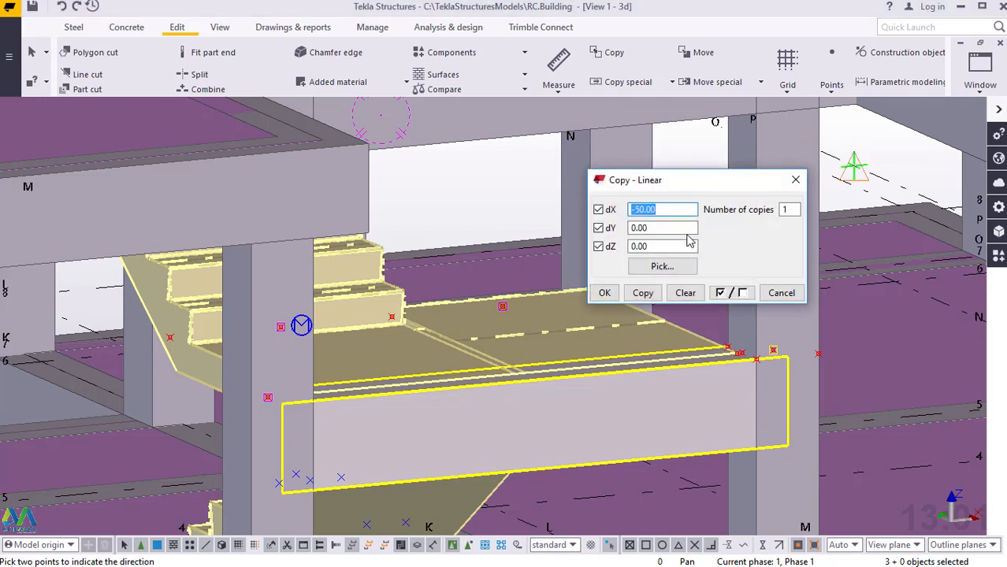
pyautogui.write('0')
pyautogui.press('Tab')
pyautogui.press('Tab')
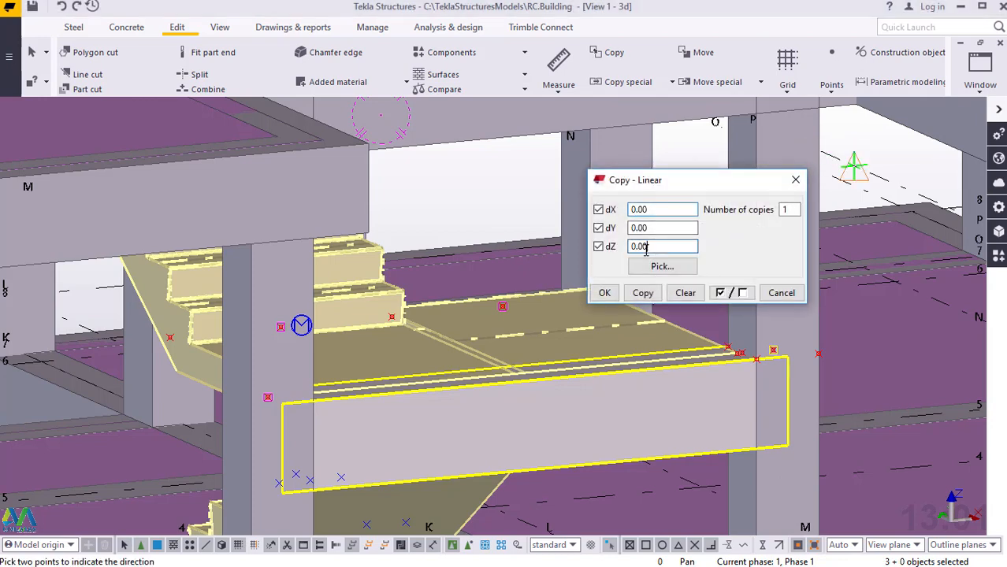
pyautogui.write('3000')
pyautogui.click(787, 208)
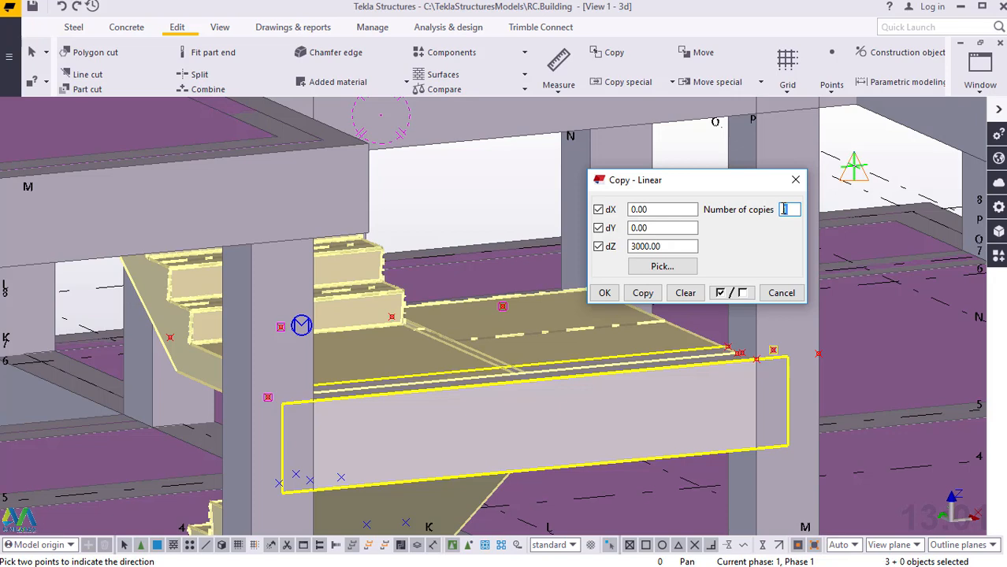
pyautogui.click(643, 294)
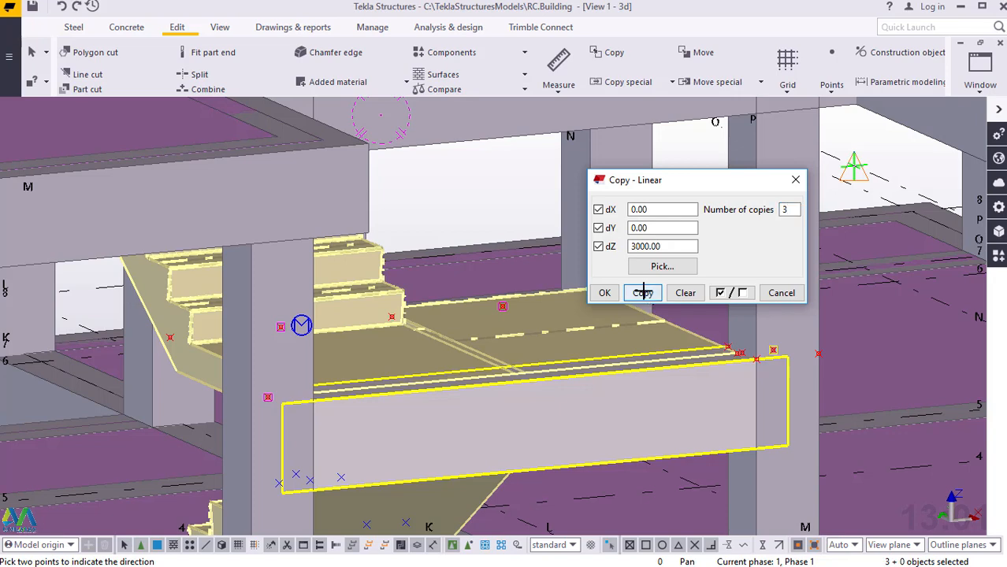
pyautogui.click(604, 292)
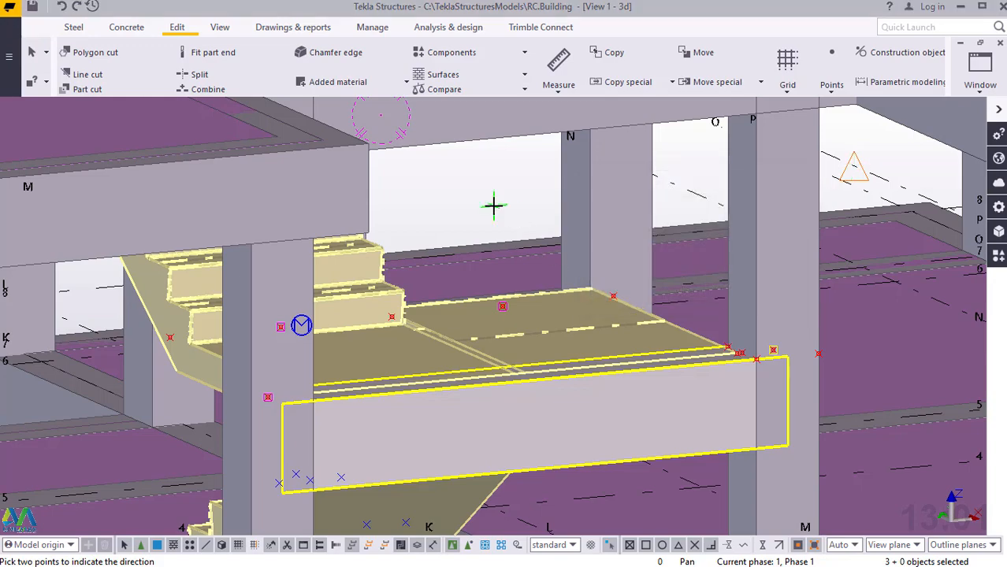
# Copy the floor slab with the stair opening linearly upward, making 2 copies at a dZ spacing of 3000, and end the command
pyautogui.scroll(-5, 514, 386)
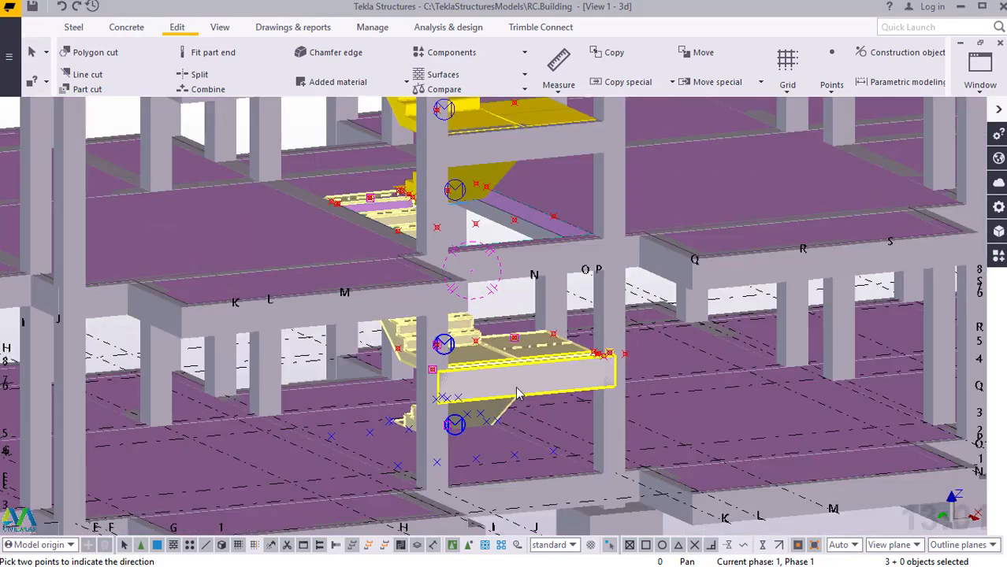
pyautogui.scroll(-5, 529, 389)
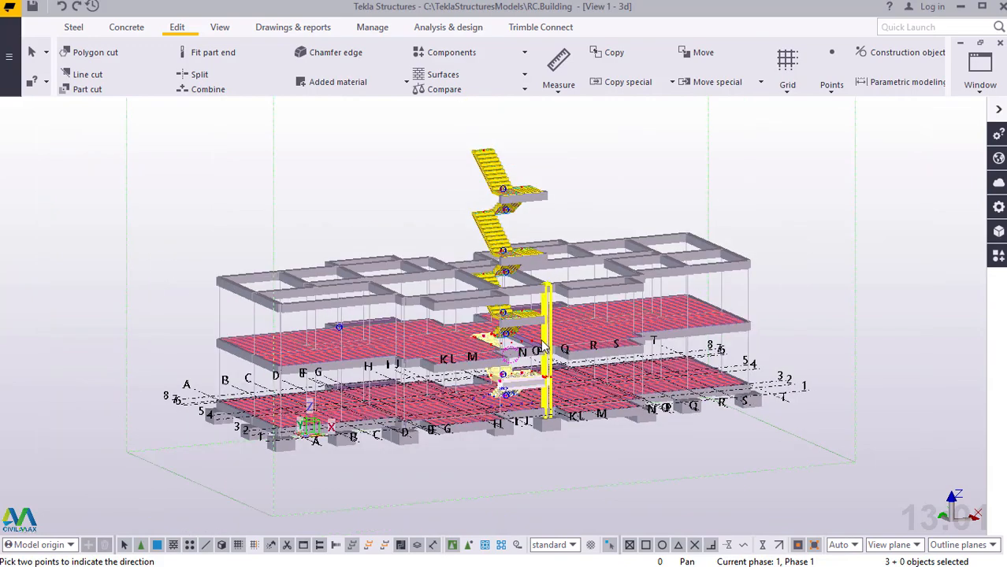
pyautogui.keyDown('ctrl'); pyautogui.moveTo(526, 339); pyautogui.dragTo(385, 342, button='middle'); pyautogui.keyUp('ctrl')
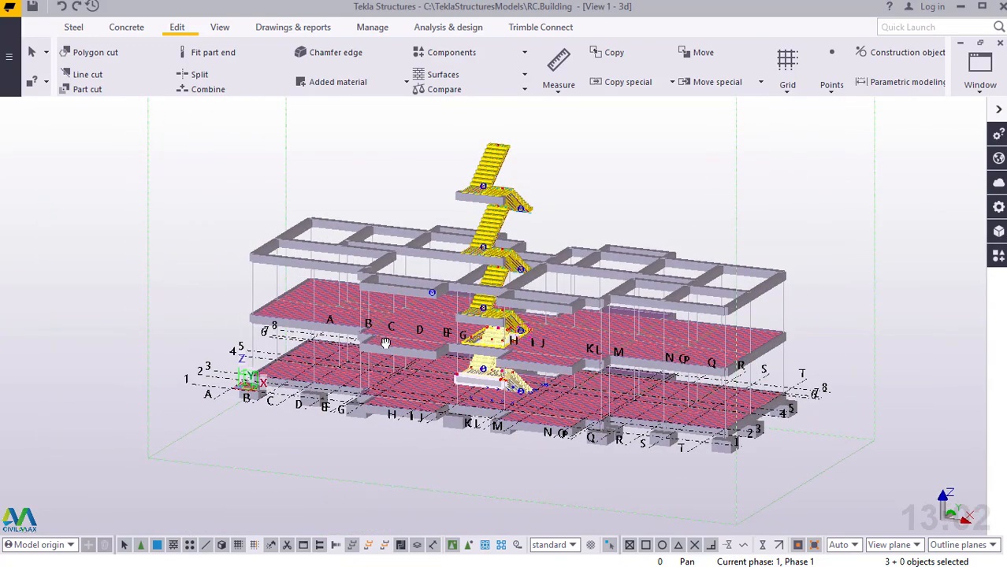
pyautogui.scroll(6, 544, 347)
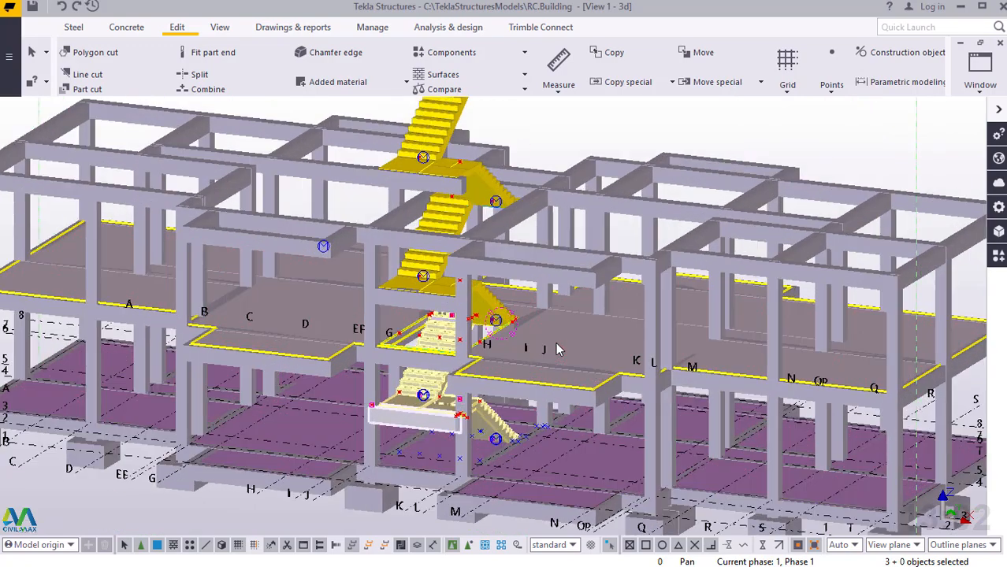
pyautogui.click(575, 343)
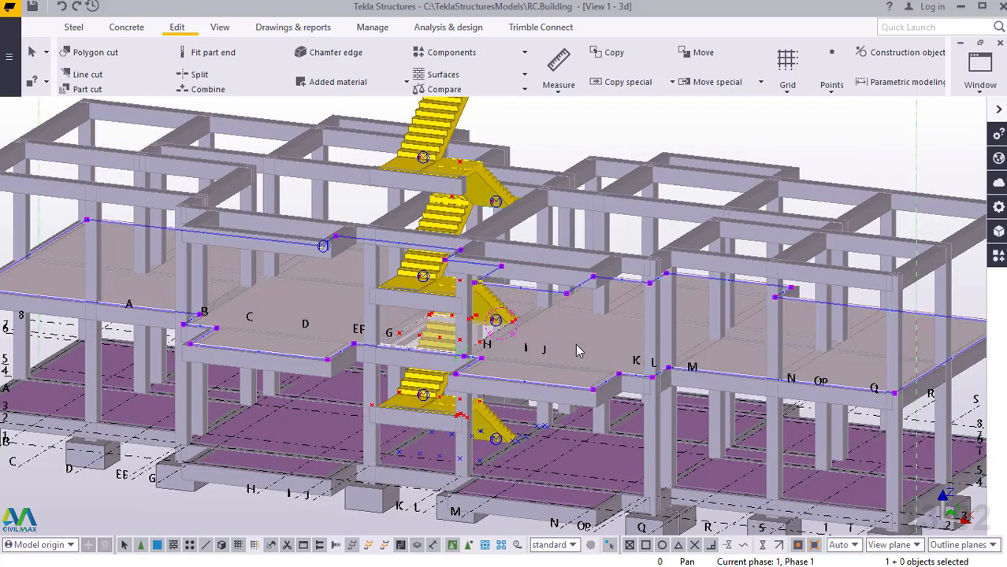
pyautogui.rightClick(575, 343)
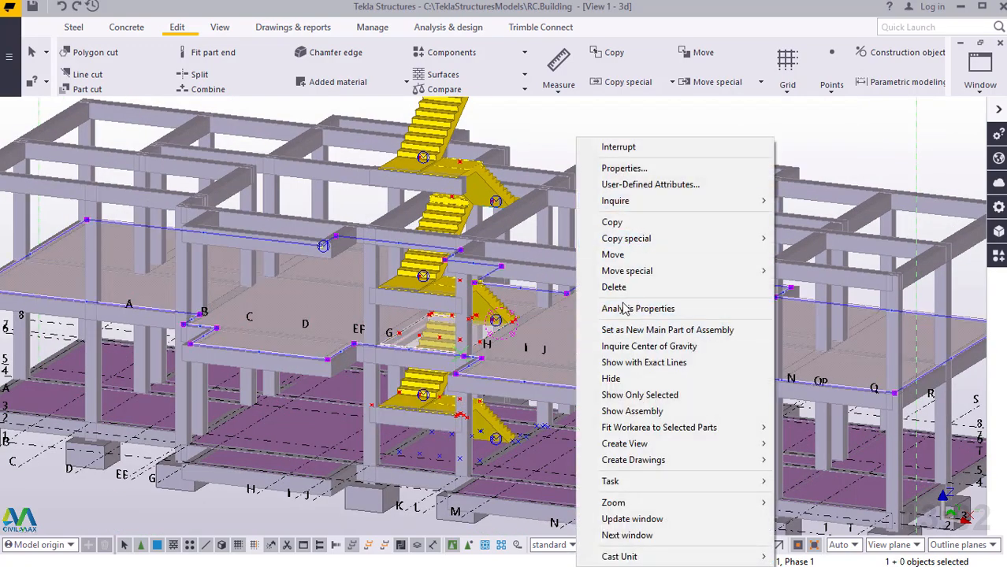
pyautogui.click(557, 335)
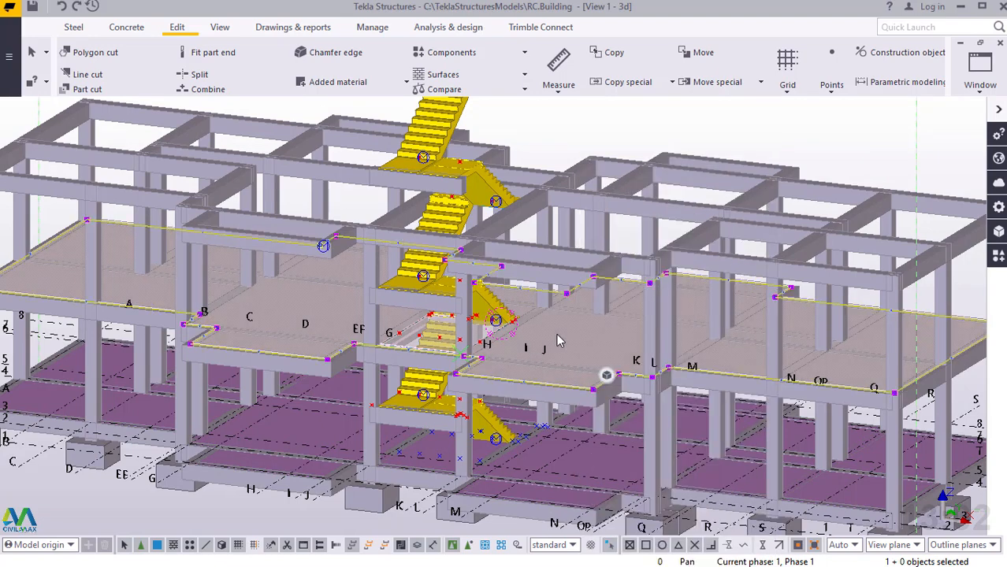
pyautogui.rightClick(556, 334)
pyautogui.moveTo(628, 246)
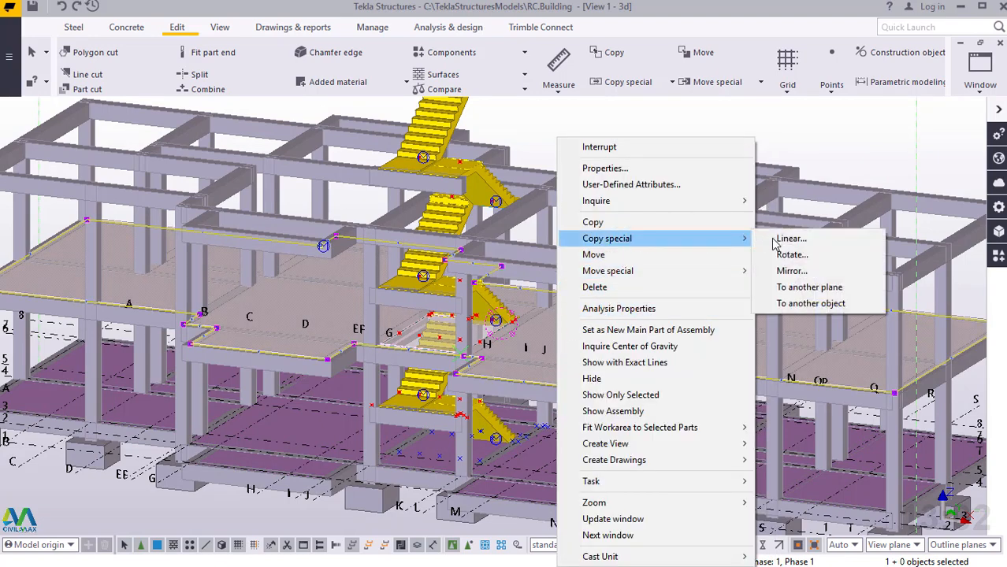
pyautogui.click(787, 239)
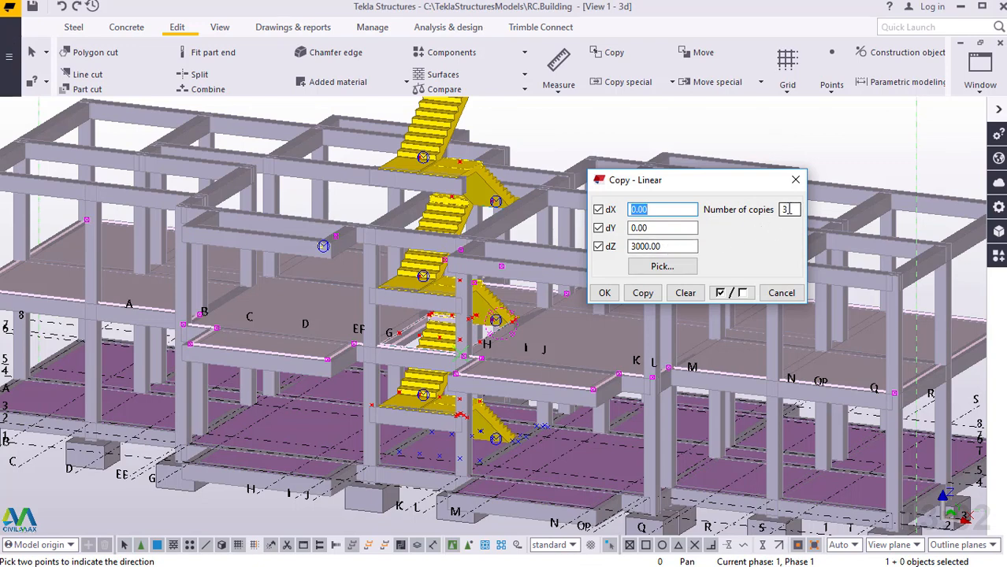
pyautogui.doubleClick(784, 209)
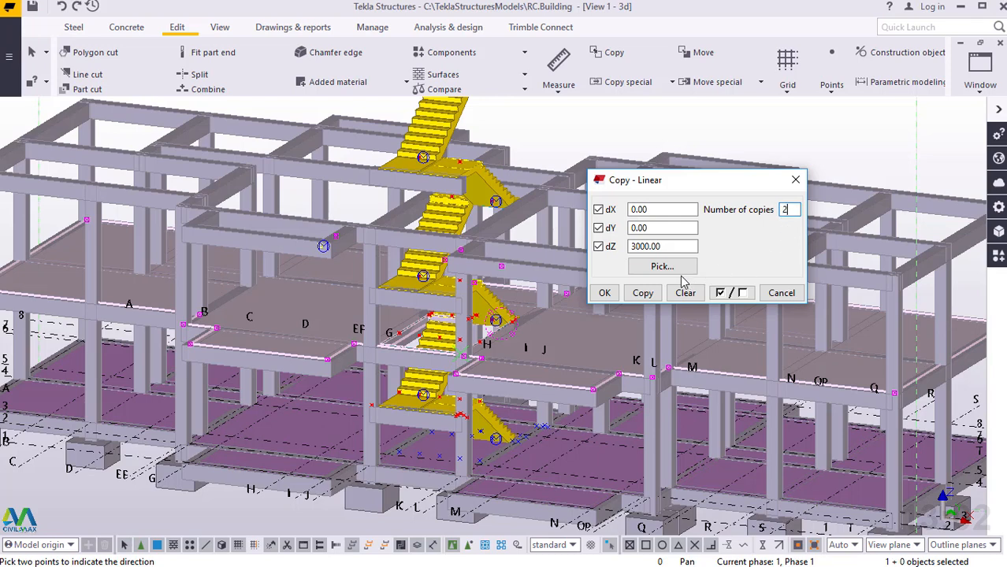
pyautogui.click(643, 294)
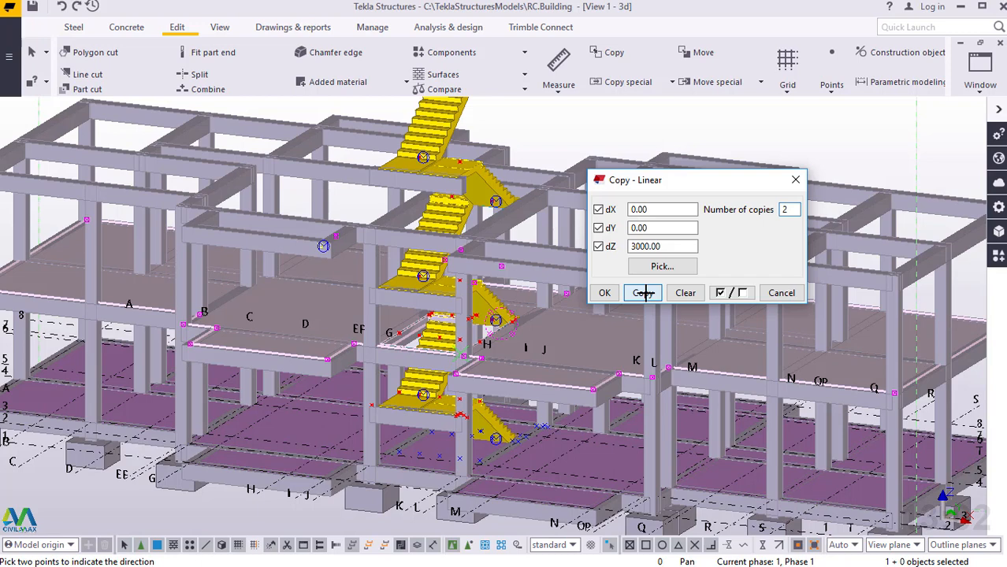
pyautogui.click(644, 292)
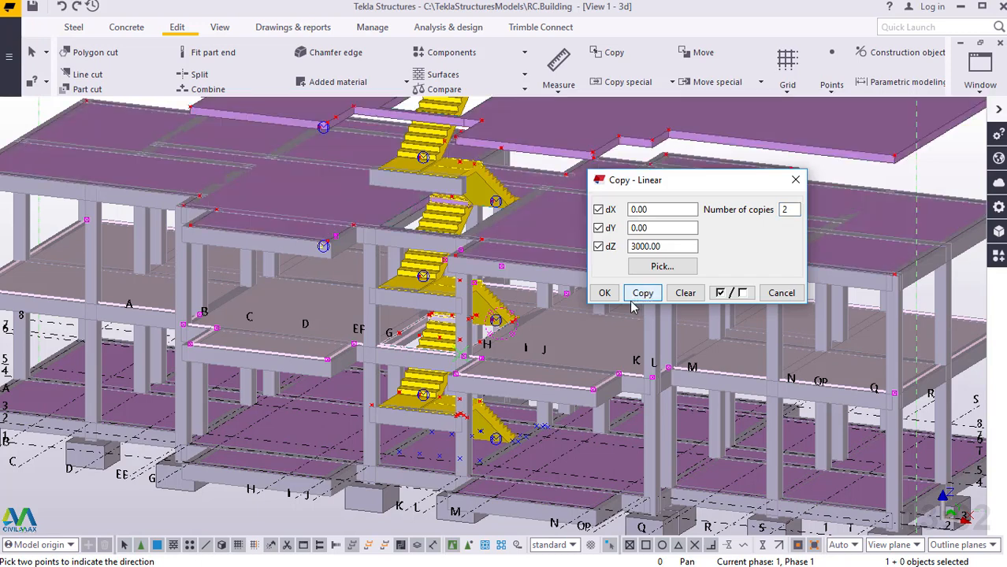
pyautogui.click(604, 293)
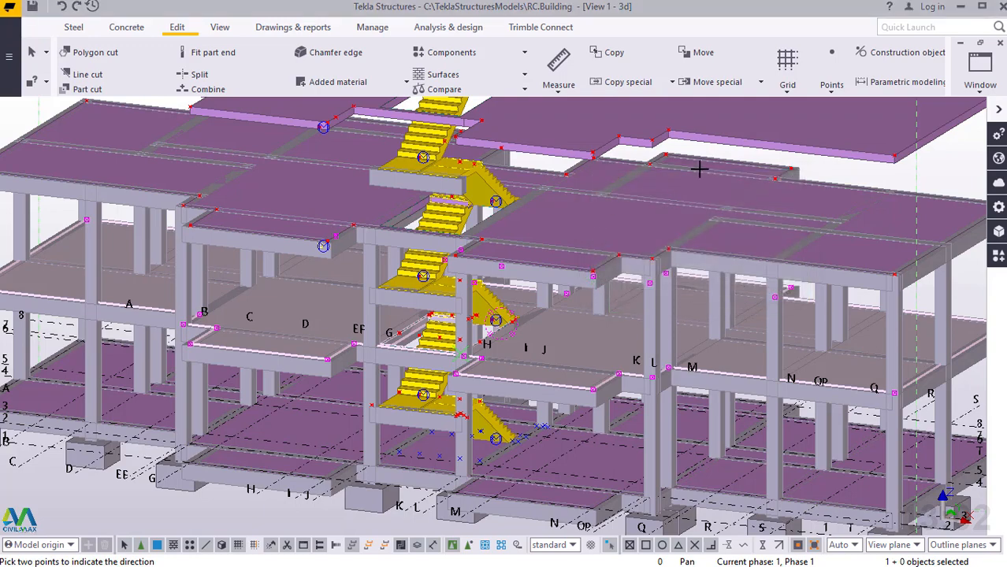
pyautogui.rightClick(725, 164)
pyautogui.click(726, 166)
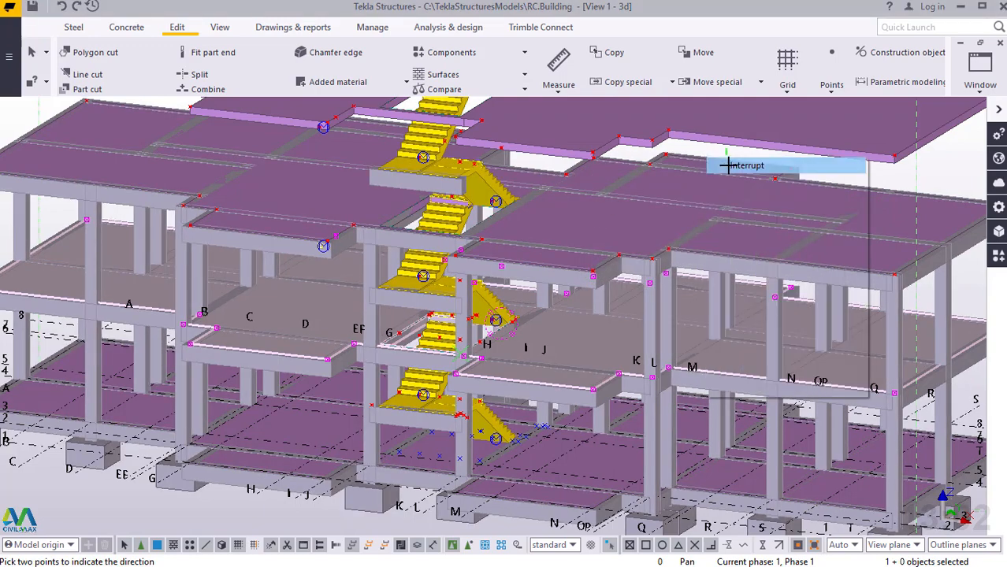
# Copy the topmost floor slab linearly upward once by dZ 3000, end the command and clear the selection
pyautogui.scroll(-2, 535, 348)
pyautogui.scroll(-3, 540, 342)
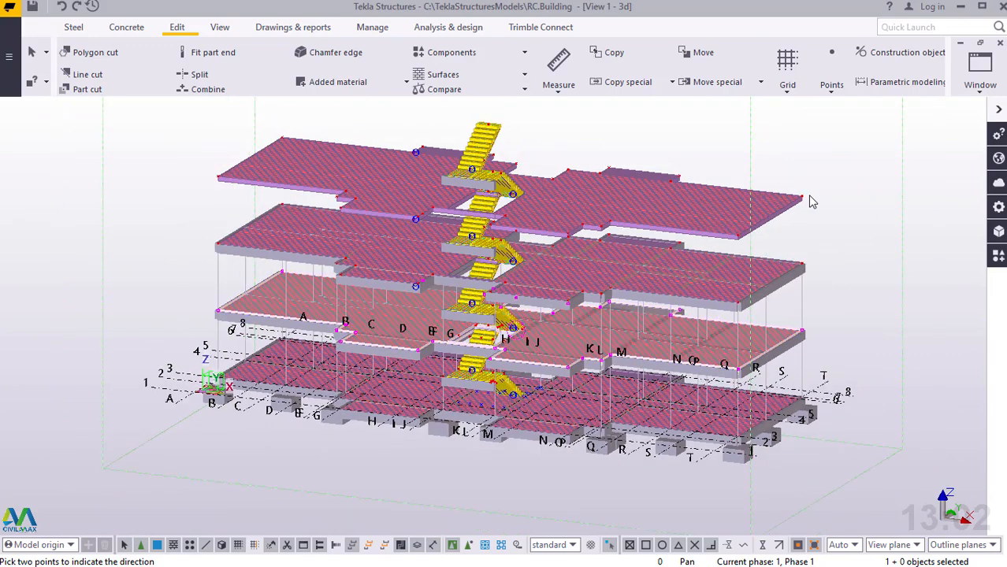
pyautogui.scroll(2, 811, 203)
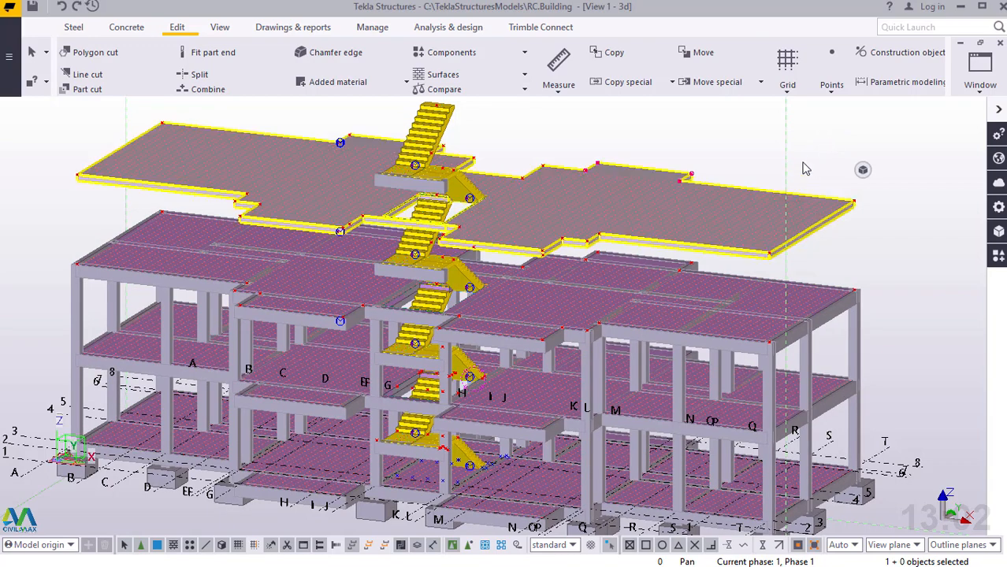
pyautogui.rightClick(816, 152)
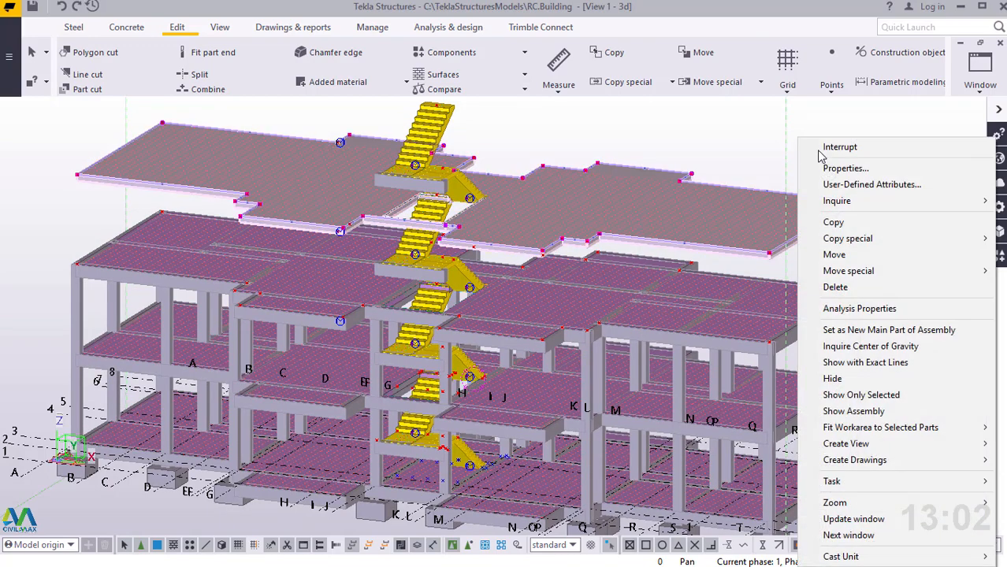
pyautogui.moveTo(819, 238)
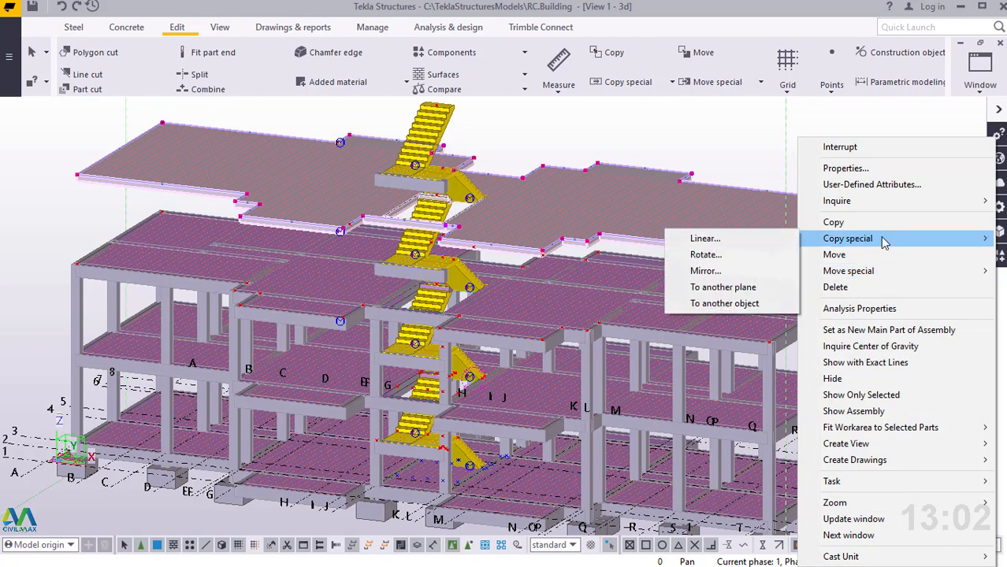
pyautogui.click(731, 241)
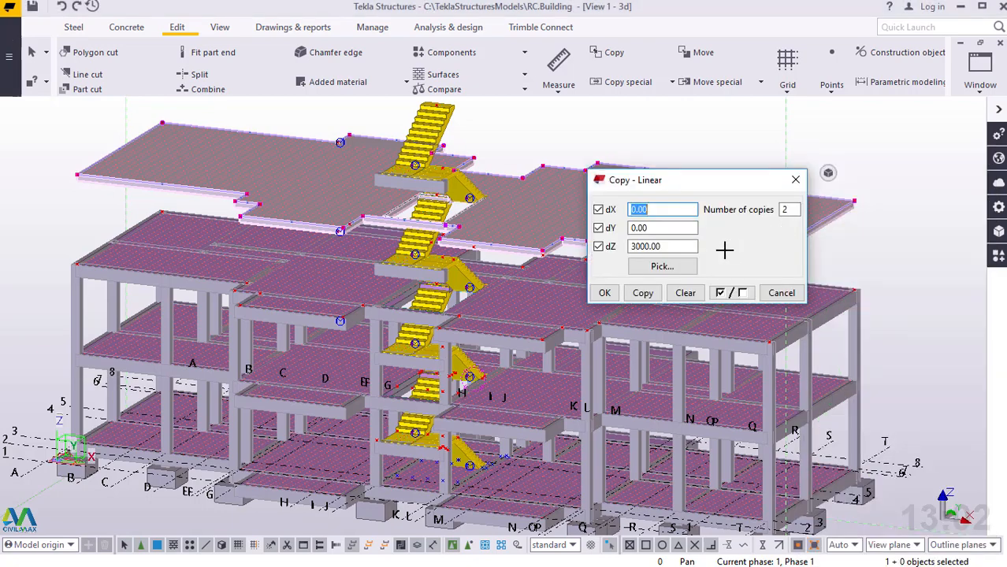
pyautogui.doubleClick(779, 209)
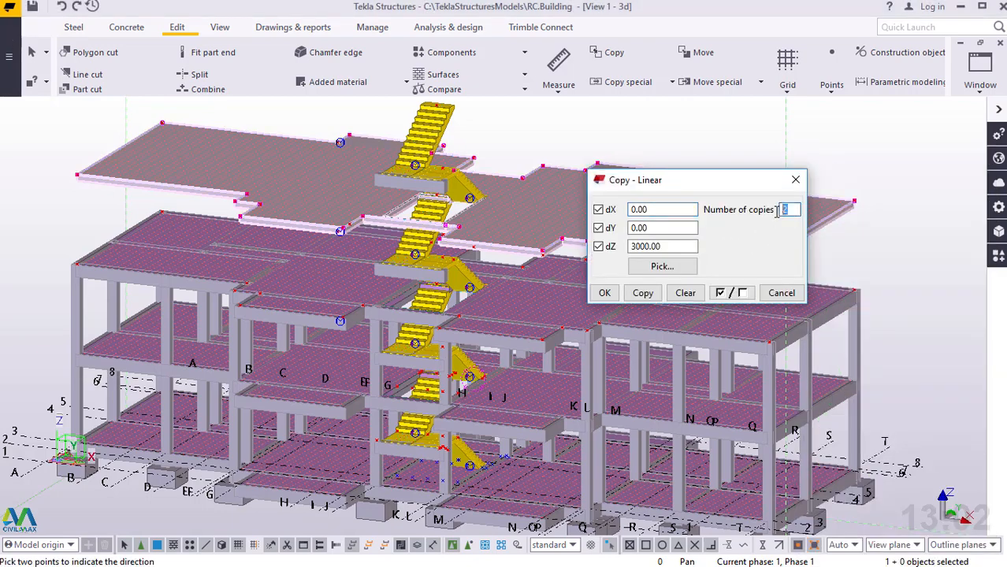
pyautogui.write('1')
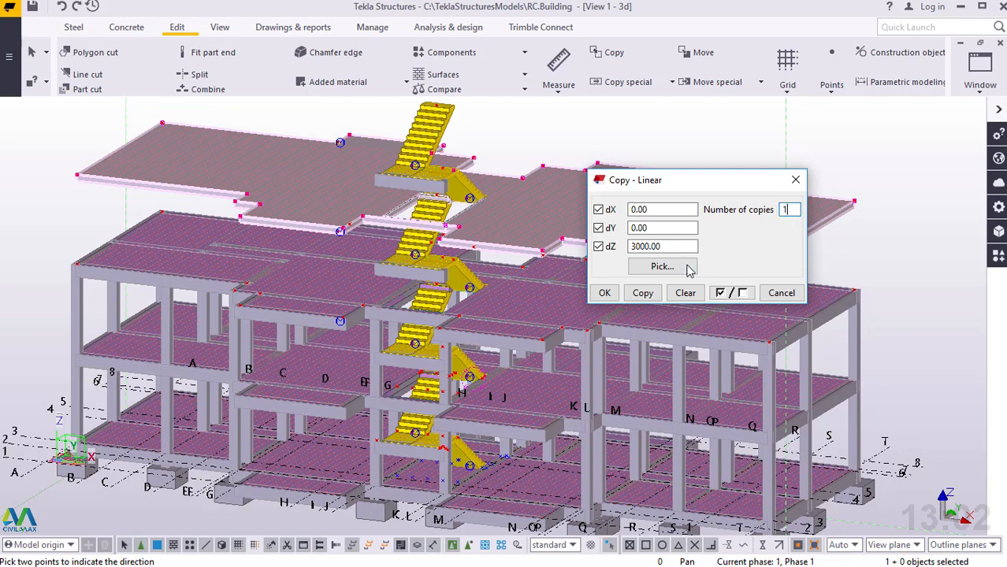
pyautogui.click(645, 292)
pyautogui.click(645, 292)
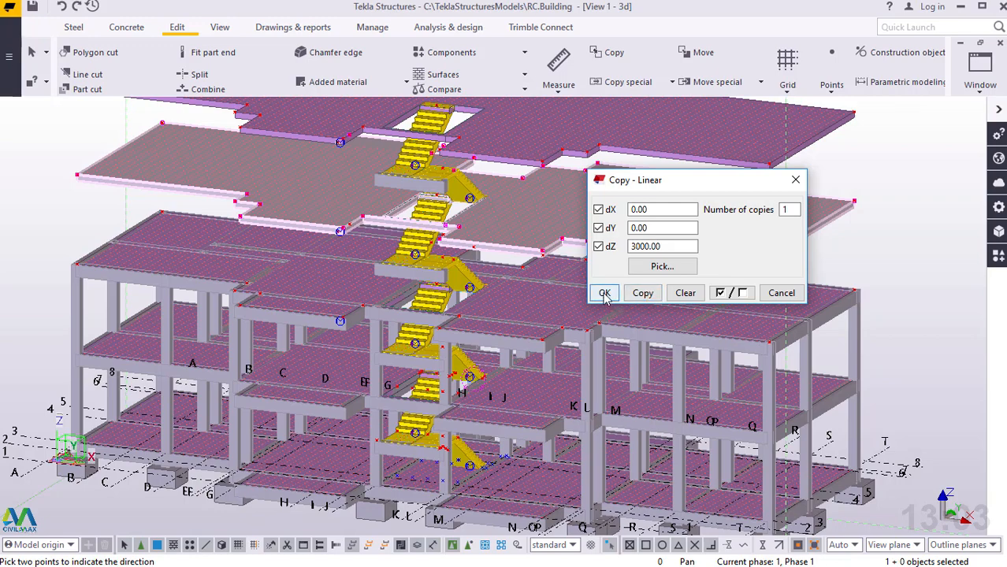
pyautogui.click(604, 293)
pyautogui.rightClick(908, 148)
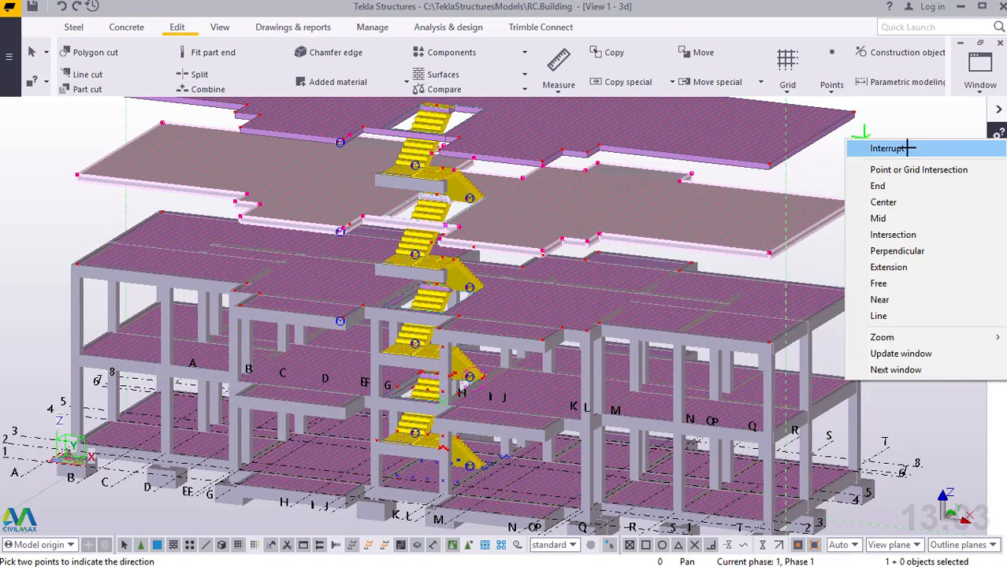
pyautogui.click(906, 148)
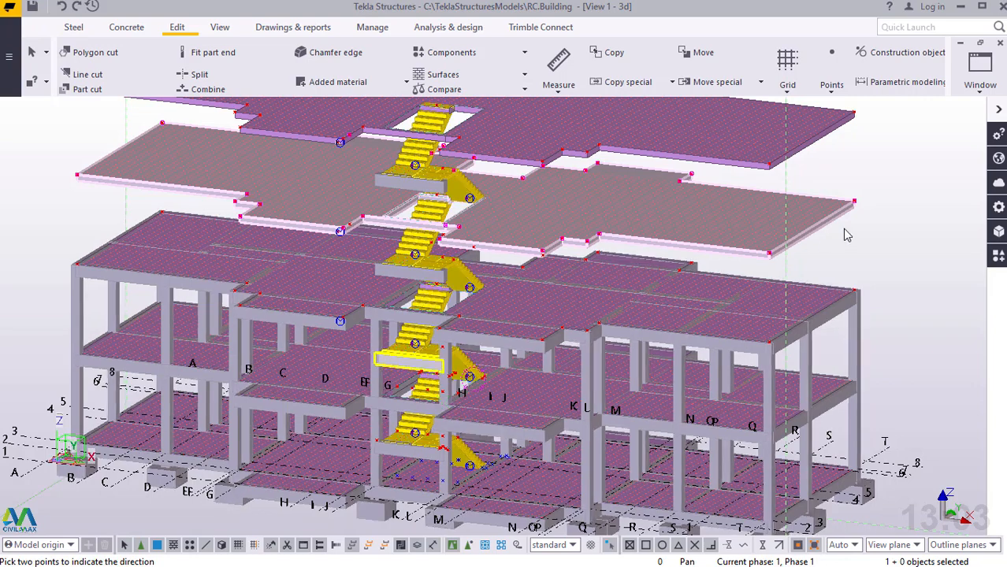
pyautogui.click(873, 183)
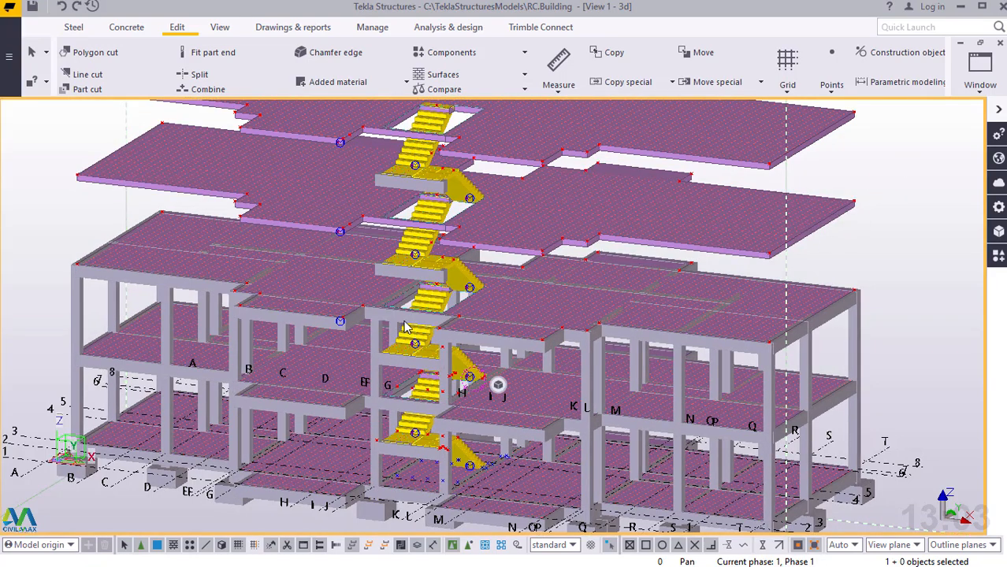
# Copy all the floor beams at the column-top level linearly upward, making 3 copies at dZ 3000, and end the command
pyautogui.keyDown('alt'); pyautogui.click(99, 275); pyautogui.keyUp('alt')
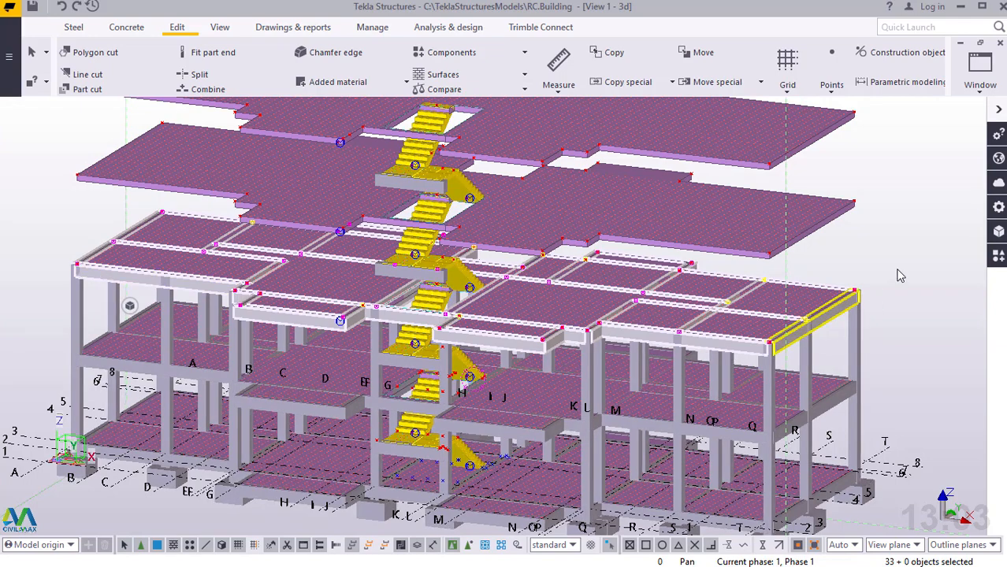
pyautogui.rightClick(884, 162)
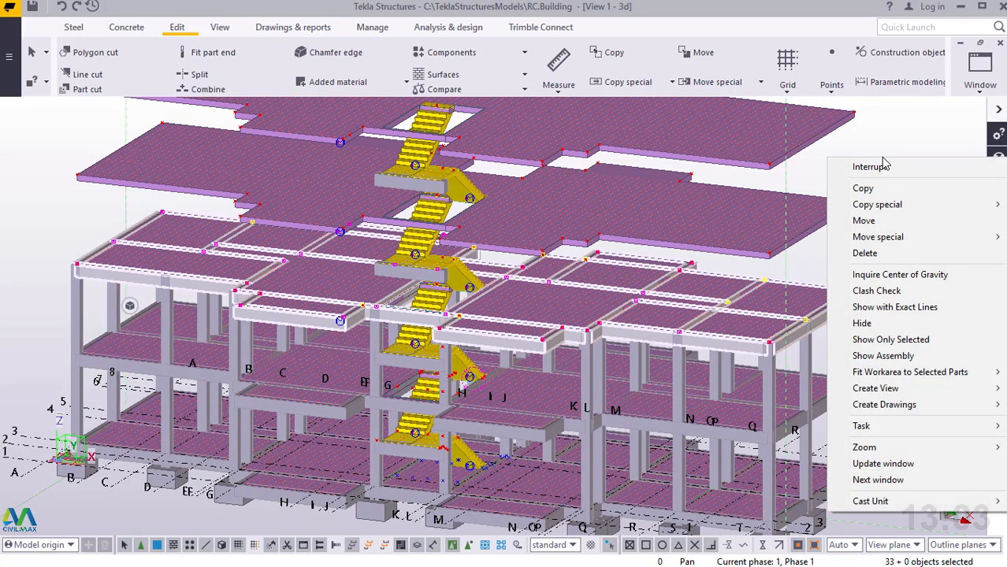
pyautogui.moveTo(888, 206)
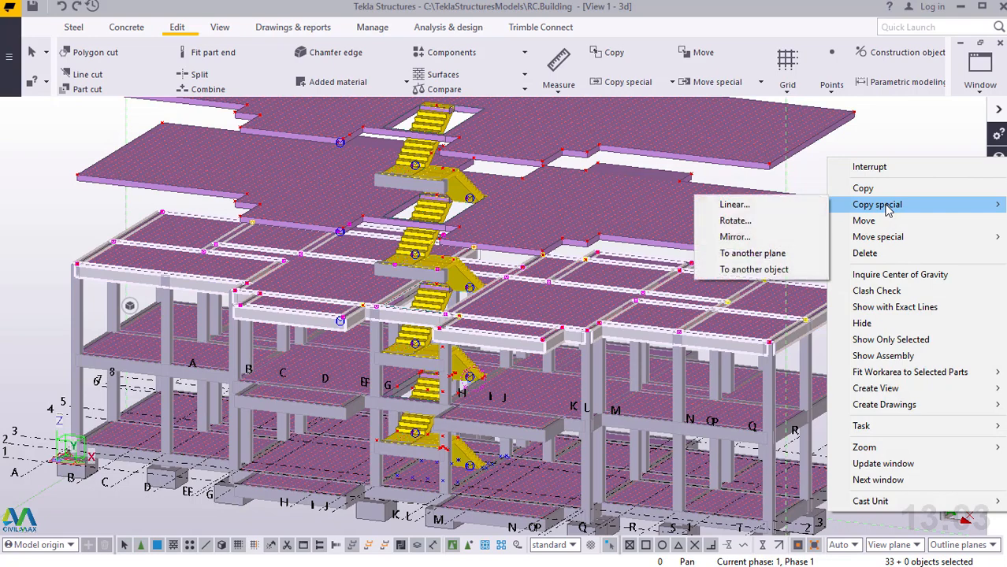
pyautogui.click(734, 205)
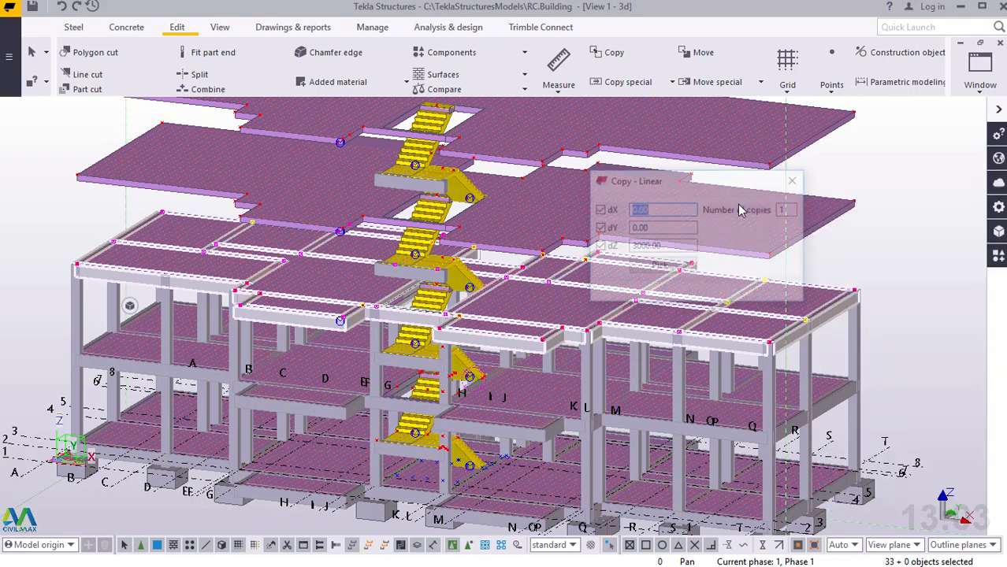
pyautogui.doubleClick(786, 209)
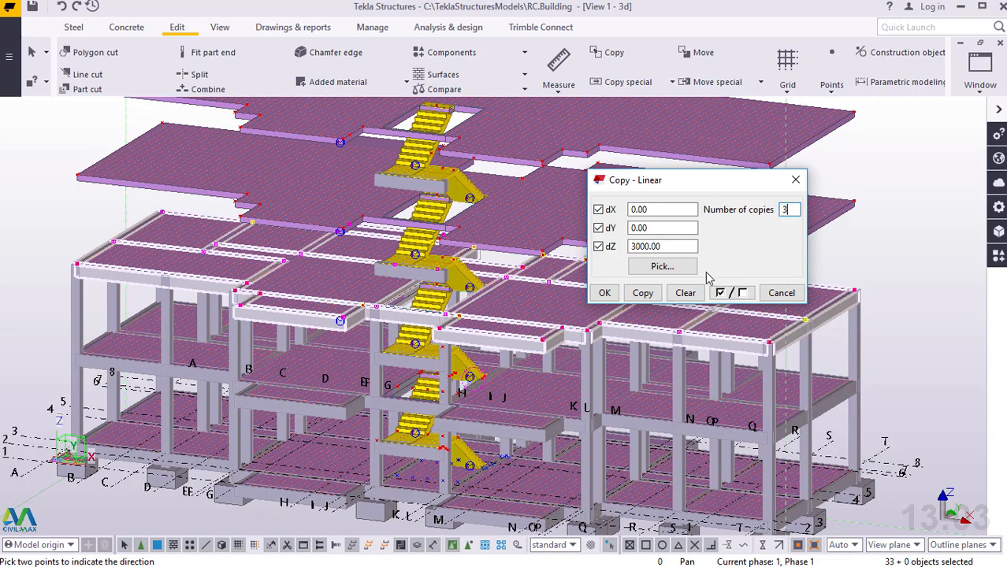
pyautogui.click(644, 294)
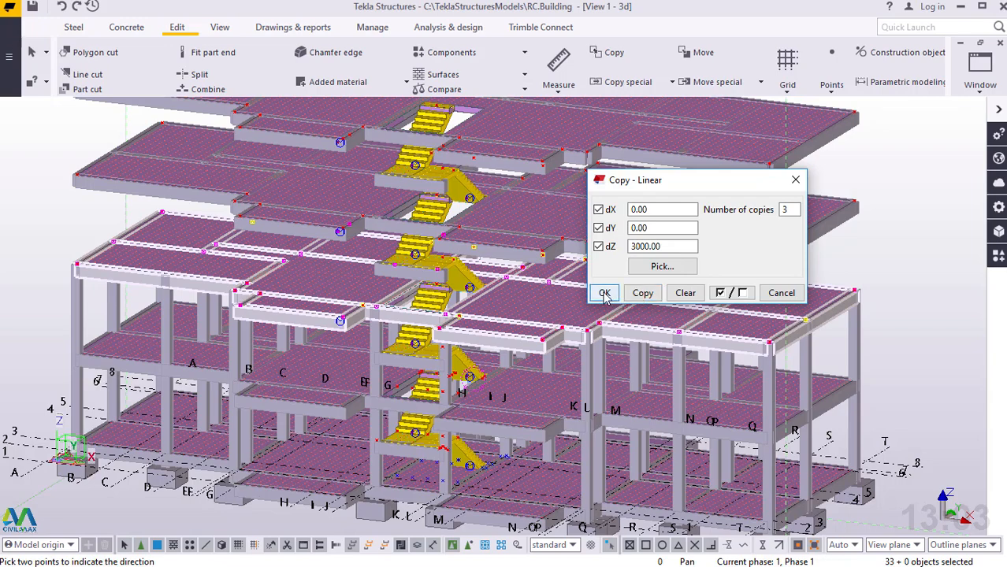
pyautogui.click(604, 294)
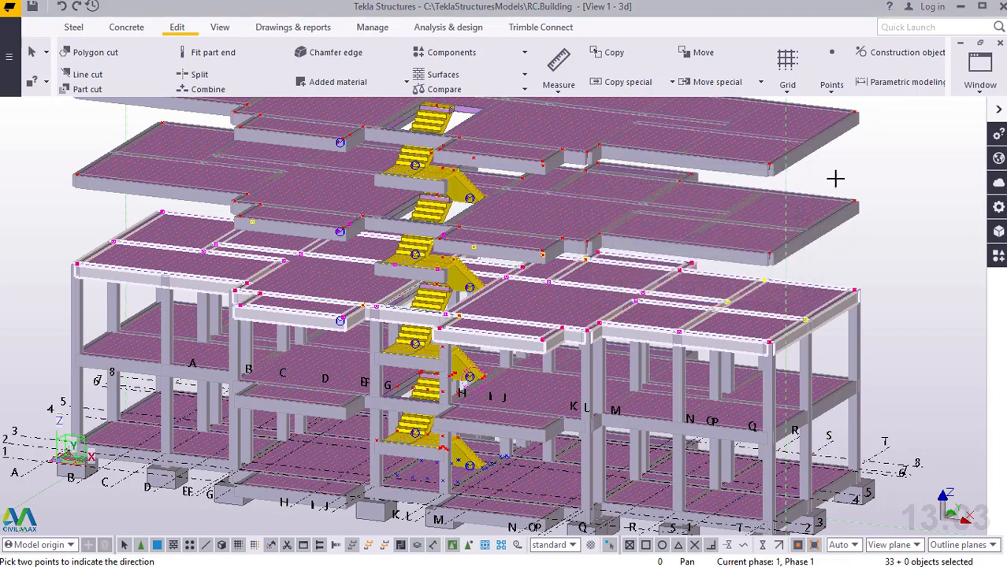
pyautogui.rightClick(871, 151)
pyautogui.click(890, 162)
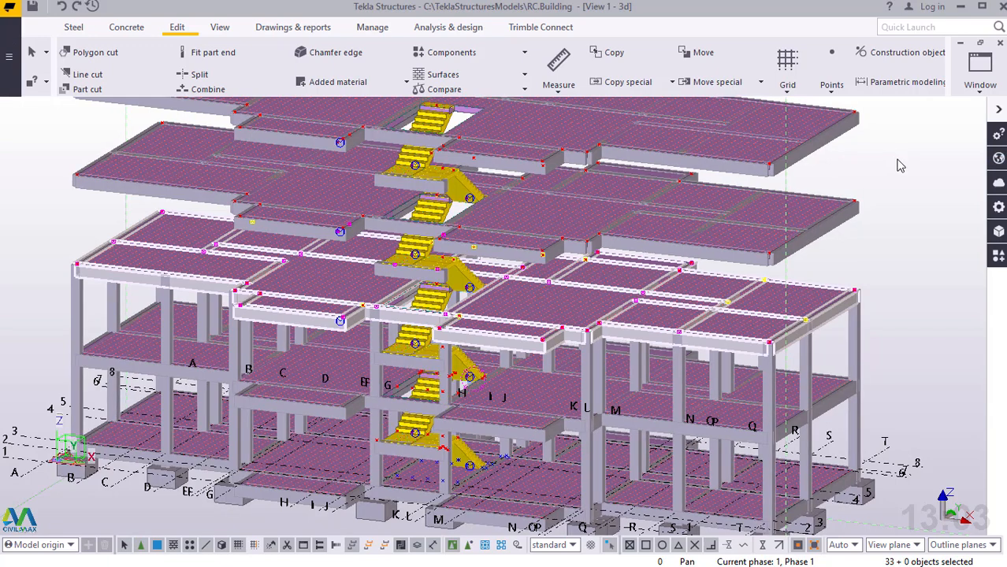
# Select all the concrete columns of the building and open their properties
pyautogui.click(77, 319)
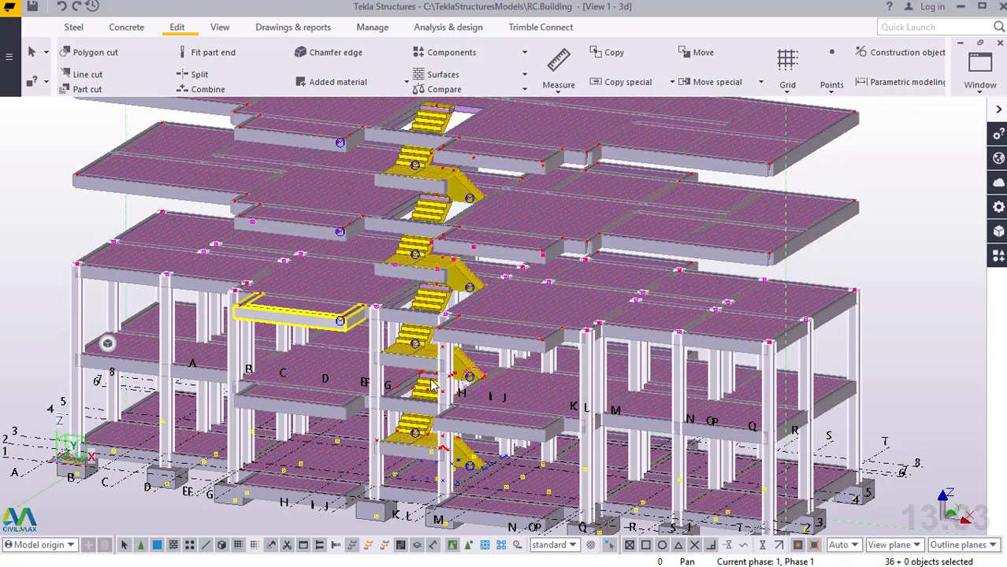
pyautogui.scroll(-2, 432, 385)
pyautogui.scroll(-1, 432, 384)
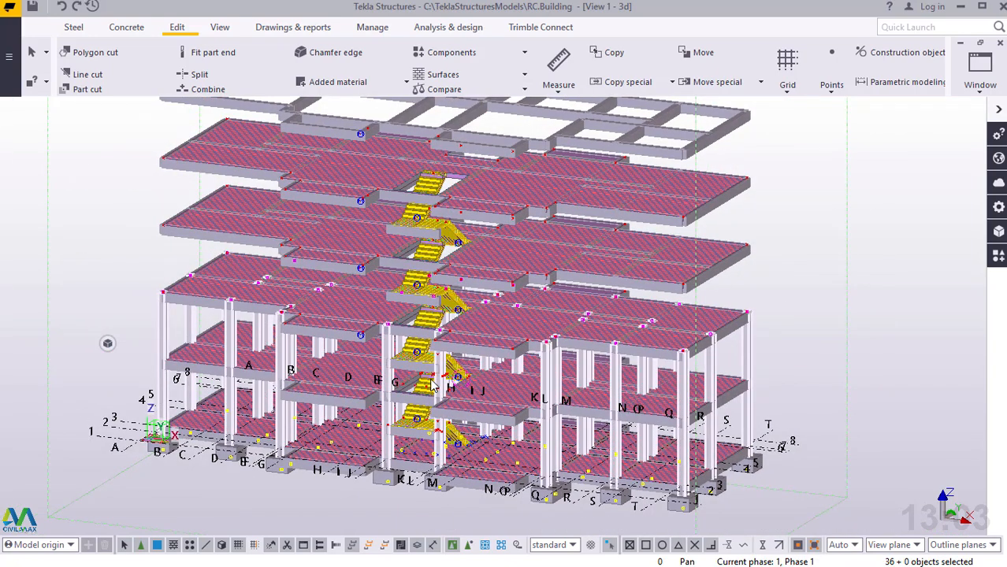
pyautogui.scroll(-1, 392, 423)
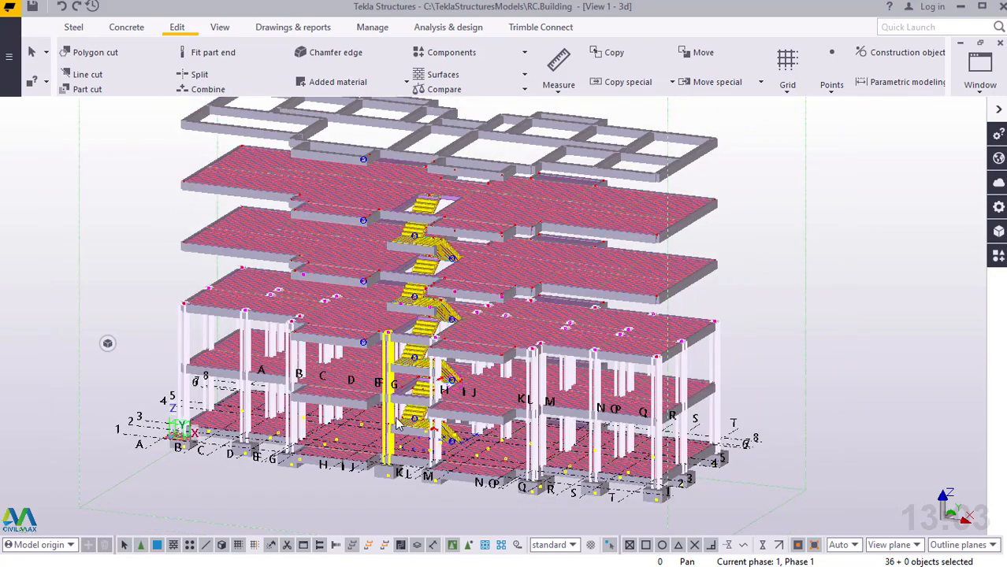
pyautogui.scroll(-1, 396, 423)
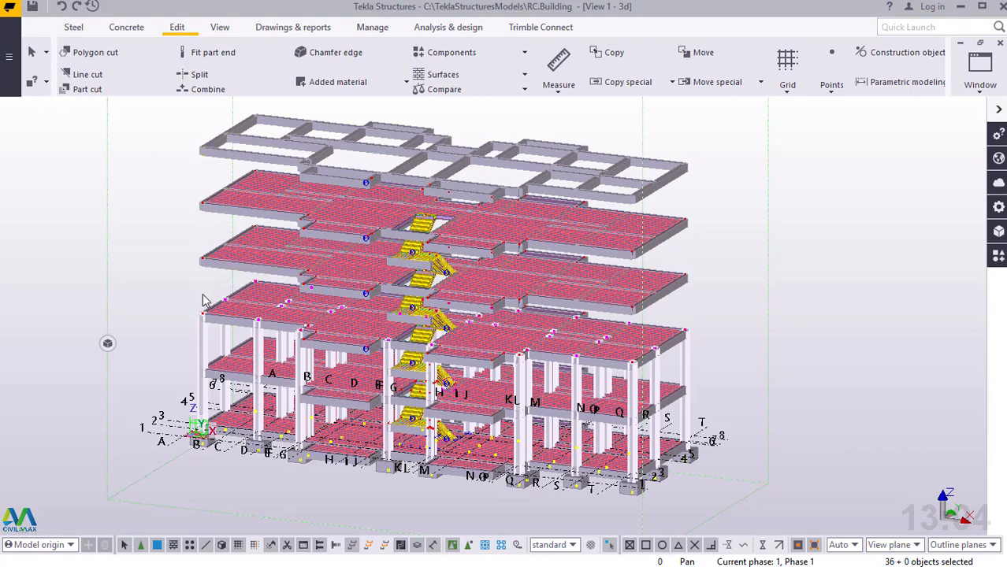
pyautogui.doubleClick(202, 343)
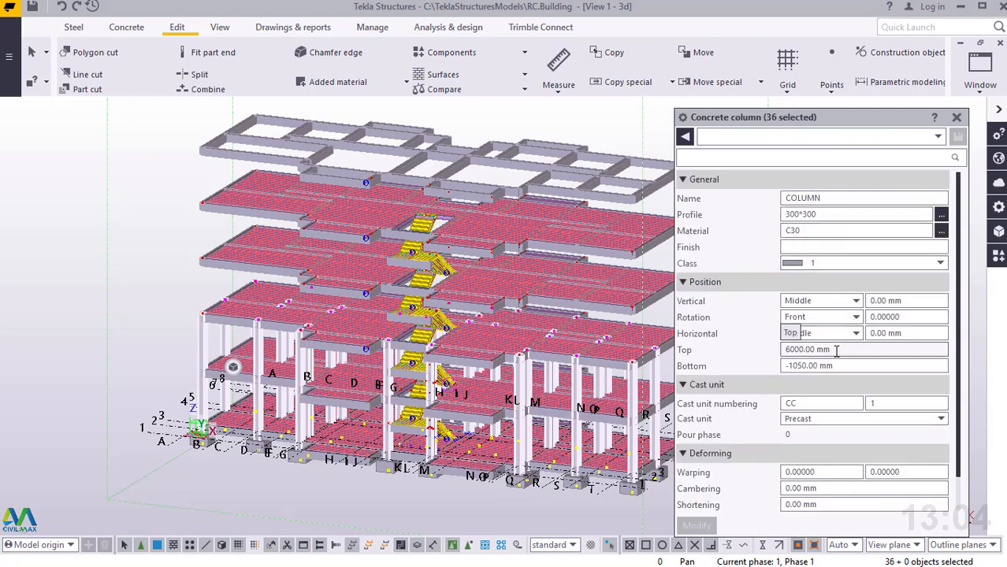
# Set the top position of the selected columns to 18000 mm and apply the change
pyautogui.moveTo(836, 351); pyautogui.dragTo(778, 353)
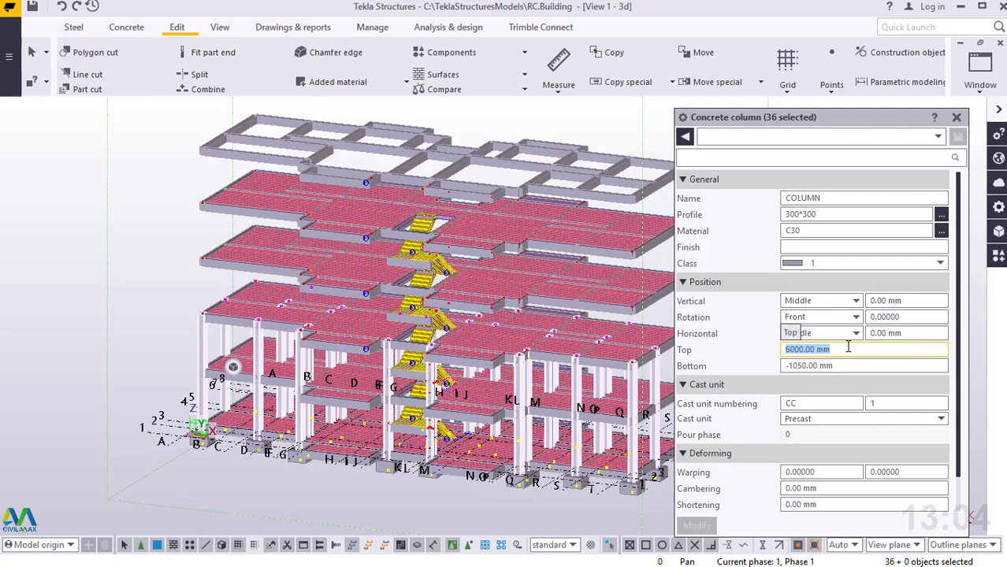
pyautogui.write('180')
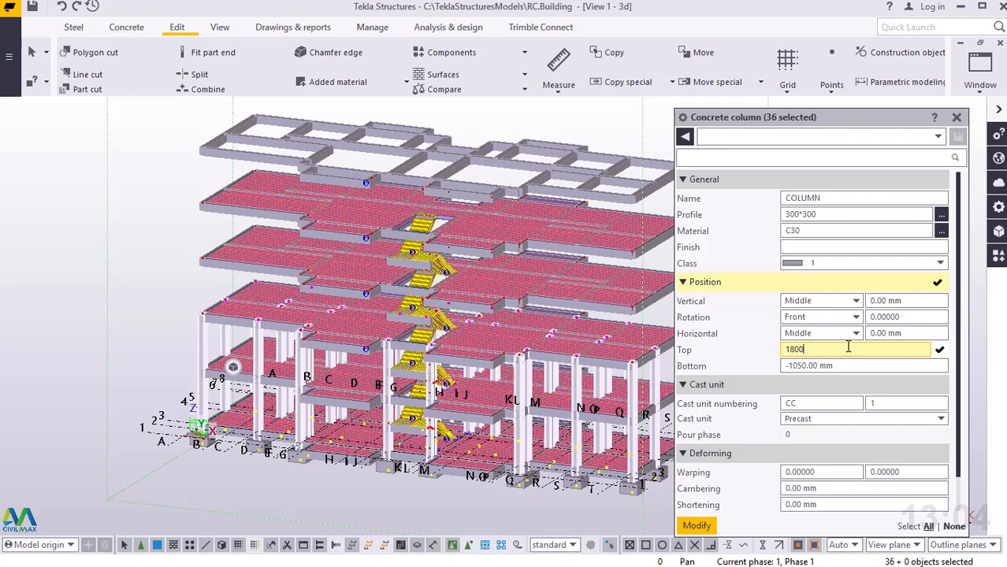
pyautogui.write('0')
pyautogui.click(697, 525)
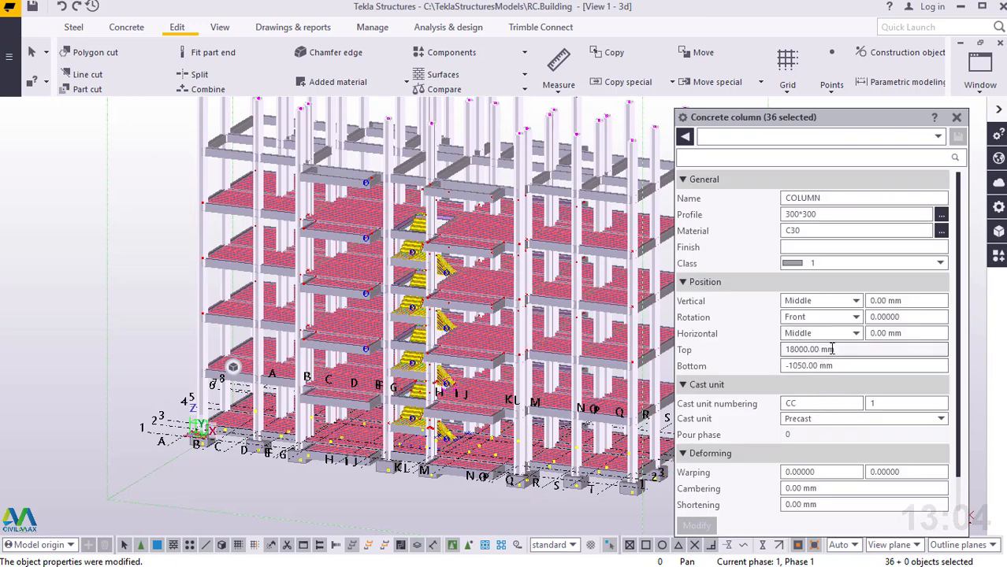
# Set the selected columns' top position to 15000 mm, apply it, close the properties and clear the selection
pyautogui.click(796, 349)
pyautogui.press('BackSpace')
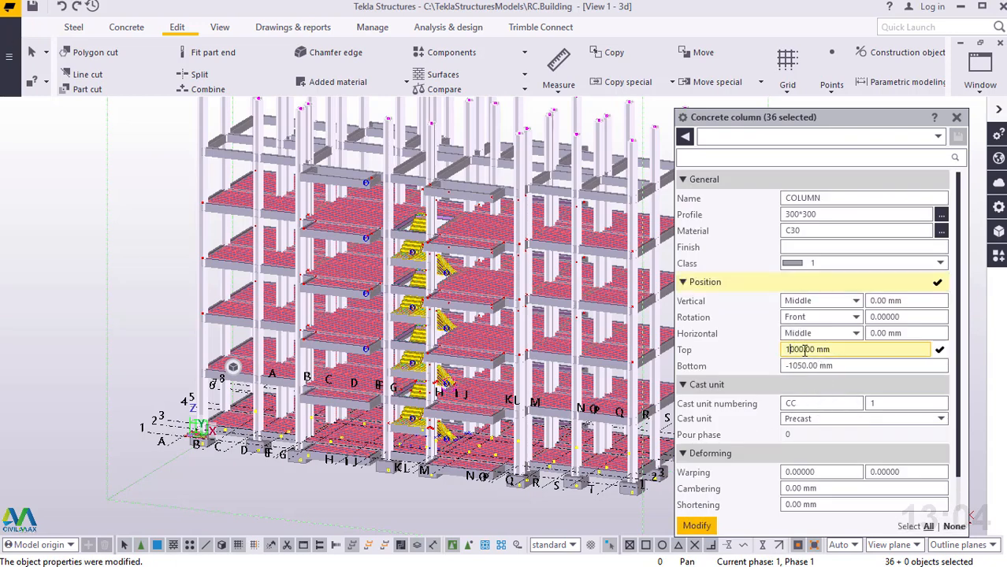
pyautogui.write('5')
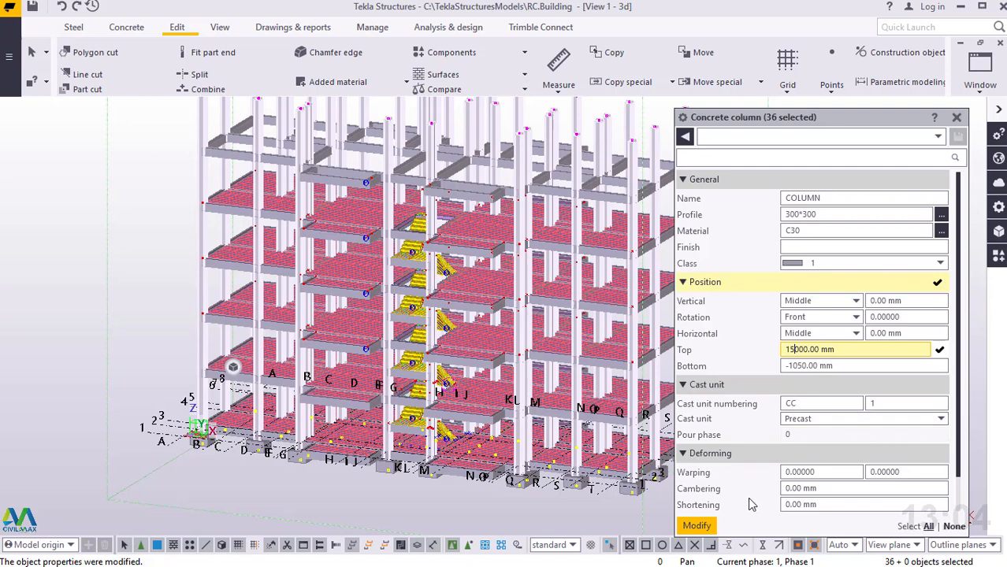
pyautogui.click(698, 525)
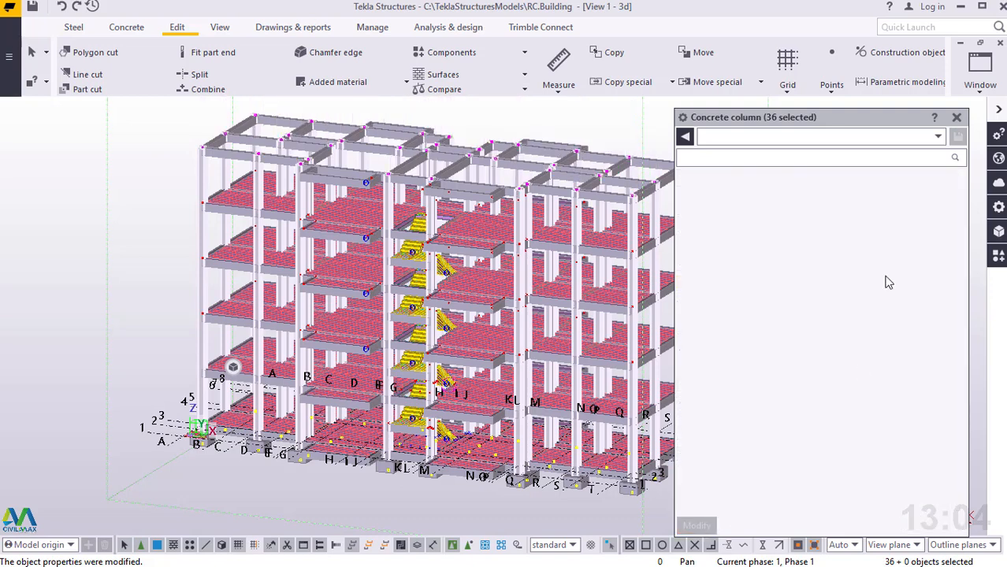
pyautogui.click(957, 118)
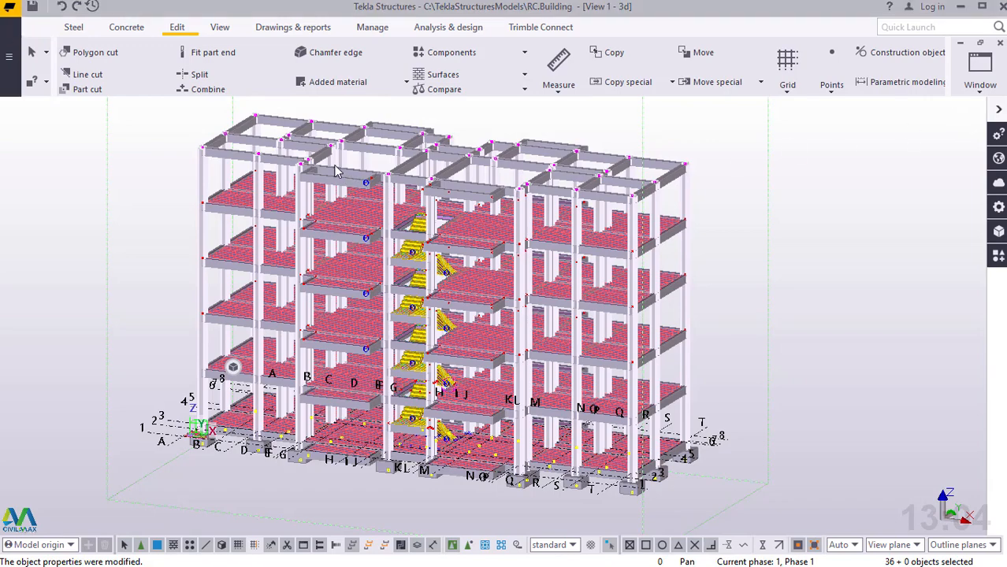
pyautogui.scroll(1, 335, 170)
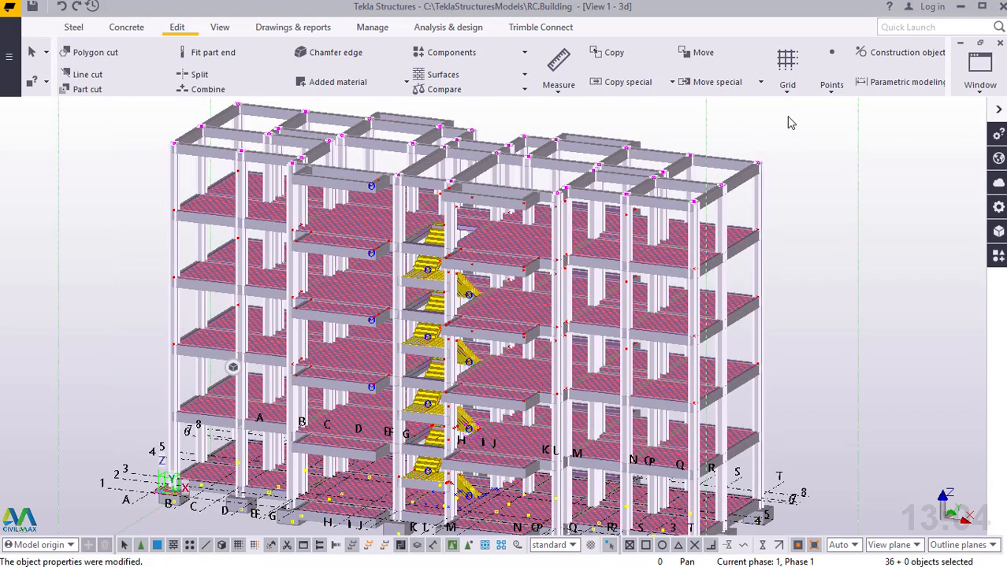
pyautogui.click(791, 122)
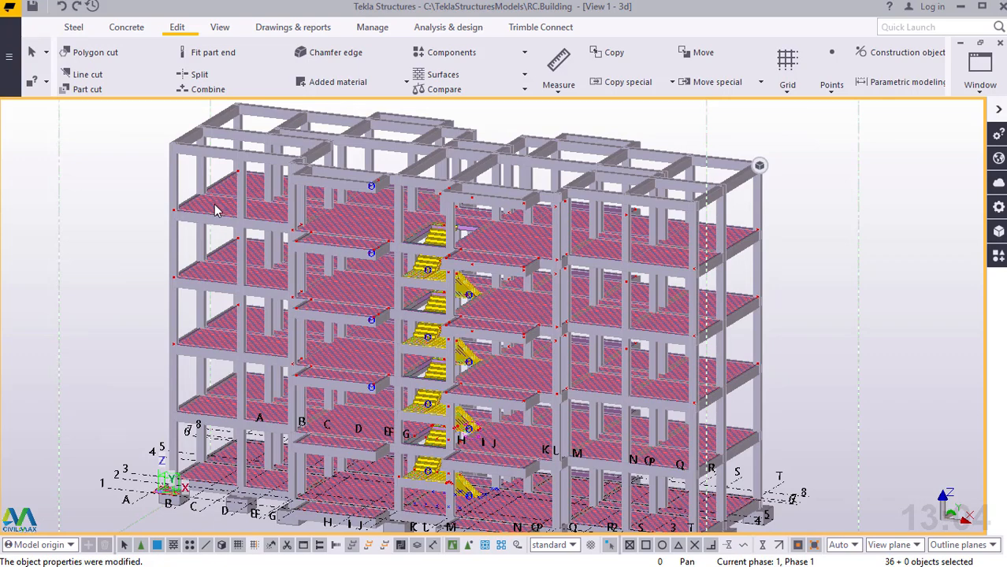
# Copy the topmost floor slab linearly upward with 1 copy at dZ 3000 to cover the uppermost beams, and end the command
pyautogui.scroll(5, 215, 208)
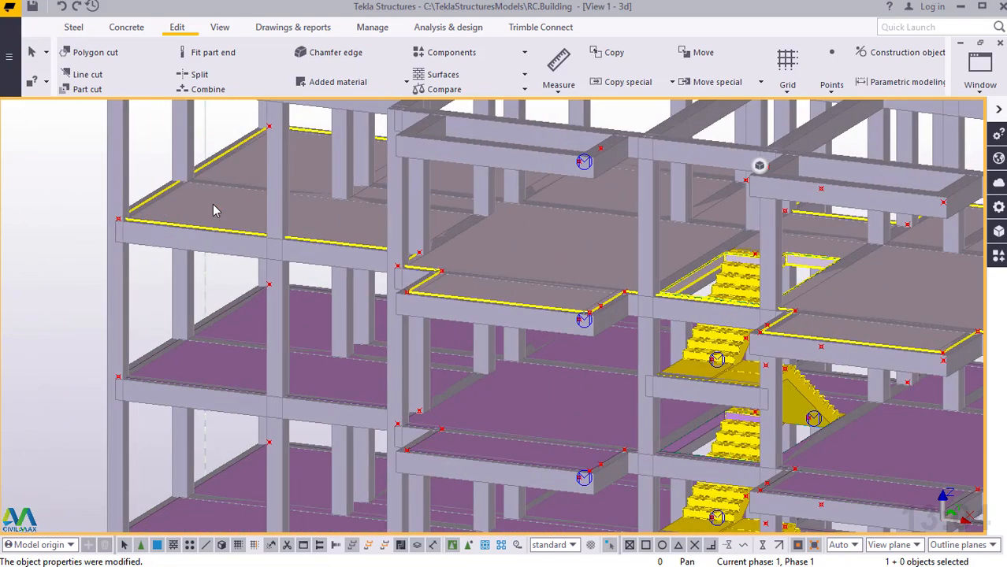
pyautogui.click(215, 209)
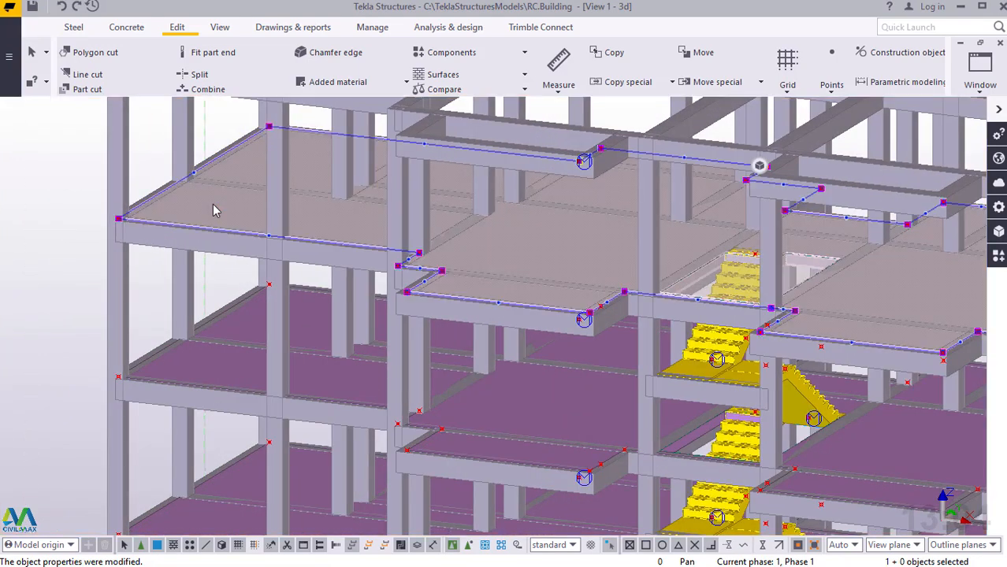
pyautogui.rightClick(239, 230)
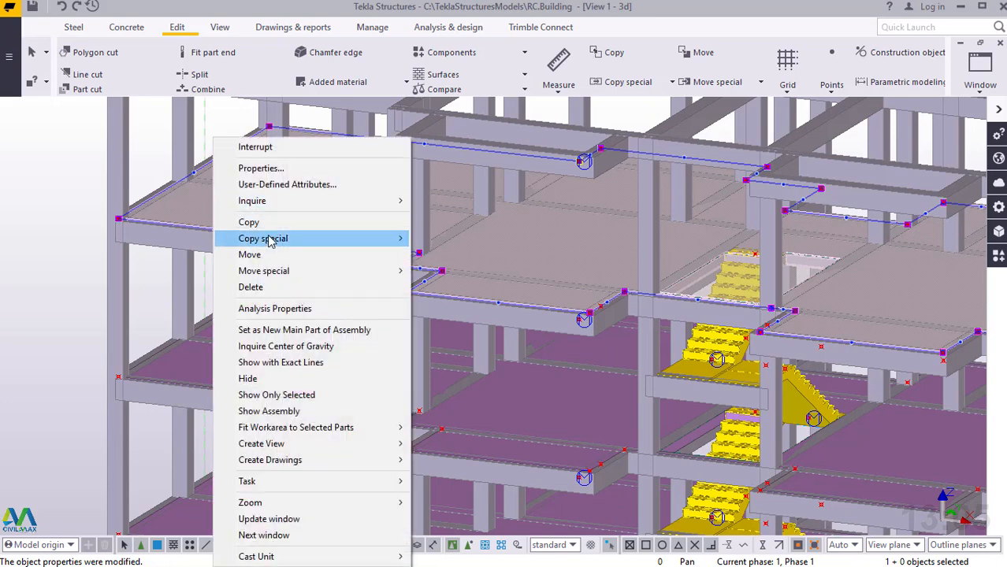
pyautogui.moveTo(310, 238)
pyautogui.click(439, 240)
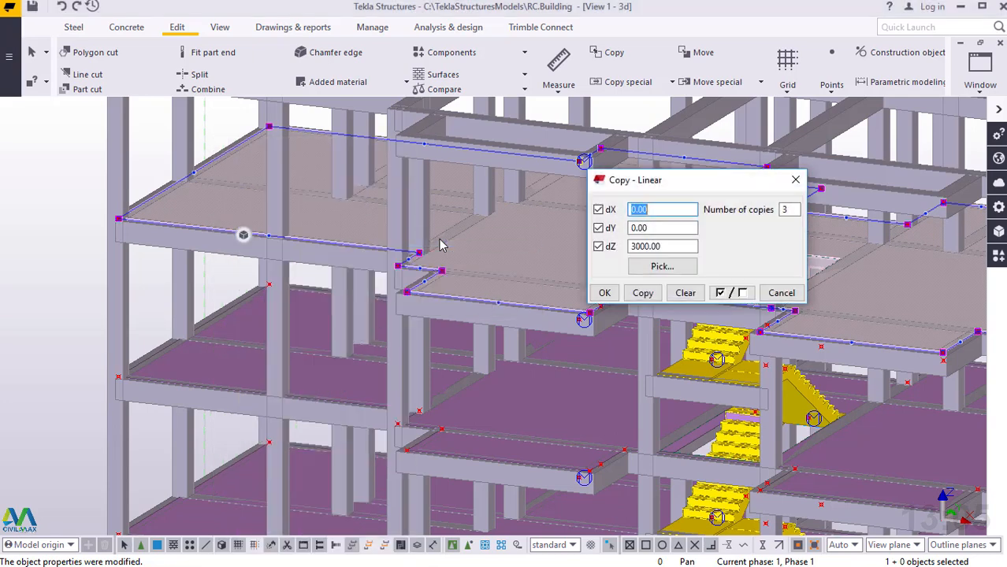
pyautogui.doubleClick(783, 210)
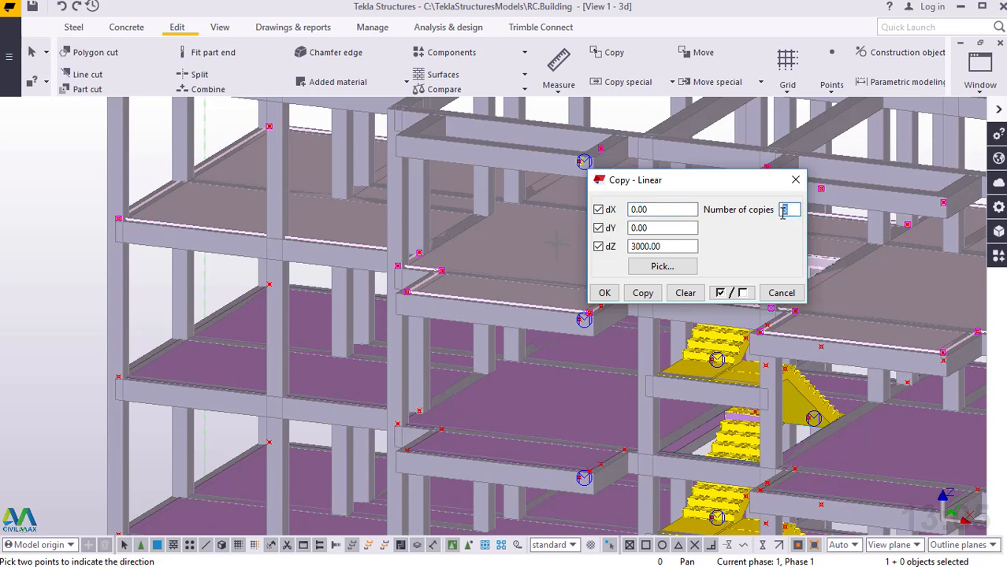
pyautogui.click(644, 297)
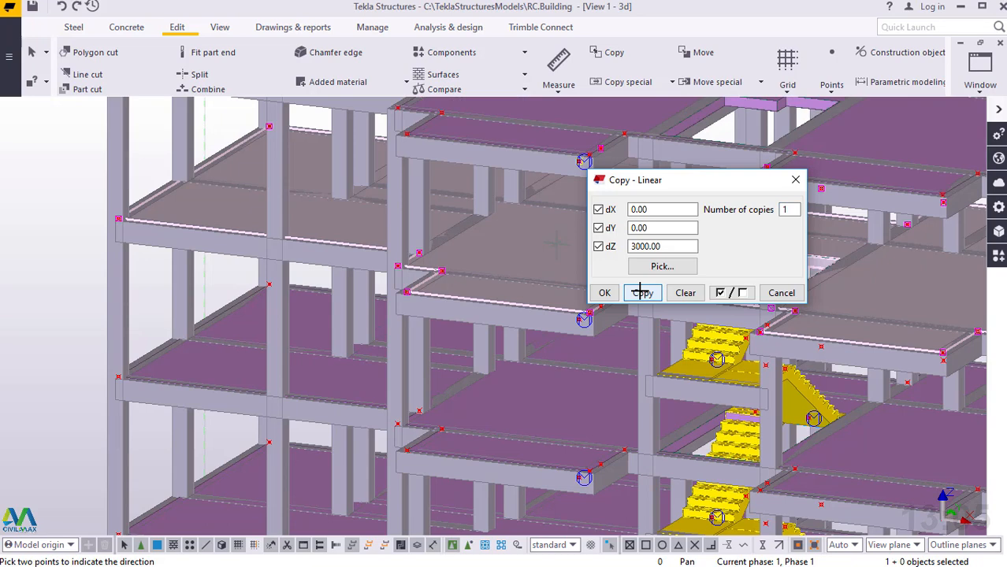
pyautogui.click(600, 293)
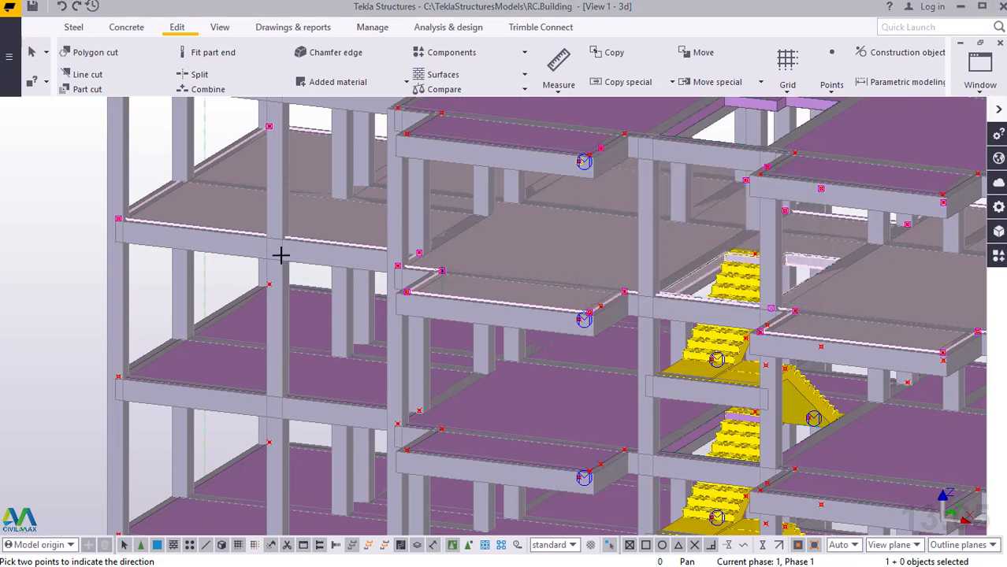
pyautogui.scroll(-2, 266, 251)
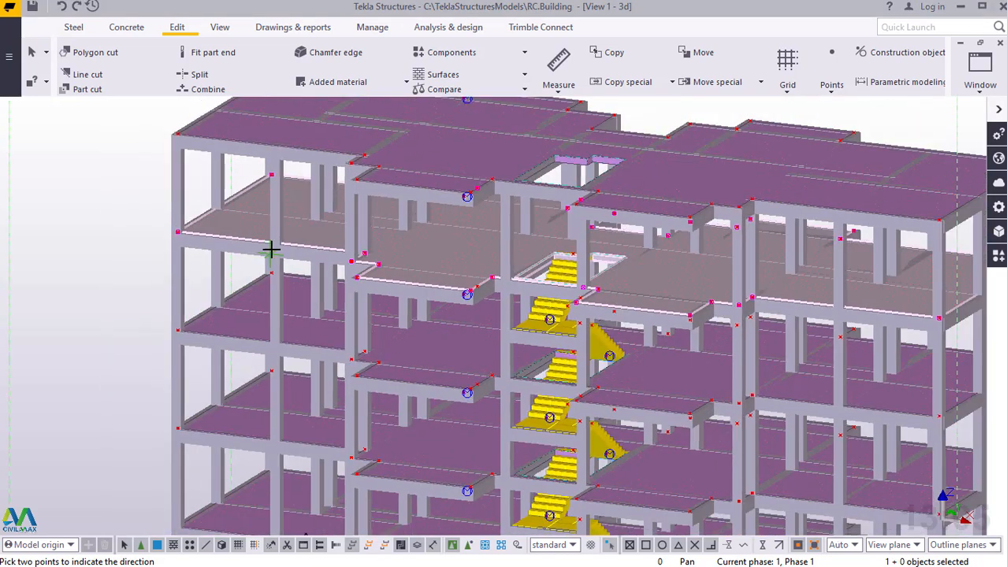
pyautogui.rightClick(870, 109)
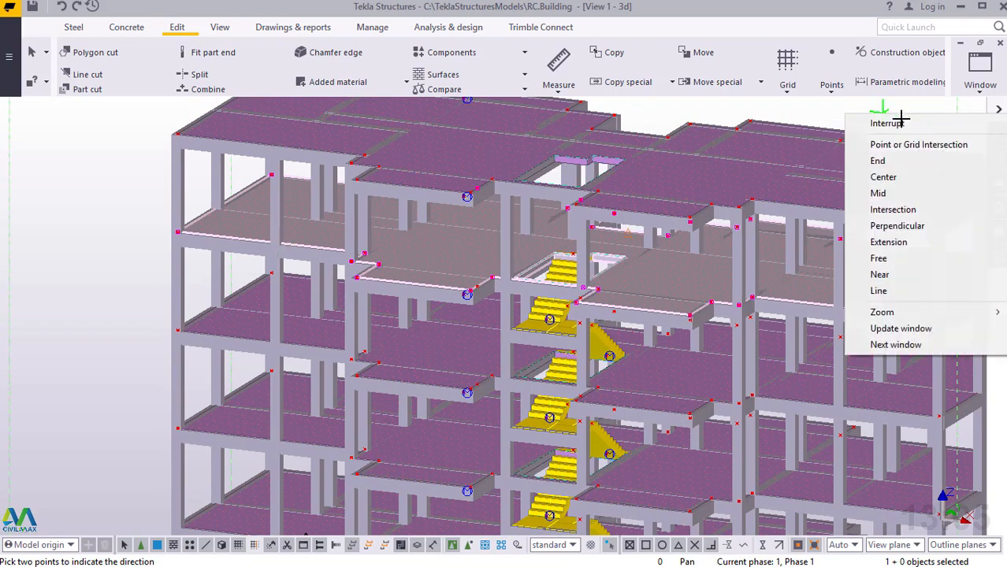
pyautogui.click(898, 124)
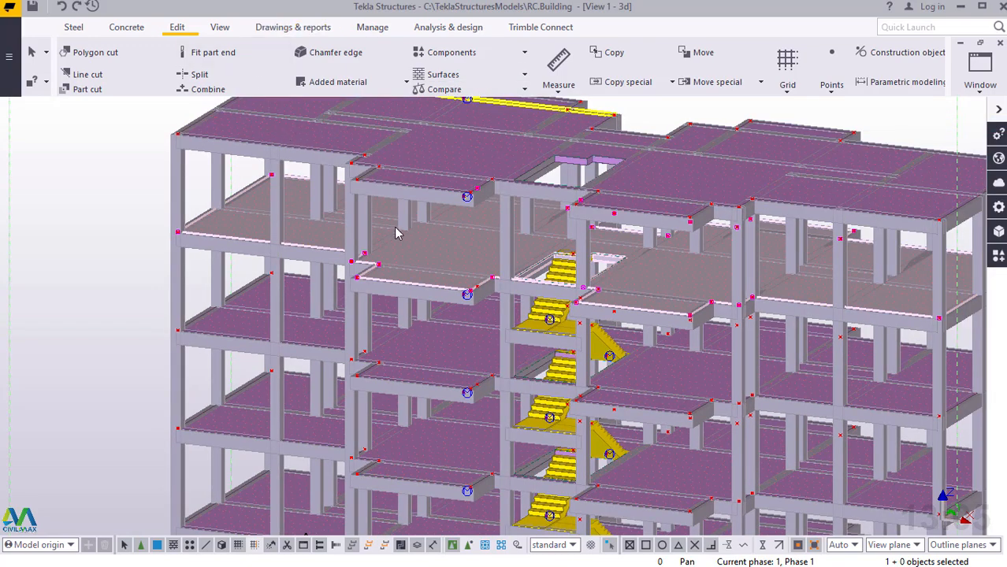
# Try to copy the uppermost stair flights linearly upward with 1 copy at dZ 3000, deleting duplicates, and end the command
pyautogui.moveTo(421, 242)
pyautogui.keyDown('ctrl'); pyautogui.mouseDown(button='middle')
pyautogui.moveTo(534, 251)
pyautogui.moveTo(437, 246)
pyautogui.mouseUp(button='middle'); pyautogui.keyUp('ctrl')
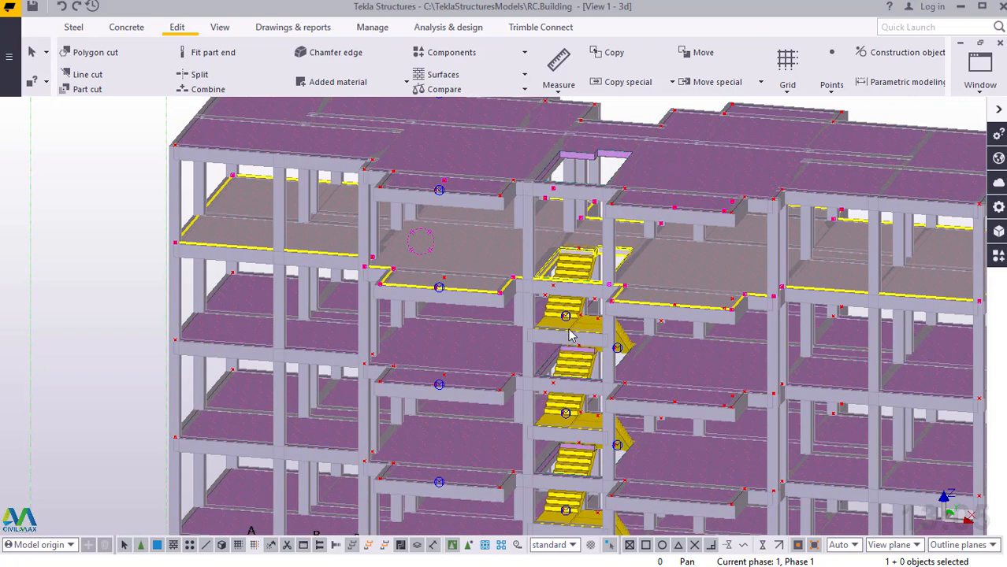
pyautogui.scroll(5, 582, 326)
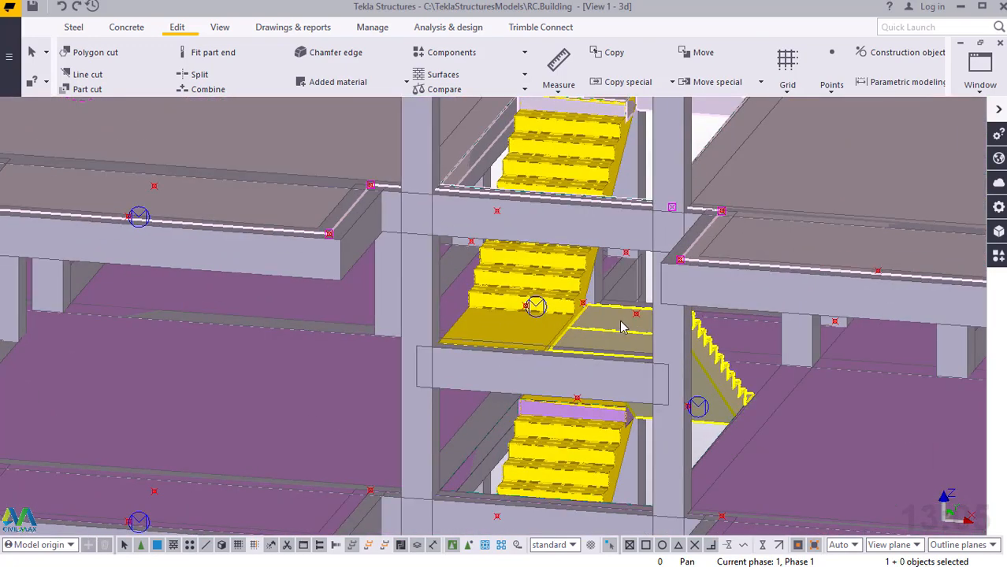
pyautogui.keyDown('ctrl'); pyautogui.click(563, 277); pyautogui.keyUp('ctrl')
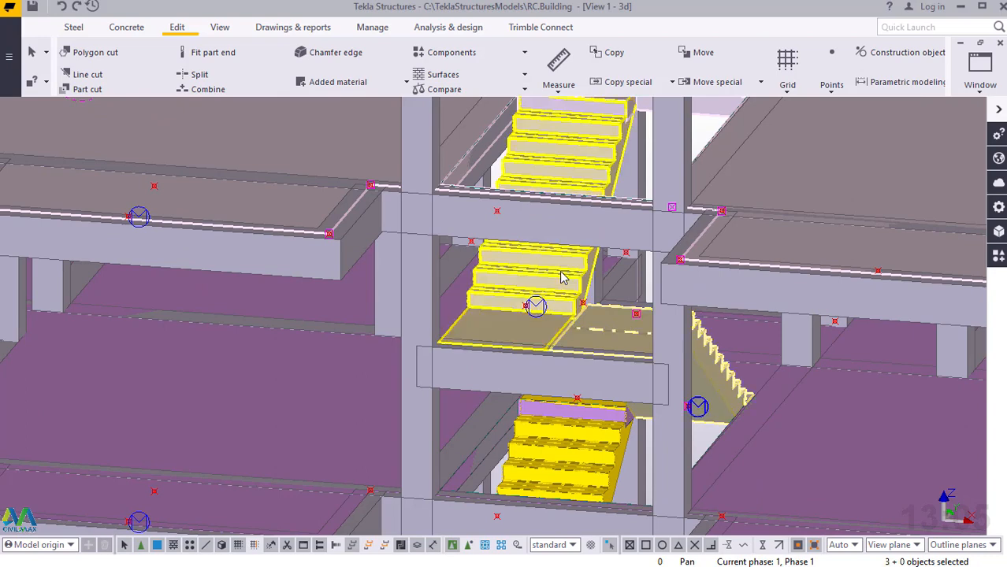
pyautogui.rightClick(561, 276)
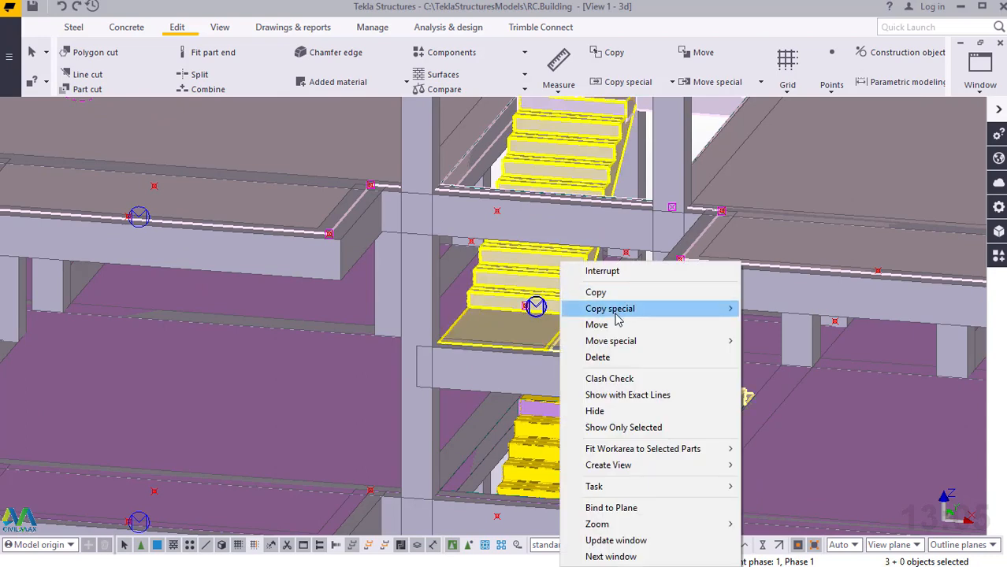
pyautogui.moveTo(634, 308)
pyautogui.click(776, 309)
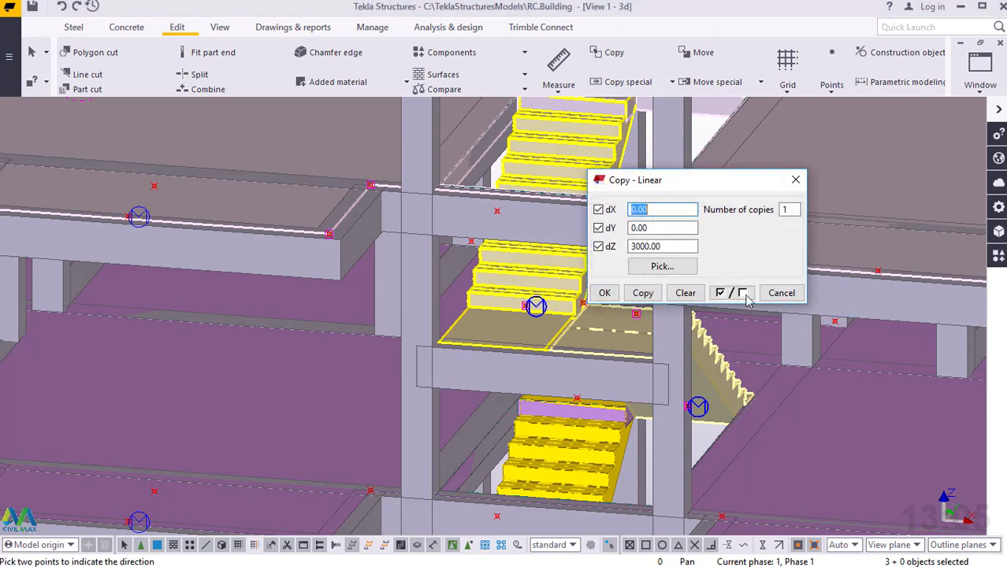
pyautogui.click(644, 294)
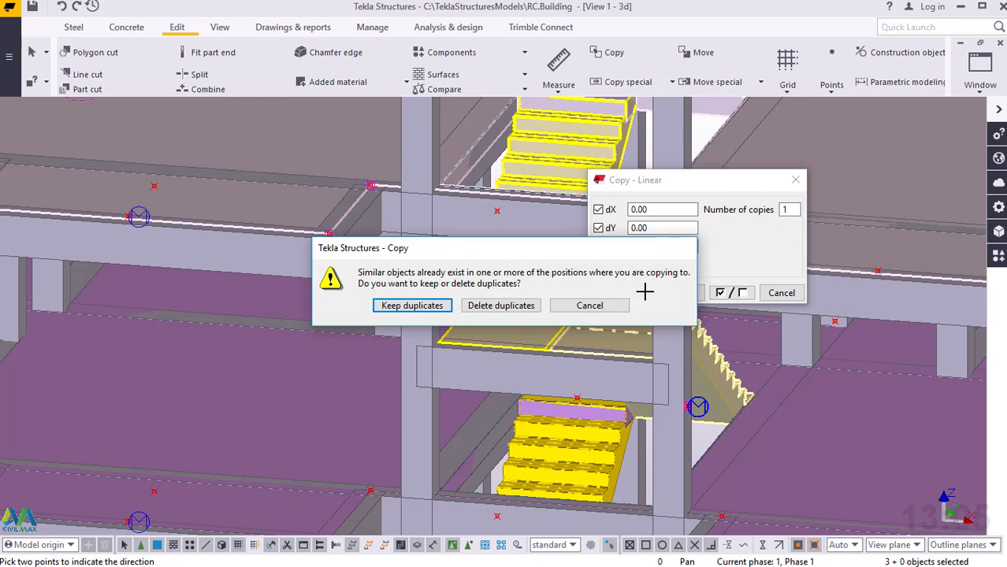
pyautogui.click(497, 307)
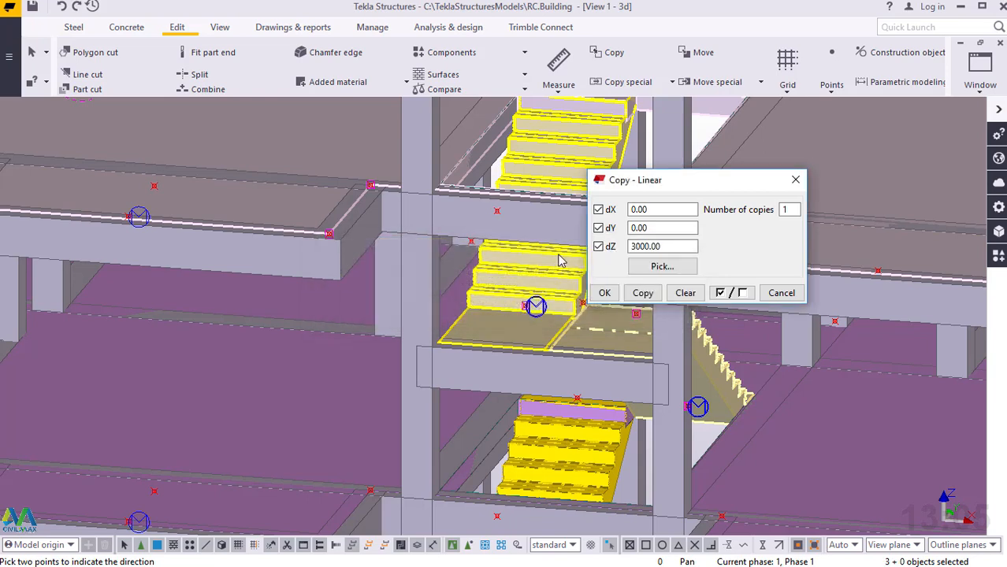
pyautogui.click(604, 292)
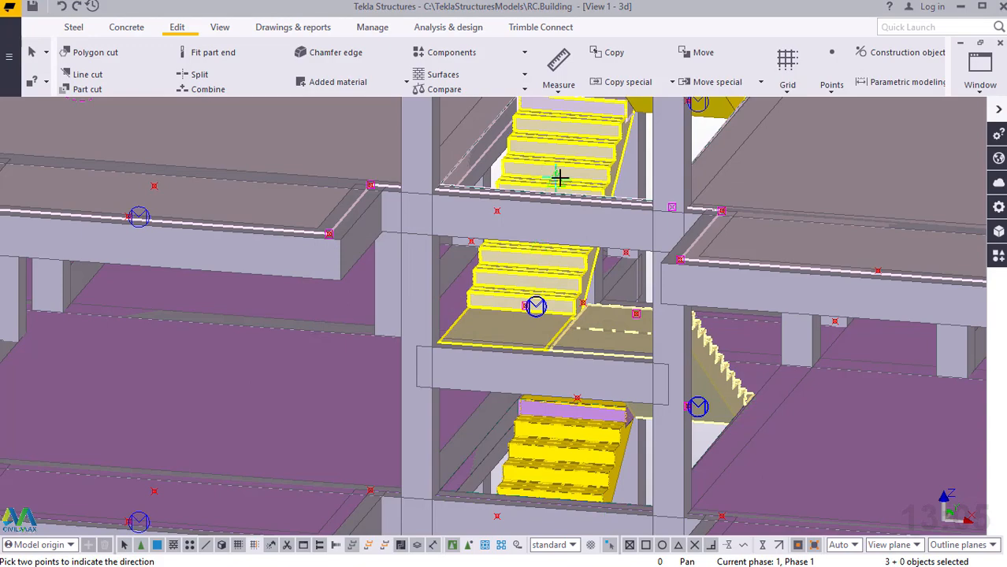
pyautogui.rightClick(553, 177)
pyautogui.press('Escape')
# Examine how the copied stair flights and landing fit the top storey and the opening in the roof slab
pyautogui.scroll(-4, 500, 358)
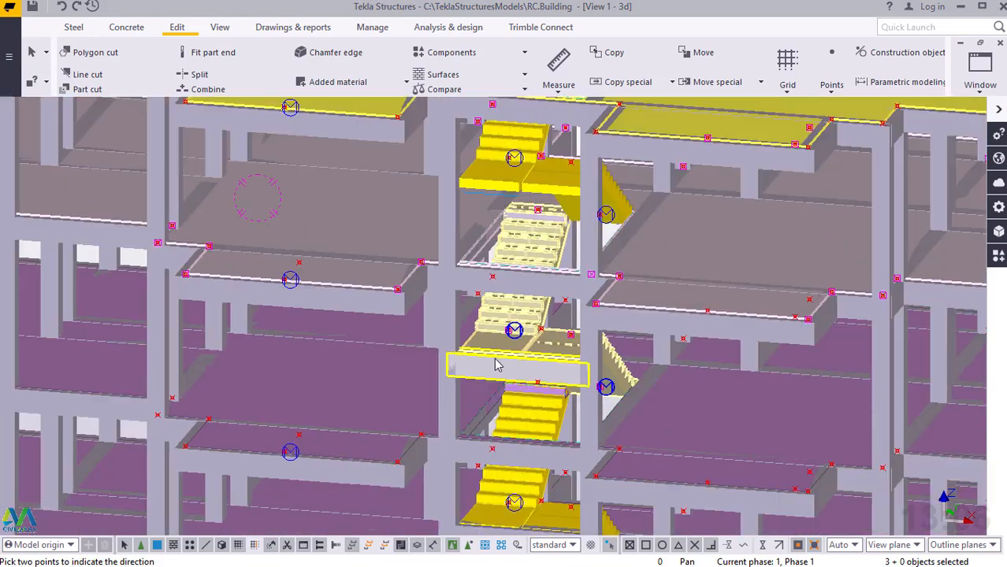
pyautogui.scroll(-2, 498, 363)
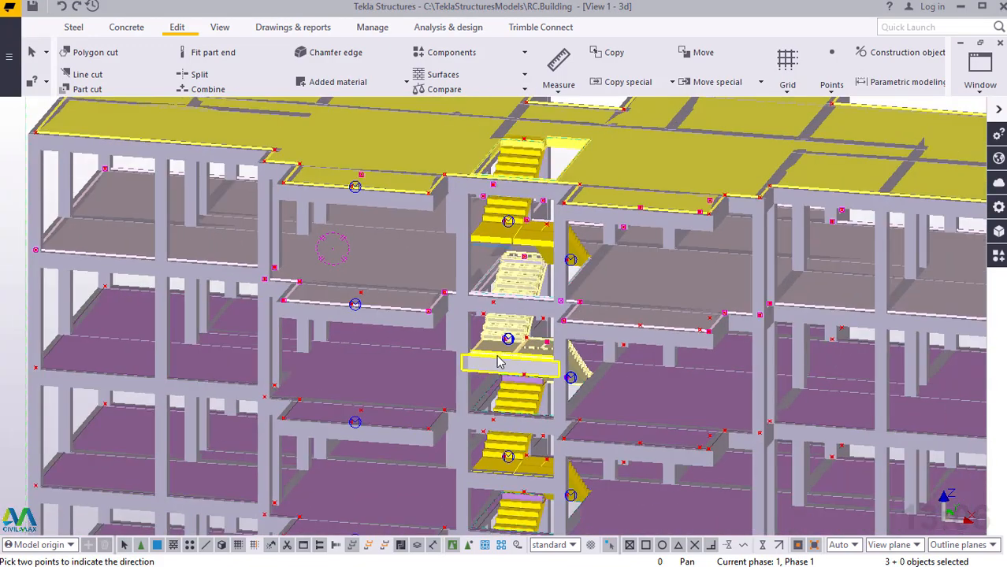
pyautogui.scroll(-2, 498, 363)
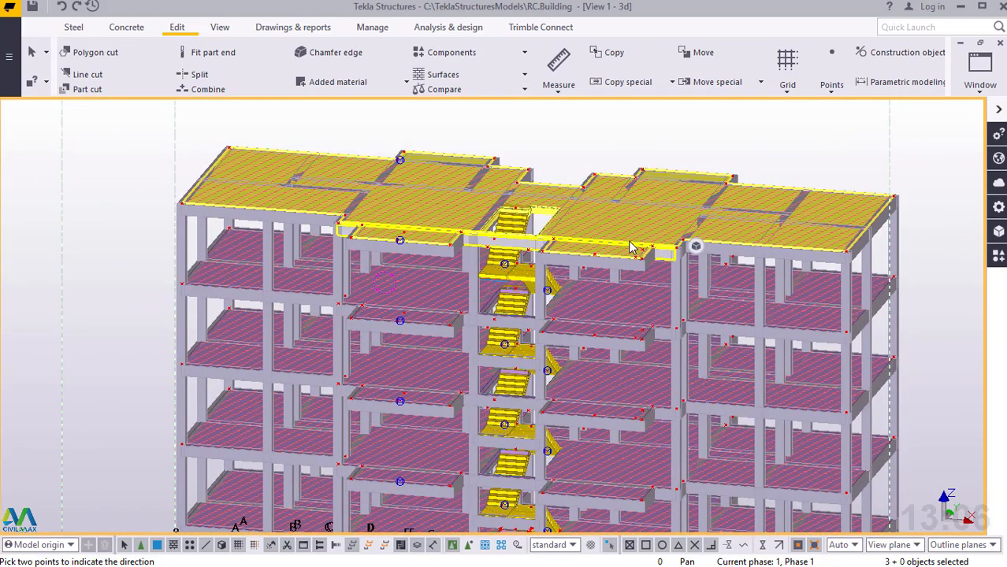
pyautogui.scroll(3, 674, 206)
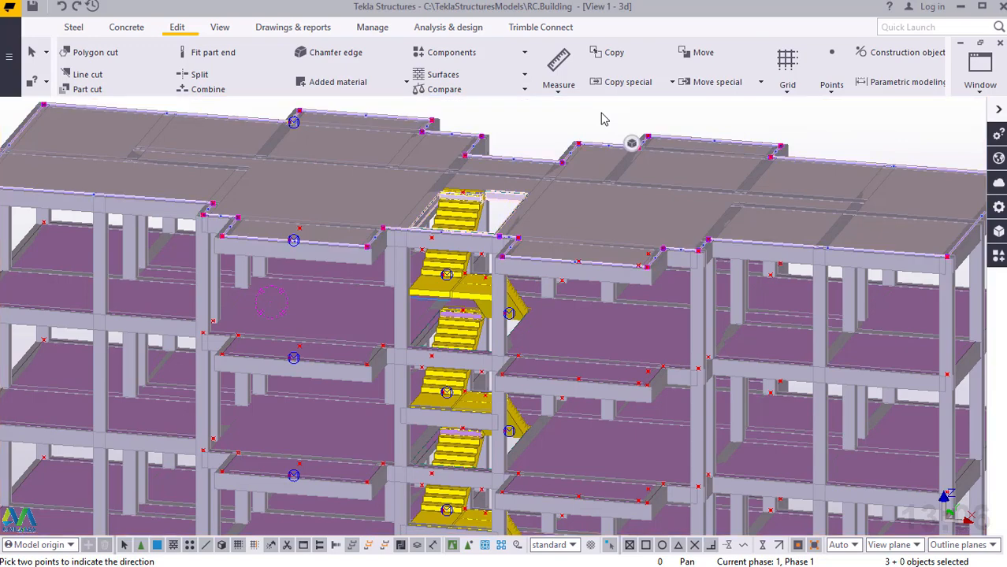
pyautogui.scroll(5, 468, 207)
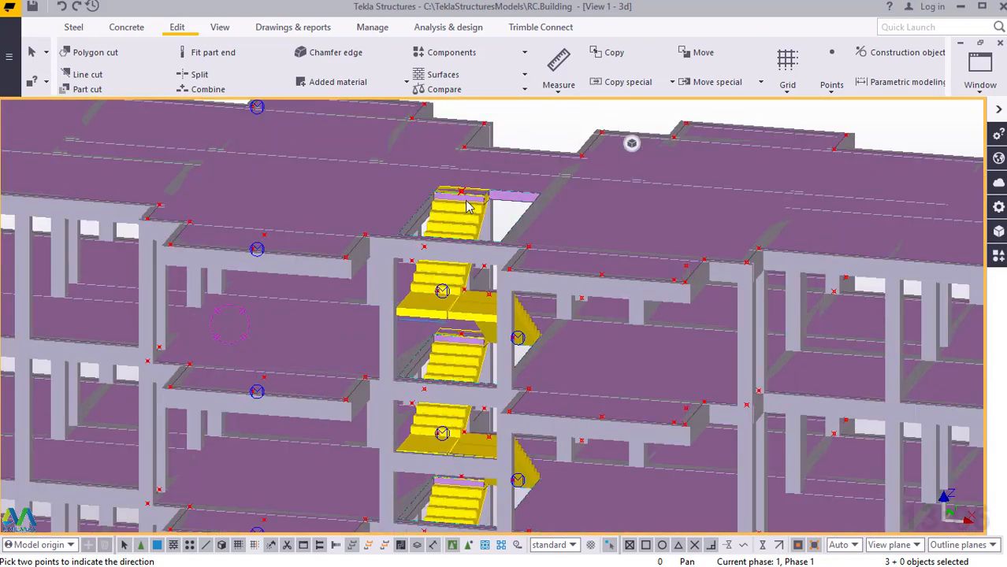
pyautogui.scroll(3, 496, 173)
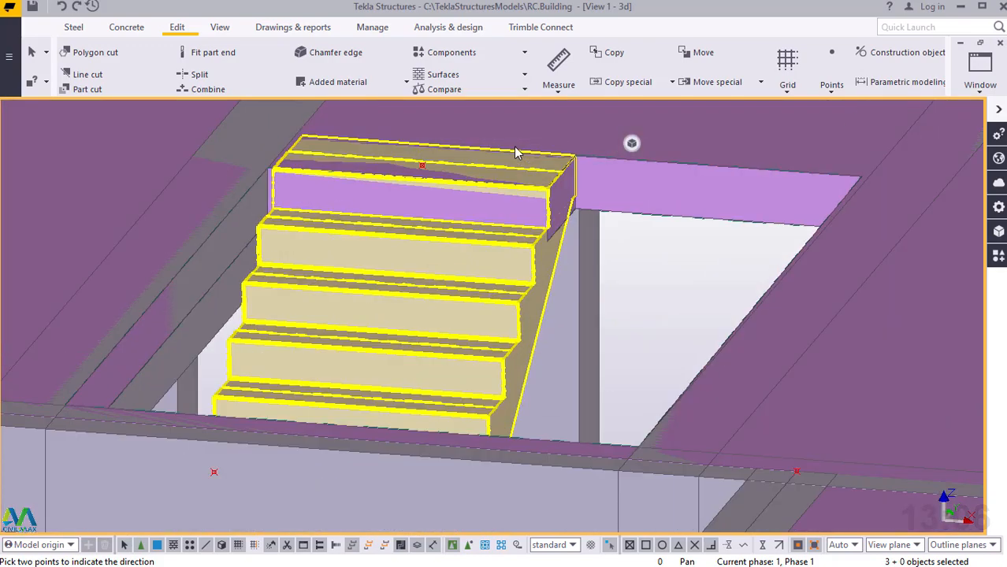
pyautogui.click(513, 146)
pyautogui.scroll(-5, 434, 209)
pyautogui.scroll(-6, 436, 213)
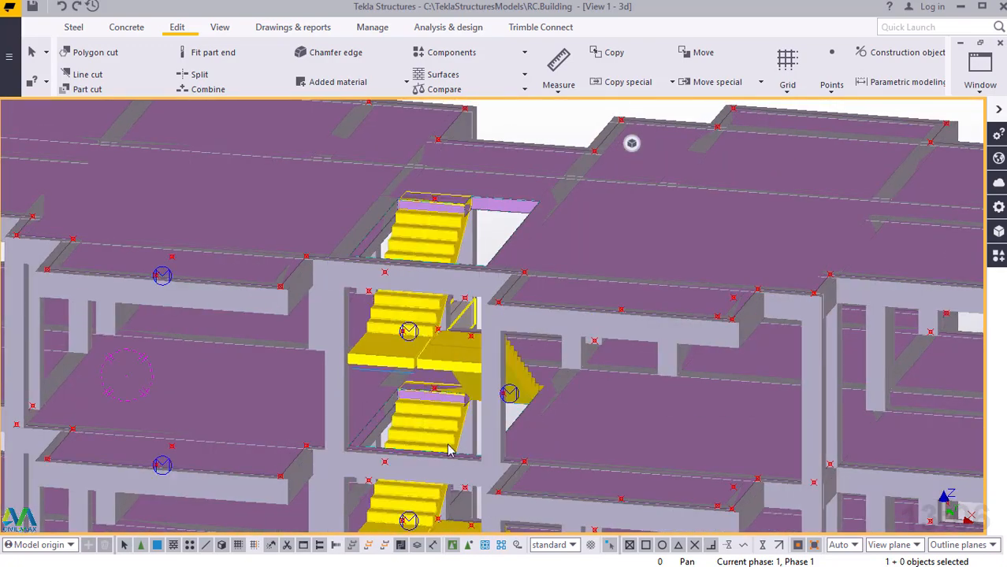
pyautogui.scroll(-1, 433, 449)
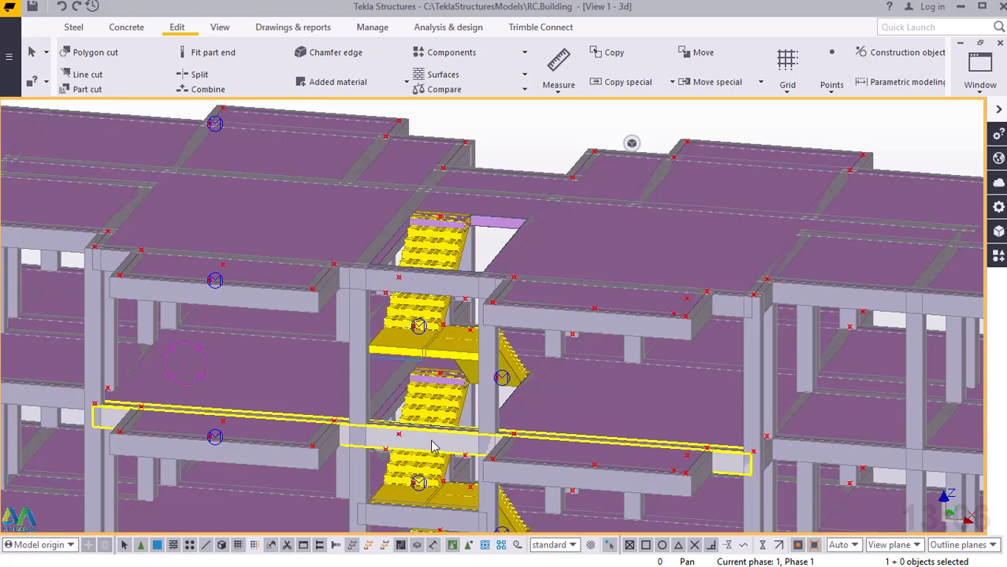
# Undo the last stair copy and clear the selection
pyautogui.click(431, 447)
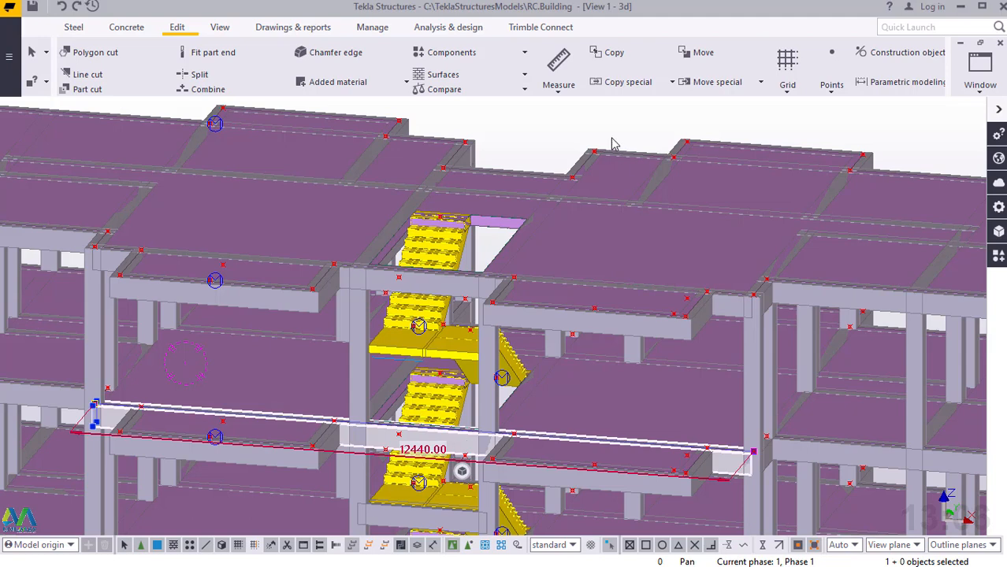
pyautogui.click(551, 129)
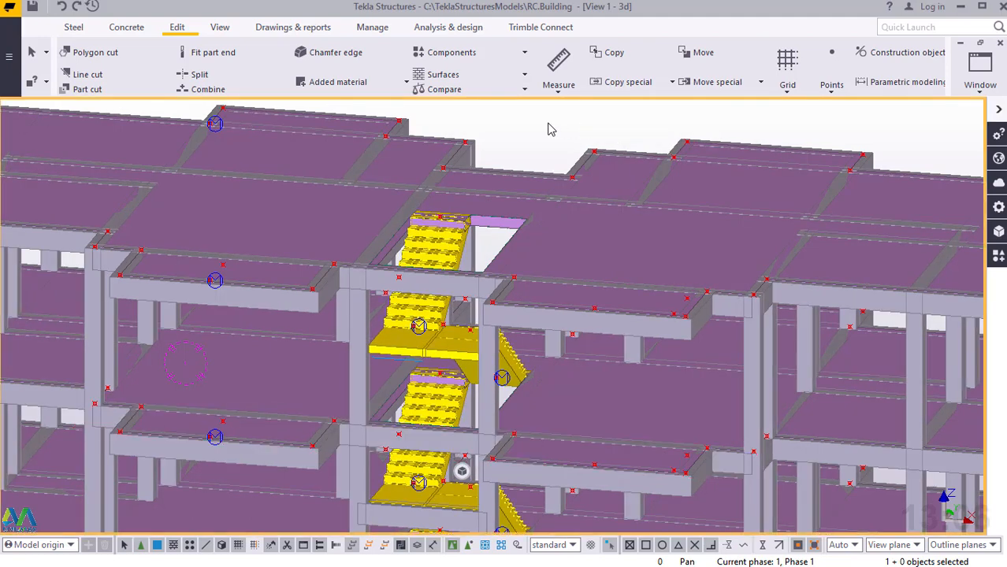
pyautogui.click(63, 10)
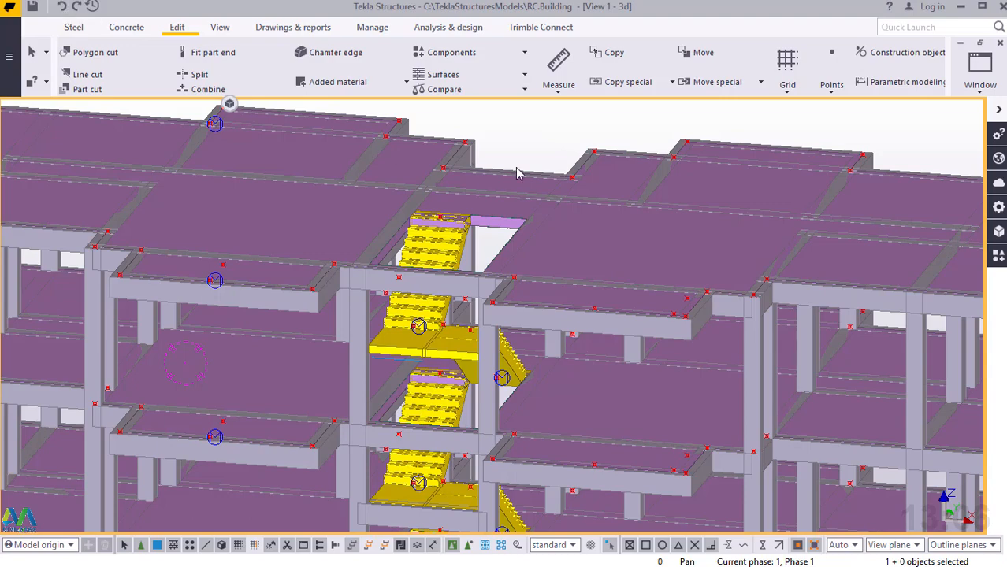
pyautogui.click(541, 155)
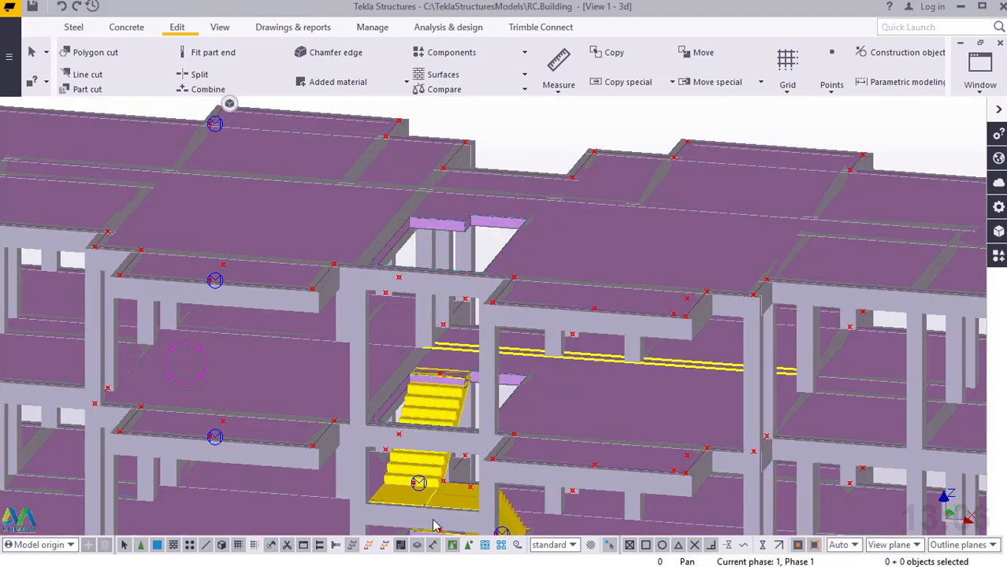
# Copy the uppermost stair flights together with their landing beam linearly upward with 1 copy at dZ 3000, and end the command
pyautogui.scroll(6, 441, 473)
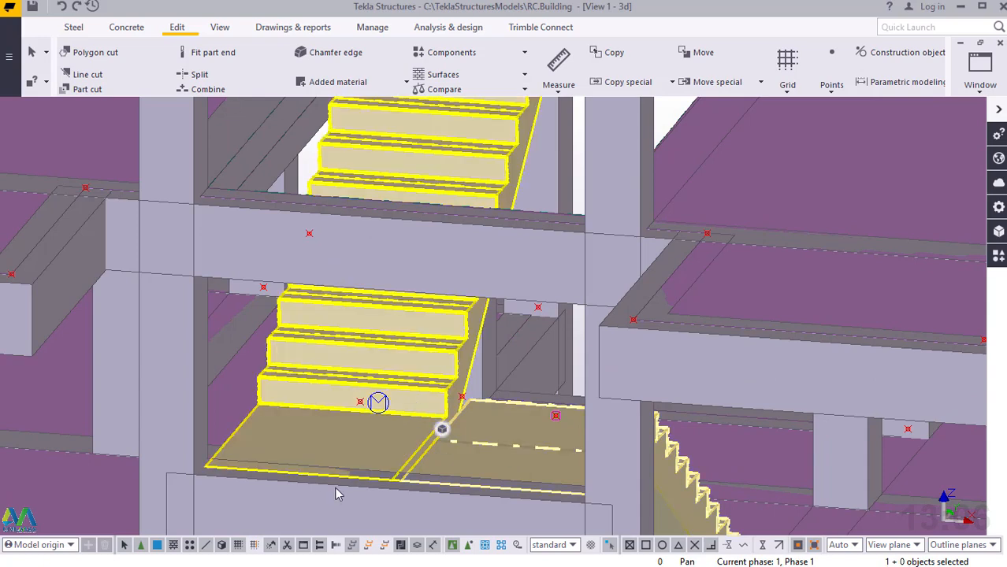
pyautogui.click(298, 497)
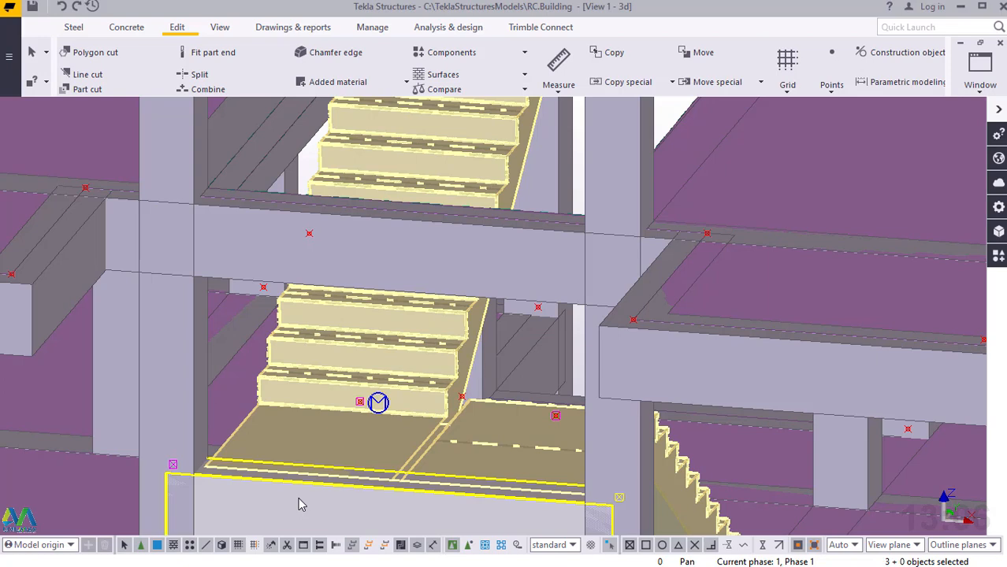
pyautogui.rightClick(321, 499)
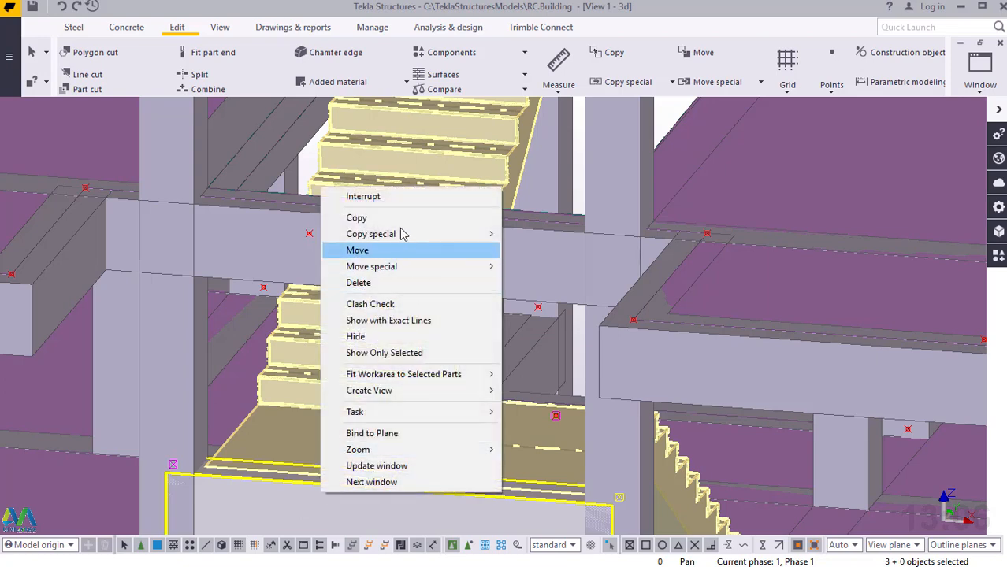
pyautogui.moveTo(400, 233)
pyautogui.click(538, 234)
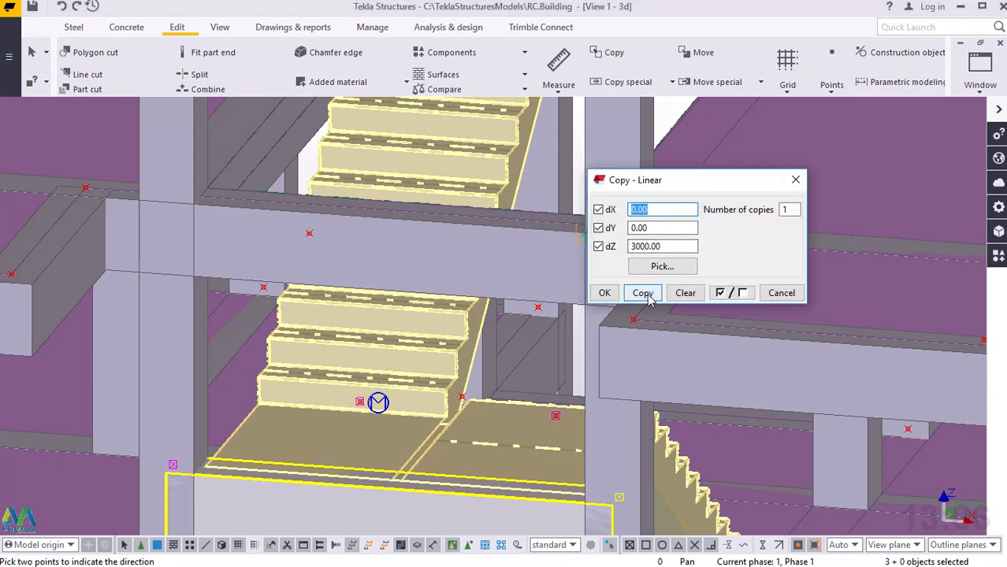
pyautogui.click(644, 294)
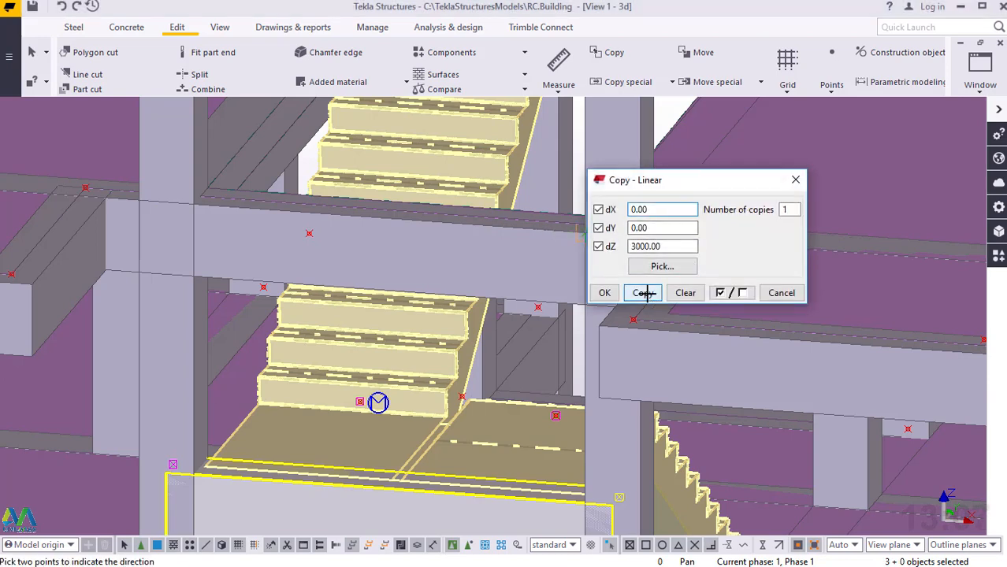
pyautogui.click(604, 292)
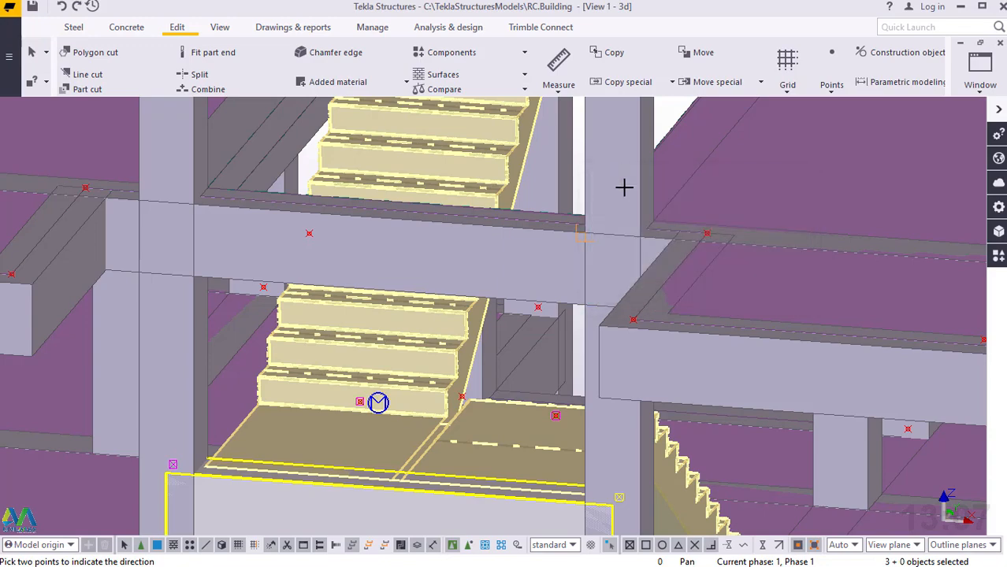
pyautogui.rightClick(639, 174)
pyautogui.click(663, 178)
# Examine the extended building from the top-storey stairs and roof slab down to the foundations
pyautogui.scroll(-6, 498, 328)
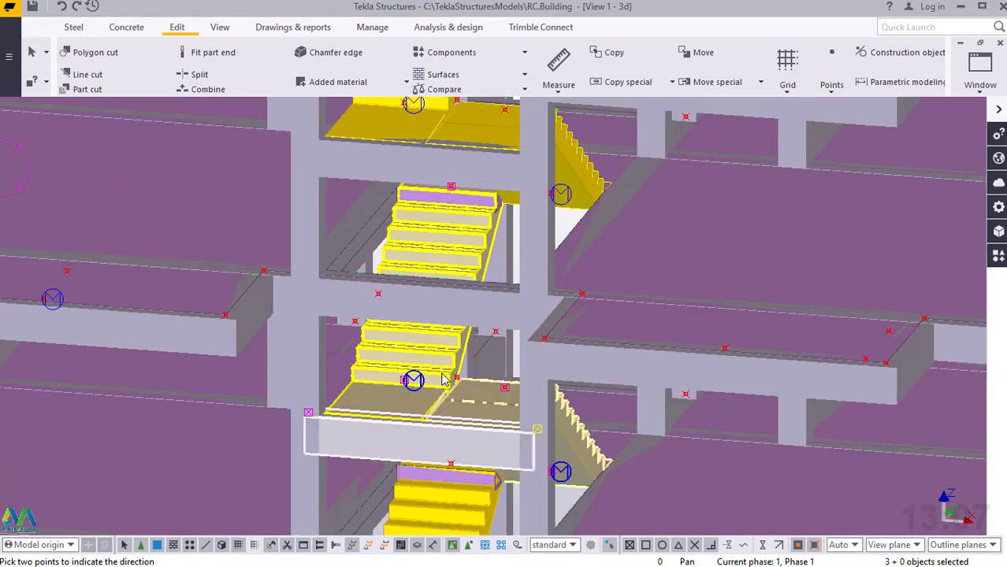
pyautogui.scroll(-2, 482, 240)
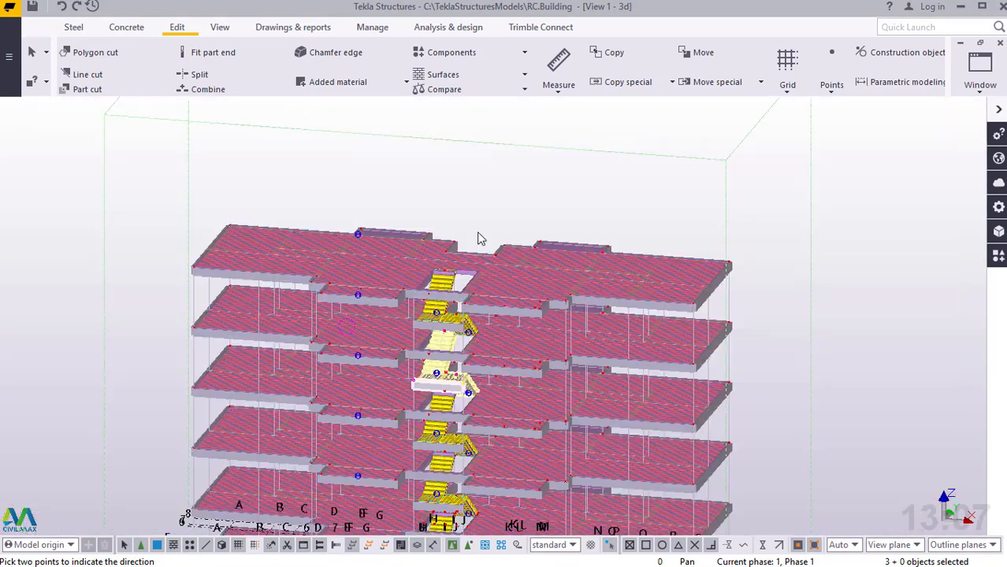
pyautogui.scroll(5, 472, 289)
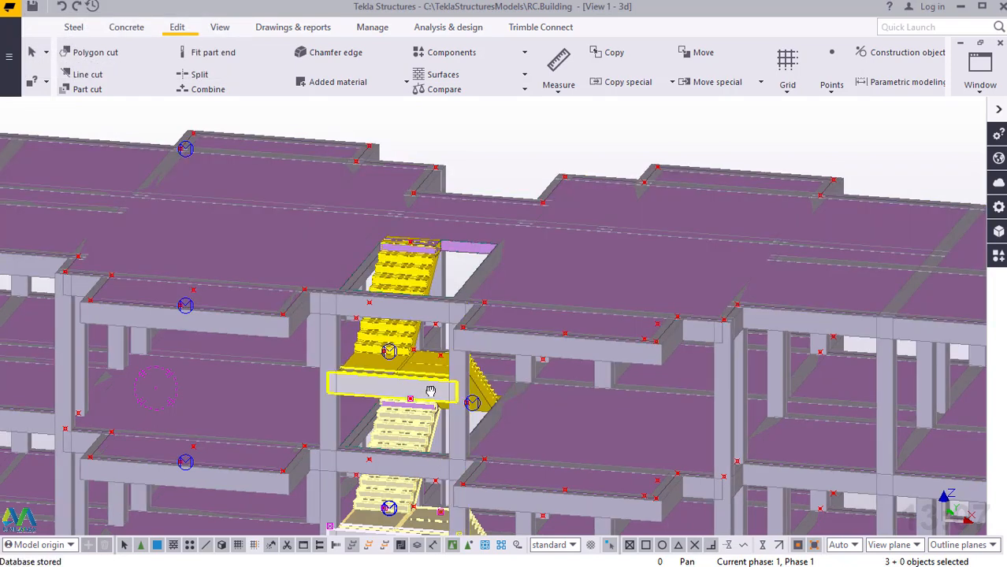
pyautogui.keyDown('ctrl'); pyautogui.moveTo(431, 392); pyautogui.dragTo(493, 306, button='middle'); pyautogui.keyUp('ctrl')
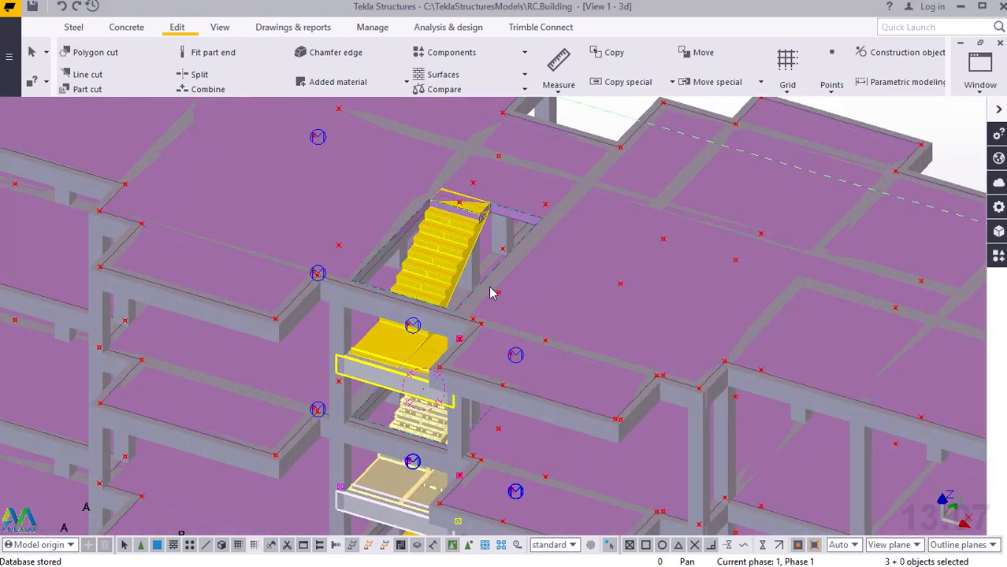
pyautogui.scroll(-5, 497, 278)
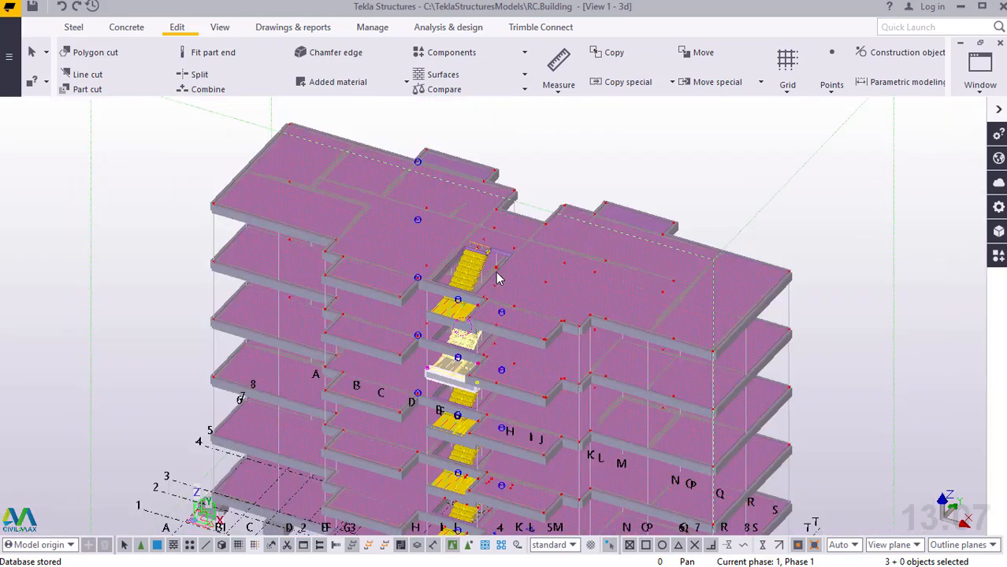
pyautogui.scroll(-2, 498, 278)
pyautogui.scroll(-2, 468, 512)
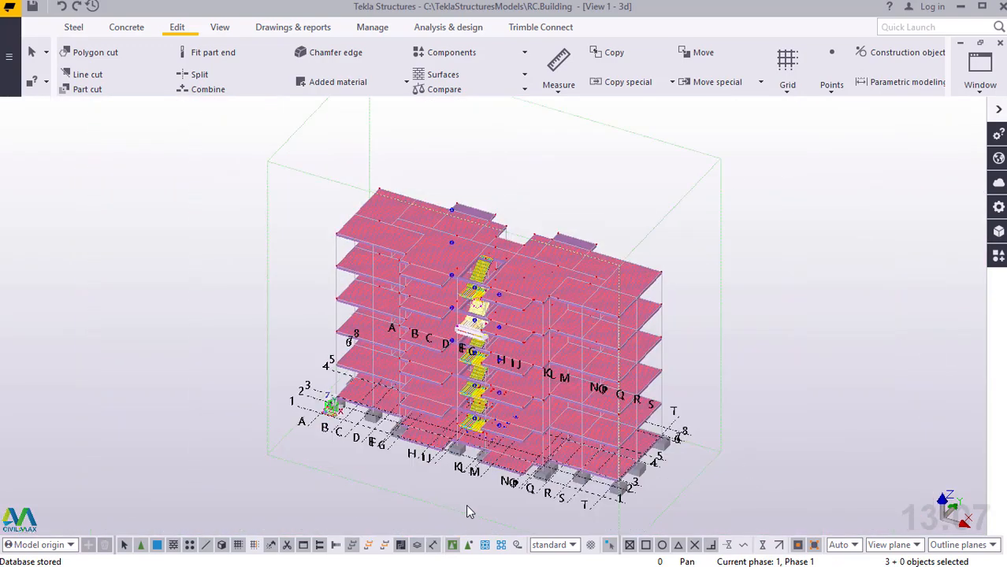
pyautogui.scroll(5, 482, 471)
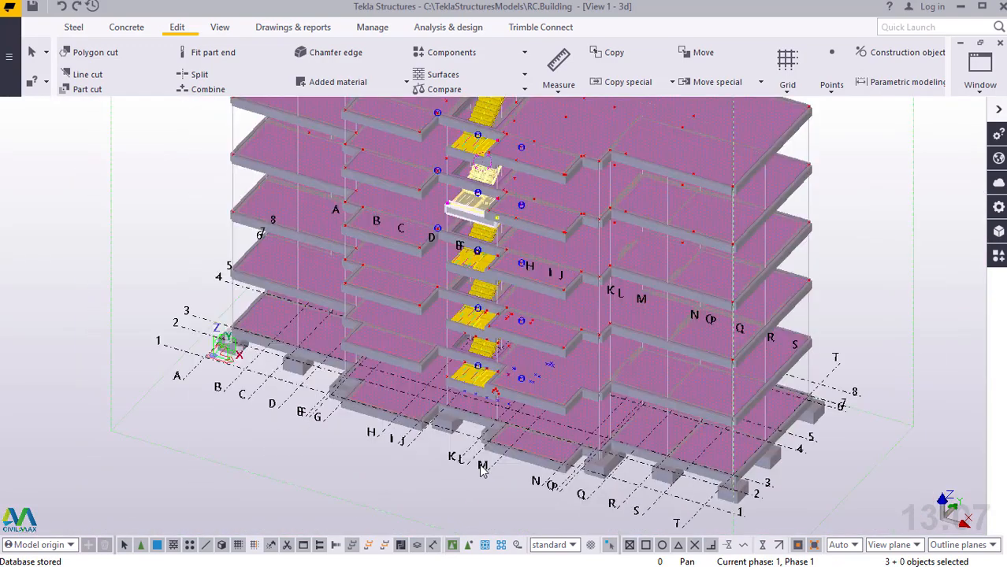
pyautogui.scroll(1, 496, 372)
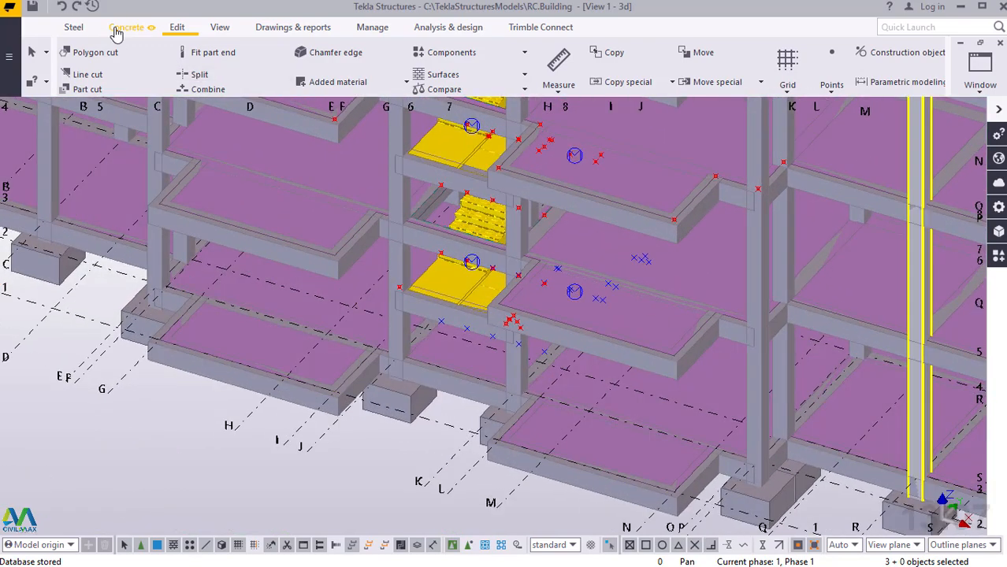
pyautogui.click(218, 28)
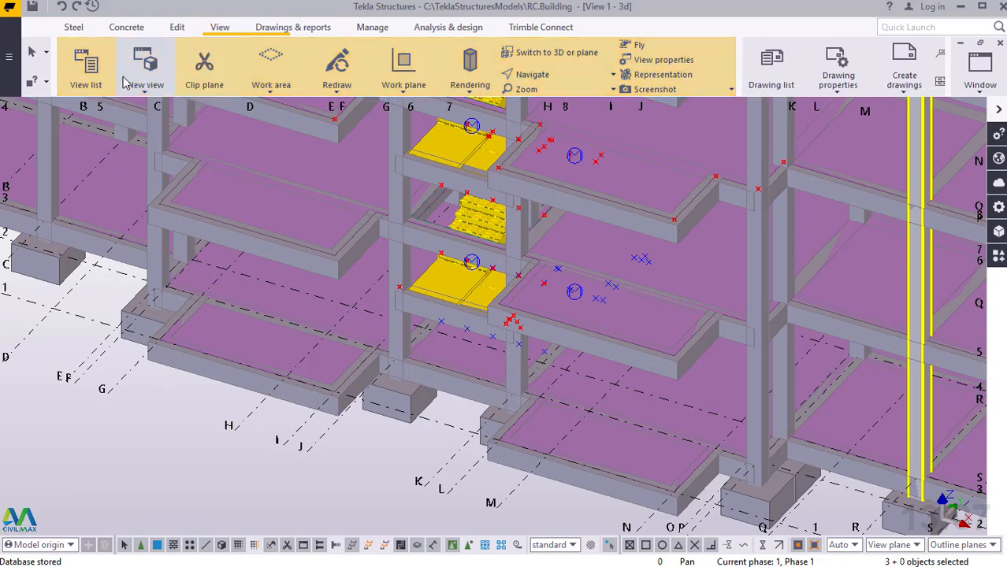
# Make the named view Grid K visible and close the view list
pyautogui.click(93, 87)
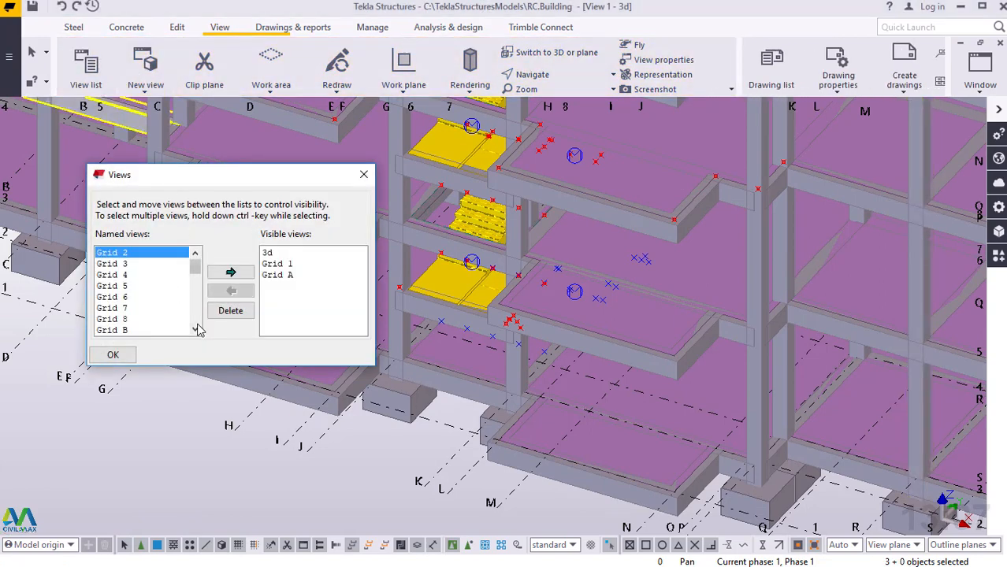
pyautogui.click(195, 330)
pyautogui.click(195, 329)
pyautogui.click(195, 329)
pyautogui.click(195, 329)
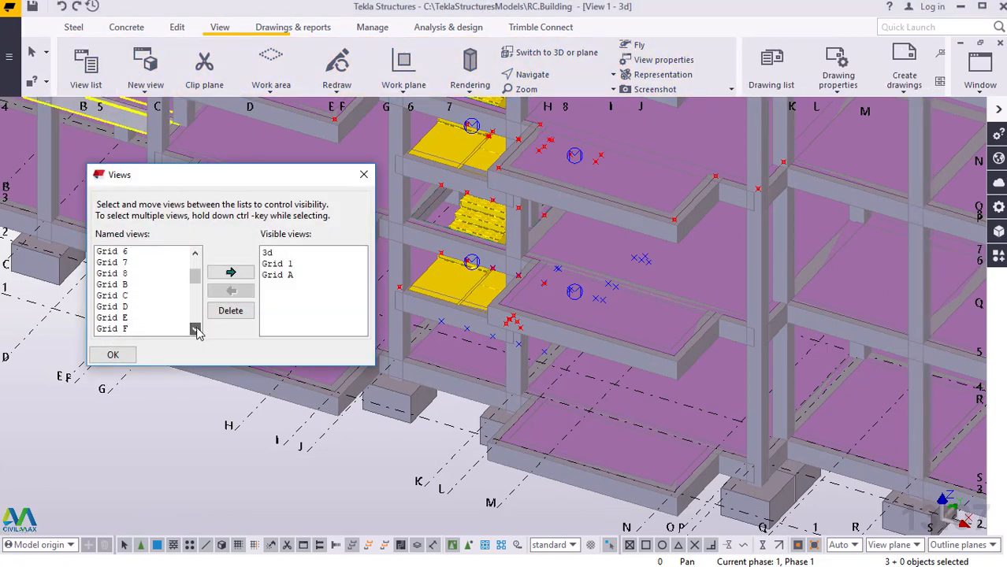
pyautogui.click(195, 329)
pyautogui.click(195, 329)
pyautogui.click(195, 329)
pyautogui.click(195, 330)
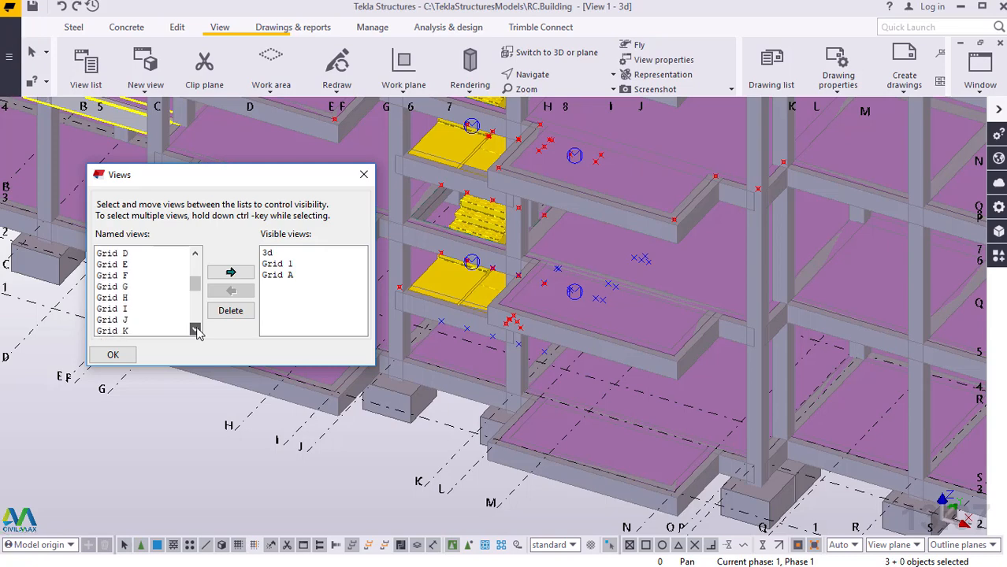
pyautogui.click(196, 330)
pyautogui.scroll(-4, 126, 268)
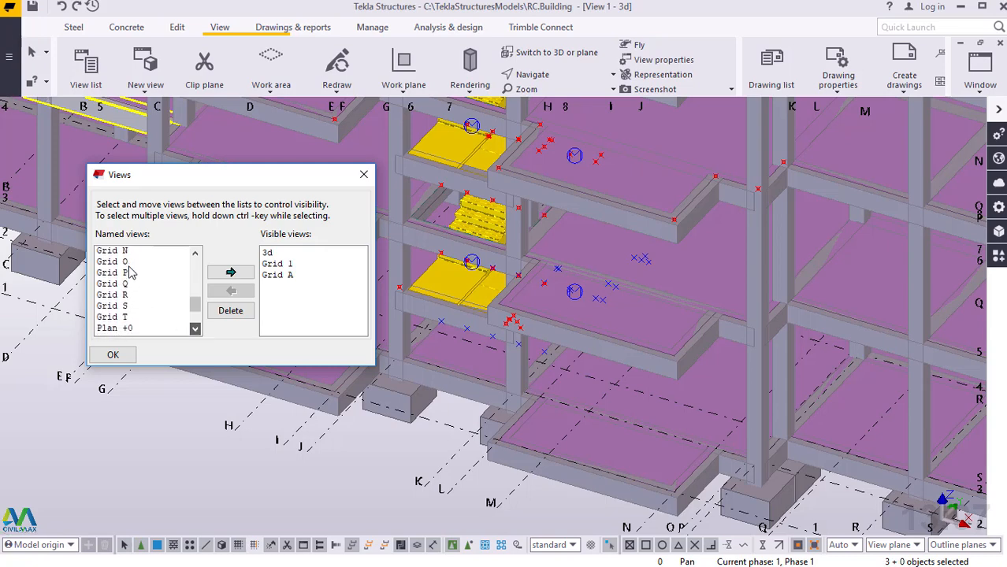
pyautogui.click(126, 264)
pyautogui.click(195, 255)
pyautogui.click(195, 255)
pyautogui.click(196, 254)
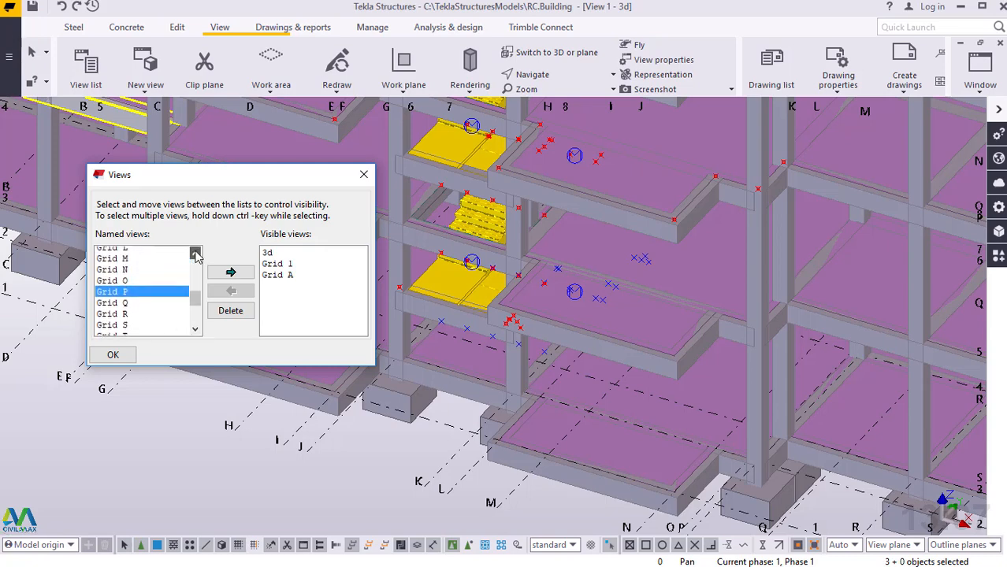
pyautogui.click(195, 254)
pyautogui.scroll(1, 131, 279)
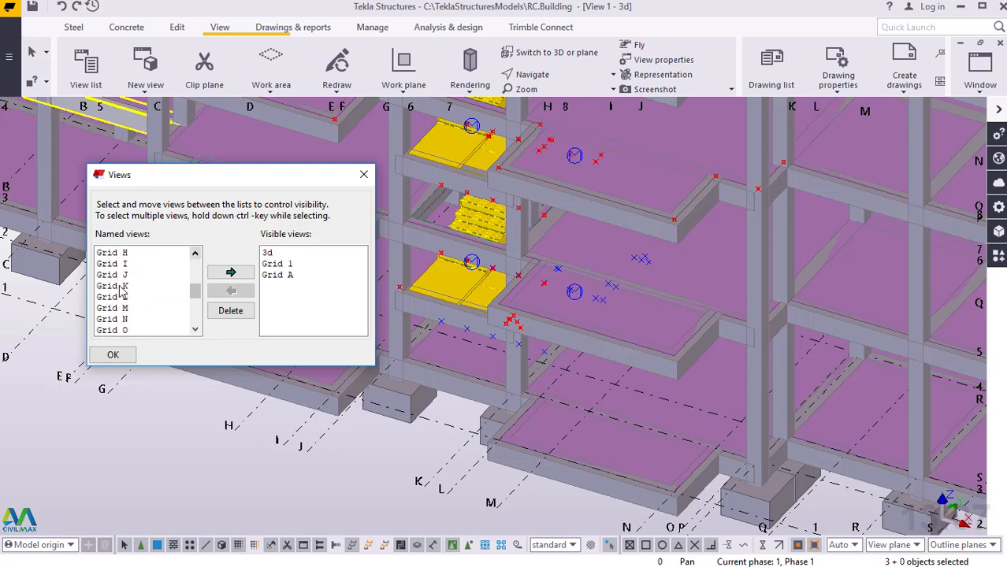
pyautogui.click(118, 287)
pyautogui.click(231, 271)
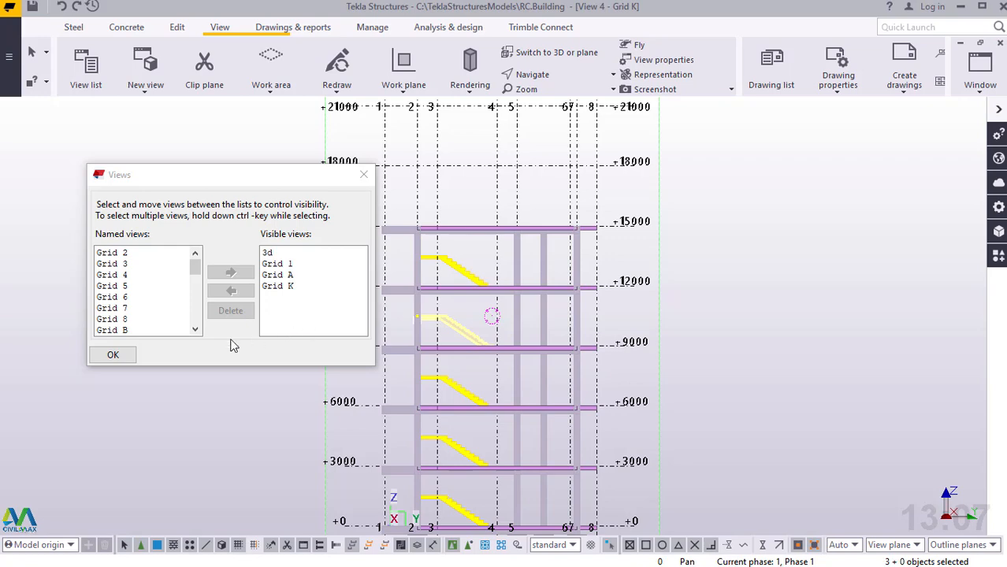
pyautogui.click(112, 354)
# Fit the work area of the Grid K elevation view to the entire model
pyautogui.scroll(2, 454, 441)
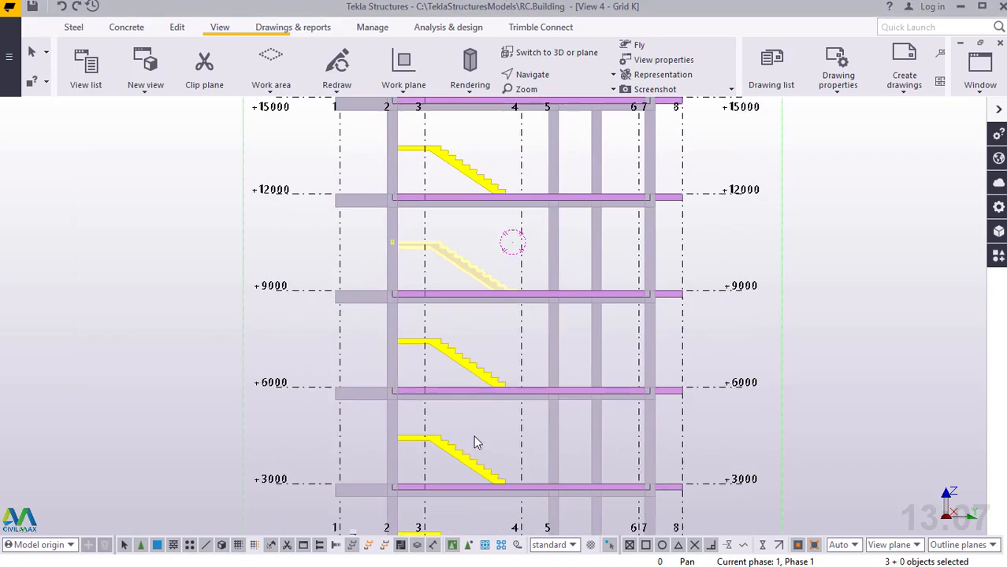
pyautogui.scroll(4, 475, 443)
pyautogui.scroll(-7, 461, 304)
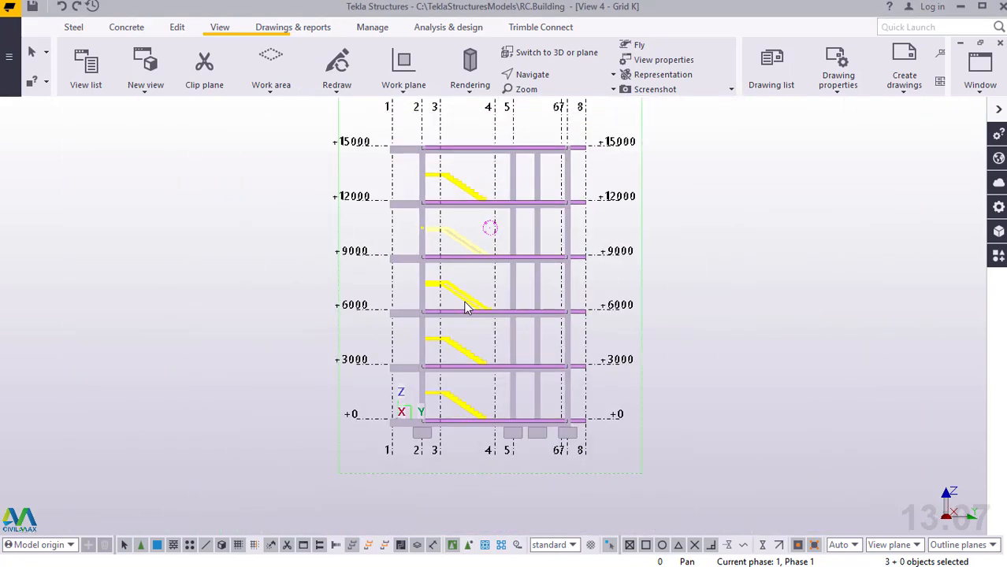
pyautogui.scroll(1, 465, 307)
pyautogui.scroll(1, 464, 169)
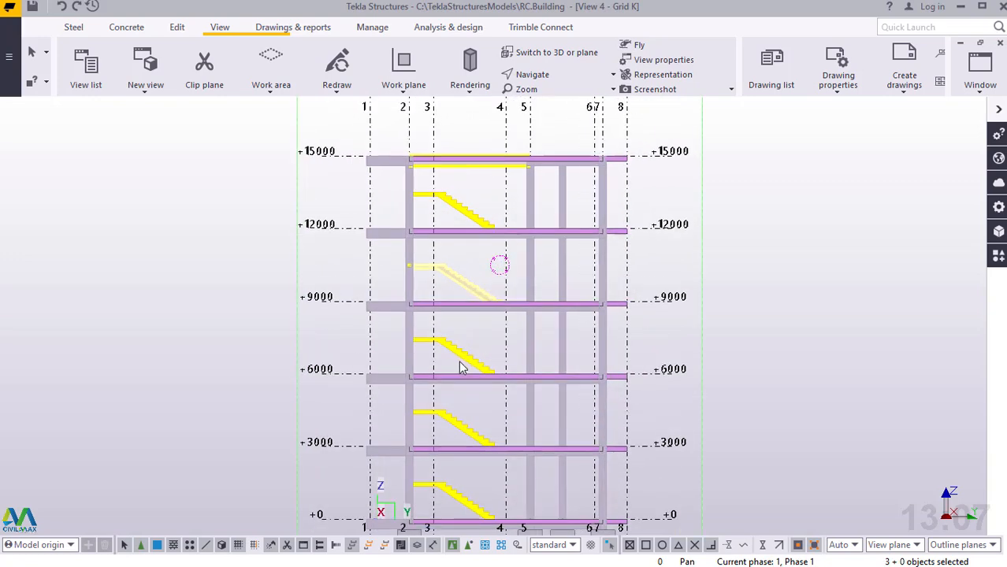
pyautogui.scroll(-2, 465, 367)
pyautogui.click(628, 195)
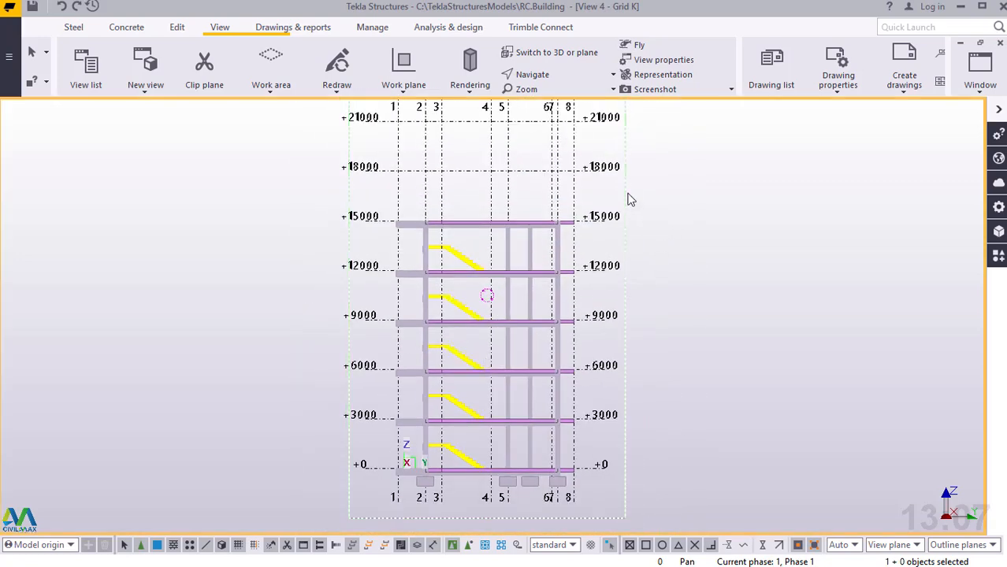
pyautogui.rightClick(630, 197)
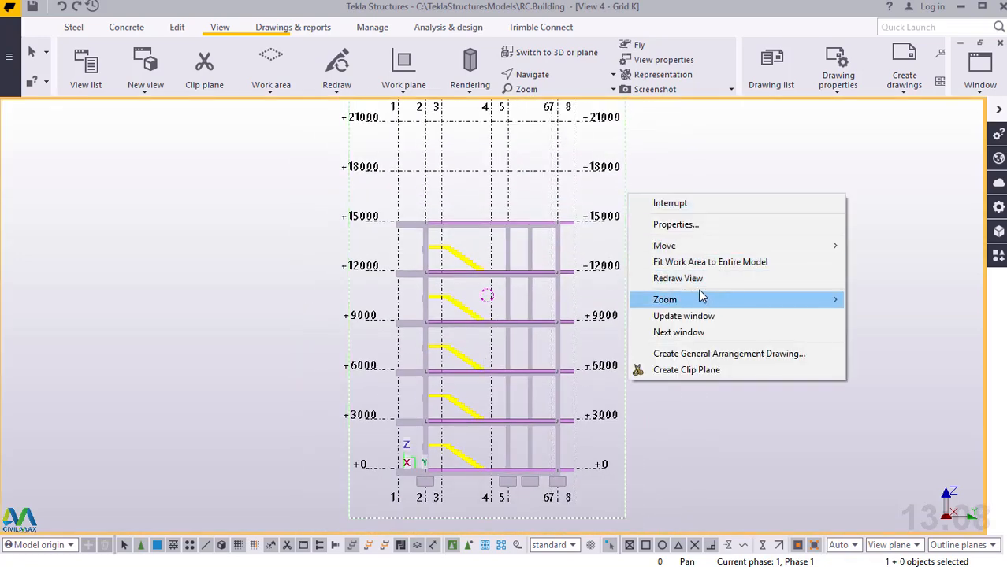
pyautogui.click(701, 262)
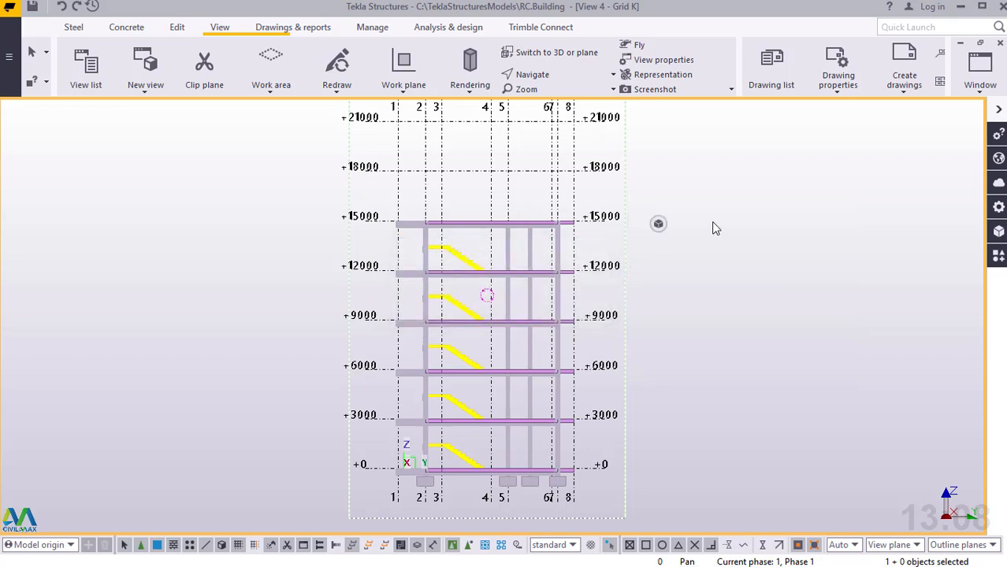
# Examine the lower-storey stair flights in the Grid K elevation, and return to the 3d view window
pyautogui.scroll(-3, 542, 263)
pyautogui.scroll(6, 508, 429)
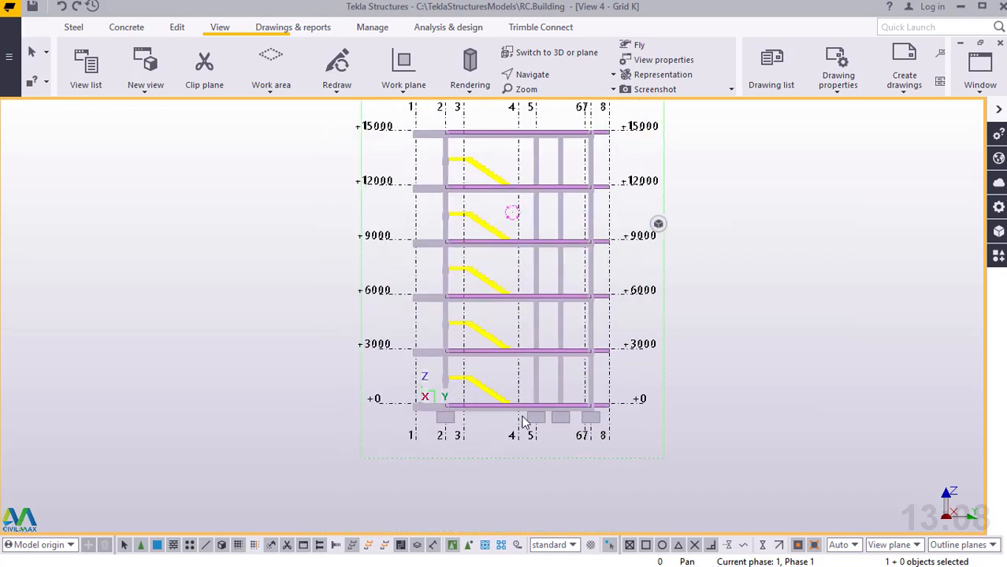
pyautogui.scroll(6, 509, 393)
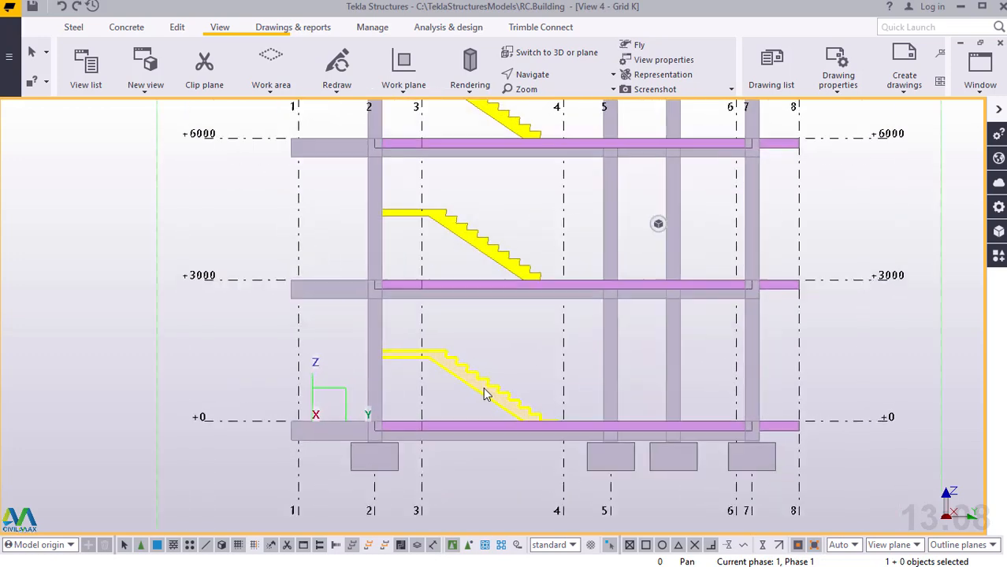
pyautogui.scroll(-2, 498, 378)
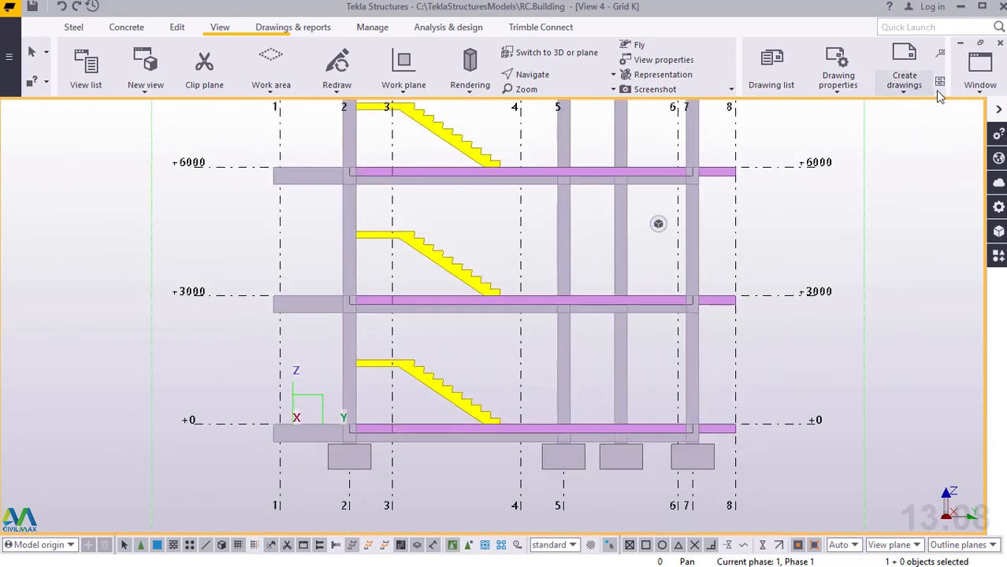
pyautogui.click(980, 71)
pyautogui.click(930, 193)
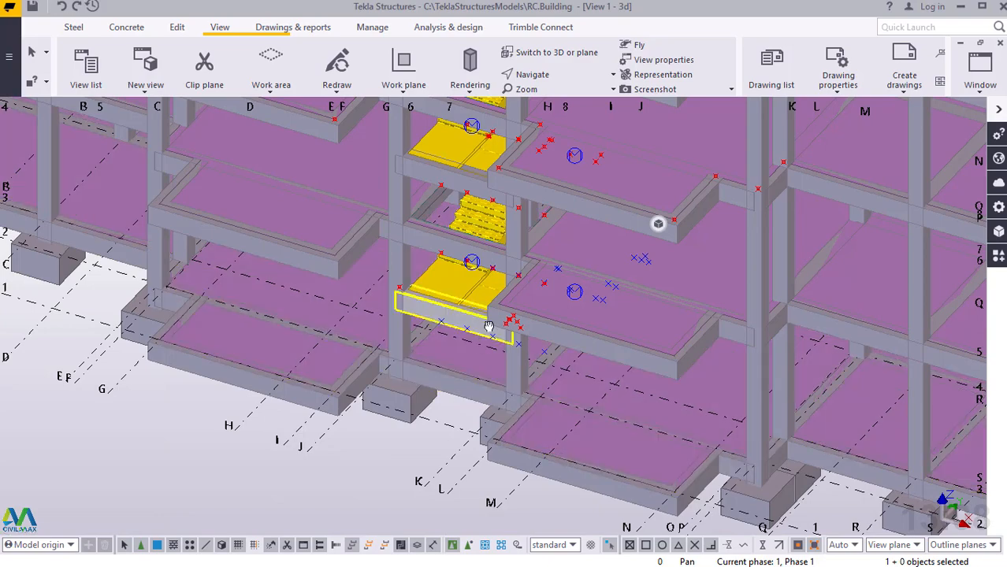
# Examine the lowest stair flights, landings and landing beams in 3D from several directions around the stairwell
pyautogui.keyDown('ctrl'); pyautogui.moveTo(487, 326); pyautogui.dragTo(453, 404, button='middle'); pyautogui.keyUp('ctrl')
pyautogui.scroll(10, 453, 404)
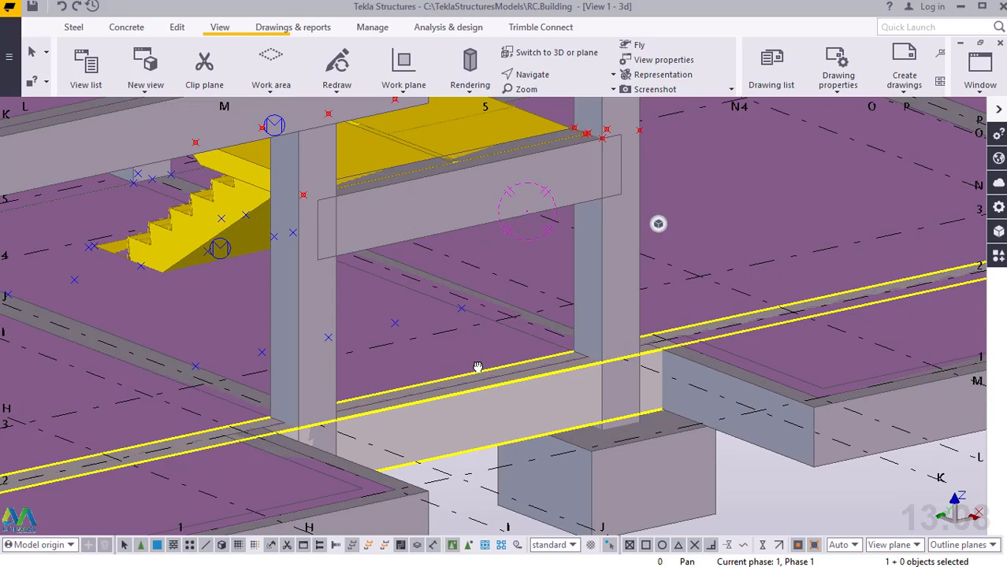
pyautogui.keyDown('ctrl'); pyautogui.moveTo(478, 367); pyautogui.dragTo(387, 321, button='middle'); pyautogui.keyUp('ctrl')
pyautogui.scroll(6, 391, 315)
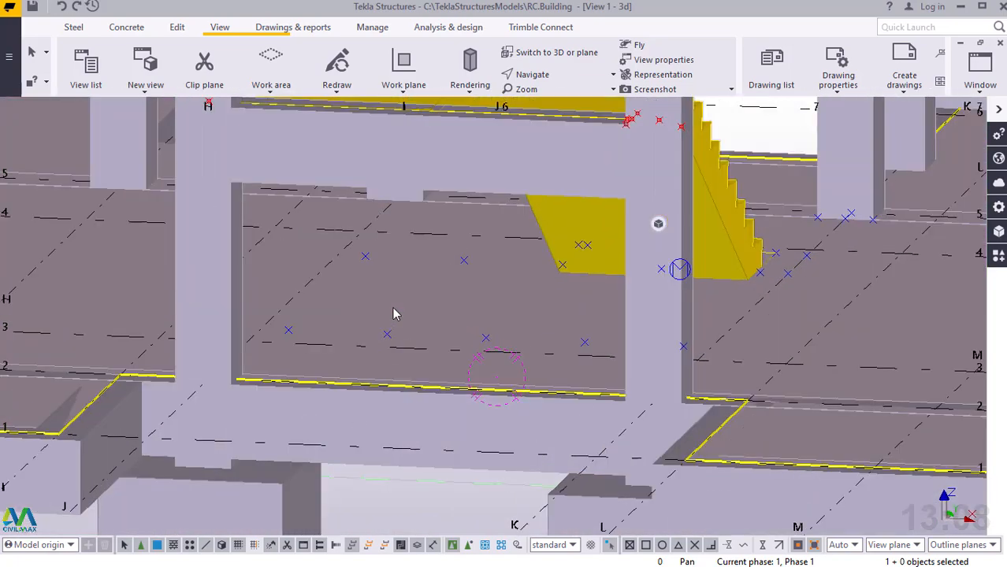
pyautogui.keyDown('ctrl'); pyautogui.moveTo(505, 312); pyautogui.dragTo(689, 319, button='middle'); pyautogui.keyUp('ctrl')
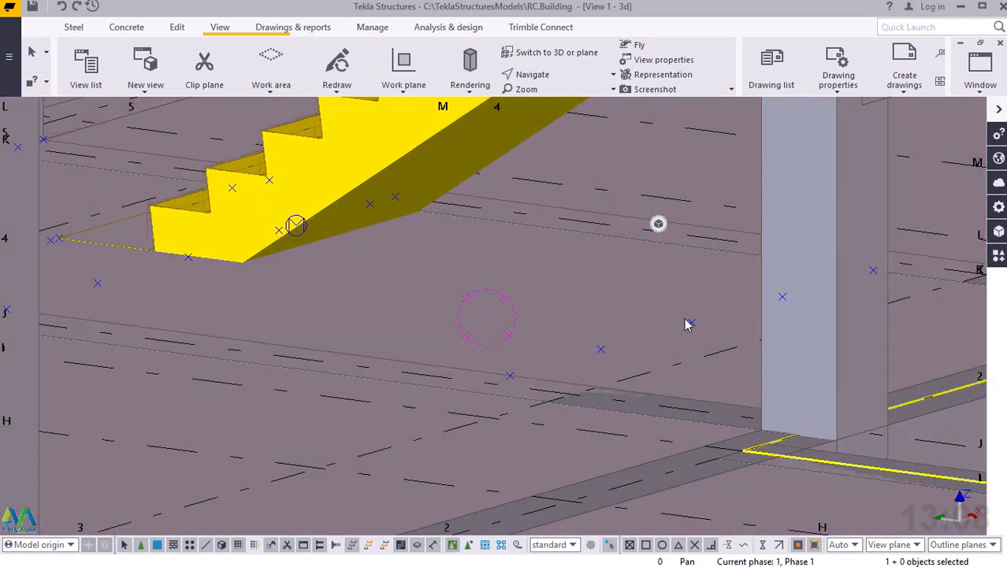
pyautogui.scroll(-5, 686, 321)
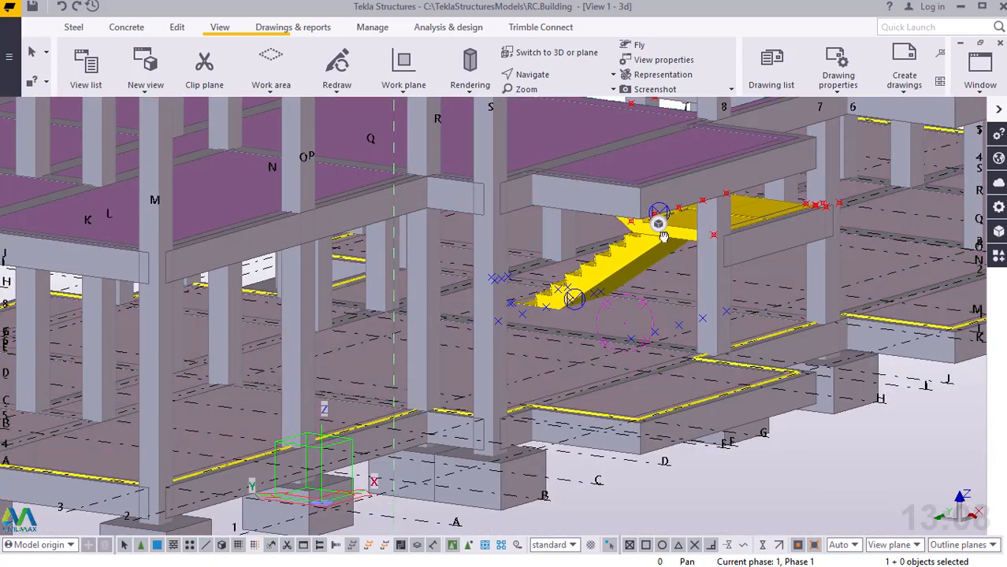
pyautogui.keyDown('ctrl'); pyautogui.moveTo(658, 221); pyautogui.dragTo(487, 384, button='middle'); pyautogui.keyUp('ctrl')
pyautogui.scroll(2, 627, 206)
pyautogui.scroll(5, 626, 206)
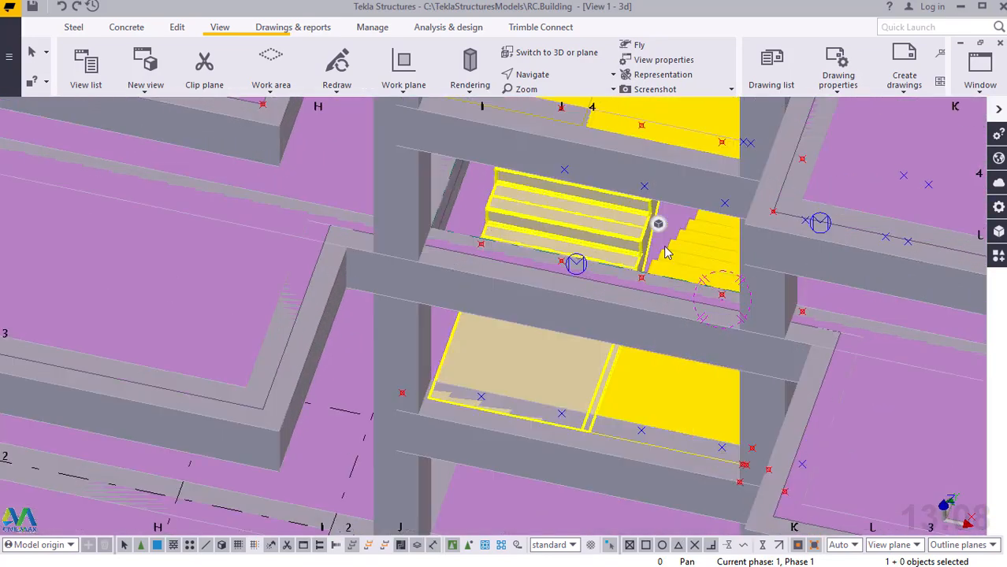
pyautogui.scroll(-5, 700, 230)
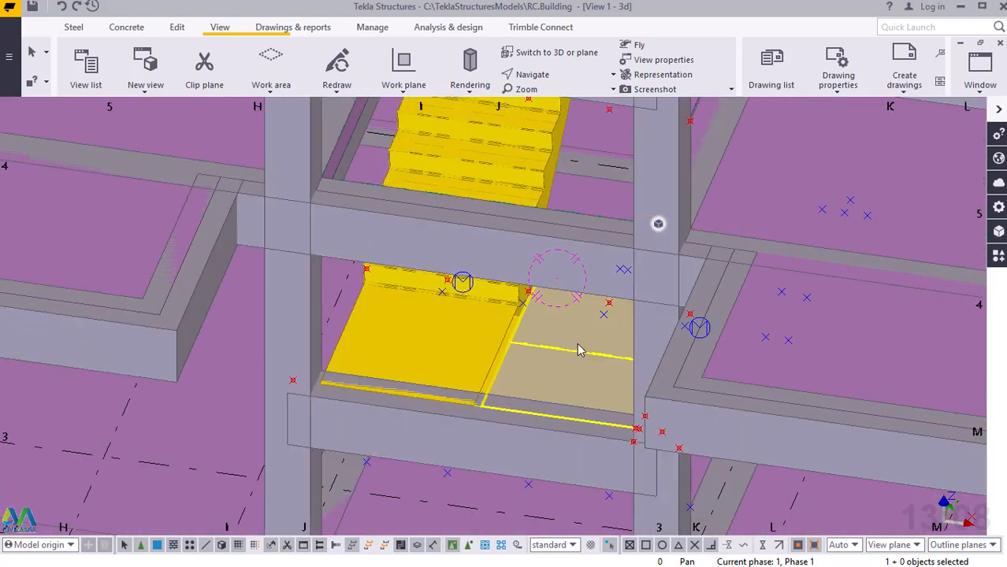
# Select the stair flights storey by storey, from the lowest landing up to the top storey
pyautogui.click(428, 342)
pyautogui.scroll(-2, 500, 405)
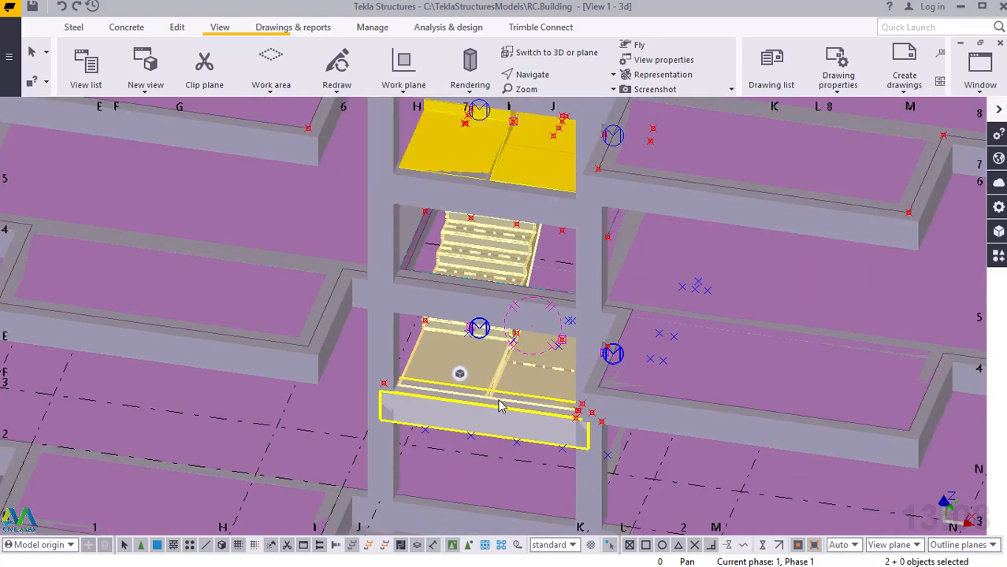
pyautogui.scroll(-2, 501, 405)
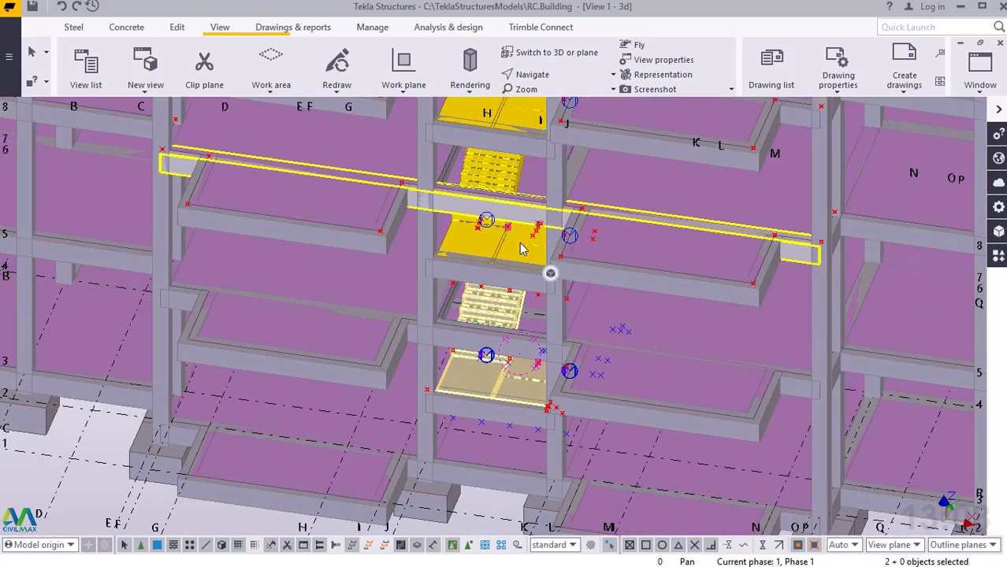
pyautogui.keyDown('shift'); pyautogui.click(468, 248); pyautogui.keyUp('shift')
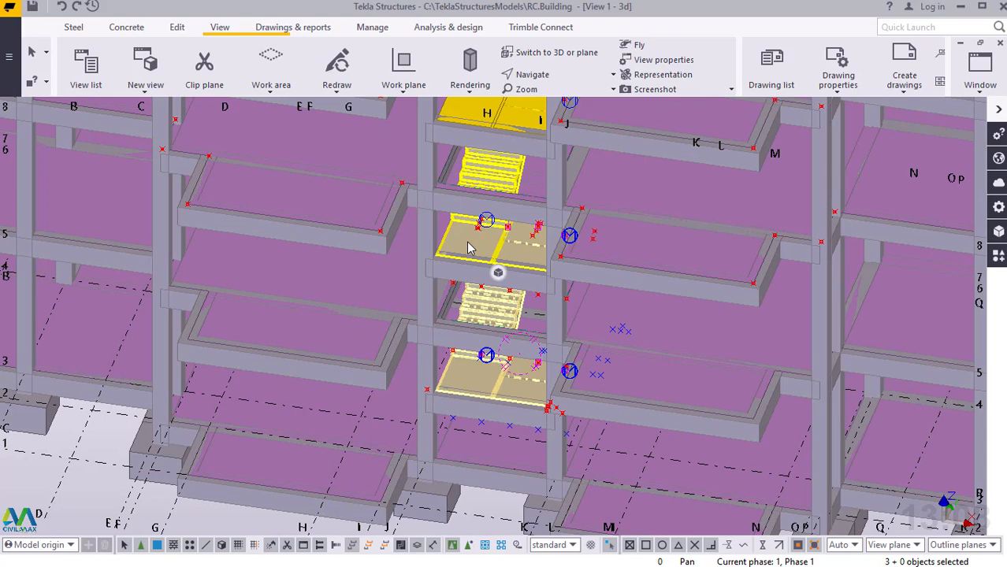
pyautogui.keyDown('shift'); pyautogui.click(514, 120); pyautogui.keyUp('shift')
pyautogui.keyDown('shift'); pyautogui.click(470, 108); pyautogui.keyUp('shift')
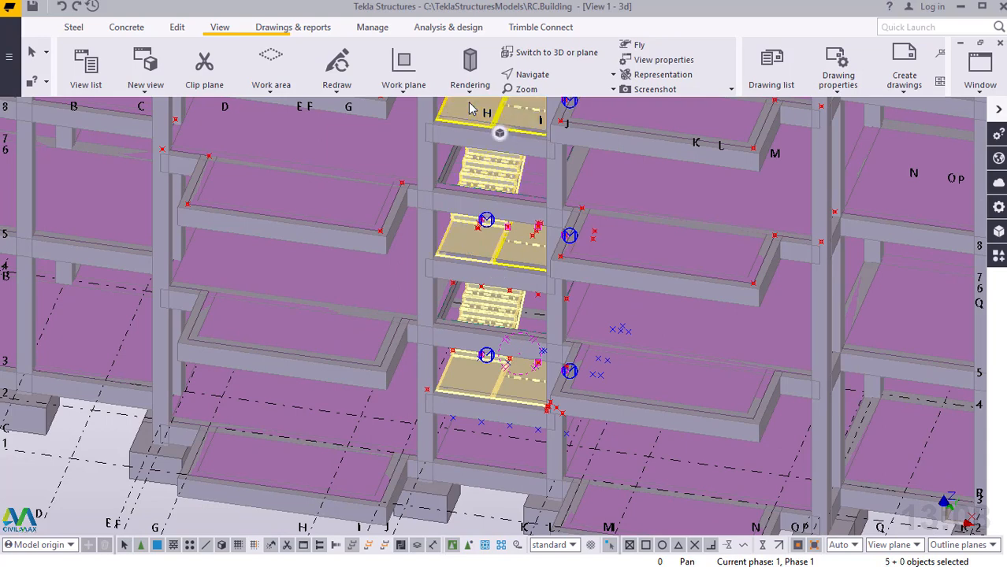
pyautogui.scroll(-2, 490, 416)
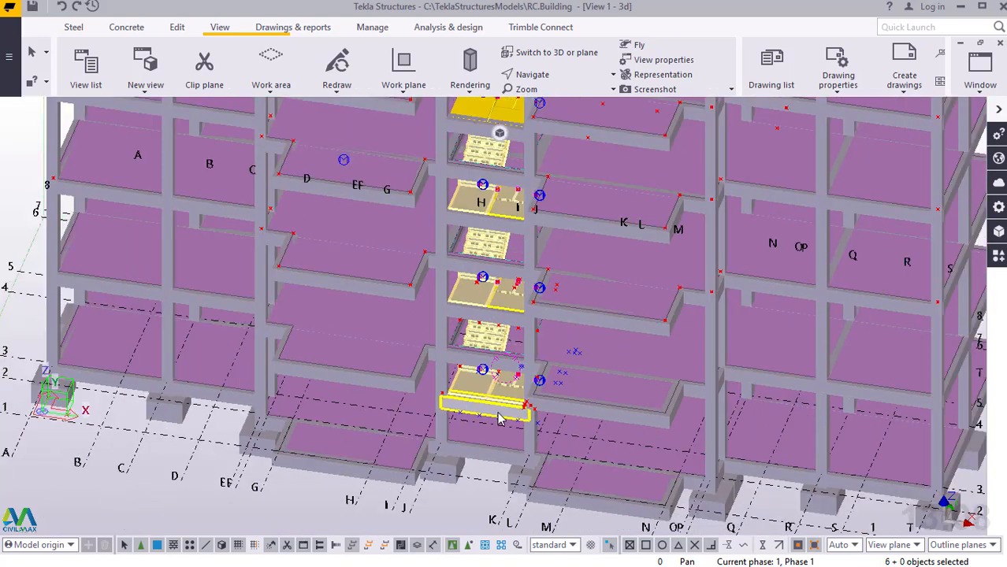
pyautogui.scroll(-2, 510, 194)
pyautogui.scroll(-2, 502, 166)
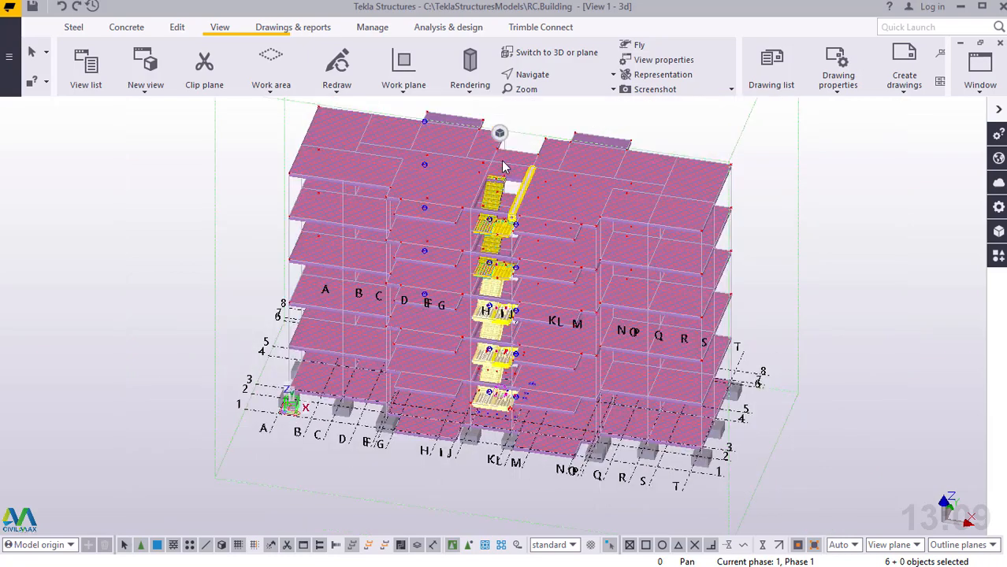
pyautogui.scroll(6, 504, 244)
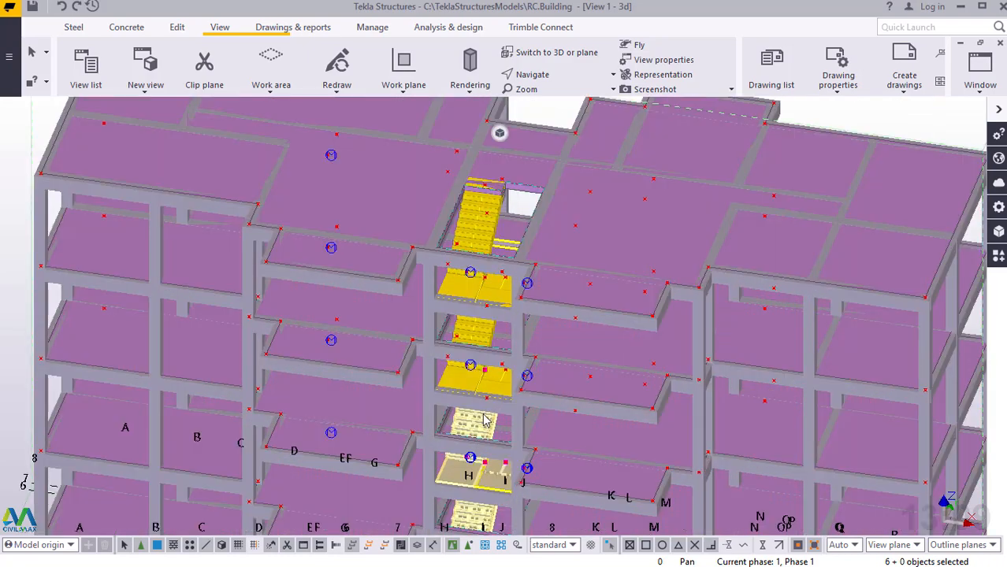
pyautogui.scroll(1, 491, 433)
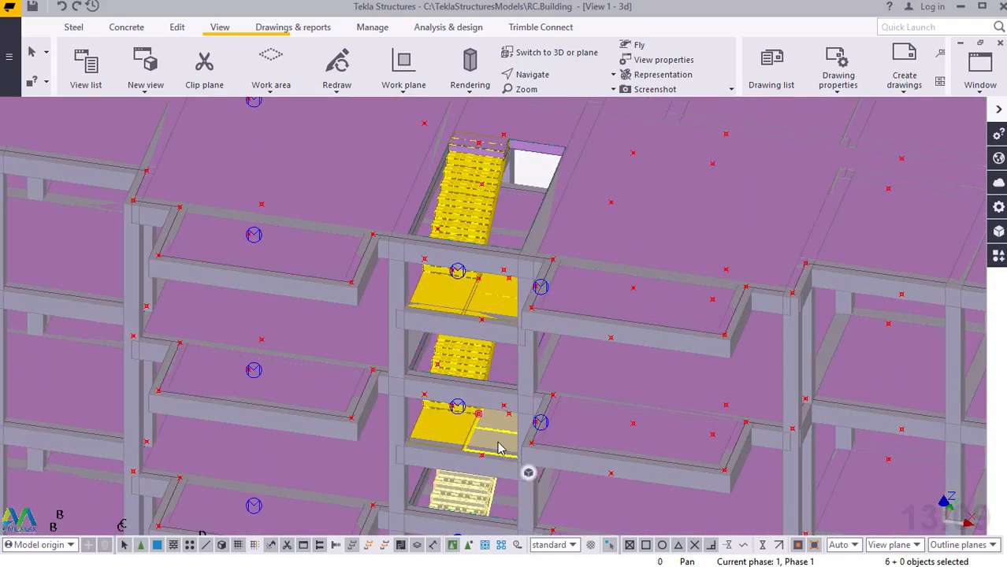
pyautogui.keyDown('shift'); pyautogui.click(448, 429); pyautogui.keyUp('shift')
pyautogui.keyDown('shift'); pyautogui.click(470, 319); pyautogui.keyUp('shift')
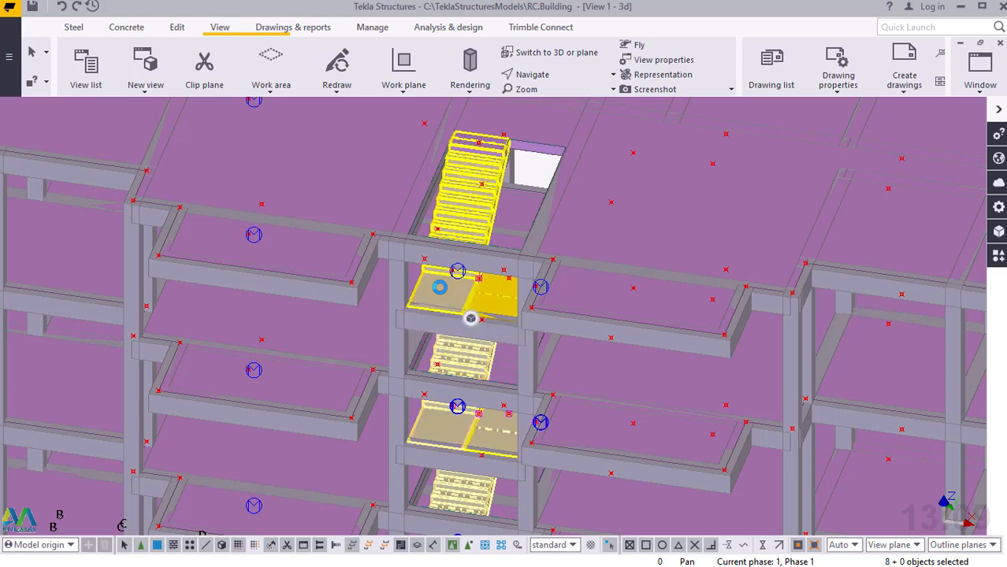
# Select the uppermost stair flight below the roof opening and render the model parts as transparent shaded wireframe
pyautogui.scroll(3, 495, 297)
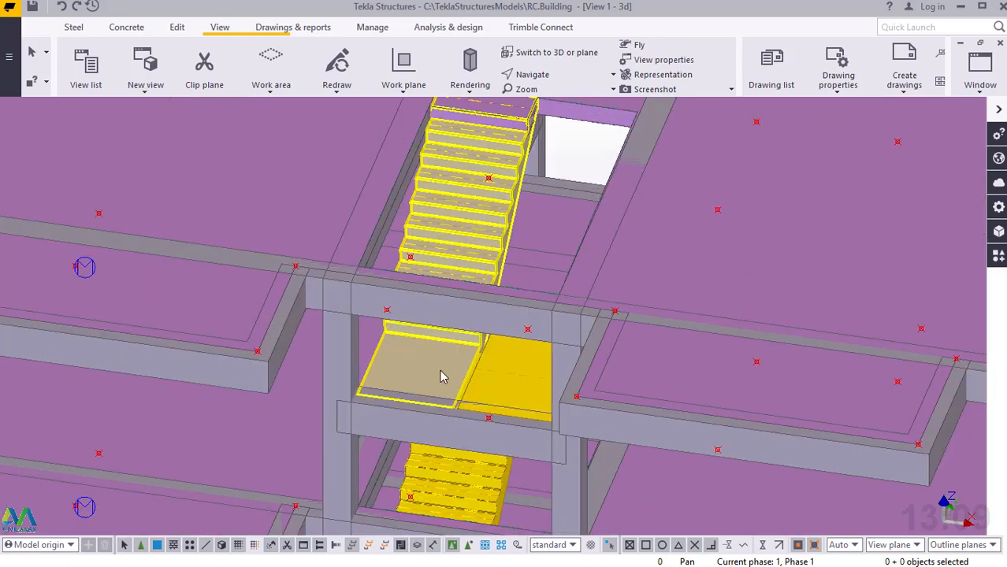
pyautogui.click(441, 375)
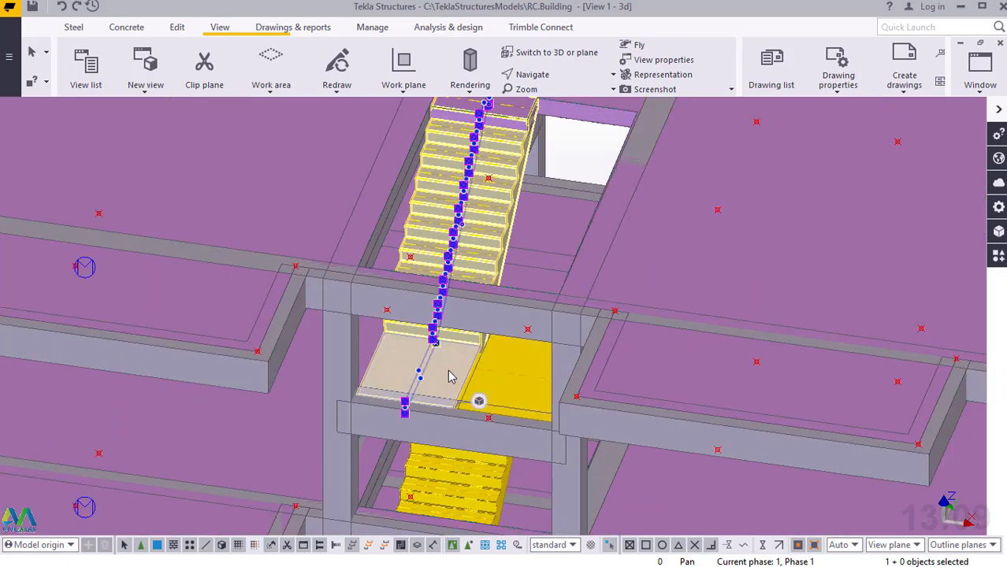
pyautogui.hotkey('ctrl', '2')
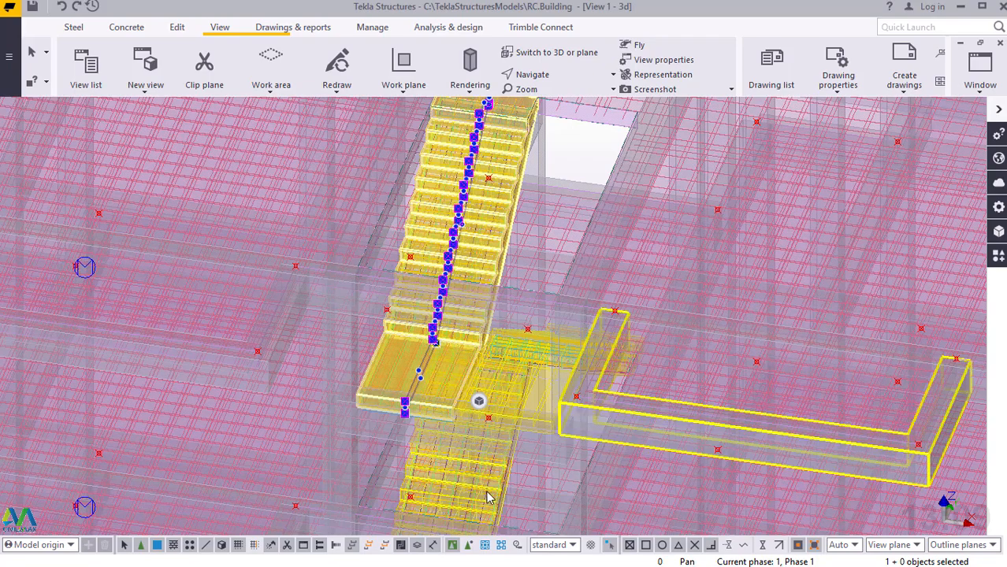
# Examine the reinforcement inside the transparent stair flights up close and from the side, including the treads and landing
pyautogui.scroll(5, 457, 394)
pyautogui.scroll(3, 465, 422)
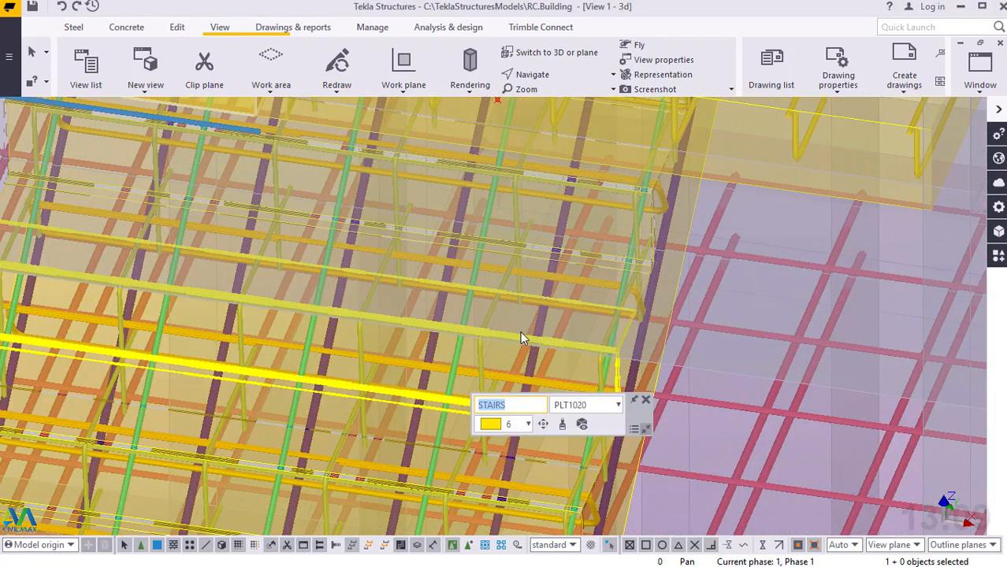
pyautogui.moveTo(514, 313); pyautogui.dragTo(607, 289, button='middle')
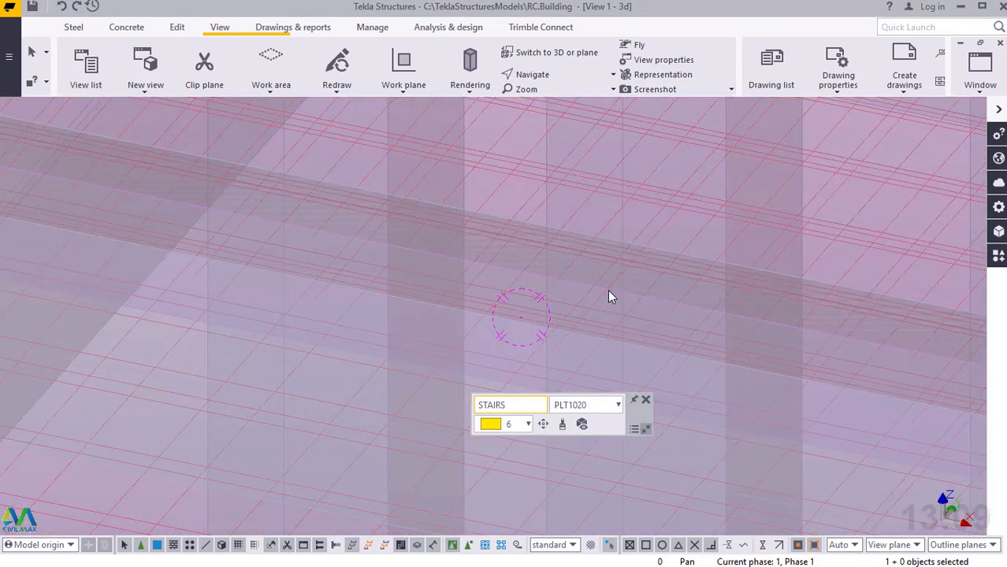
pyautogui.scroll(-4, 608, 303)
pyautogui.scroll(-5, 611, 305)
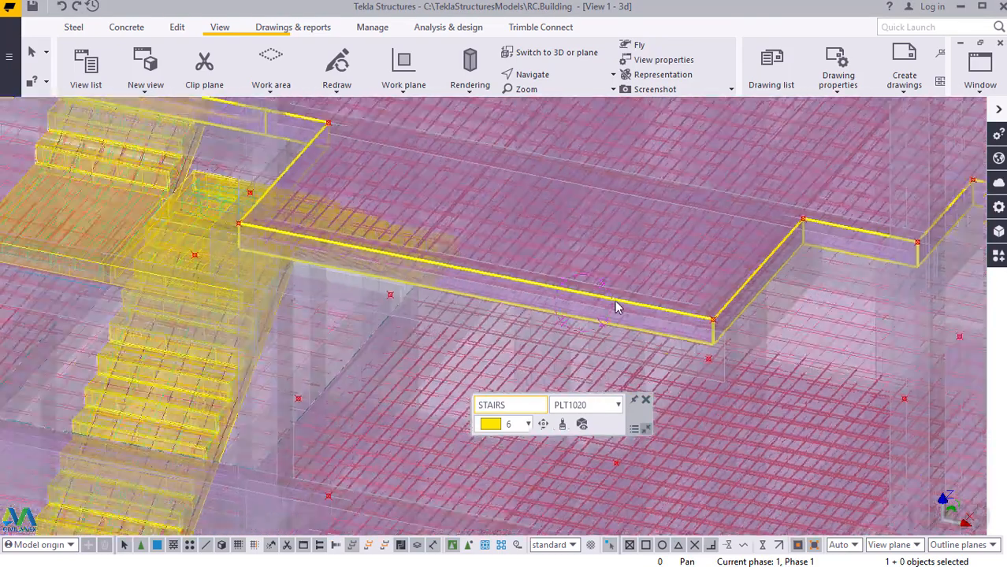
pyautogui.scroll(8, 197, 444)
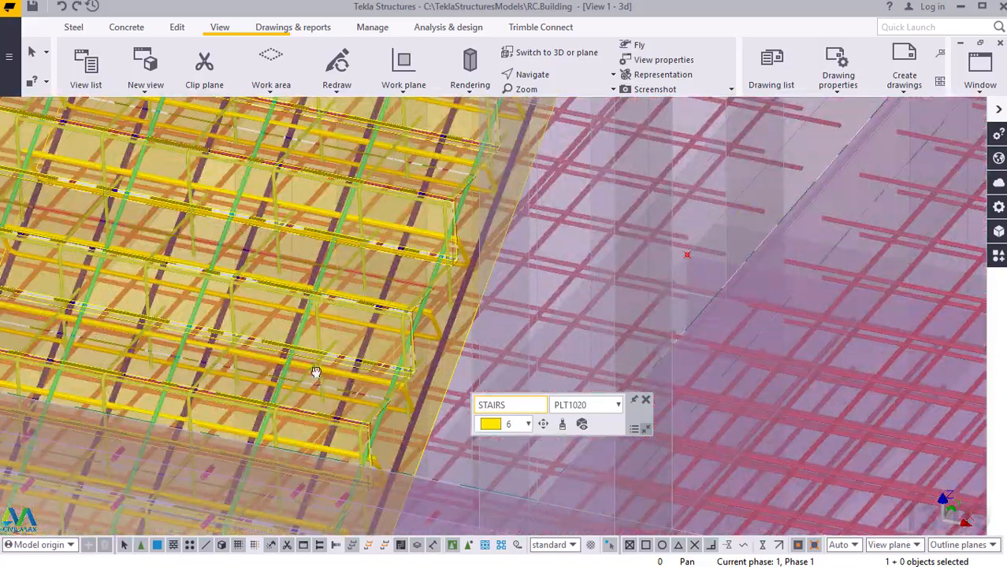
pyautogui.moveTo(316, 372); pyautogui.dragTo(451, 296, button='middle')
pyautogui.scroll(7, 358, 442)
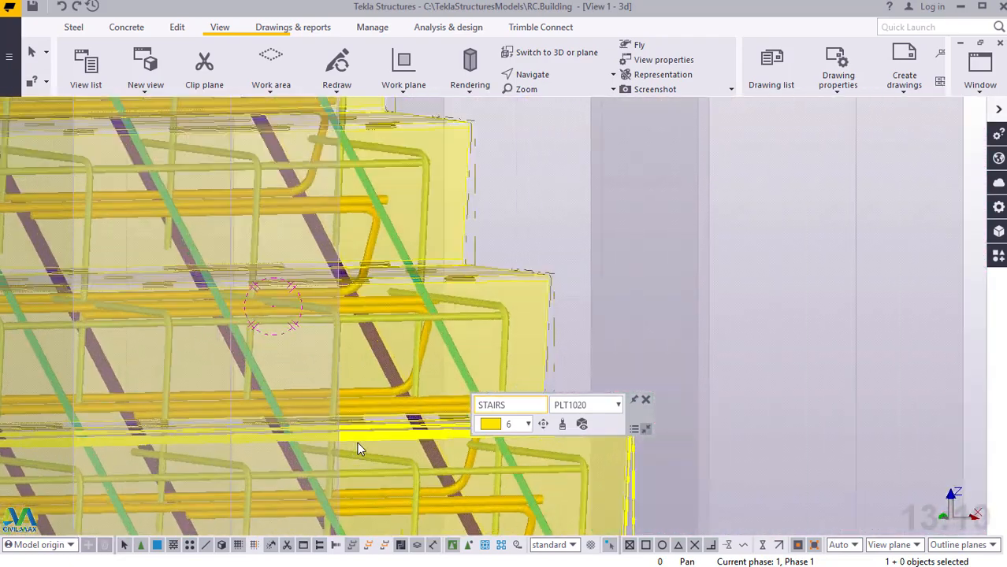
pyautogui.scroll(-2, 472, 264)
pyautogui.scroll(-3, 470, 261)
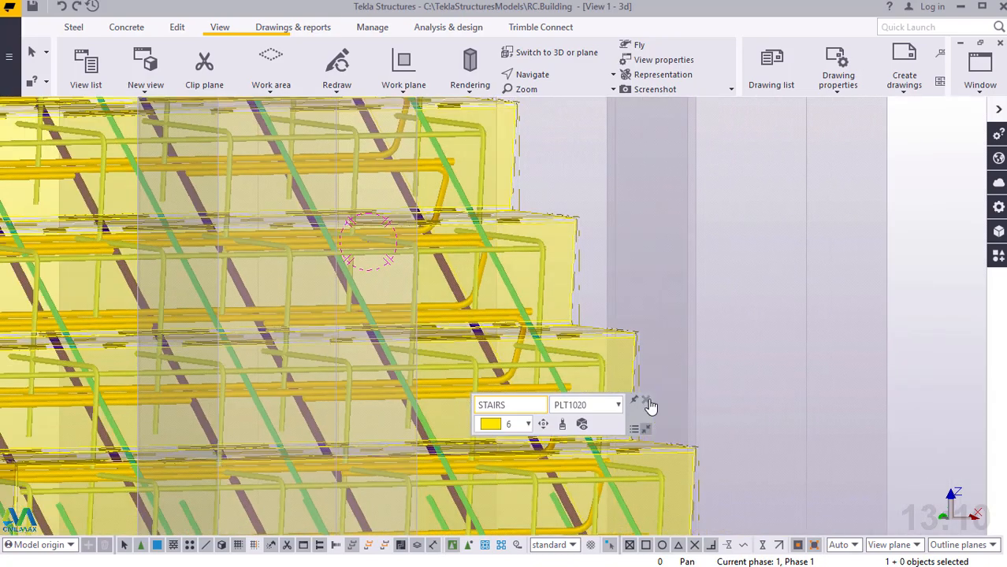
pyautogui.scroll(-6, 504, 370)
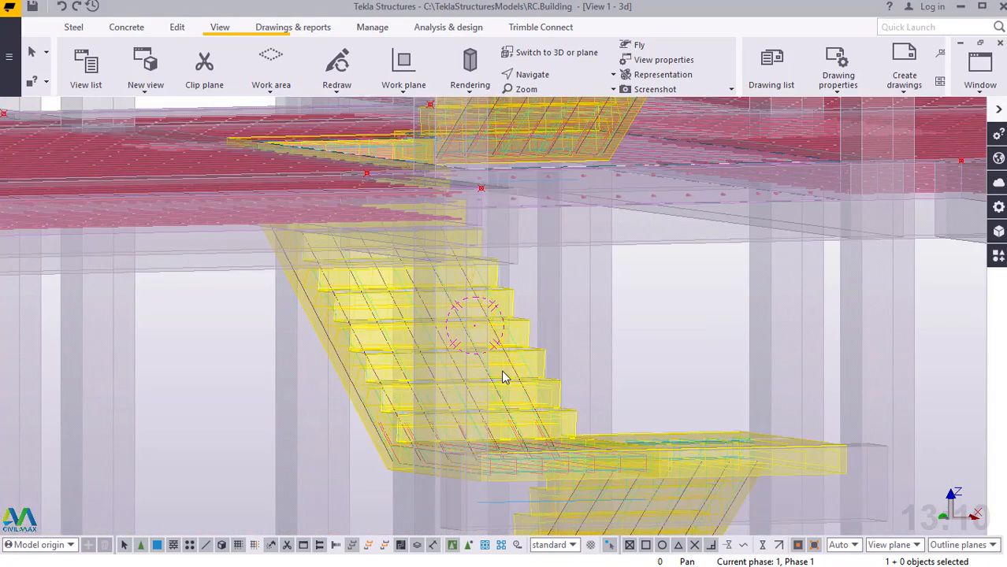
pyautogui.scroll(-6, 492, 407)
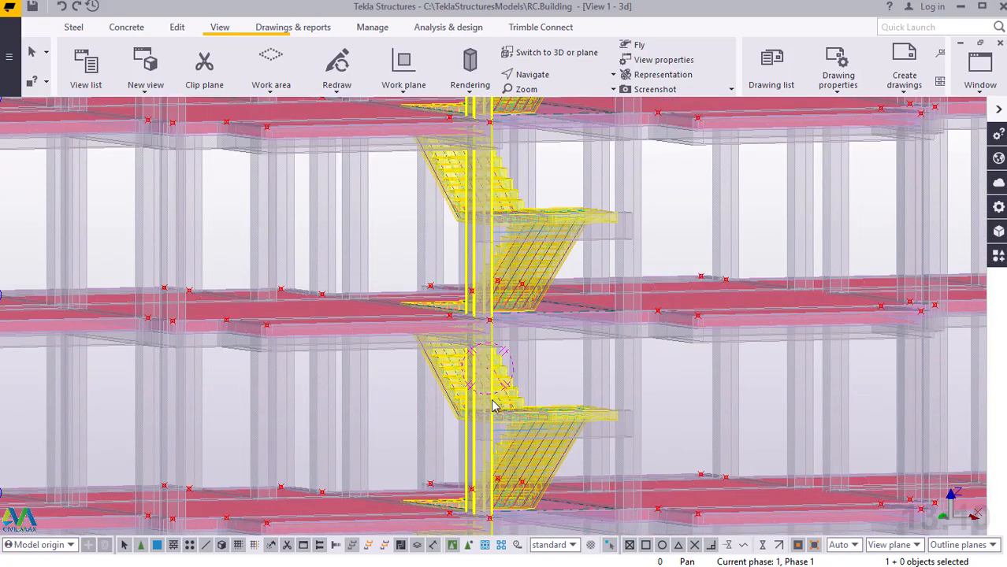
# Render the model parts as solid shaded around the mid-height stair flights
pyautogui.hotkey('ctrl', '4')
pyautogui.scroll(3, 549, 458)
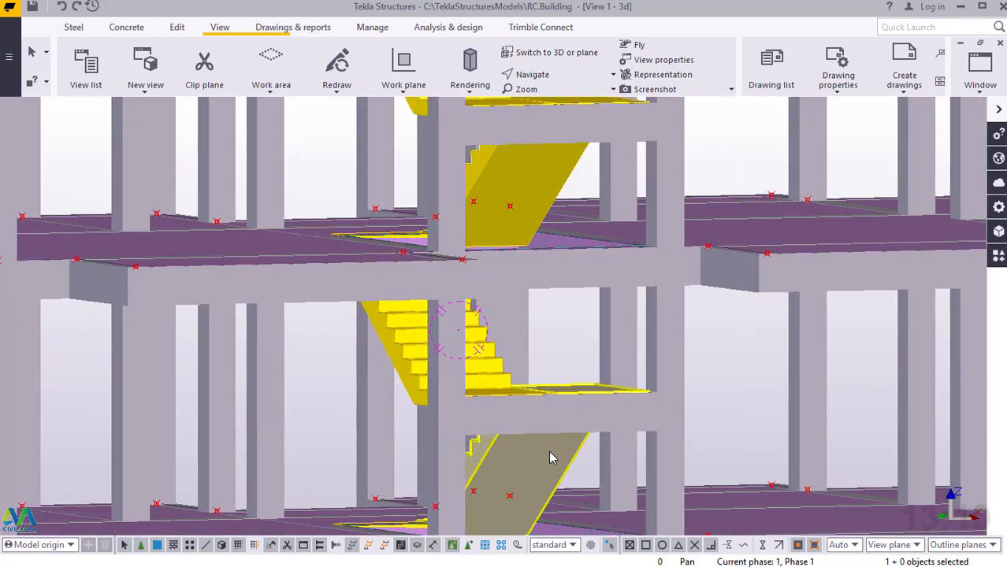
pyautogui.scroll(2, 550, 458)
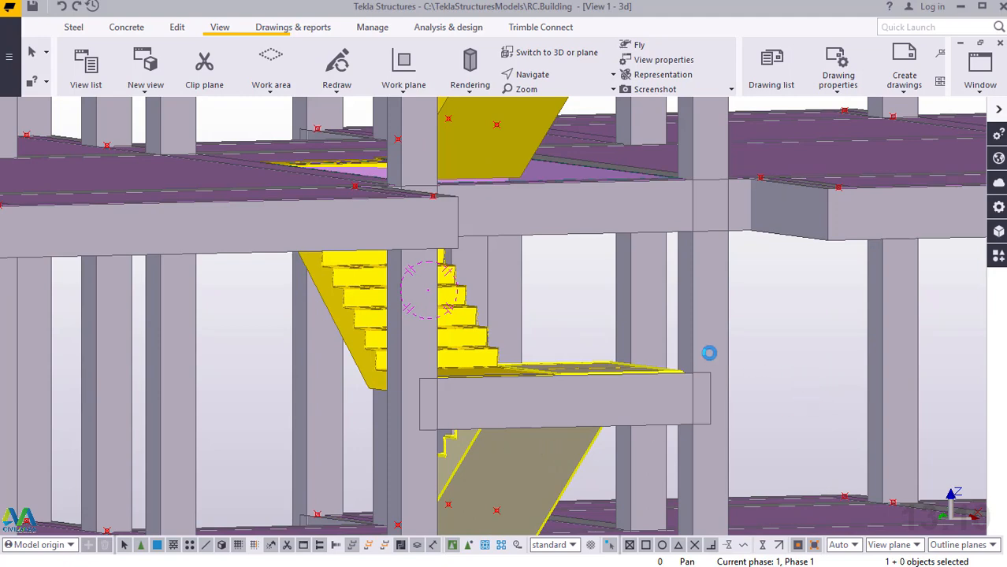
# Change three consecutive mid-height stair flights to Class 1 and check the recoloured steps up close
pyautogui.click(579, 407)
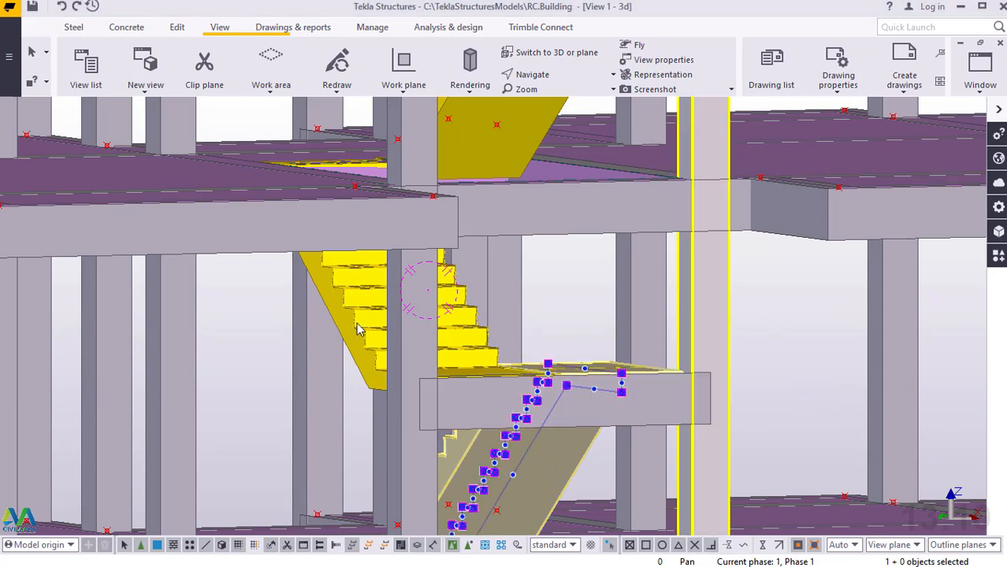
pyautogui.keyDown('ctrl'); pyautogui.click(520, 127); pyautogui.keyUp('ctrl')
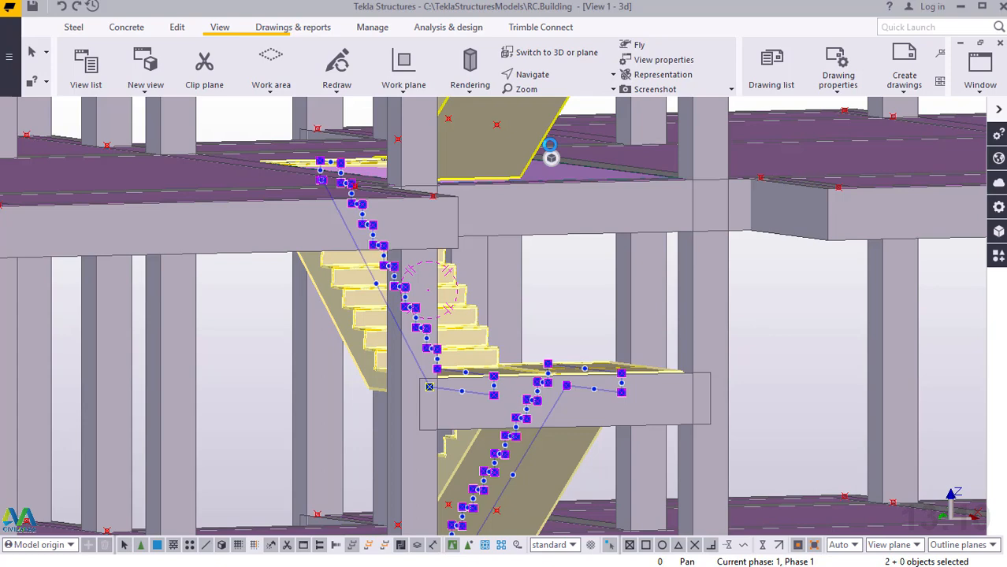
pyautogui.keyDown('ctrl'); pyautogui.click(582, 176); pyautogui.keyUp('ctrl')
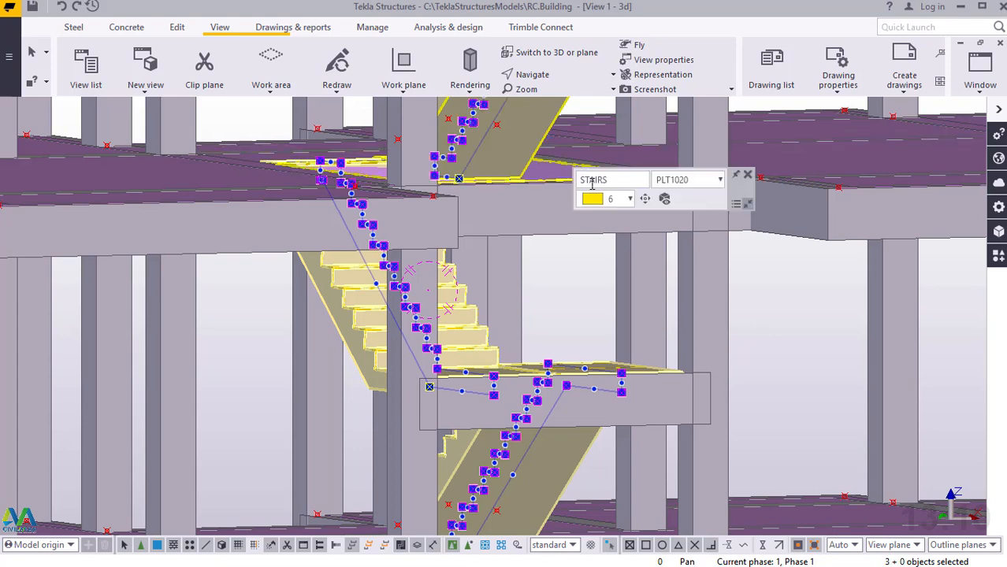
pyautogui.click(630, 200)
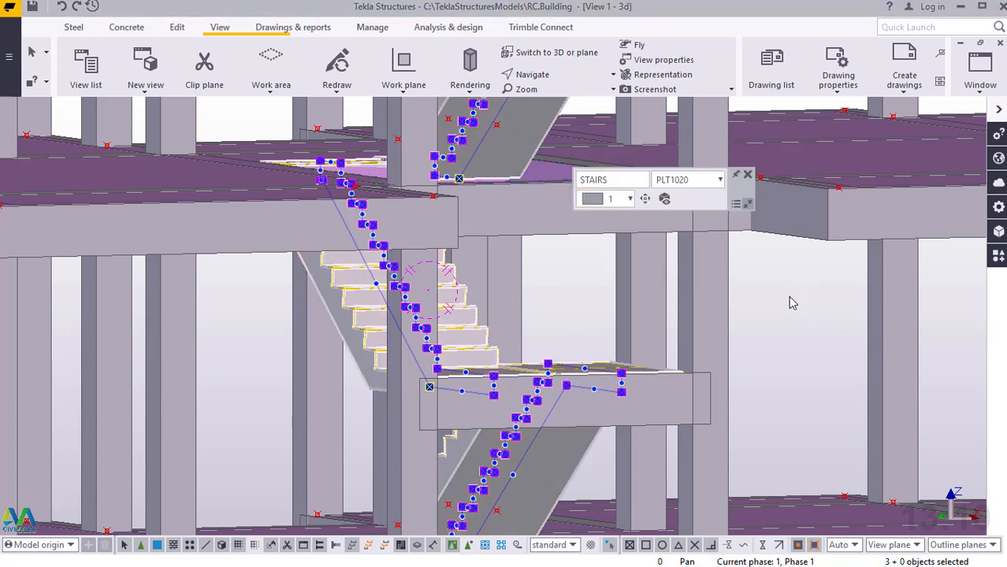
pyautogui.scroll(3, 427, 342)
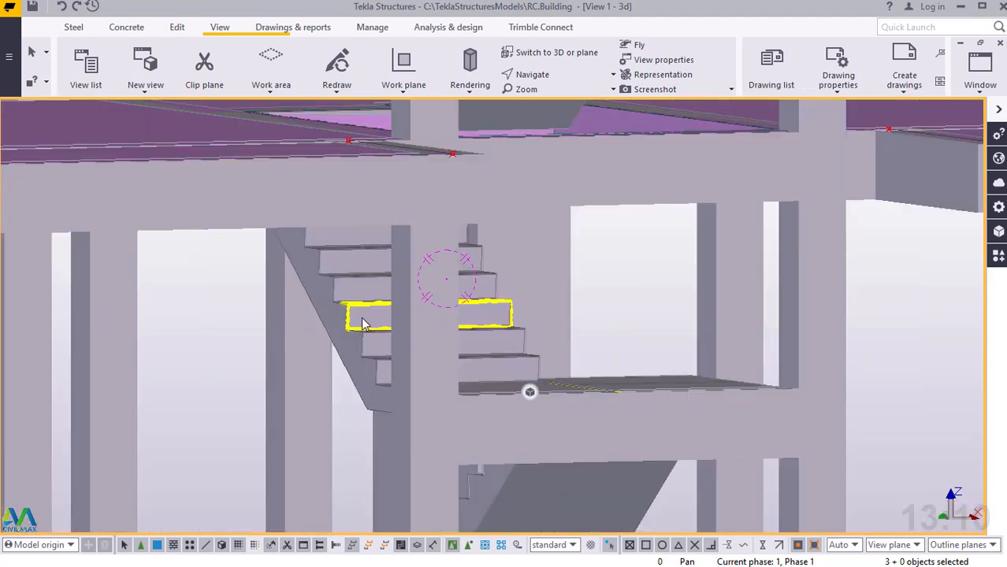
pyautogui.scroll(3, 347, 315)
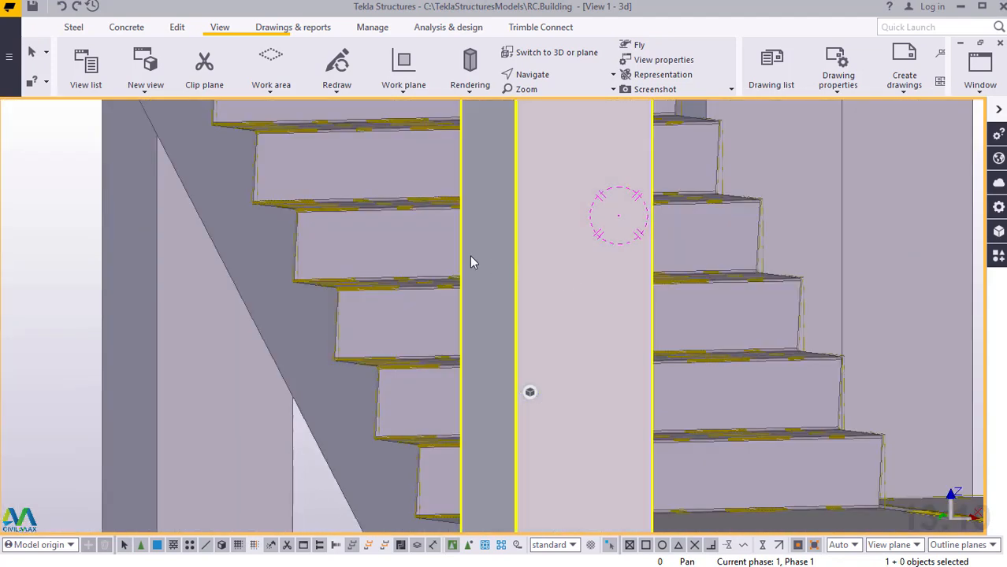
pyautogui.scroll(5, 308, 199)
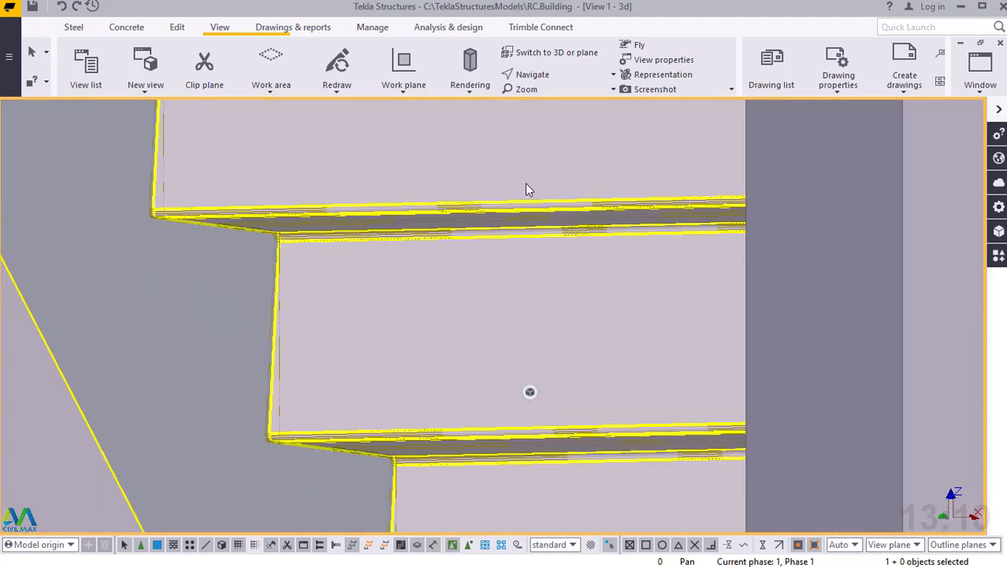
pyautogui.scroll(-10, 306, 367)
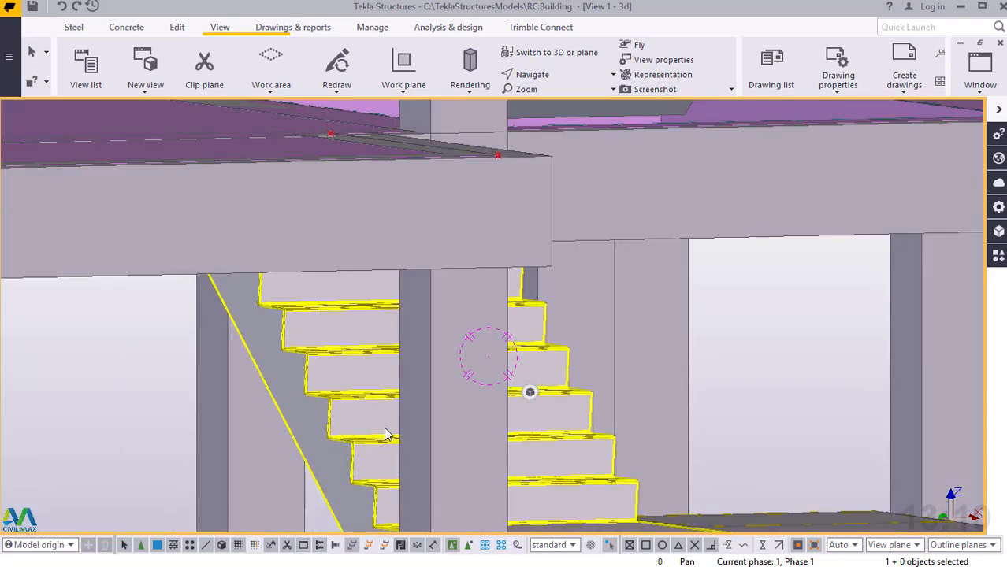
# Change the three uppermost stair flights, up to the roof opening, to Class 1 and clear the selection
pyautogui.scroll(-6, 400, 438)
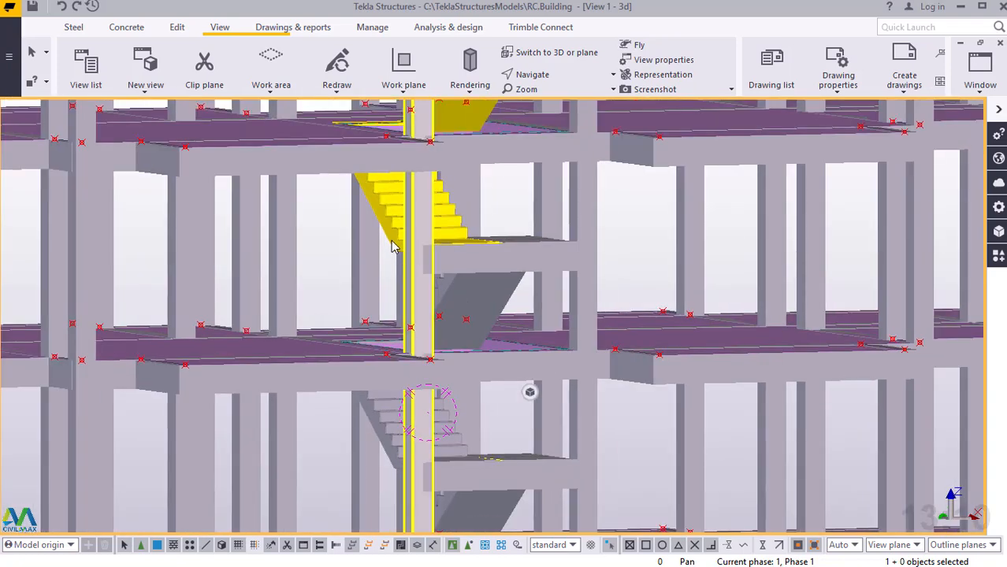
pyautogui.scroll(3, 388, 230)
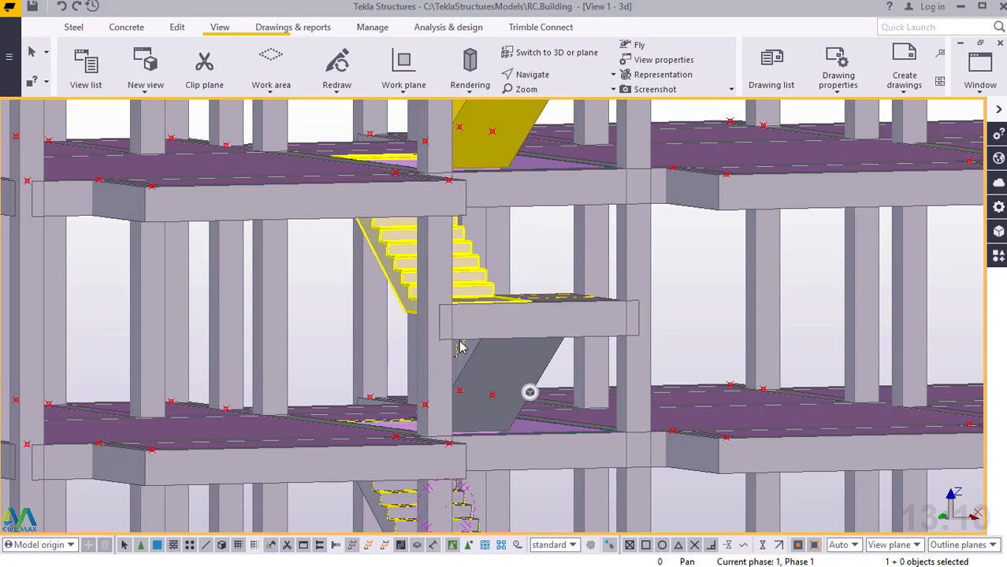
pyautogui.scroll(-2, 507, 263)
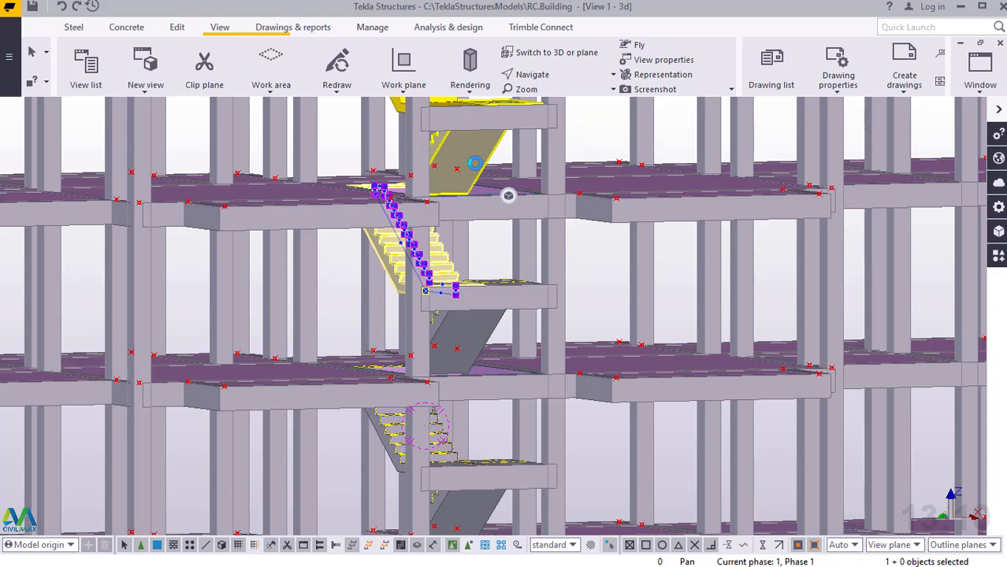
pyautogui.keyDown('shift'); pyautogui.click(475, 167); pyautogui.keyUp('shift')
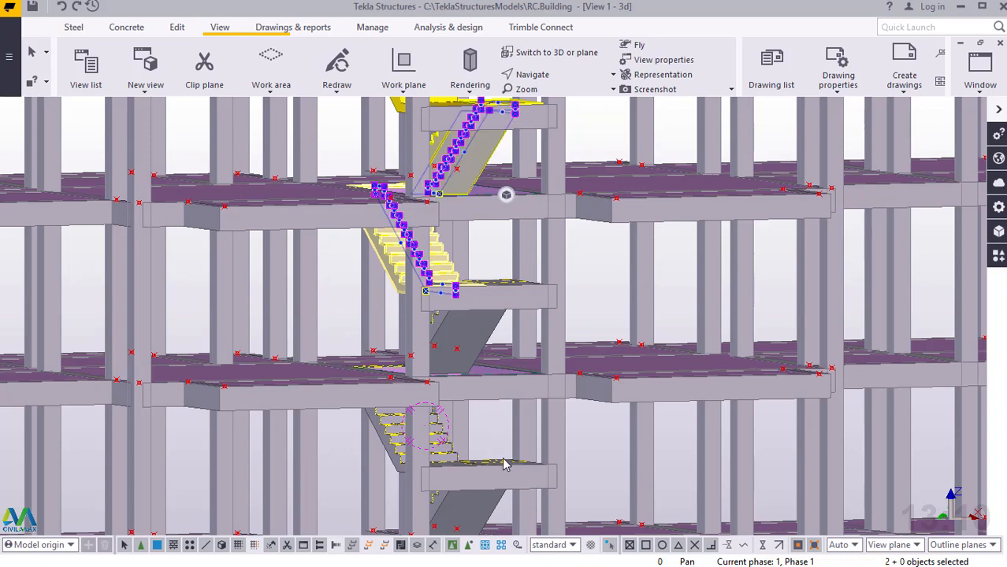
pyautogui.scroll(-4, 508, 469)
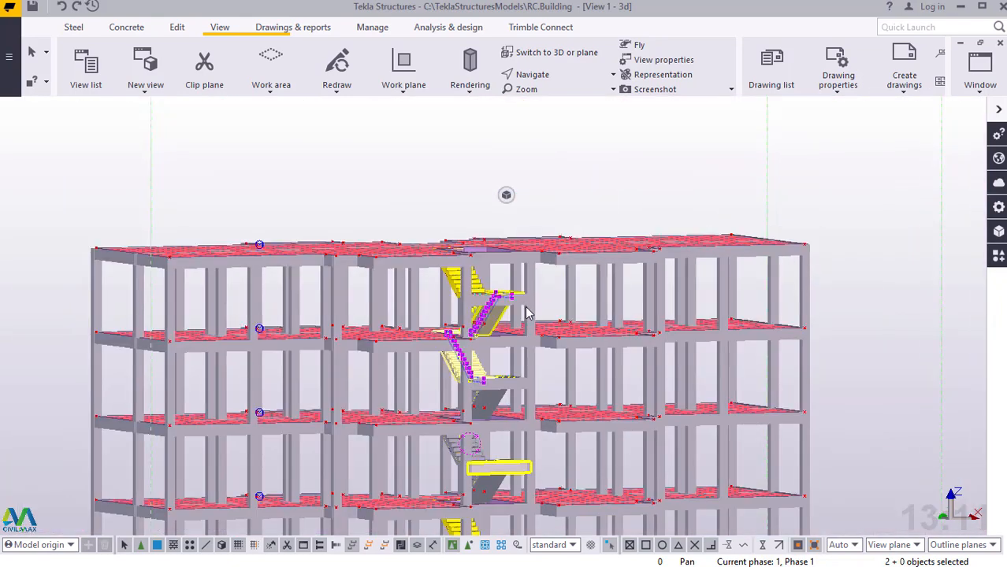
pyautogui.scroll(5, 475, 296)
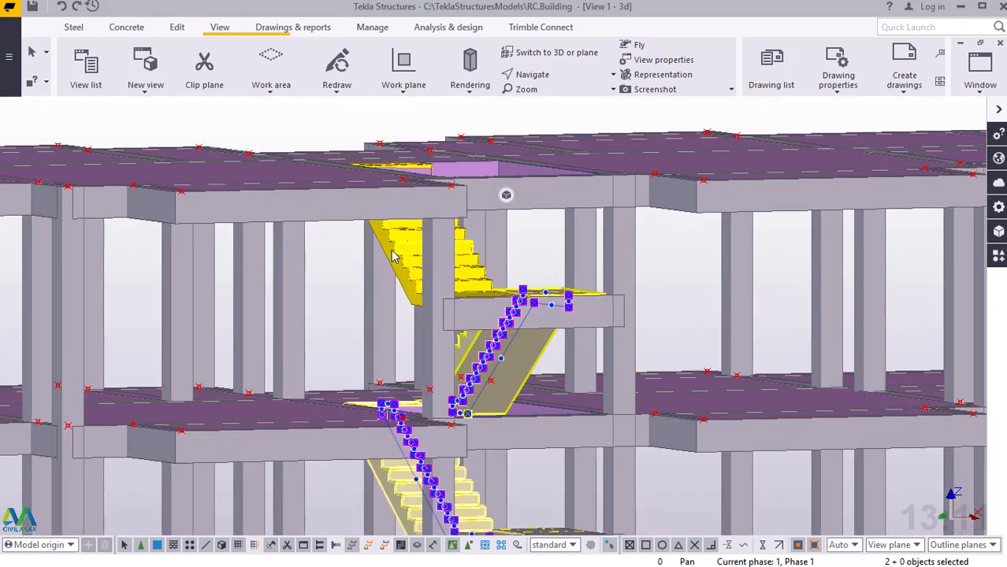
pyautogui.click(381, 246)
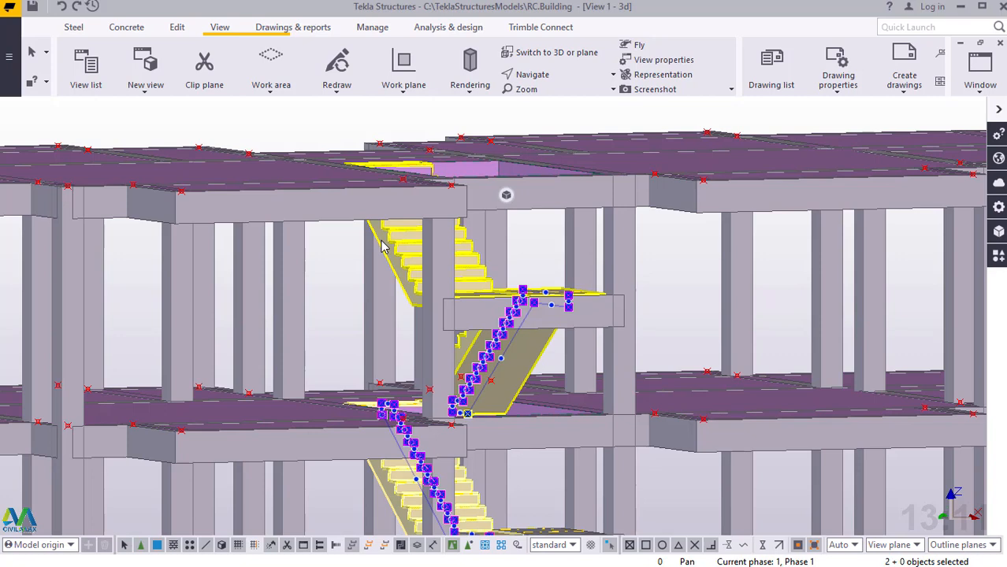
pyautogui.keyDown('shift'); pyautogui.click(381, 247); pyautogui.keyUp('shift')
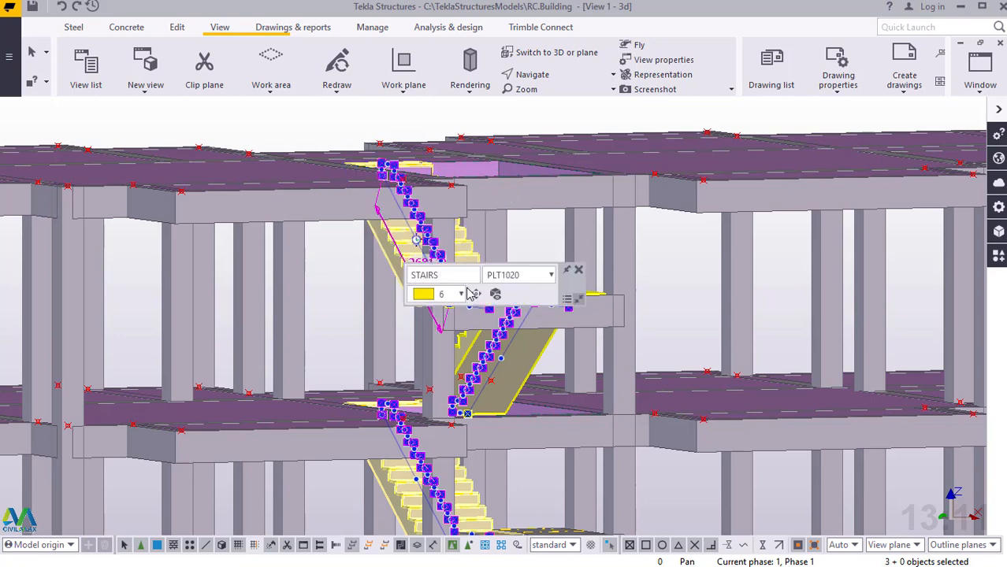
pyautogui.click(462, 294)
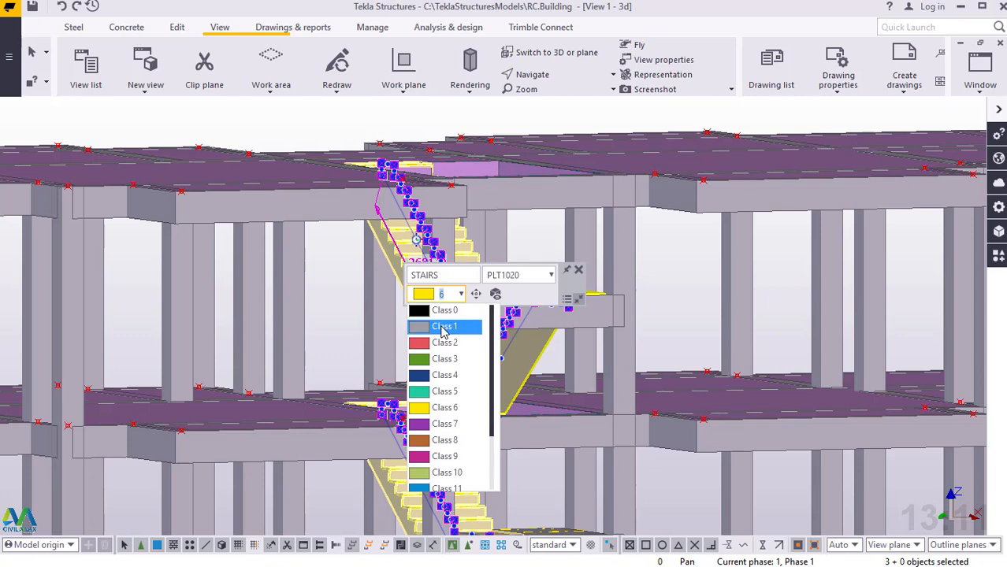
pyautogui.click(441, 328)
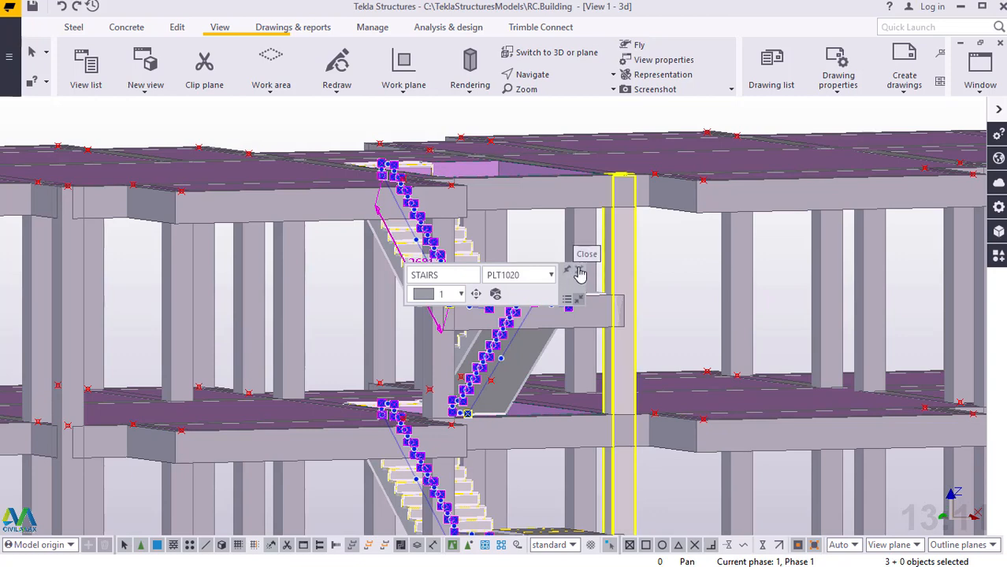
pyautogui.click(578, 272)
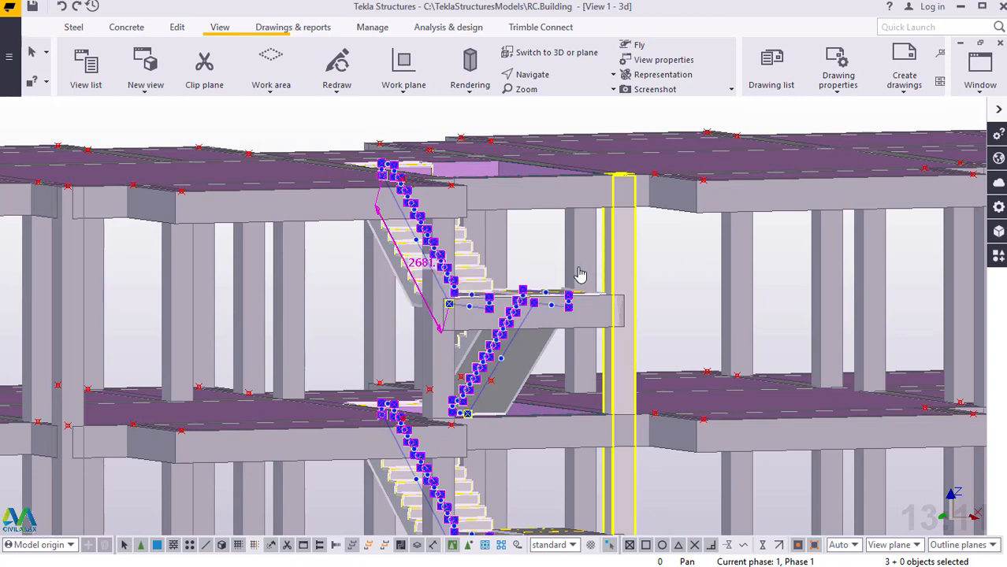
pyautogui.click(673, 251)
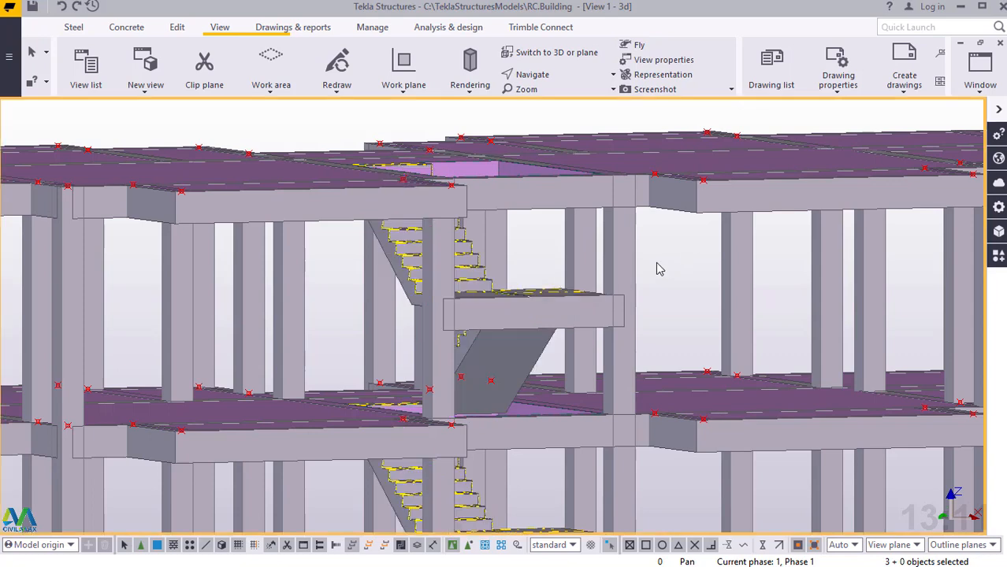
# Redraw the 3D view of the upper storeys
pyautogui.scroll(-3, 630, 283)
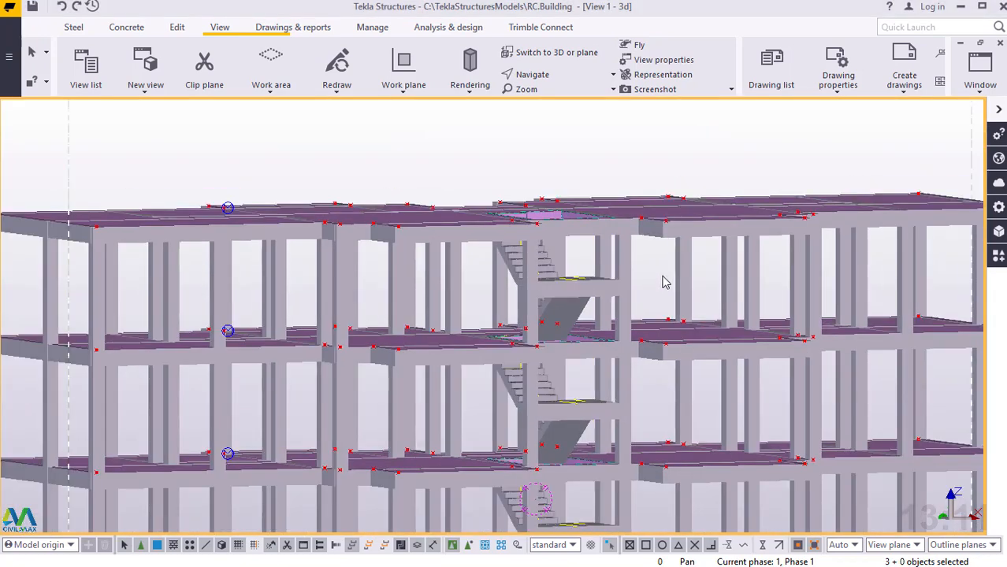
pyautogui.rightClick(660, 269)
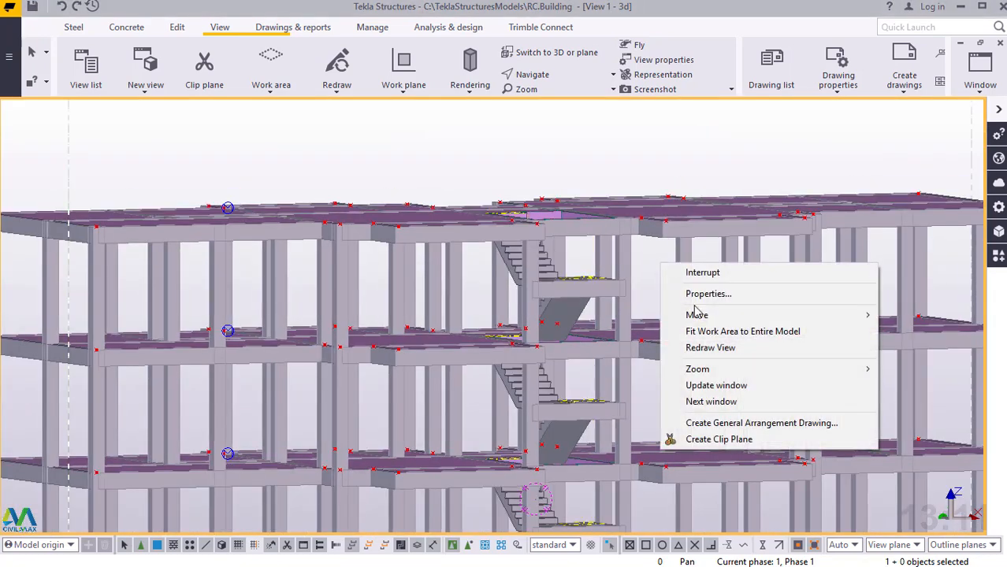
pyautogui.click(708, 350)
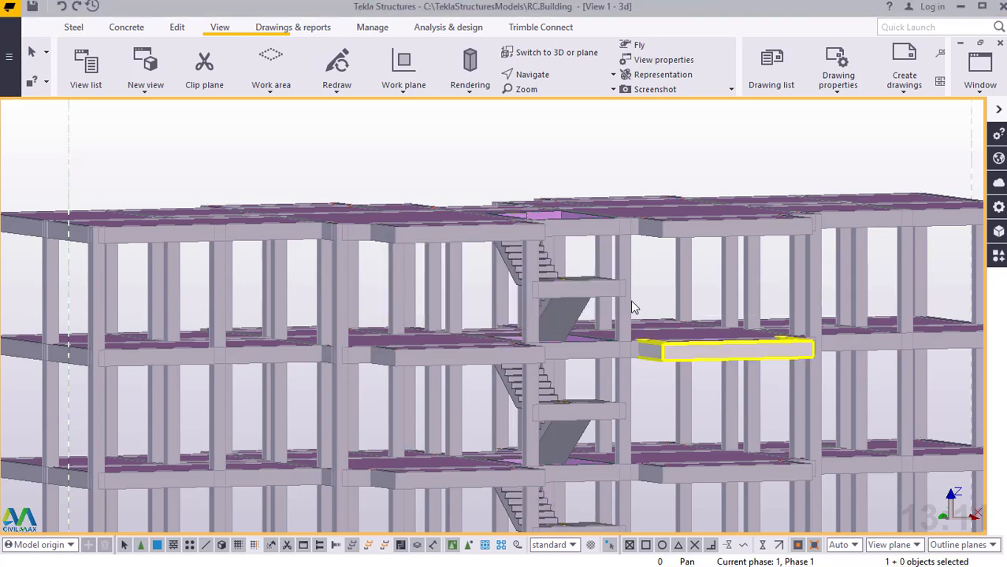
# Change the lowest long stair flight with its attached landing from the ground storey to Class 1
pyautogui.keyDown('ctrl'); pyautogui.moveTo(534, 320); pyautogui.dragTo(597, 309, button='middle'); pyautogui.keyUp('ctrl')
pyautogui.scroll(-2, 597, 310)
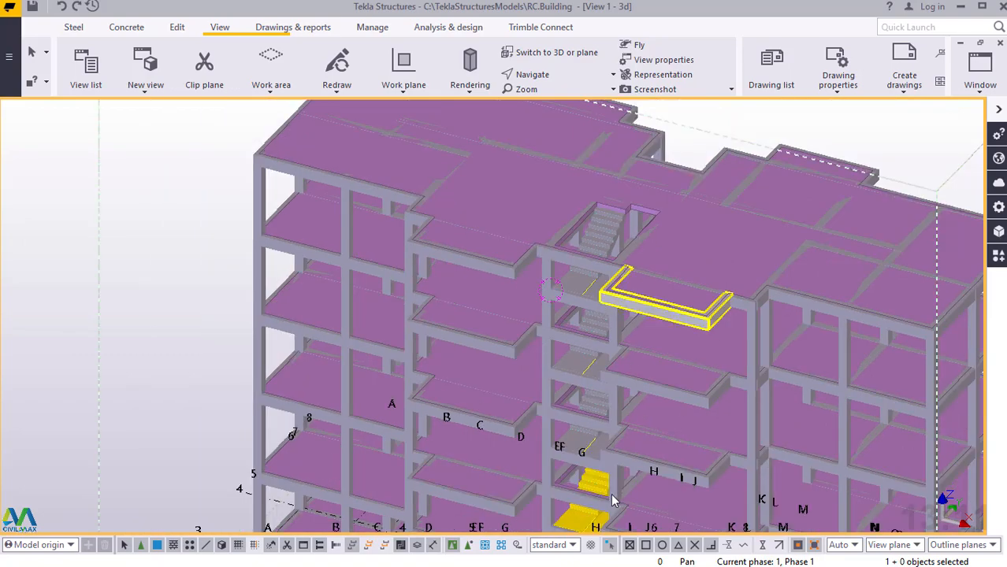
pyautogui.scroll(-1, 621, 497)
pyautogui.scroll(-1, 599, 526)
pyautogui.scroll(4, 599, 522)
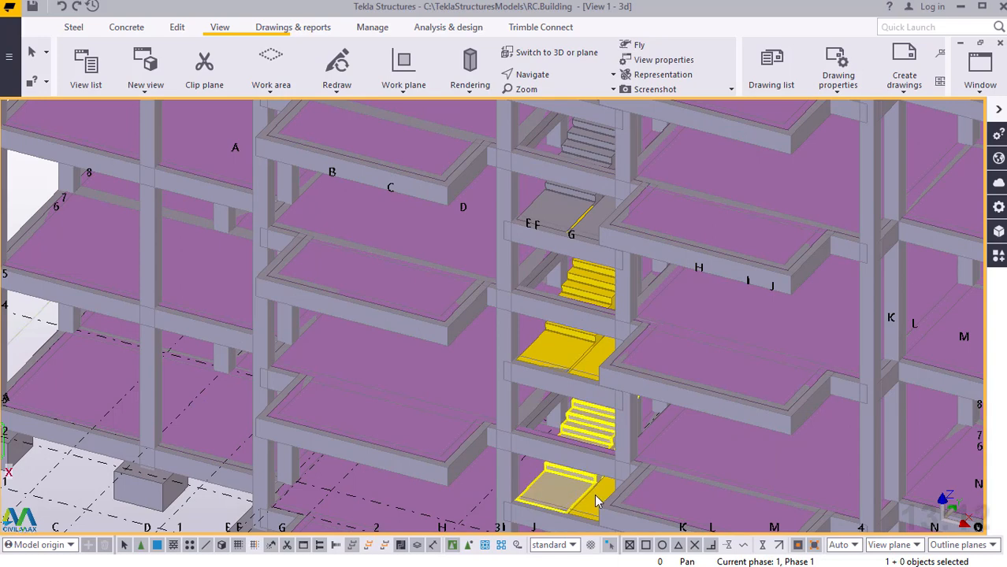
pyautogui.click(596, 496)
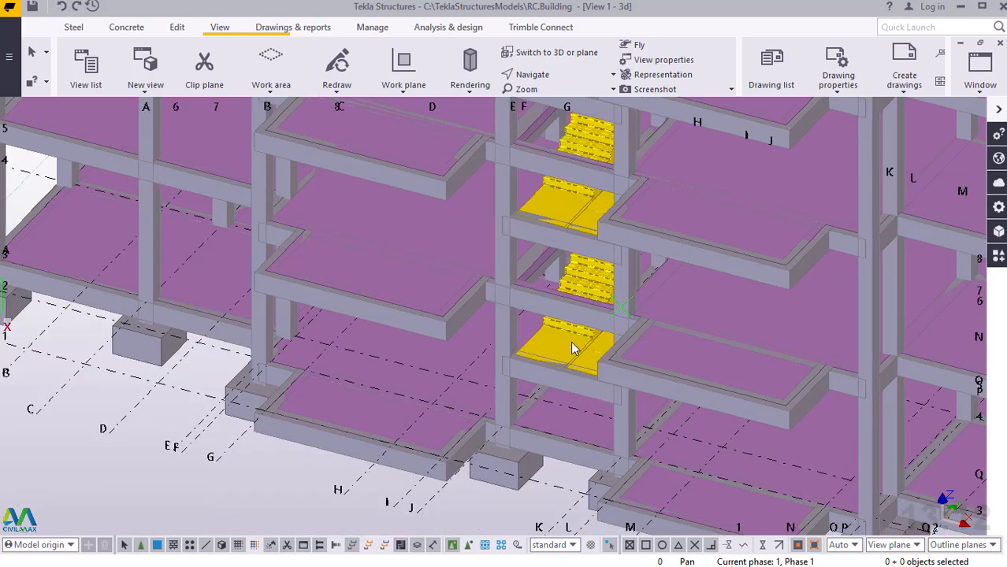
pyautogui.scroll(2, 573, 349)
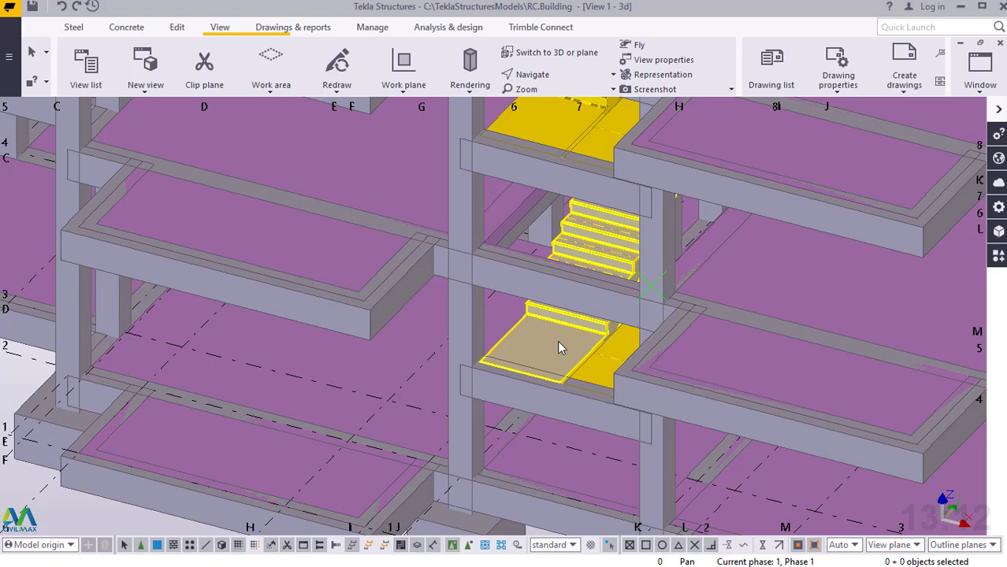
pyautogui.click(558, 343)
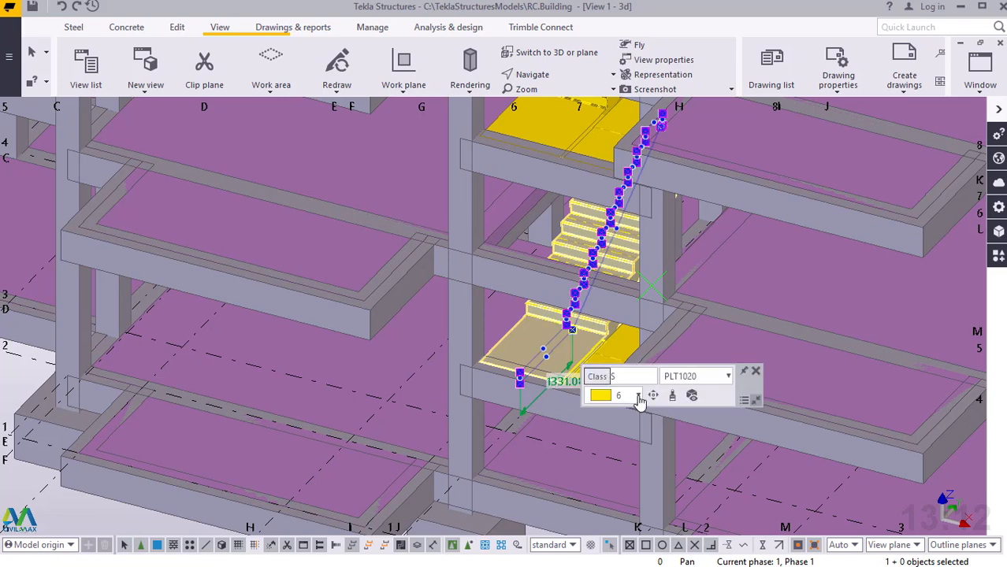
pyautogui.click(638, 396)
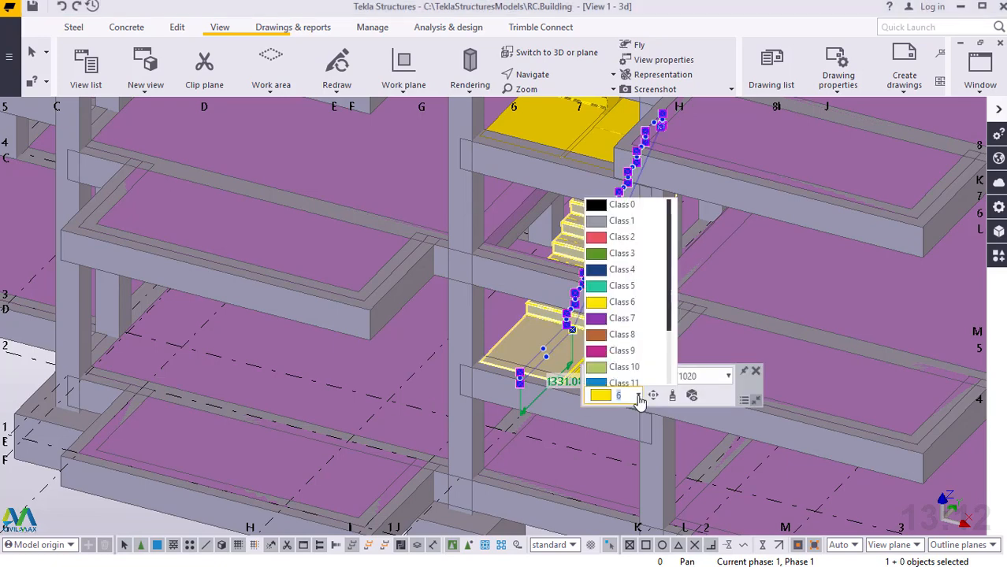
pyautogui.click(620, 221)
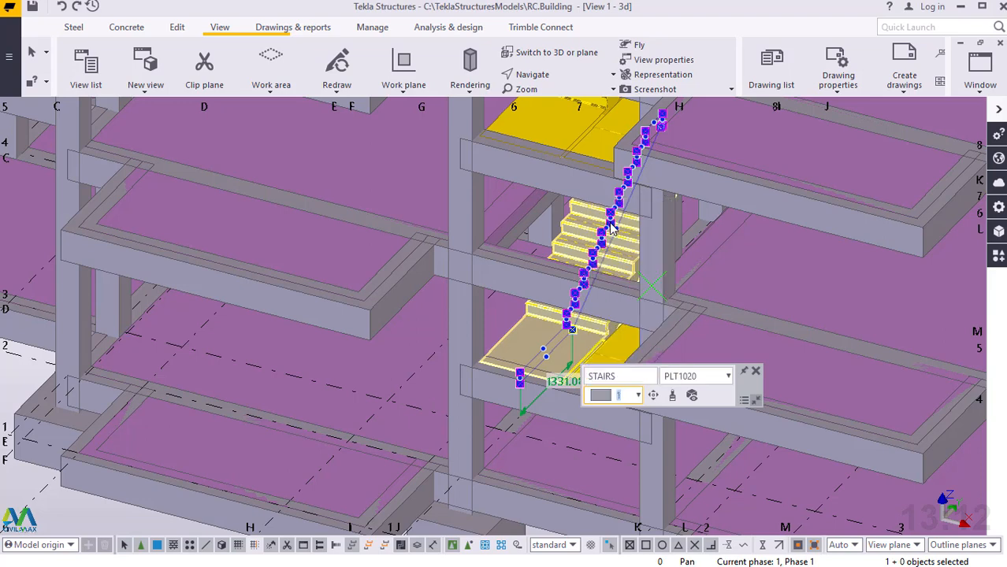
pyautogui.click(755, 372)
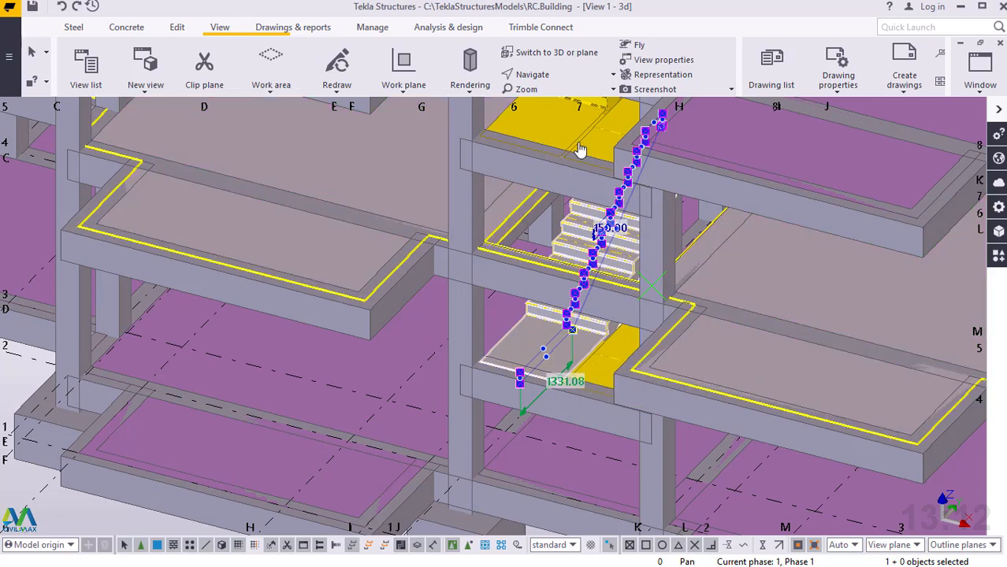
# Change the adjoining flight beside the lowest stair landing to Class 1
pyautogui.click(624, 349)
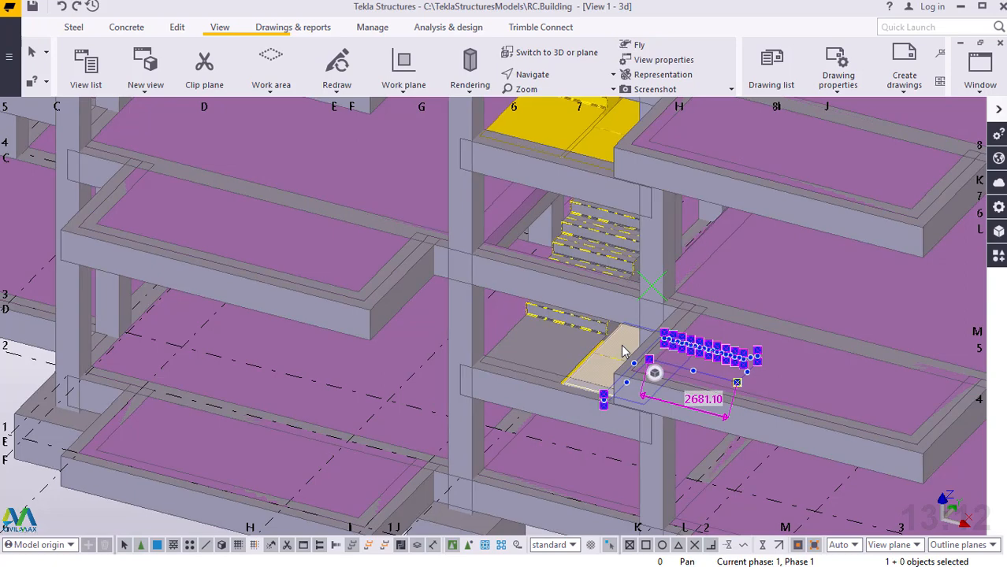
pyautogui.click(653, 373)
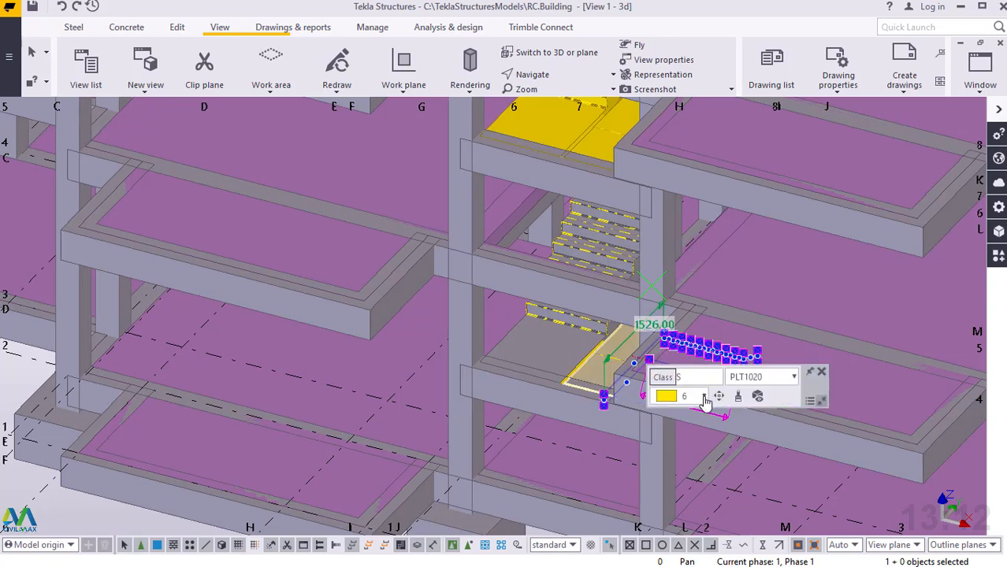
pyautogui.click(704, 397)
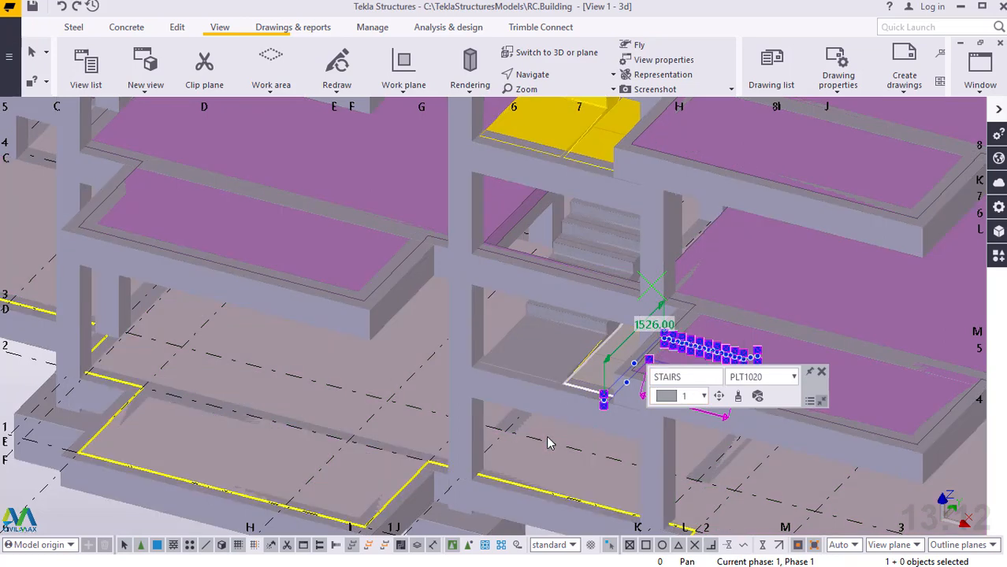
# Select both yellow stair flights meeting at the next landing up and change them together to Class 1
pyautogui.scroll(3, 568, 425)
pyautogui.scroll(-2, 534, 465)
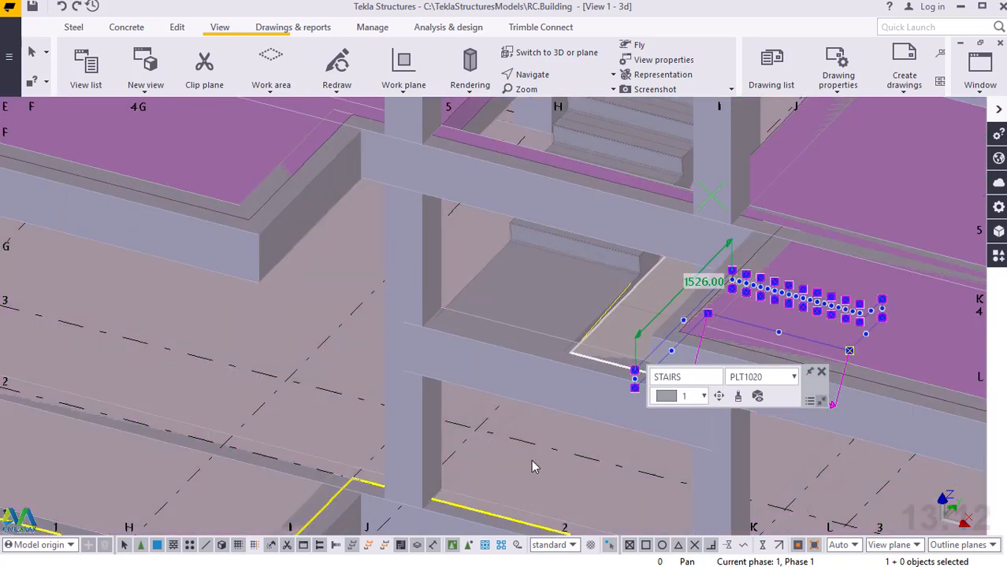
pyautogui.scroll(-3, 540, 456)
pyautogui.scroll(-3, 553, 168)
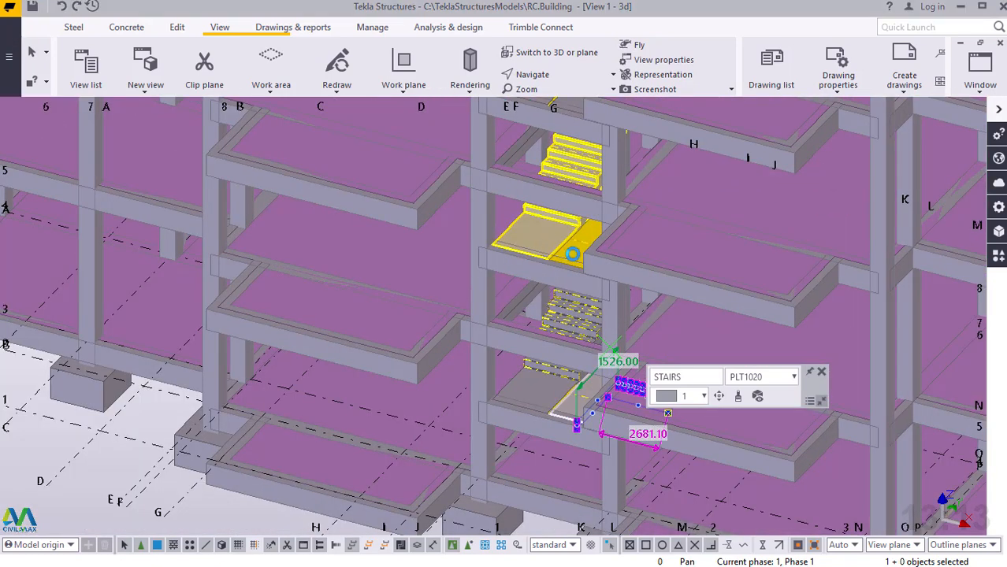
pyautogui.click(572, 255)
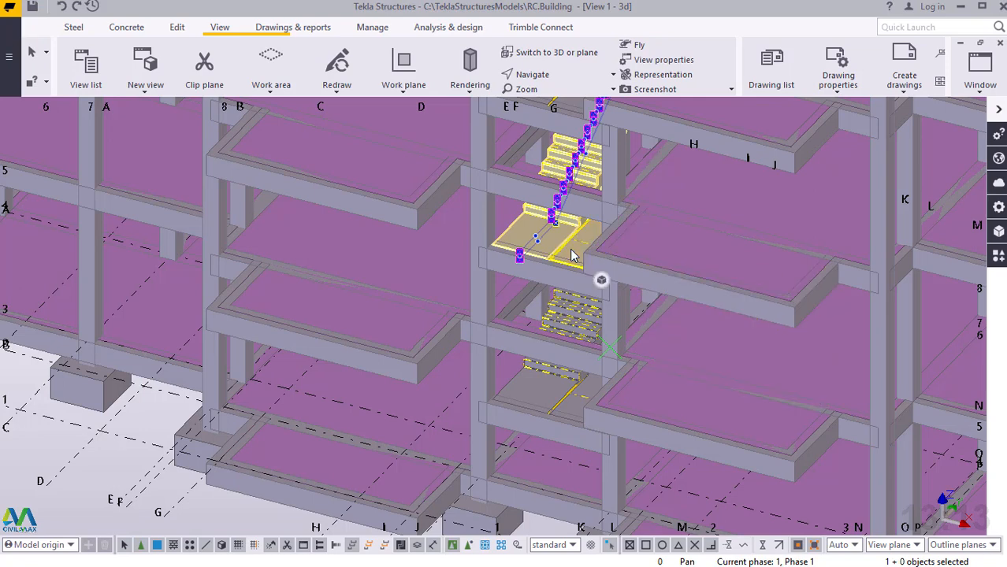
pyautogui.keyDown('ctrl'); pyautogui.click(573, 254); pyautogui.keyUp('ctrl')
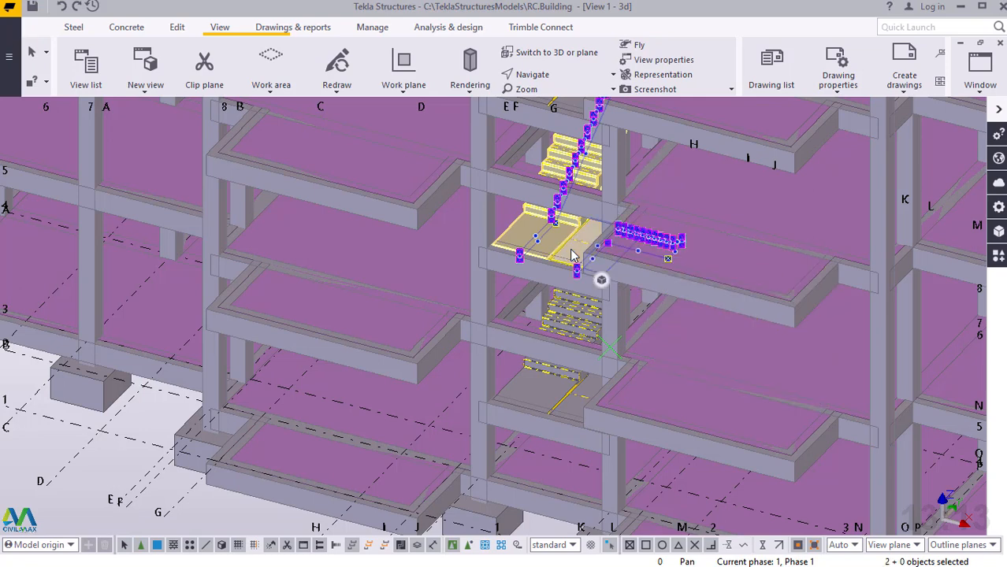
pyautogui.moveTo(603, 282)
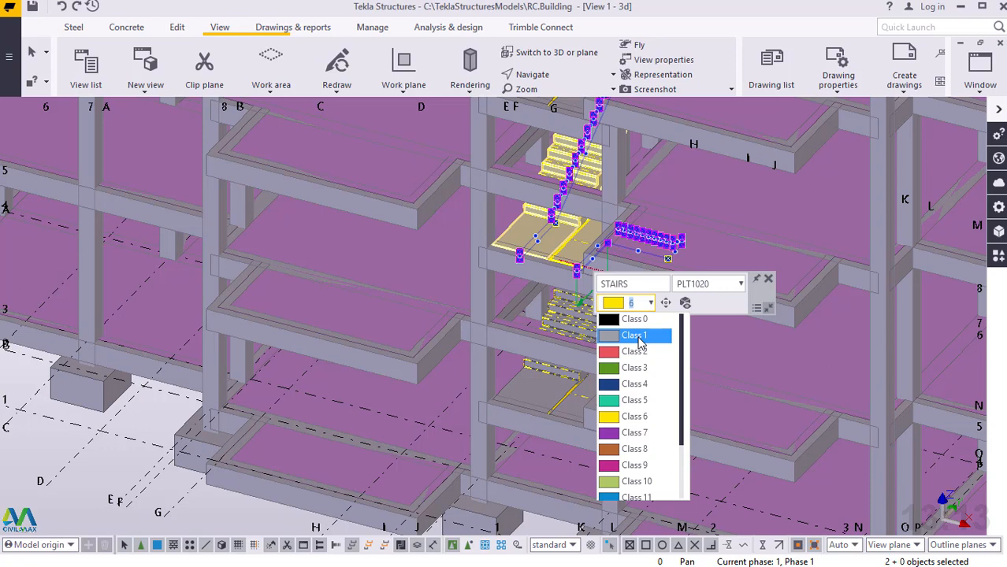
pyautogui.click(638, 337)
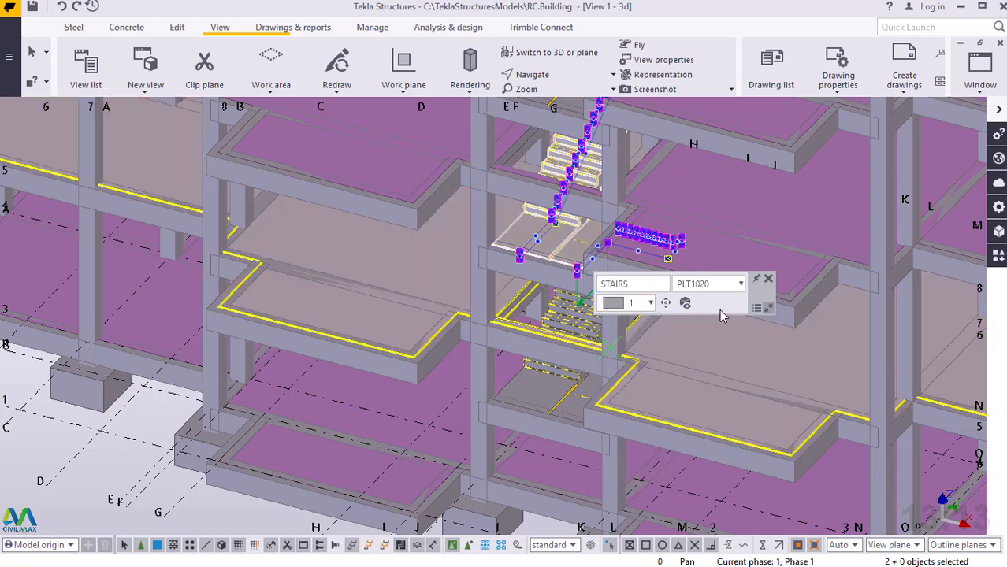
pyautogui.click(769, 279)
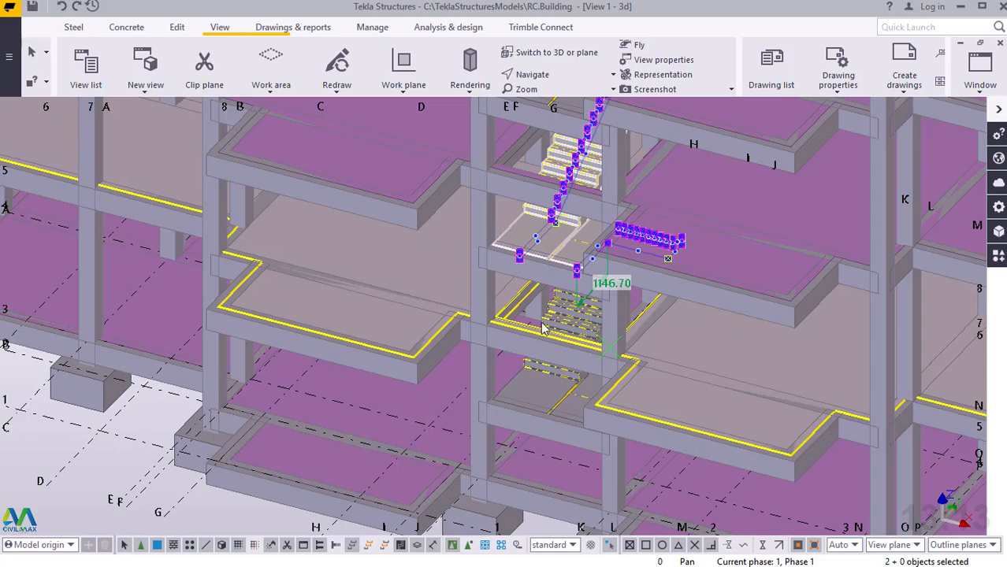
# Inspect the recoloured lower stair flights from the side, clear their selection and redraw the 3D view
pyautogui.scroll(1, 581, 320)
pyautogui.scroll(1, 580, 321)
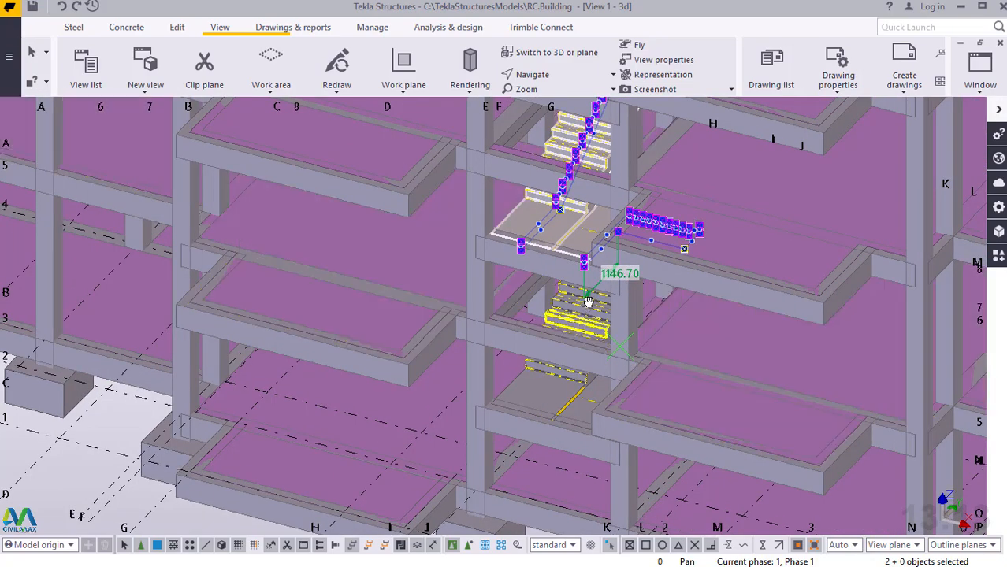
pyautogui.scroll(1, 585, 308)
pyautogui.scroll(1, 618, 263)
pyautogui.keyDown('ctrl'); pyautogui.moveTo(628, 258); pyautogui.dragTo(774, 251, button='middle'); pyautogui.keyUp('ctrl')
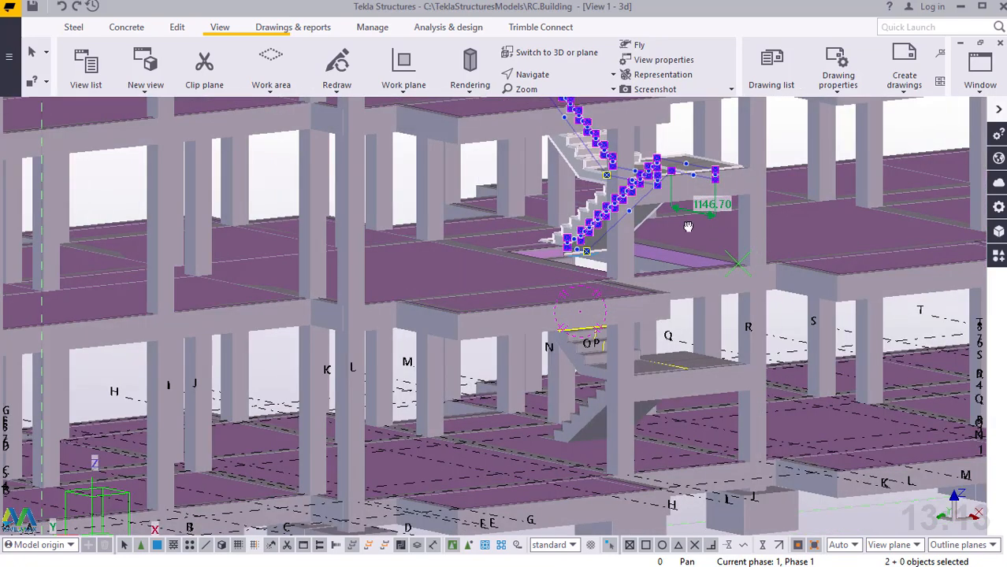
pyautogui.scroll(2, 669, 222)
pyautogui.scroll(3, 671, 228)
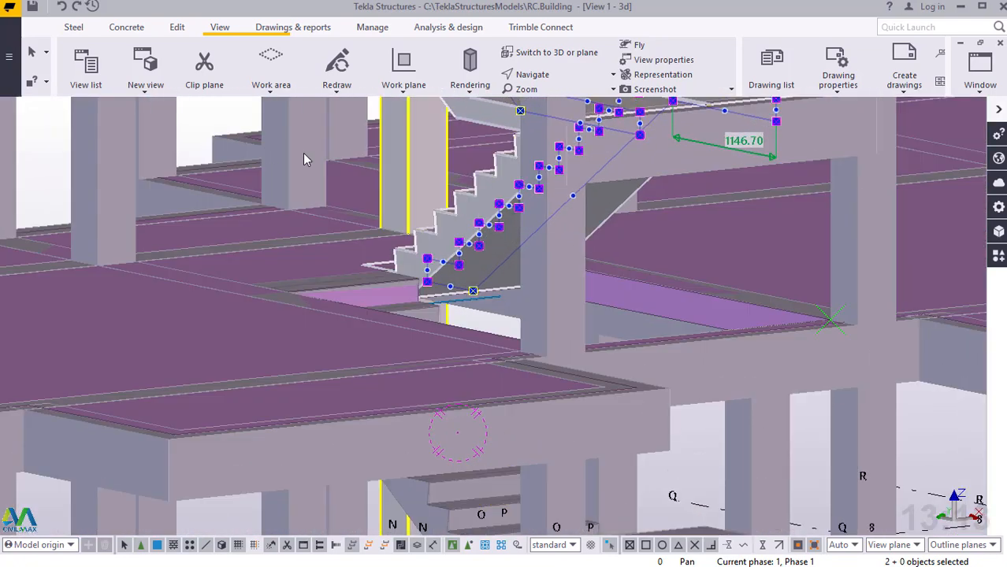
pyautogui.click(209, 114)
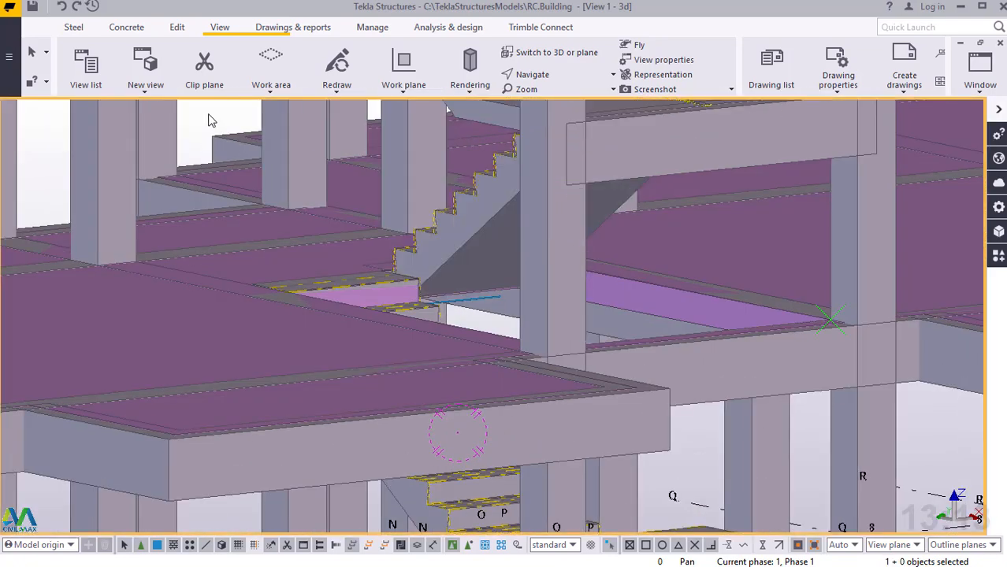
pyautogui.rightClick(209, 120)
pyautogui.click(265, 201)
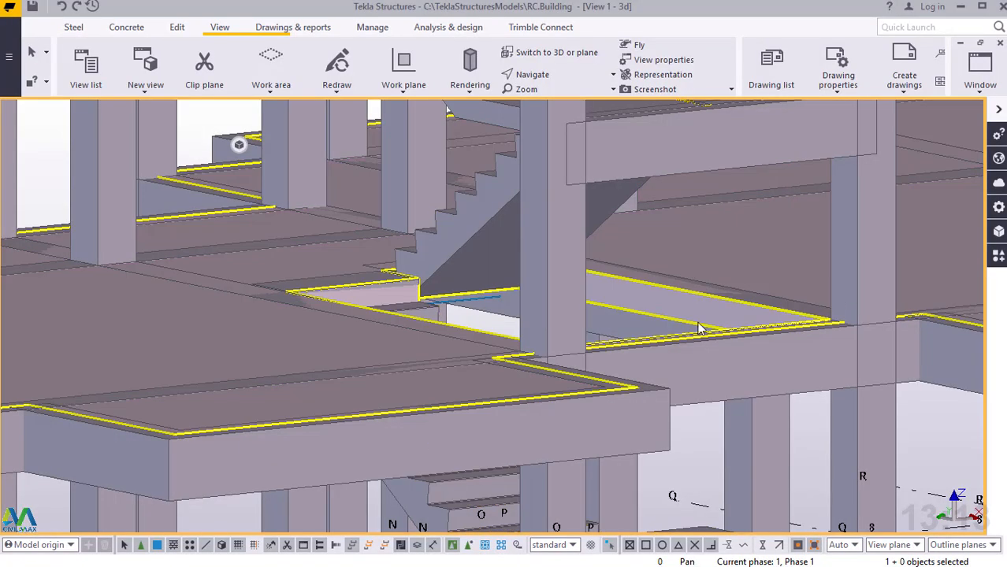
# Set the 3D view's projection to Perspective in the view properties and apply it to the view
pyautogui.scroll(-5, 224, 183)
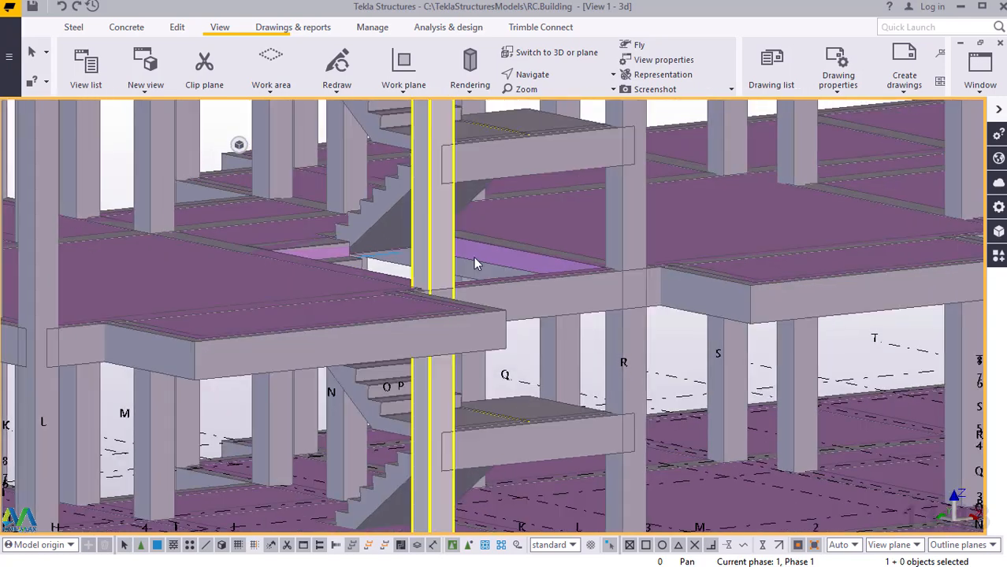
pyautogui.click(656, 62)
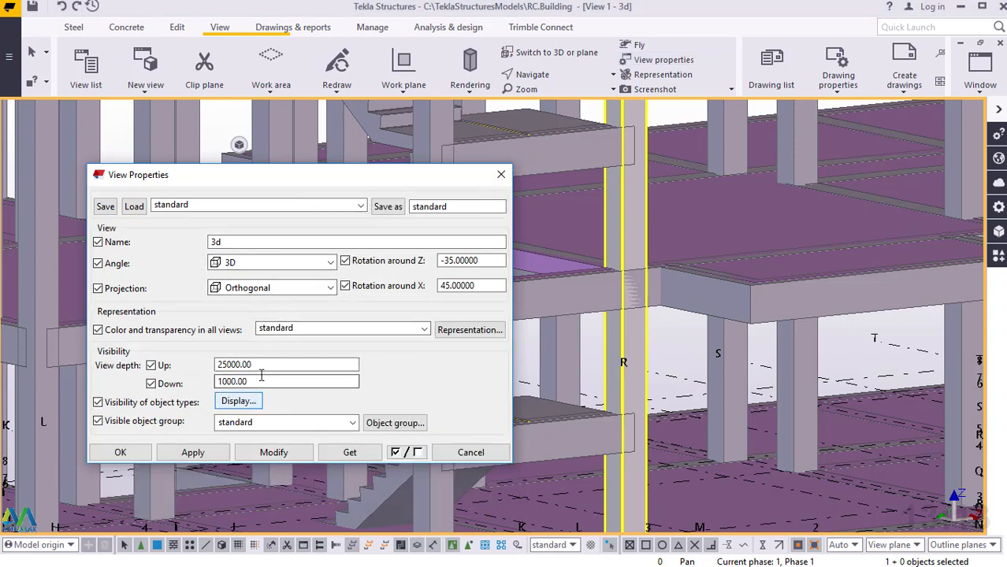
pyautogui.click(330, 287)
pyautogui.click(272, 321)
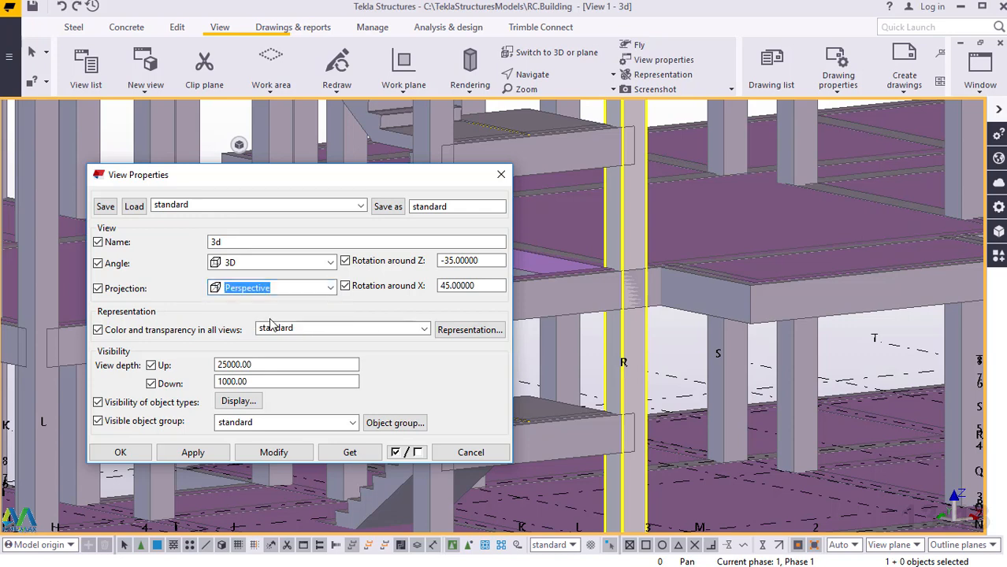
pyautogui.click(272, 454)
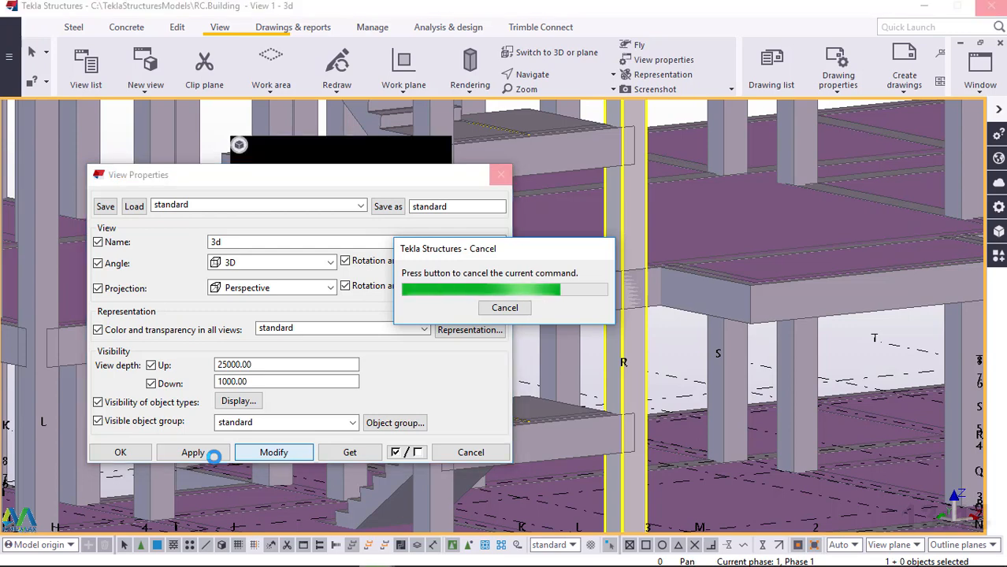
pyautogui.click(189, 452)
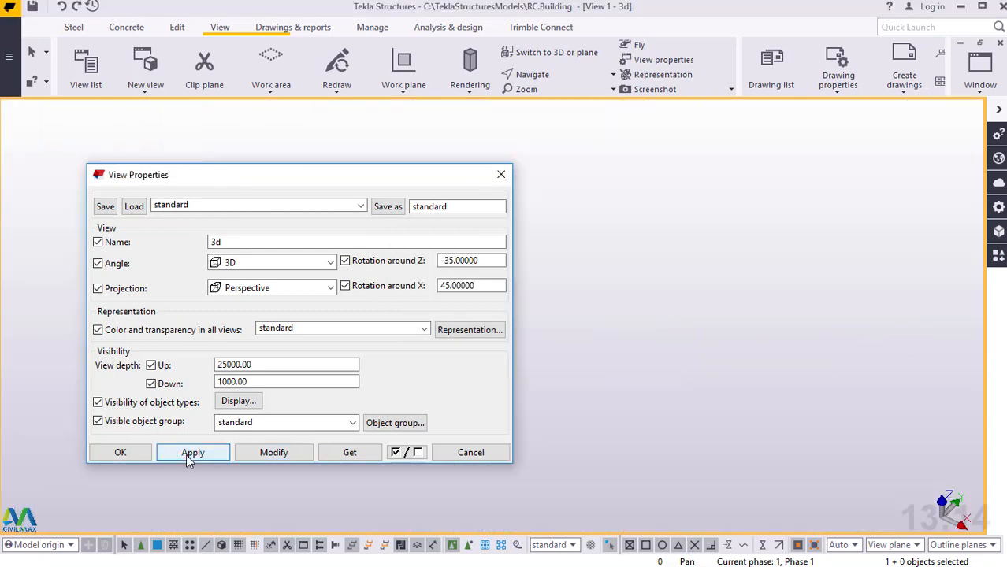
pyautogui.click(119, 453)
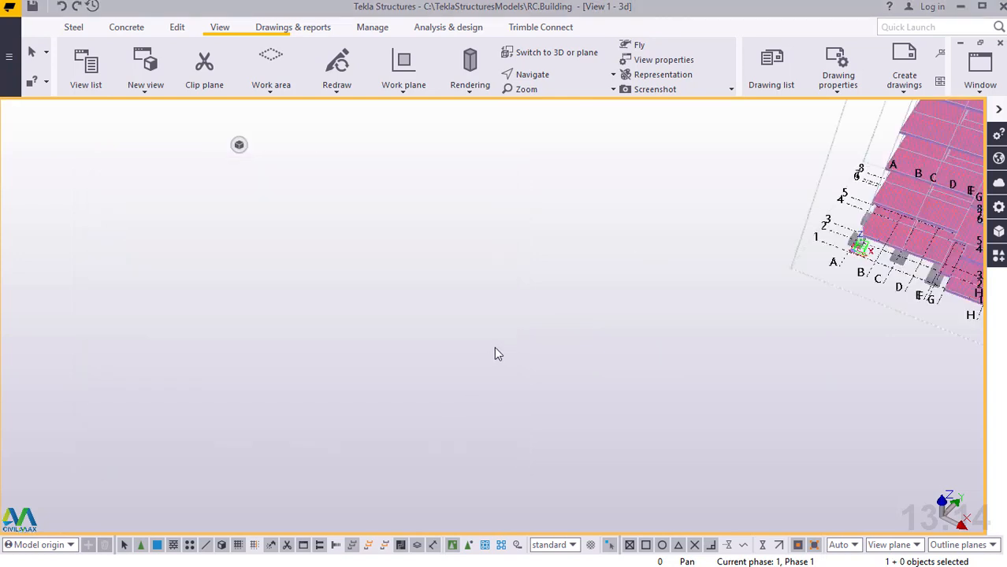
# Examine the whole building and its floor edges in the perspective view, from overall extent to close detail
pyautogui.scroll(-5, 493, 347)
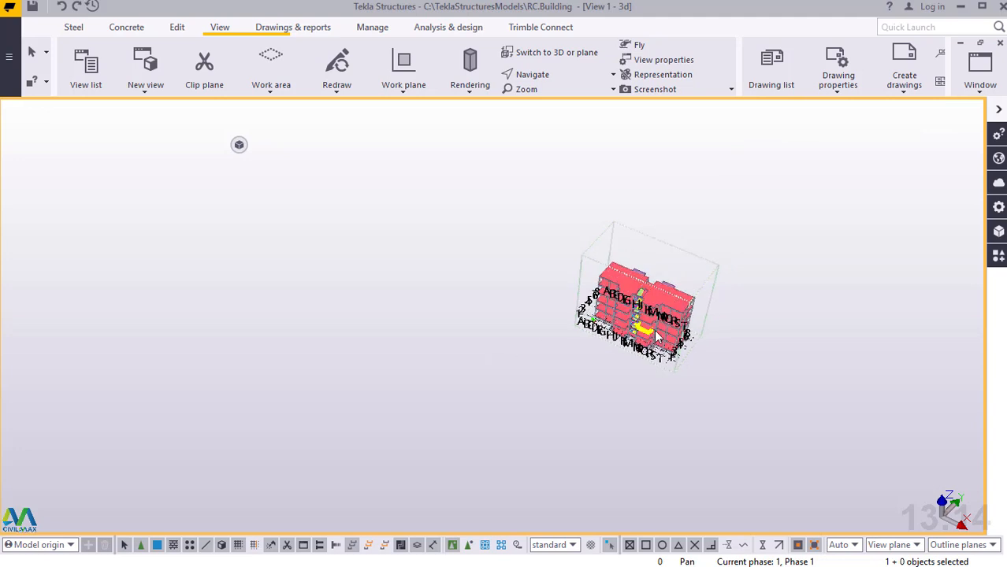
pyautogui.scroll(2, 656, 334)
pyautogui.scroll(1, 657, 334)
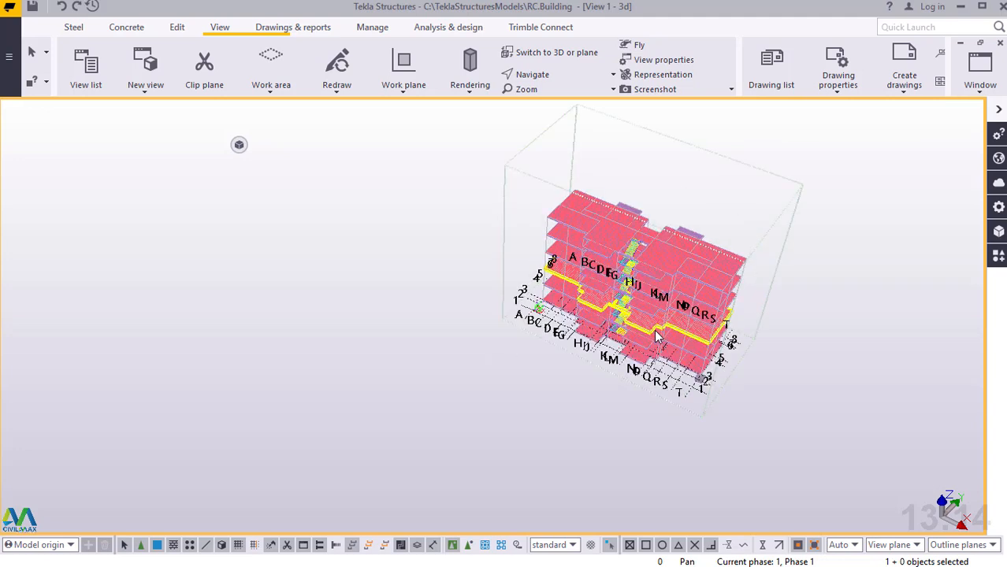
pyautogui.scroll(1, 657, 336)
pyautogui.scroll(1, 658, 335)
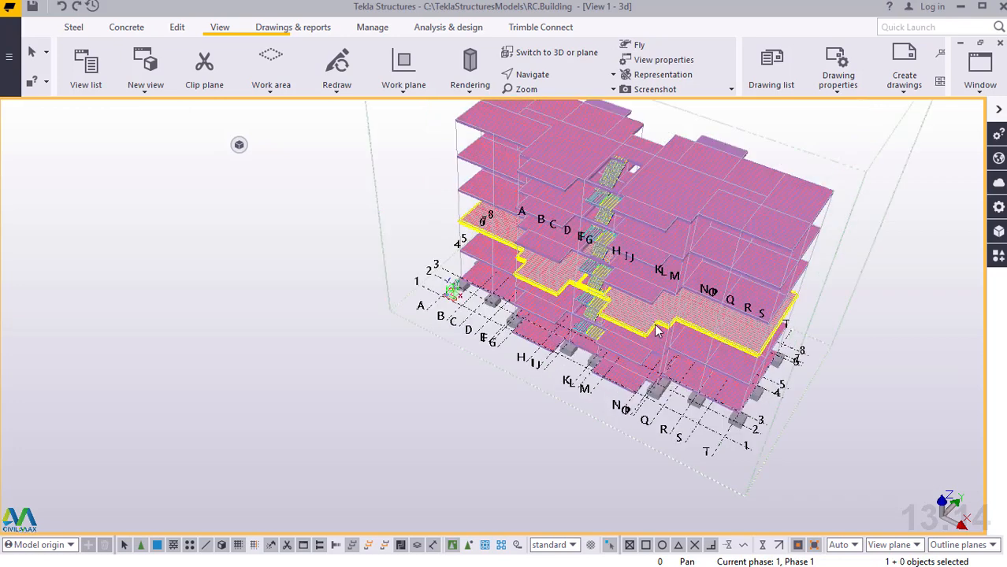
pyautogui.scroll(4, 644, 323)
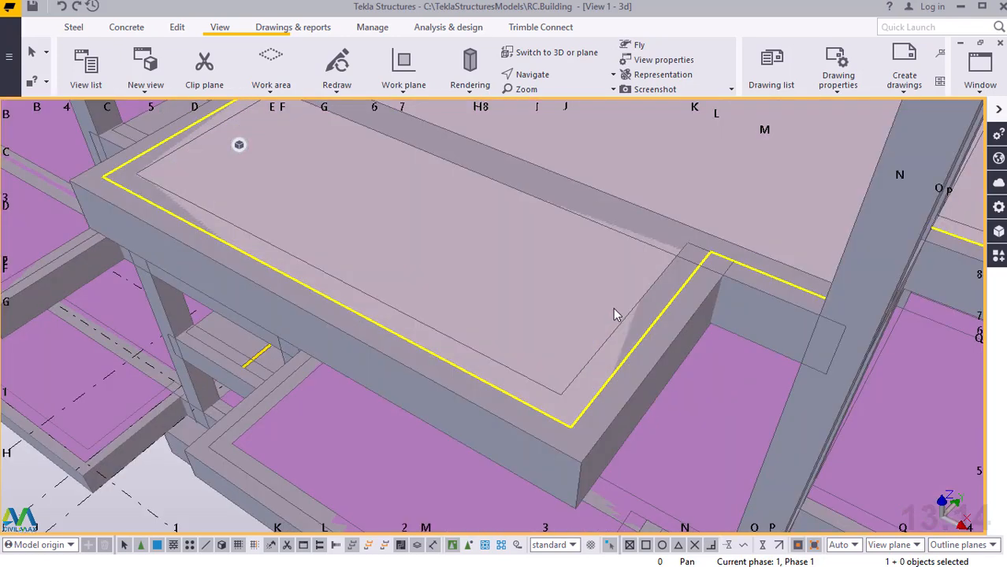
pyautogui.scroll(-2, 614, 310)
pyautogui.scroll(-5, 612, 304)
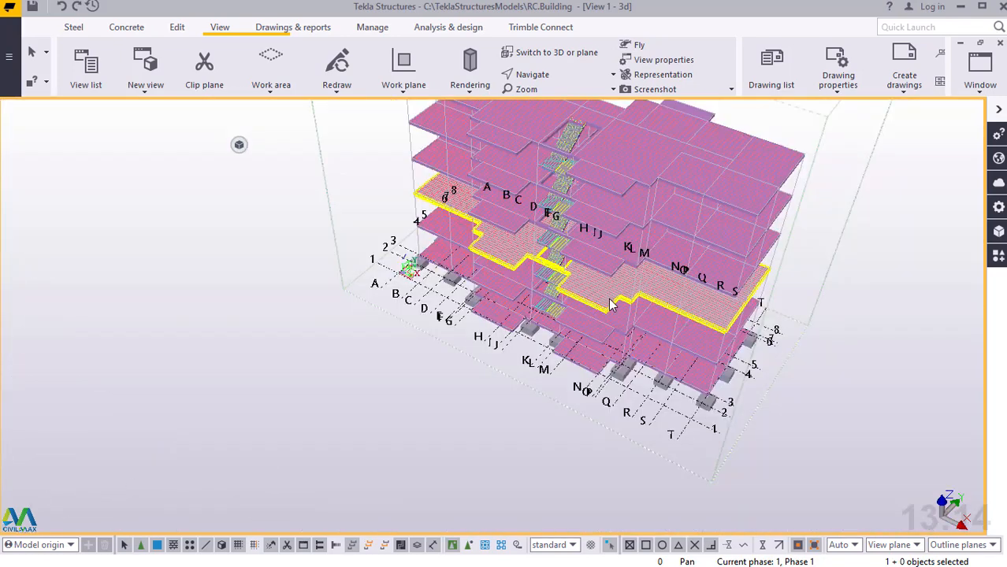
pyautogui.scroll(-1, 599, 318)
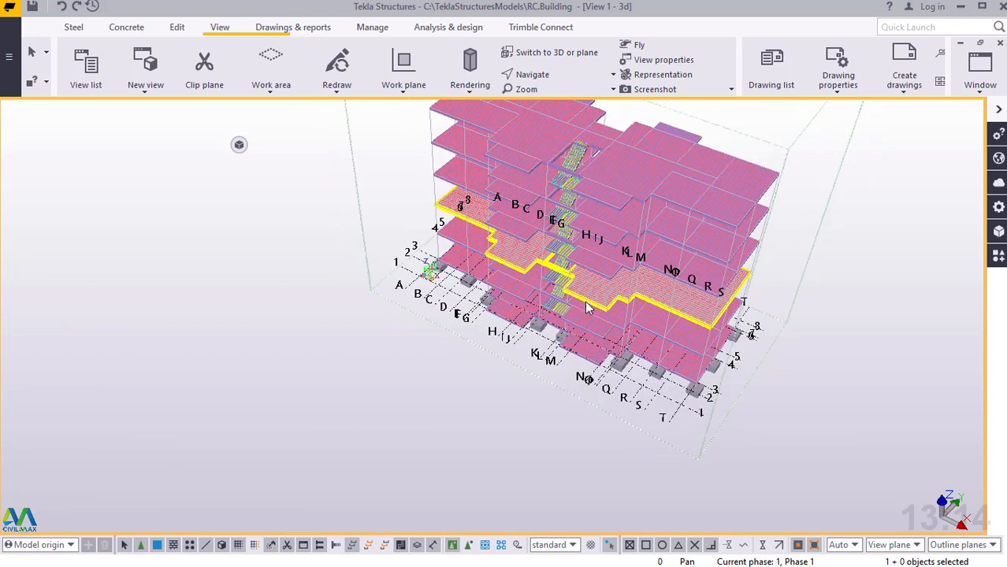
# Examine the lowest stair landing, its edge beam and the gap between its slabs, then the surrounding storeys from above
pyautogui.moveTo(589, 286)
pyautogui.keyDown('ctrl'); pyautogui.mouseDown(button='middle')
pyautogui.moveTo(600, 254)
pyautogui.moveTo(594, 291)
pyautogui.mouseUp(button='middle'); pyautogui.keyUp('ctrl')
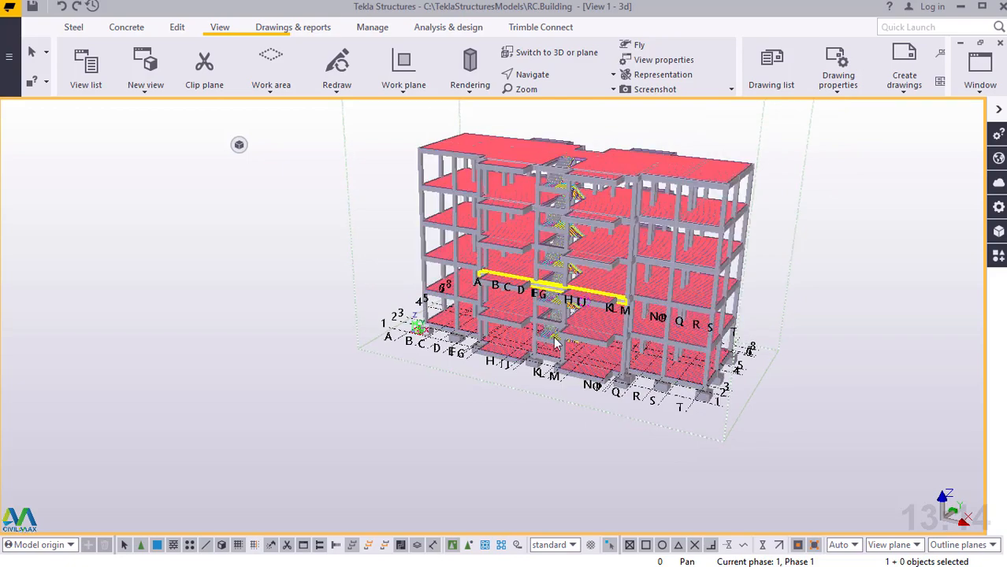
pyautogui.scroll(6, 557, 358)
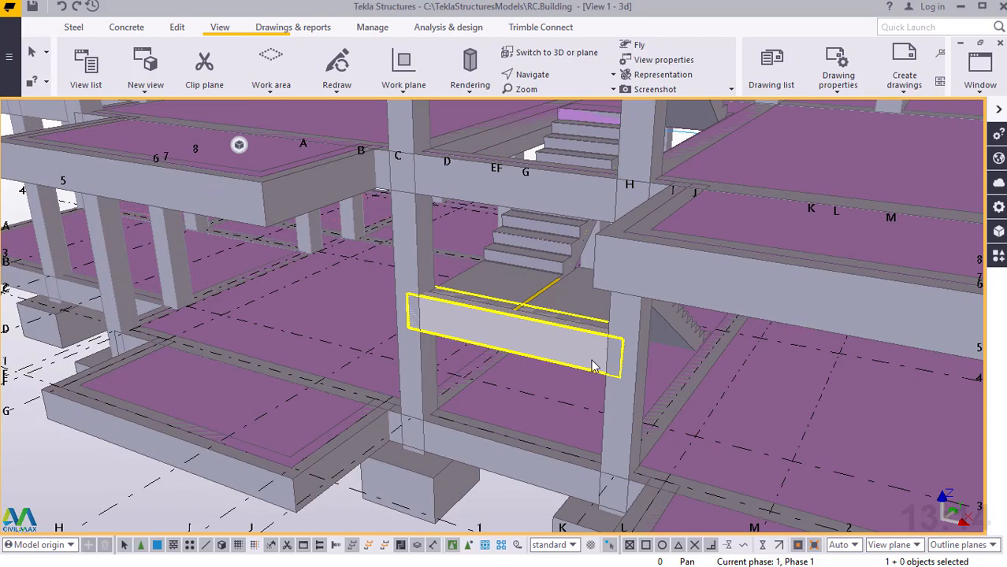
pyautogui.keyDown('ctrl'); pyautogui.moveTo(593, 366); pyautogui.dragTo(557, 278, button='middle'); pyautogui.keyUp('ctrl')
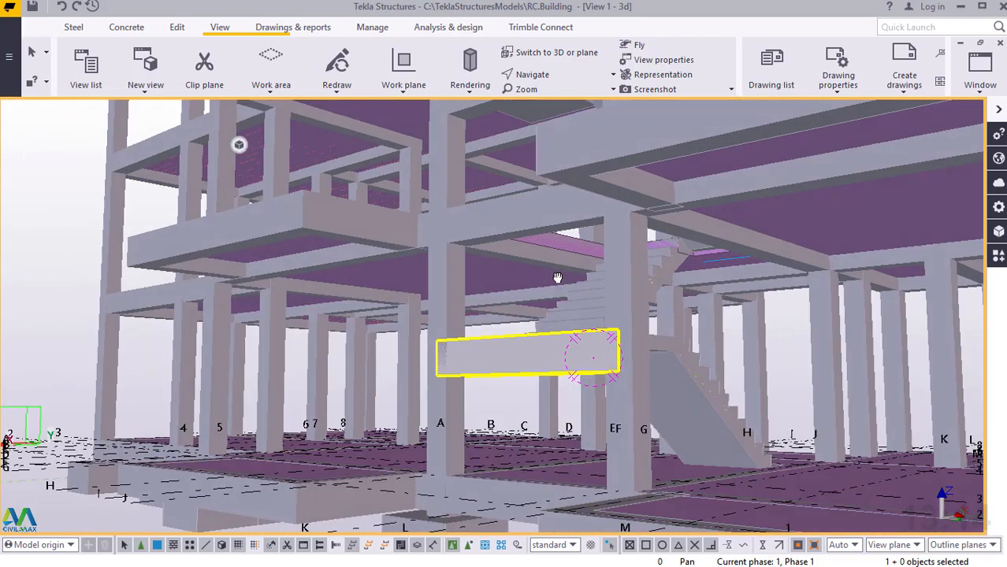
pyautogui.scroll(4, 664, 445)
pyautogui.scroll(3, 662, 439)
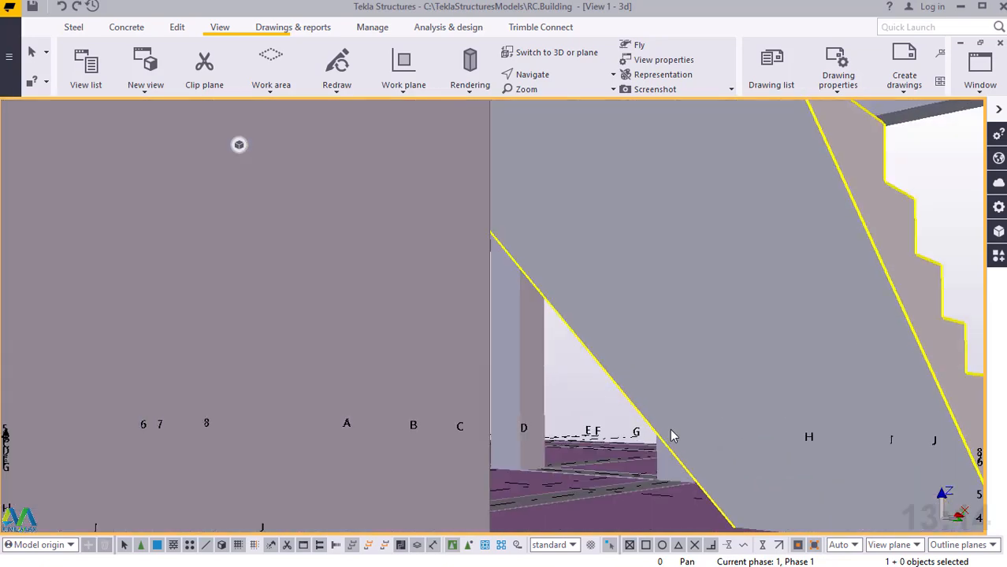
pyautogui.scroll(-3, 627, 379)
pyautogui.keyDown('ctrl'); pyautogui.moveTo(626, 378); pyautogui.dragTo(689, 437, button='middle'); pyautogui.keyUp('ctrl')
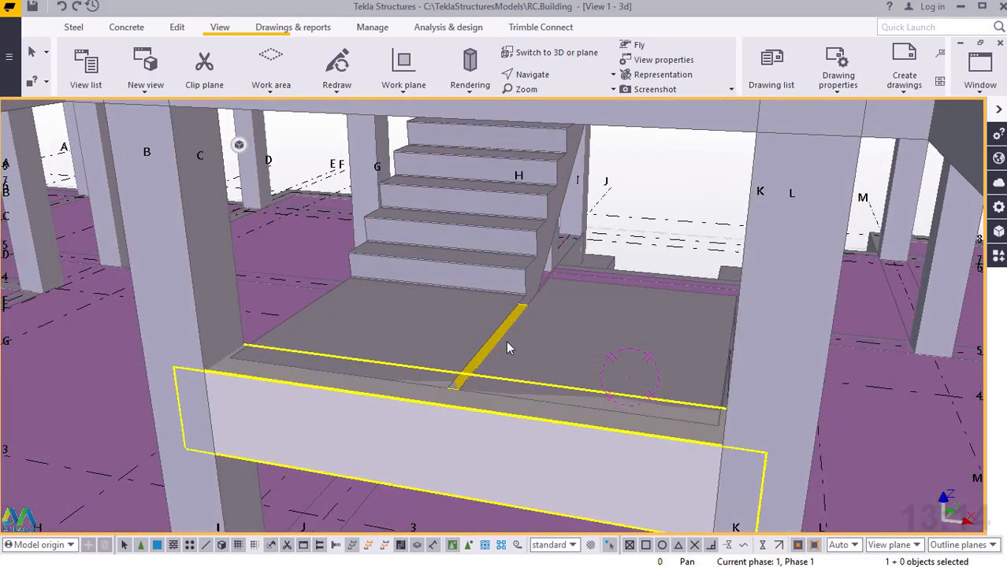
pyautogui.scroll(9, 505, 342)
pyautogui.scroll(-8, 529, 268)
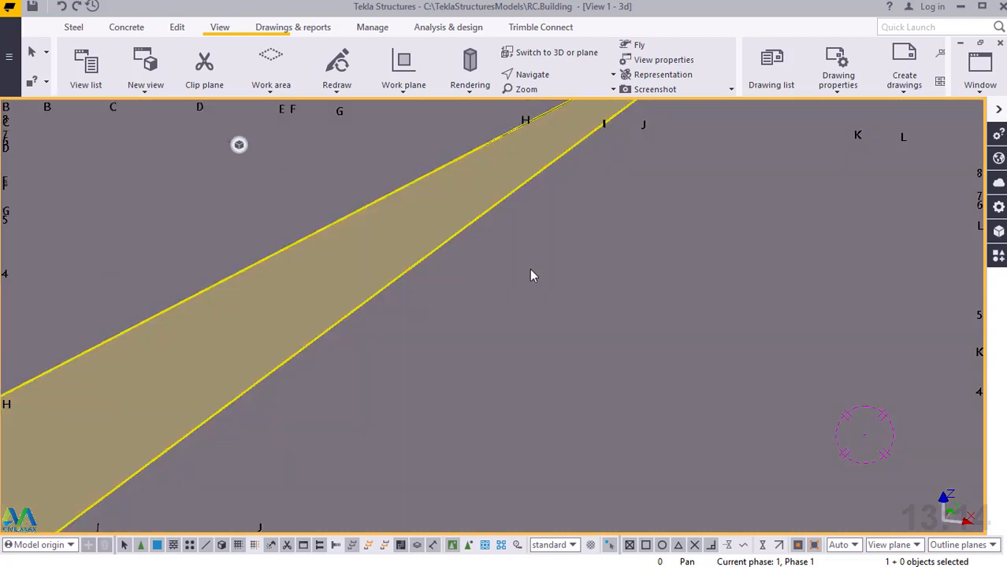
pyautogui.scroll(-3, 566, 293)
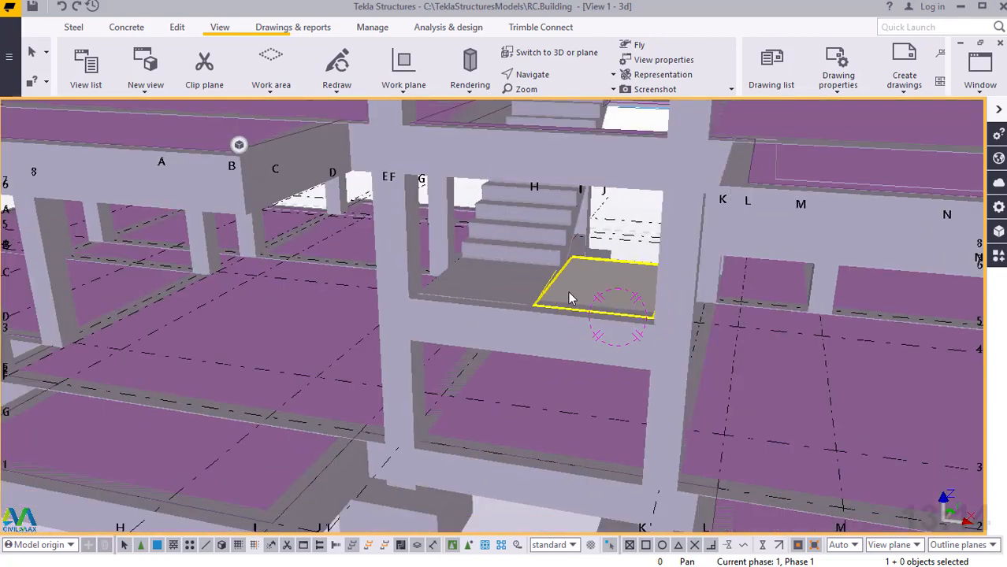
pyautogui.click(543, 282)
pyautogui.keyDown('ctrl'); pyautogui.moveTo(557, 285); pyautogui.dragTo(575, 418, button='middle'); pyautogui.keyUp('ctrl')
pyautogui.scroll(-3, 582, 411)
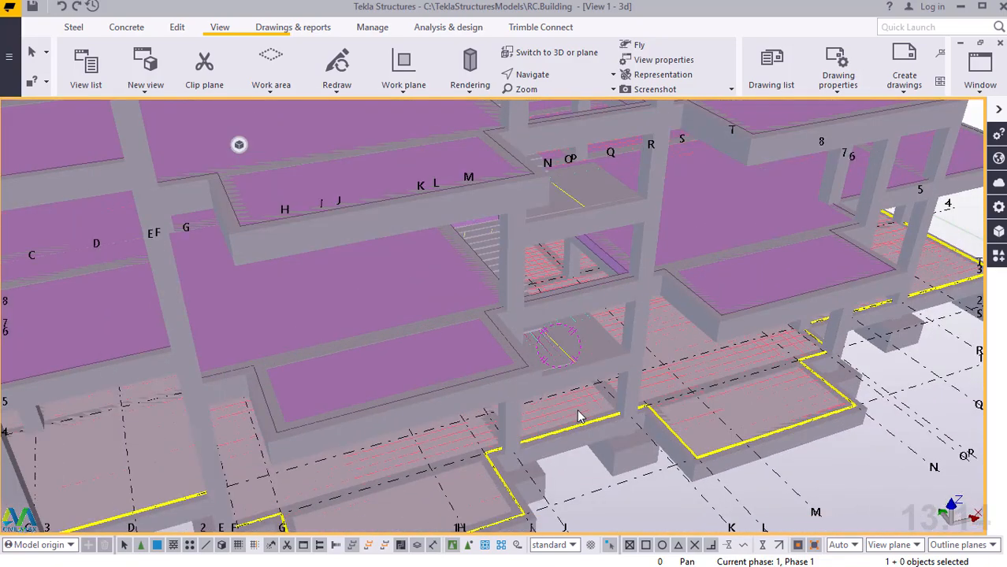
pyautogui.scroll(-3, 583, 146)
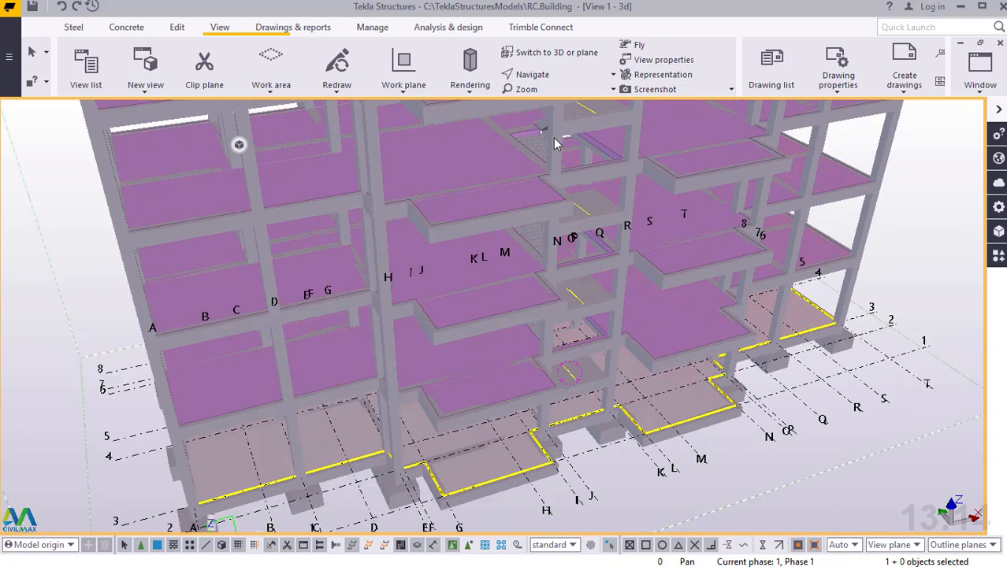
# Examine the stair flights and the stairwell opening from directly above, from the full floor plan to close detail
pyautogui.click(554, 140)
pyautogui.scroll(6, 552, 137)
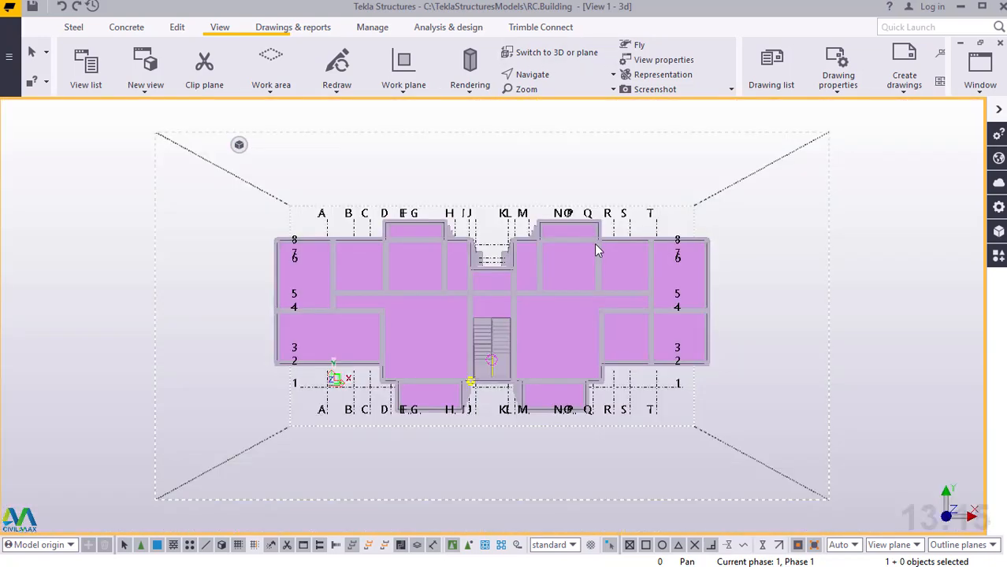
pyautogui.scroll(2, 500, 356)
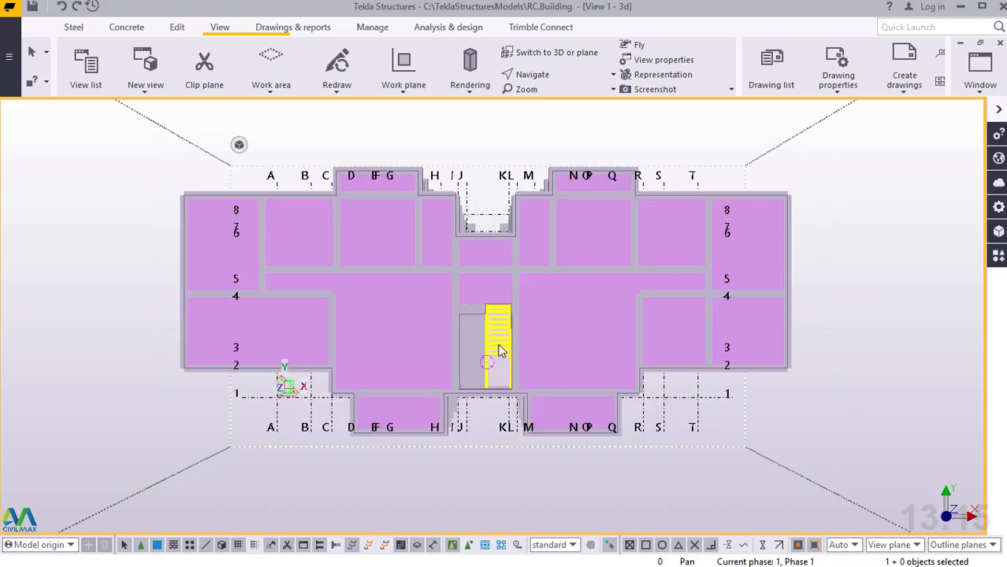
pyautogui.scroll(10, 499, 351)
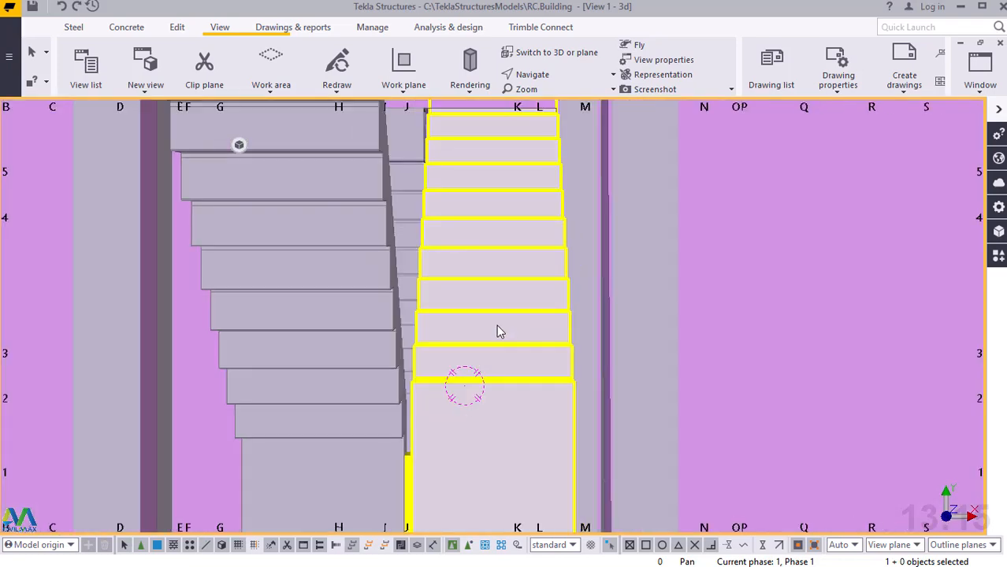
pyautogui.scroll(-2, 496, 325)
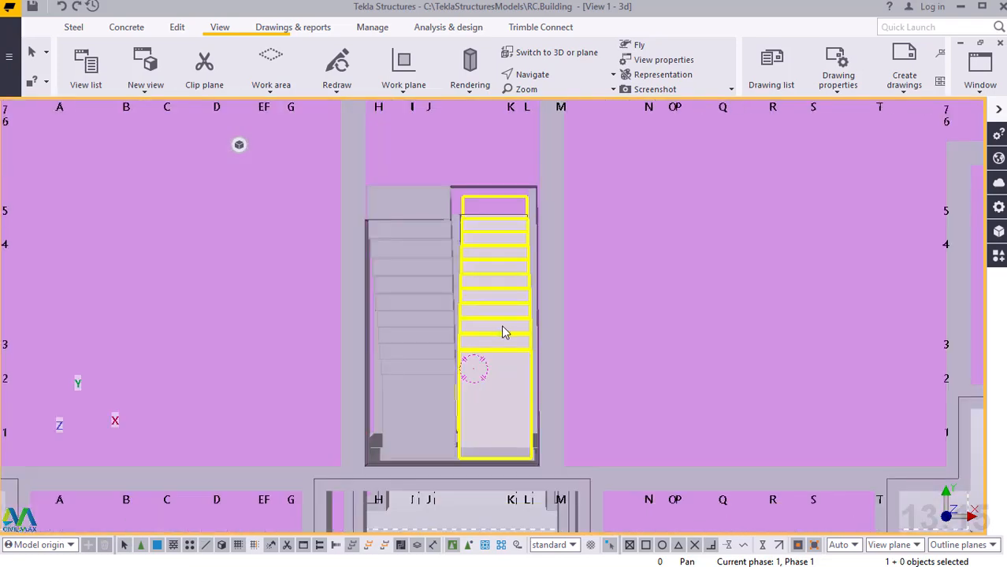
pyautogui.scroll(-1, 496, 328)
pyautogui.scroll(-3, 488, 325)
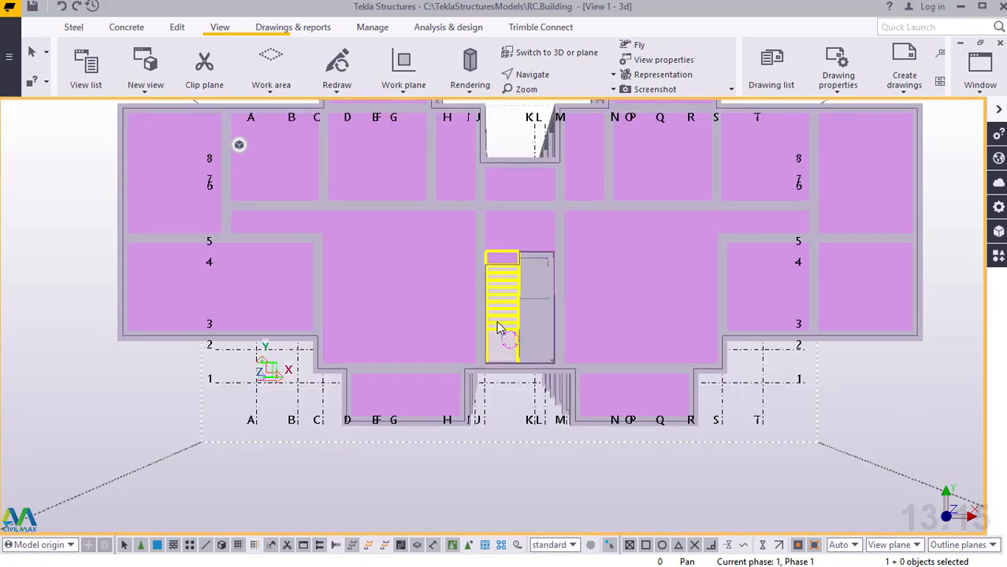
pyautogui.scroll(-1, 525, 280)
pyautogui.scroll(1, 524, 280)
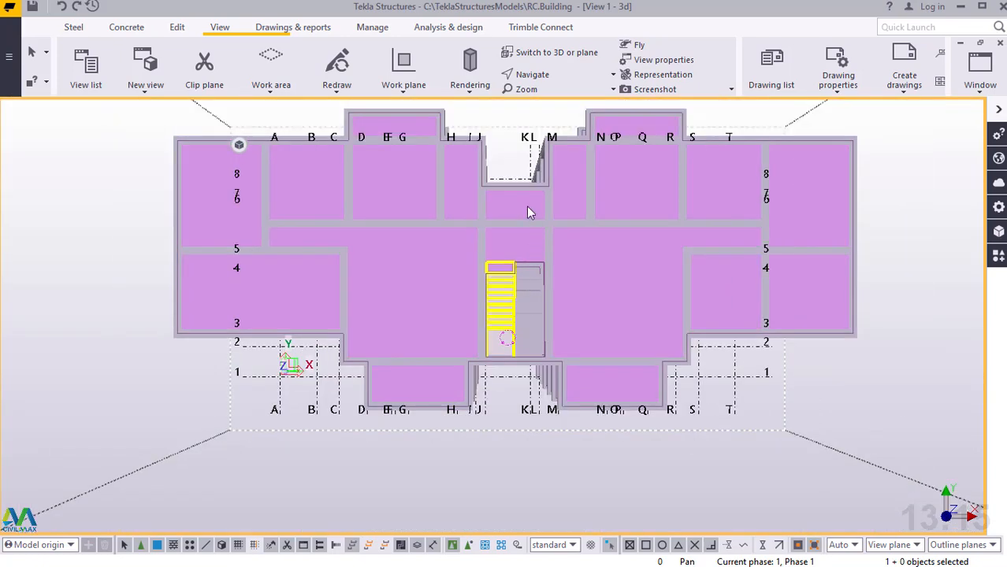
pyautogui.scroll(3, 526, 207)
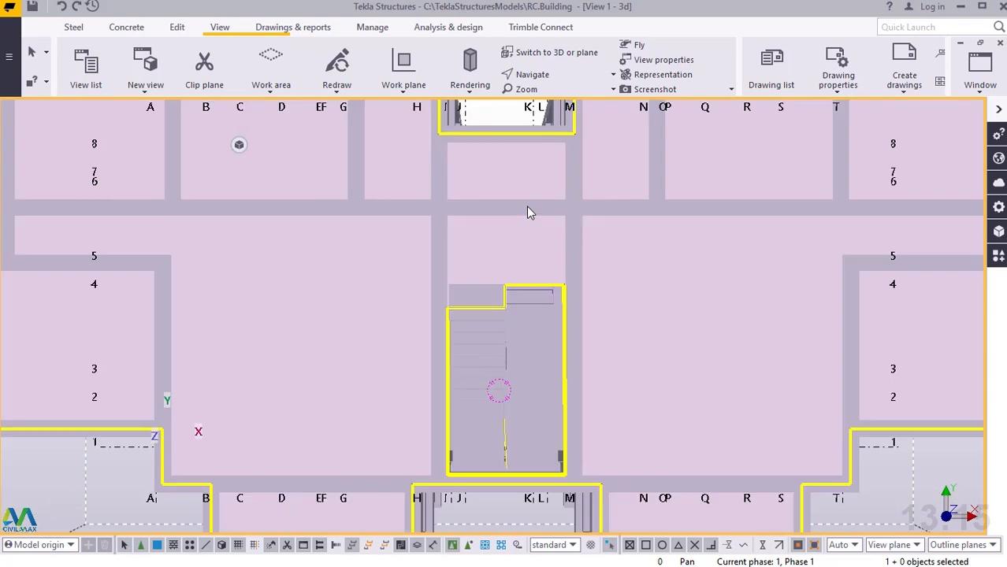
pyautogui.scroll(-1, 526, 208)
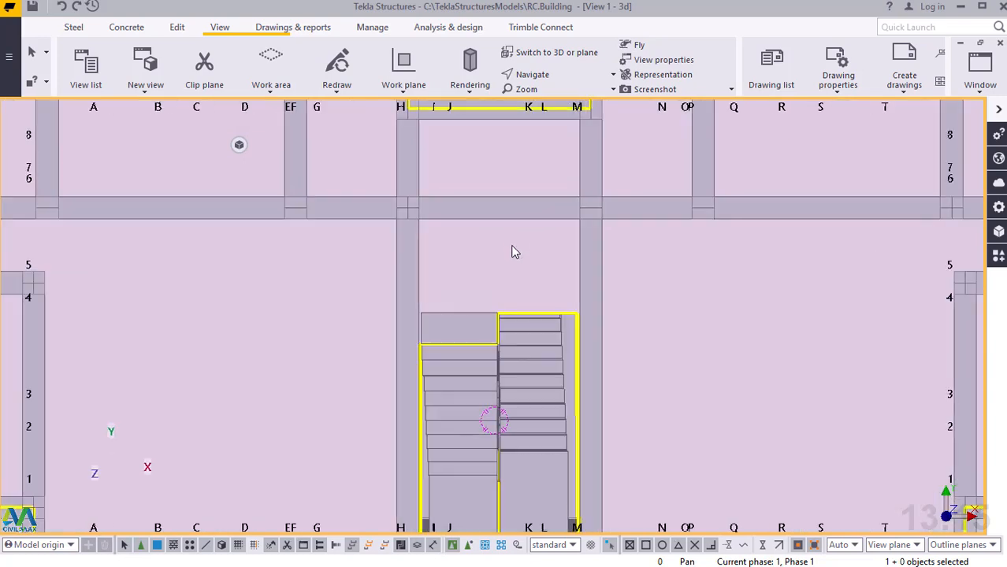
pyautogui.scroll(-3, 512, 251)
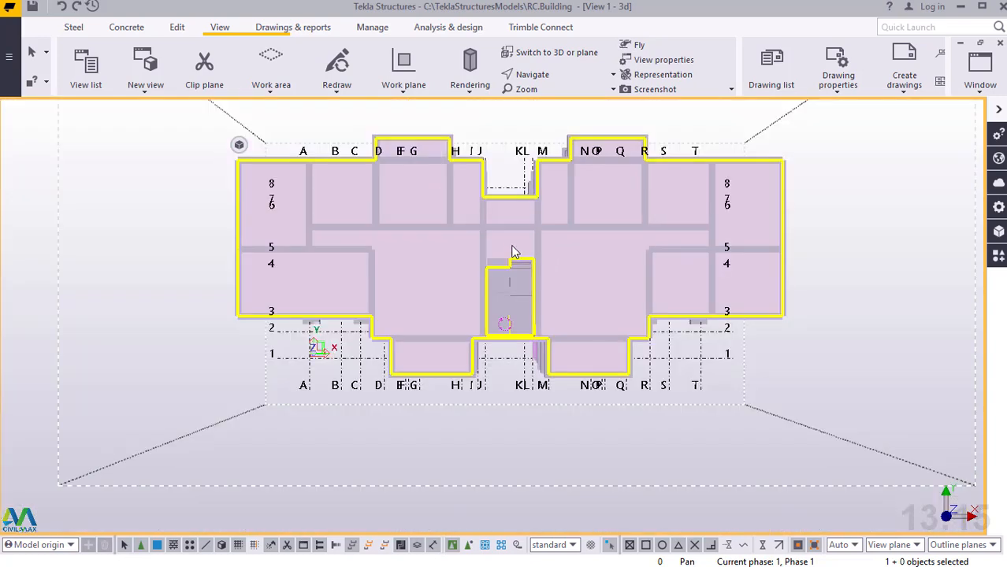